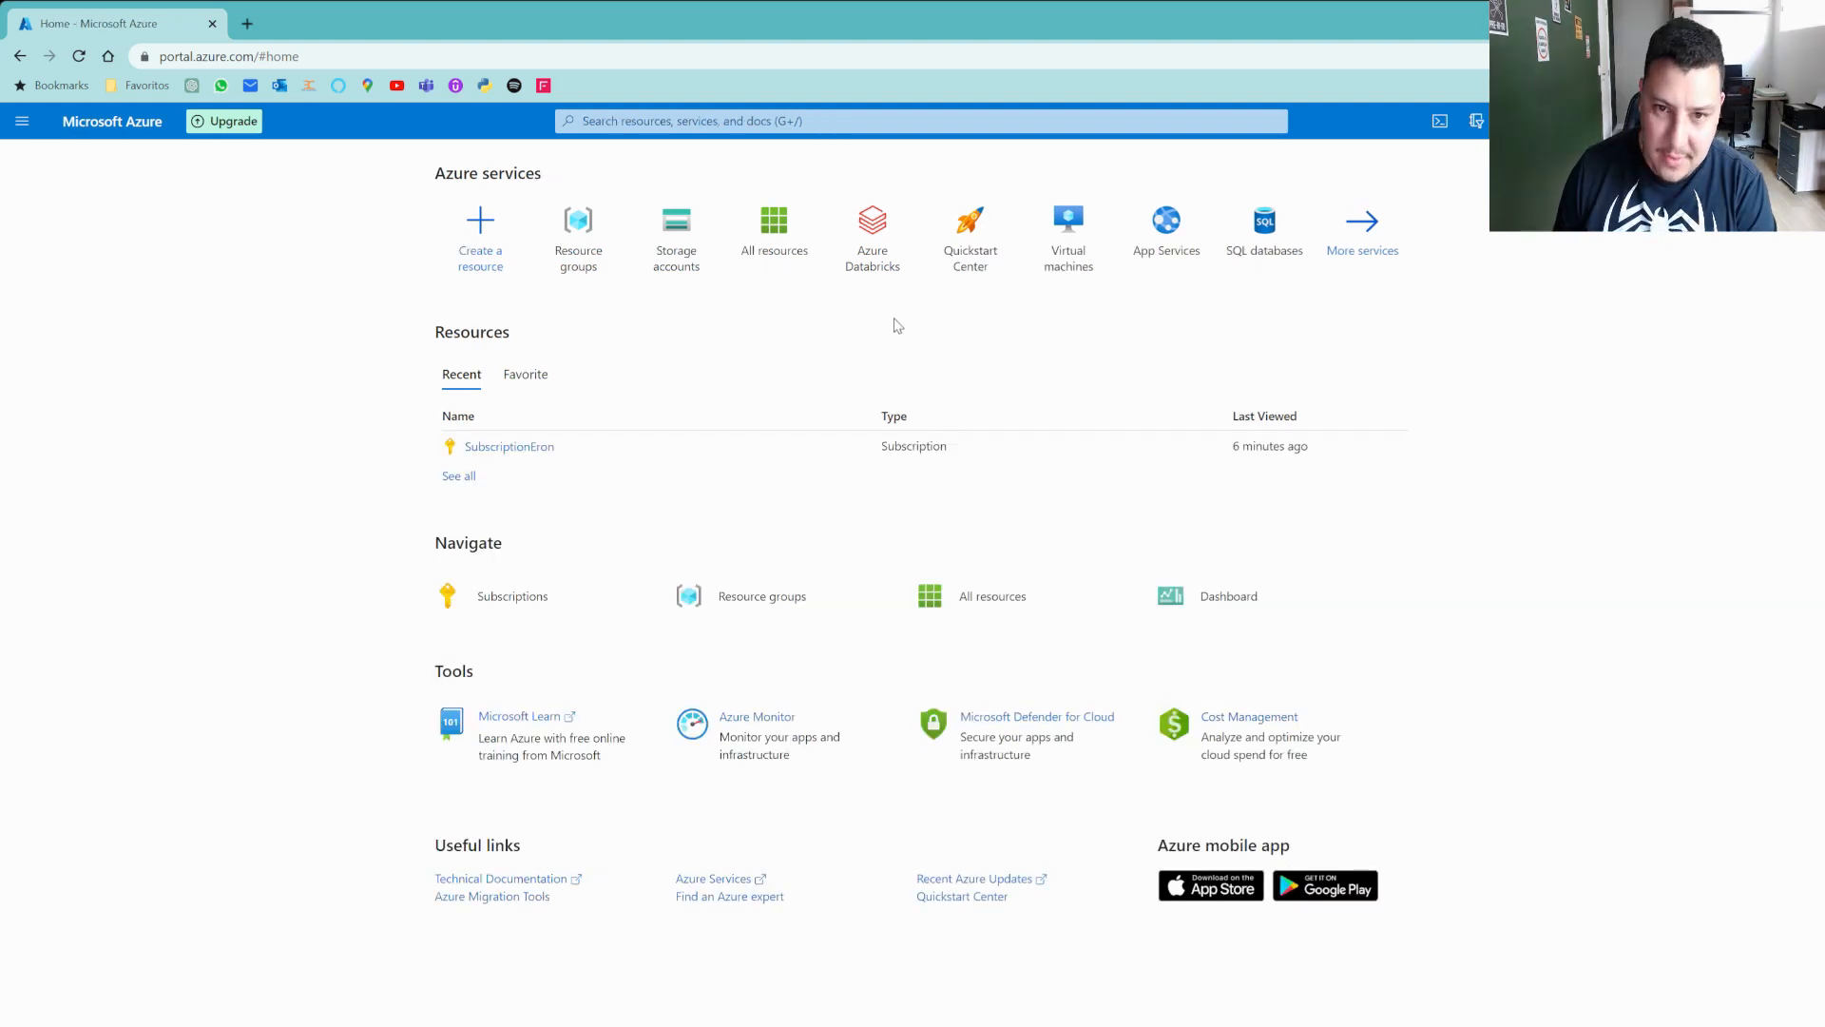
Open Azure Cloud Shell and create its storage under Azure subscription 1.
{"action": "left_click", "coordinate": [1437, 128]}
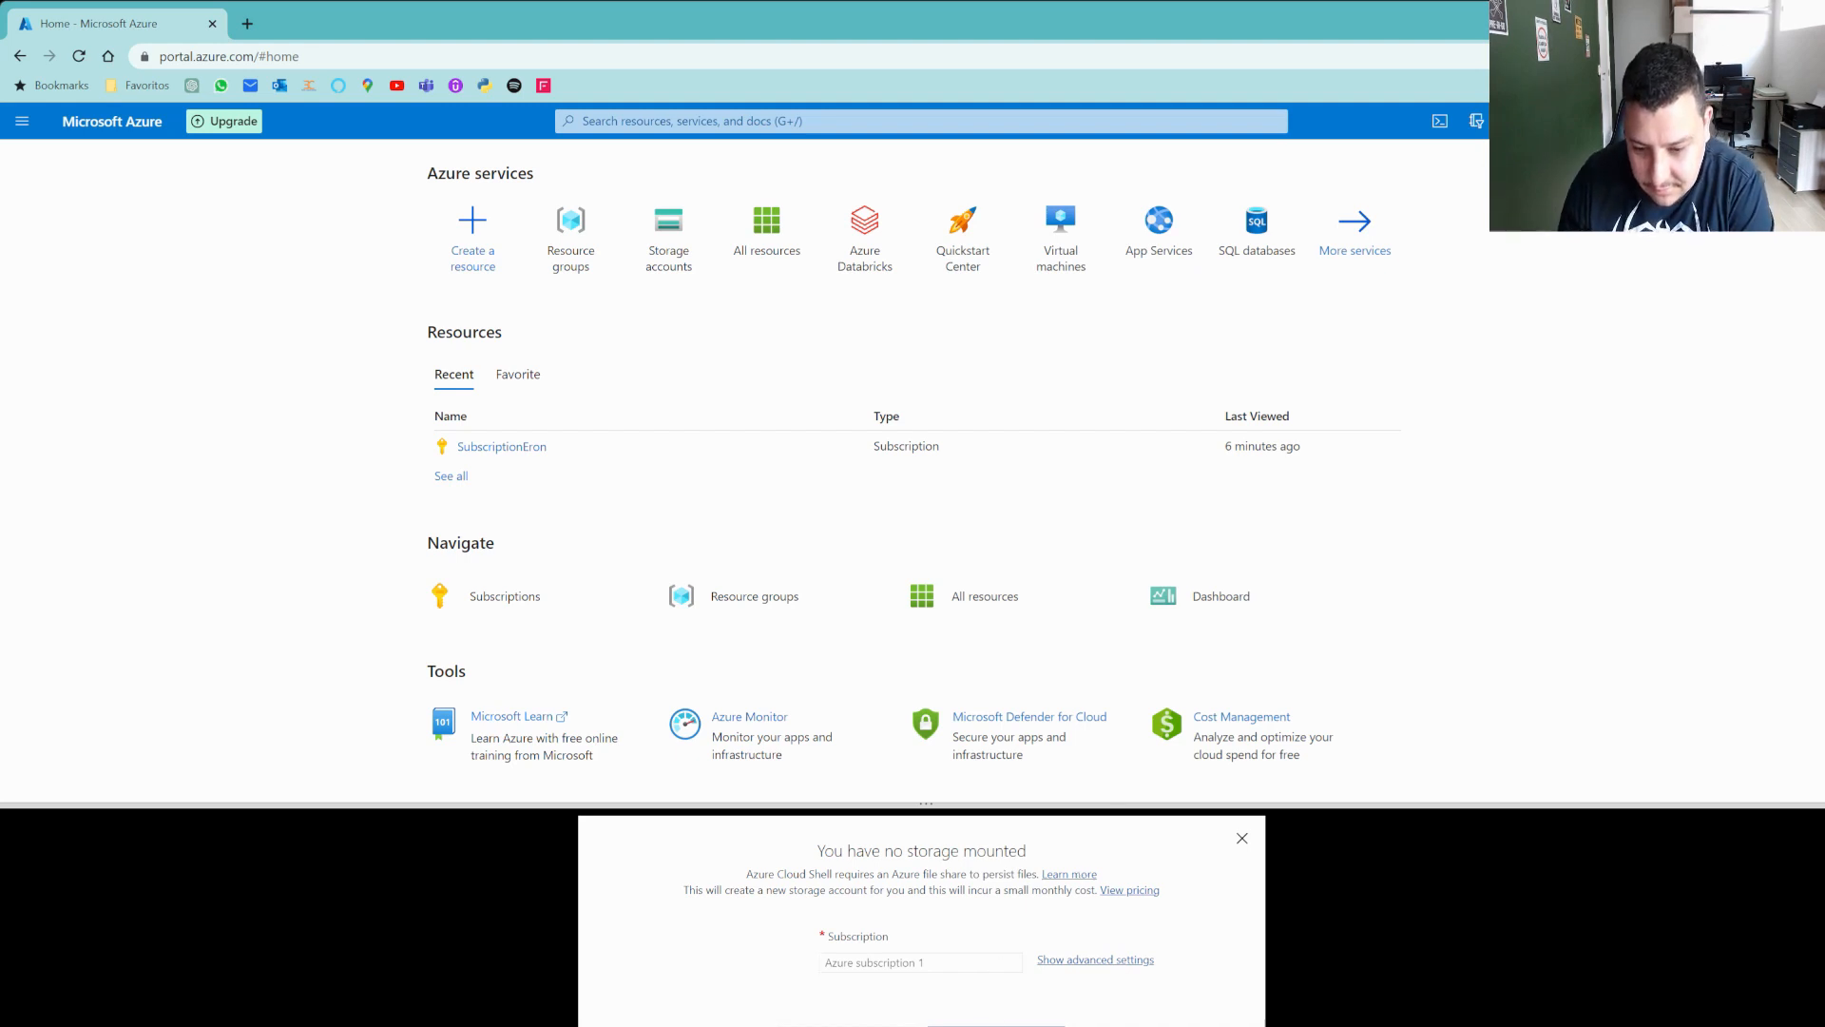
{"action": "left_click", "coordinate": [1021, 1025]}
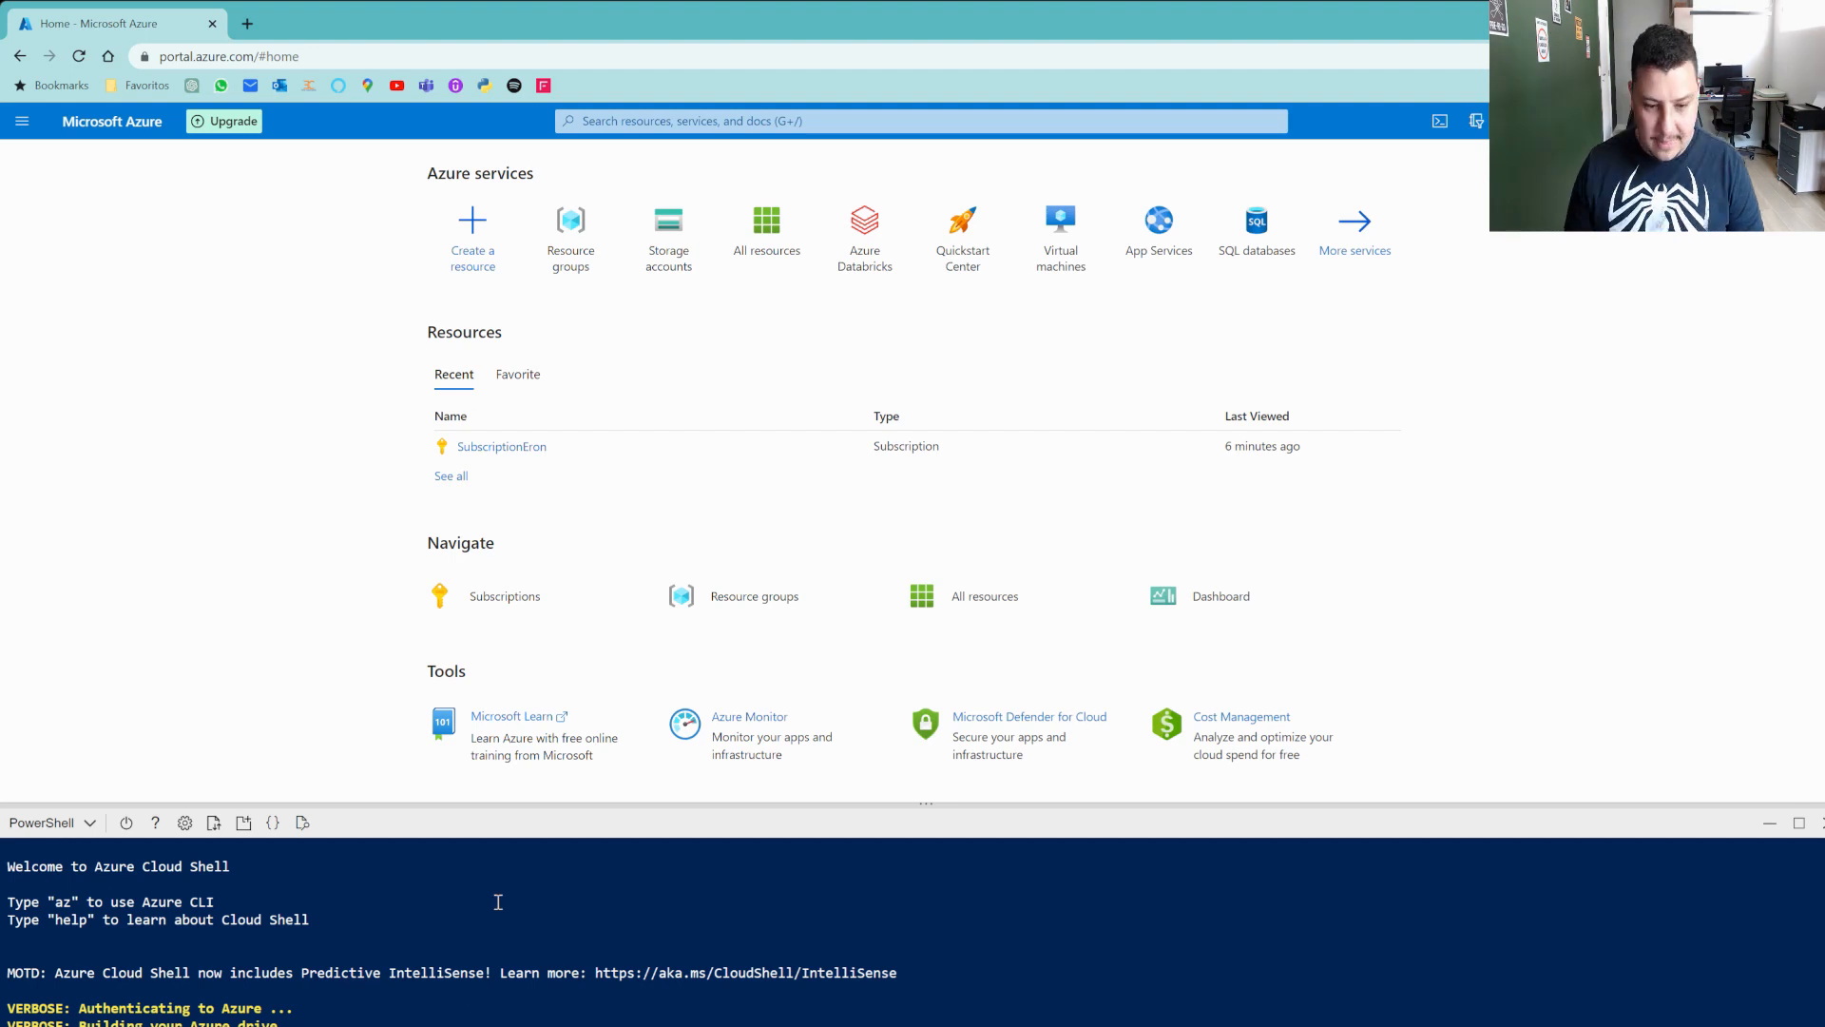
{"action": "key", "text": "Return"}
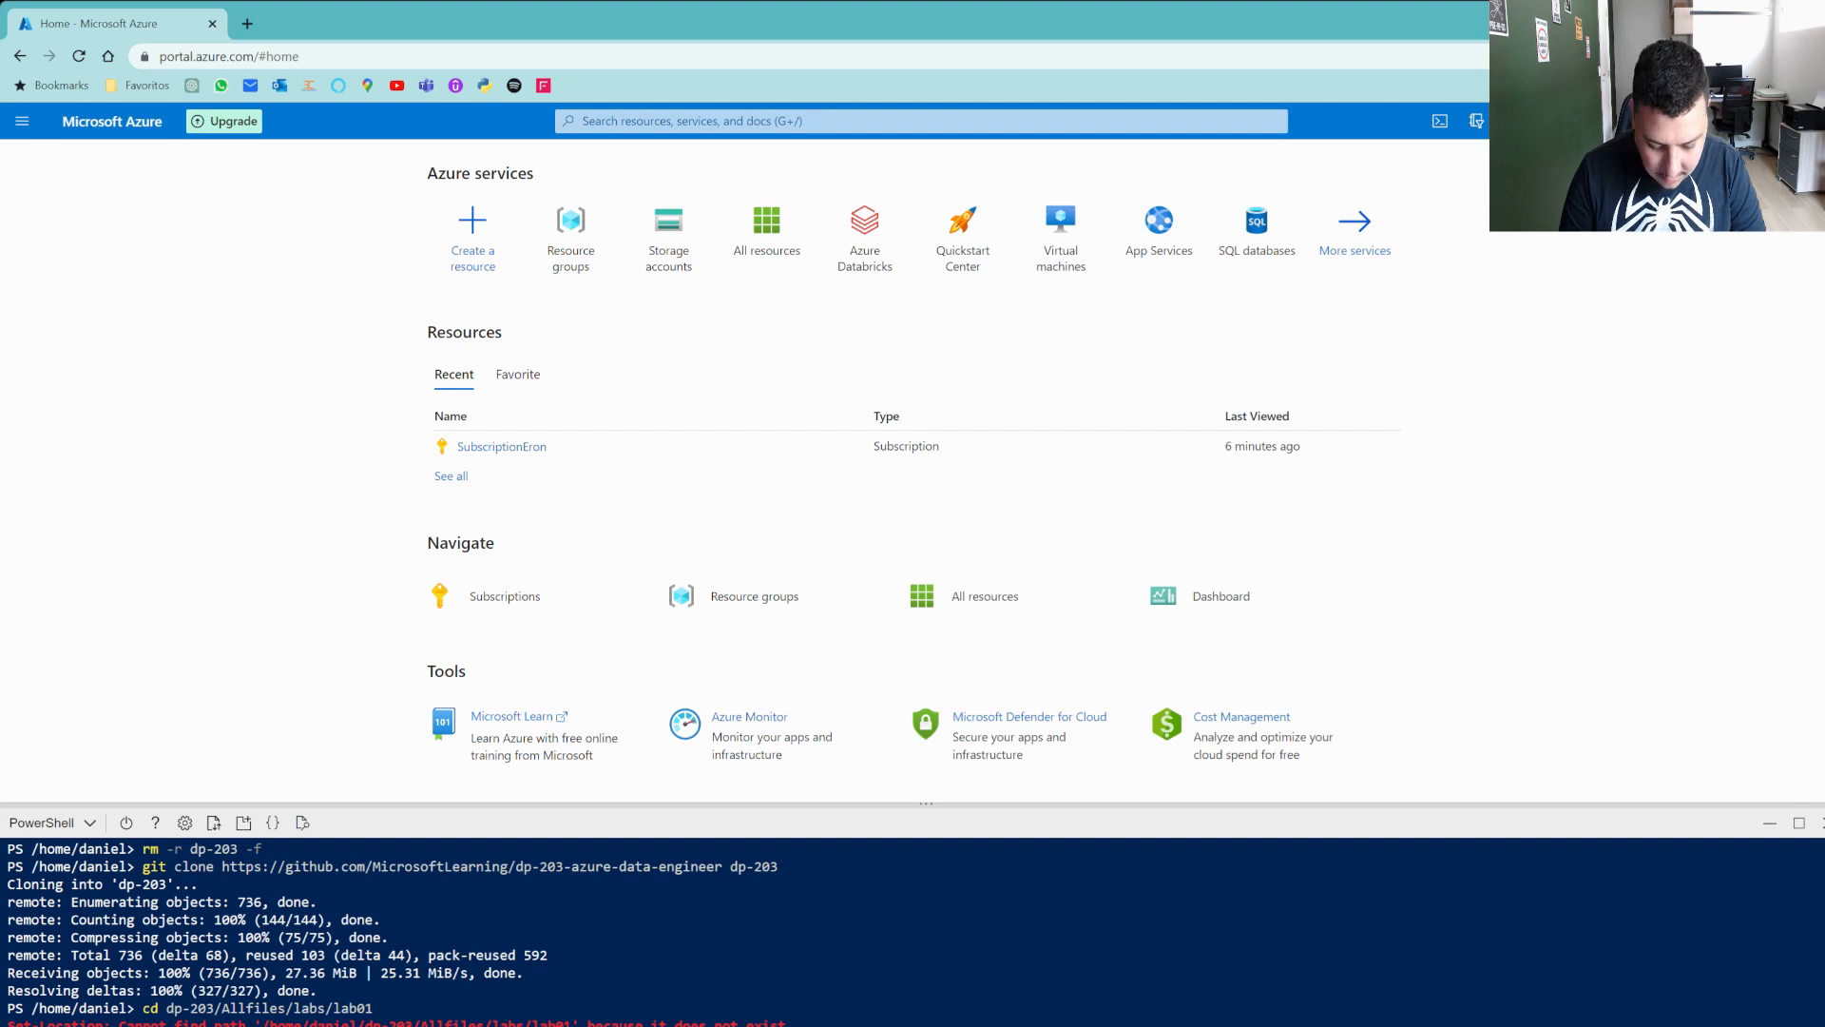
{"action": "key", "text": "Return"}
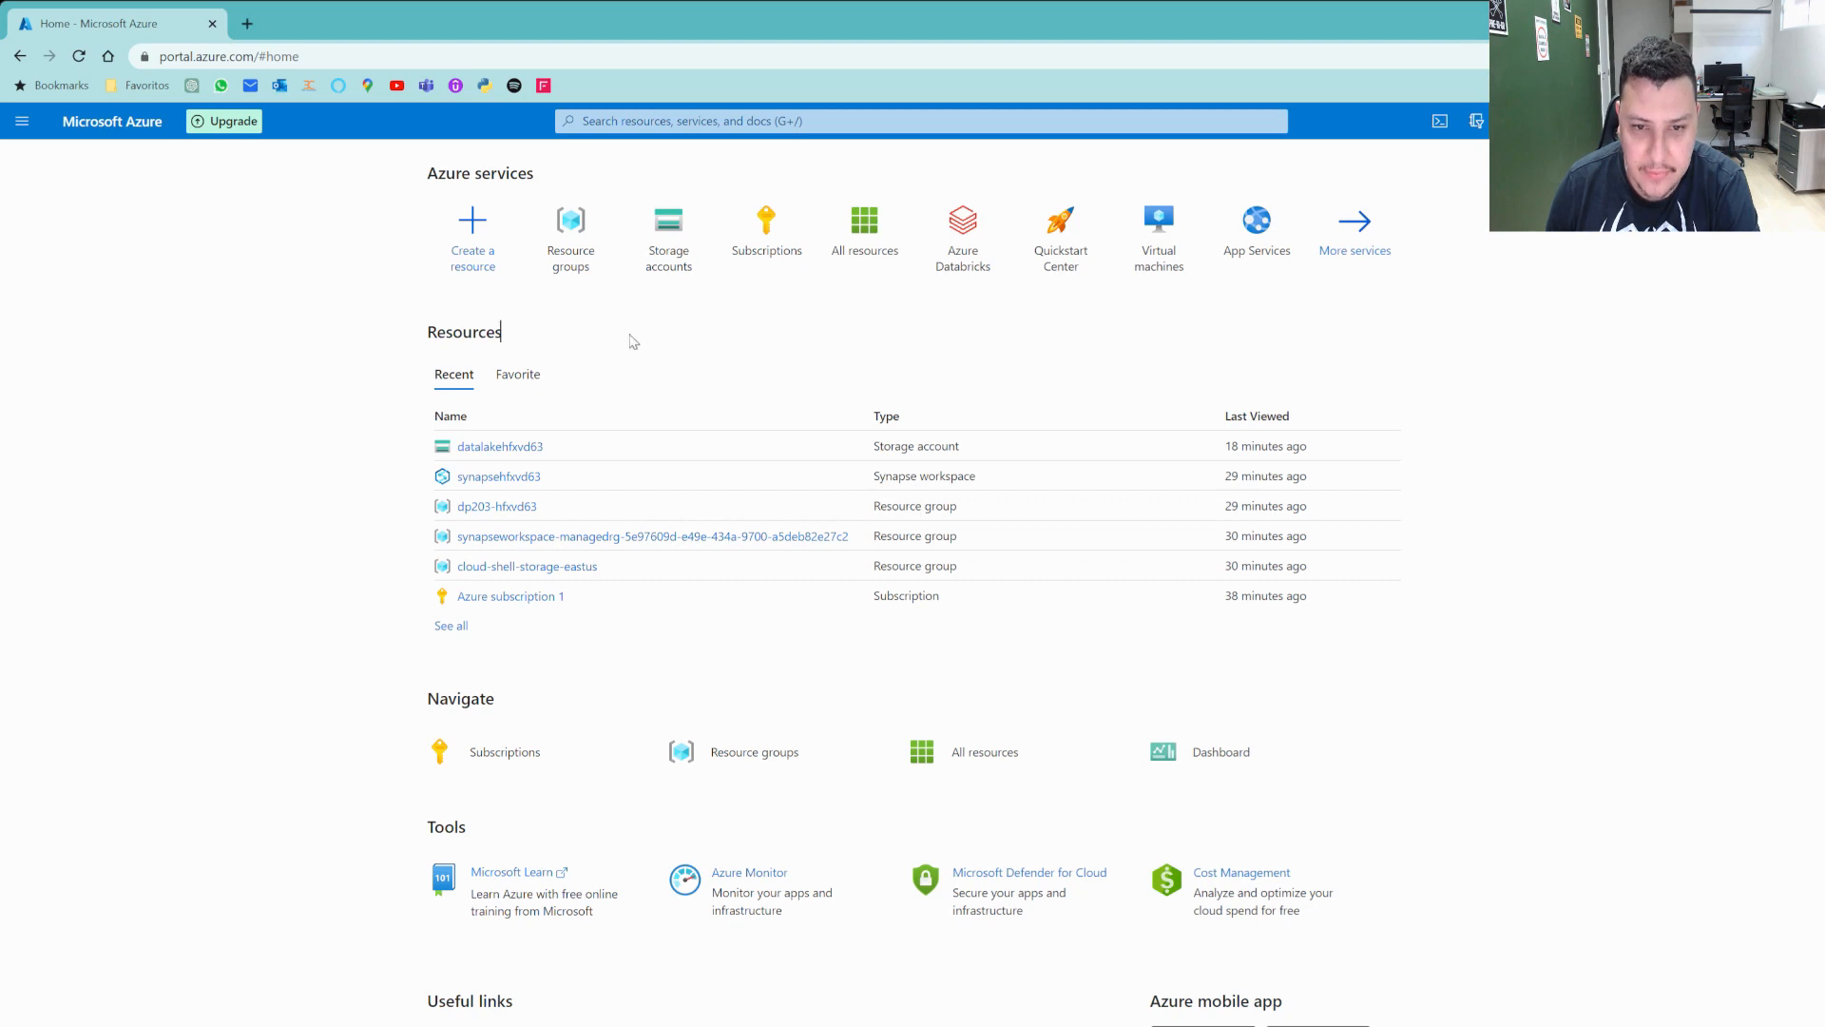
Open the synapsehfxvd63 workspace from the dp203-hfxvd63 resource group and launch its Synapse Studio.
{"action": "mouse_move", "coordinate": [523, 515]}
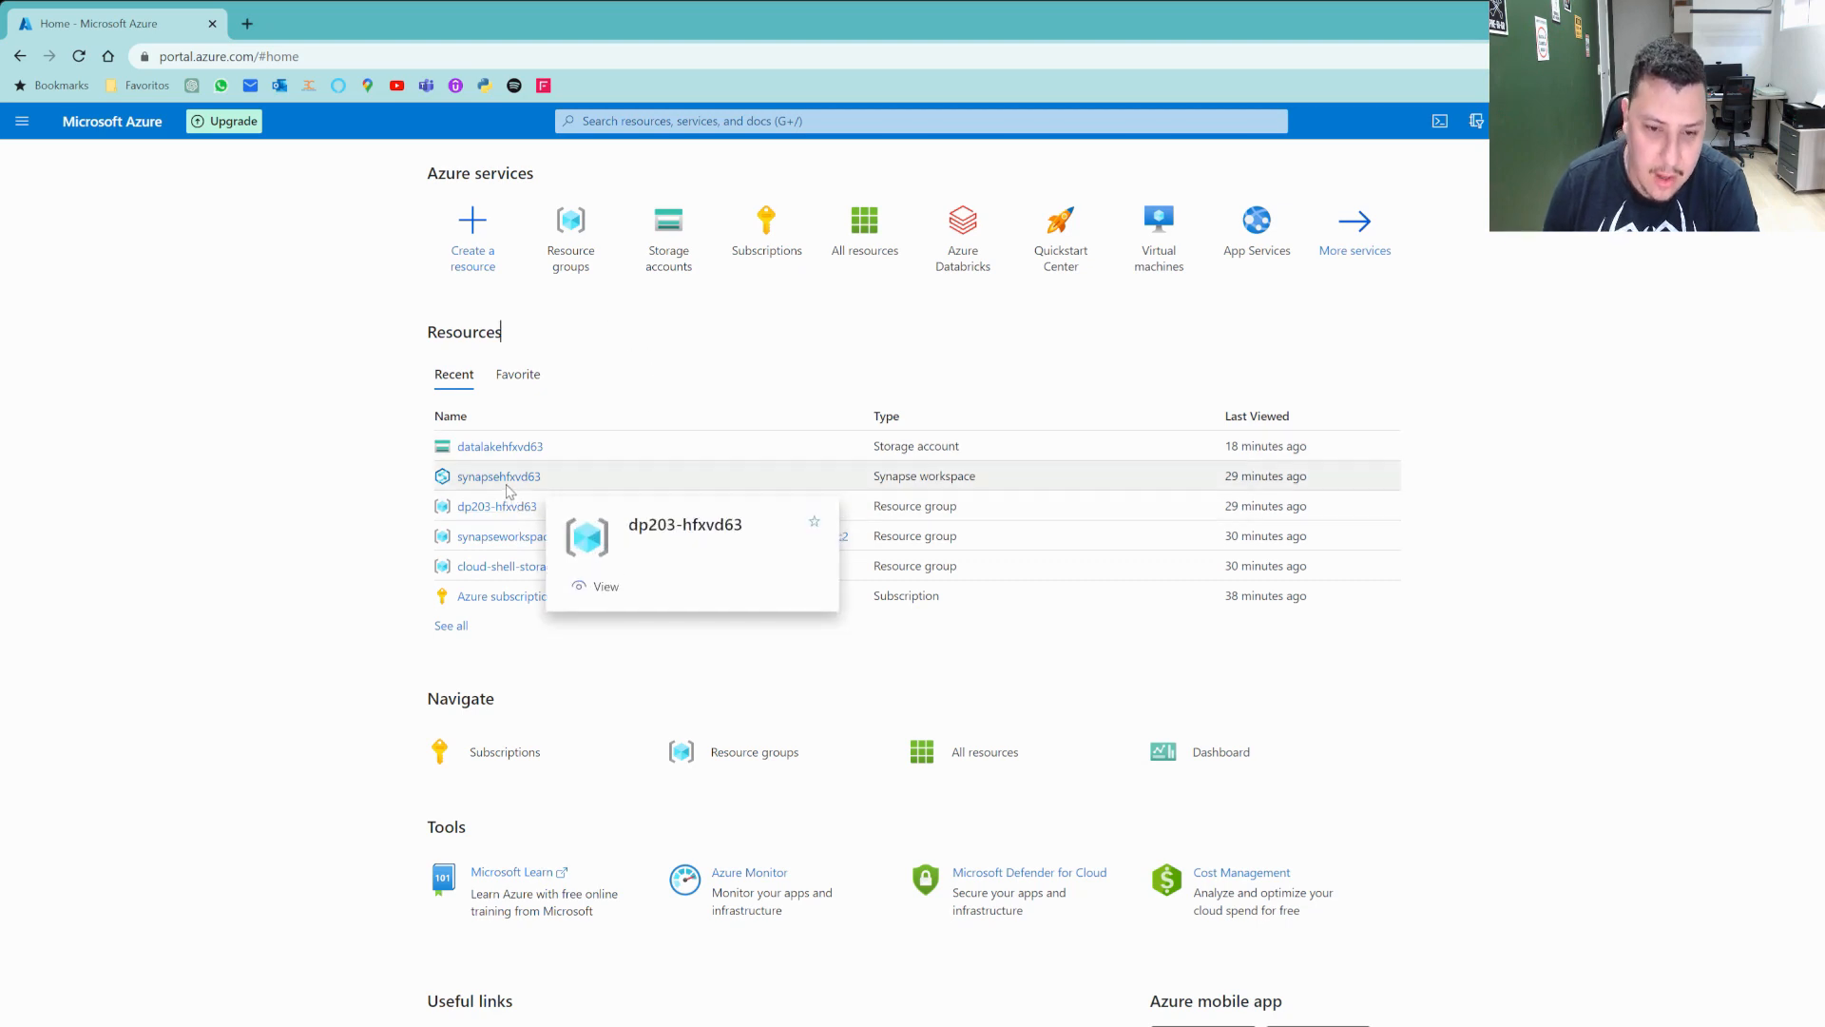
{"action": "mouse_move", "coordinate": [489, 479]}
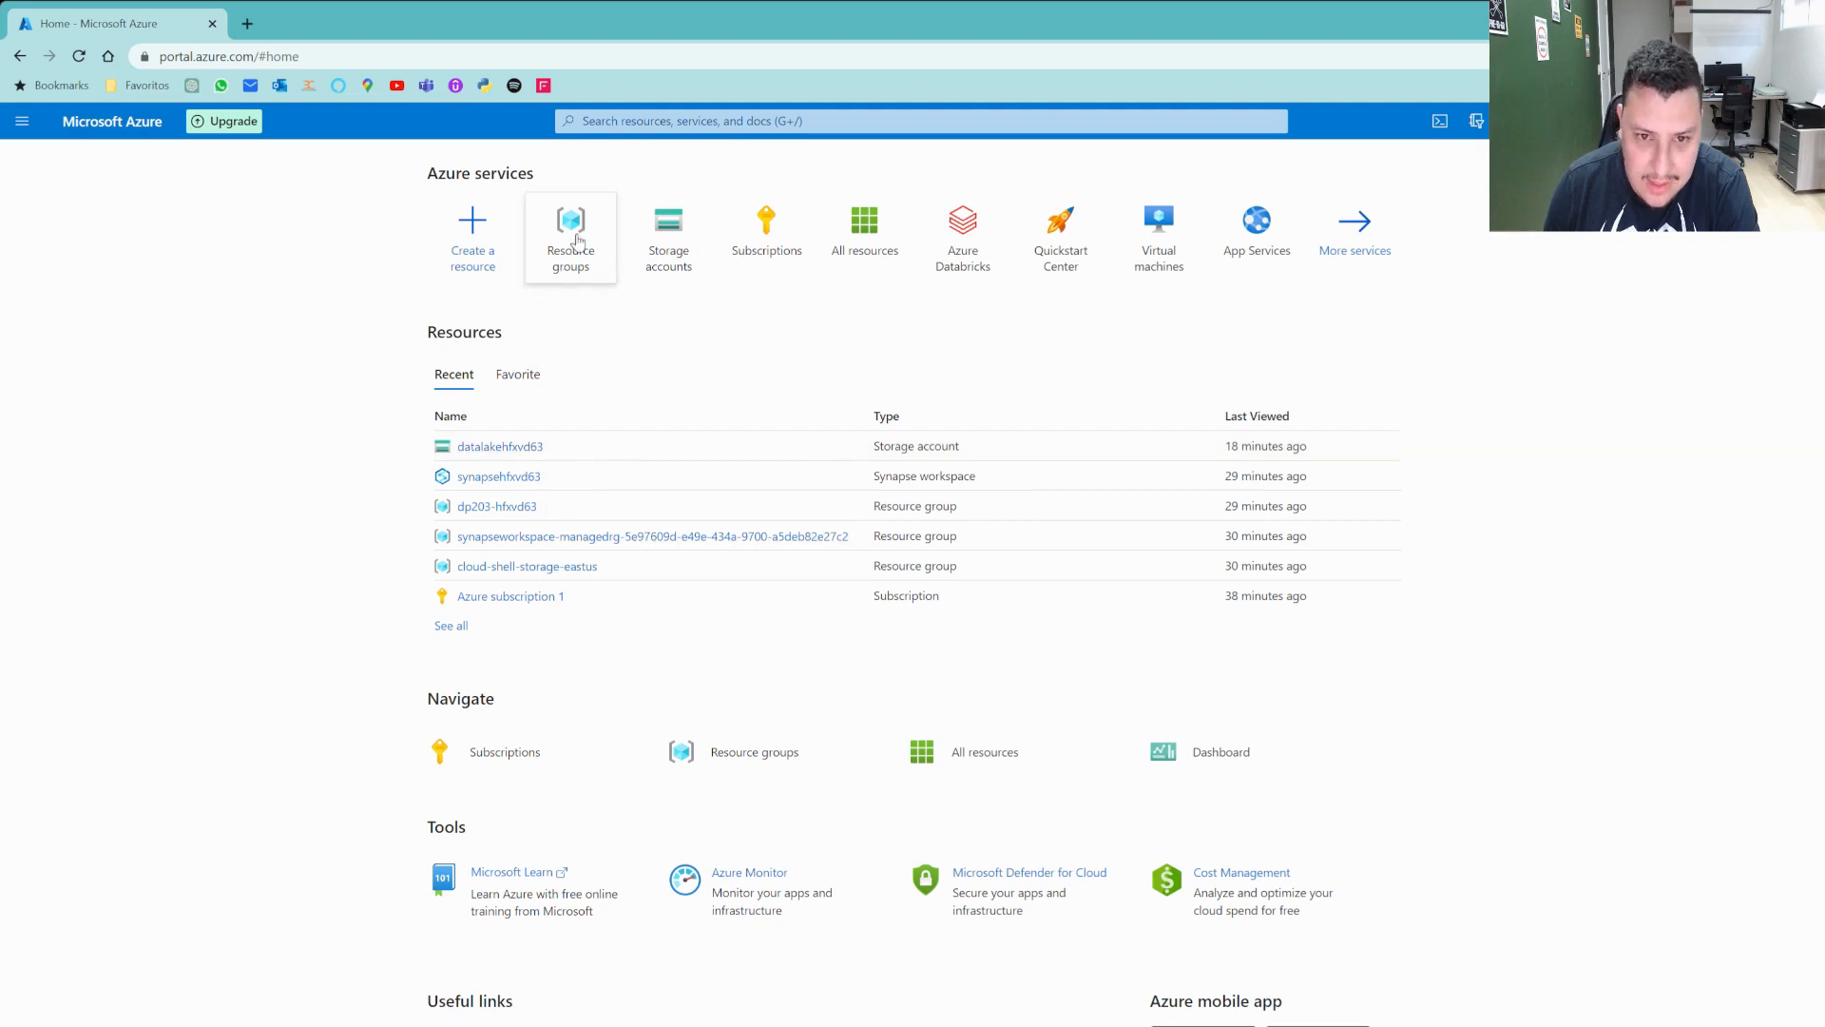
{"action": "left_click", "coordinate": [574, 237]}
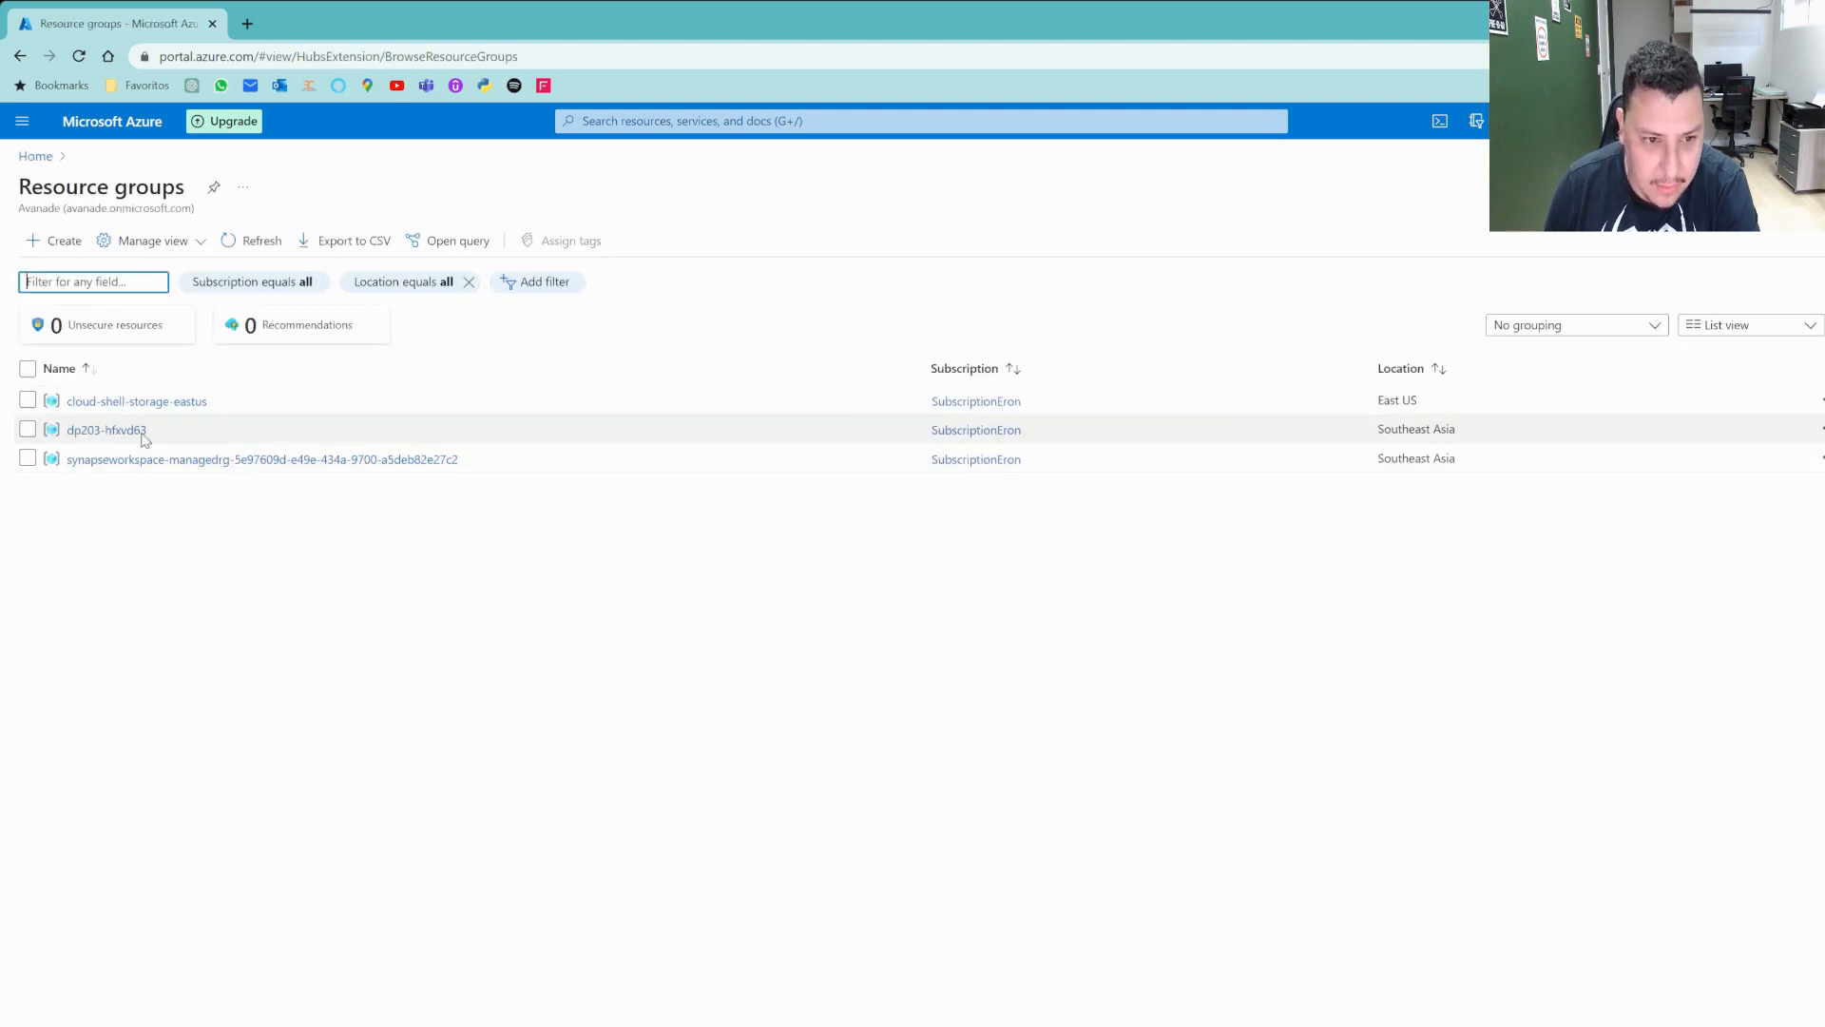
{"action": "left_click", "coordinate": [133, 431]}
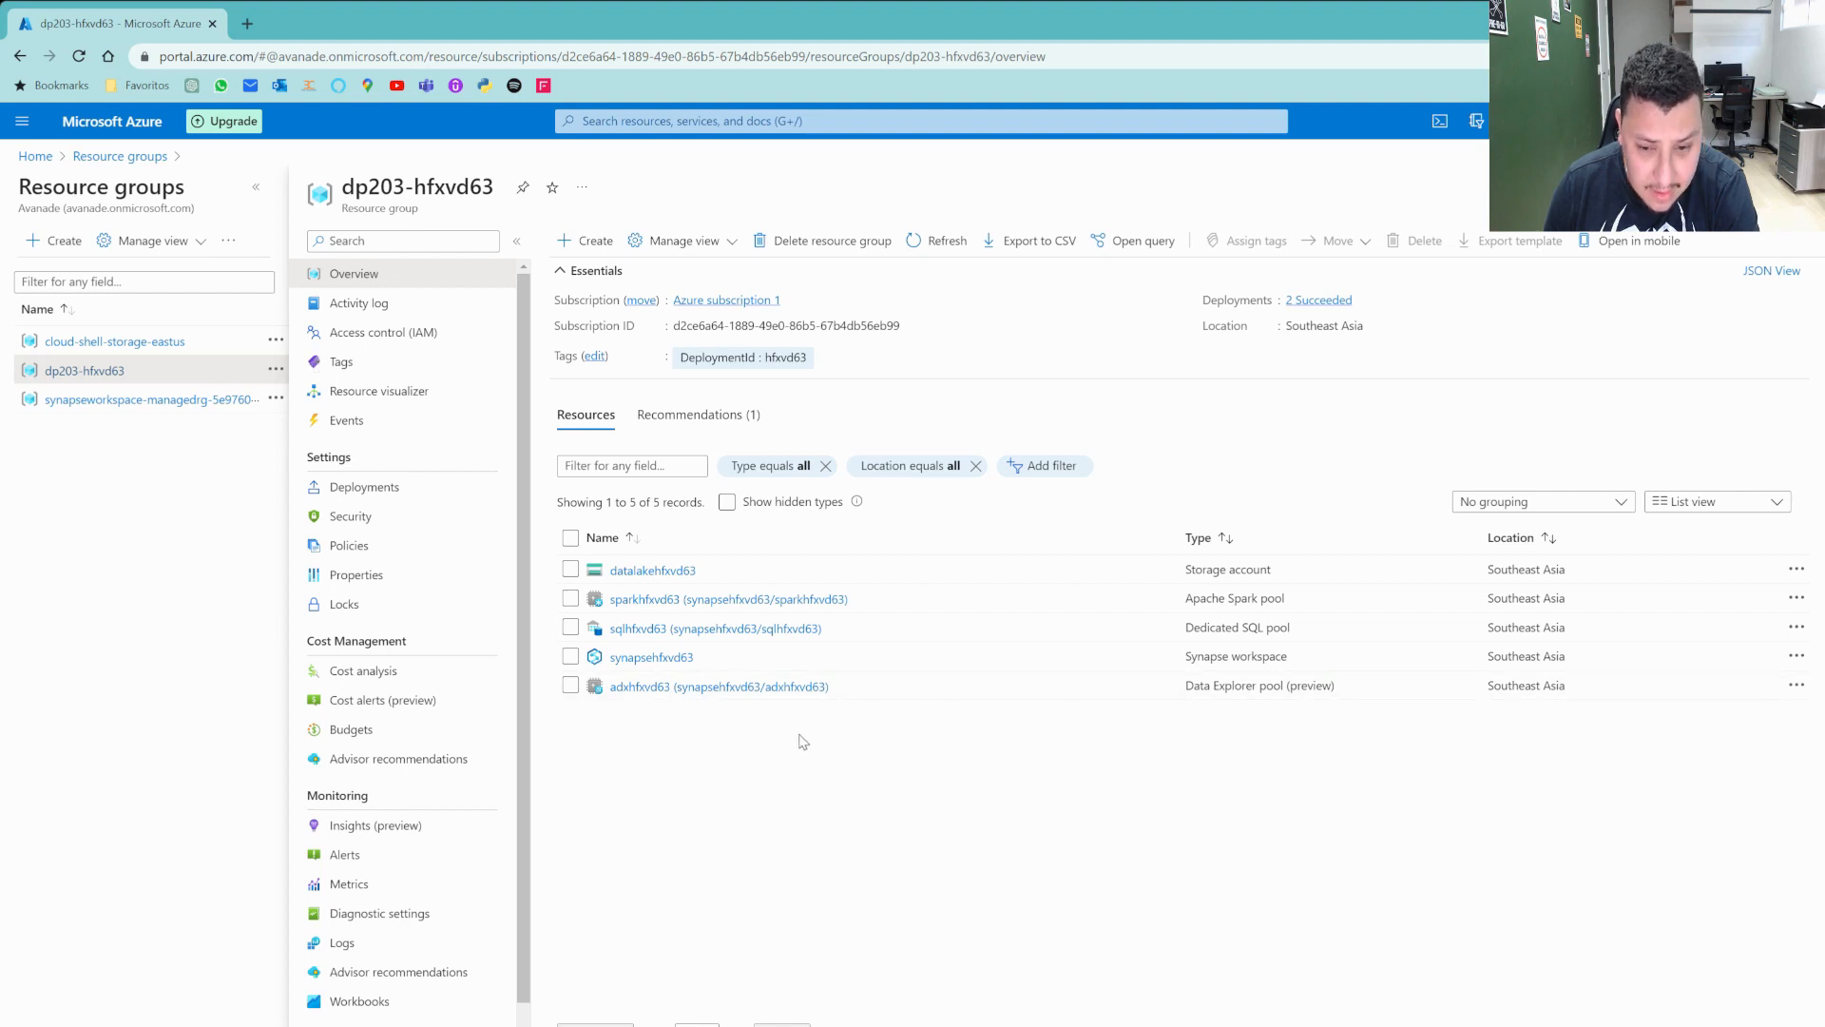
{"action": "left_click", "coordinate": [668, 657]}
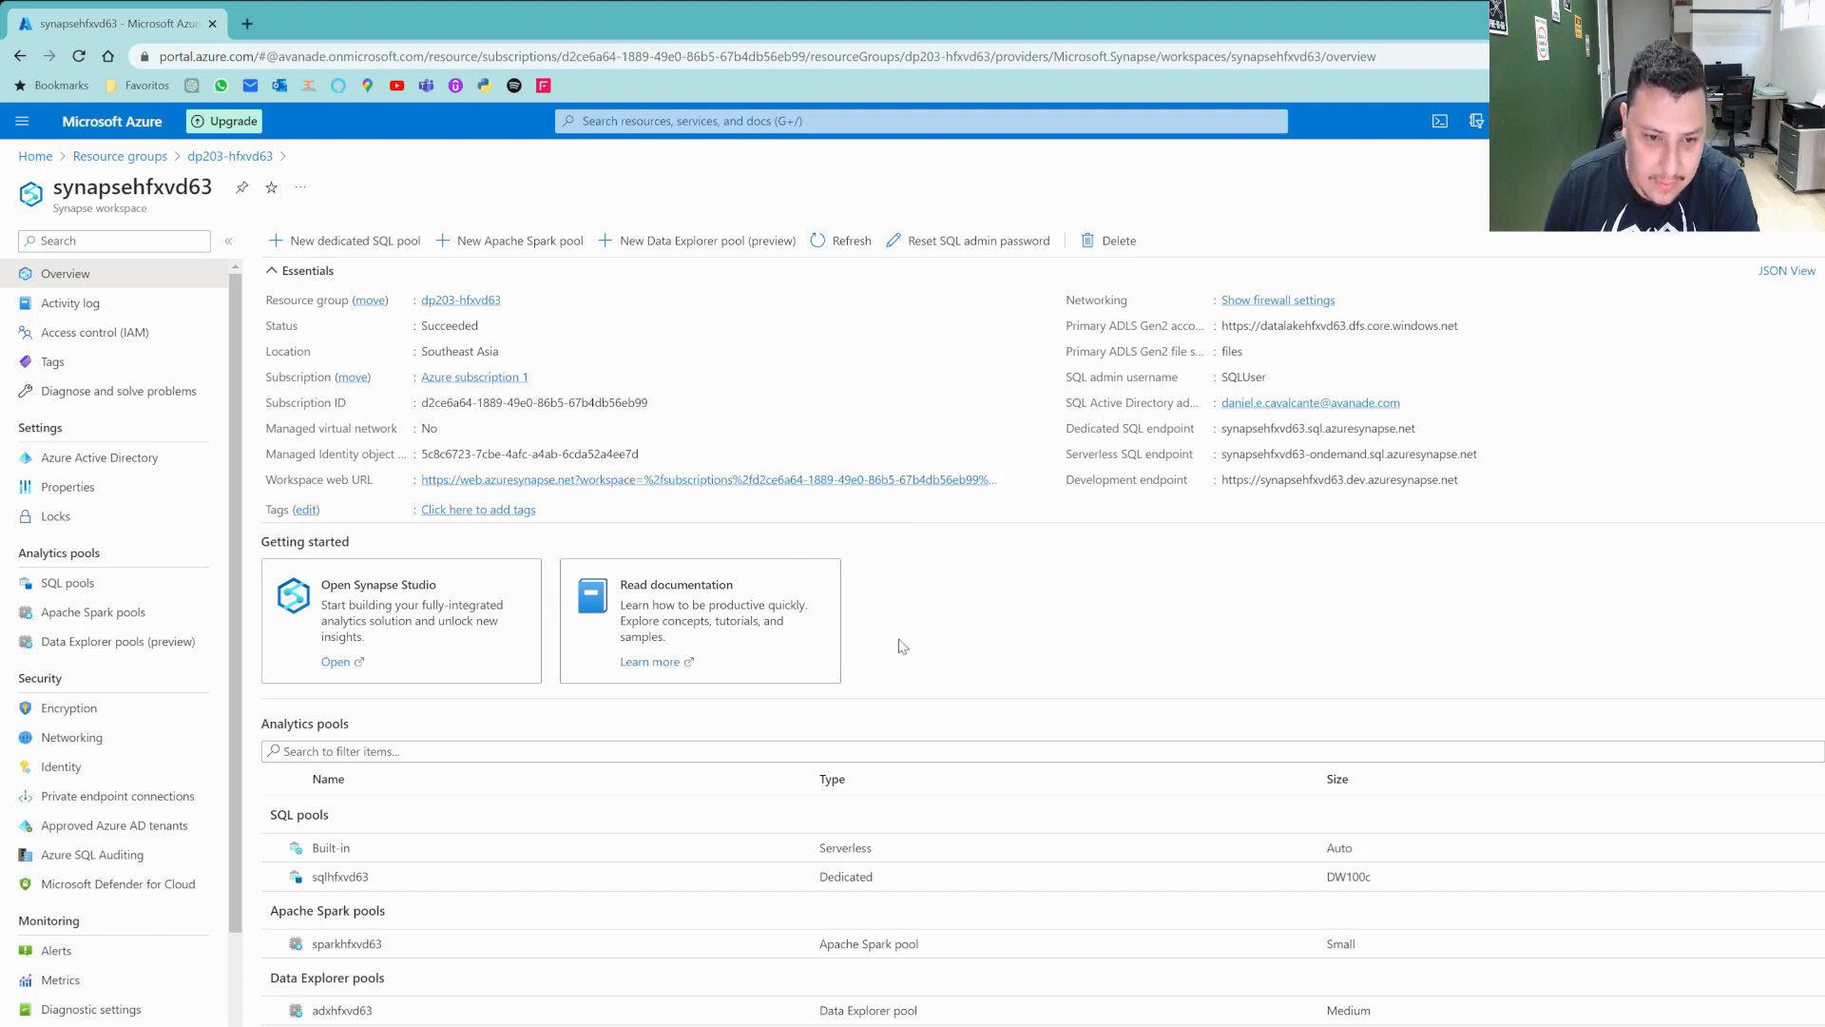
{"action": "left_click", "coordinate": [338, 664]}
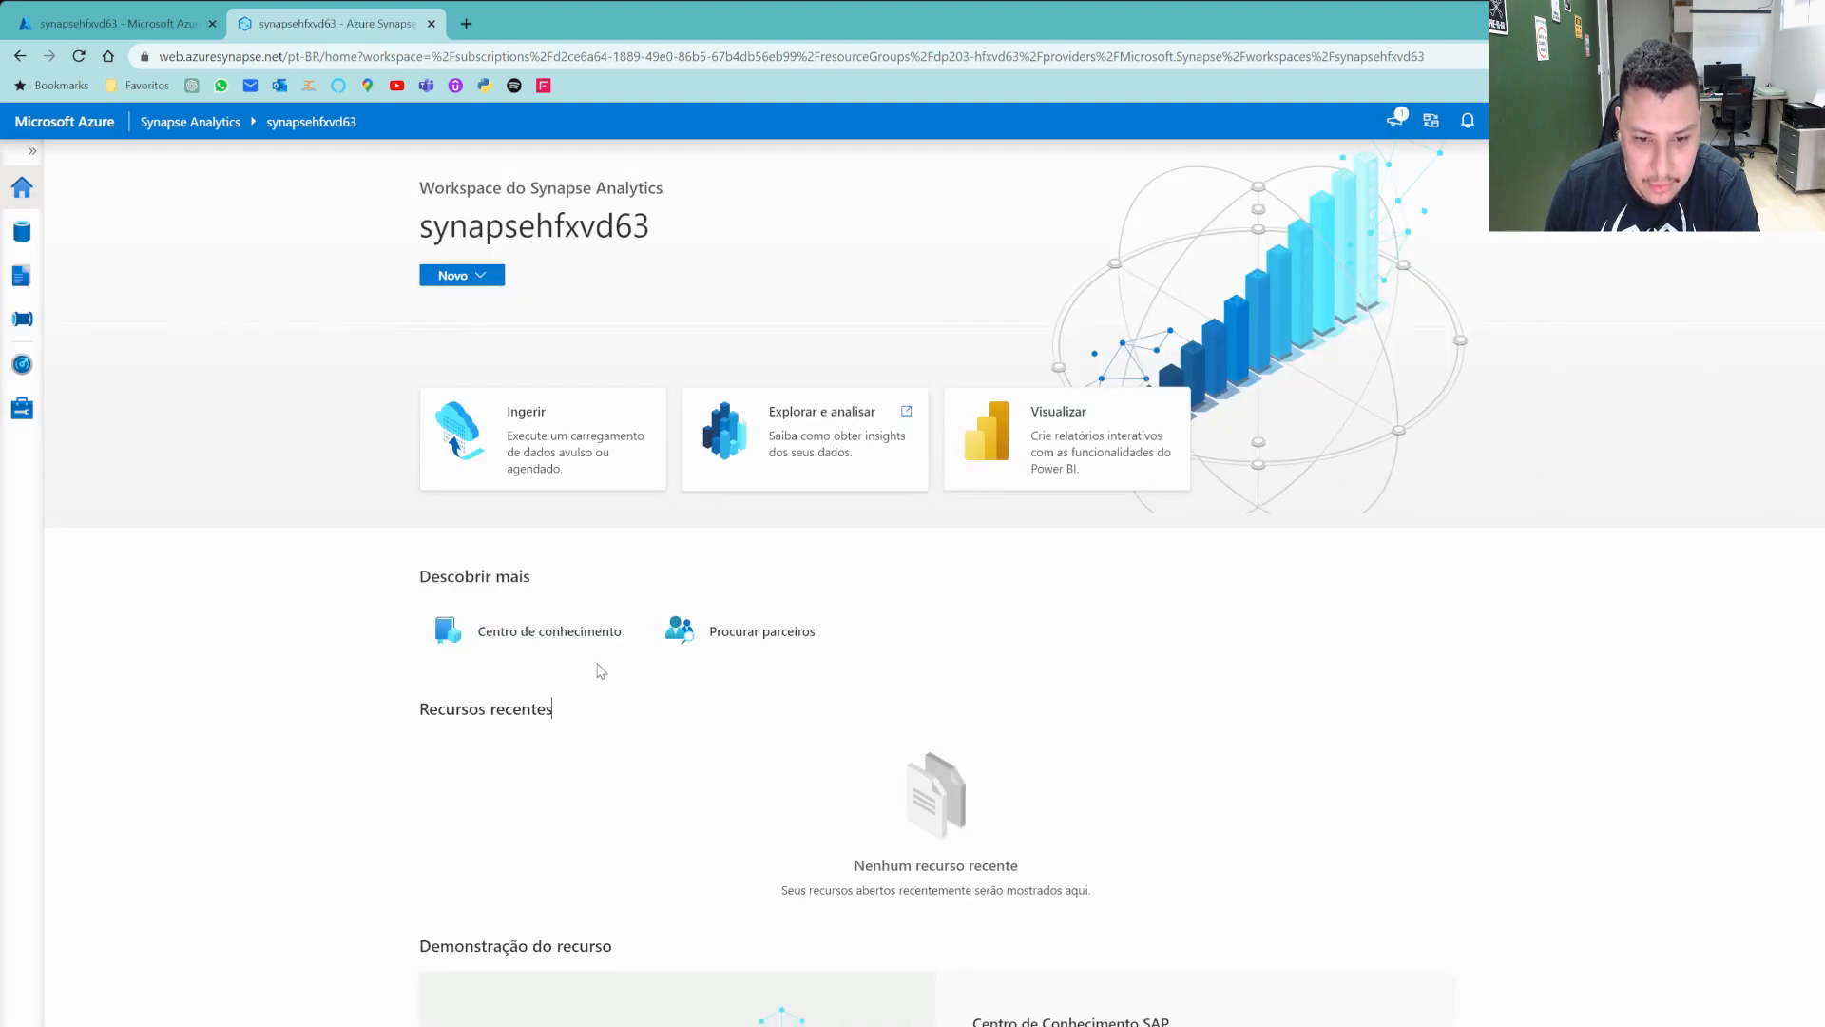
Expand the navigation labels and look through the item types that can be created from the workspace home page.
{"action": "left_click", "coordinate": [33, 151]}
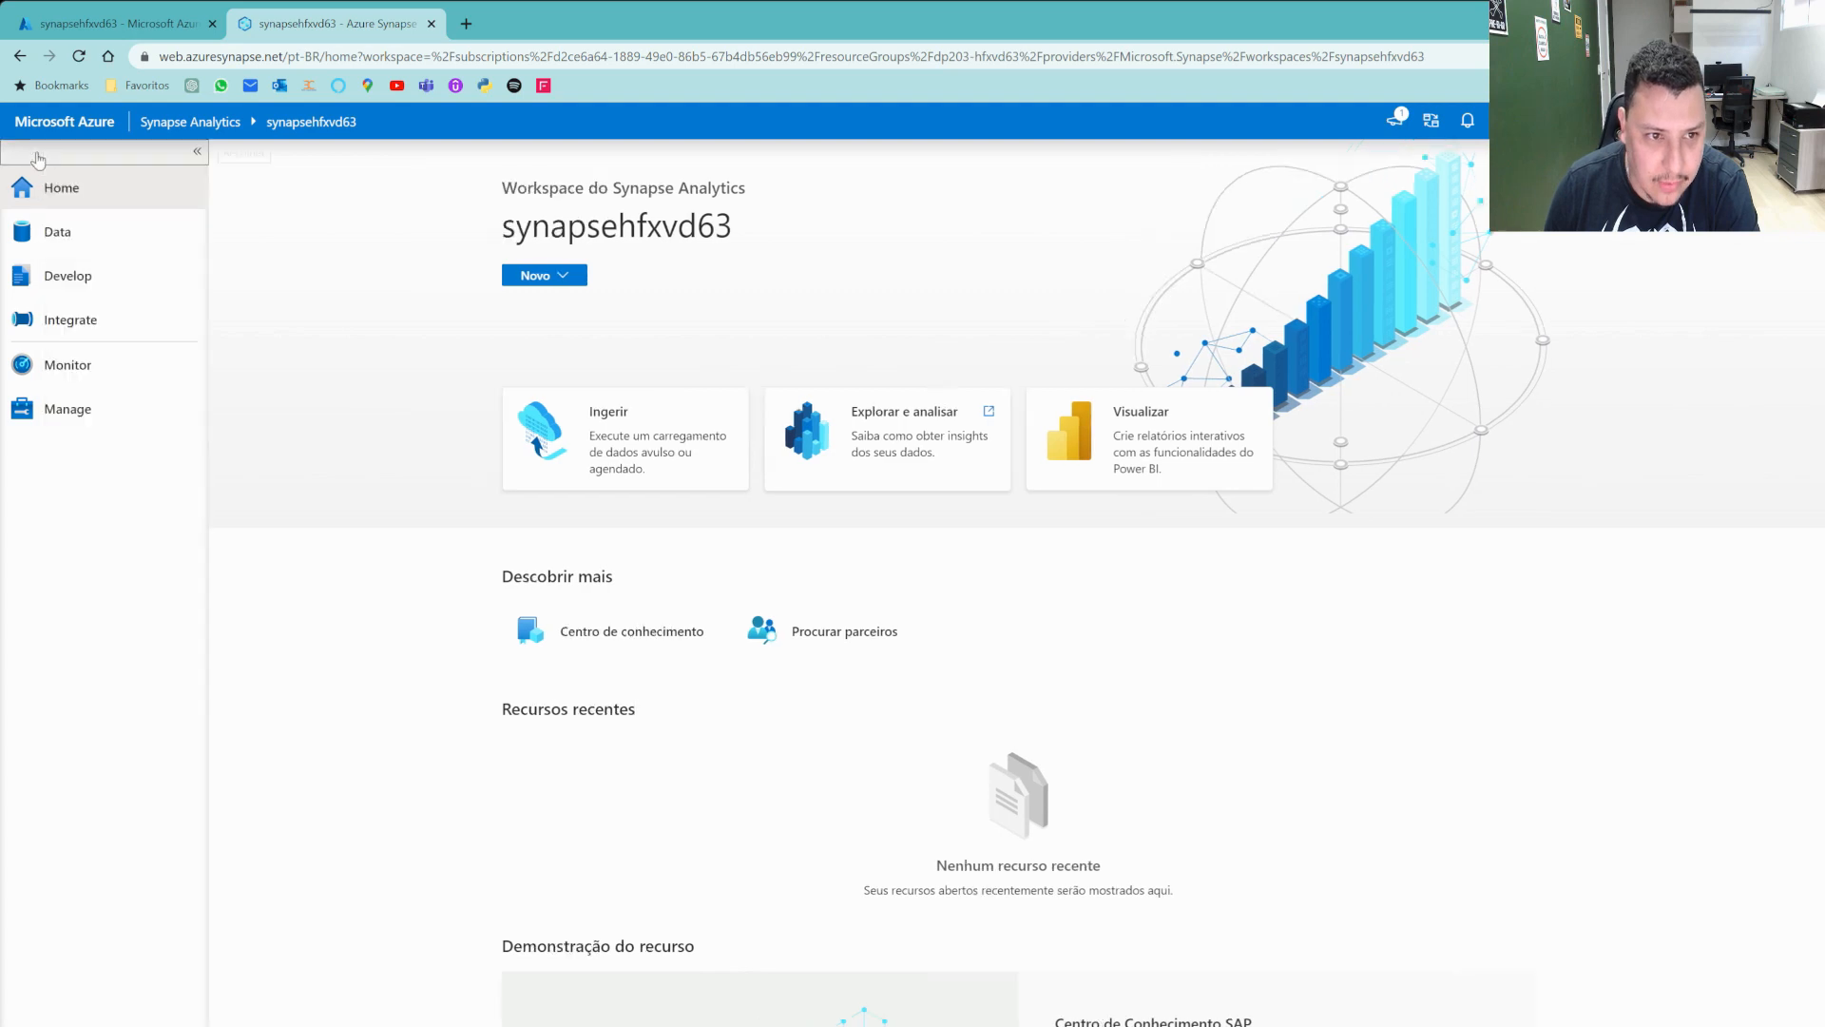
{"action": "left_click", "coordinate": [111, 203]}
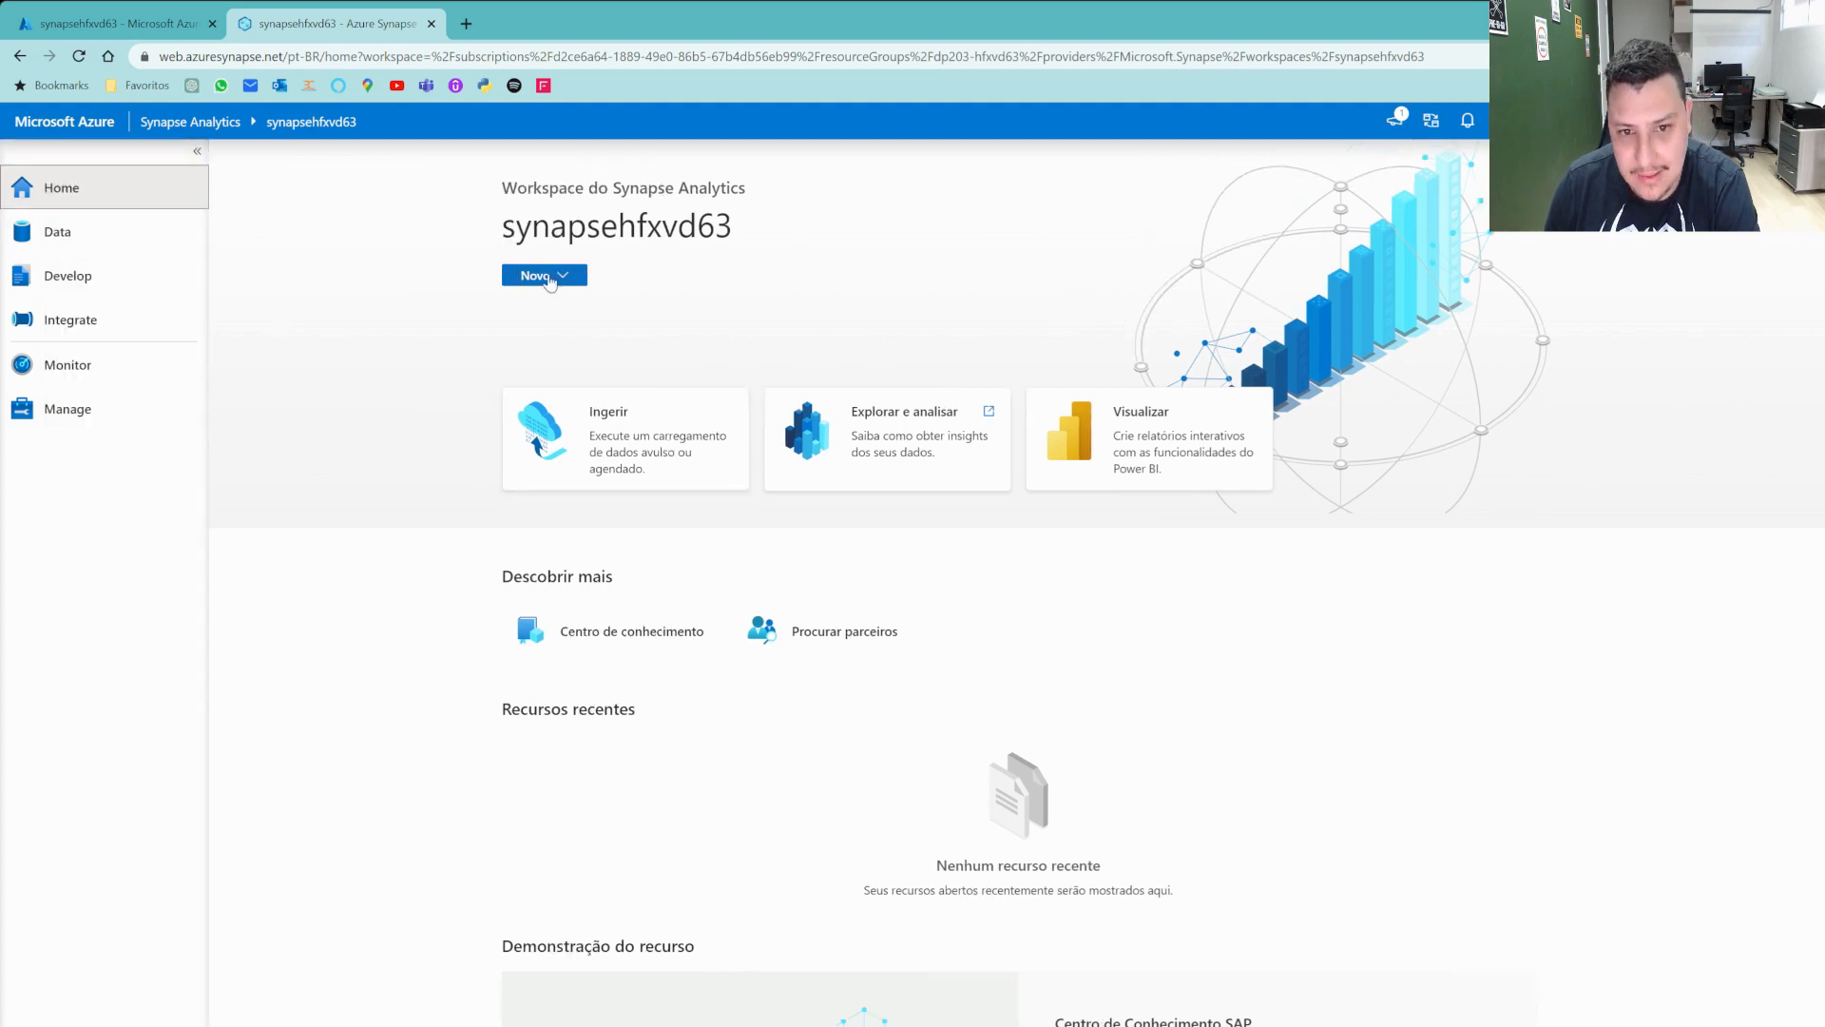
{"action": "left_click", "coordinate": [550, 280]}
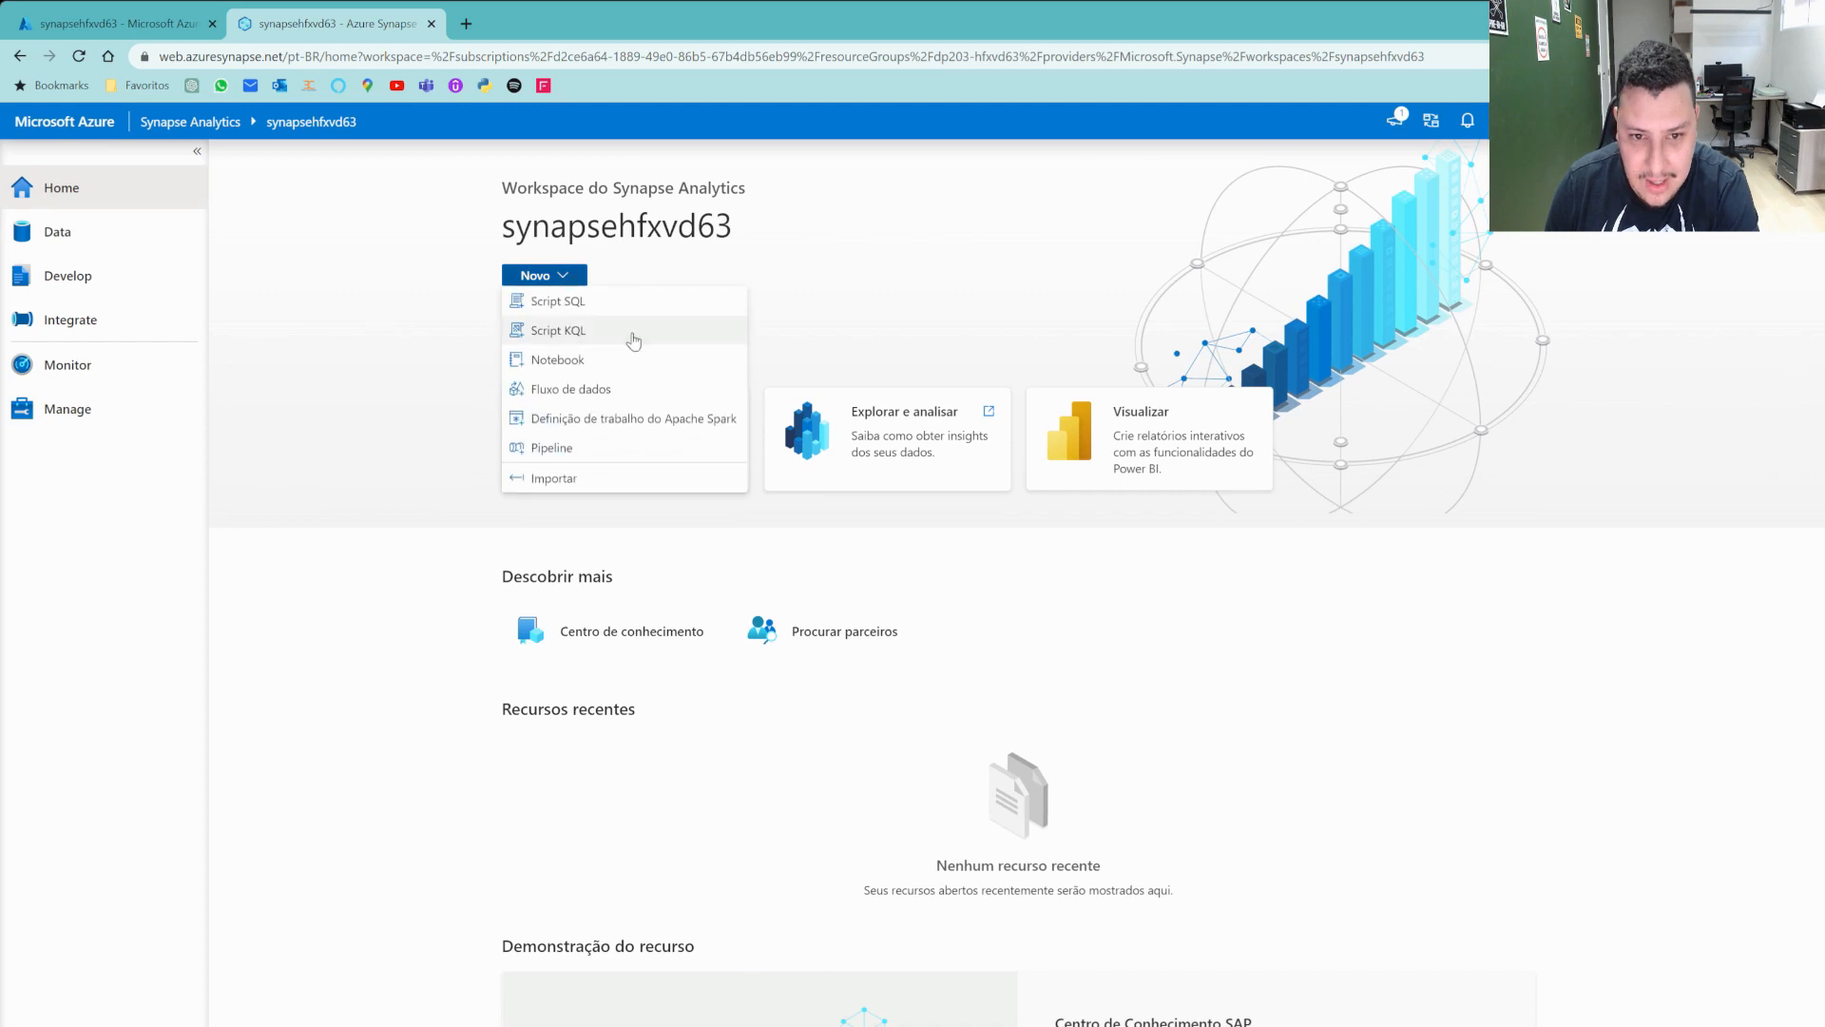
{"action": "left_click", "coordinate": [896, 294]}
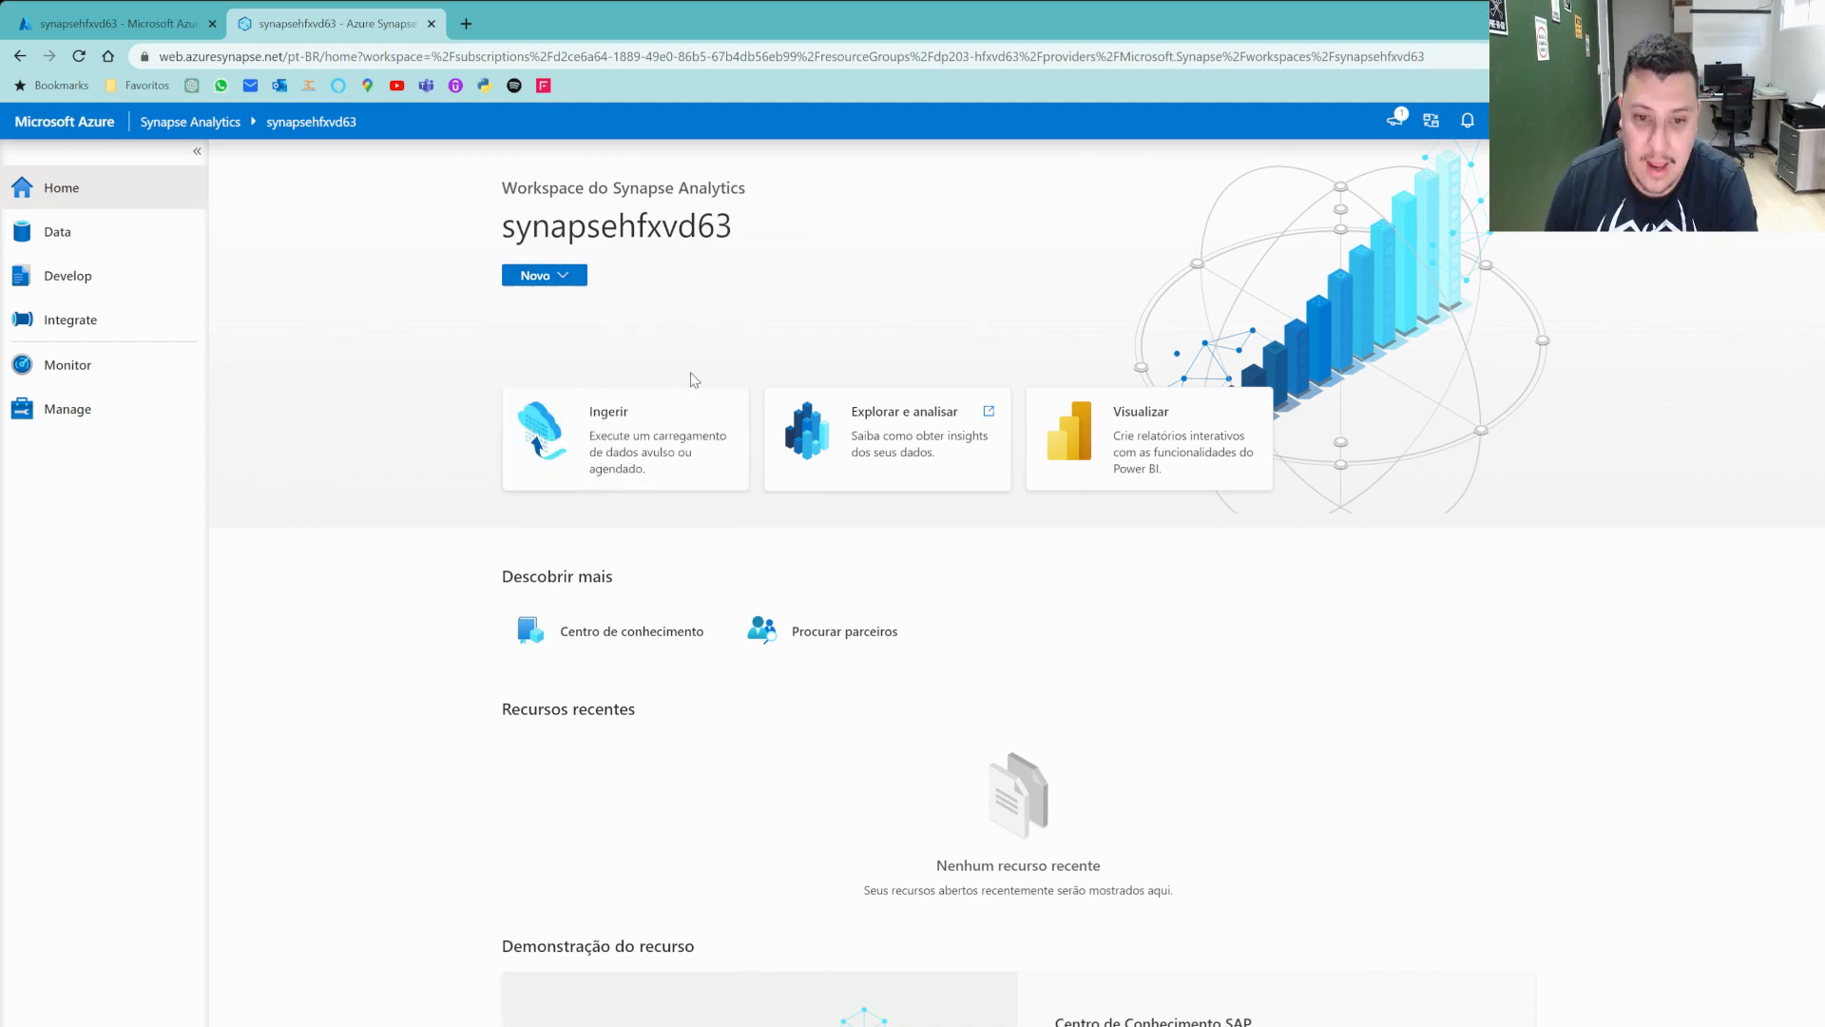
Examine the workspace data by expanding the SQL databases and the Data Explorer databases.
{"action": "left_click", "coordinate": [107, 242]}
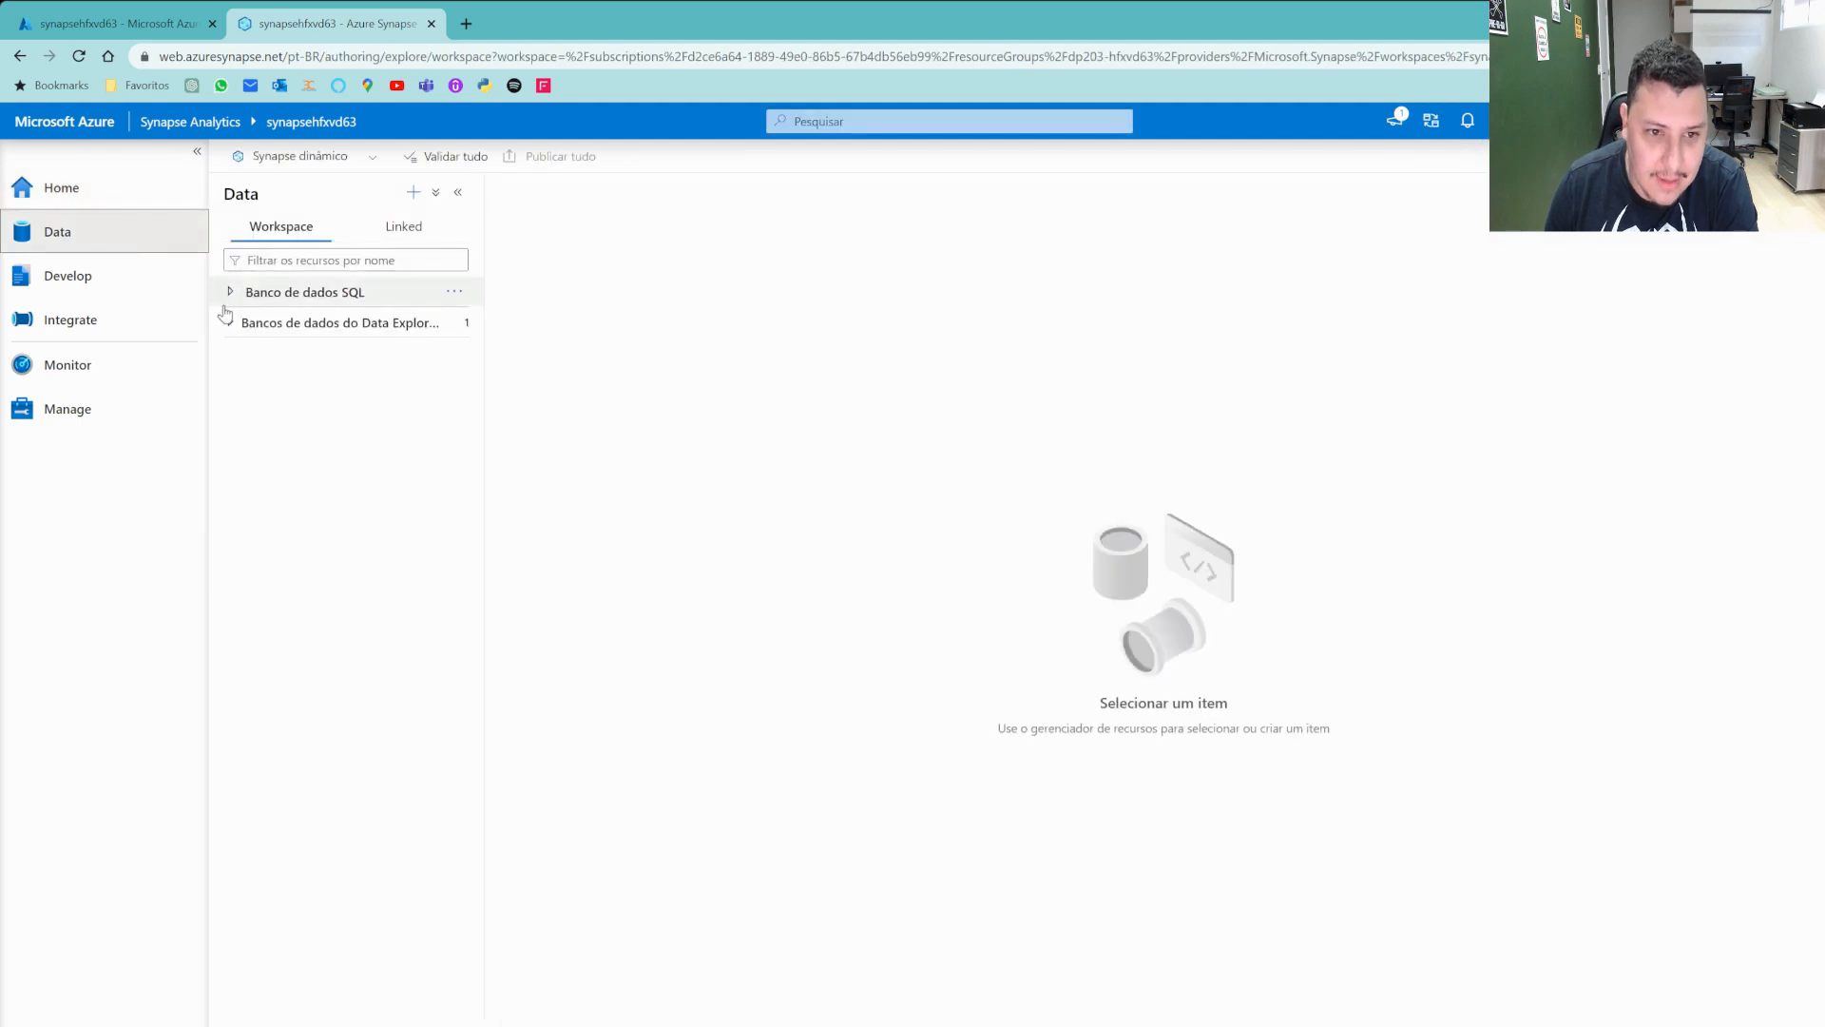
{"action": "left_click", "coordinate": [226, 294]}
{"action": "left_click", "coordinate": [230, 352]}
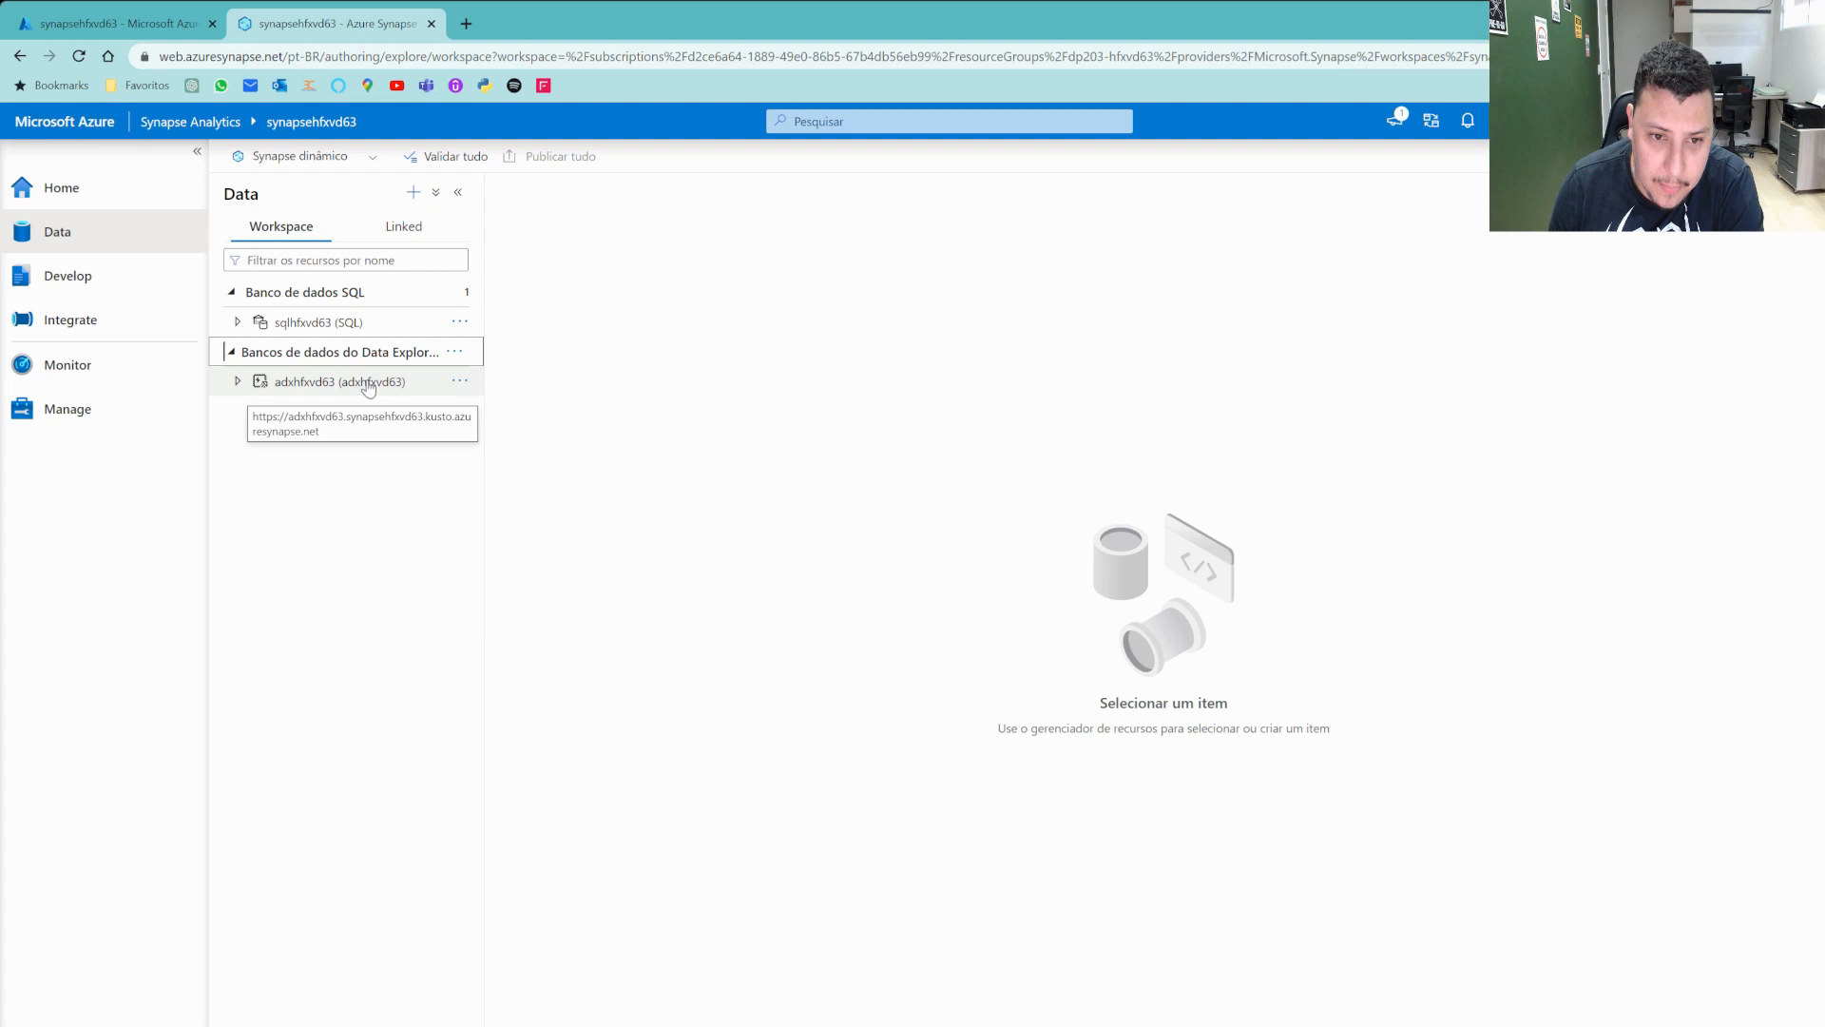
{"action": "left_click", "coordinate": [461, 382]}
{"action": "left_click", "coordinate": [463, 384]}
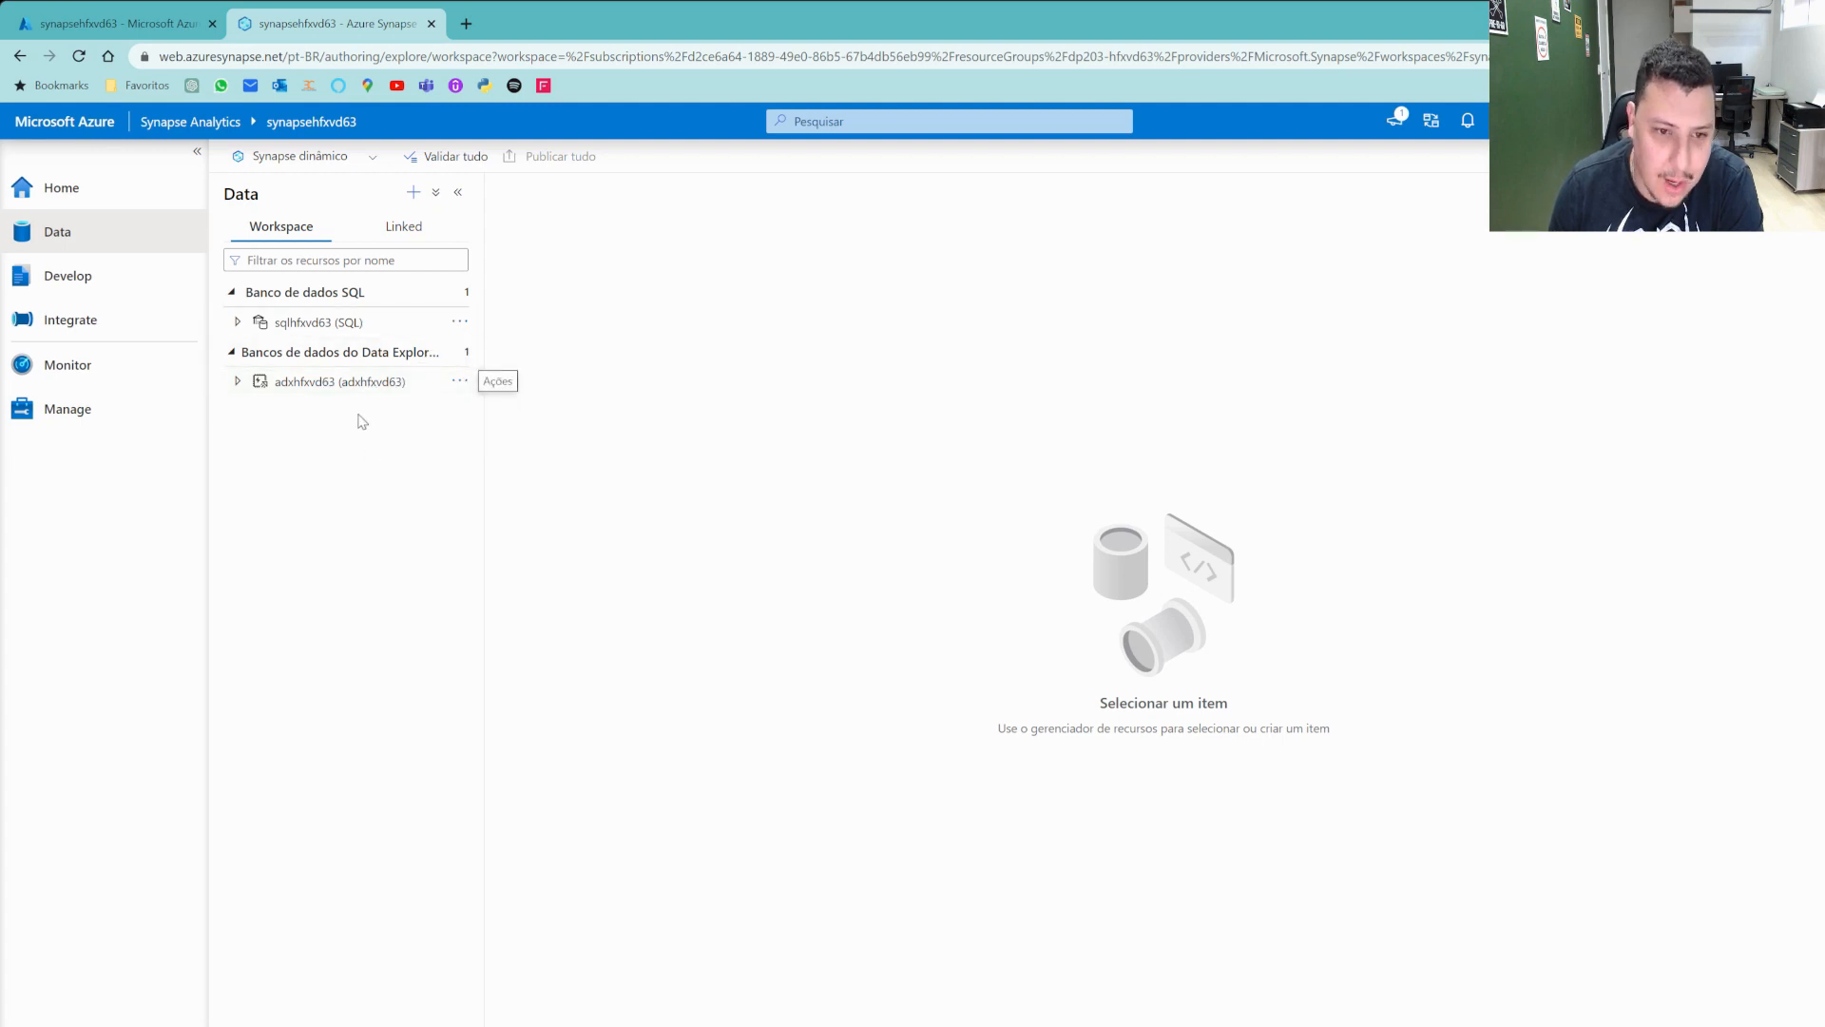
Examine the linked data, expanding the Azure Data Lake Storage Gen2 accounts and the integration datasets.
{"action": "left_click", "coordinate": [401, 226]}
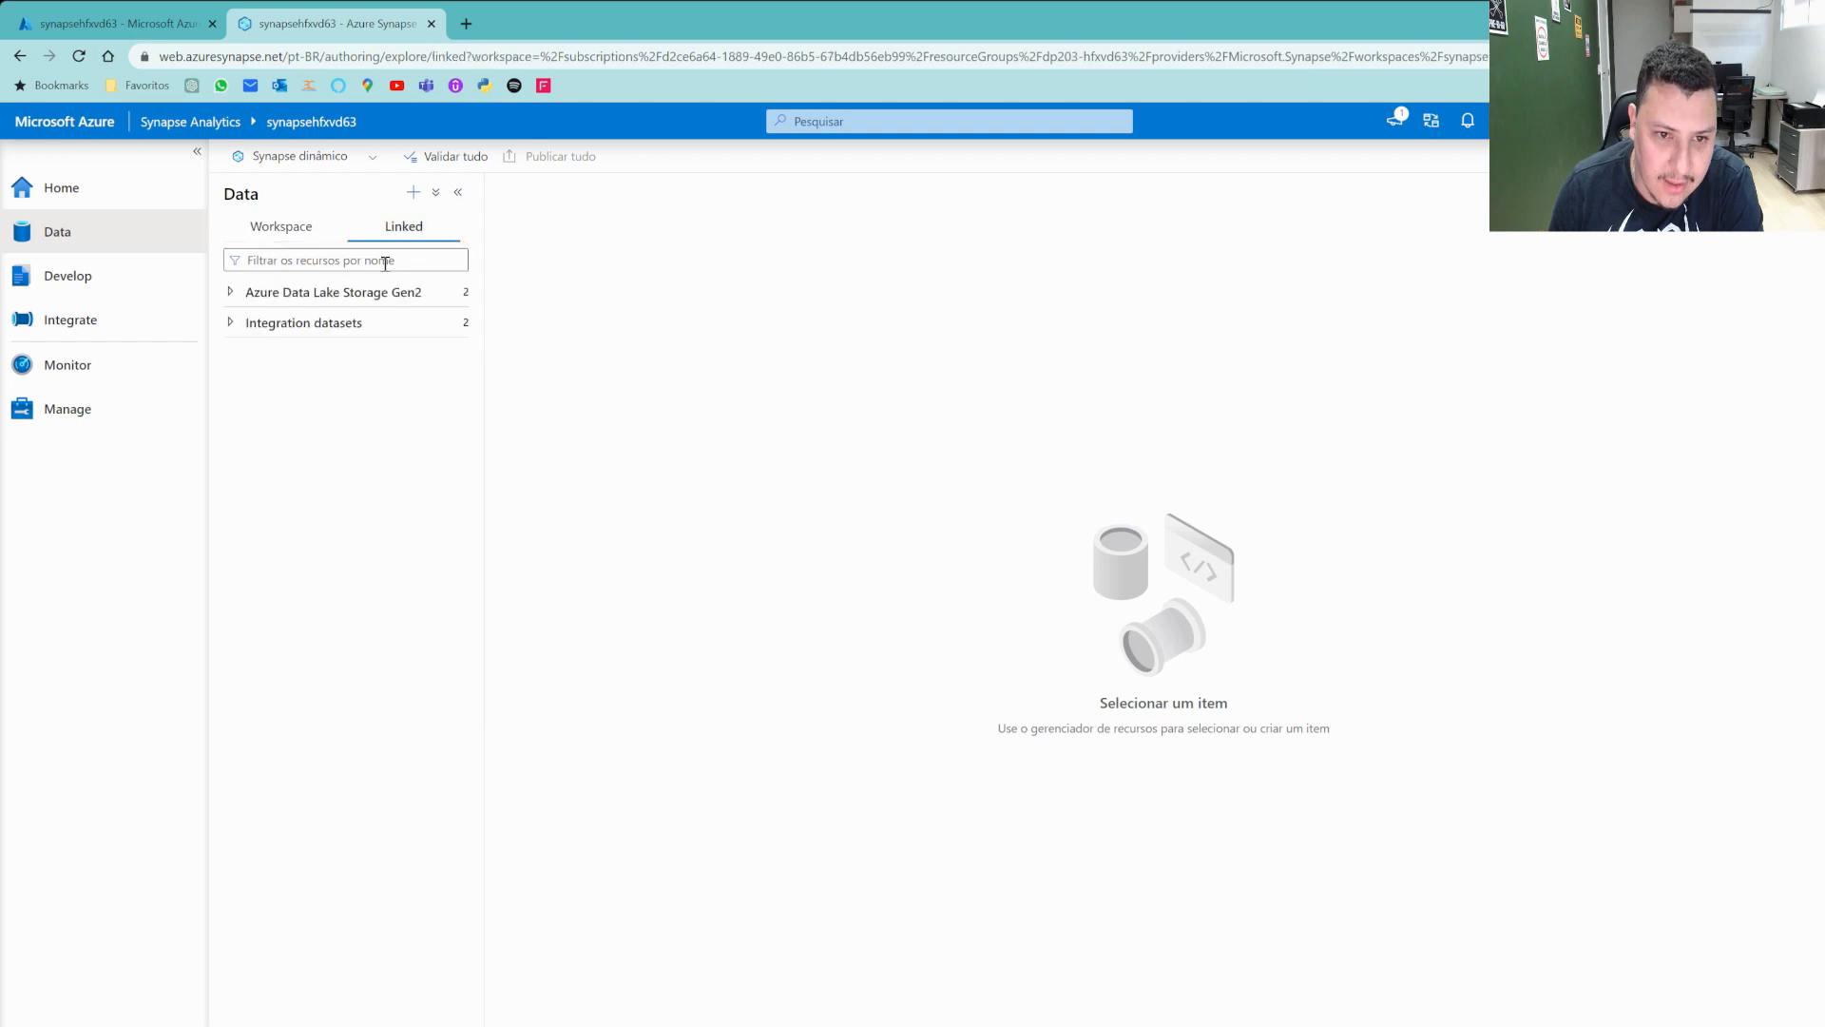
{"action": "left_click", "coordinate": [257, 297]}
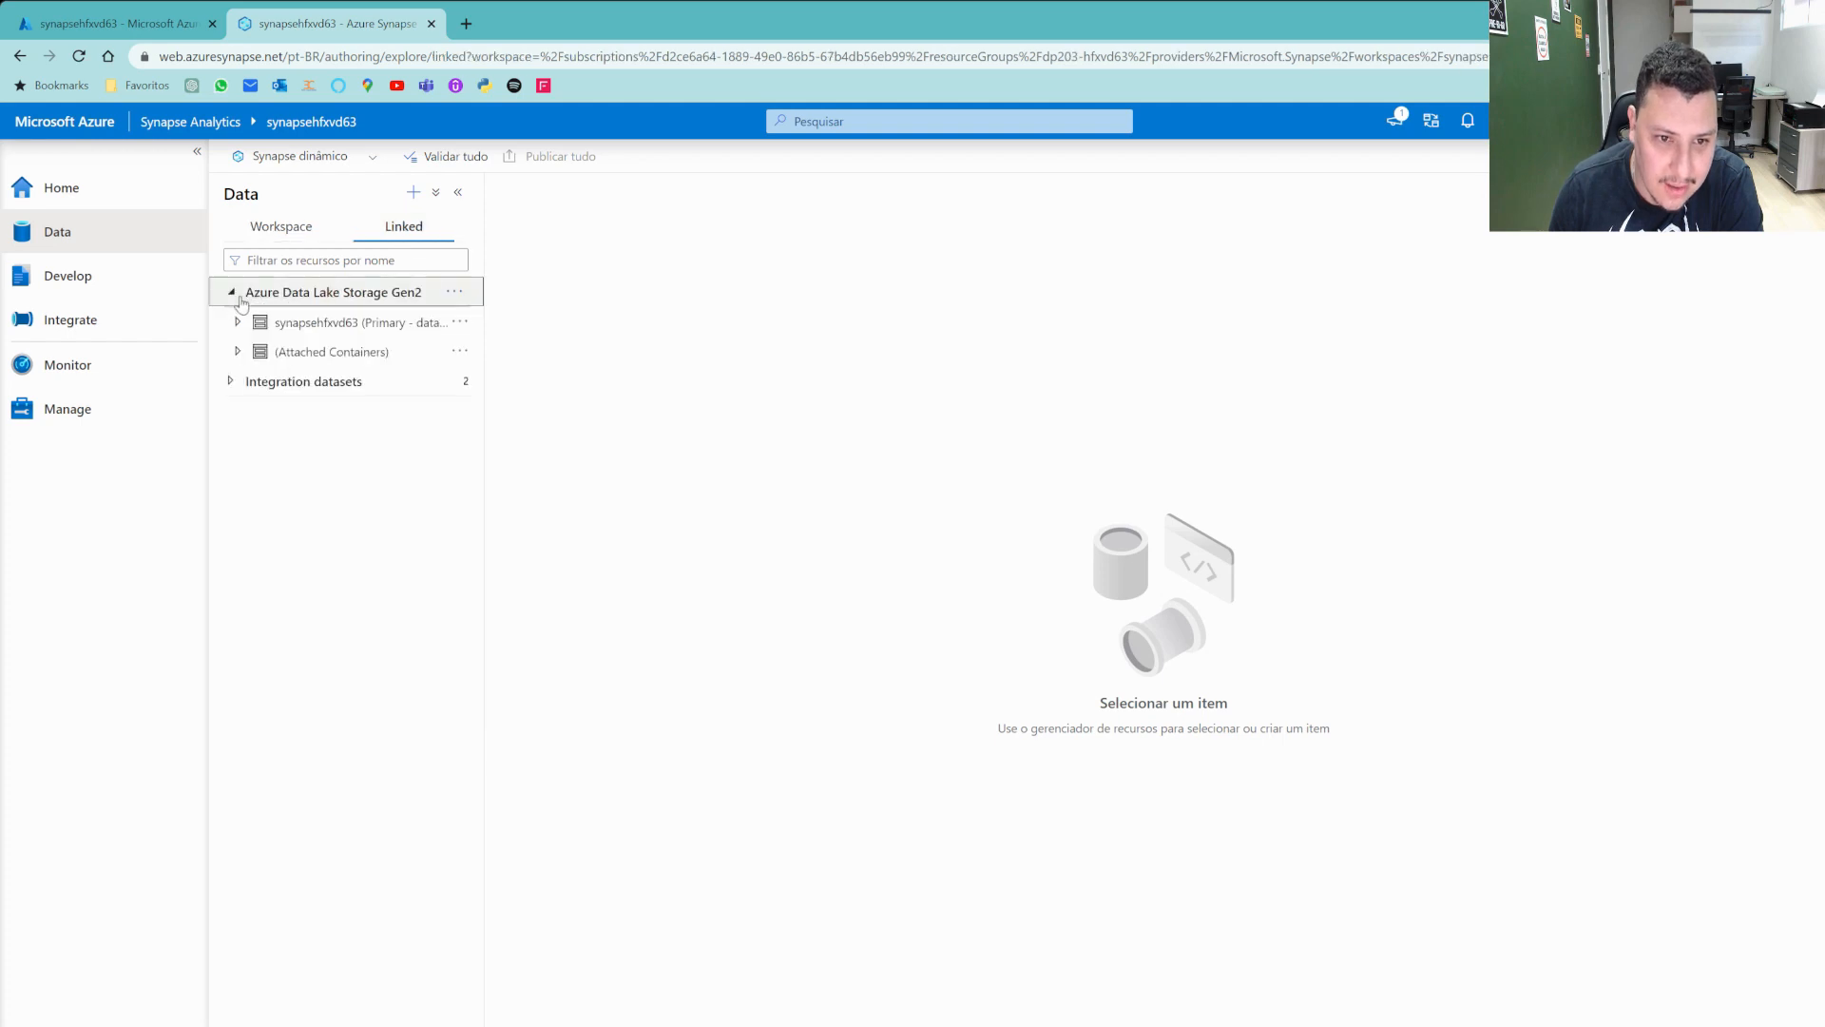
{"action": "left_click", "coordinate": [245, 323]}
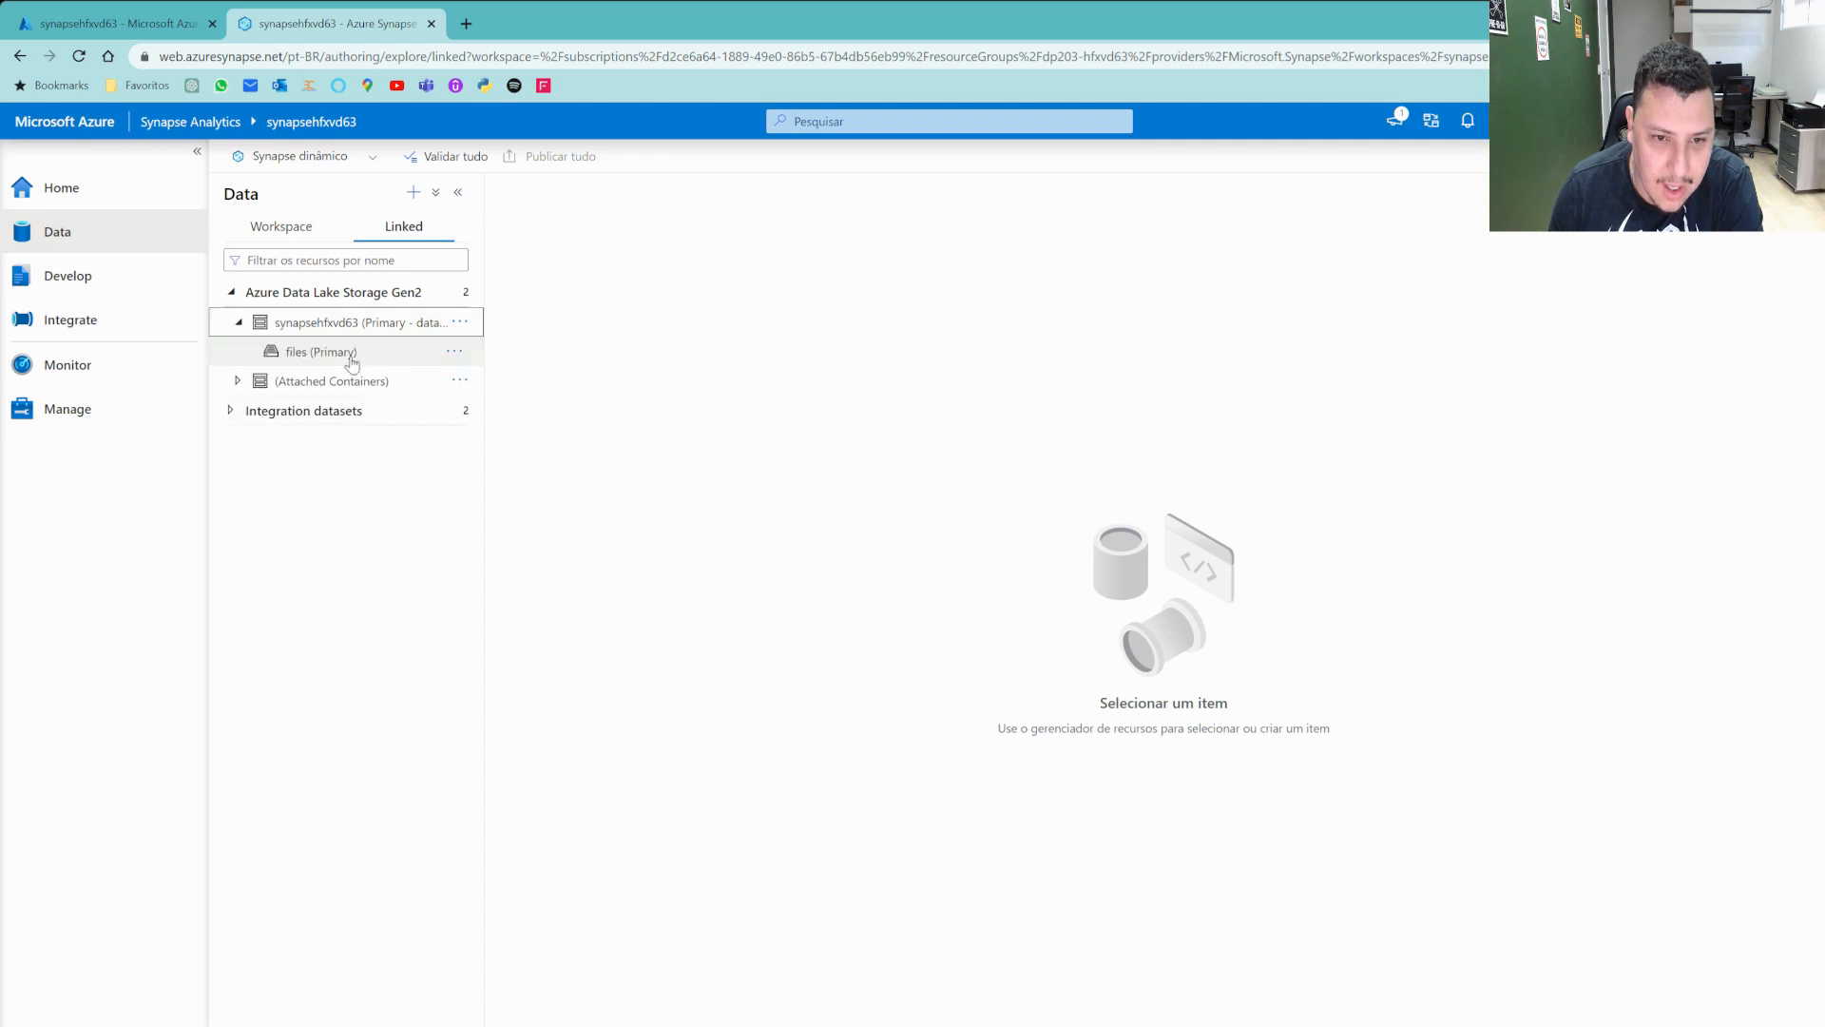
{"action": "left_click", "coordinate": [239, 381]}
{"action": "left_click", "coordinate": [232, 410]}
Check the development area, and delete the CopyProductPipeline pipeline from the integration area.
{"action": "left_click", "coordinate": [112, 283]}
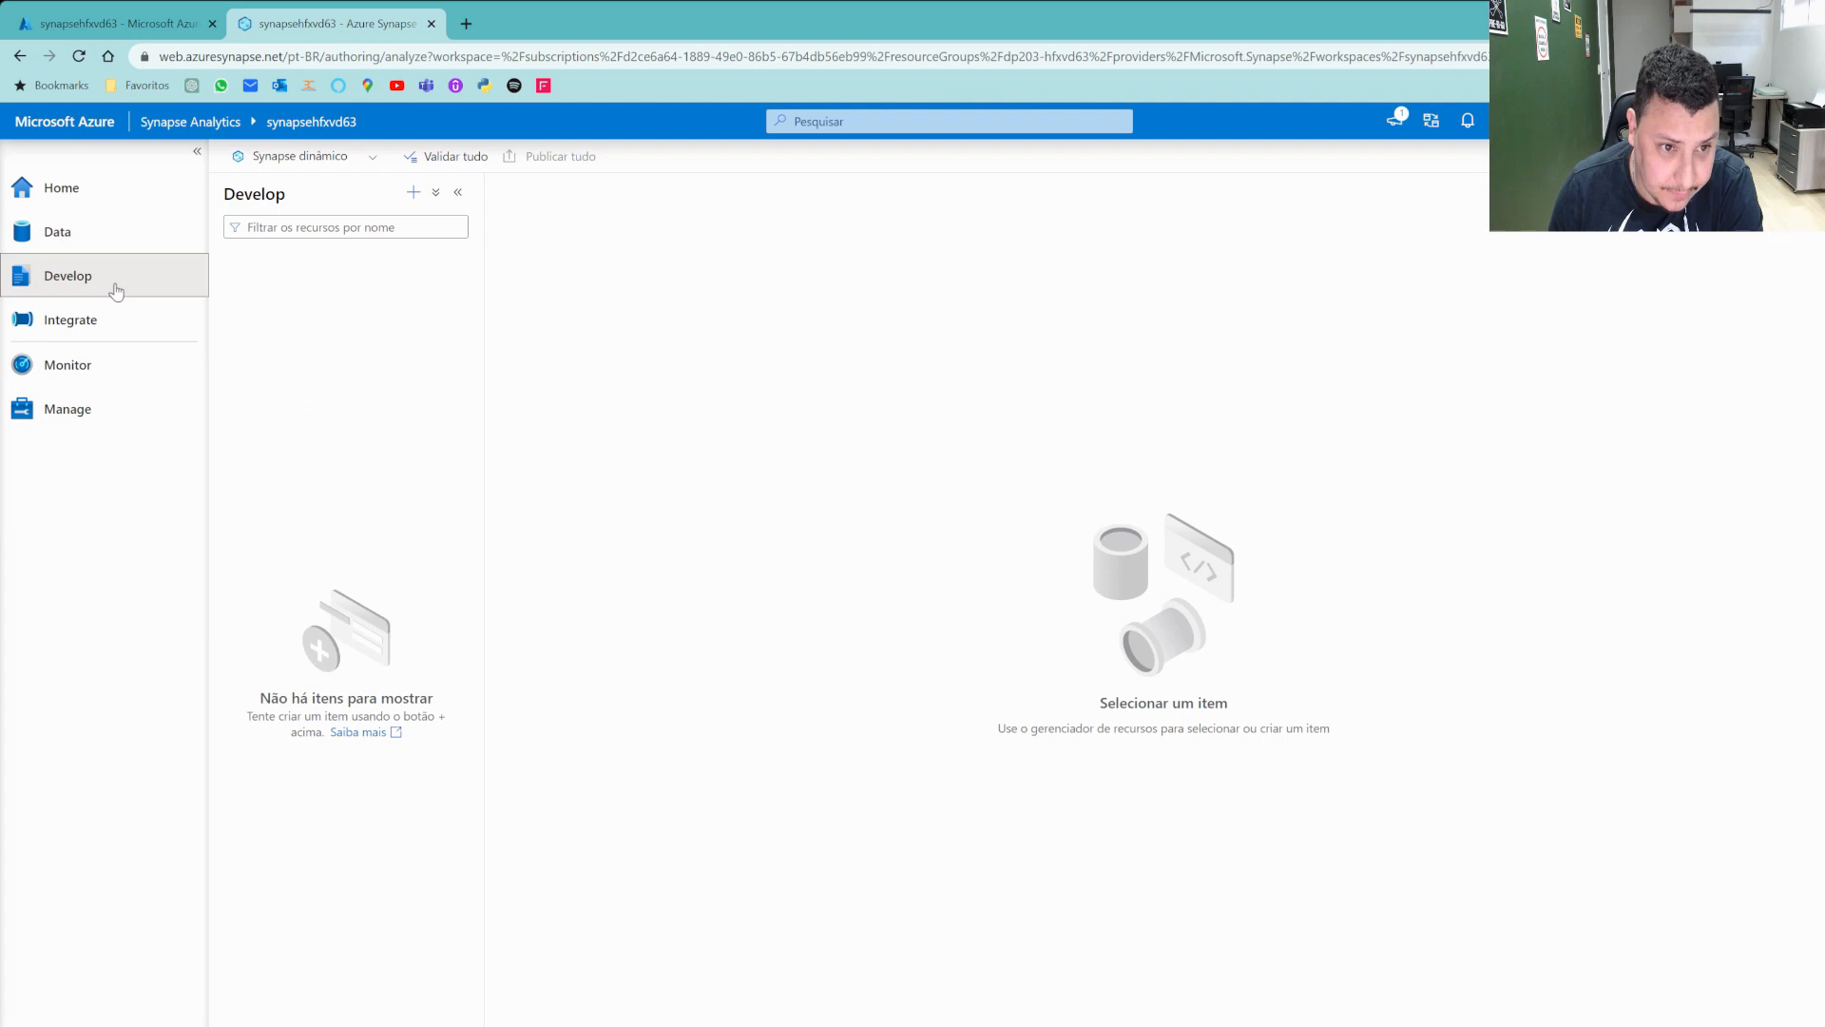
{"action": "left_click", "coordinate": [122, 320]}
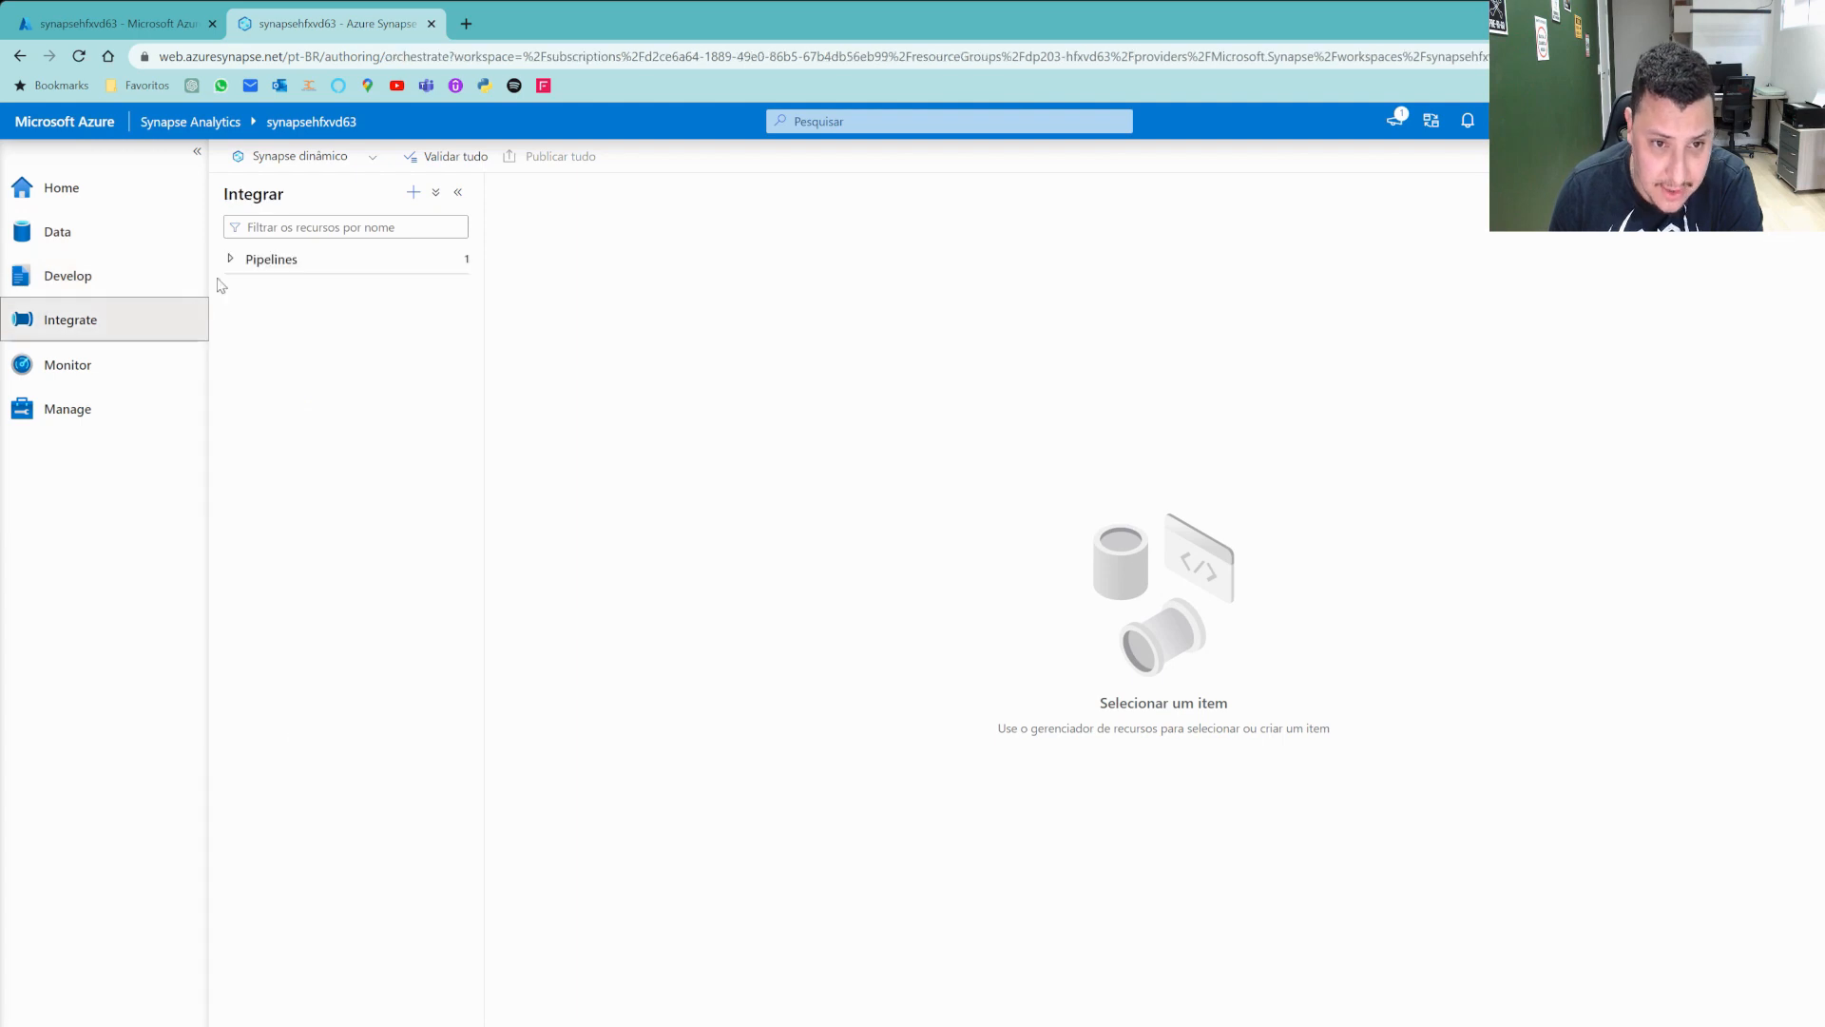
{"action": "left_click", "coordinate": [230, 260]}
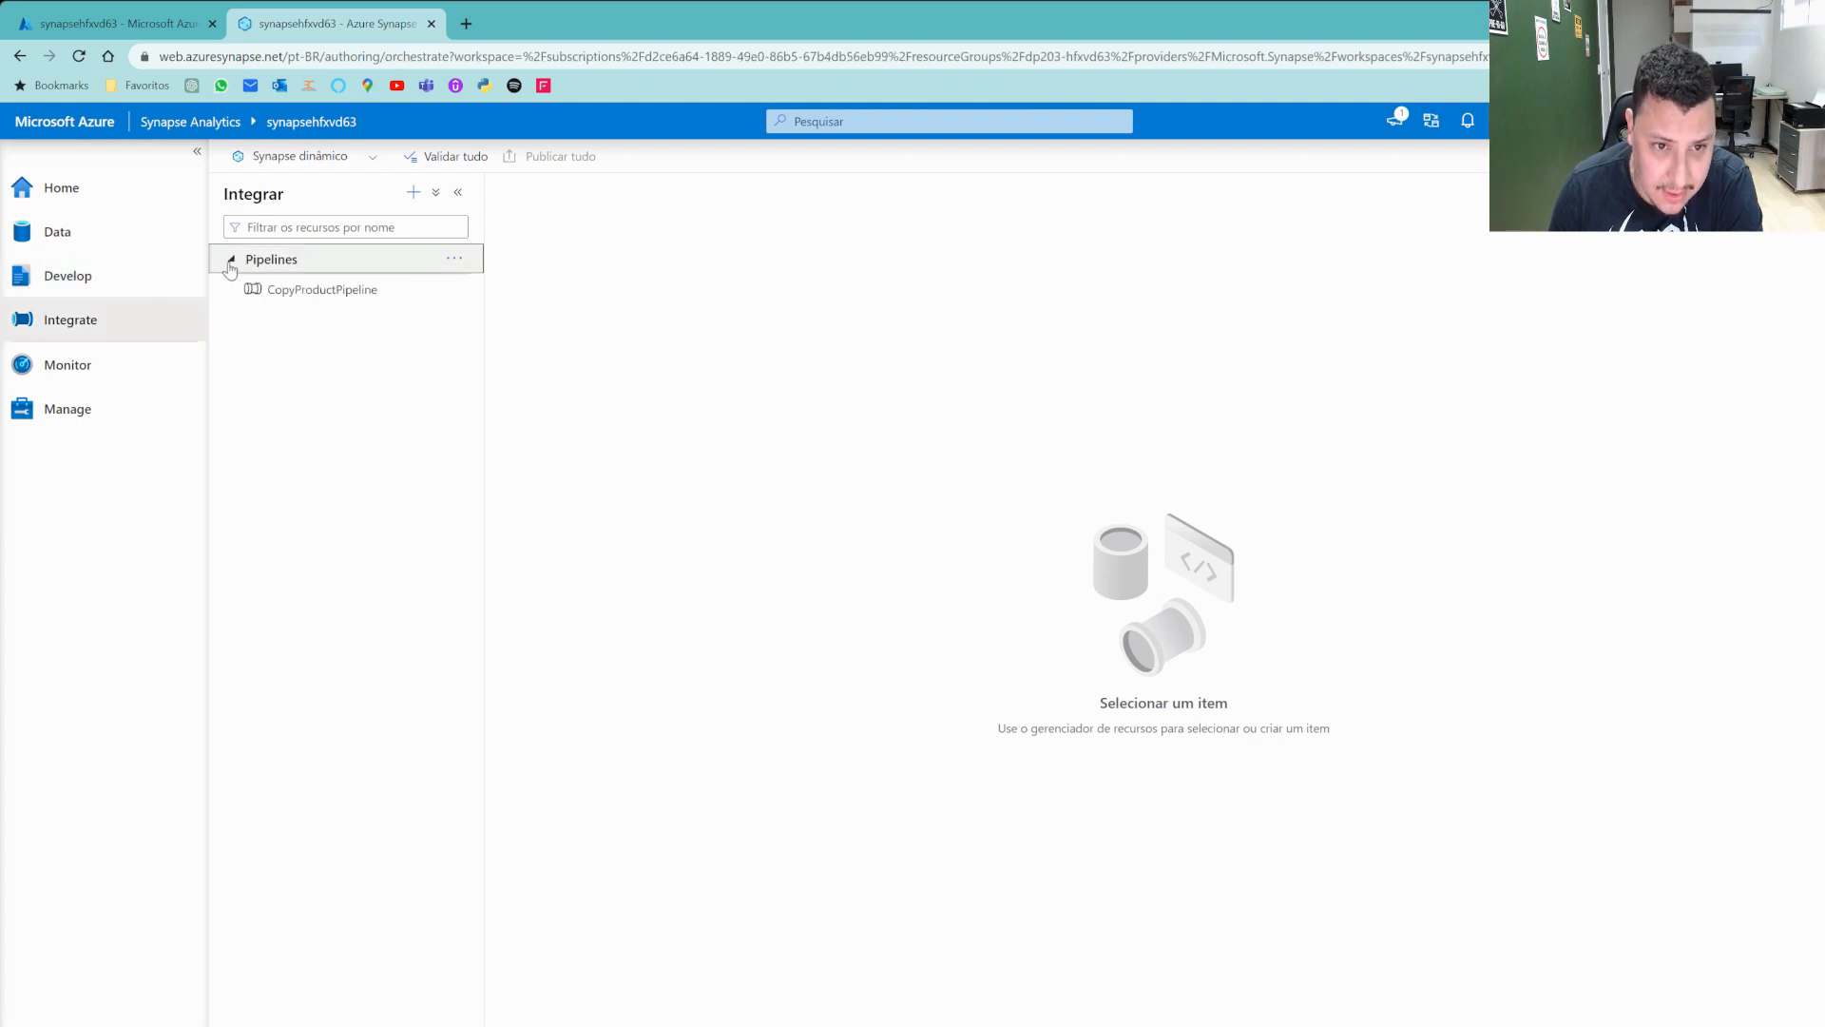
{"action": "left_click", "coordinate": [455, 290]}
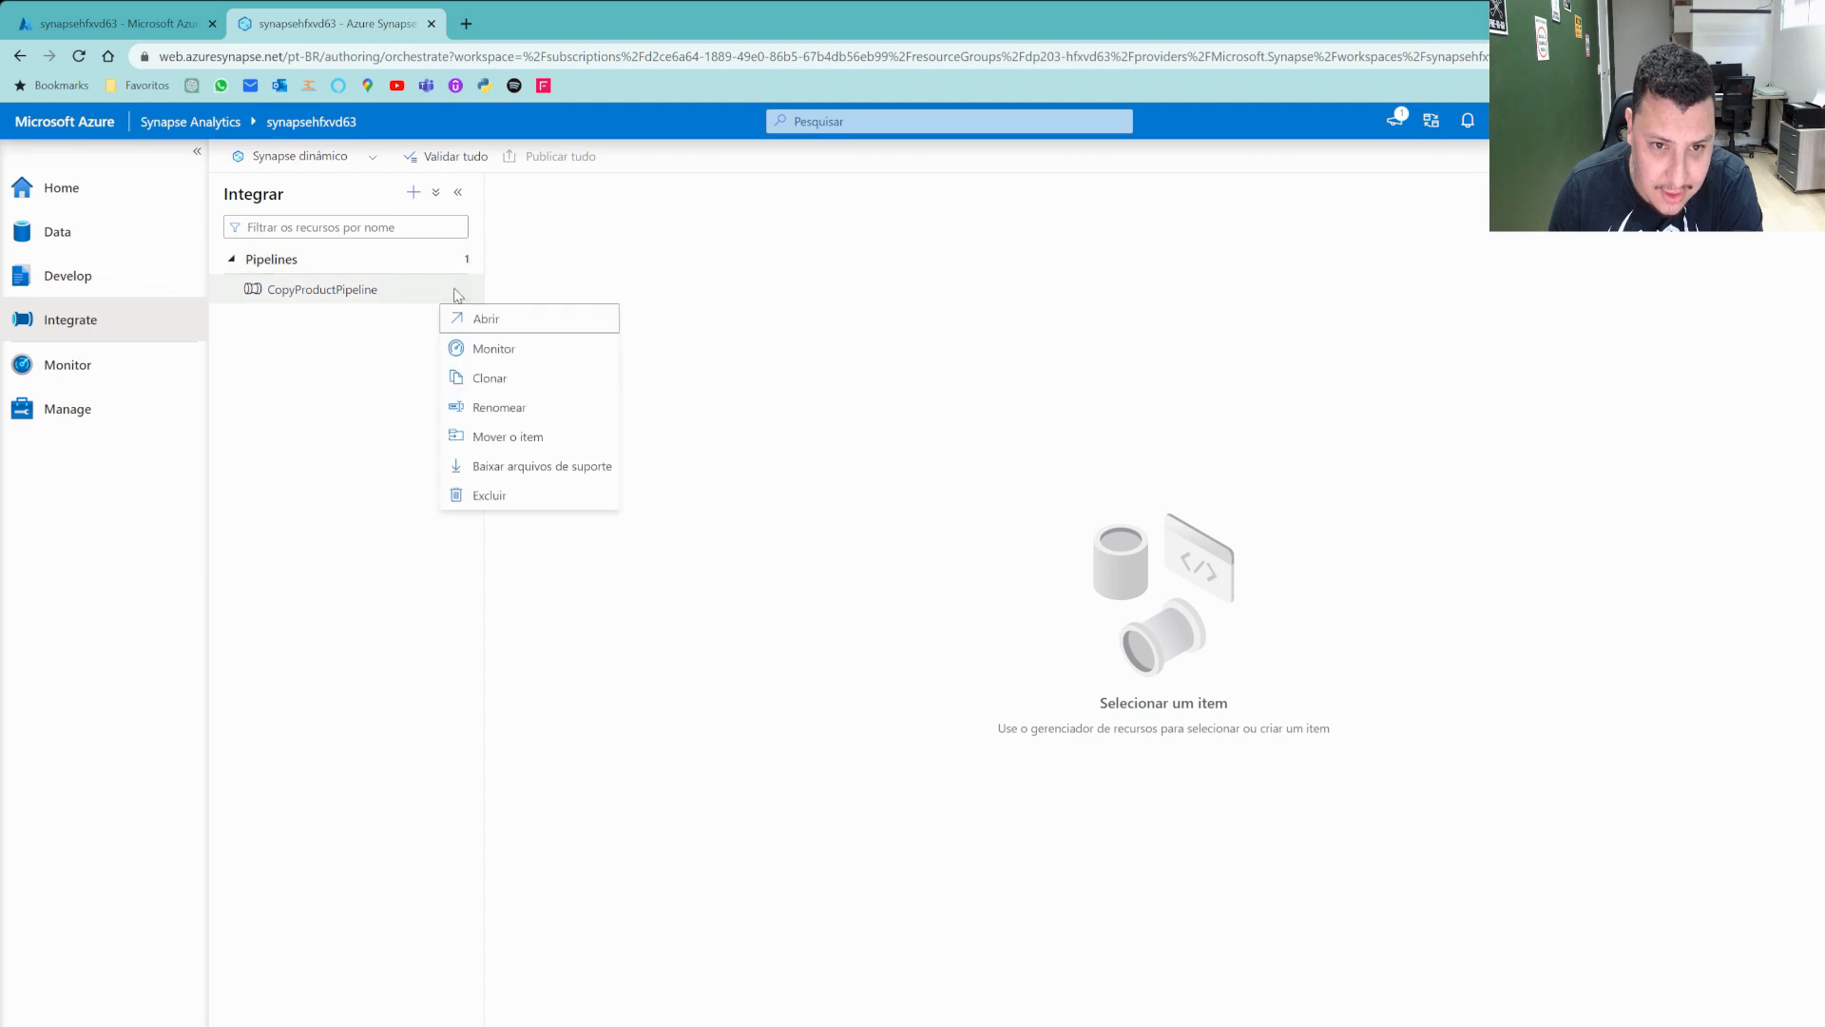
{"action": "left_click", "coordinate": [513, 495]}
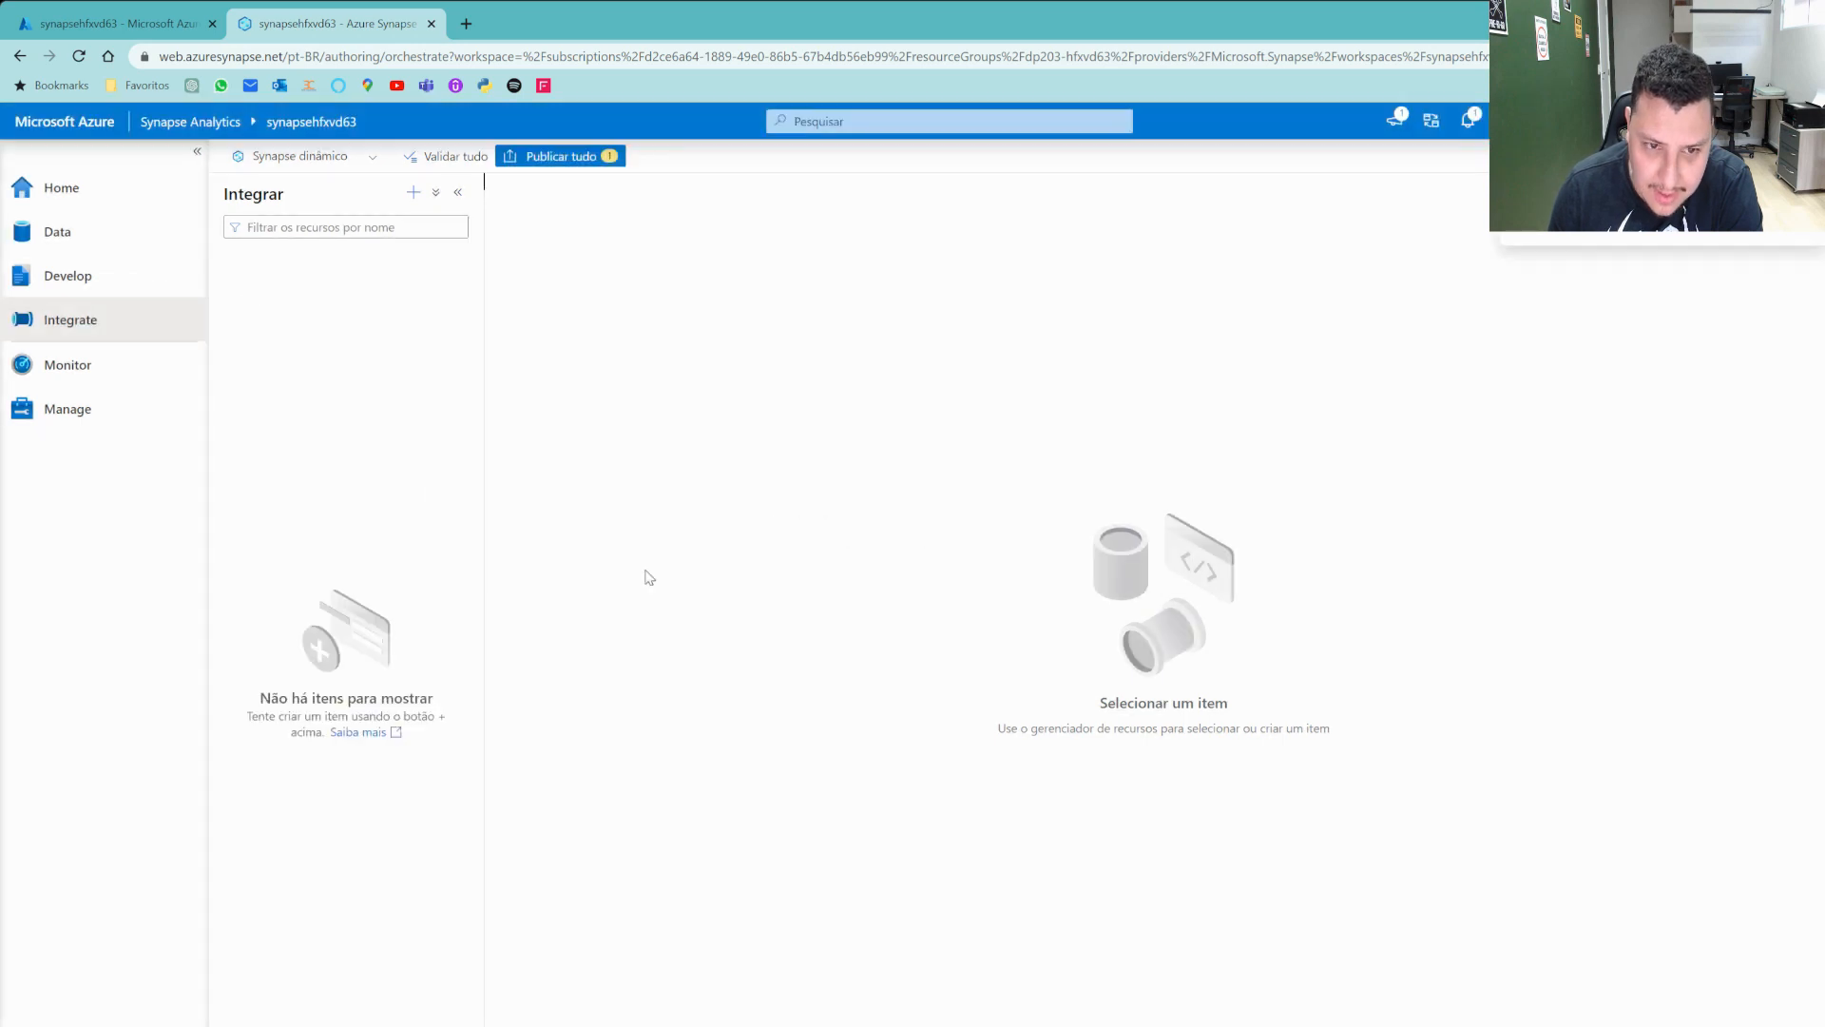
Examine the monitoring pages for pipeline runs, SQL and KQL requests, and the analytics pools.
{"action": "left_click", "coordinate": [136, 358]}
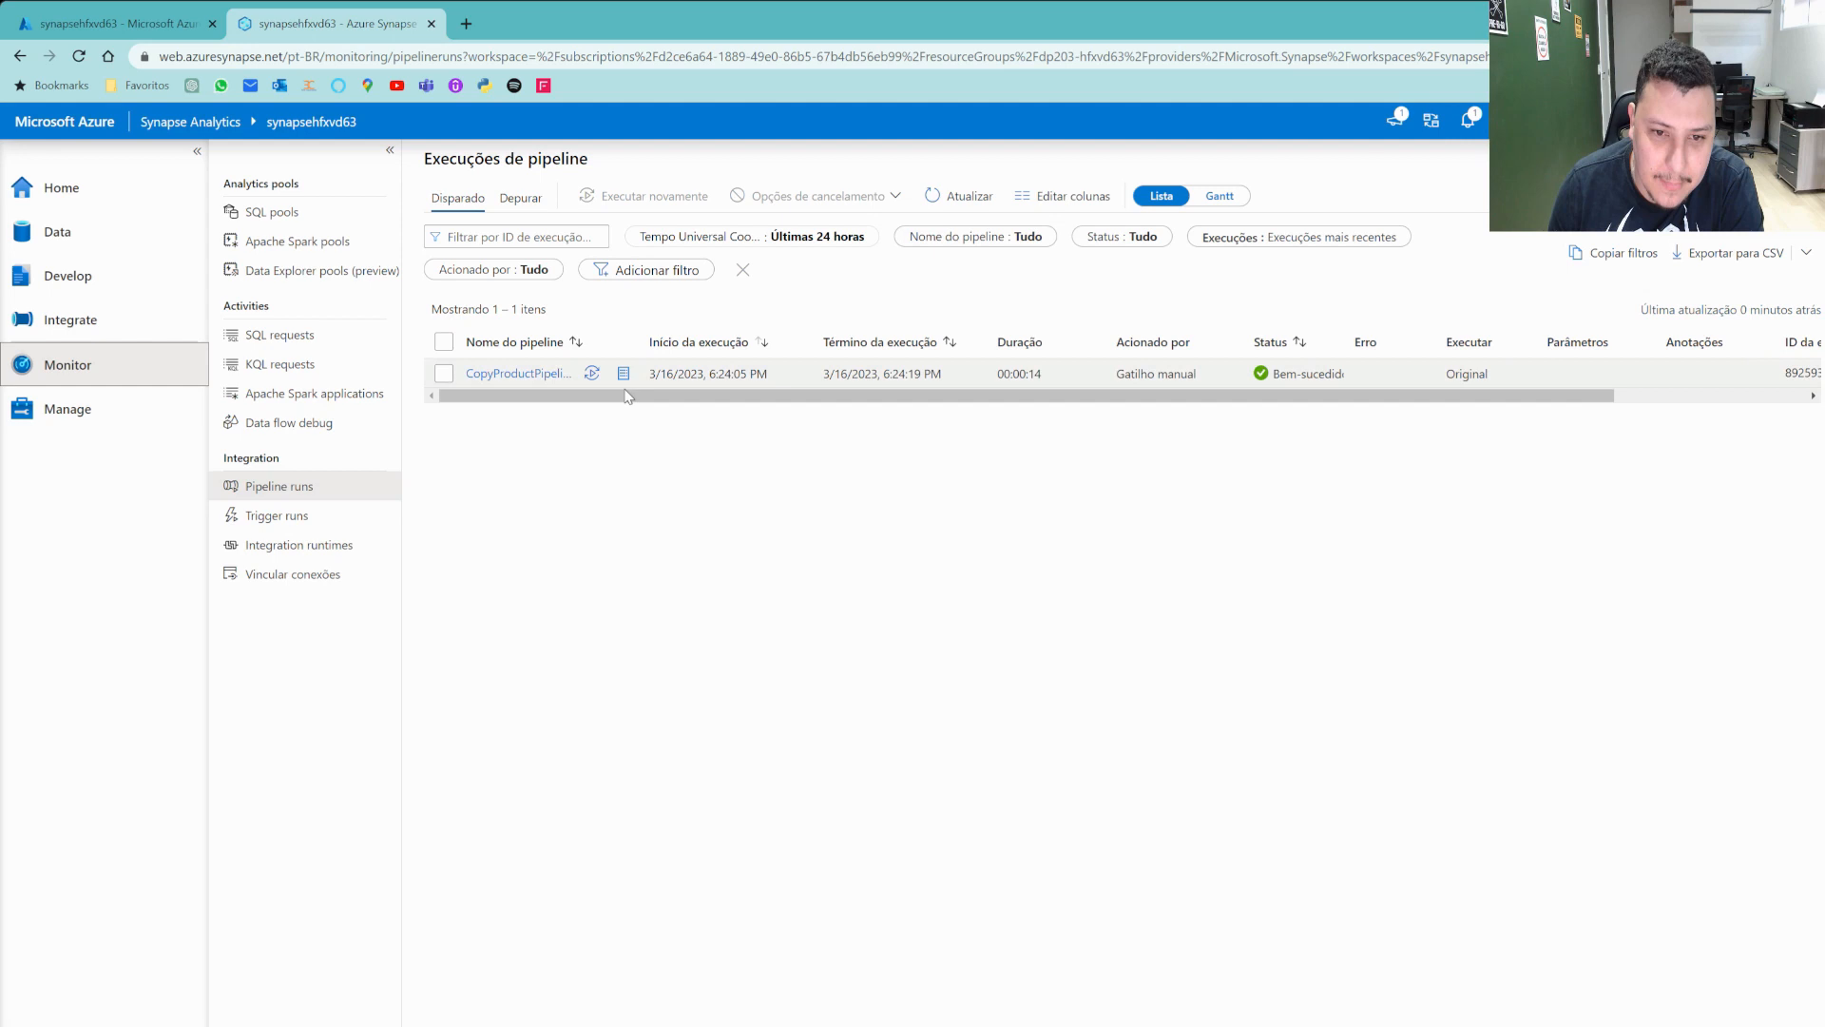
{"action": "left_click", "coordinate": [444, 373]}
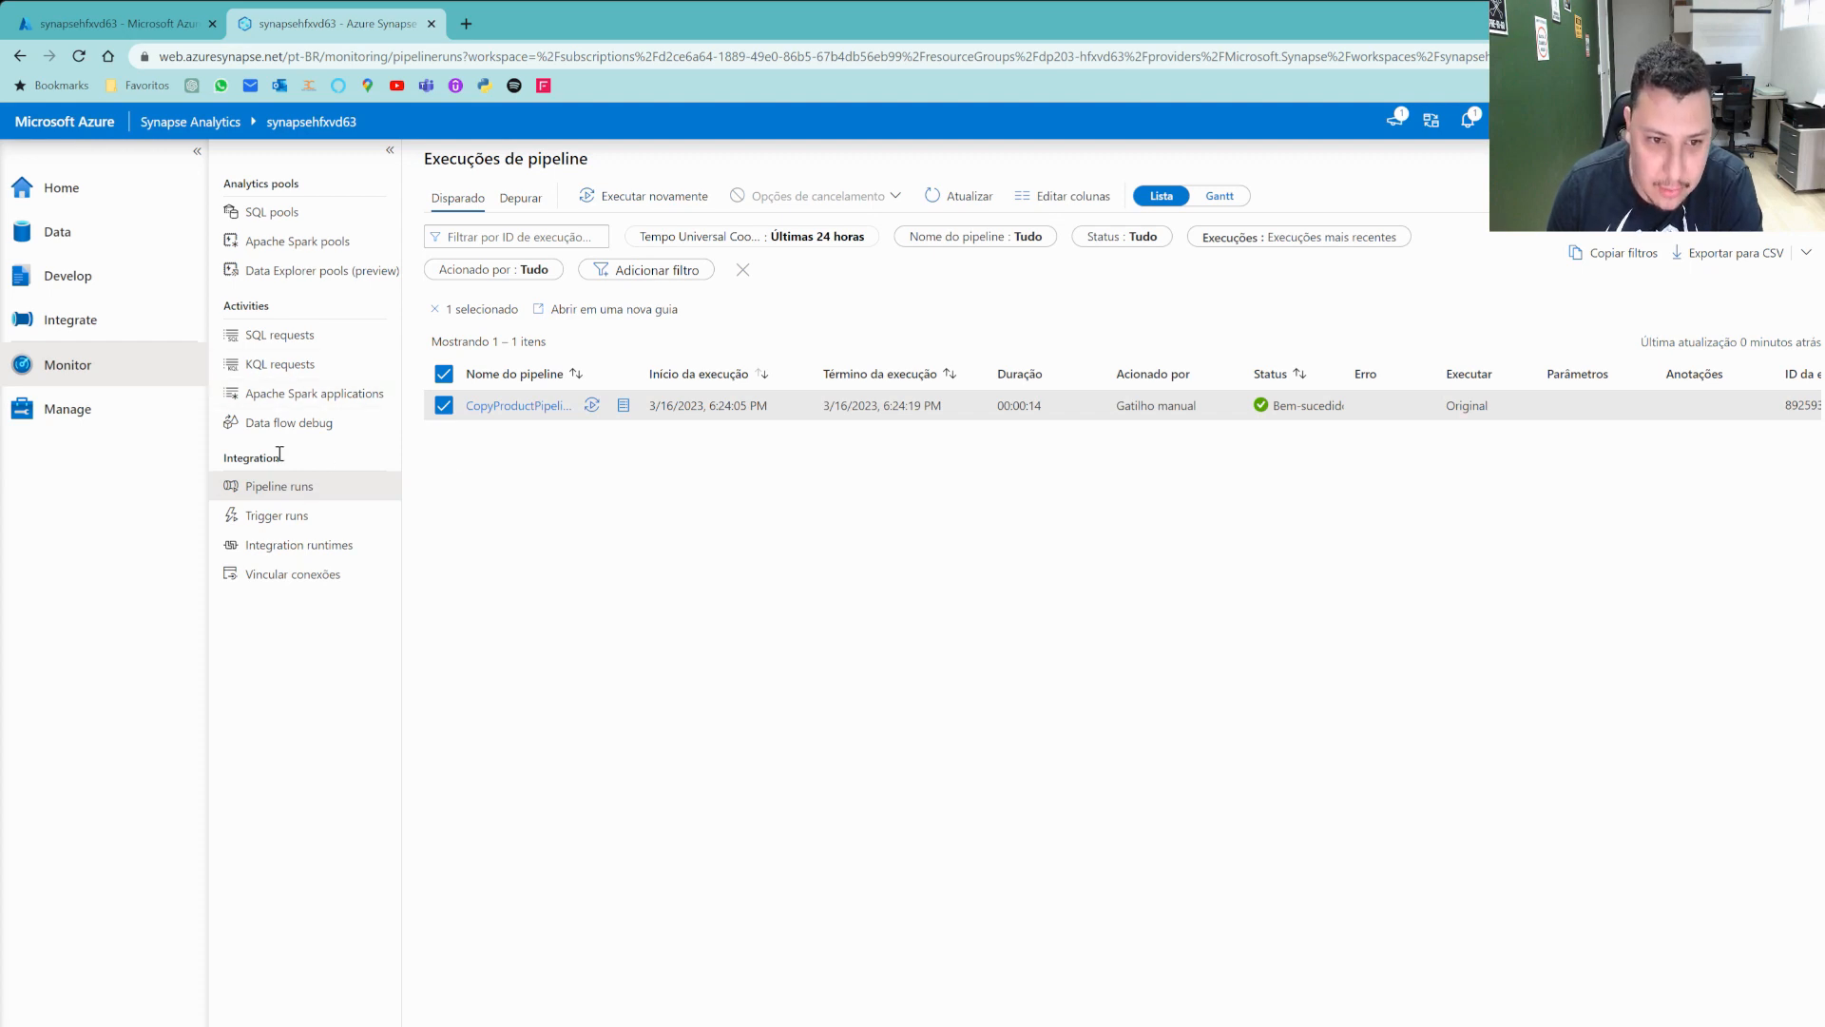
{"action": "left_click", "coordinate": [290, 346]}
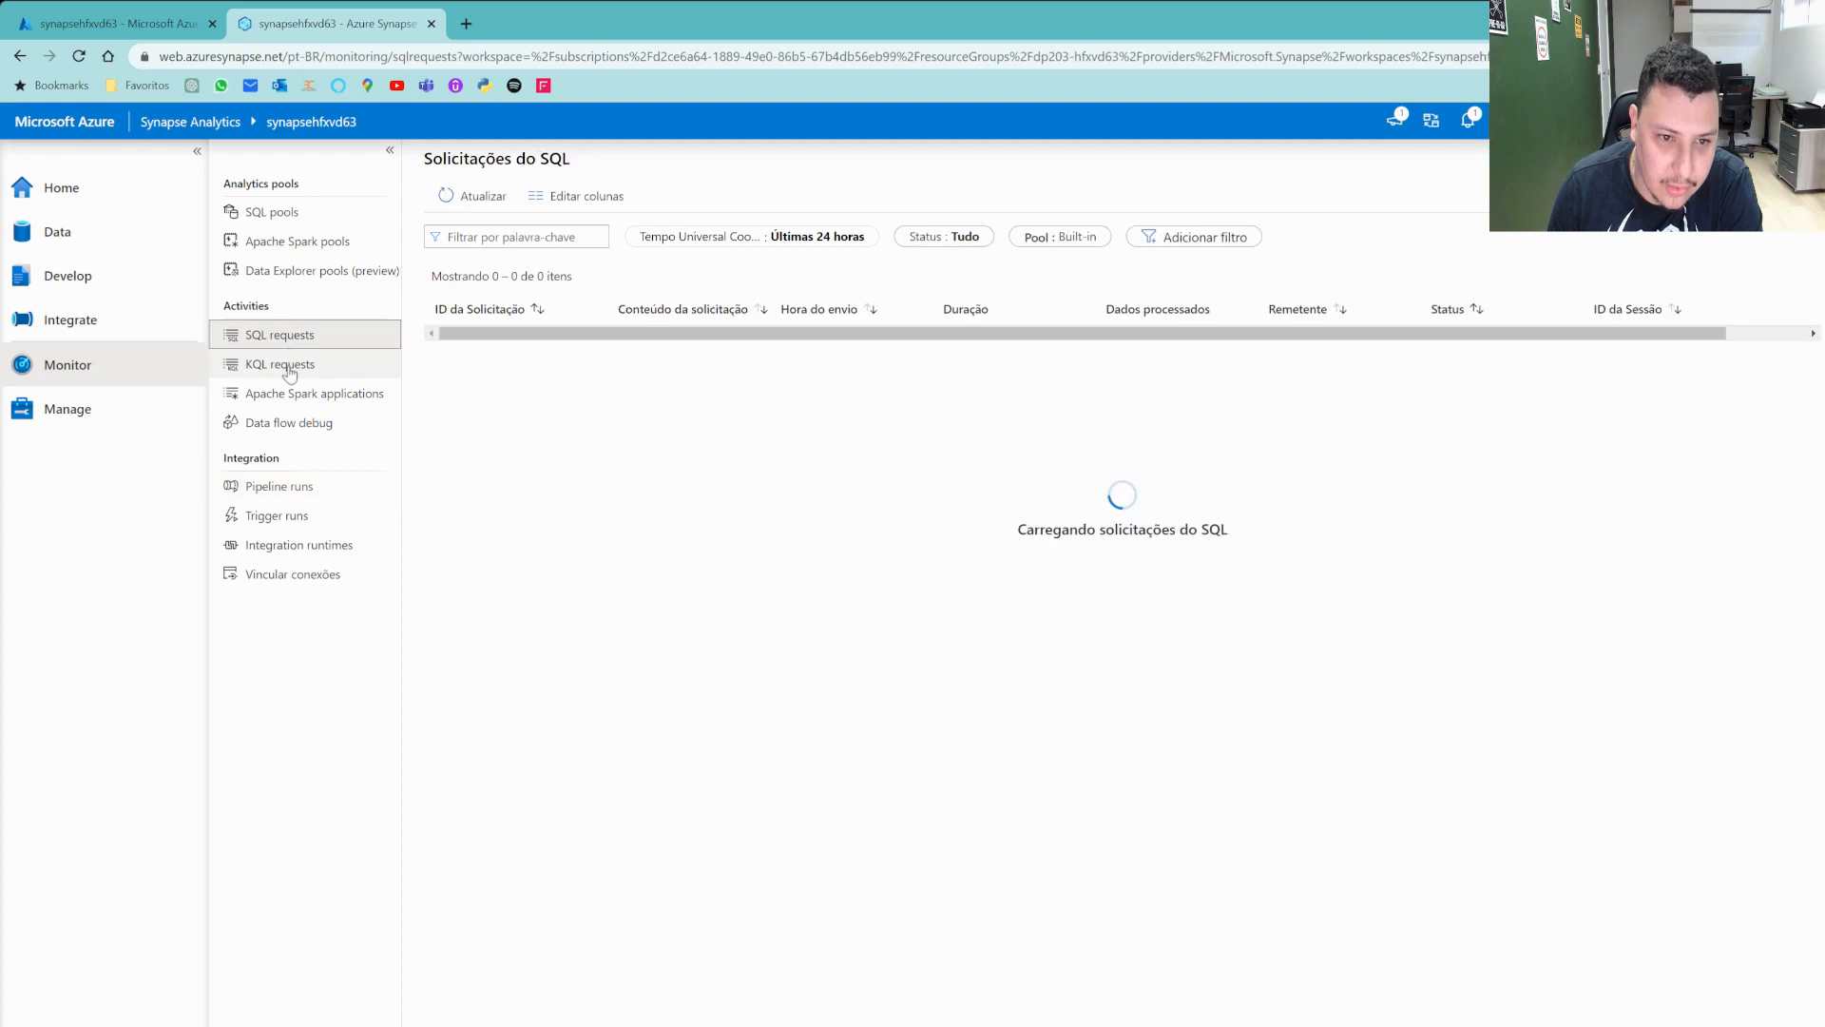
{"action": "left_click", "coordinate": [290, 371]}
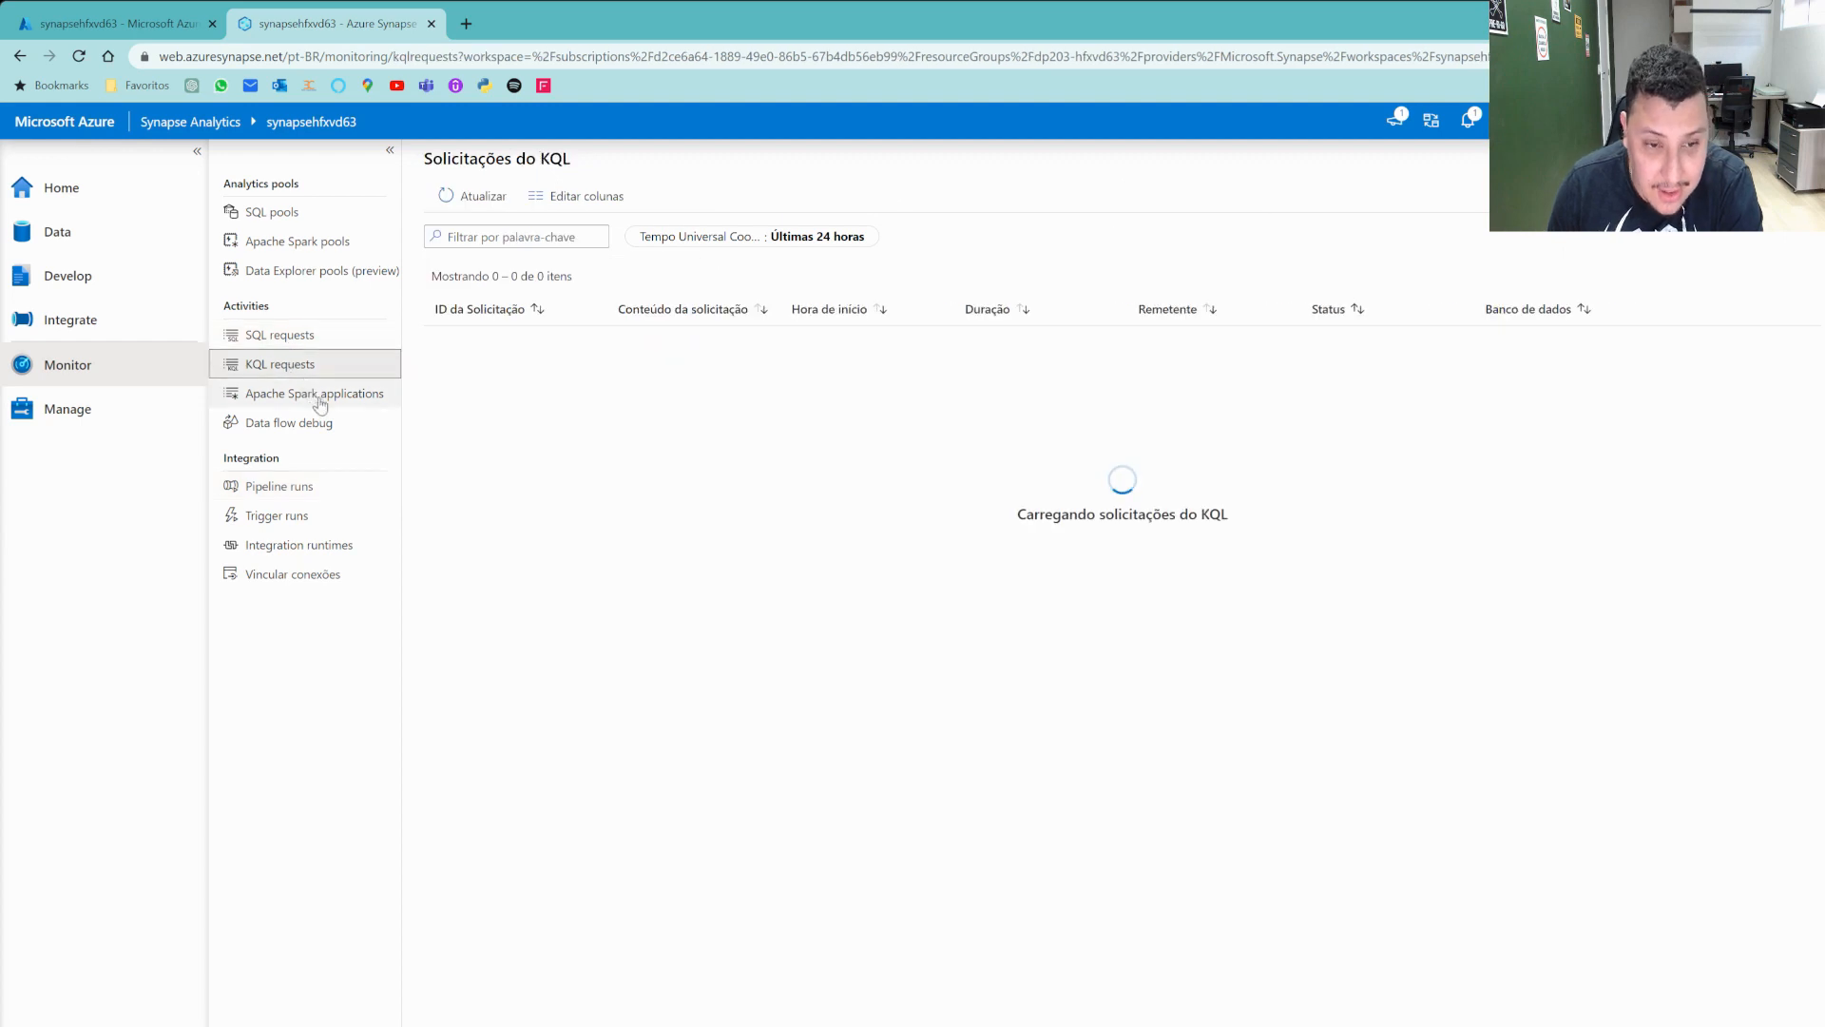
{"action": "left_click", "coordinate": [286, 213]}
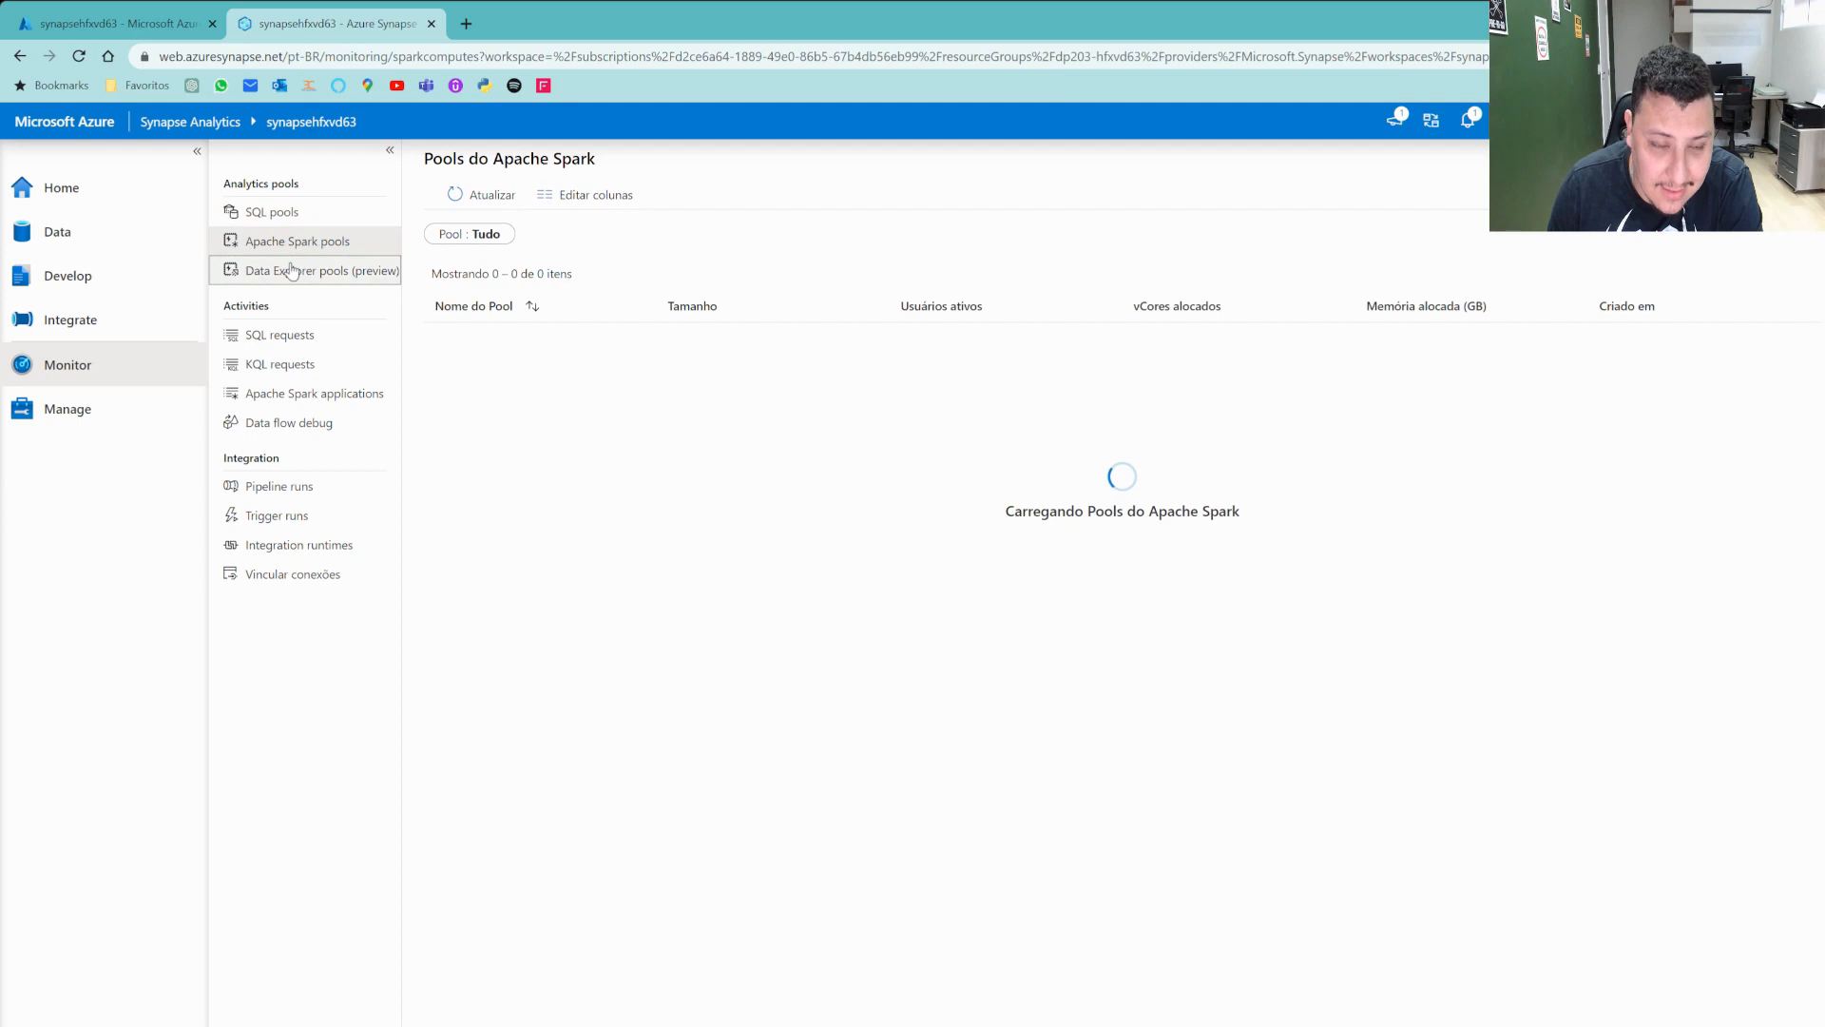
{"action": "left_click", "coordinate": [291, 271]}
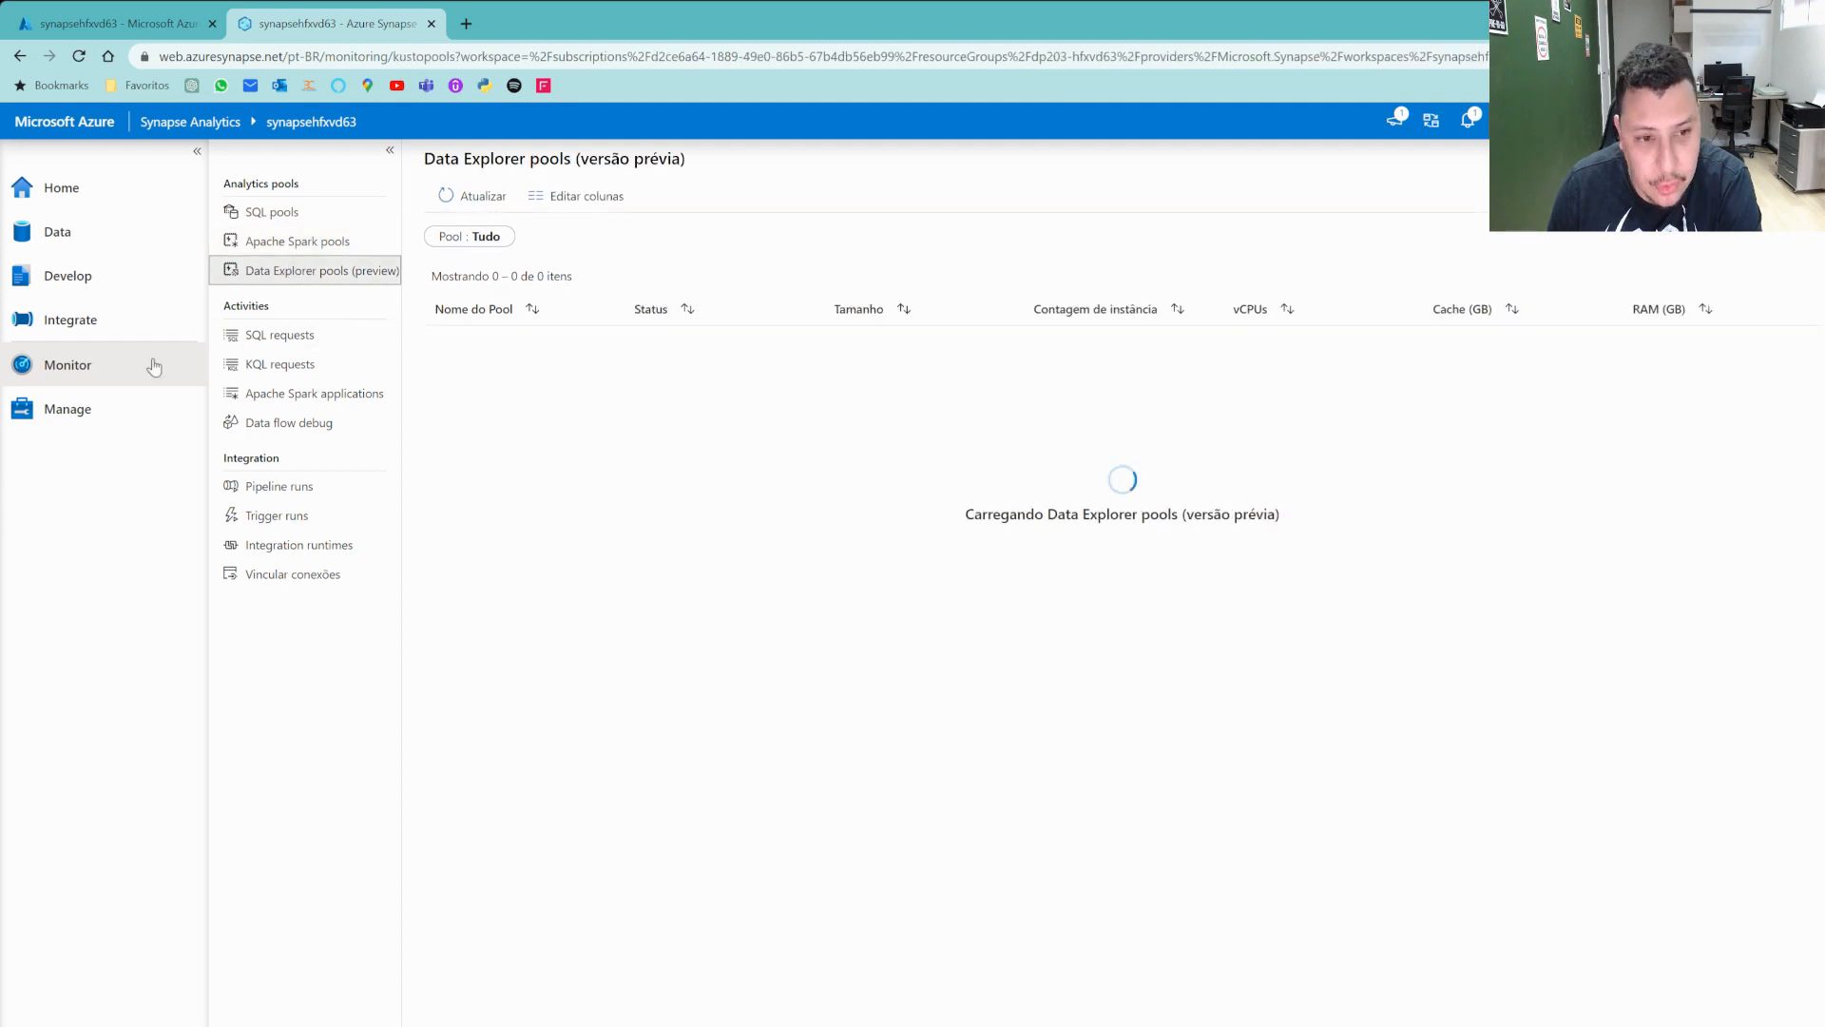
Review the SQL, Apache Spark and Data Explorer pools in the management area and return to the workspace home page.
{"action": "left_click", "coordinate": [69, 407]}
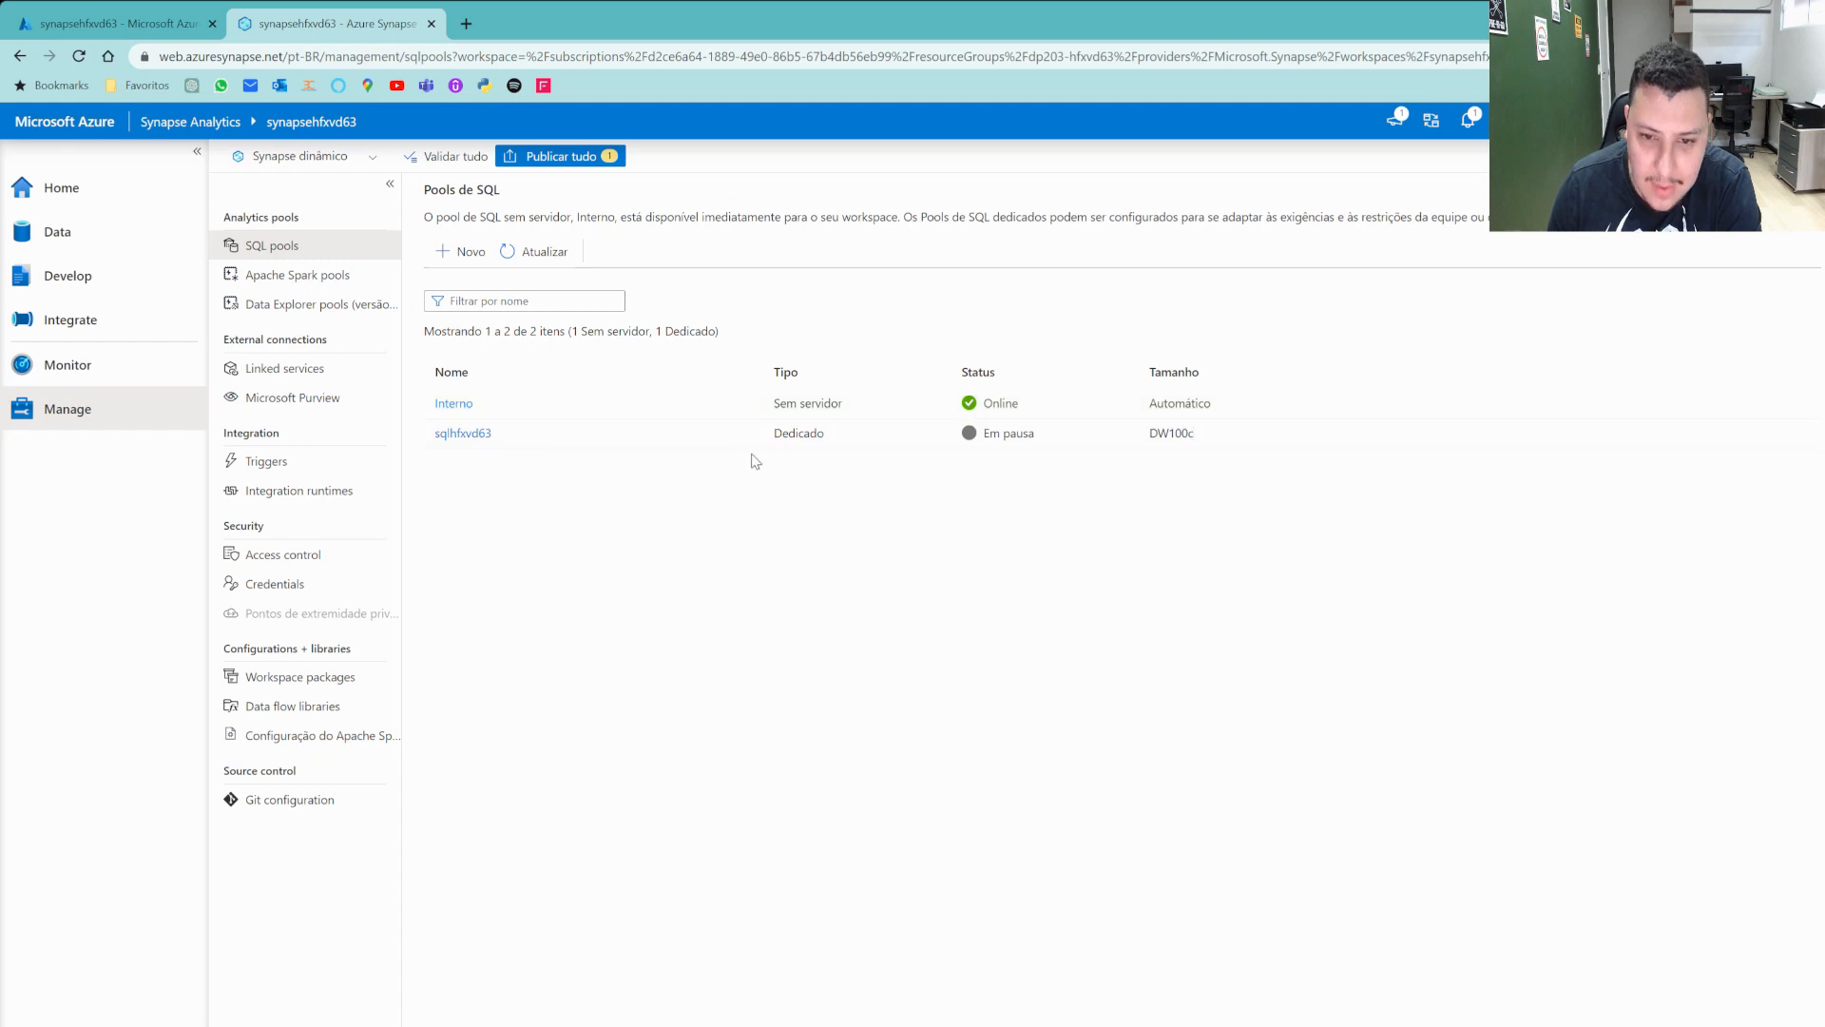
{"action": "left_click", "coordinate": [296, 274]}
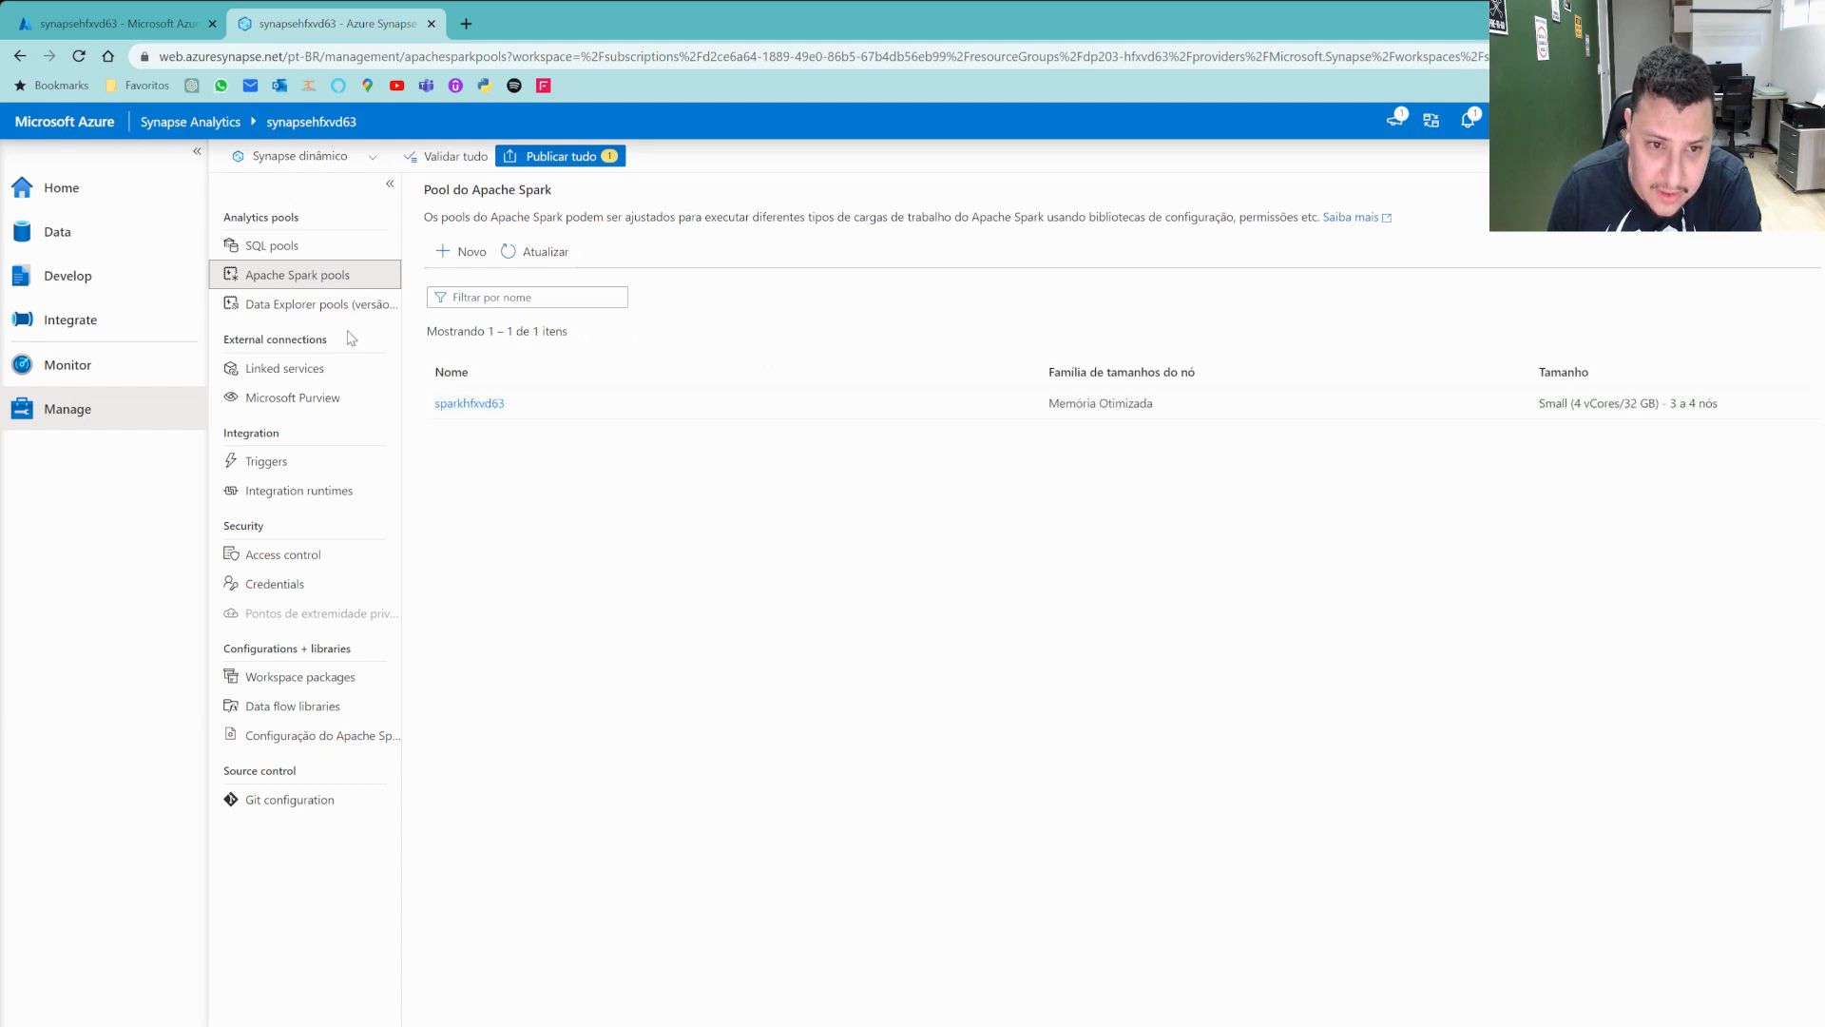
{"action": "left_click", "coordinate": [322, 308]}
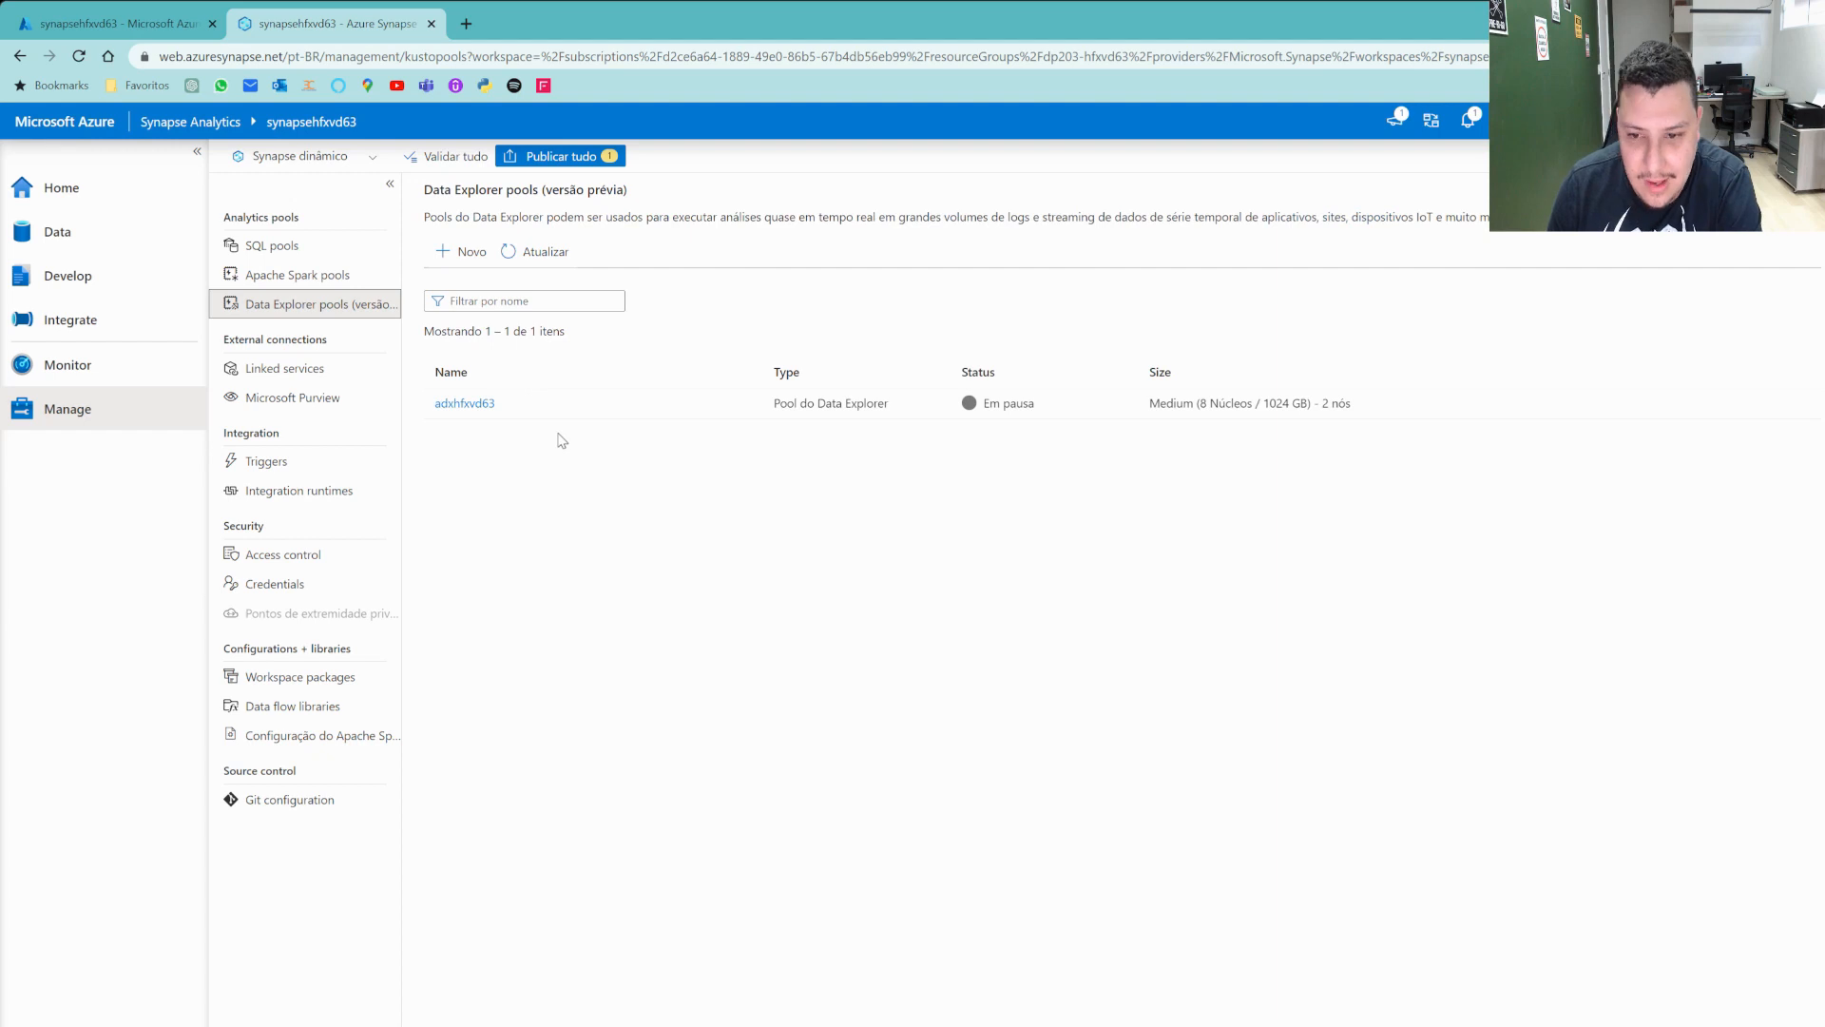
{"action": "left_click", "coordinate": [129, 238]}
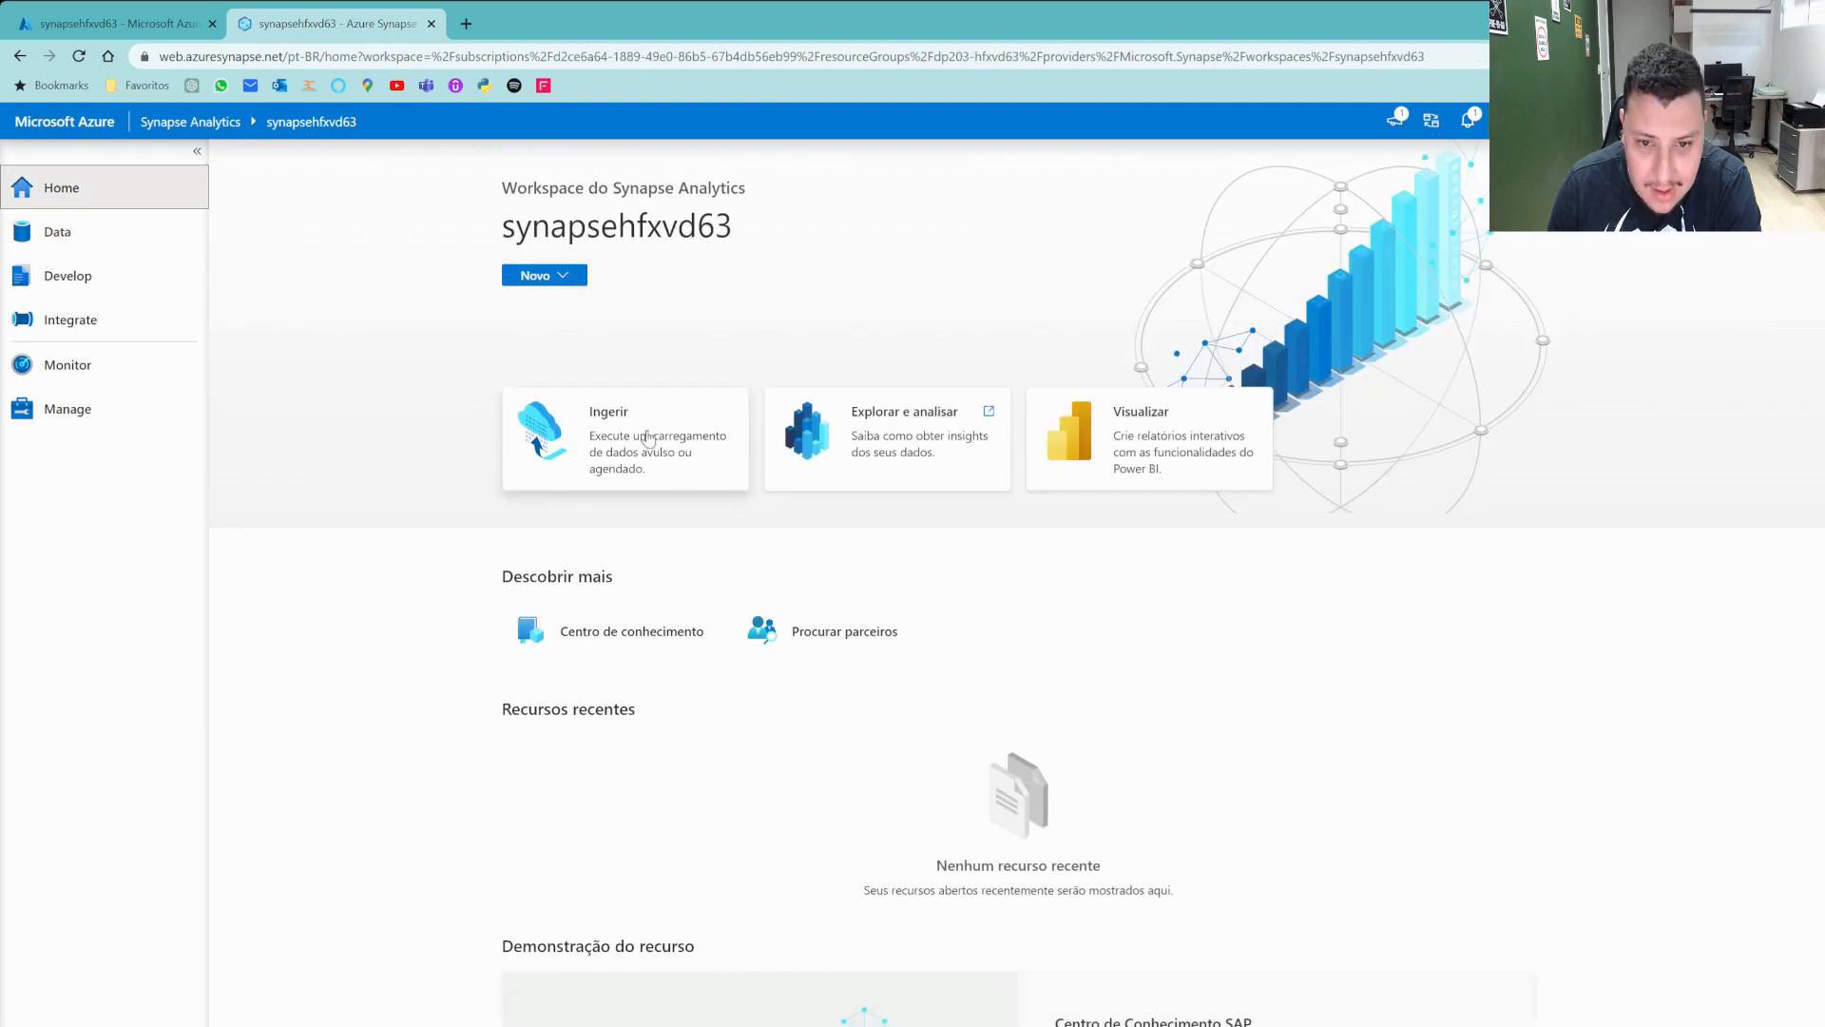
Start a built-in copy task that runs once now and add a new HTTP connection as its source.
{"action": "left_click", "coordinate": [647, 437]}
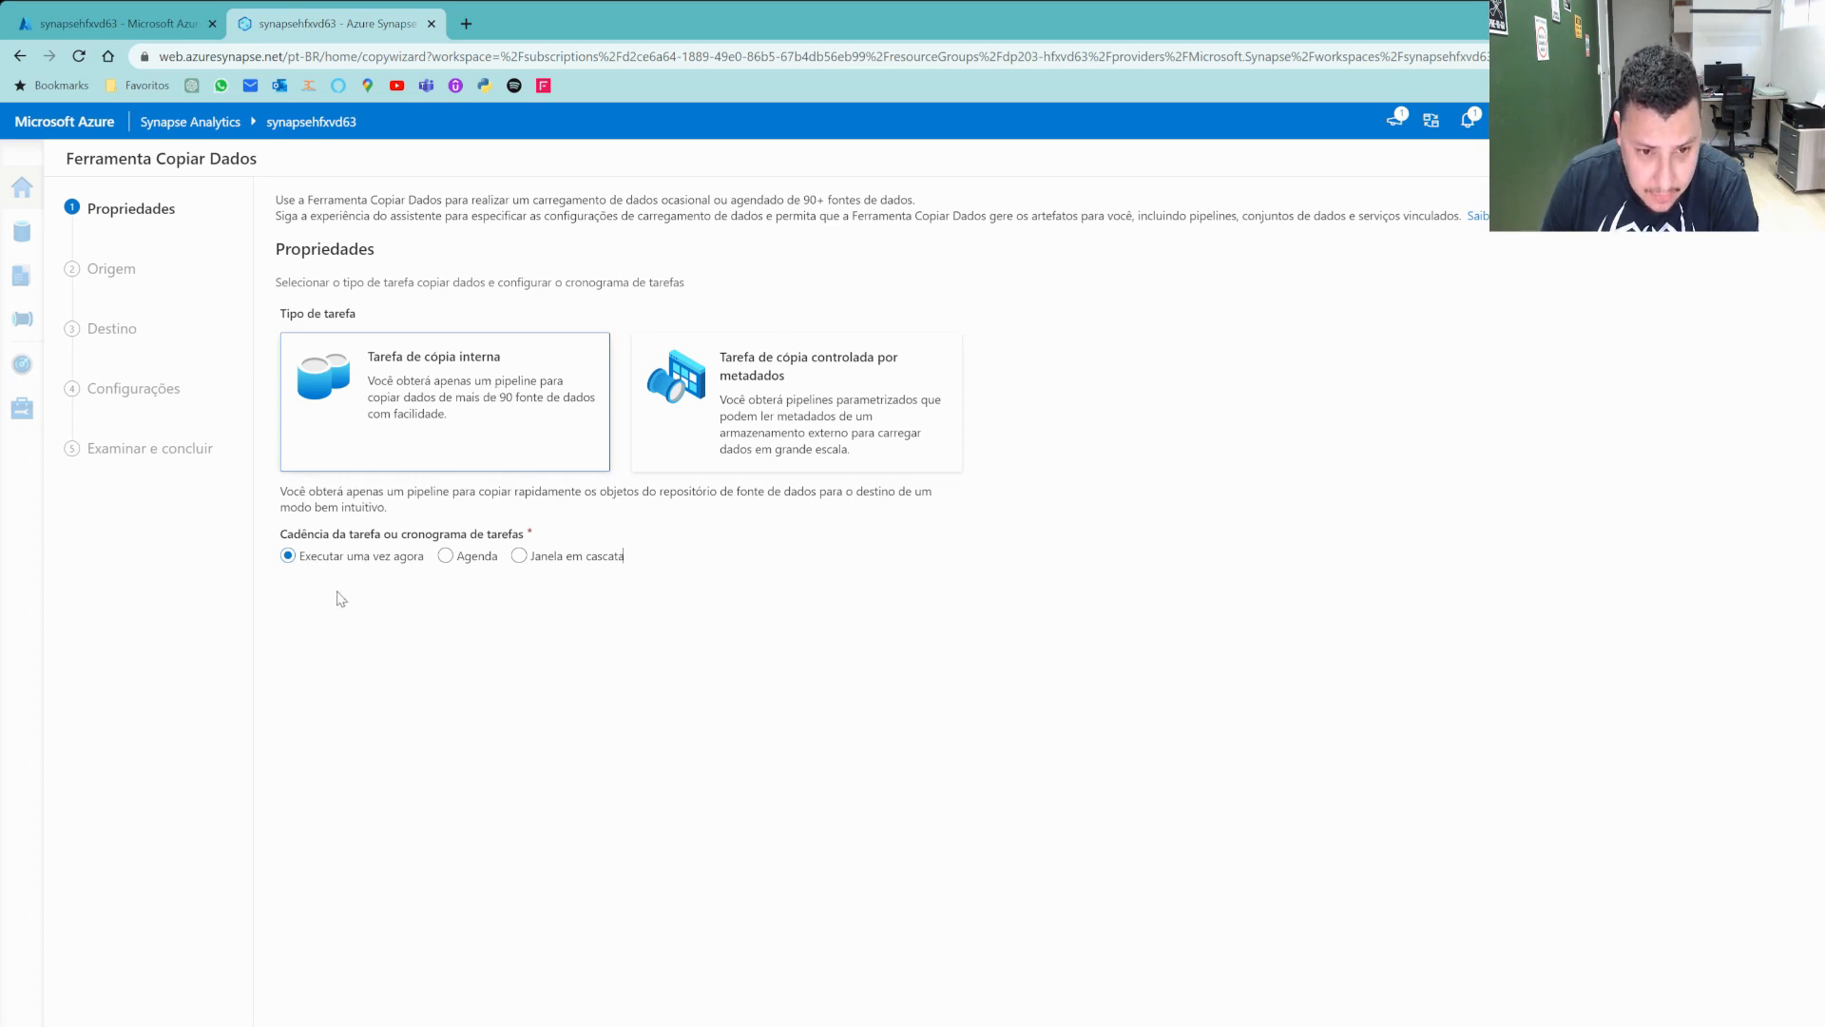
{"action": "left_click", "coordinate": [443, 1022]}
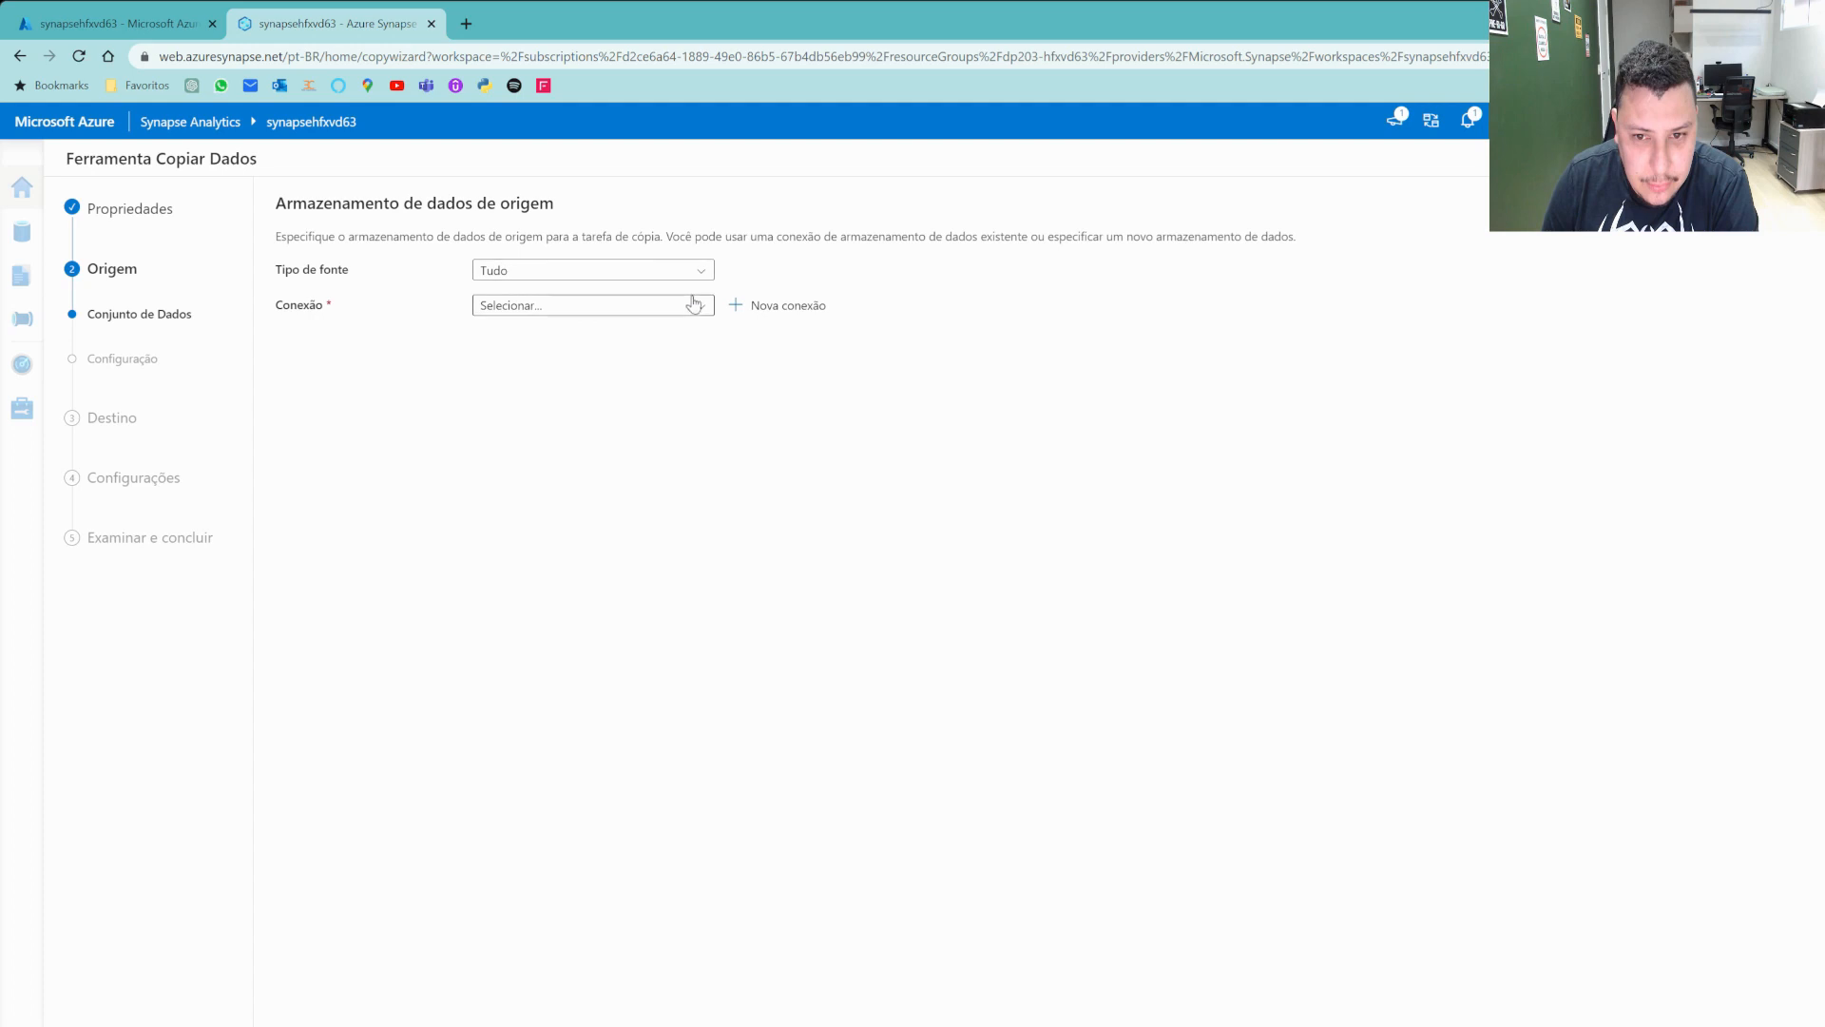
{"action": "left_click", "coordinate": [760, 305]}
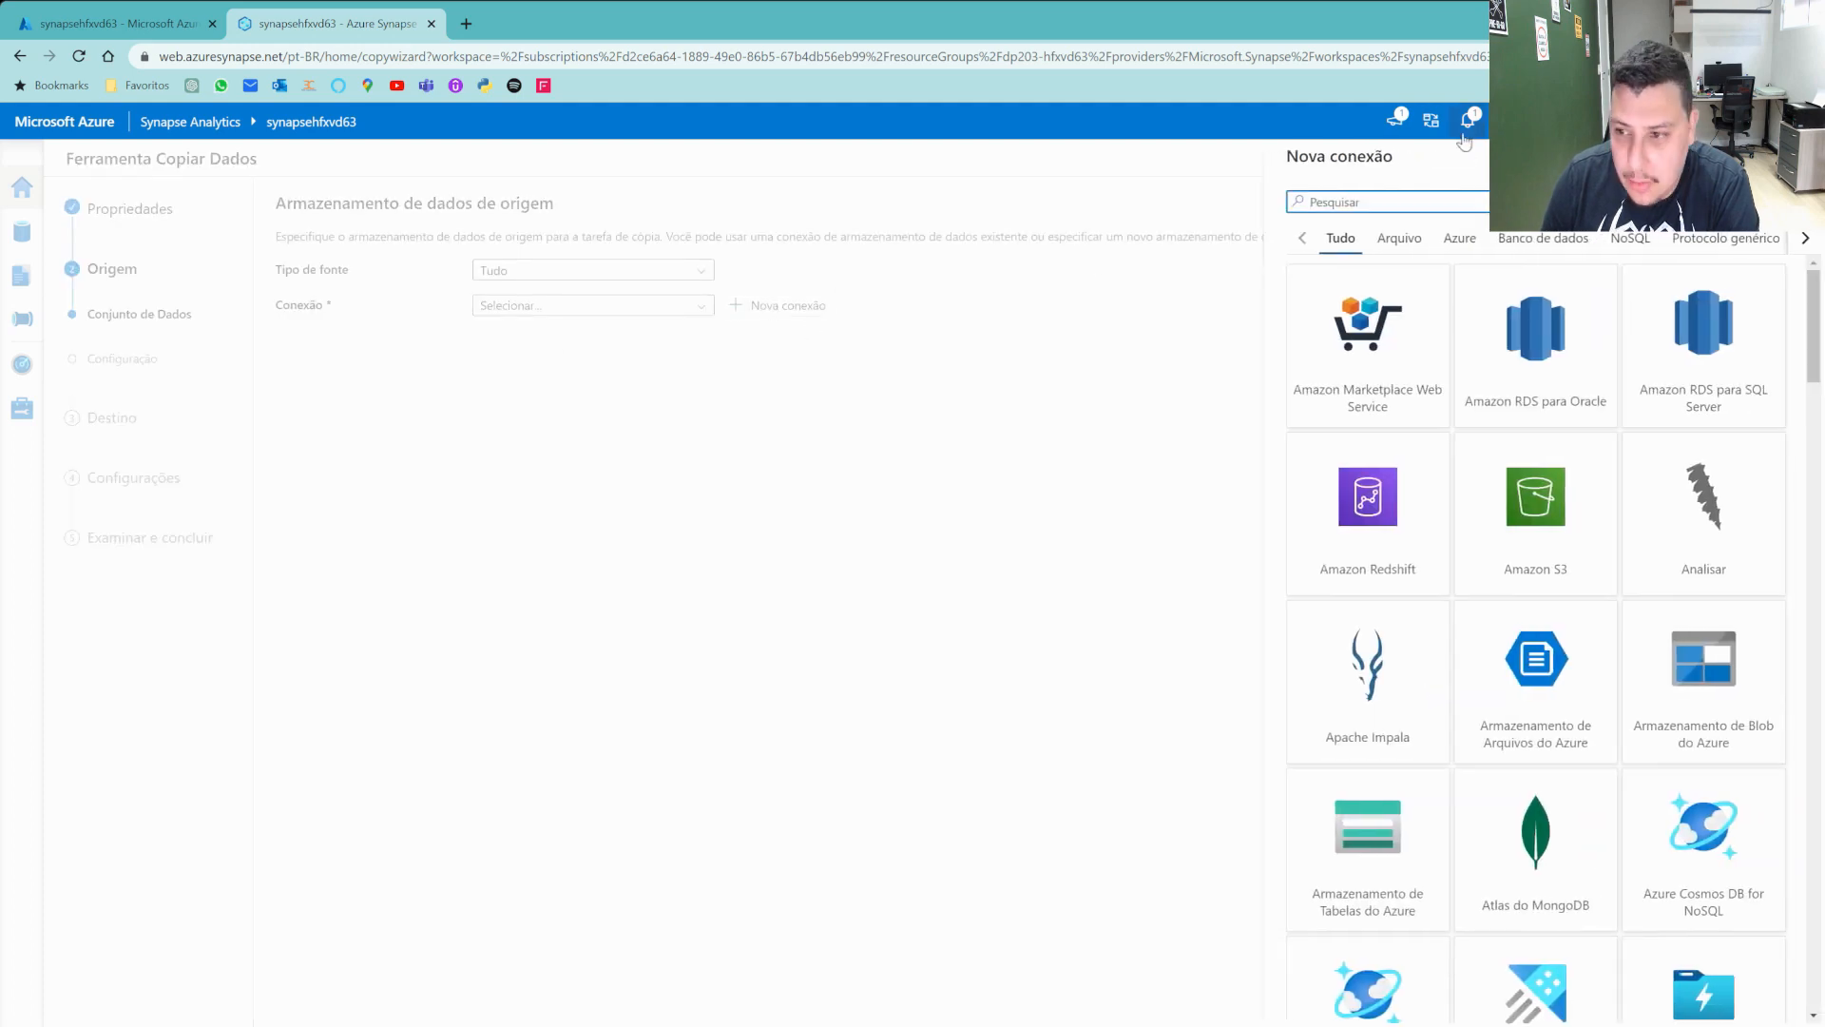
{"action": "type", "text": "http"}
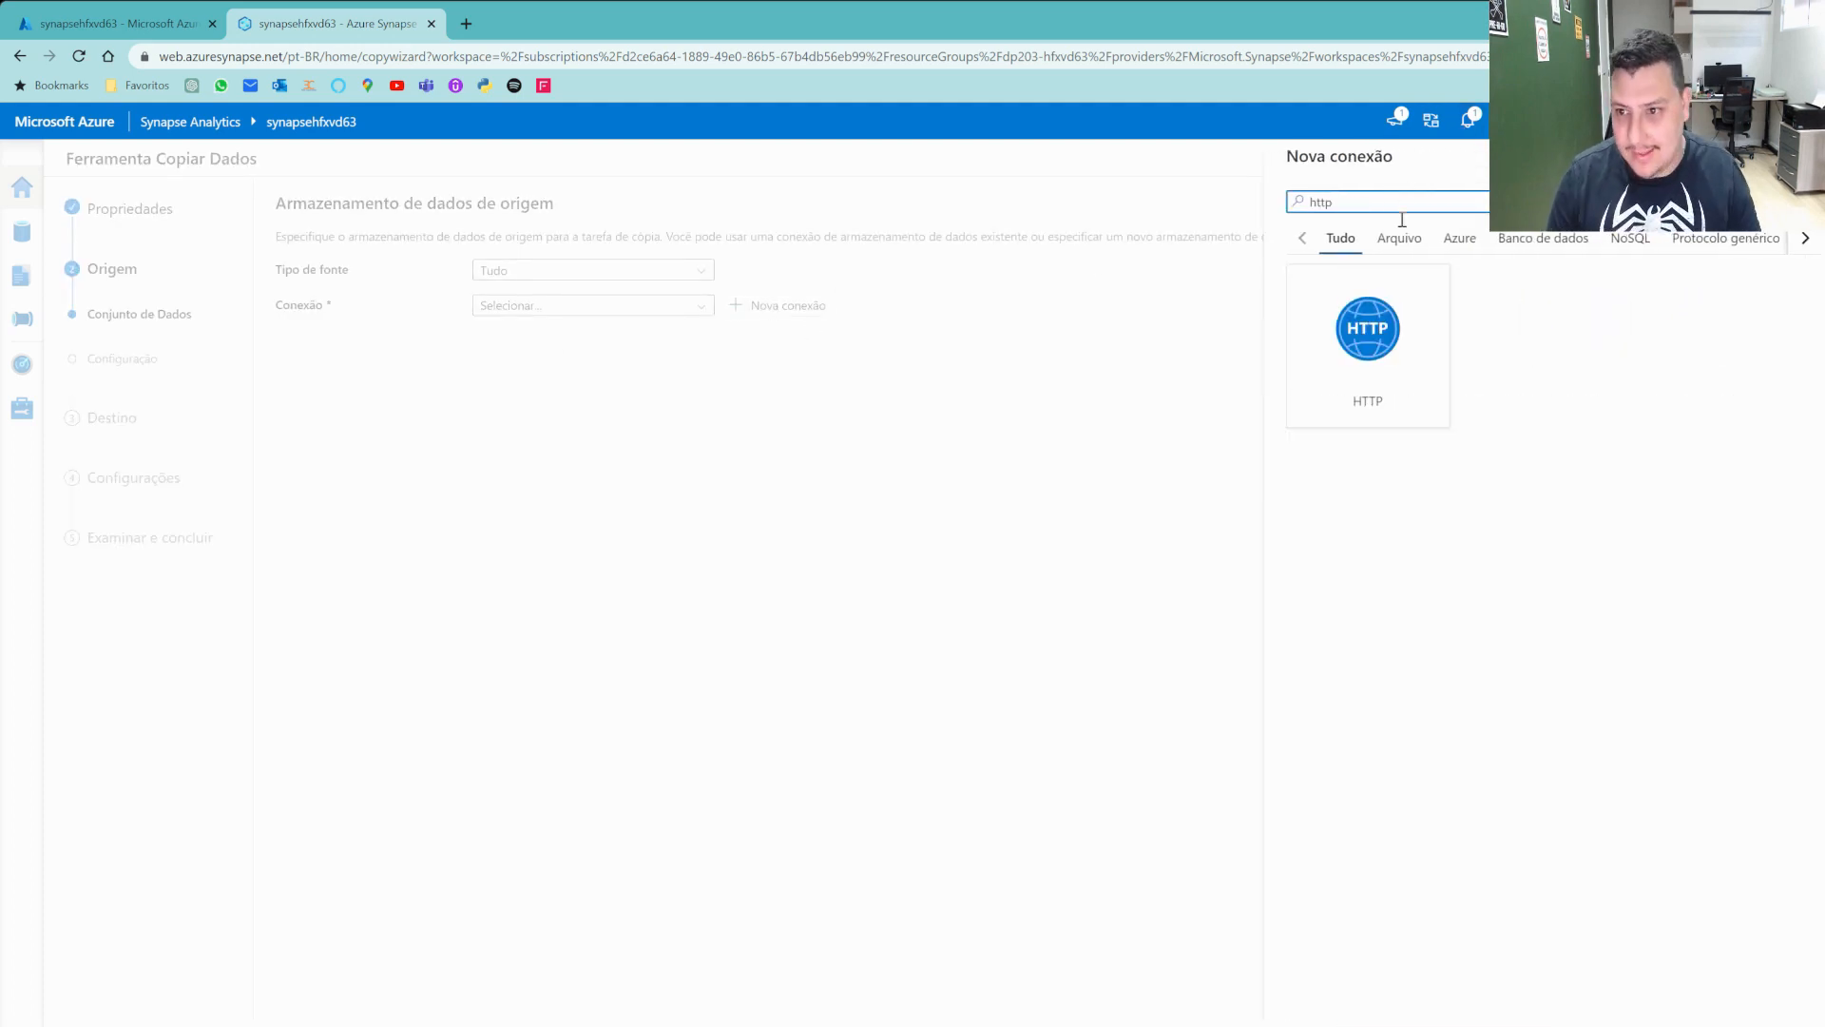
{"action": "left_click", "coordinate": [1407, 309]}
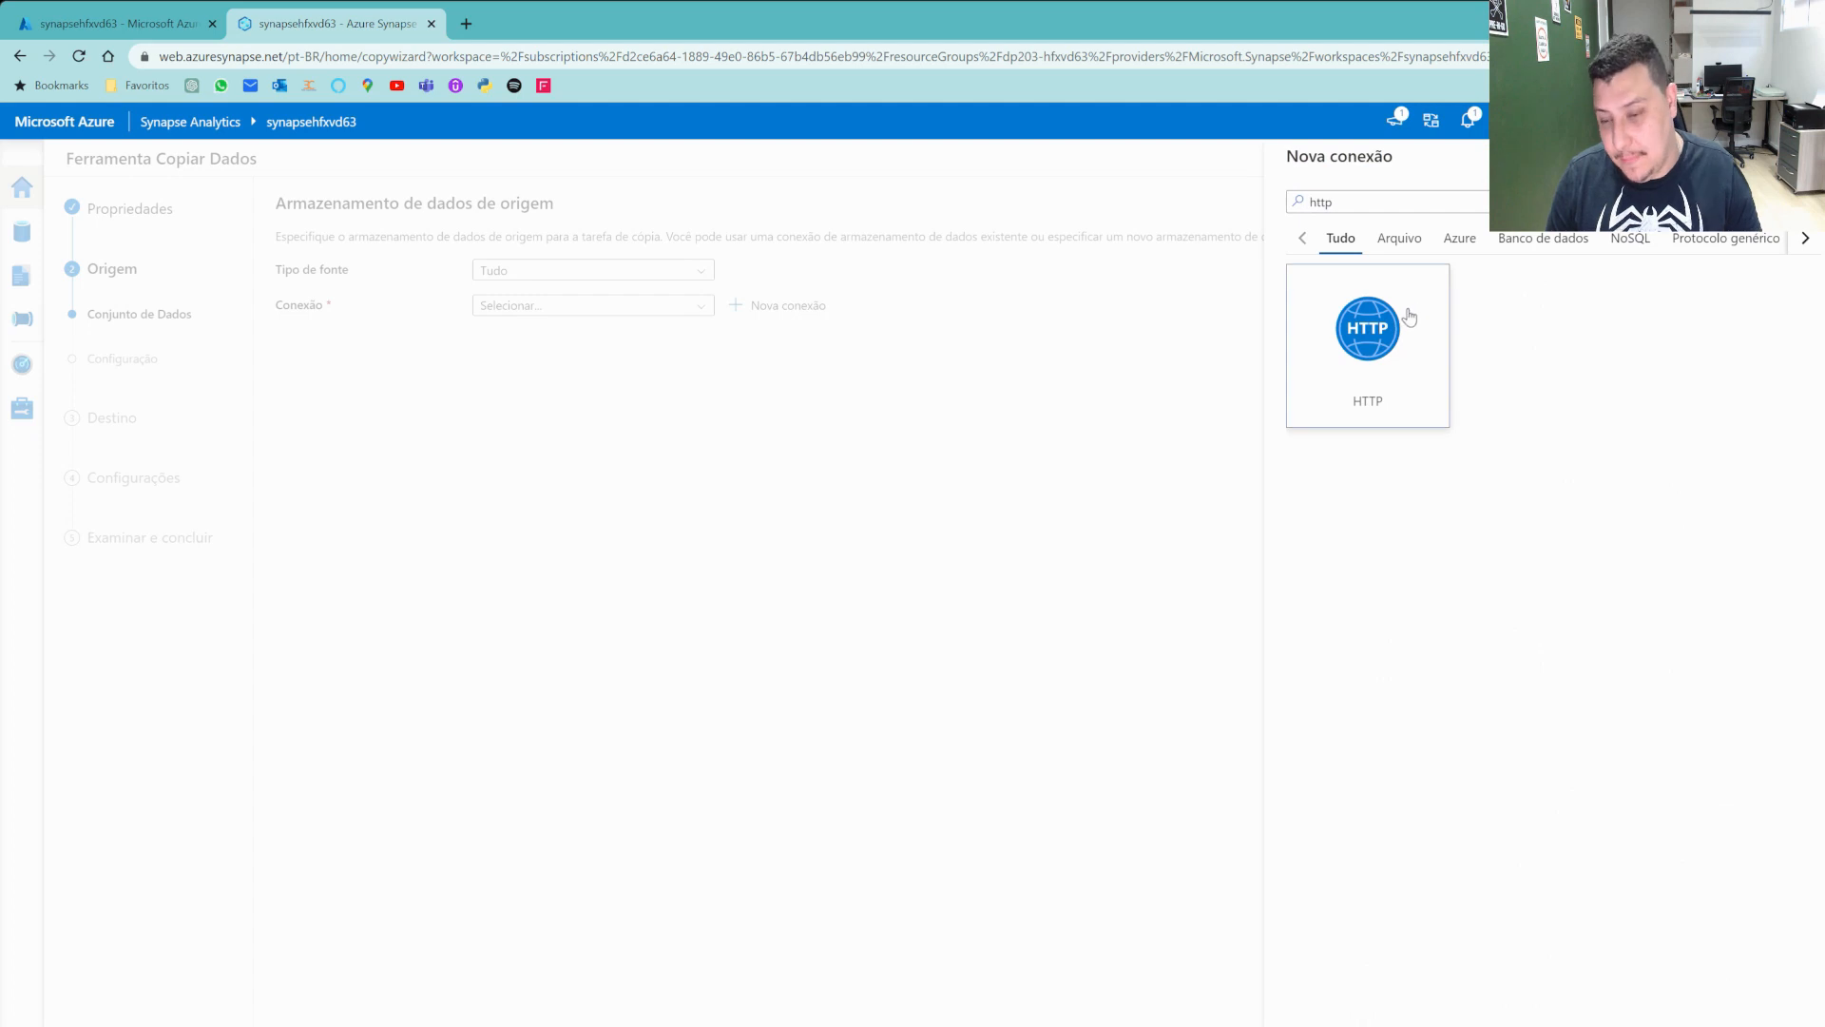
{"action": "left_click", "coordinate": [1327, 1025]}
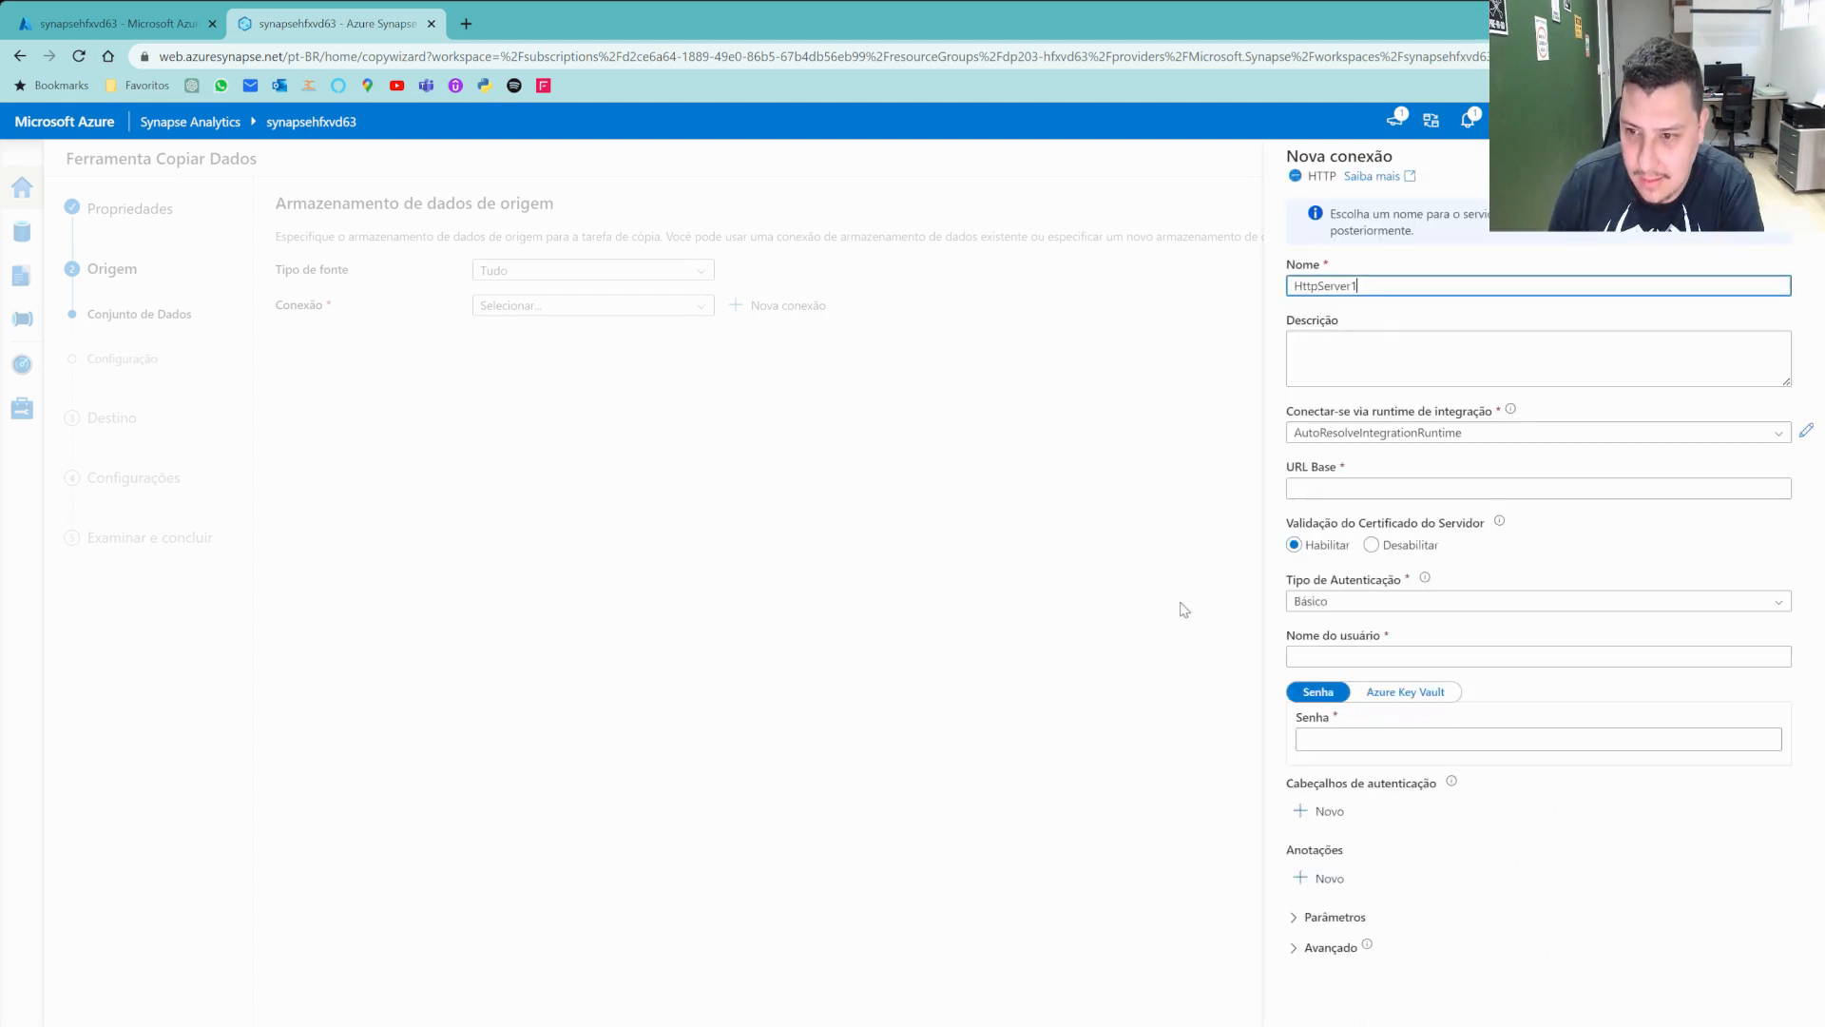
Name the HTTP connection PipelineProdutos and describe it as "lista de produtos http".
{"action": "key", "text": "ctrl+a"}
{"action": "type", "text": "Pipeline"}
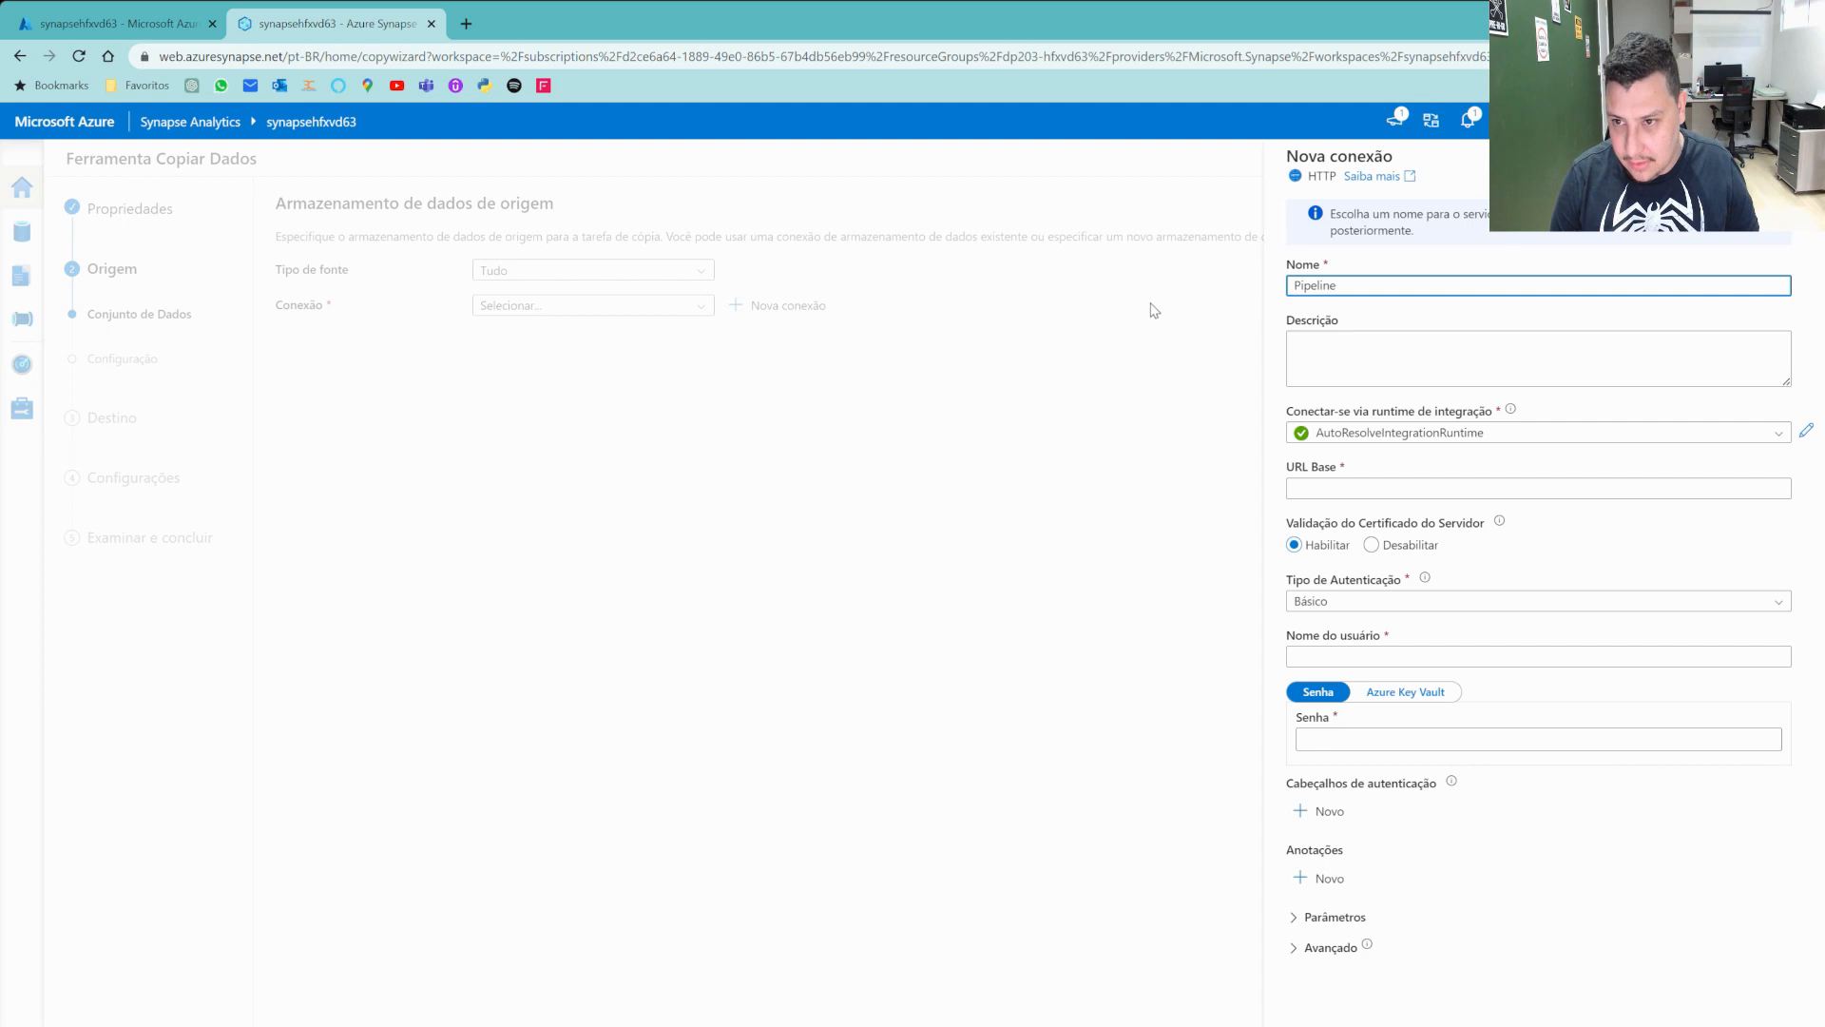
{"action": "type", "text": "Produtos"}
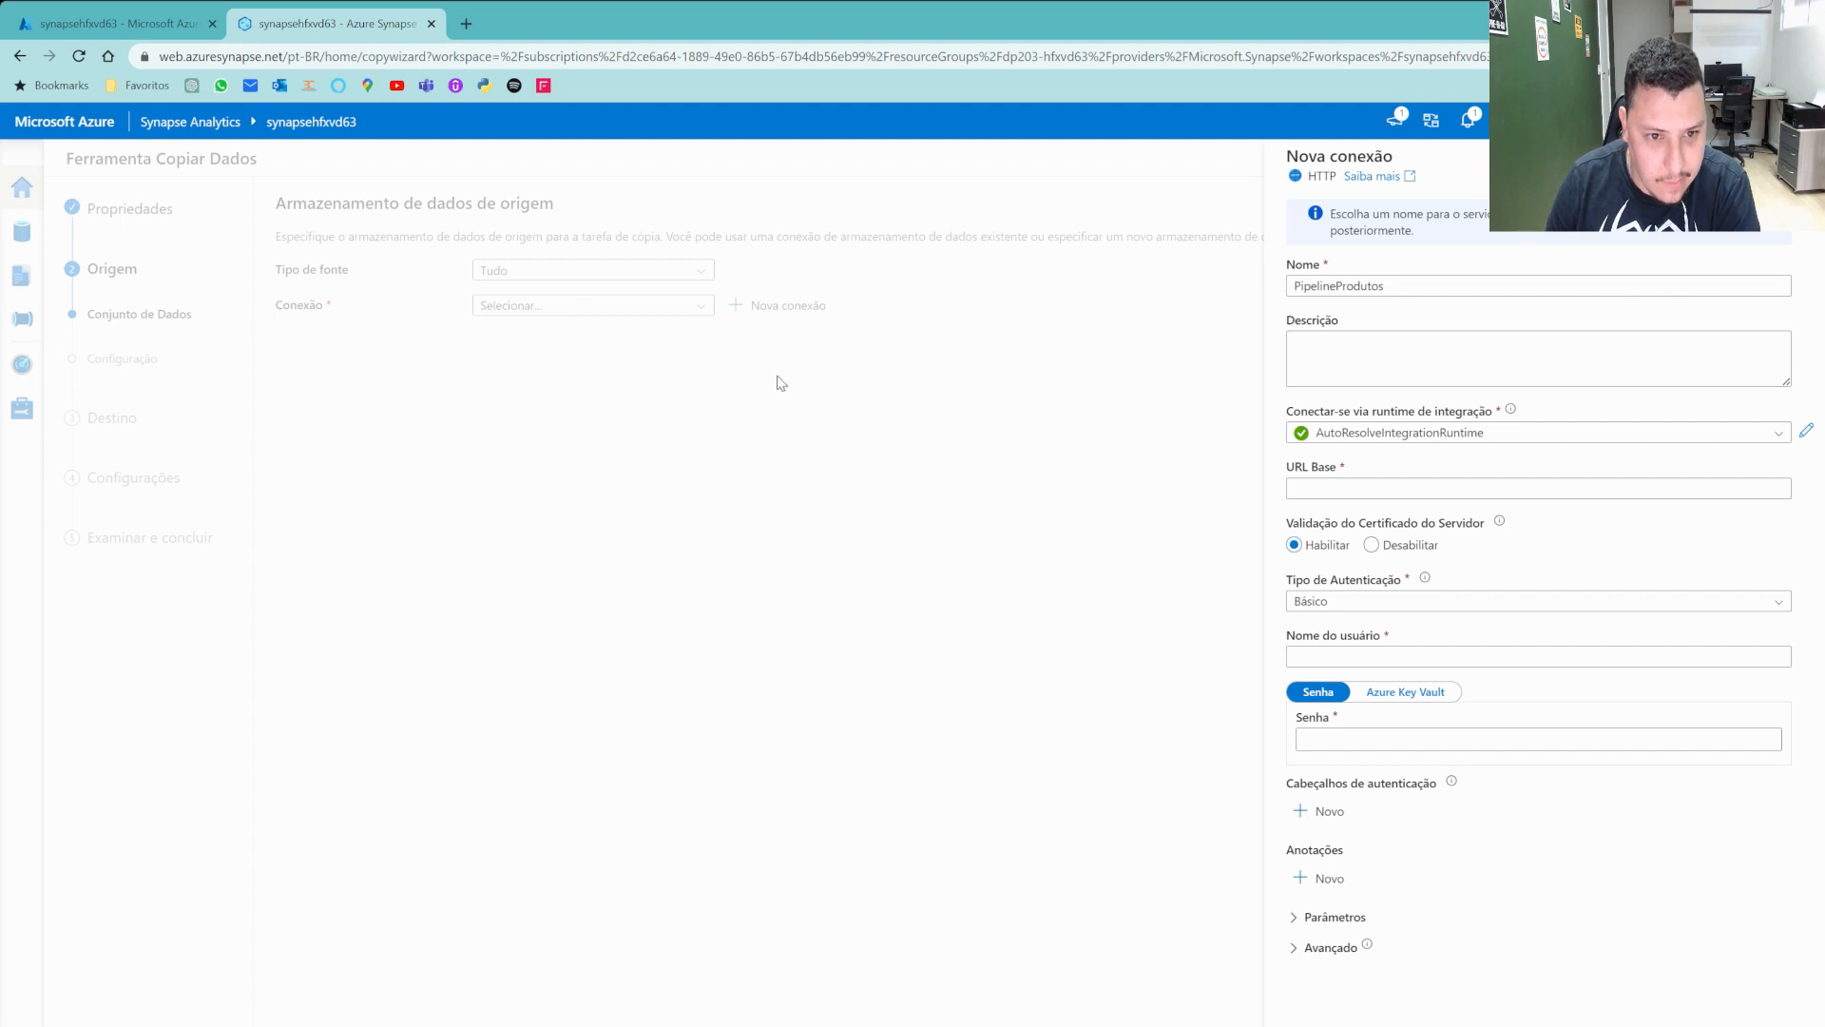
{"action": "left_click", "coordinate": [1437, 346]}
{"action": "type", "text": "lista de "}
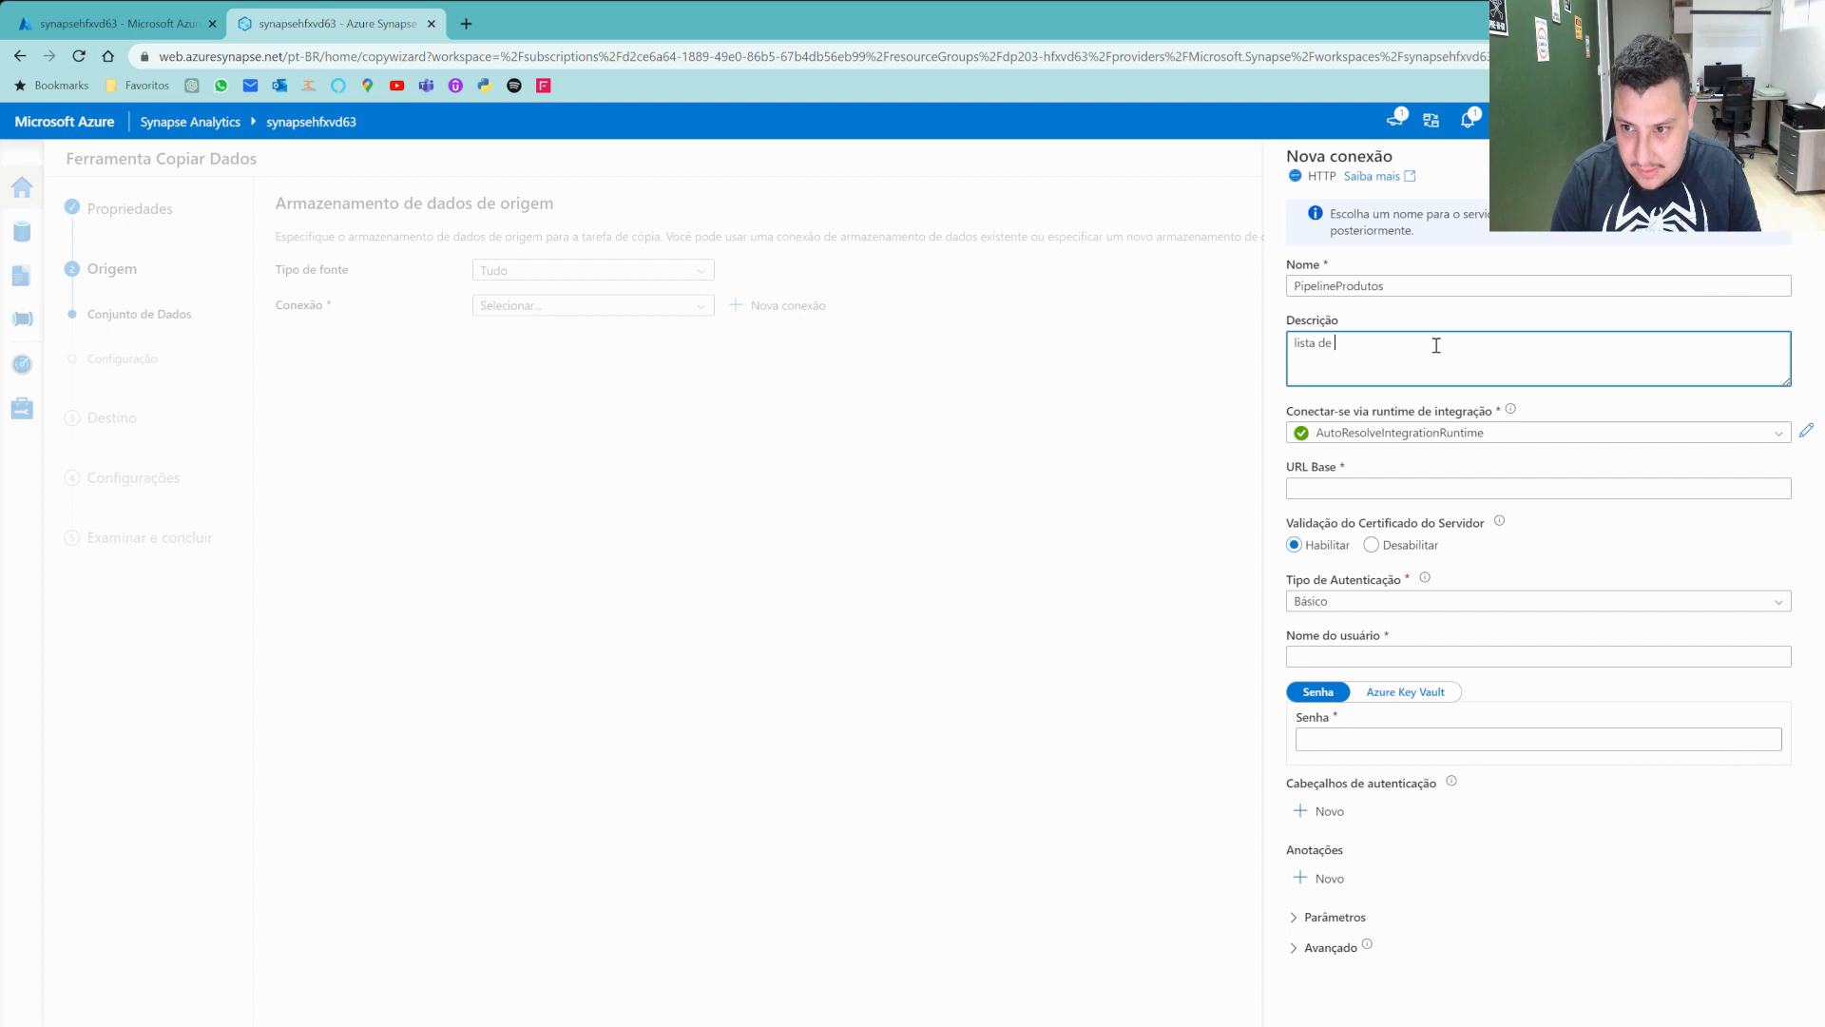
{"action": "type", "text": "produtos h"}
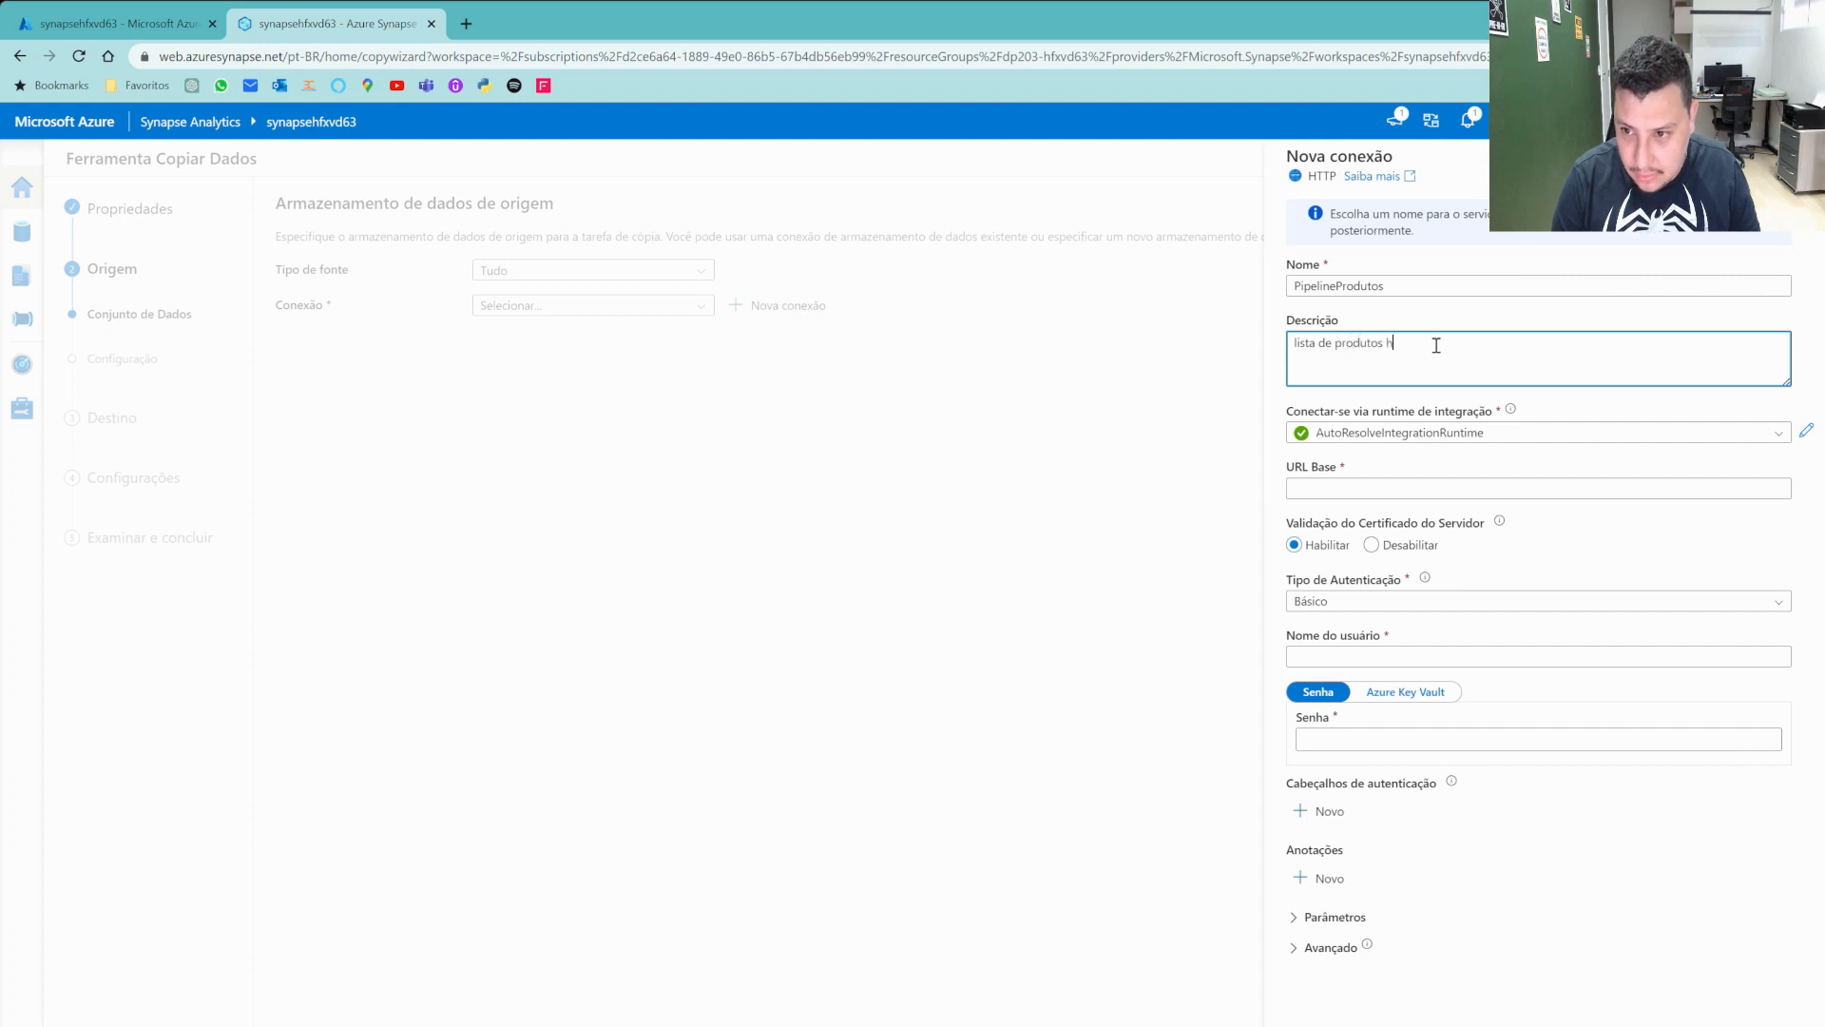
{"action": "type", "text": "ttpo"}
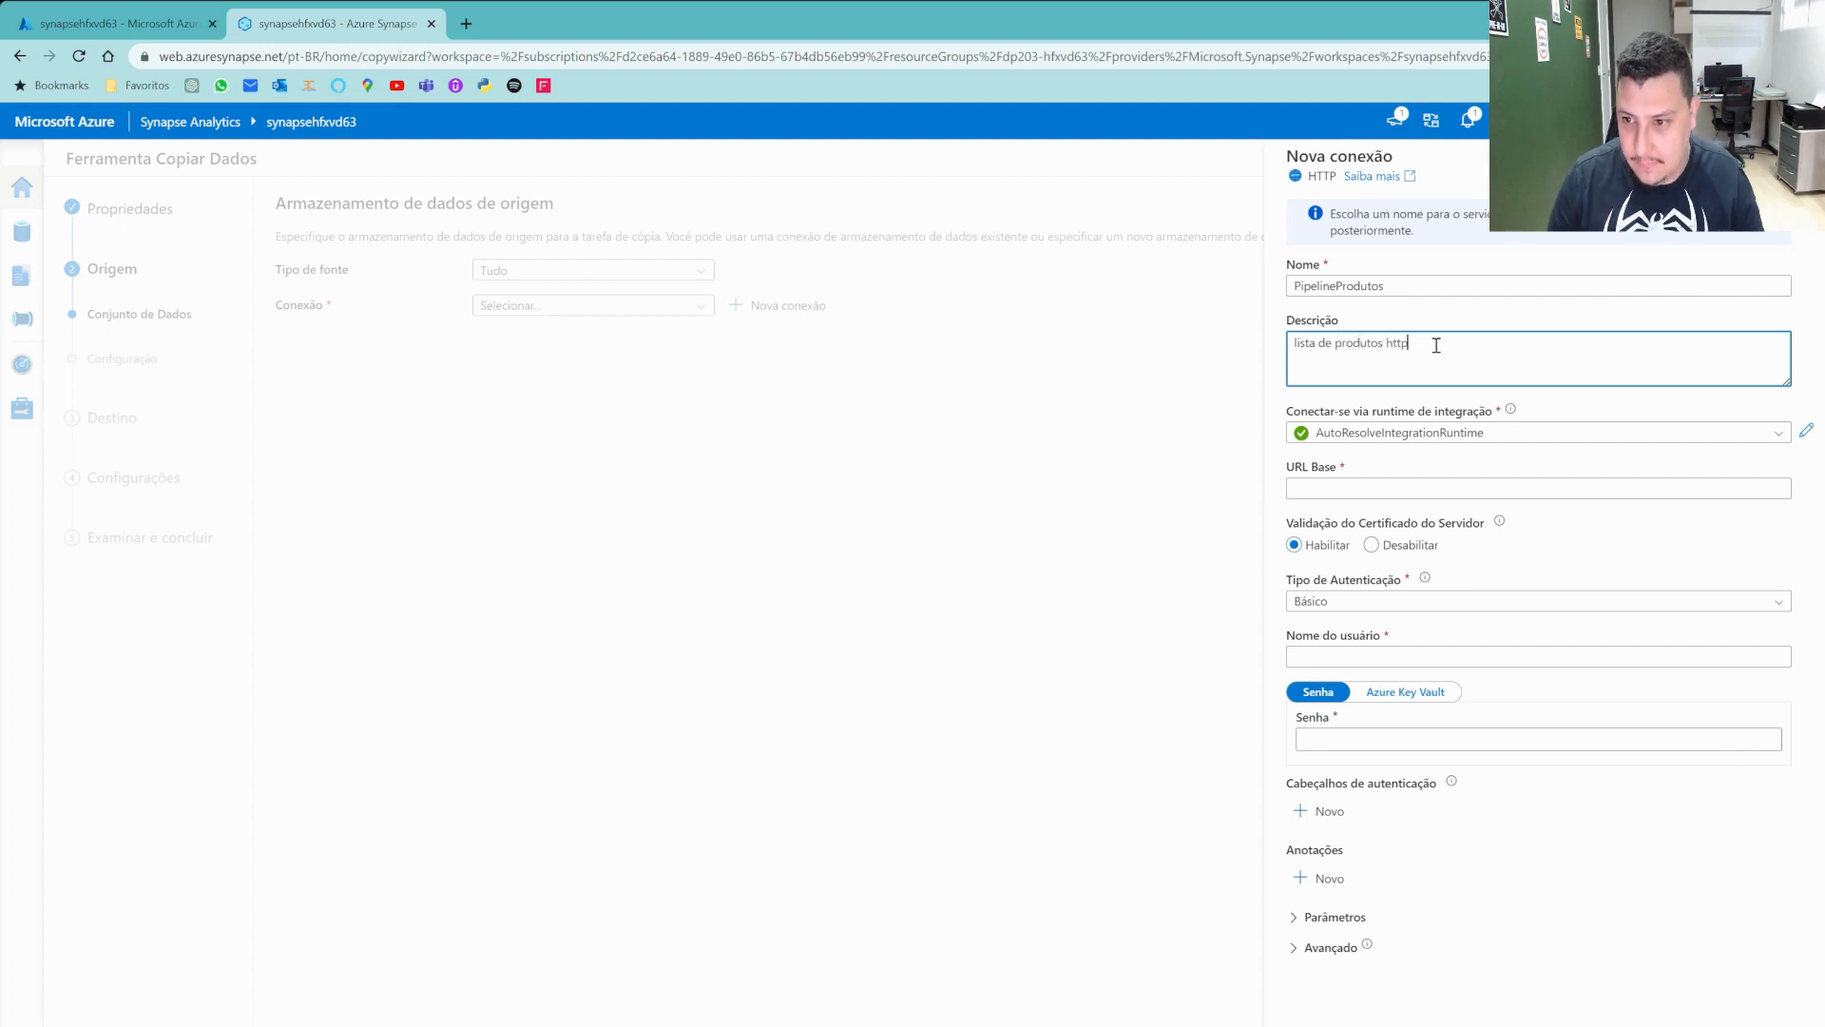
{"action": "left_click", "coordinate": [436, 390]}
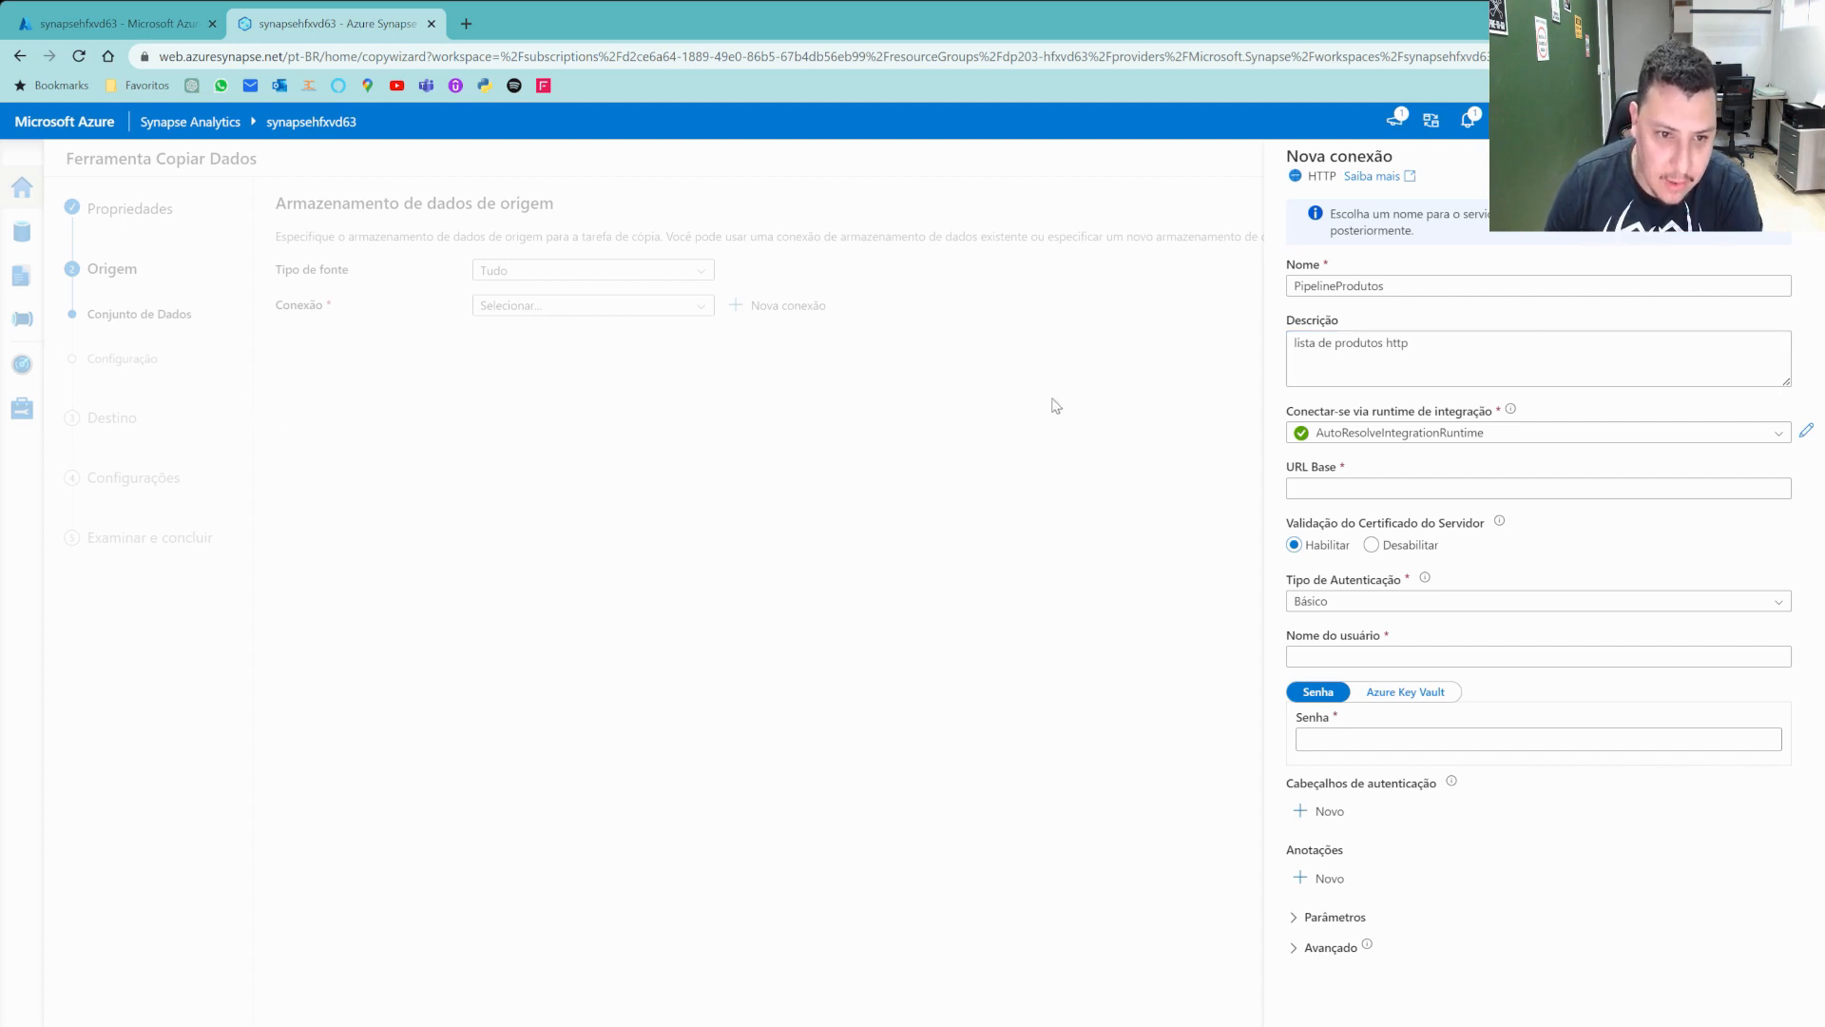
{"action": "left_click", "coordinate": [1404, 486]}
{"action": "type", "text": "https://raw.githubusercontent.com/MicrosoftLearning/dp-203-azure-data-engineer/master/Allfiles/labs/01/adventureworks/products.csv"}
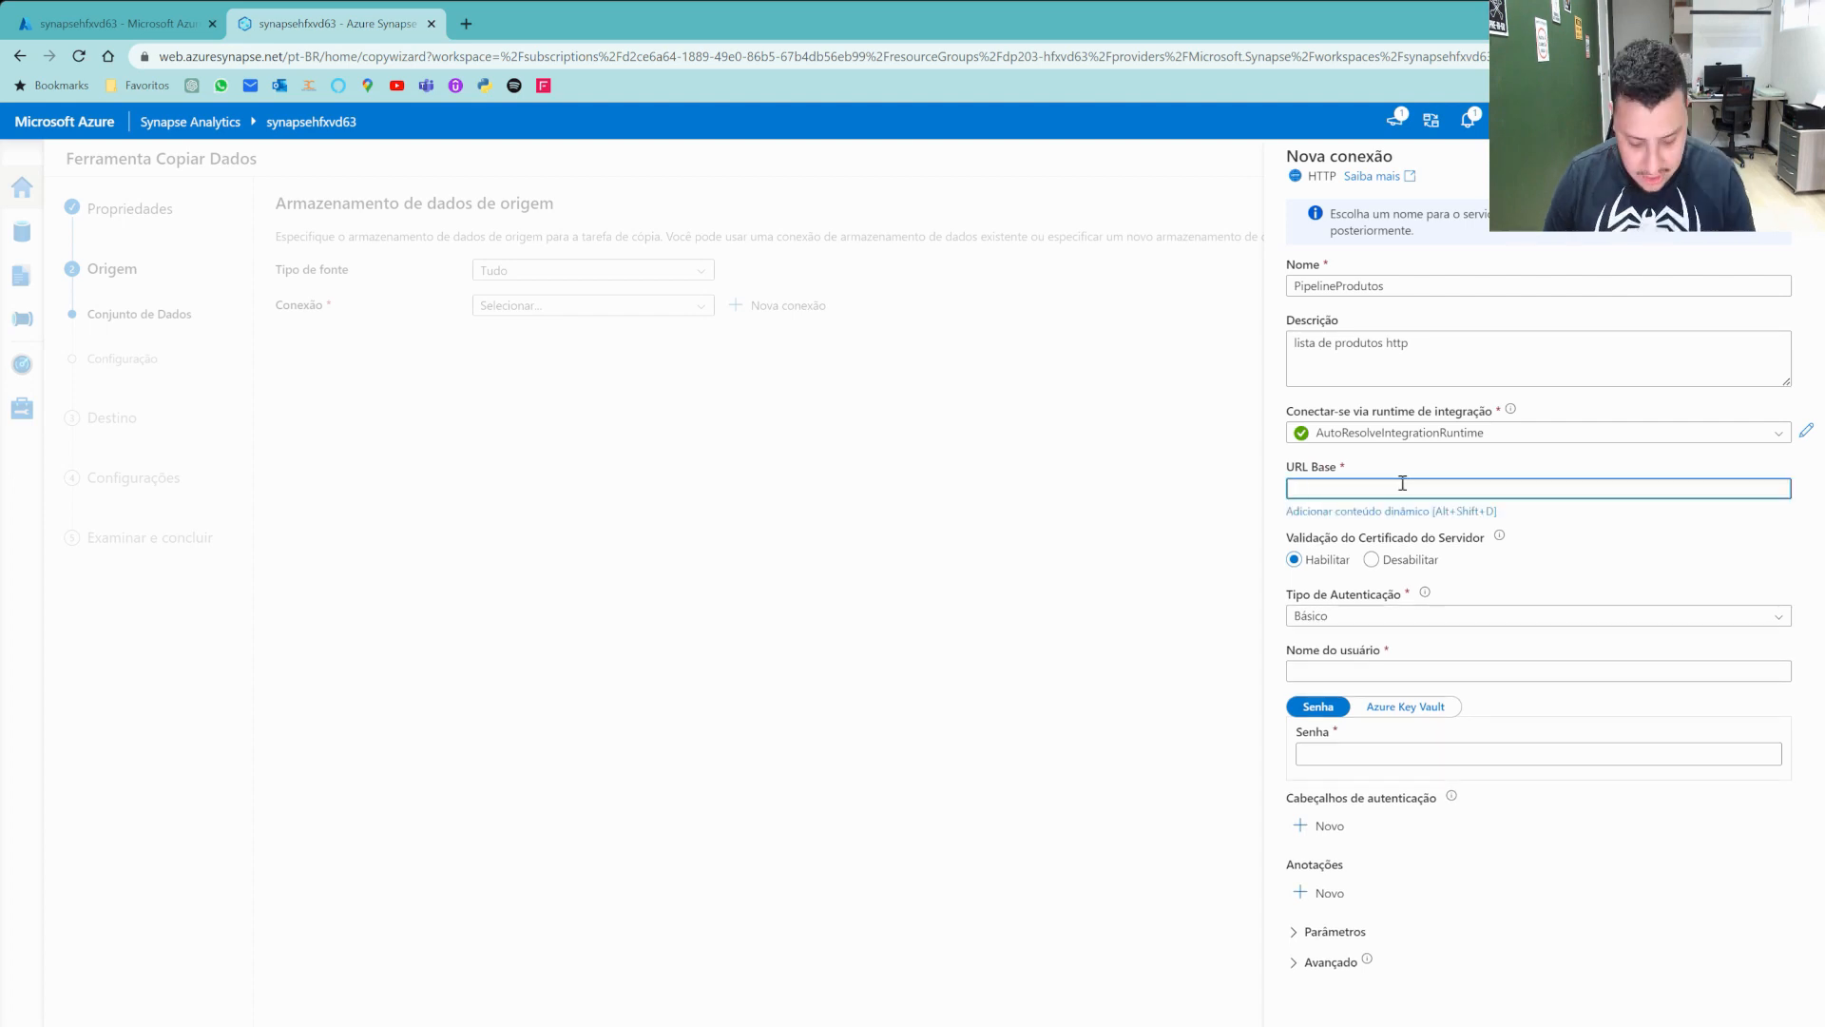
{"action": "left_click_drag", "start_coordinate": [1527, 489], "coordinate": [1806, 488]}
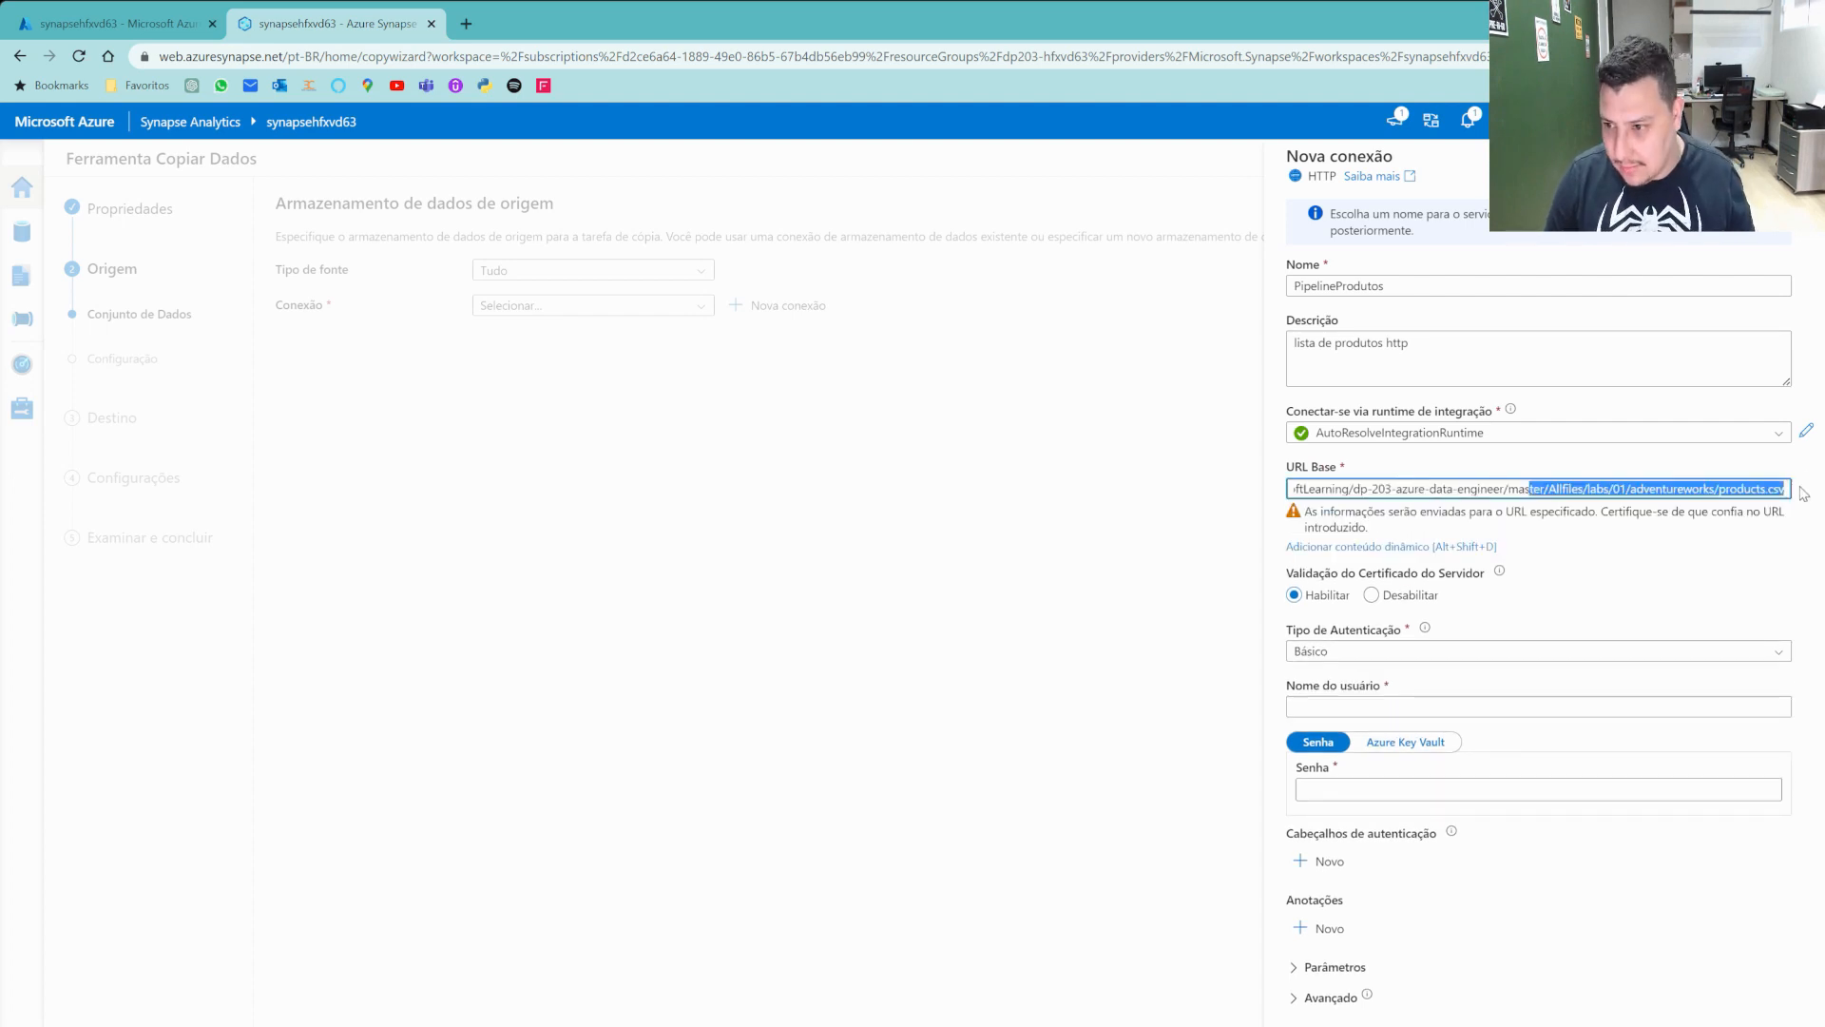
{"action": "left_click", "coordinate": [1497, 514]}
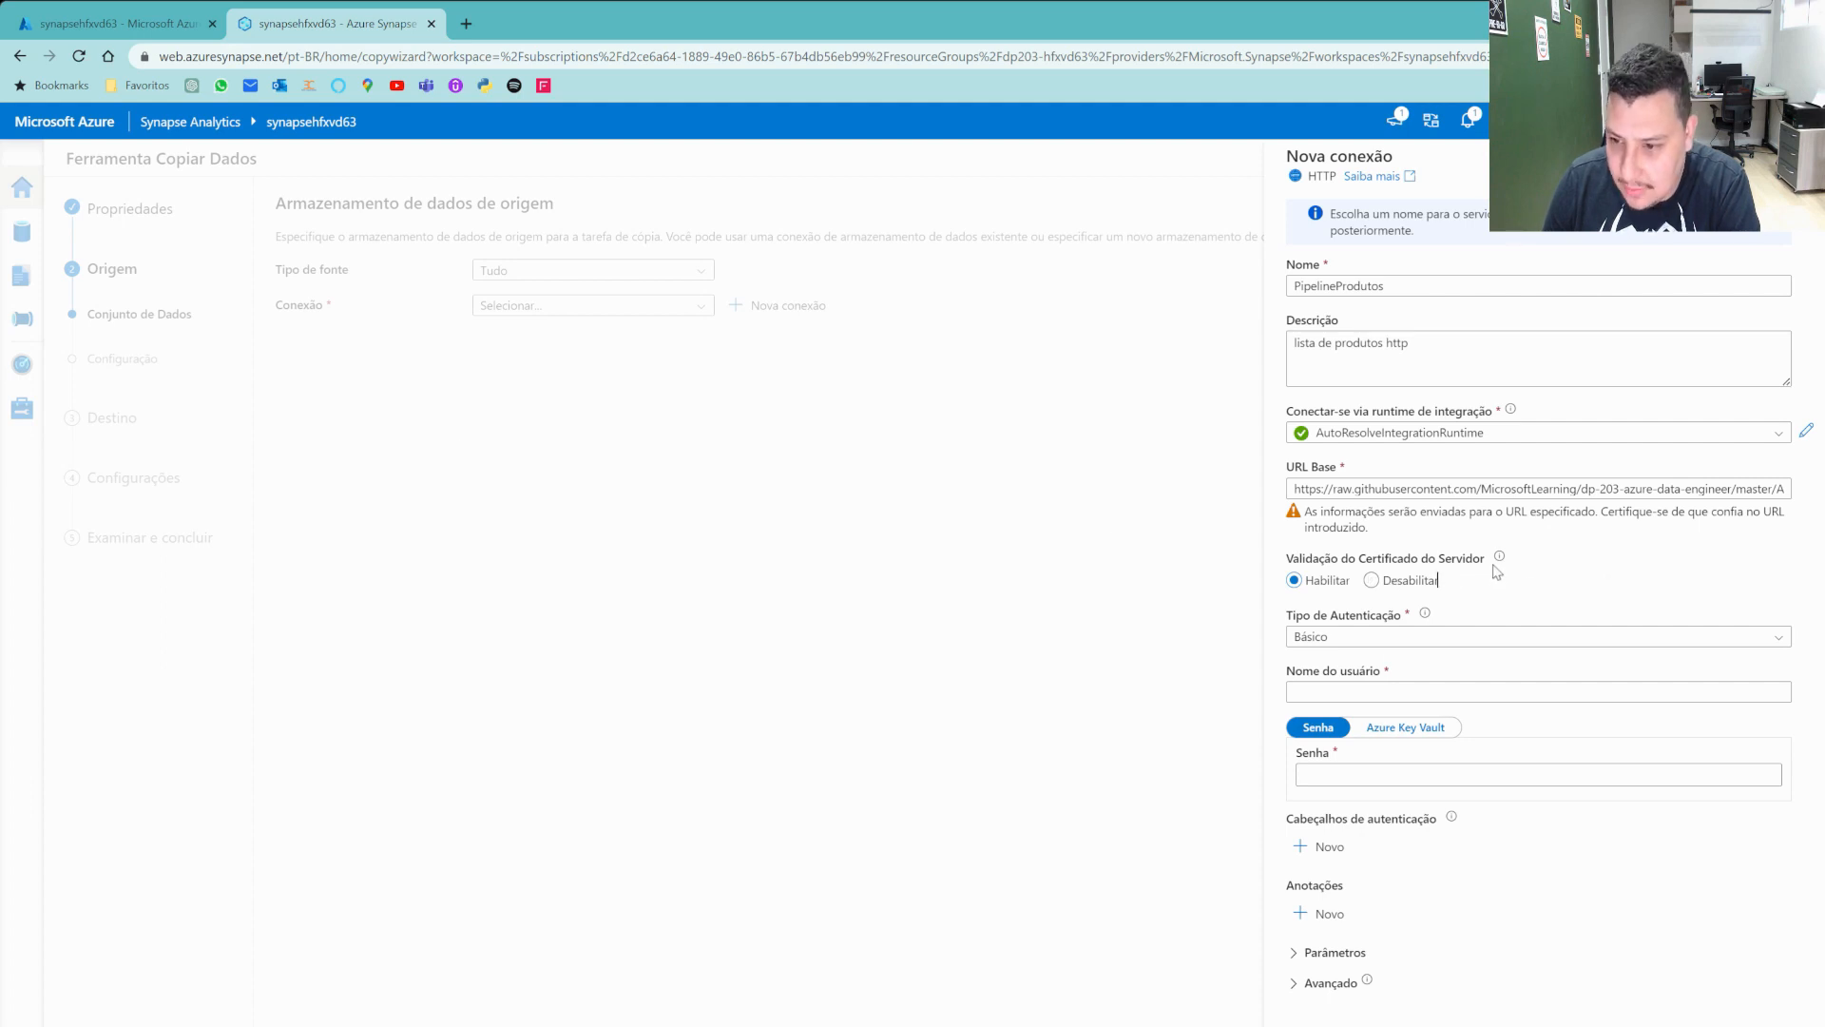
{"action": "mouse_move", "coordinate": [1500, 561]}
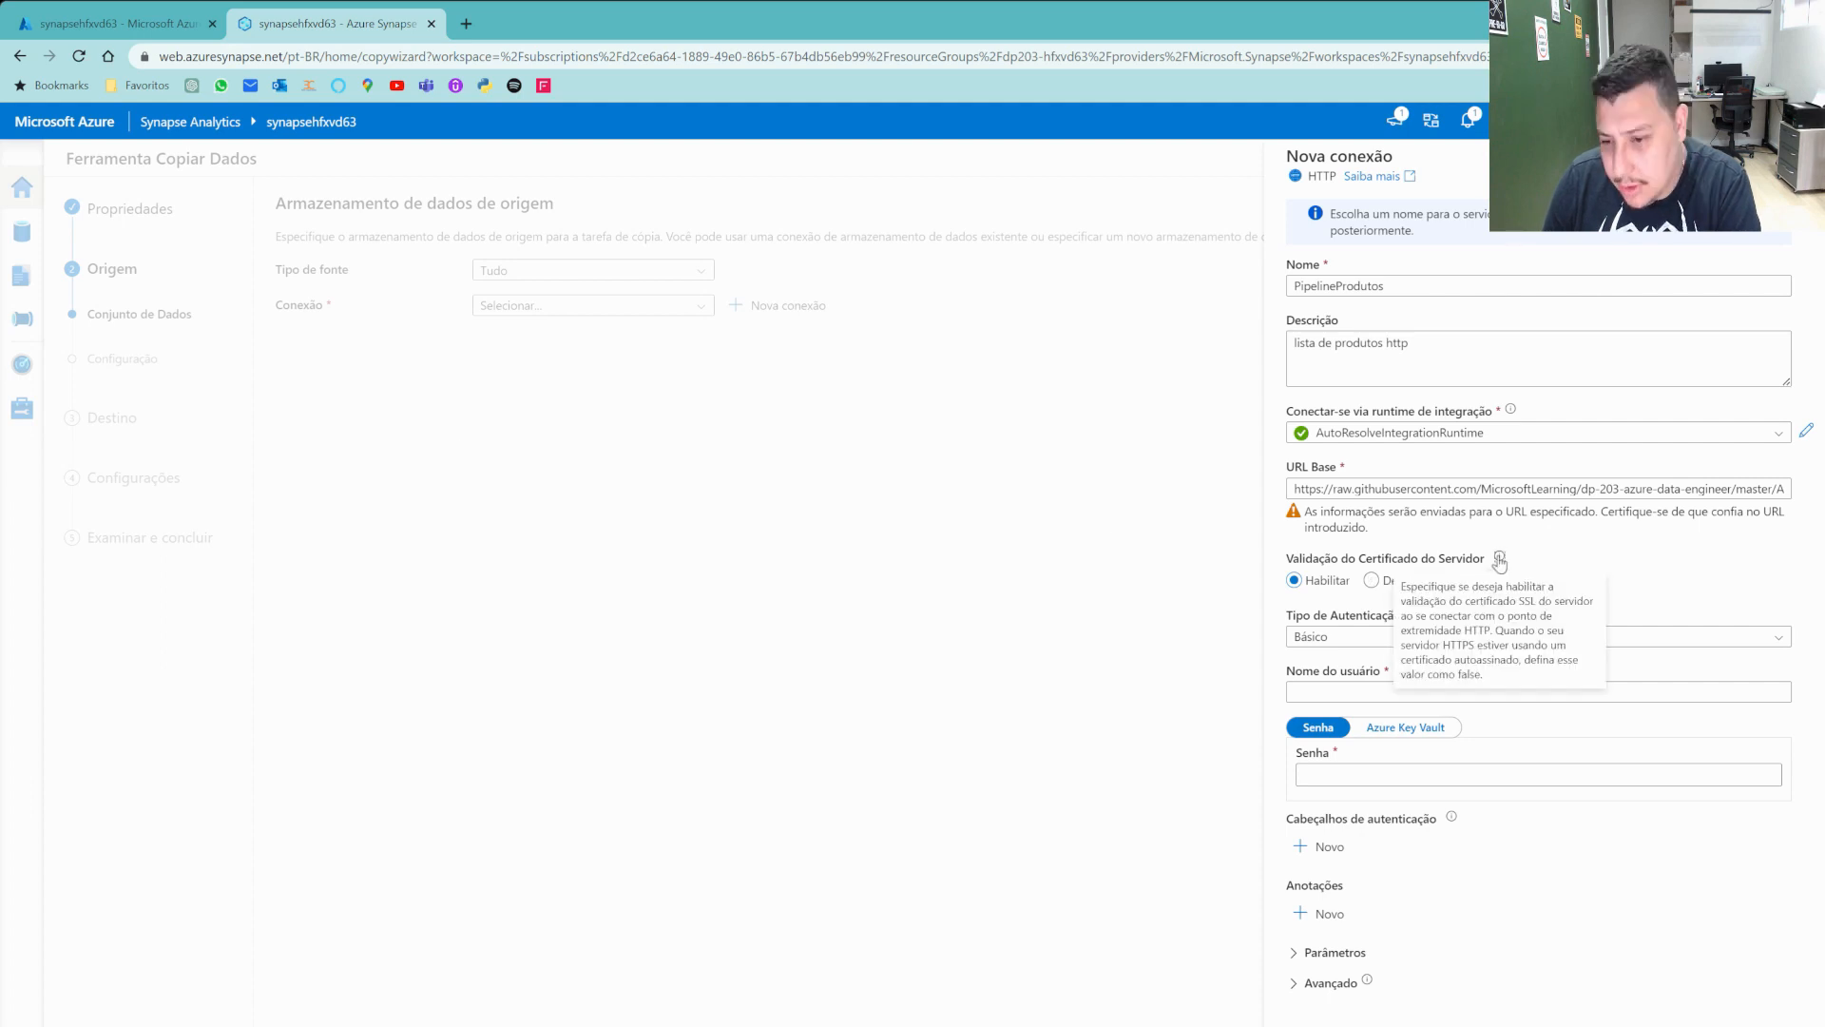
{"action": "left_click", "coordinate": [1416, 639]}
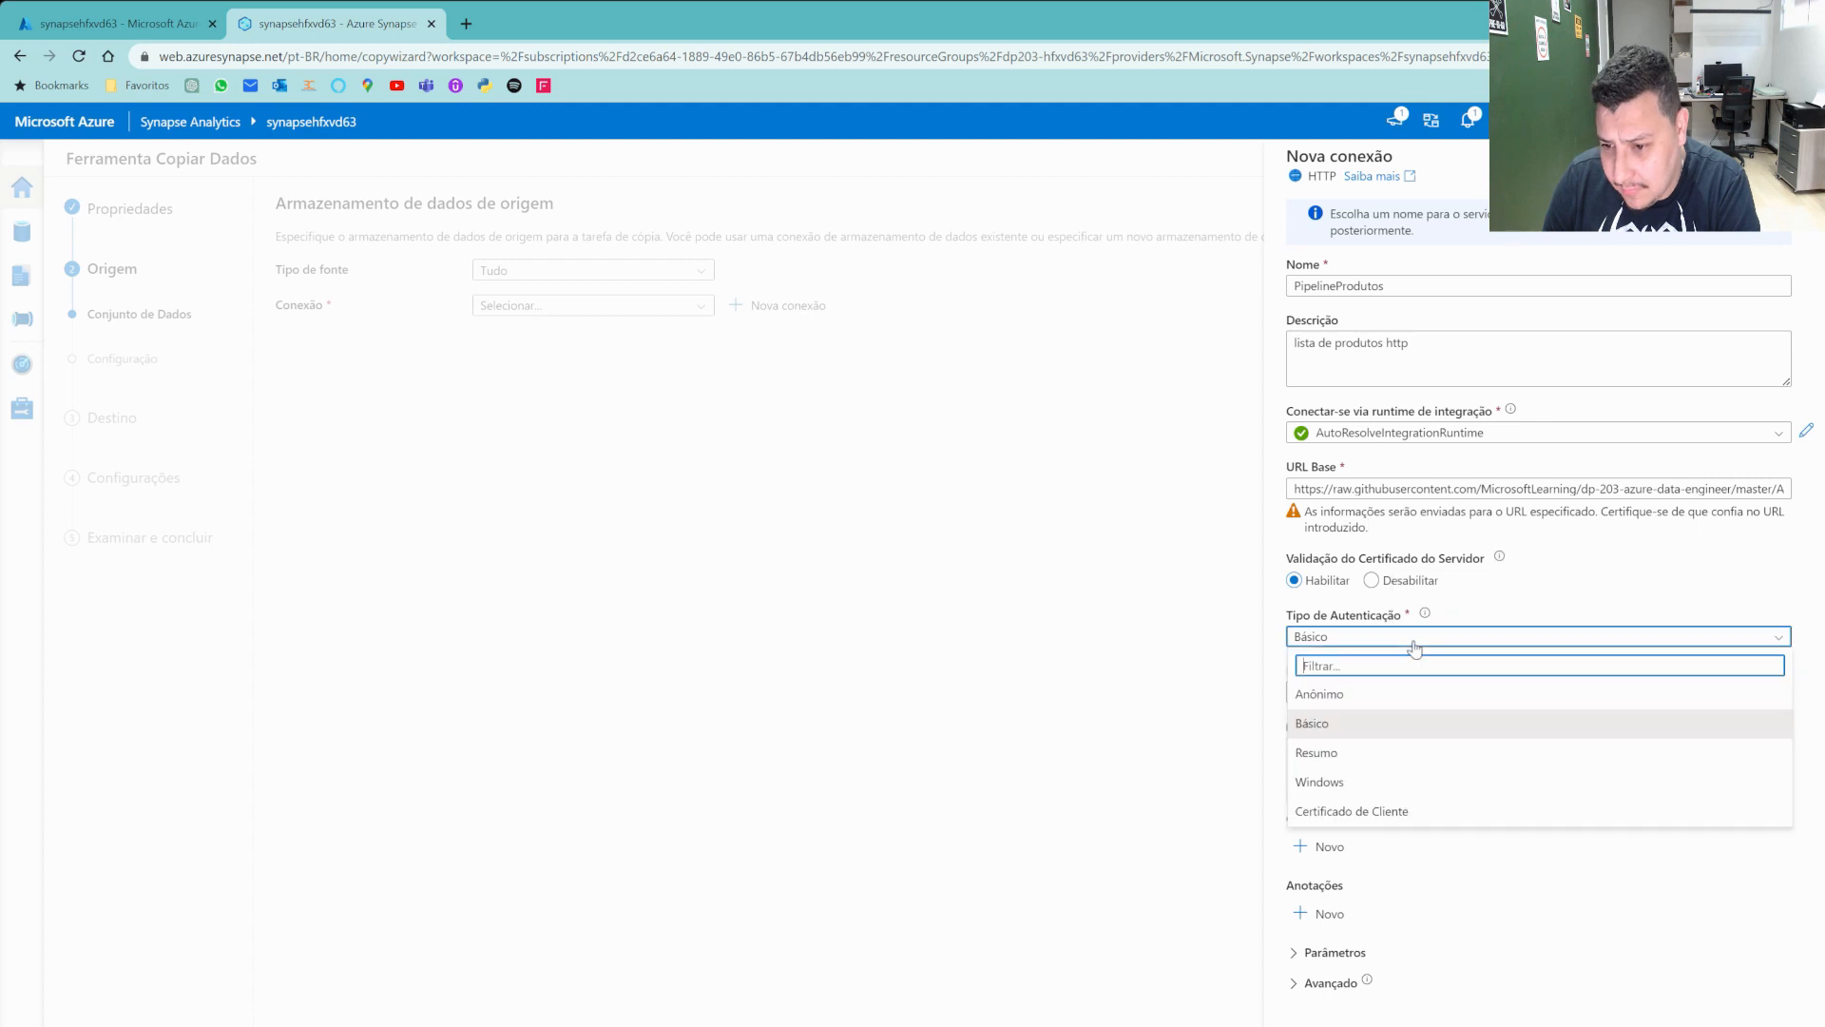
{"action": "left_click", "coordinate": [1385, 694]}
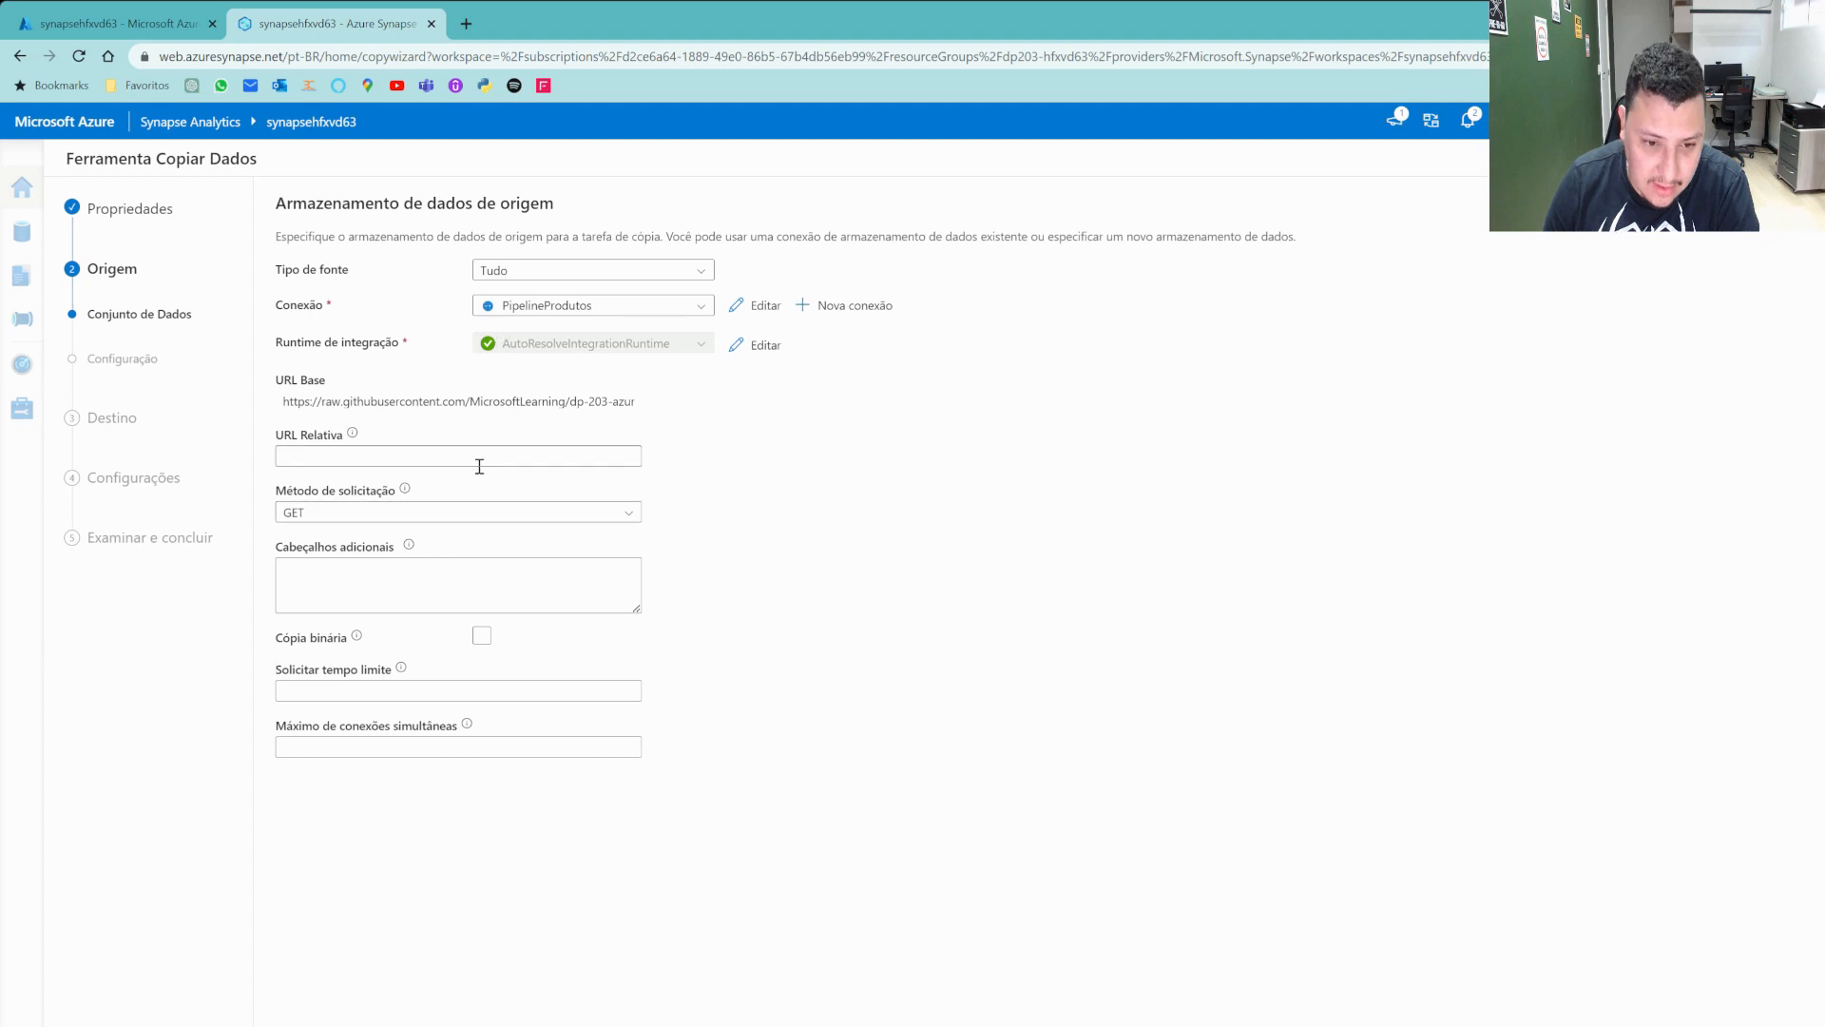
Proceed with the relative URL empty, review the source file's row delimiter and advanced format options, and preview its data.
{"action": "left_click", "coordinate": [367, 458]}
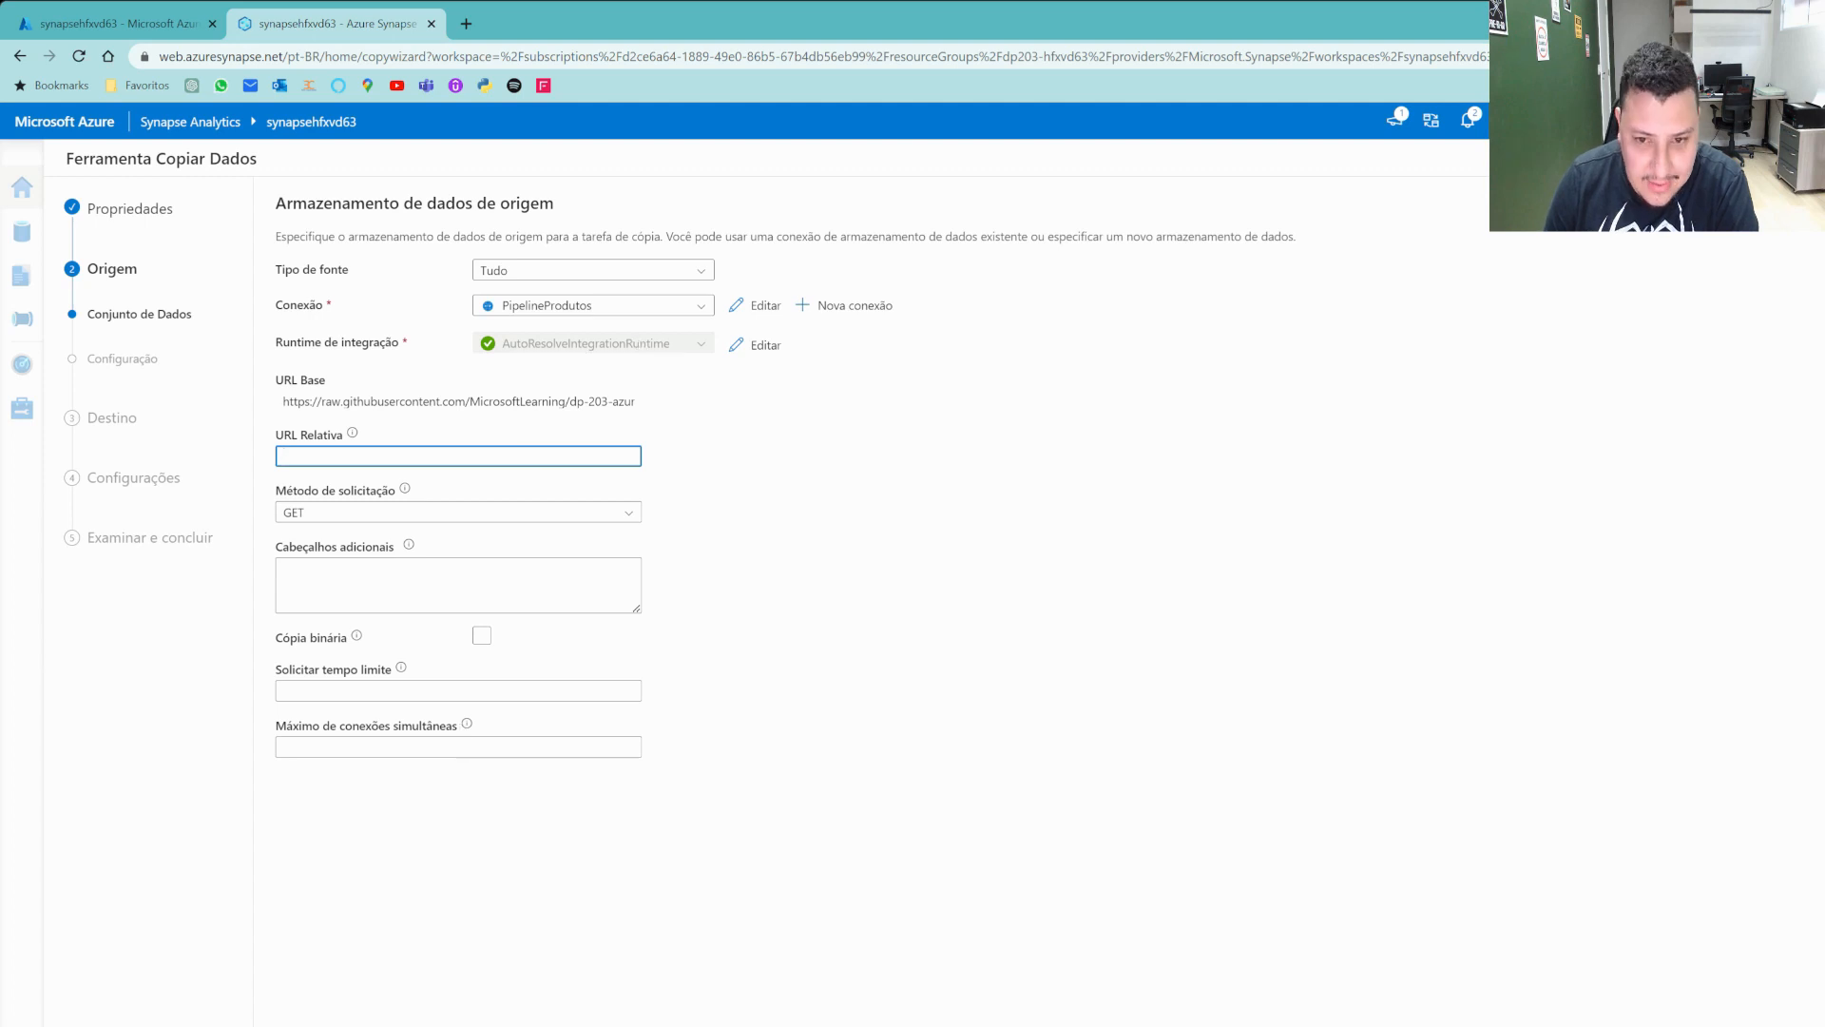
{"action": "left_click", "coordinate": [428, 1025]}
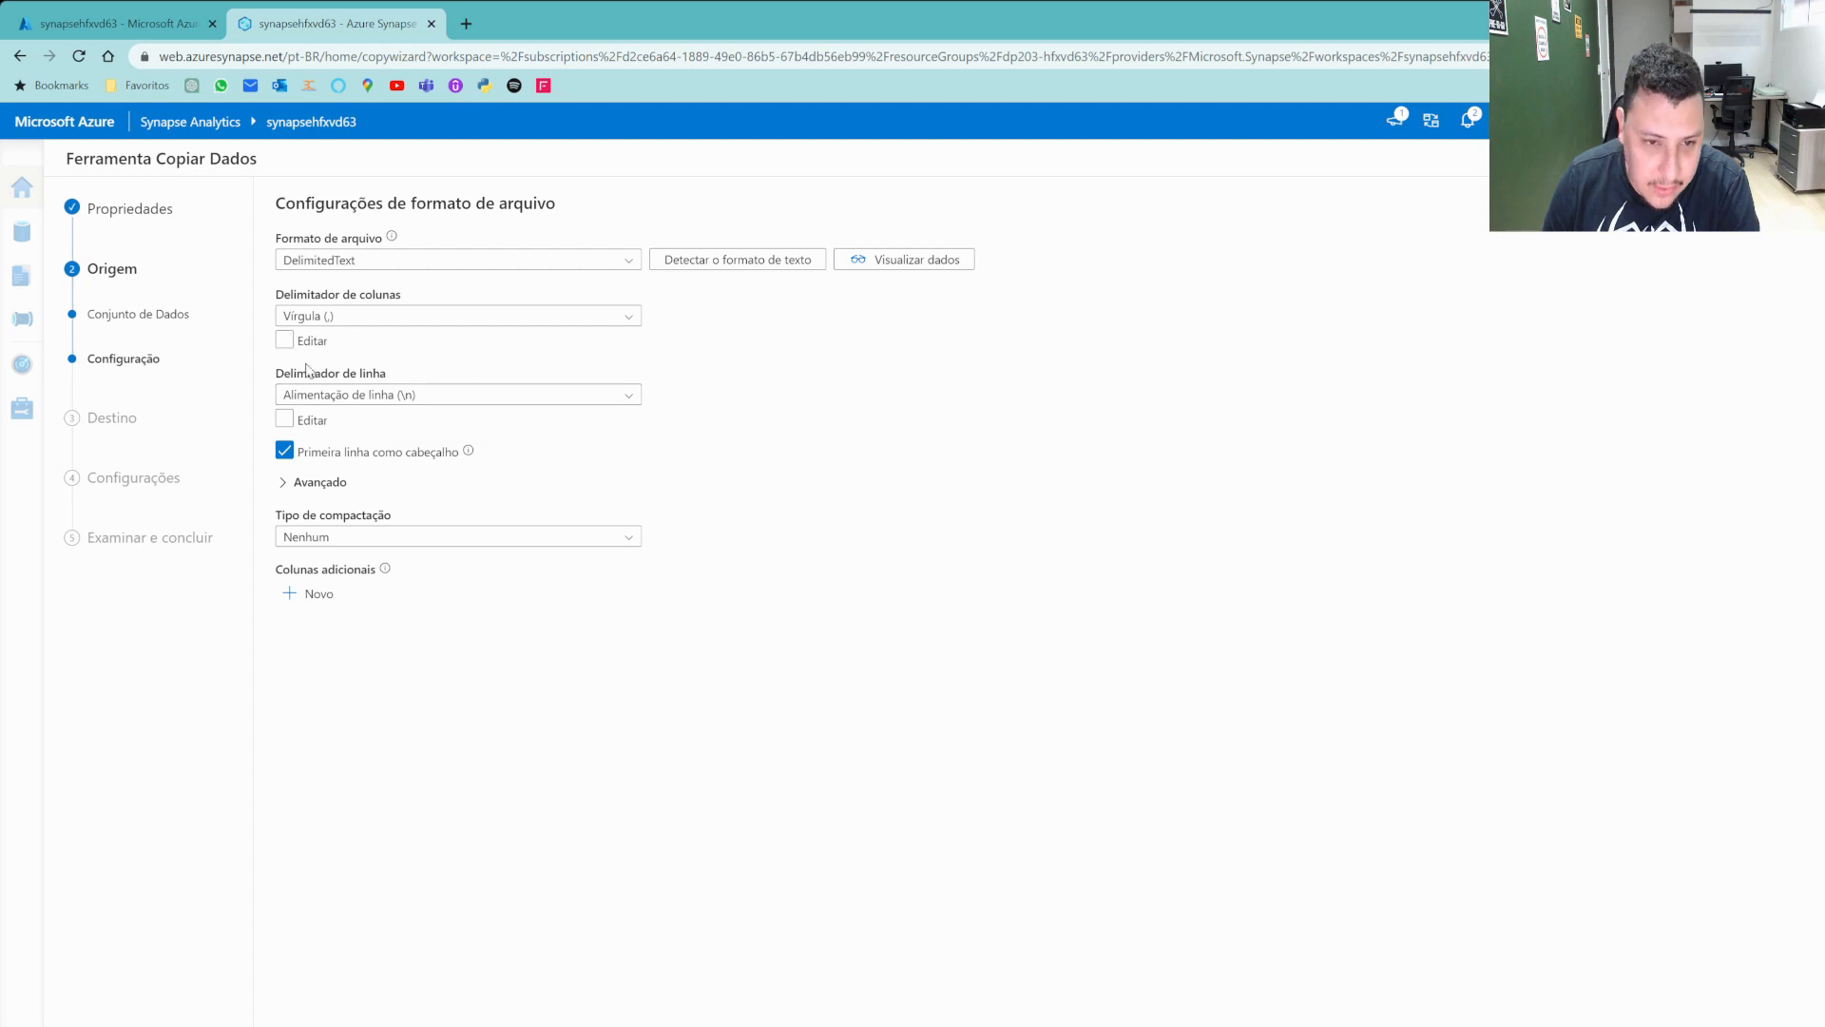
{"action": "left_click", "coordinate": [438, 397]}
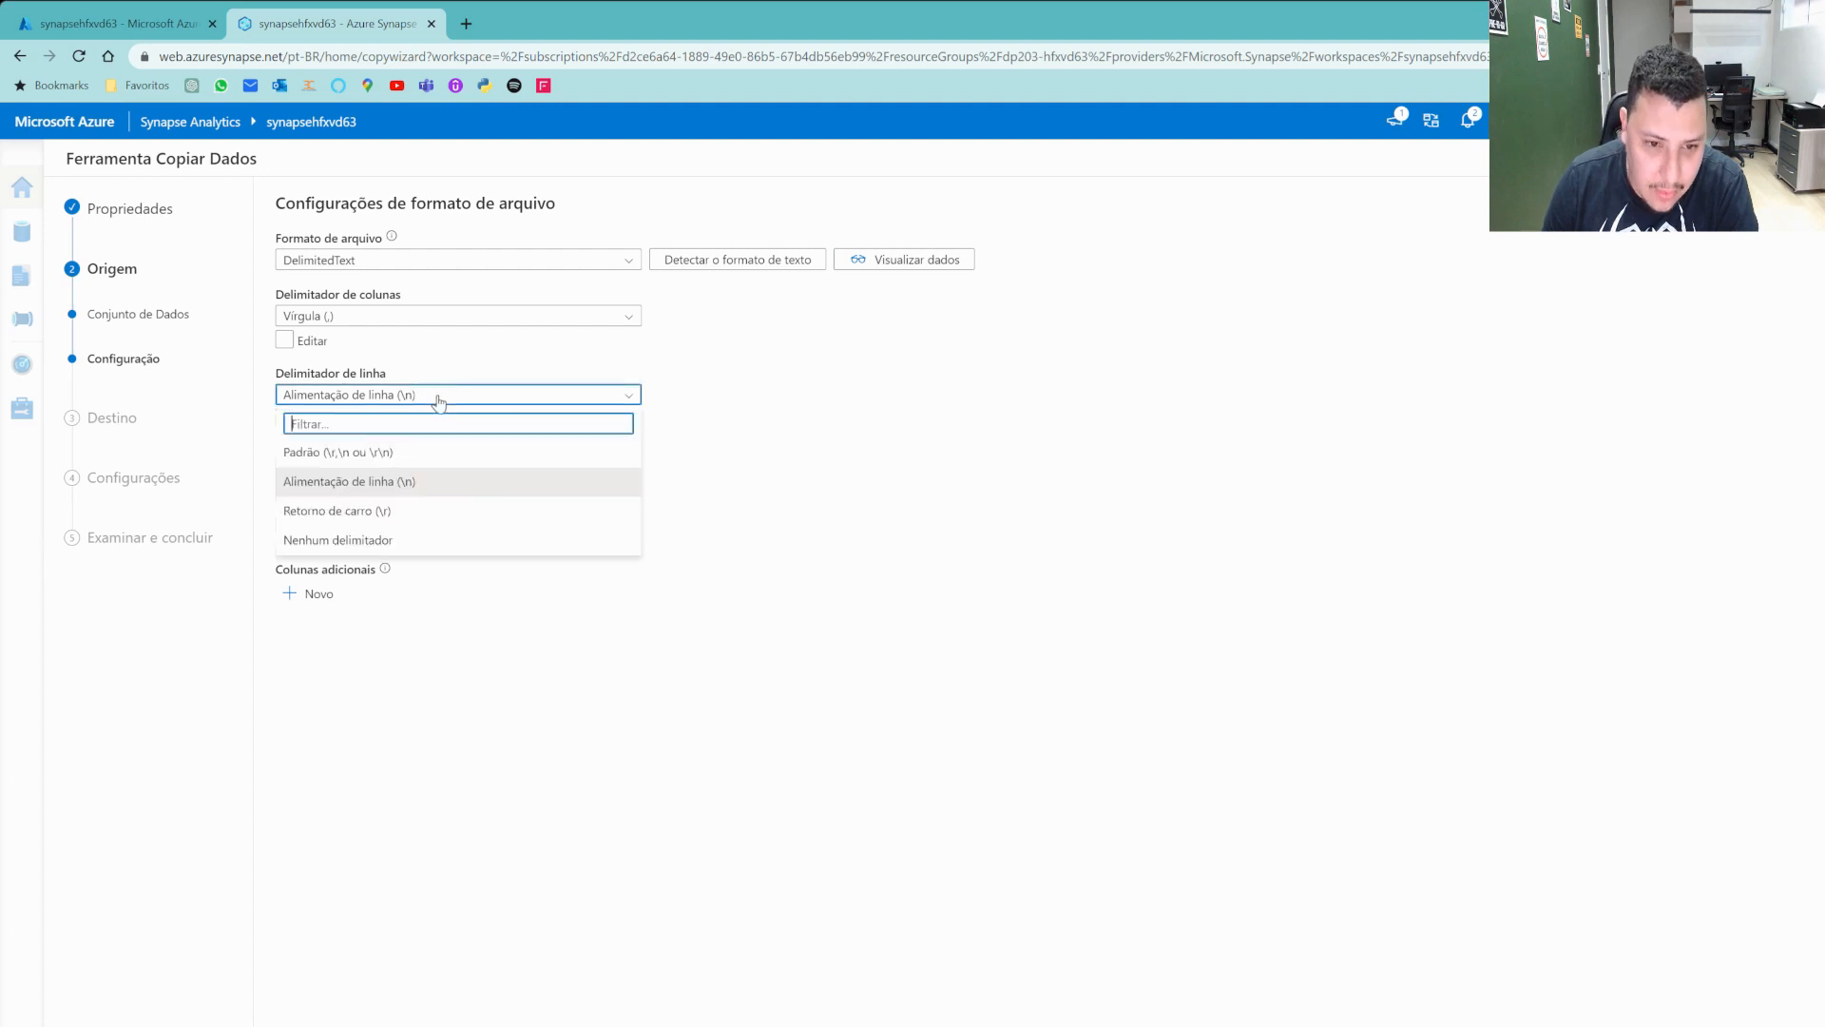
{"action": "left_click", "coordinate": [438, 398]}
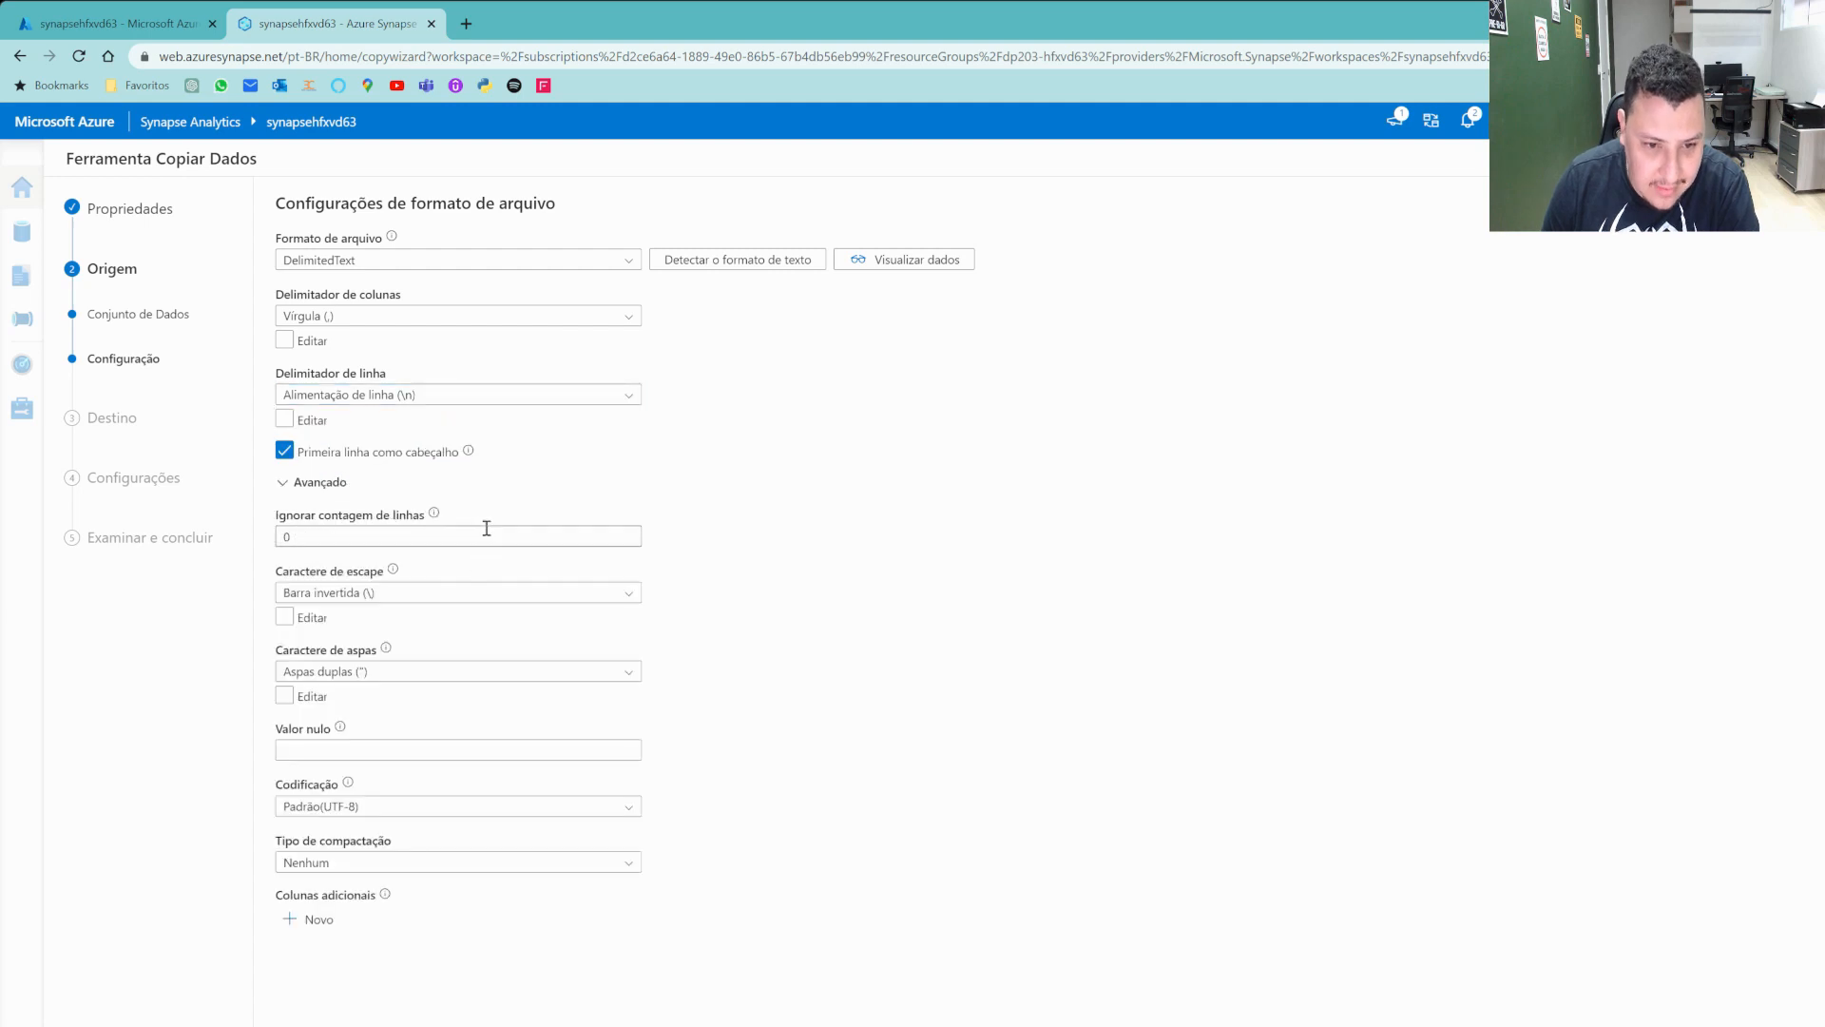
{"action": "left_click", "coordinate": [356, 482]}
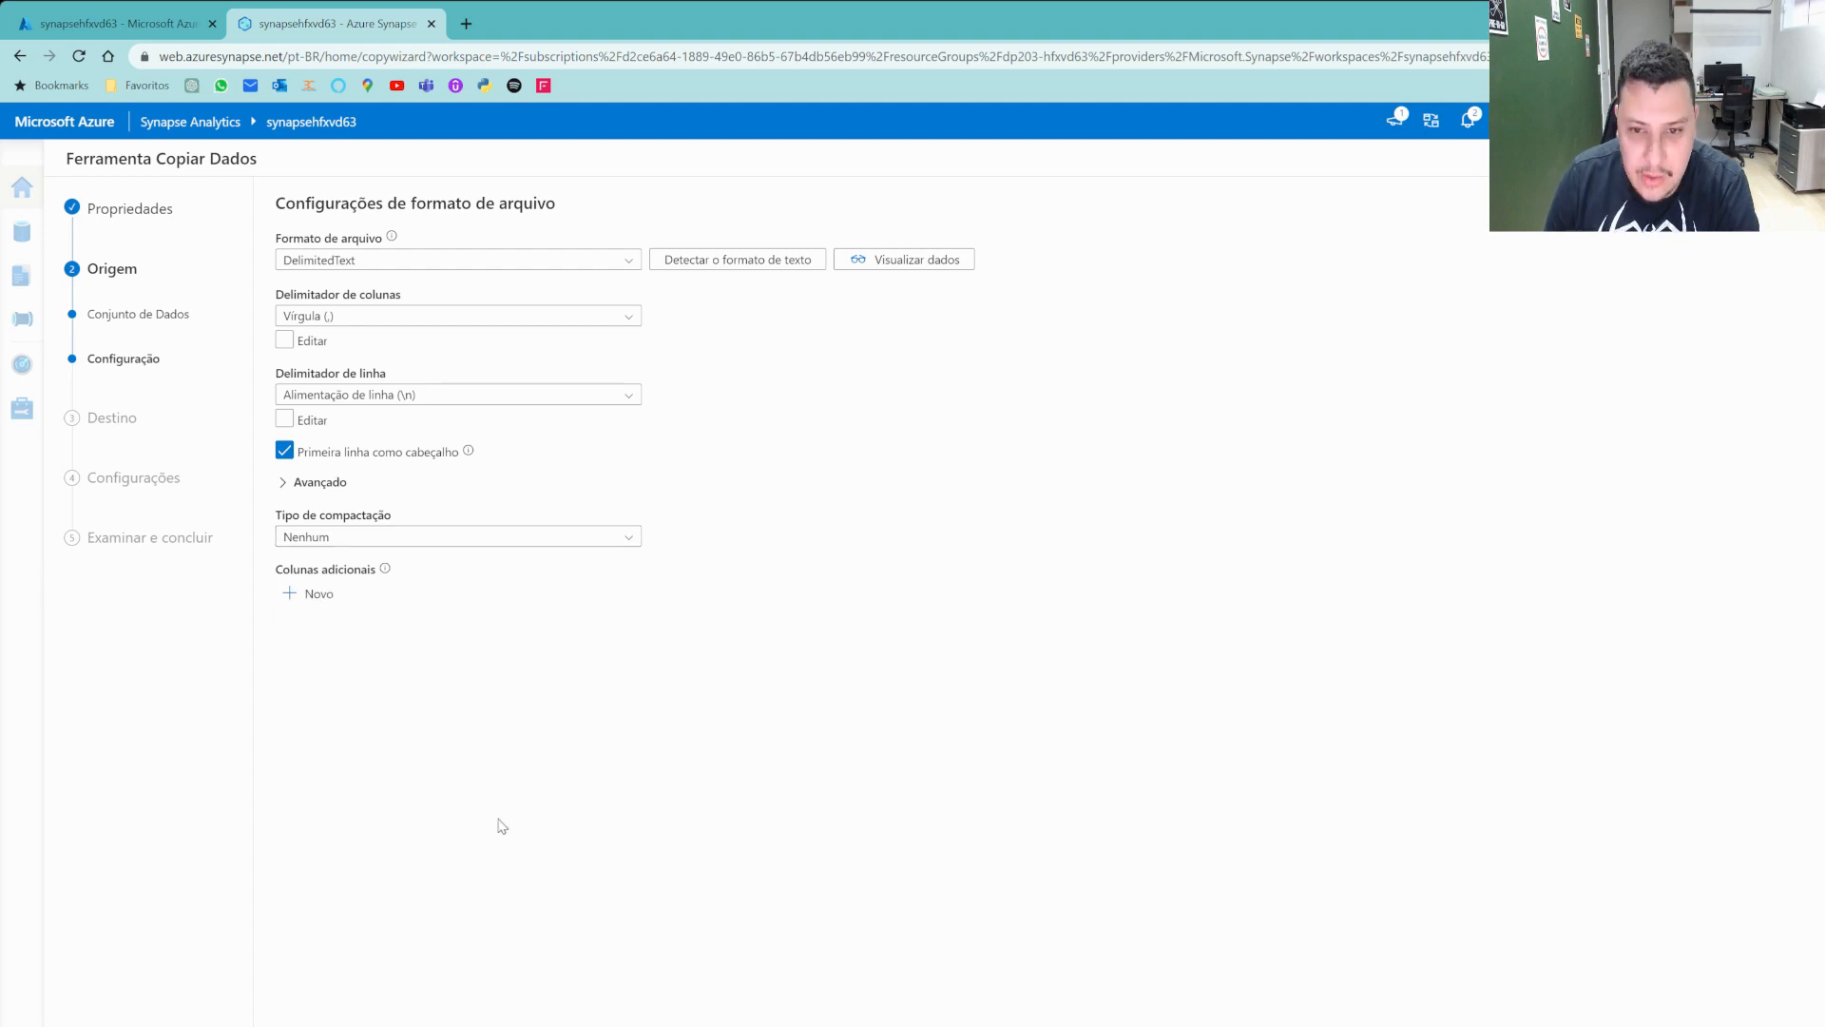
{"action": "left_click", "coordinate": [900, 259]}
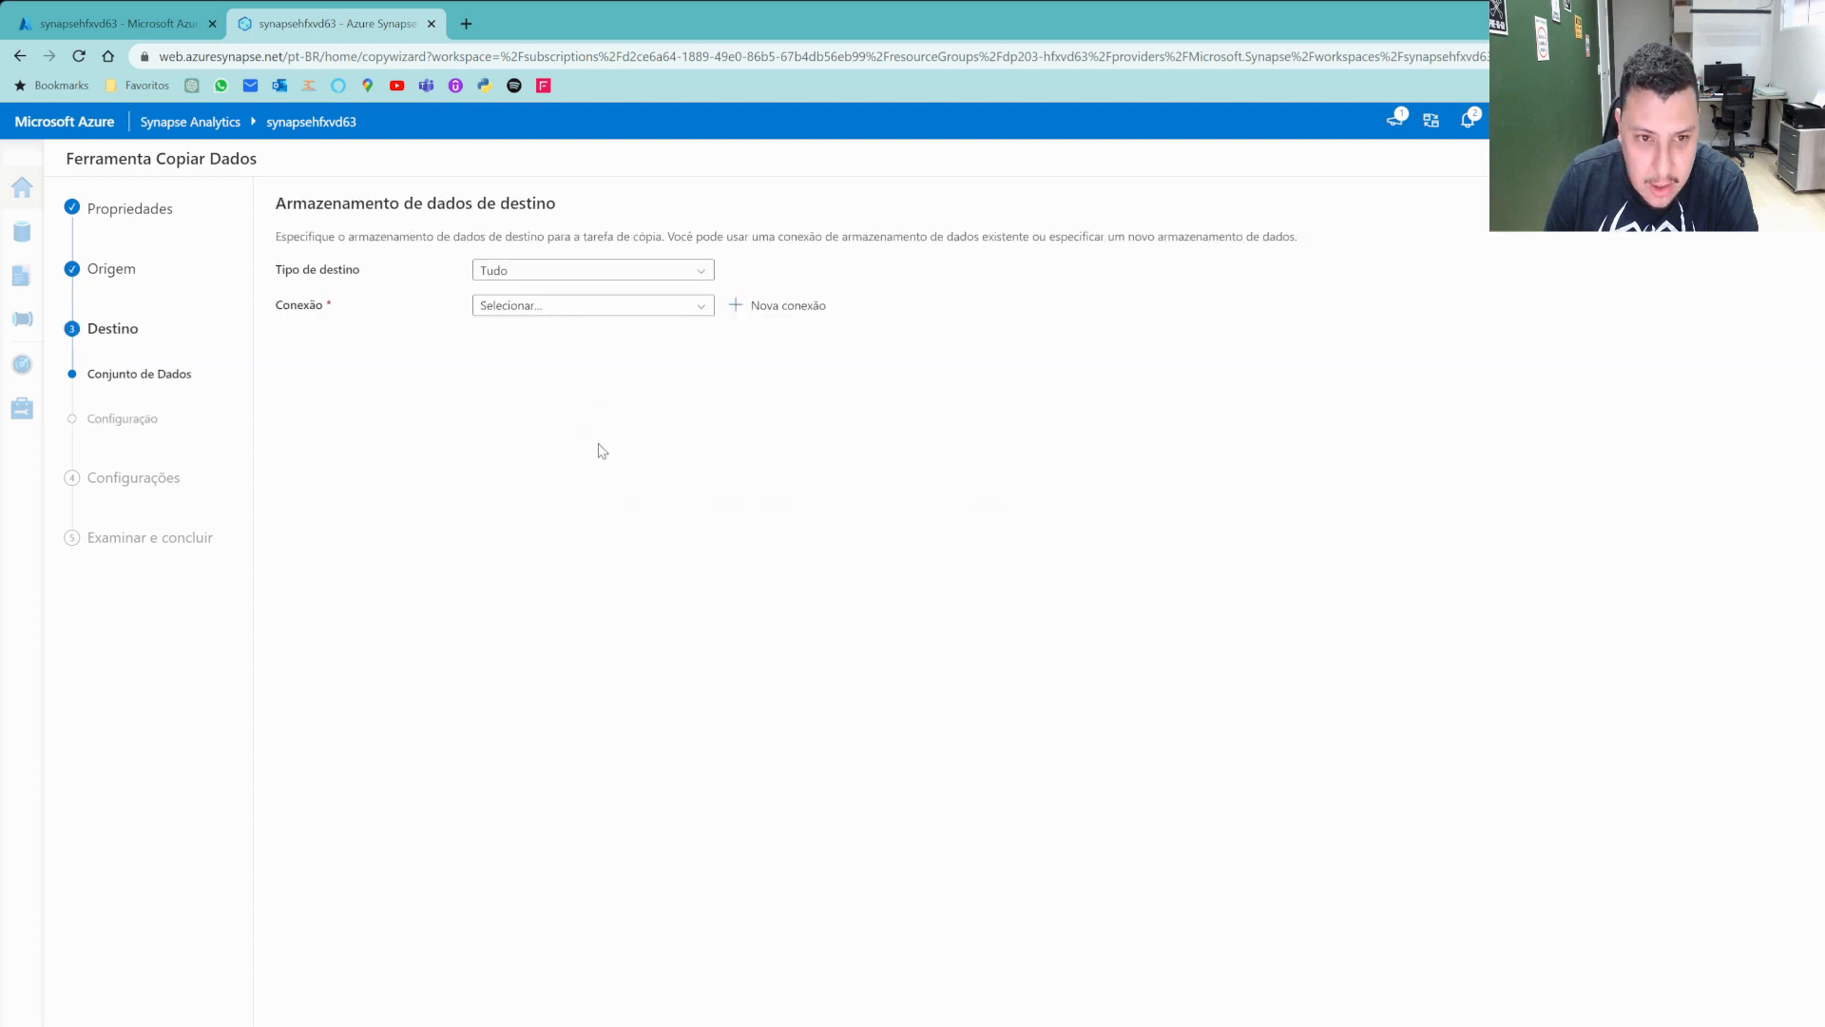
Set the destination type to Azure Data Lake Storage Gen2 and use the synapsehfxvd63 workspace default storage connection.
{"action": "left_click", "coordinate": [599, 274]}
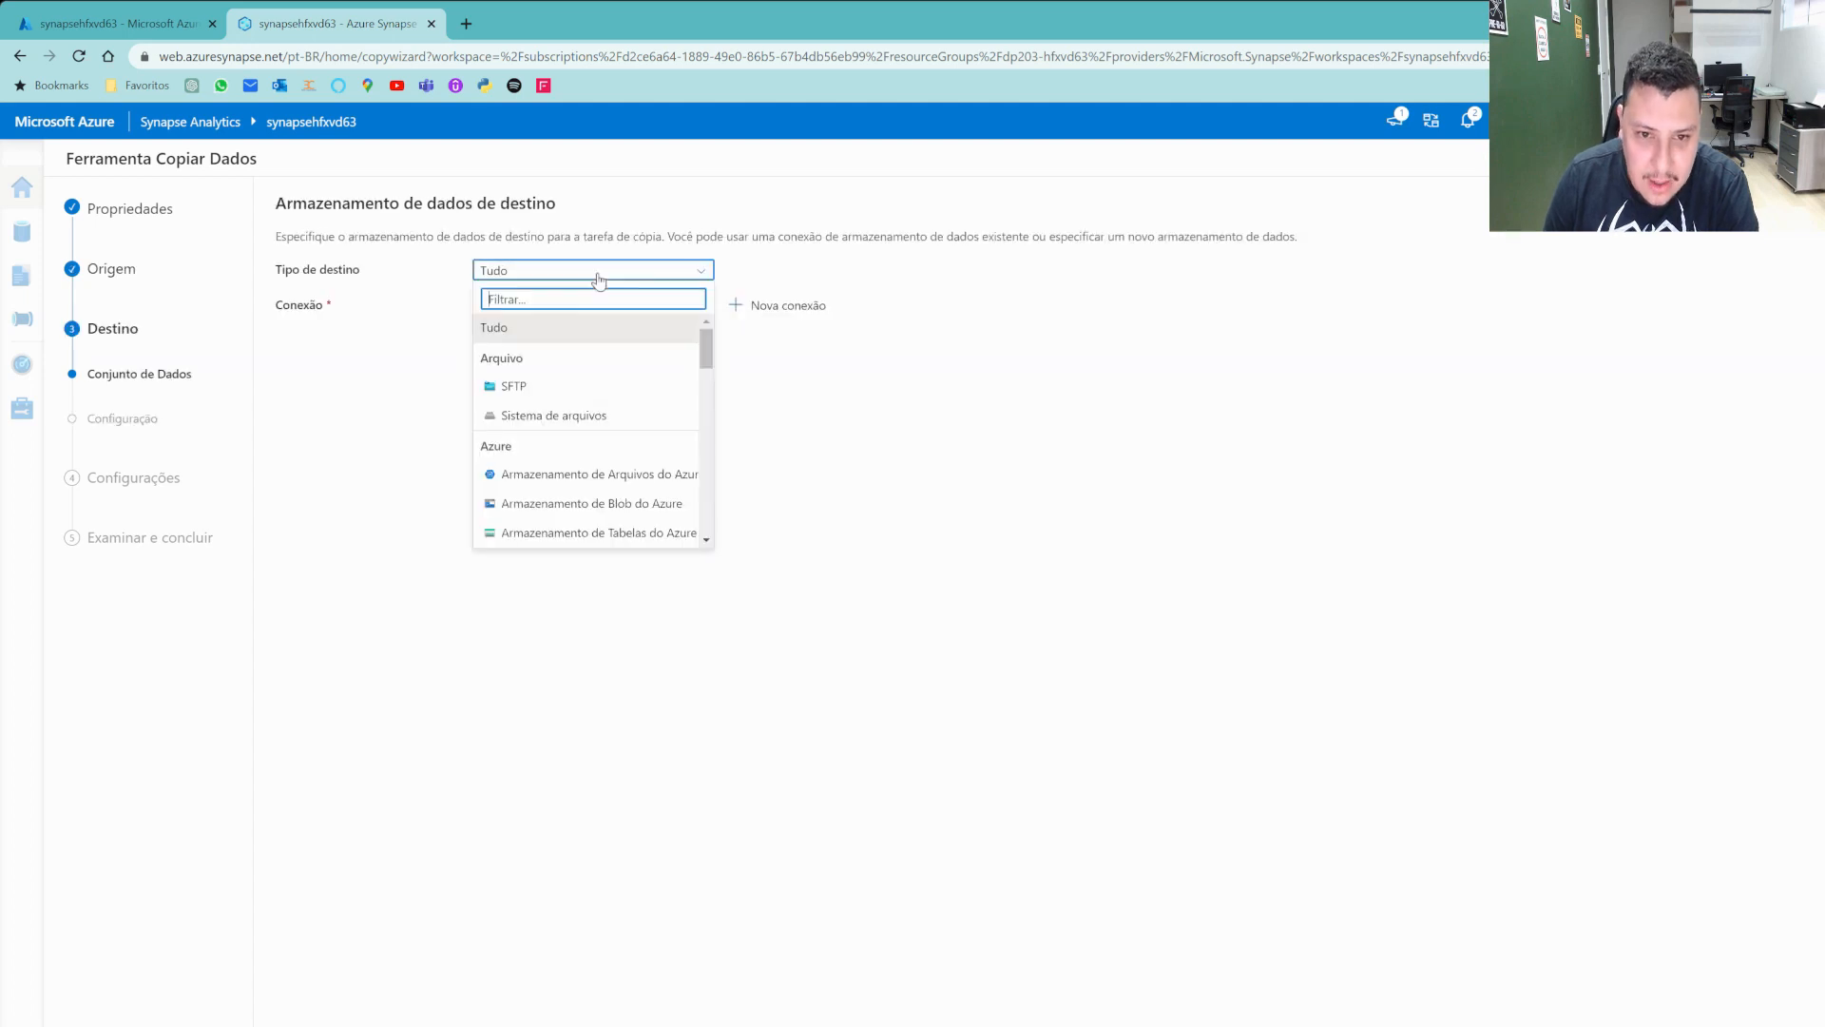
{"action": "scroll", "coordinate": [618, 399], "scroll_direction": "down", "scroll_amount": 3}
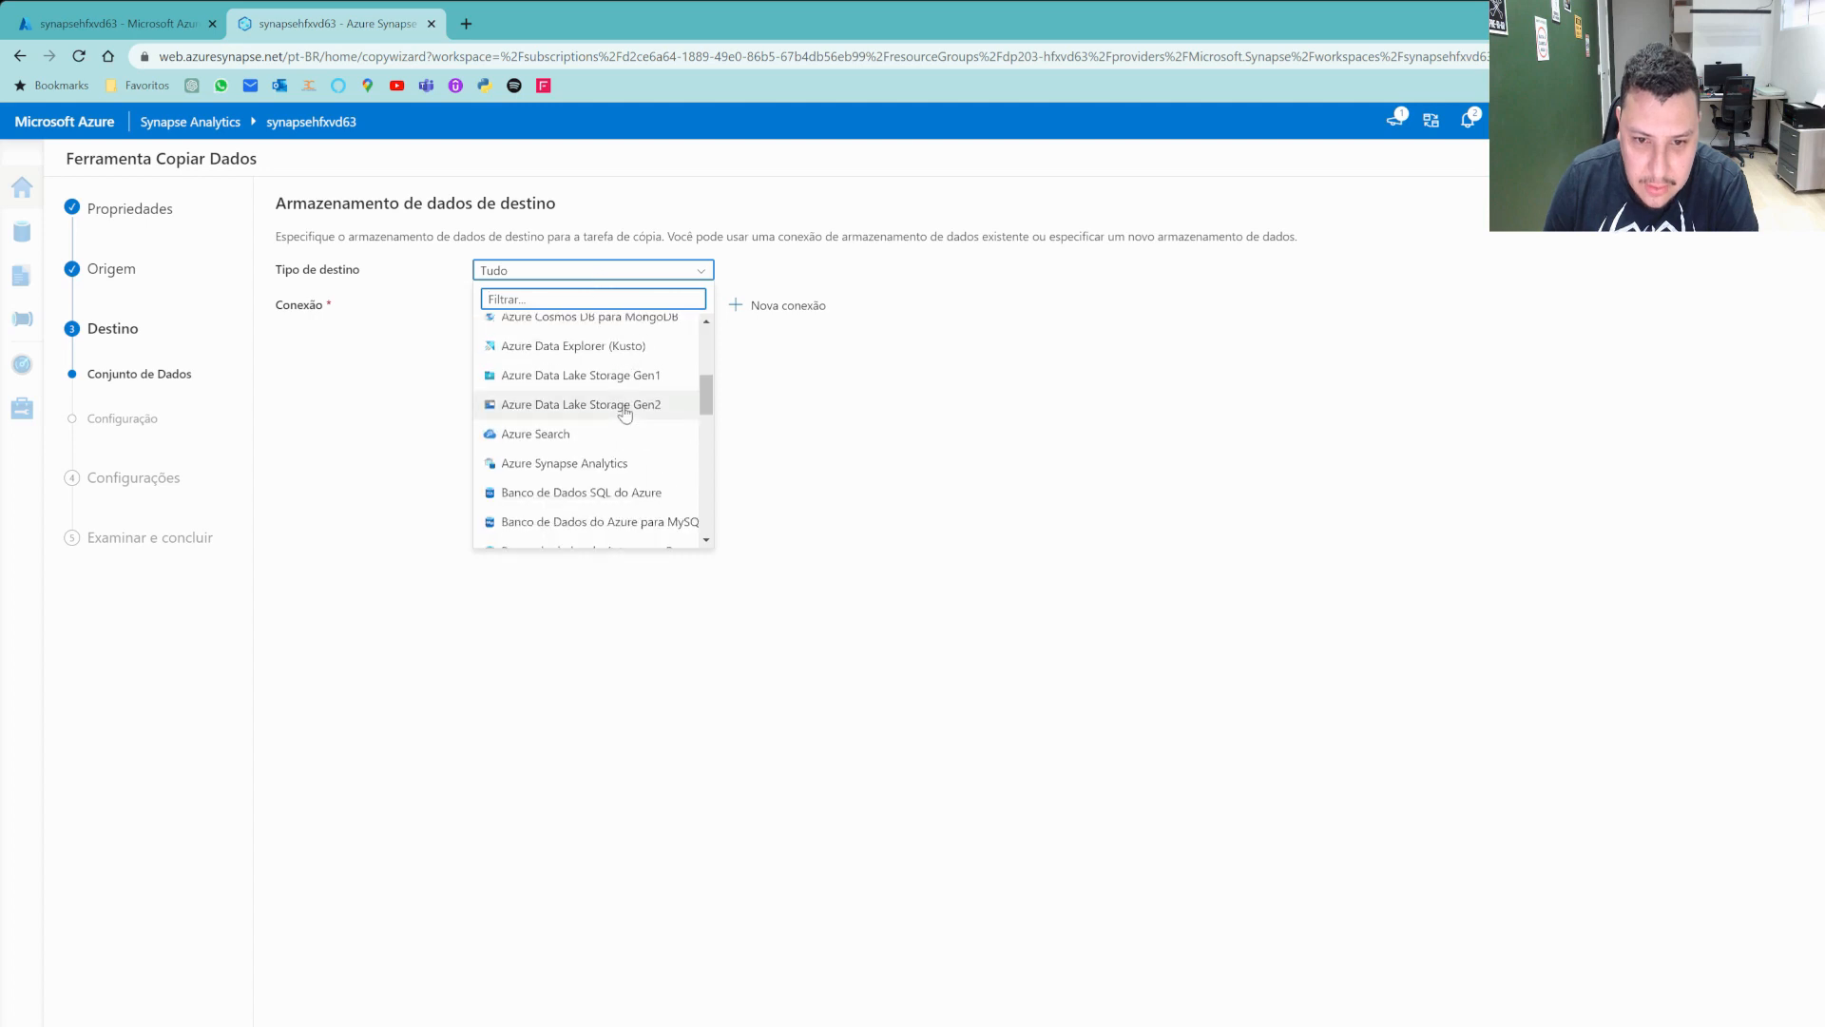
{"action": "left_click", "coordinate": [624, 406]}
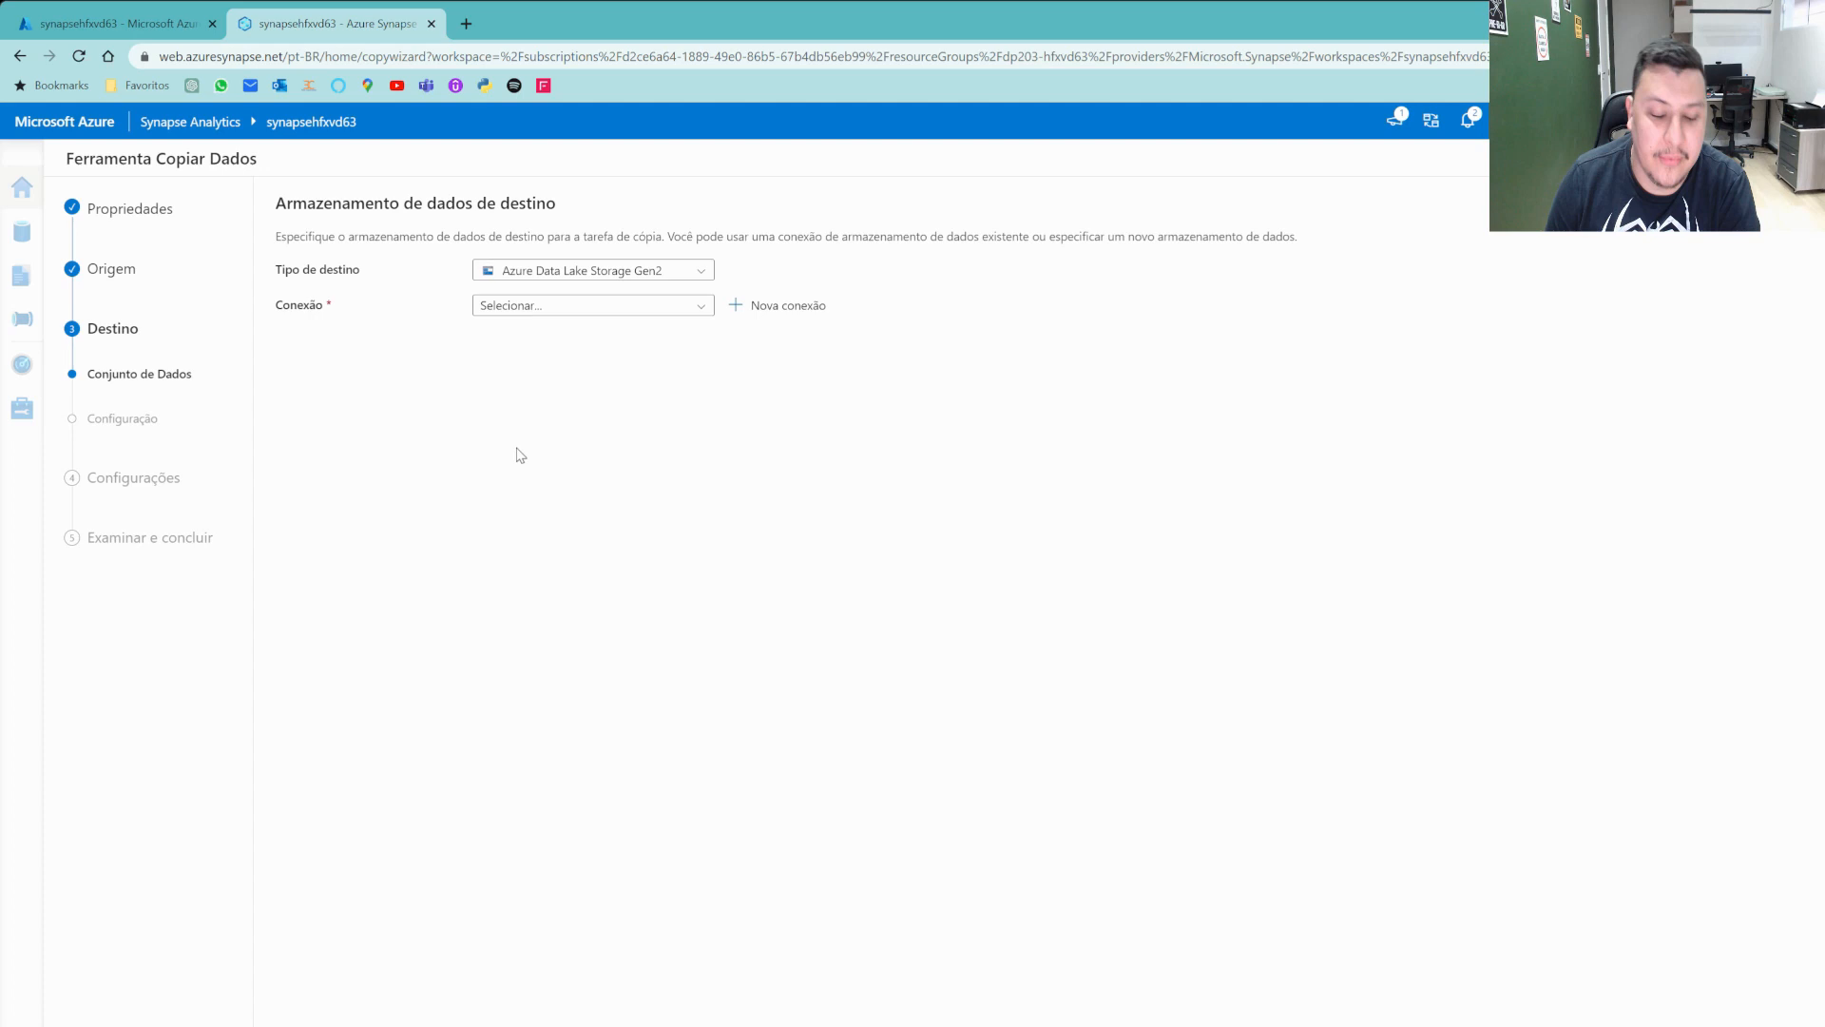
{"action": "left_click", "coordinate": [600, 305]}
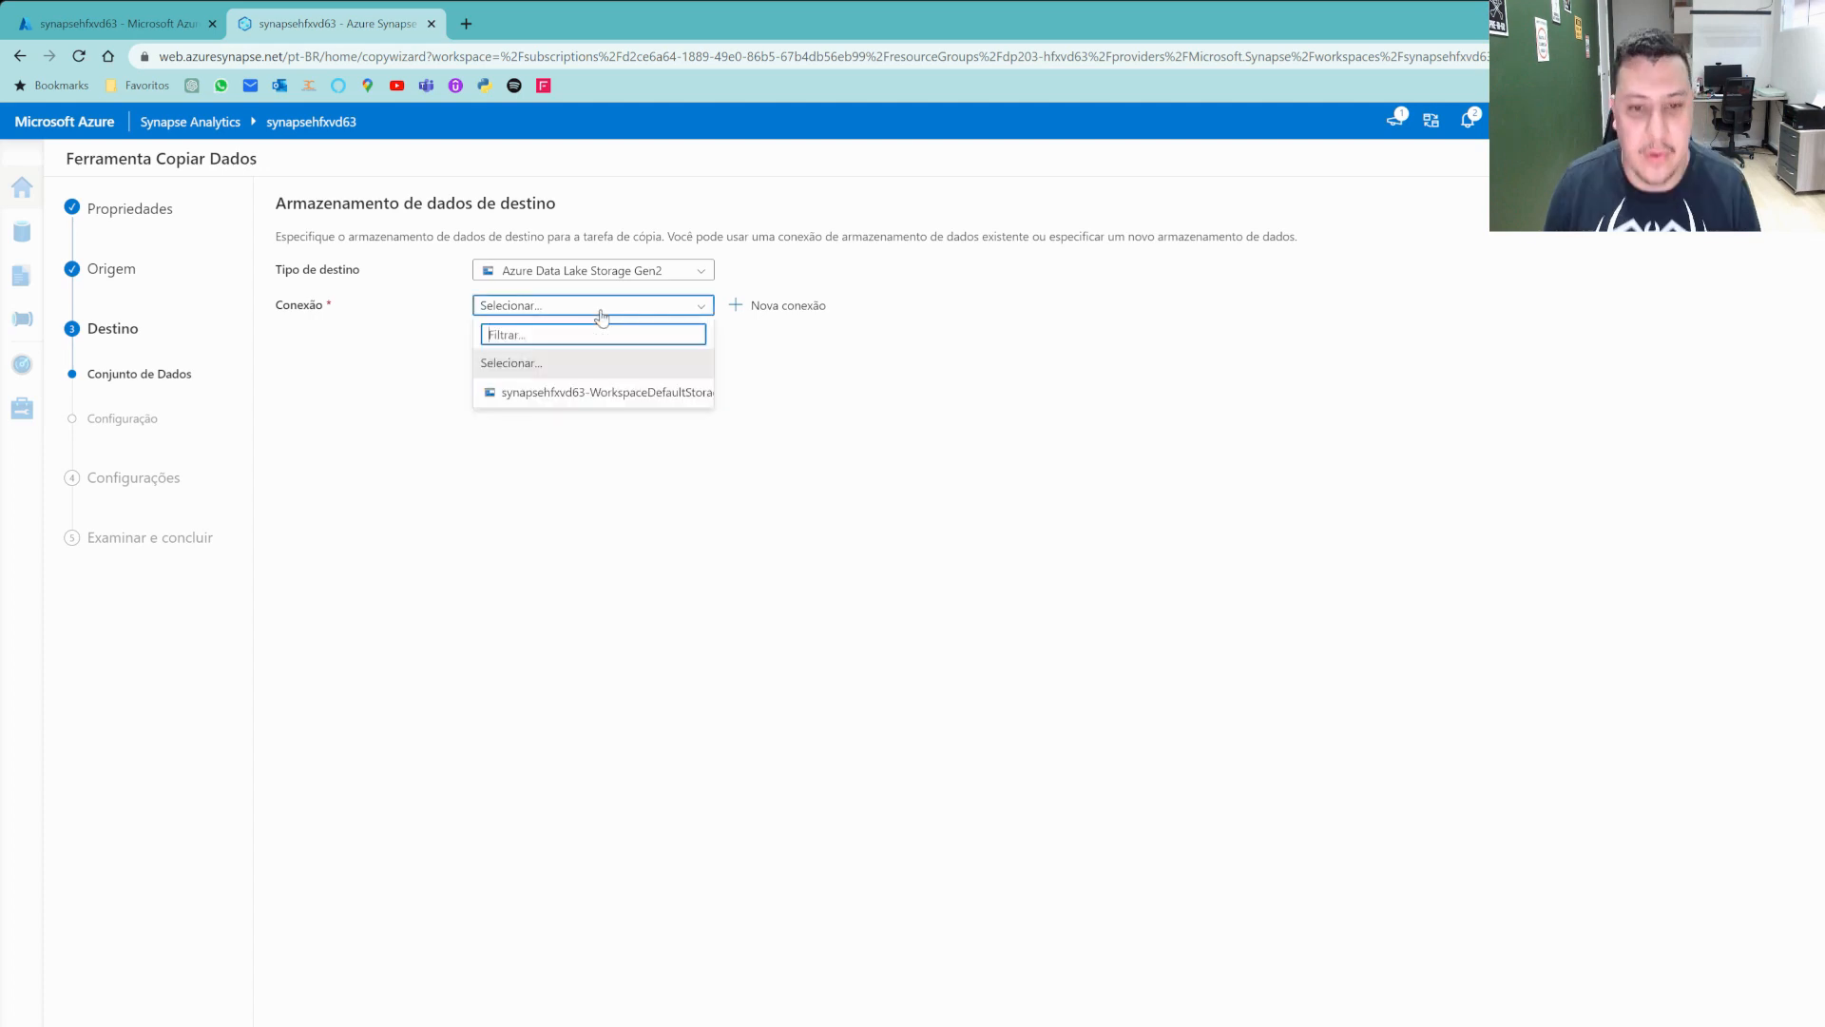
{"action": "left_click", "coordinate": [609, 395]}
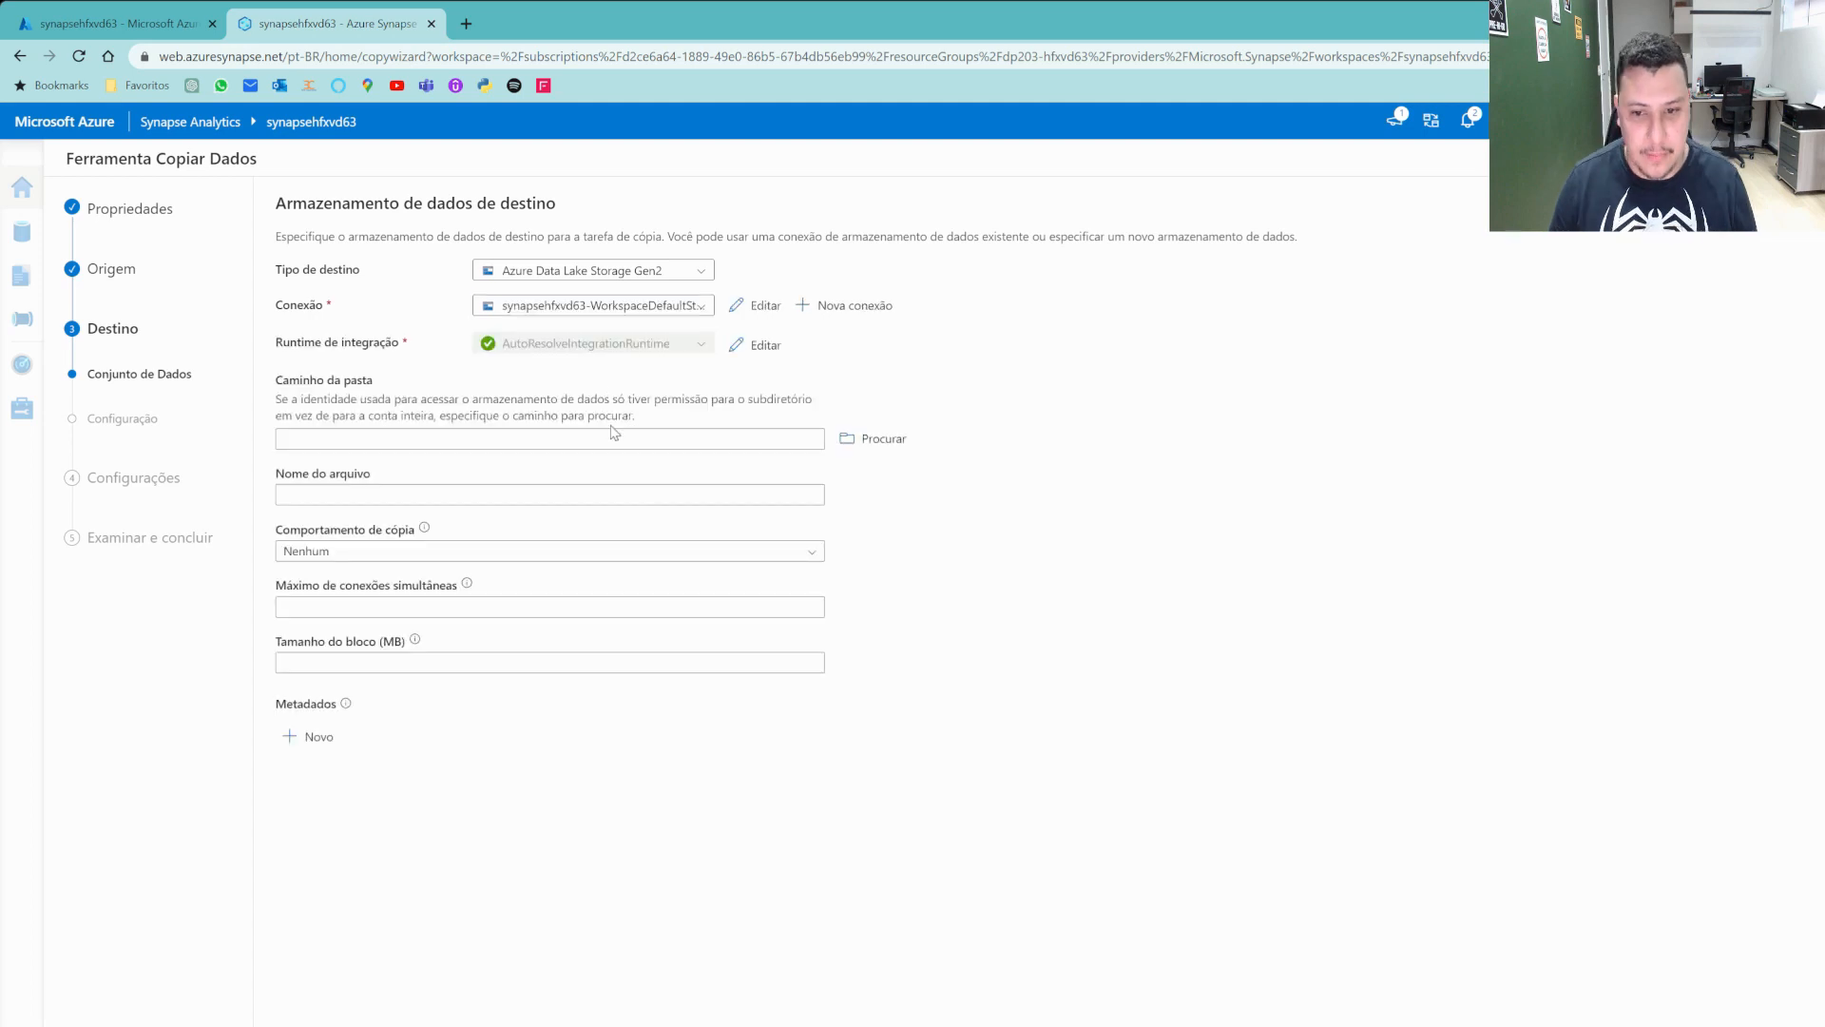
Browse the destination storage and select sales.csv in the files/sales_data folder as the target file.
{"action": "left_click", "coordinate": [873, 436]}
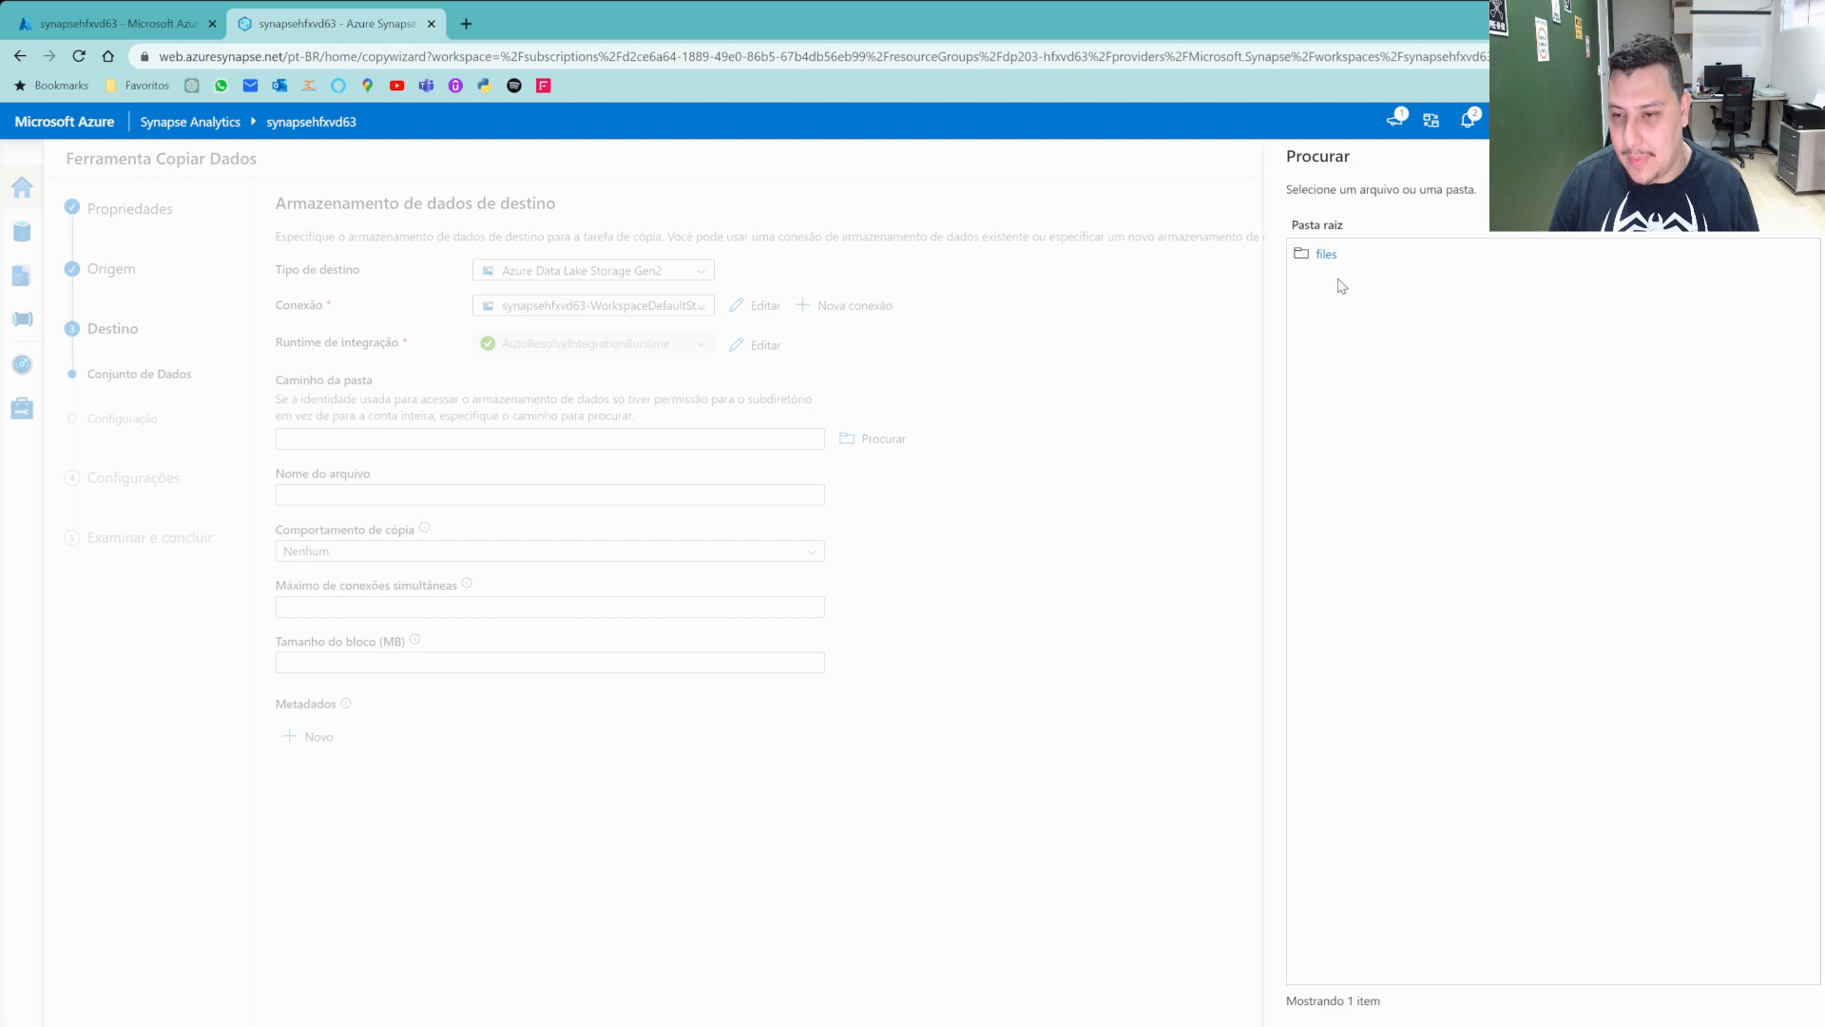
{"action": "left_click", "coordinate": [1326, 254]}
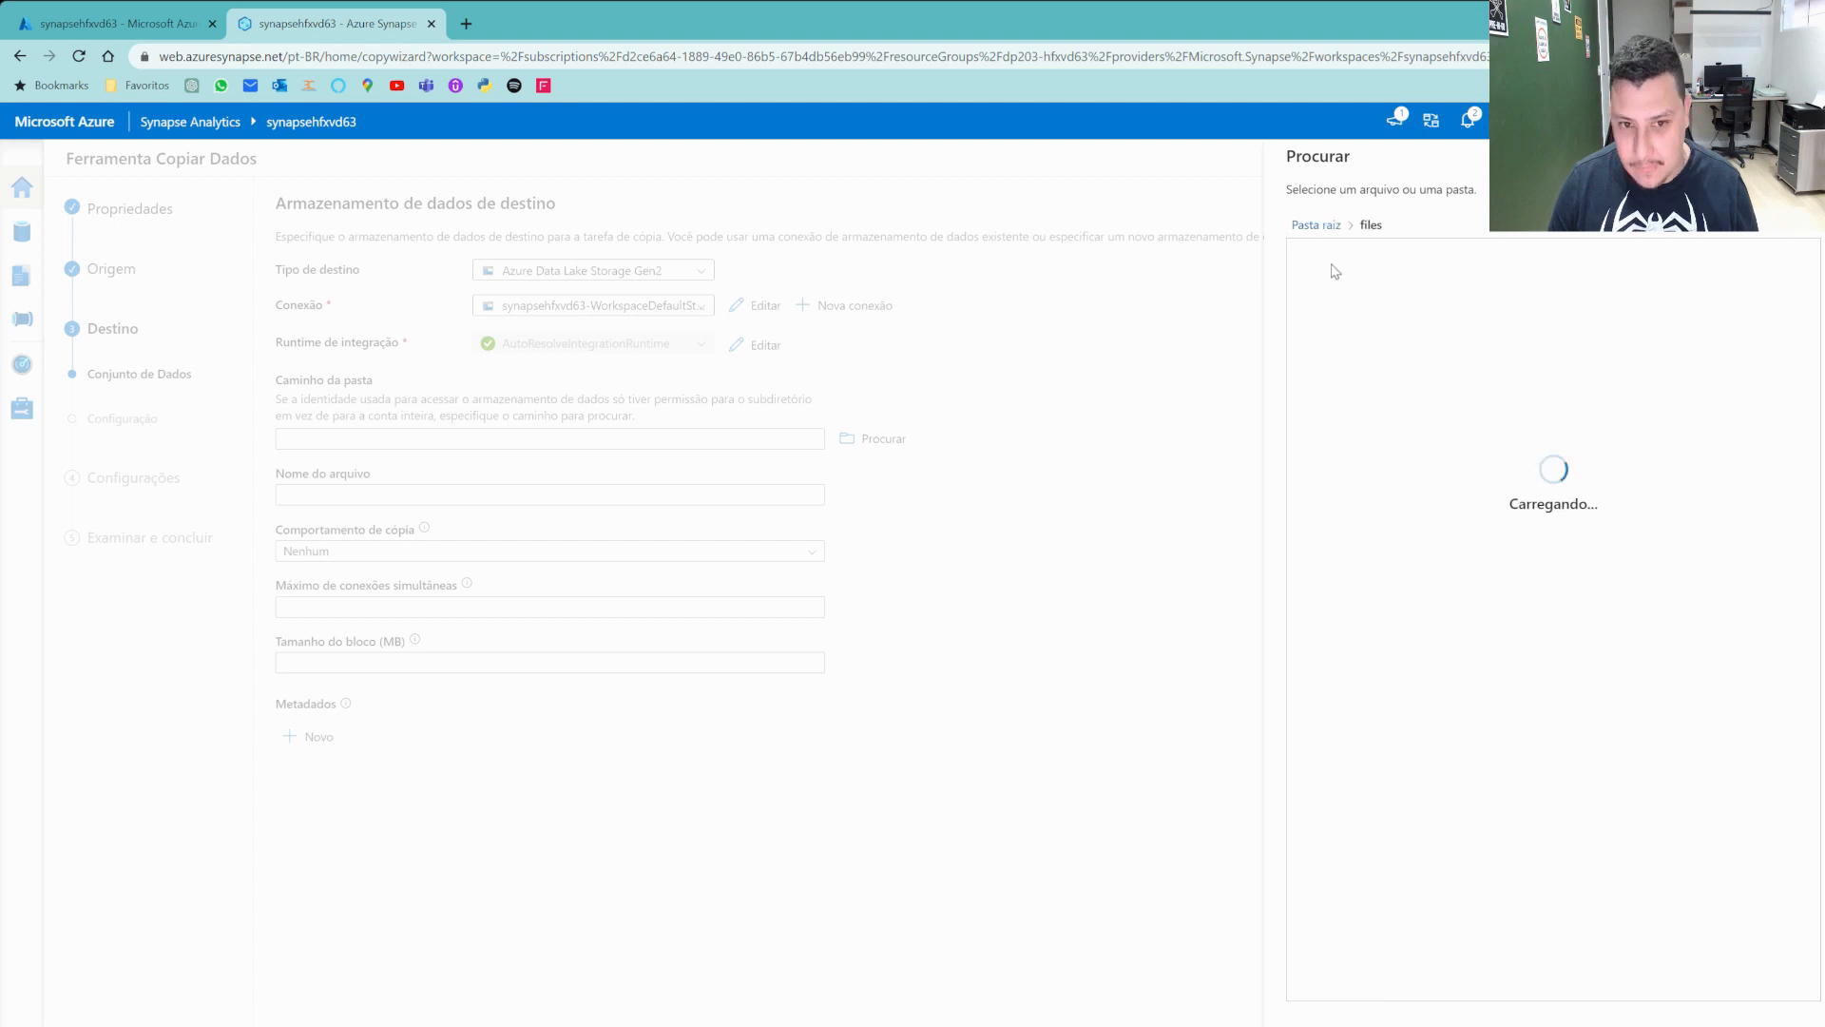
{"action": "left_click", "coordinate": [1360, 253]}
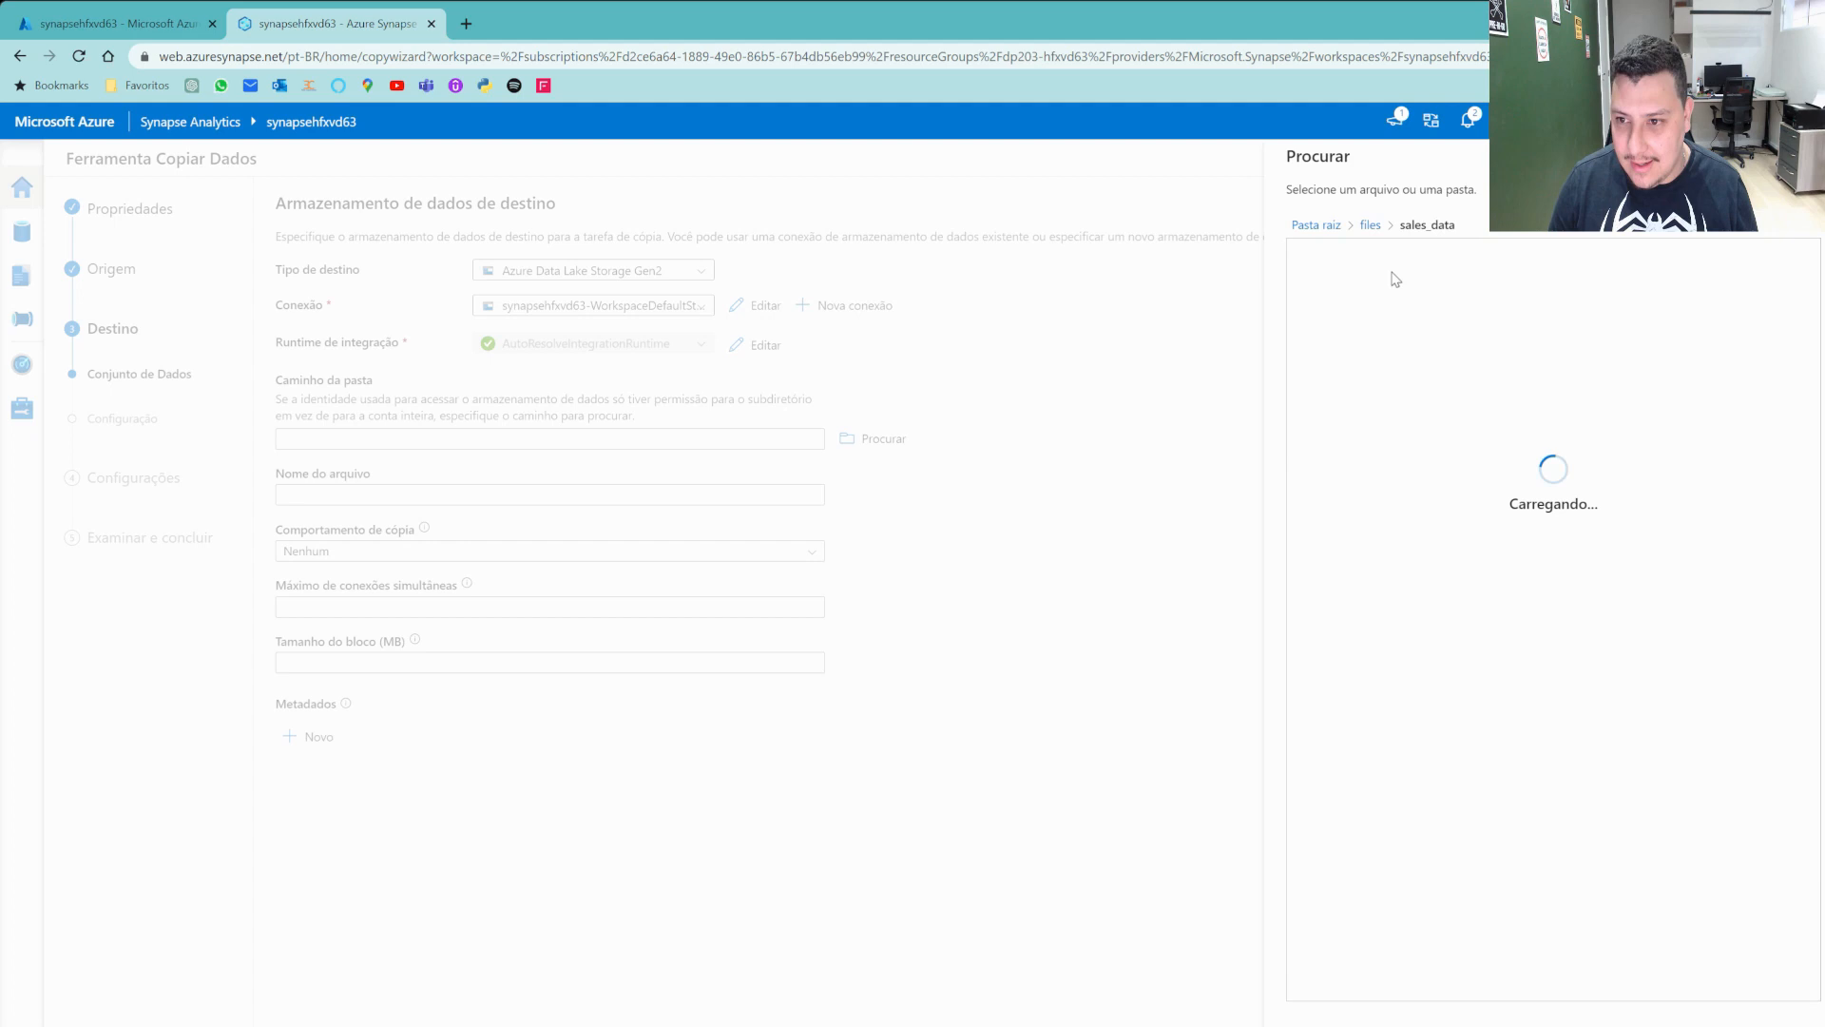
{"action": "double_click", "coordinate": [1330, 256]}
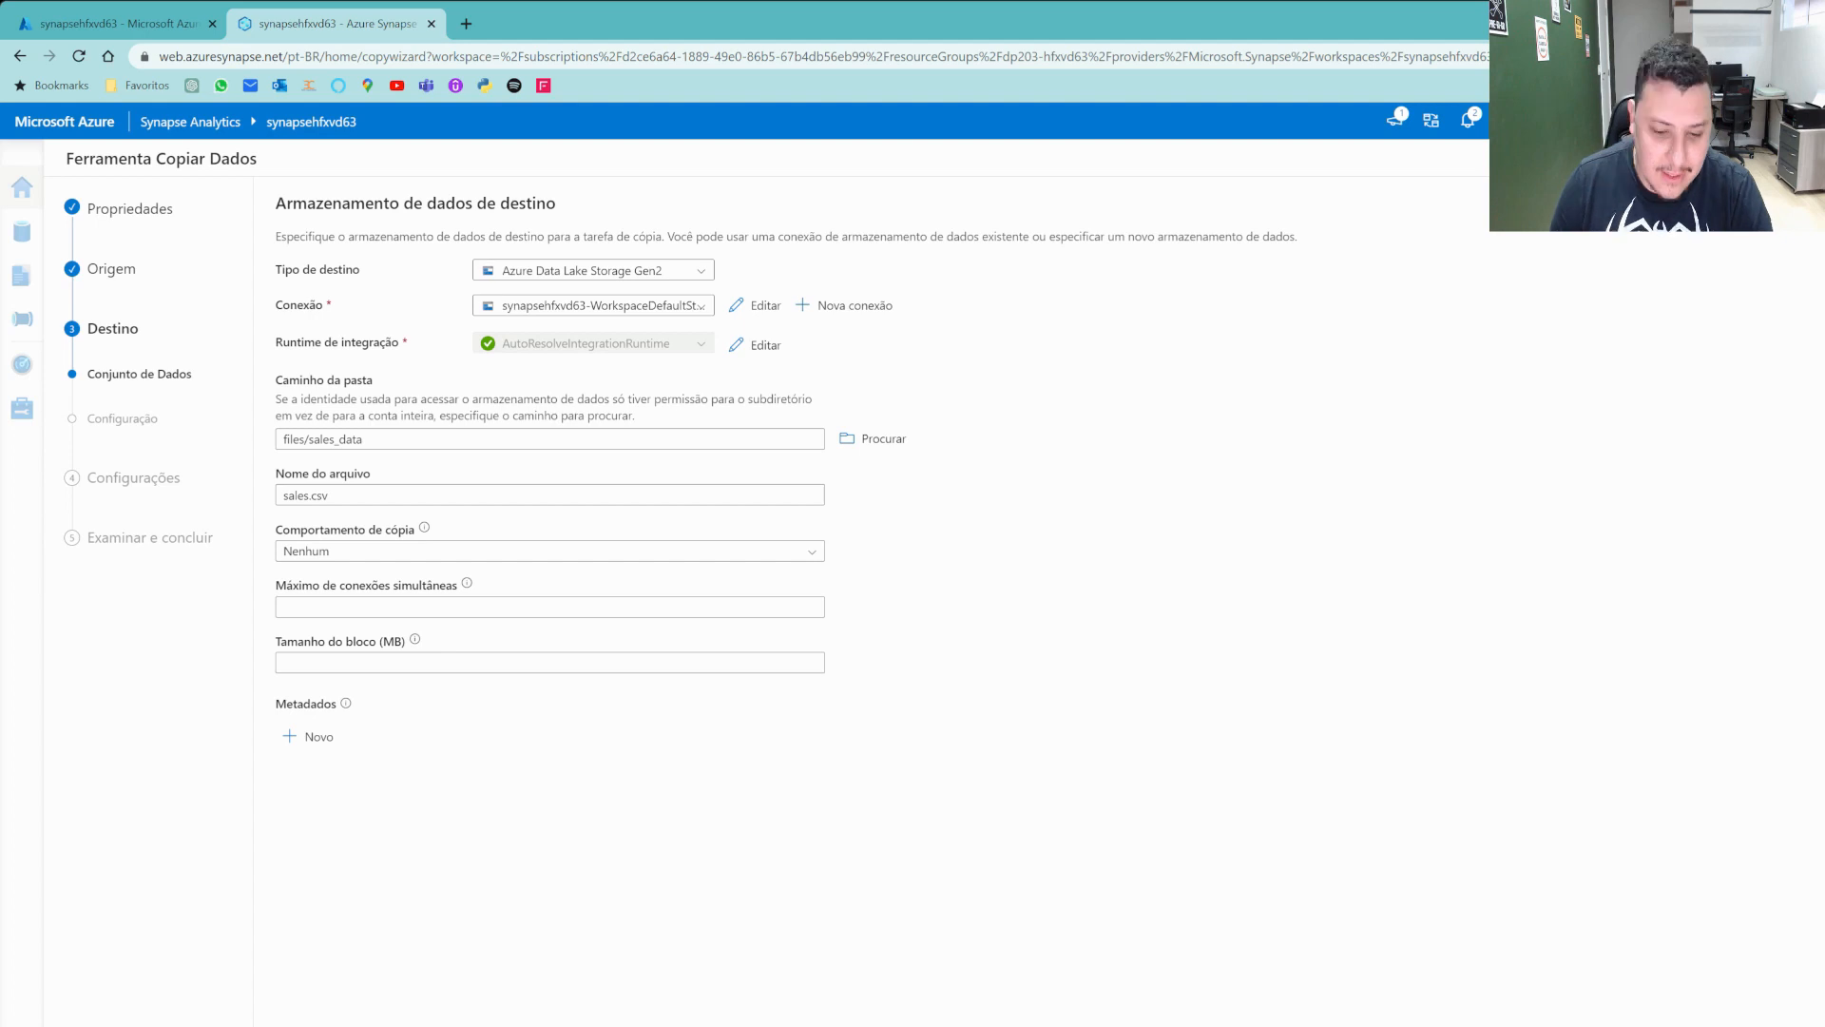
Proceed with the sales.csv target and set its row delimiter to line feed (Alimentação de linha (\n)) with a header added to the file.
{"action": "left_click", "coordinate": [416, 1025]}
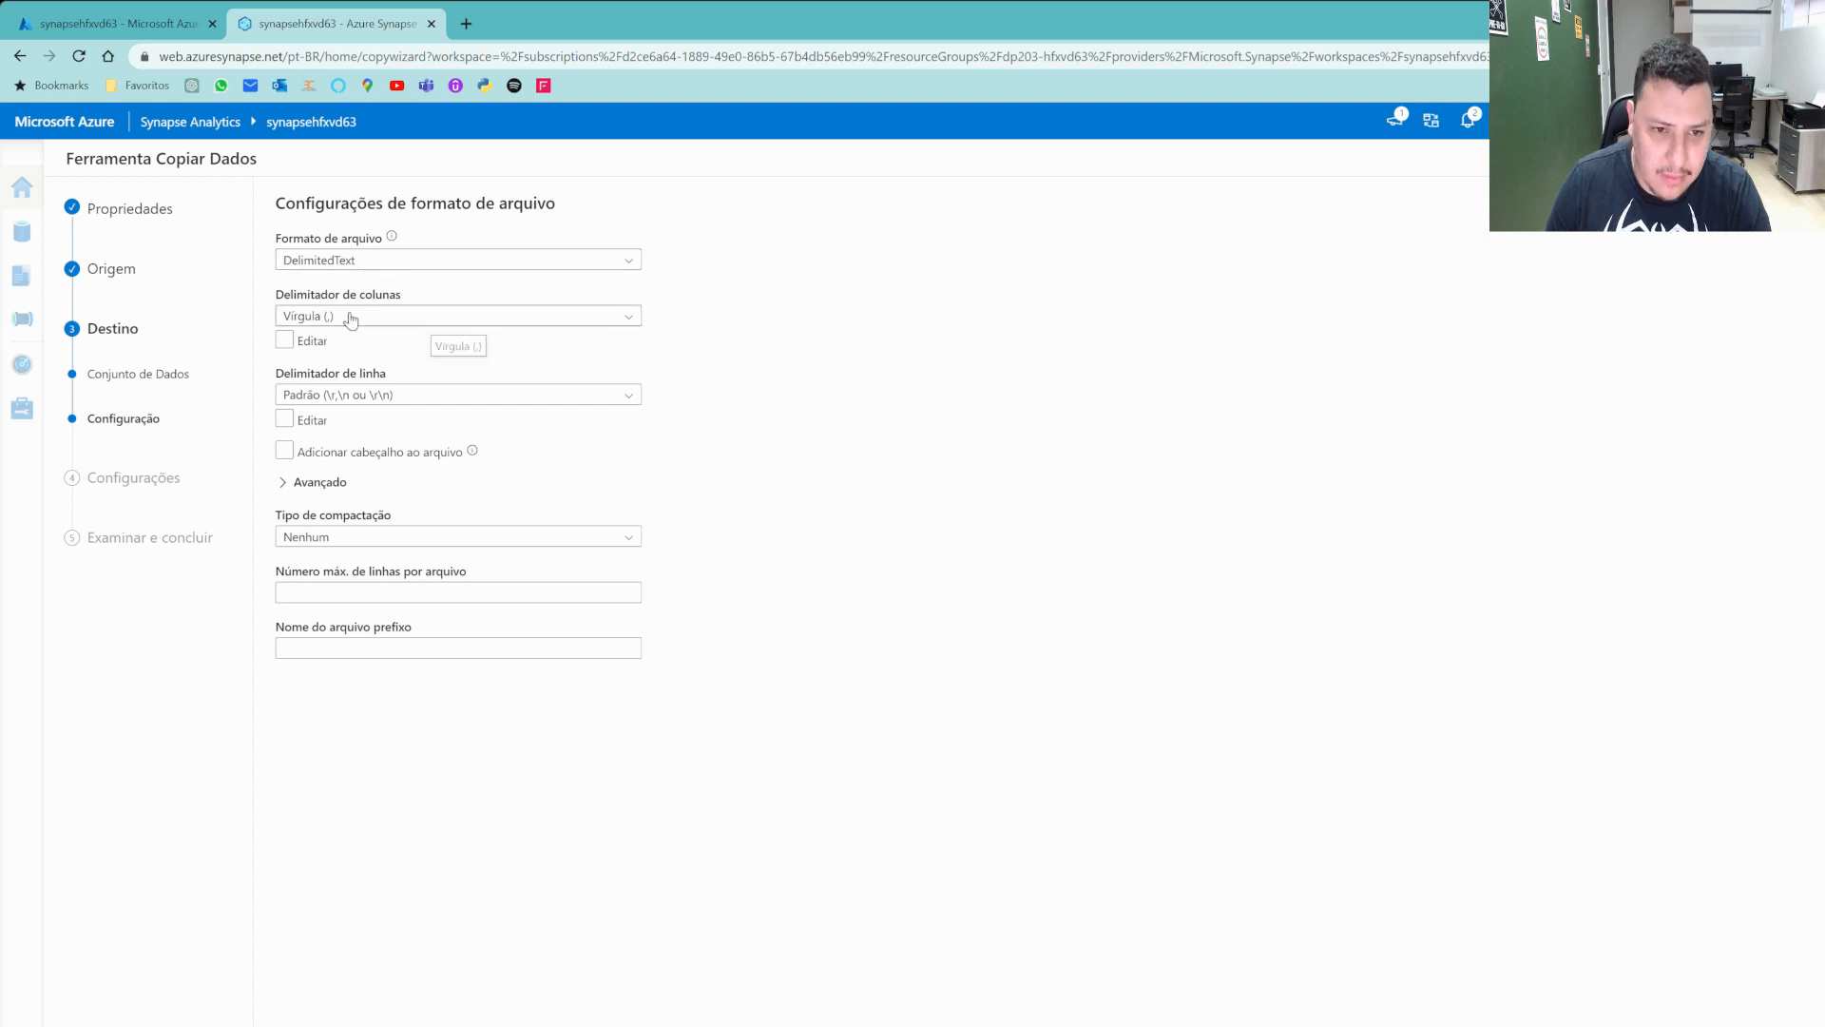
{"action": "left_click", "coordinate": [380, 394]}
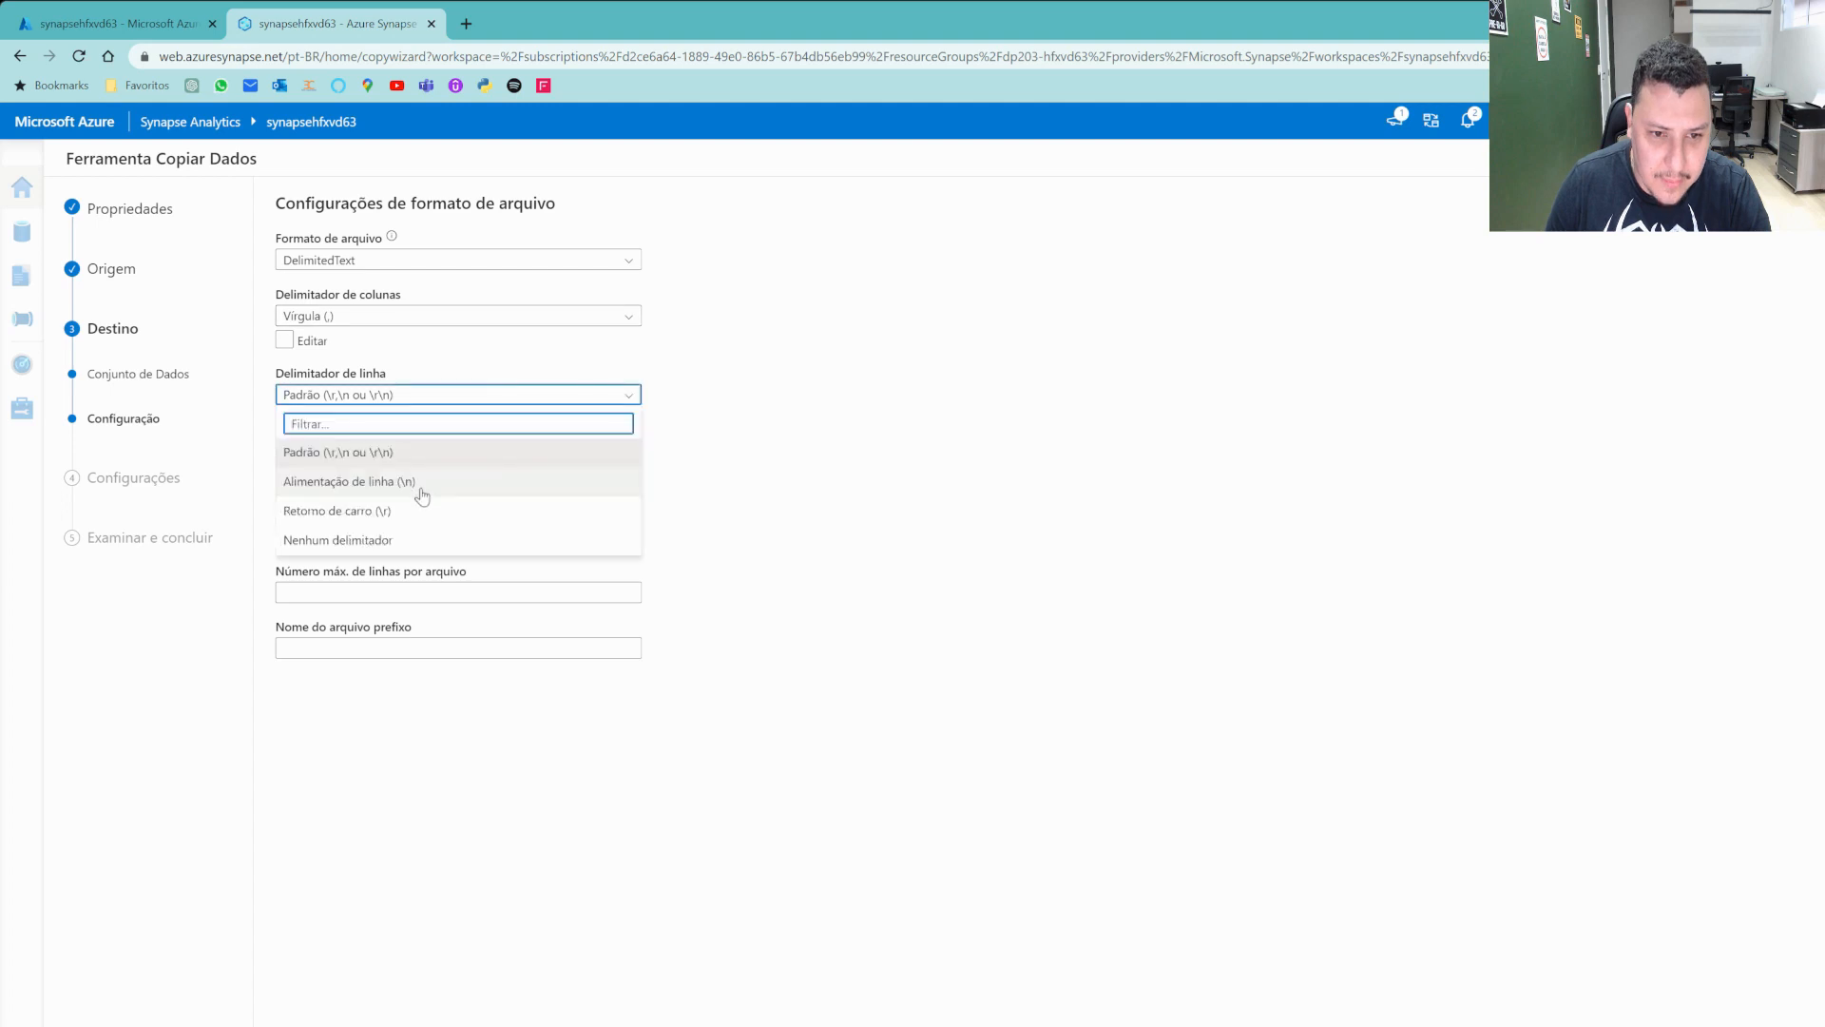
{"action": "left_click", "coordinate": [422, 485]}
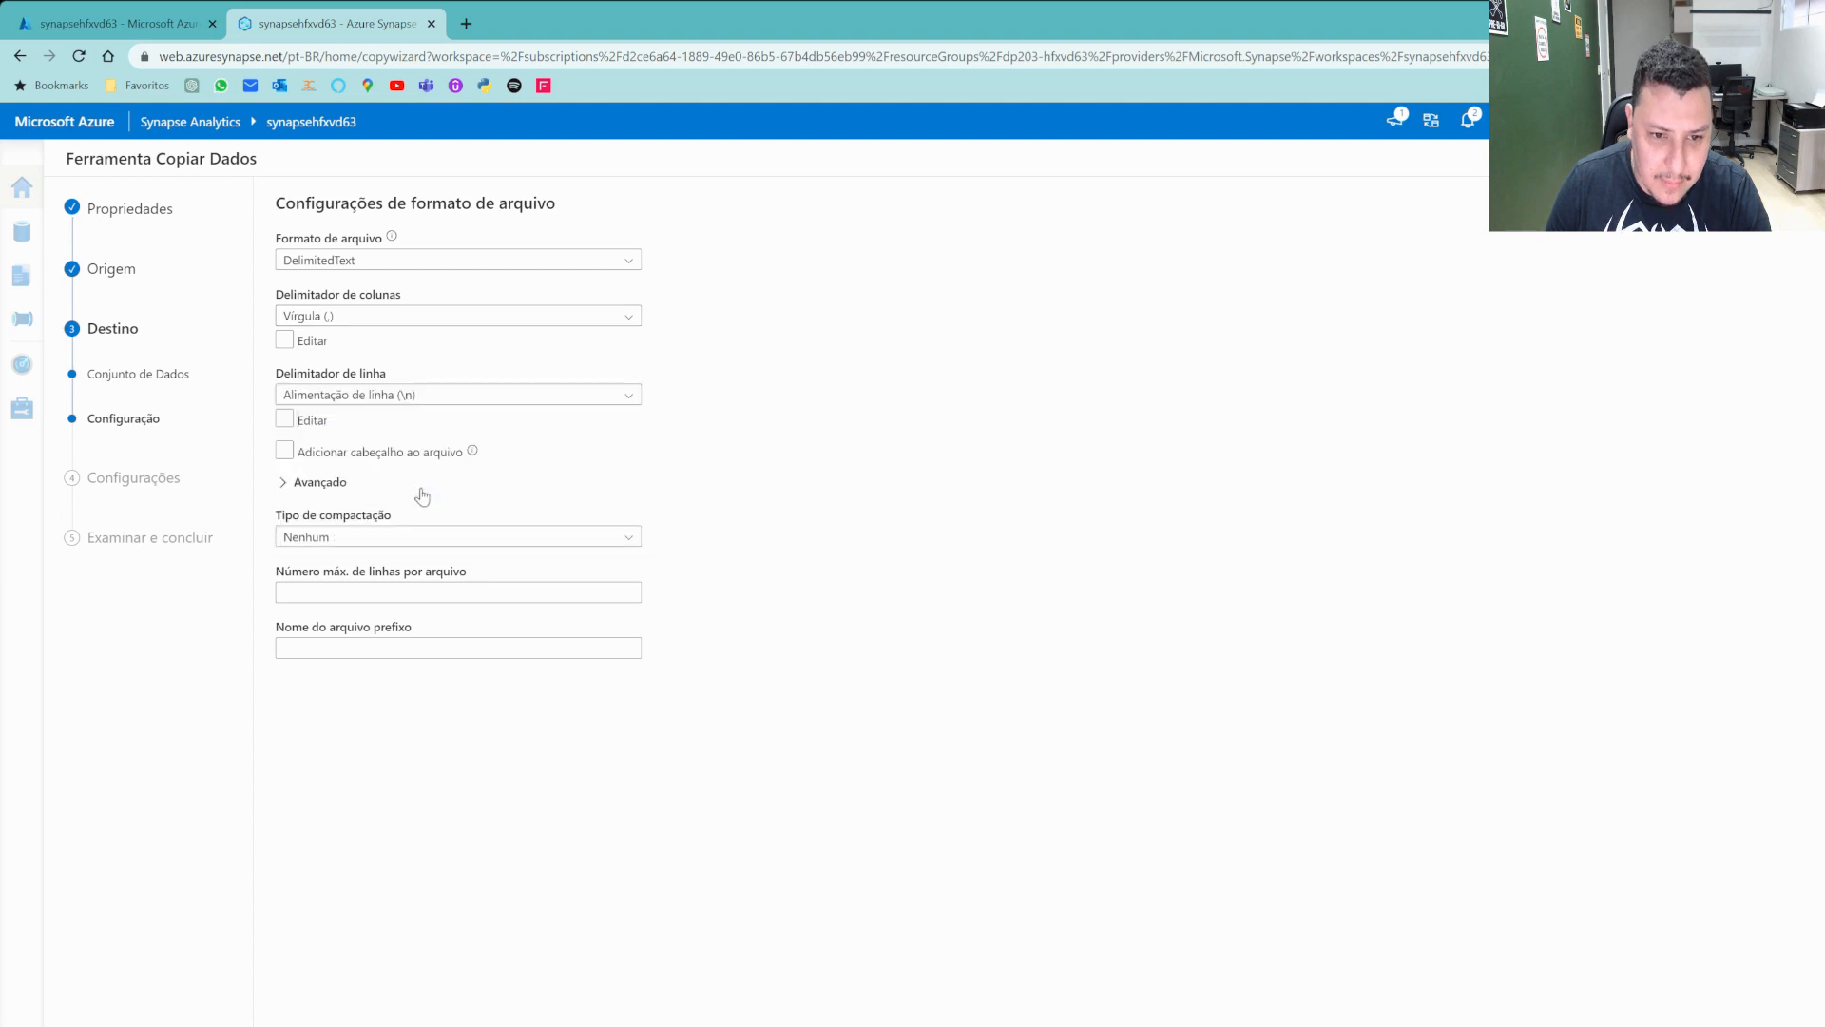
{"action": "left_click", "coordinate": [324, 455]}
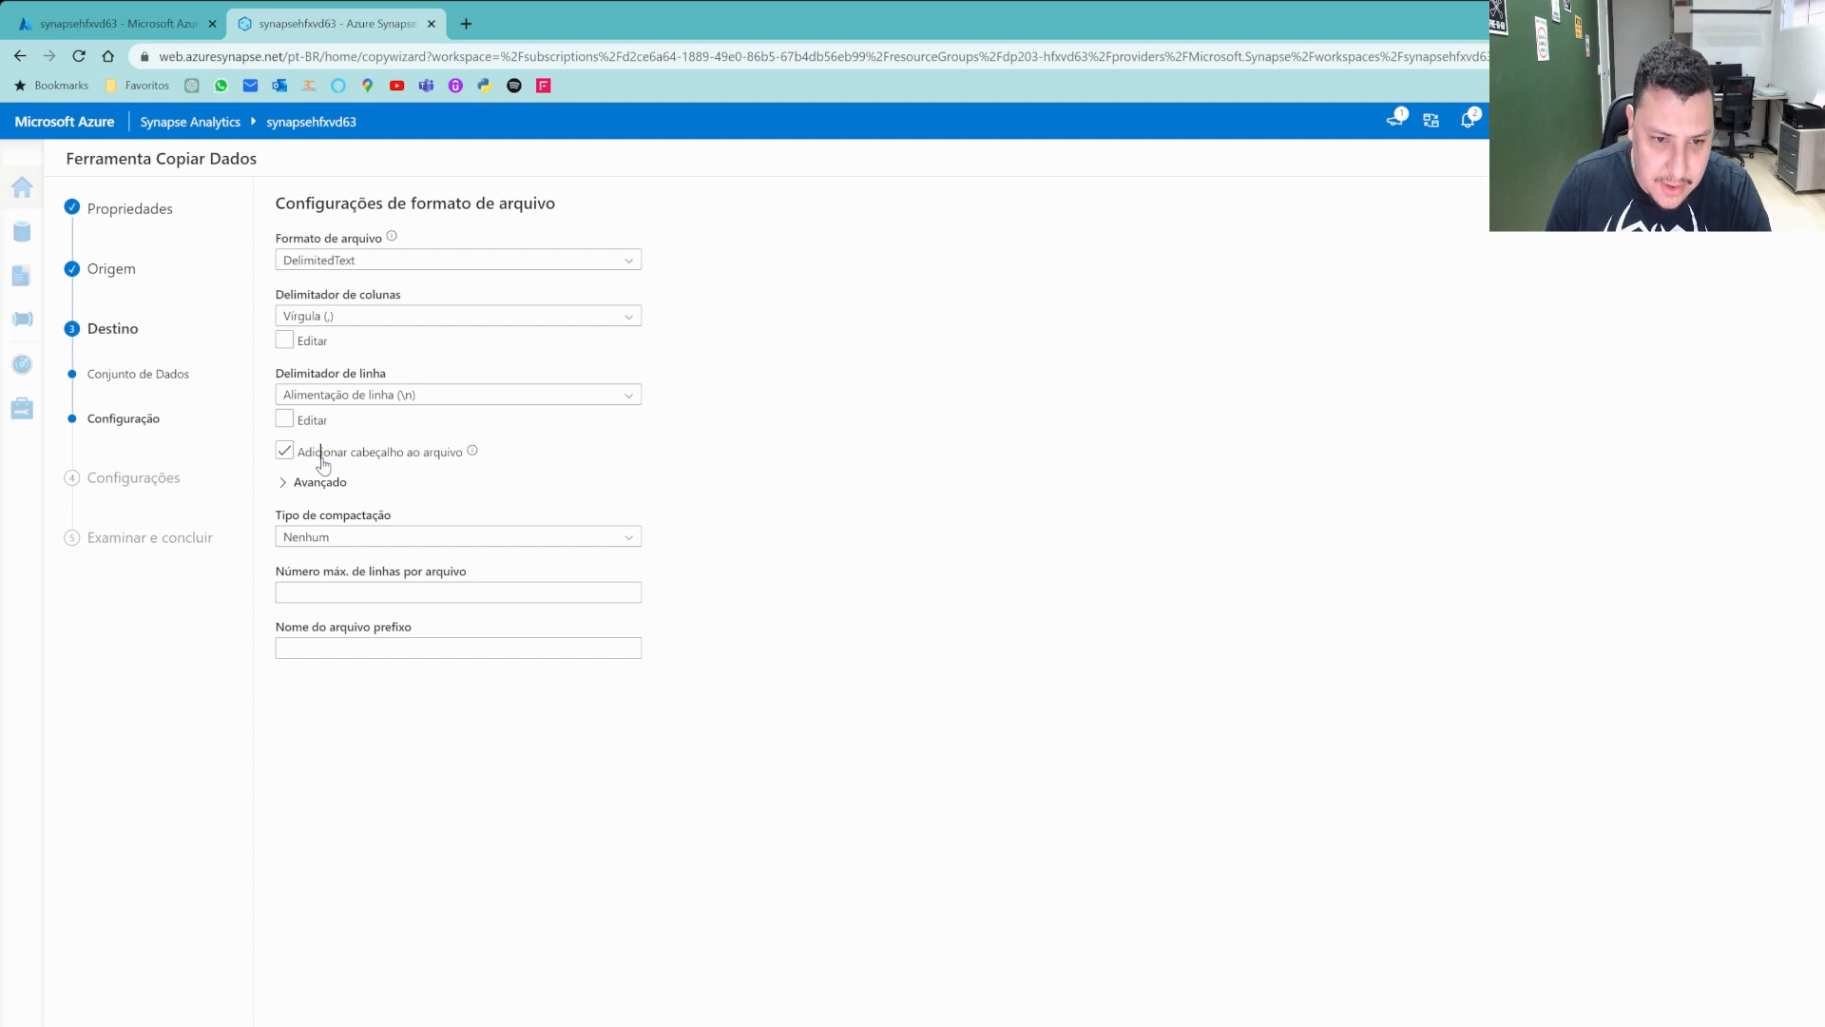
{"action": "left_click", "coordinate": [322, 458]}
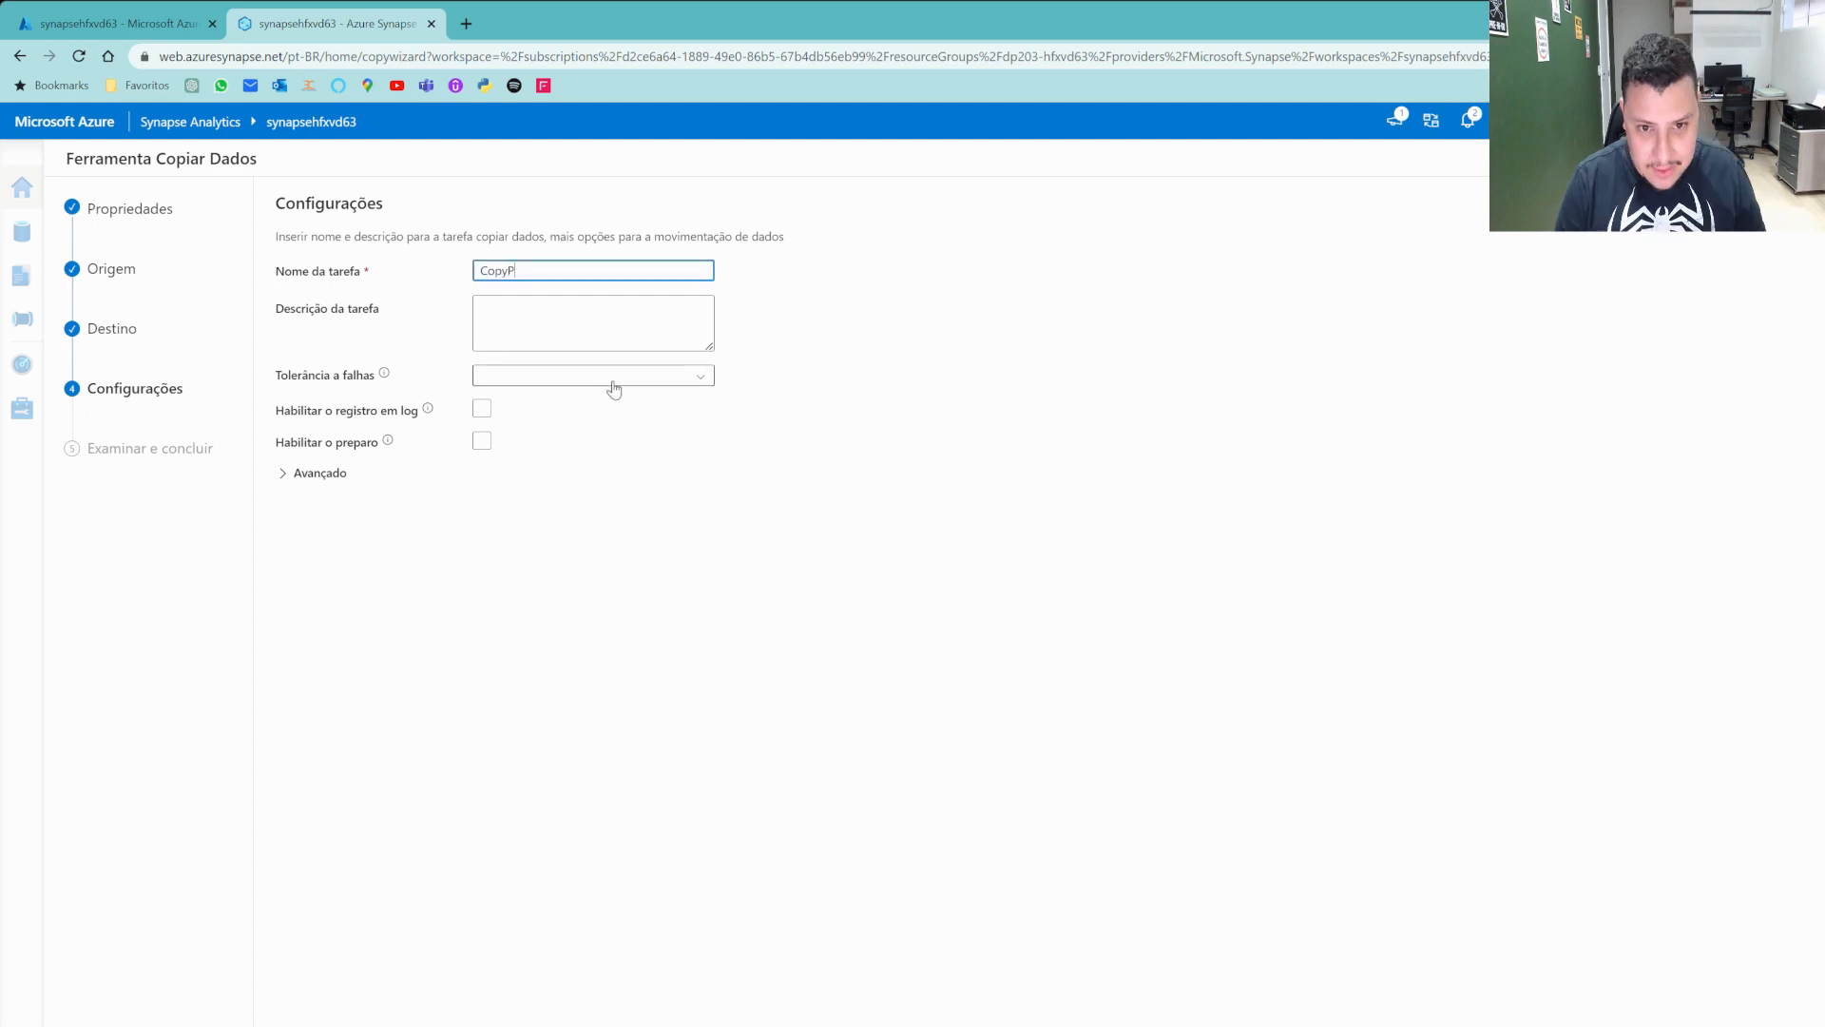
Name the copy task CopyPipelineProdutos and give it the description "Copy products data".
{"action": "type", "text": "ip"}
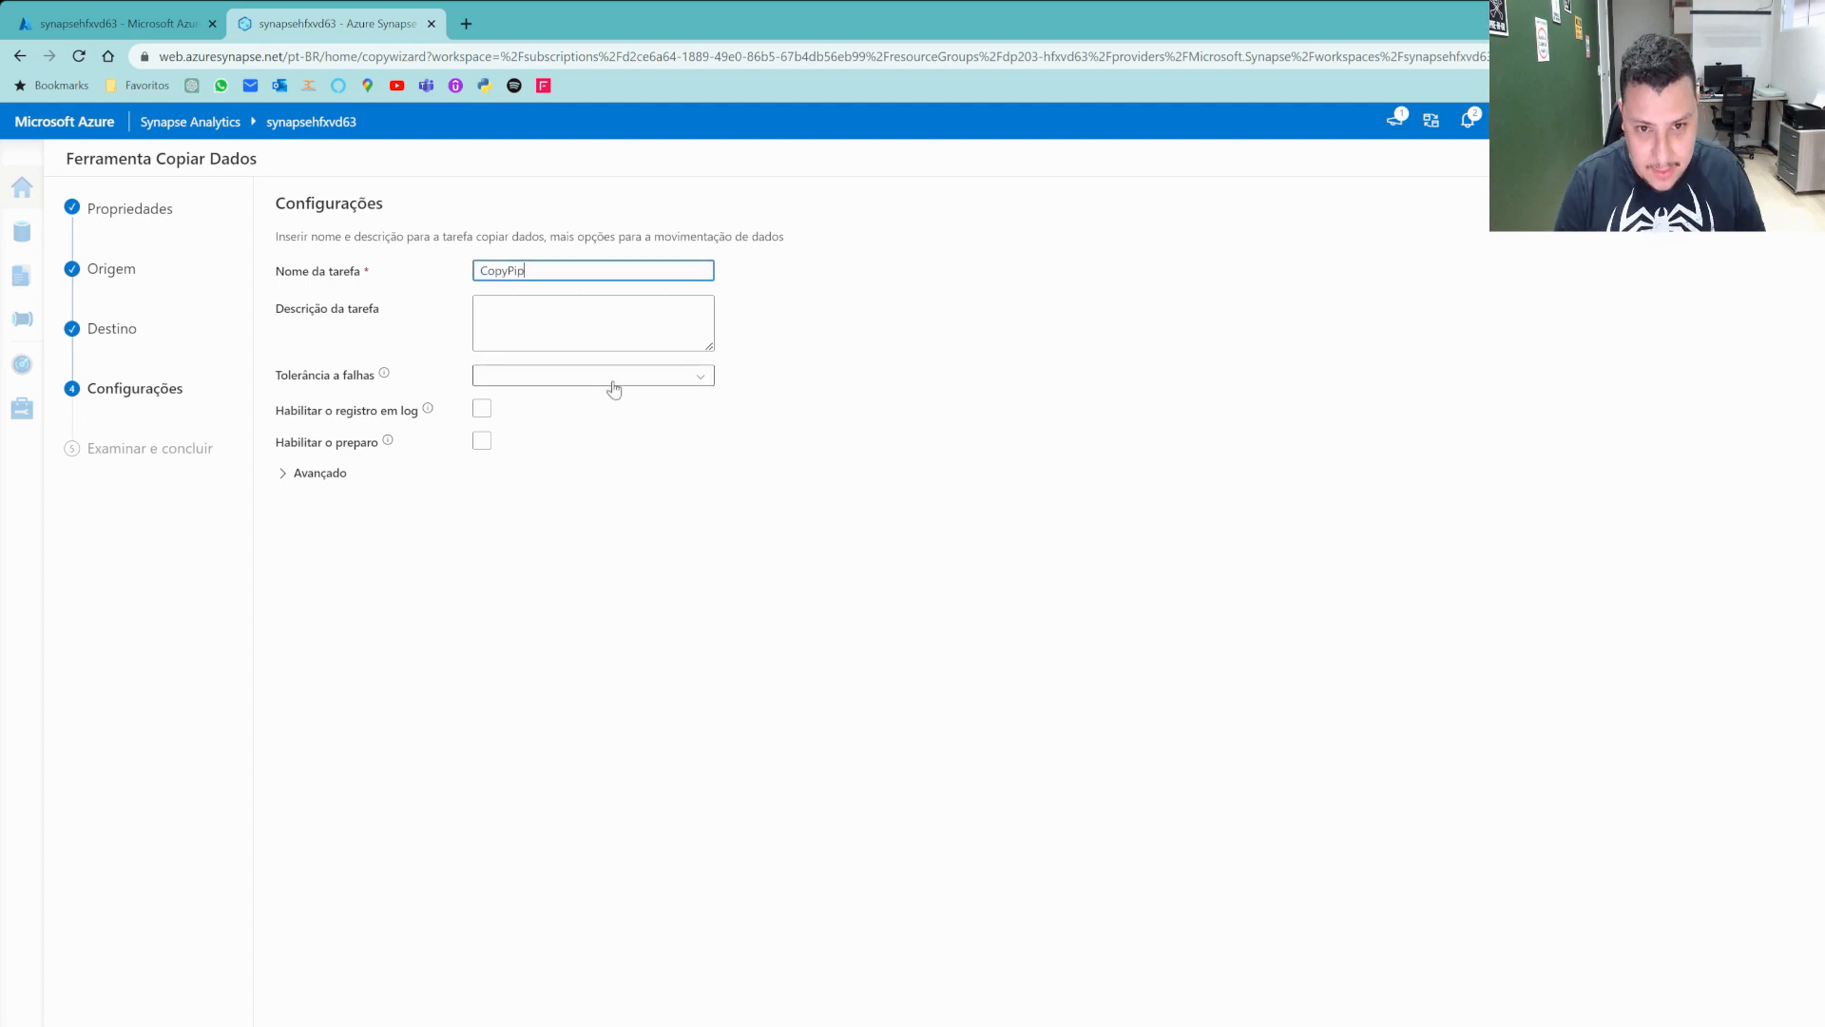
{"action": "type", "text": "elineProdutos"}
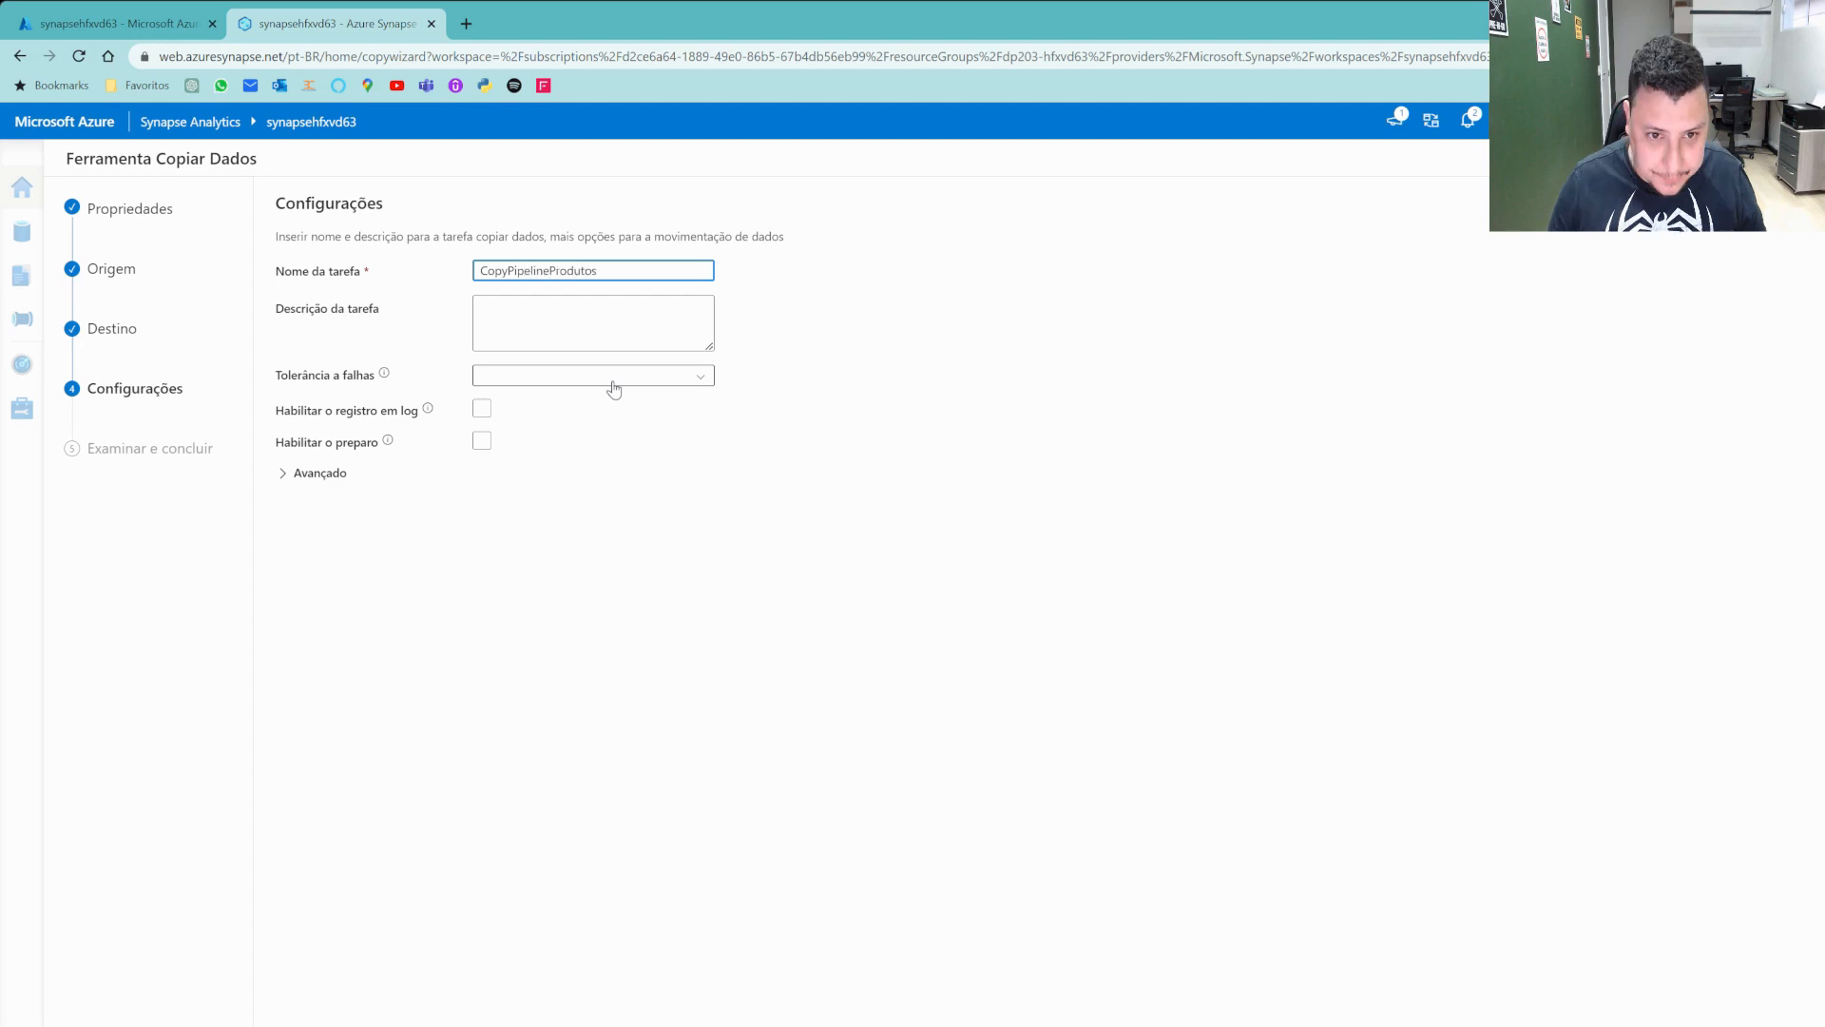
{"action": "left_click", "coordinate": [631, 316]}
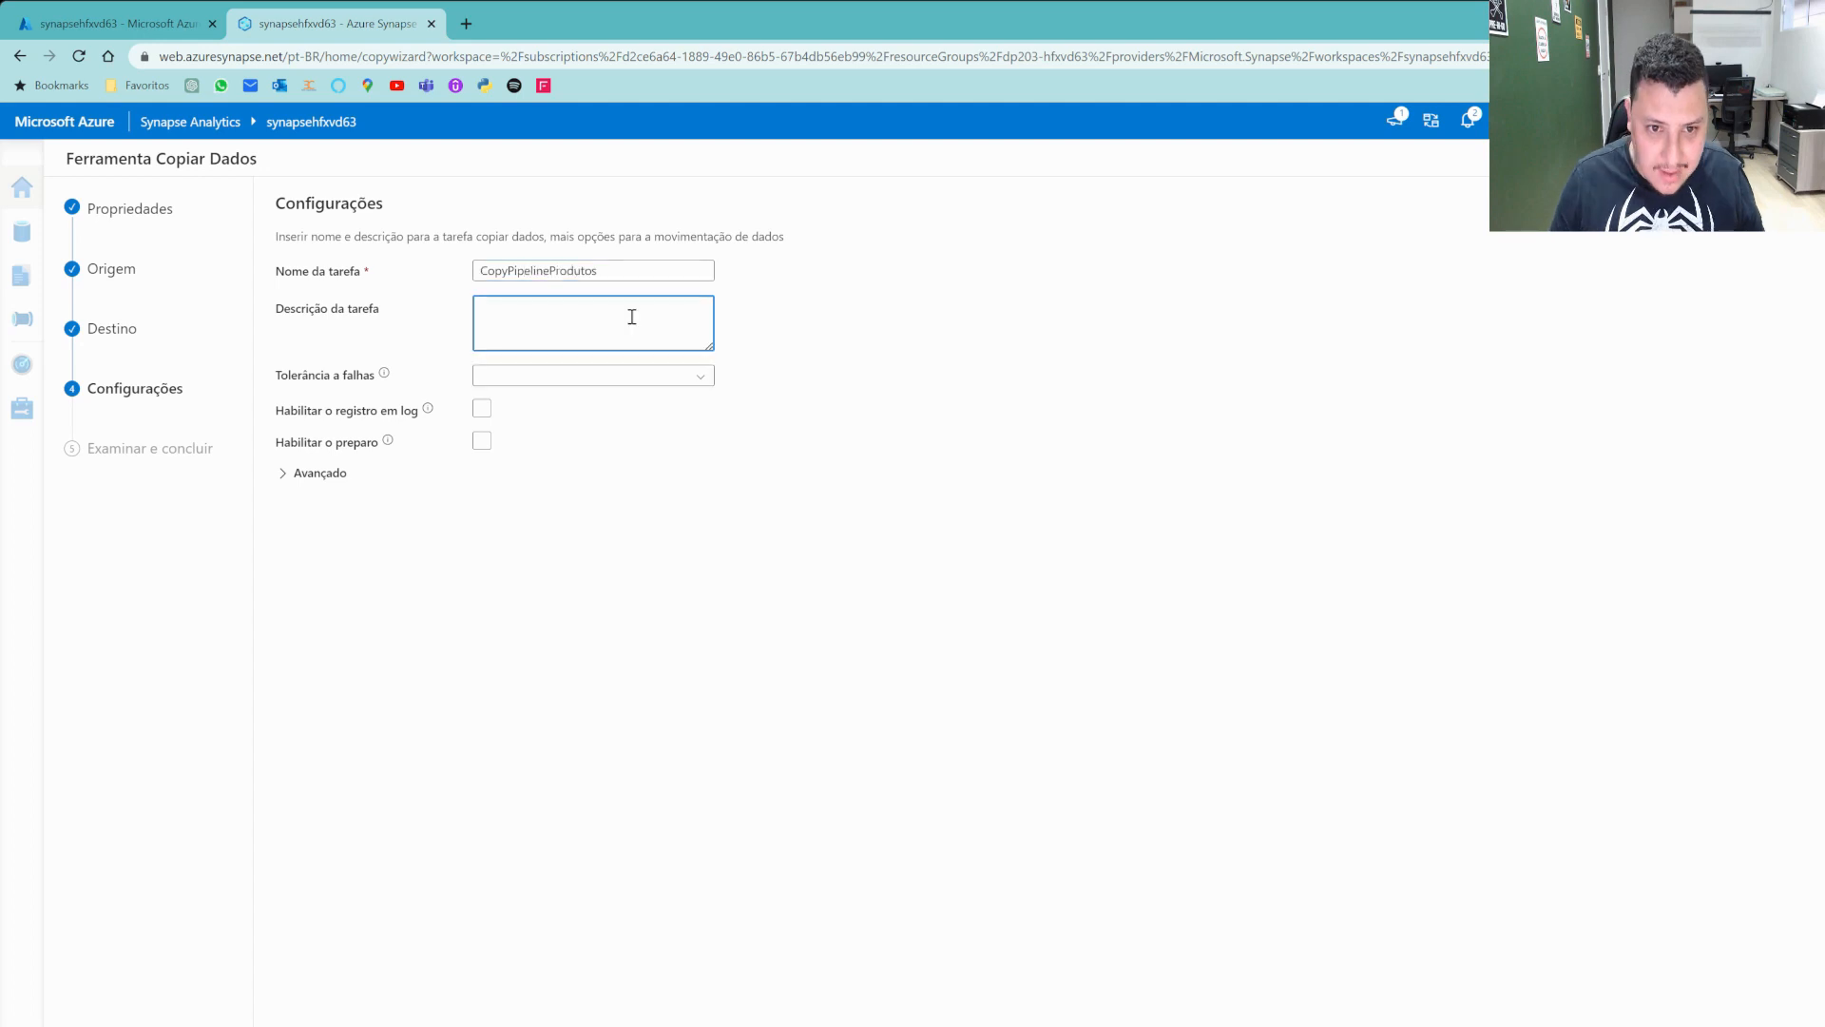
{"action": "left_click", "coordinate": [298, 300]}
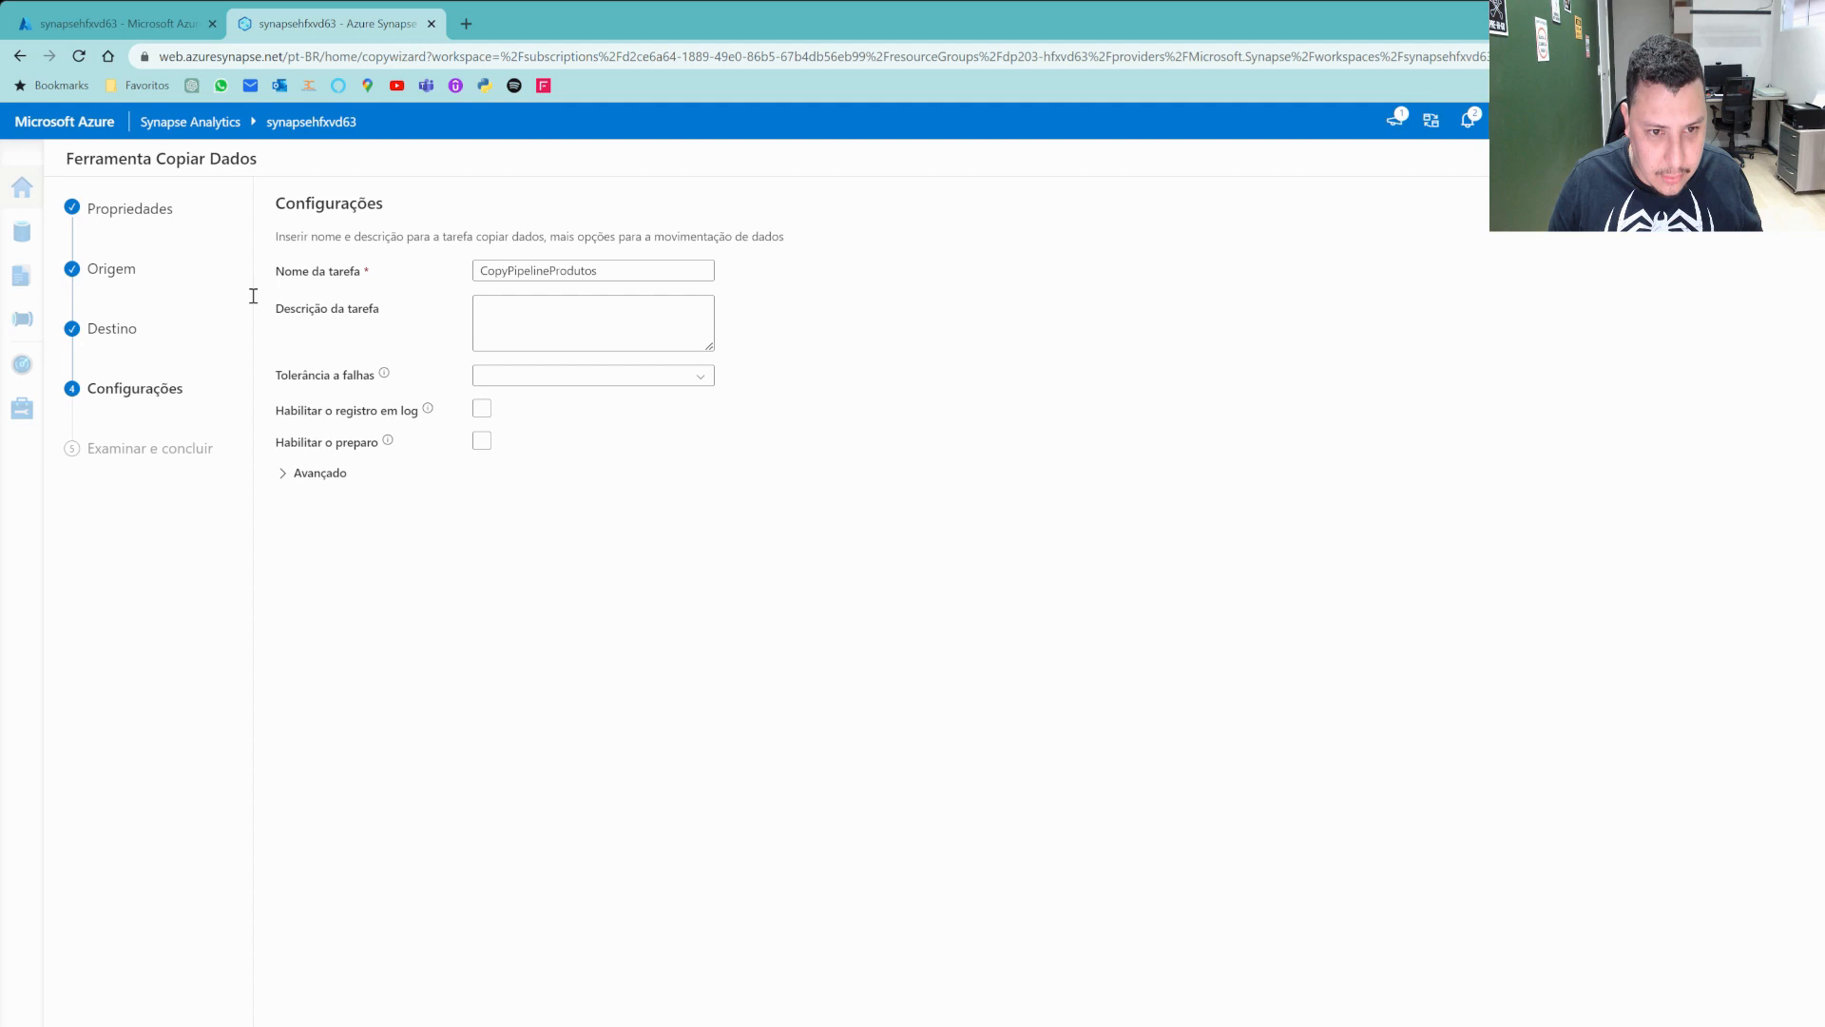
{"action": "left_click", "coordinate": [524, 335]}
{"action": "type", "text": "Copy products data"}
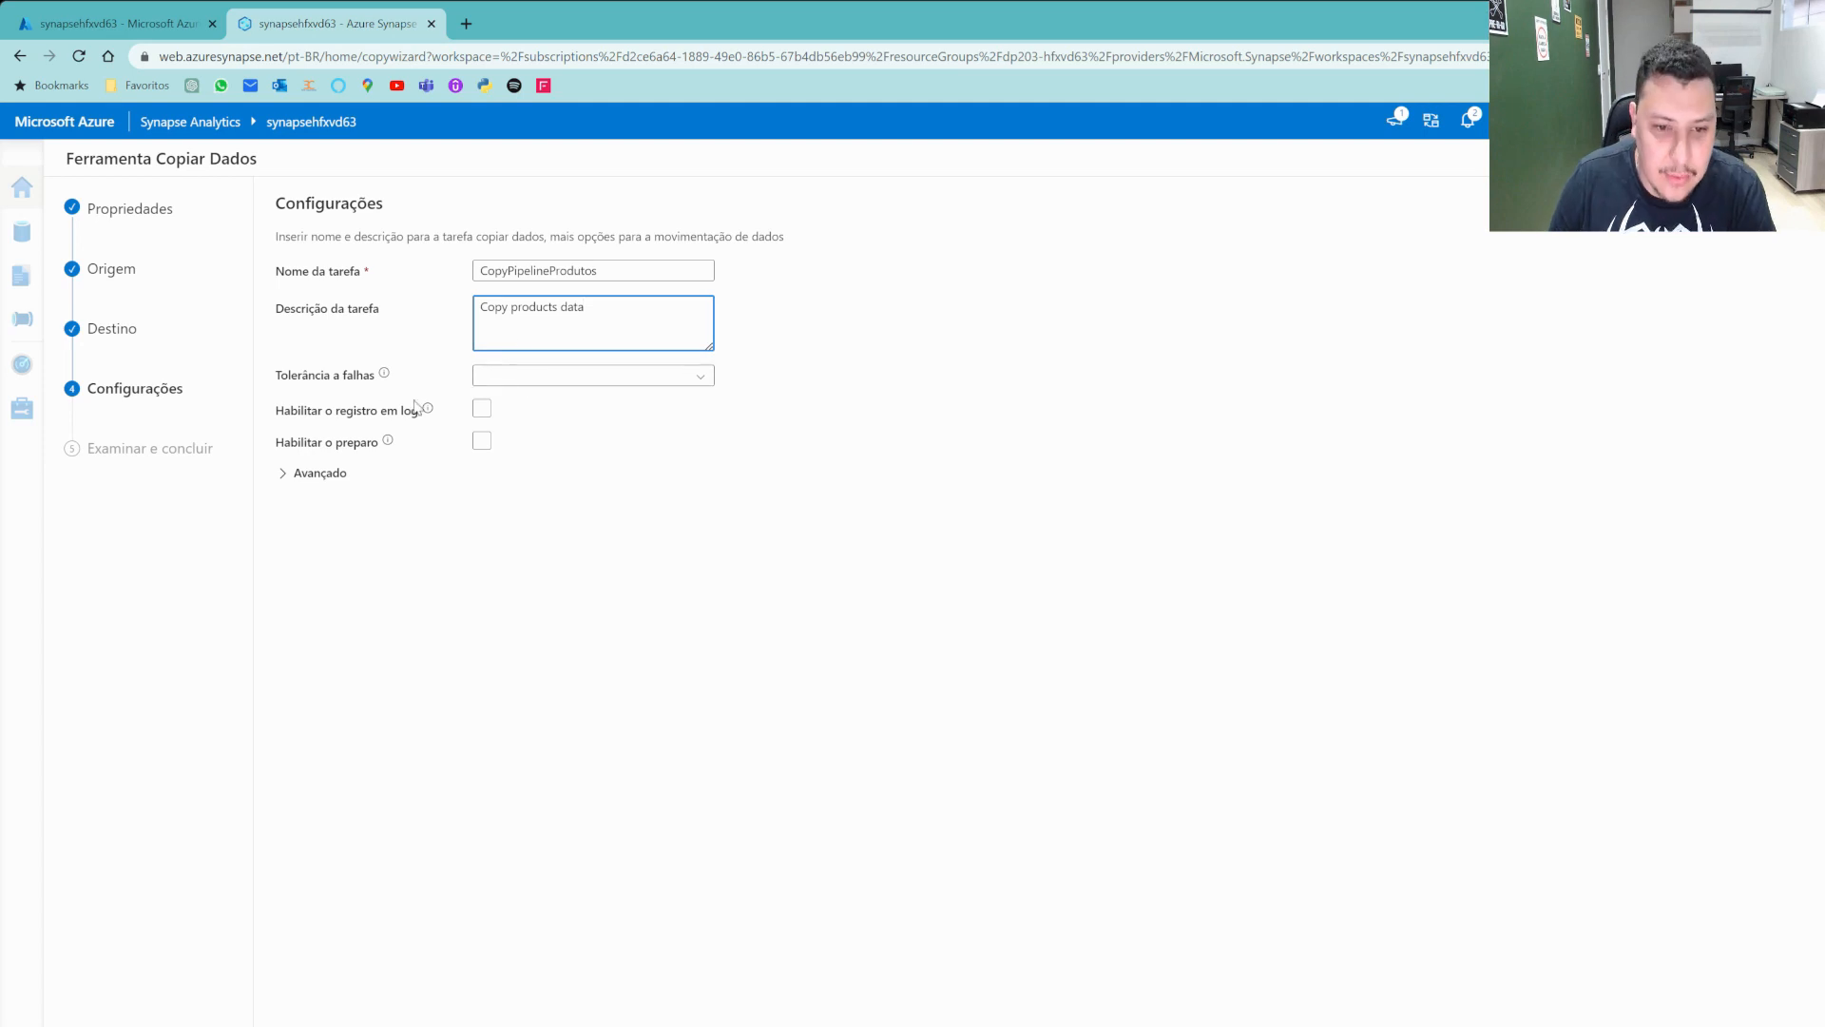
Review the copy task's advanced settings for the maximum data integration unit, its pricing note and the degree of copy parallelism.
{"action": "left_click", "coordinate": [333, 476]}
{"action": "left_click", "coordinate": [335, 481]}
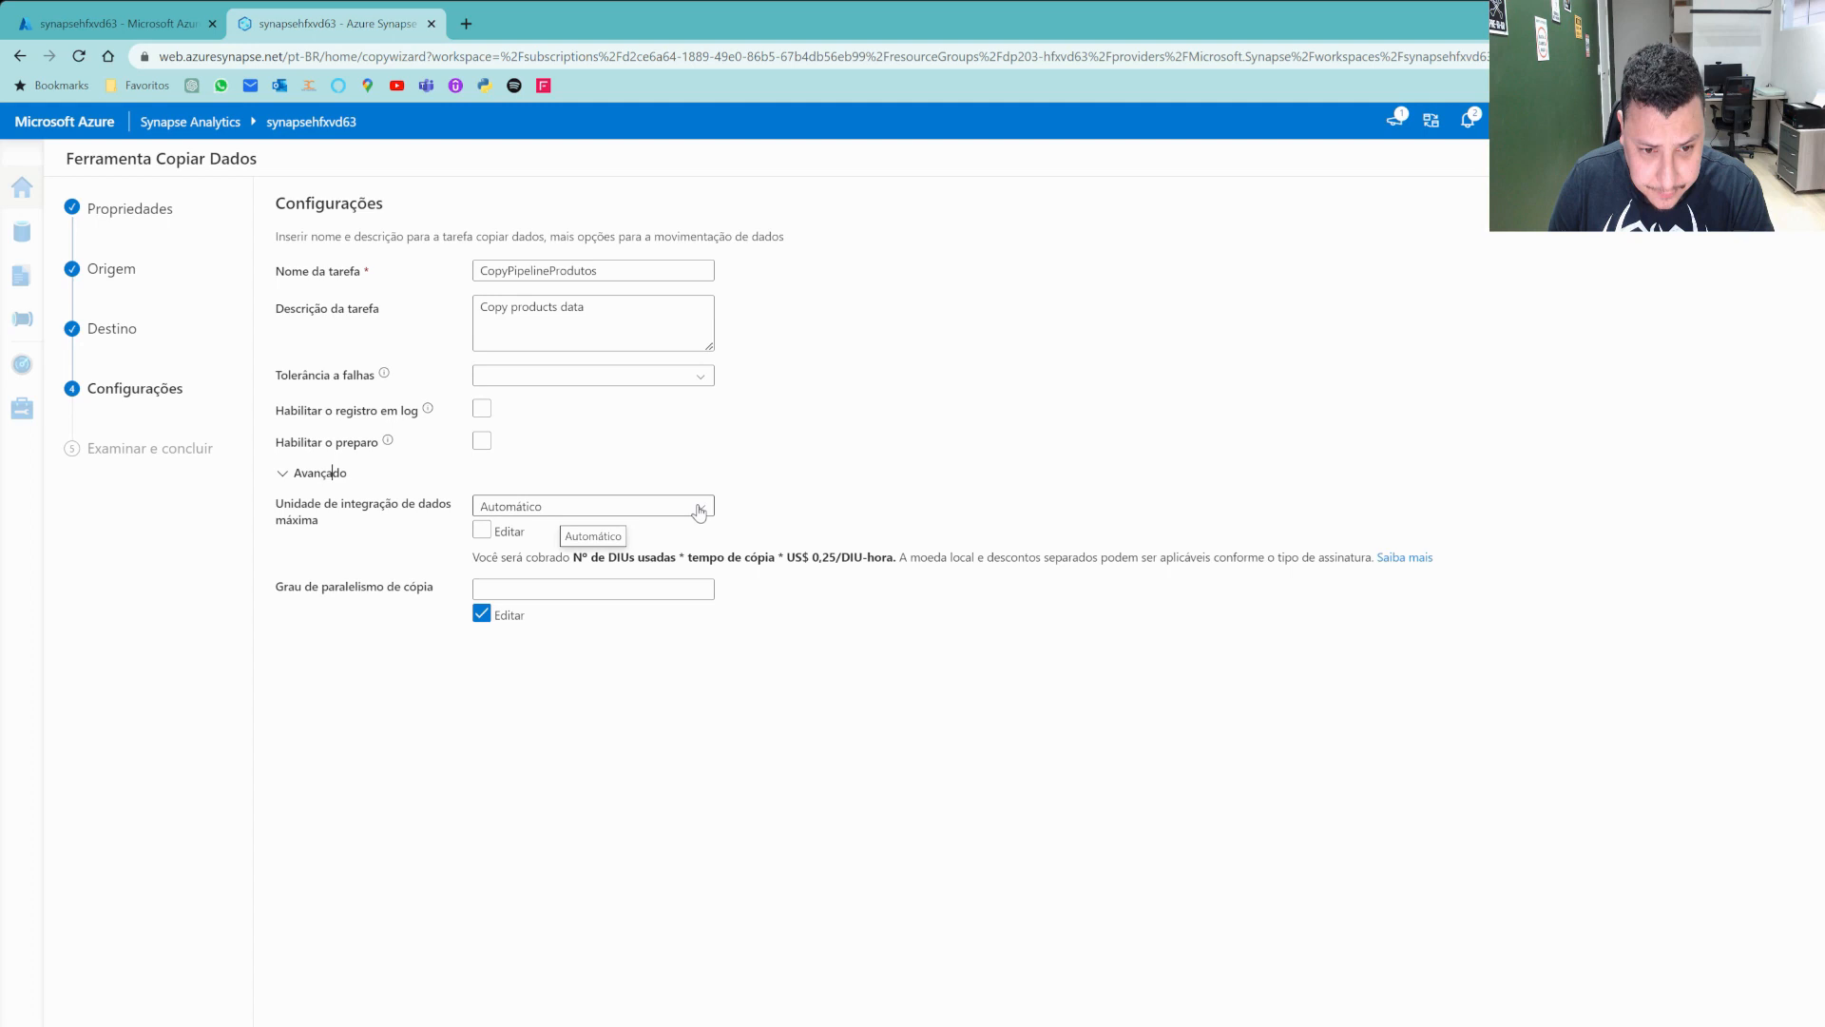
{"action": "left_click_drag", "start_coordinate": [671, 523], "coordinate": [840, 549]}
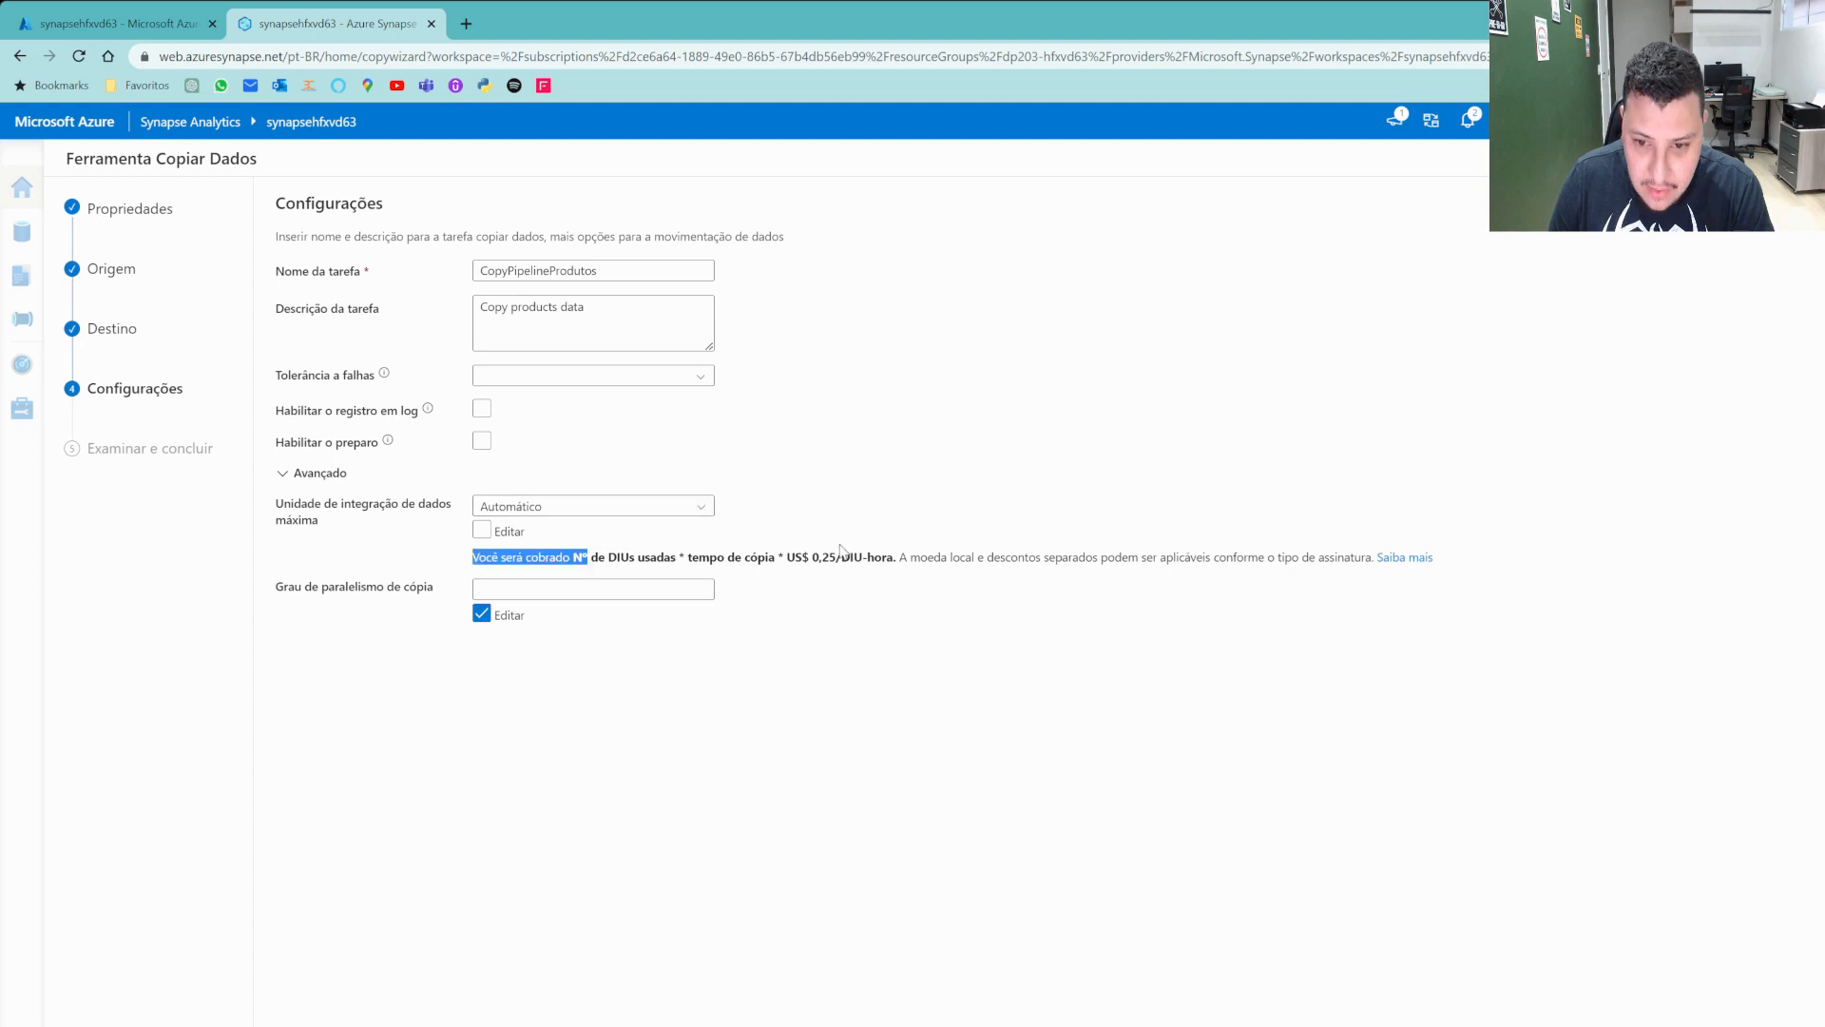
{"action": "left_click", "coordinate": [447, 597]}
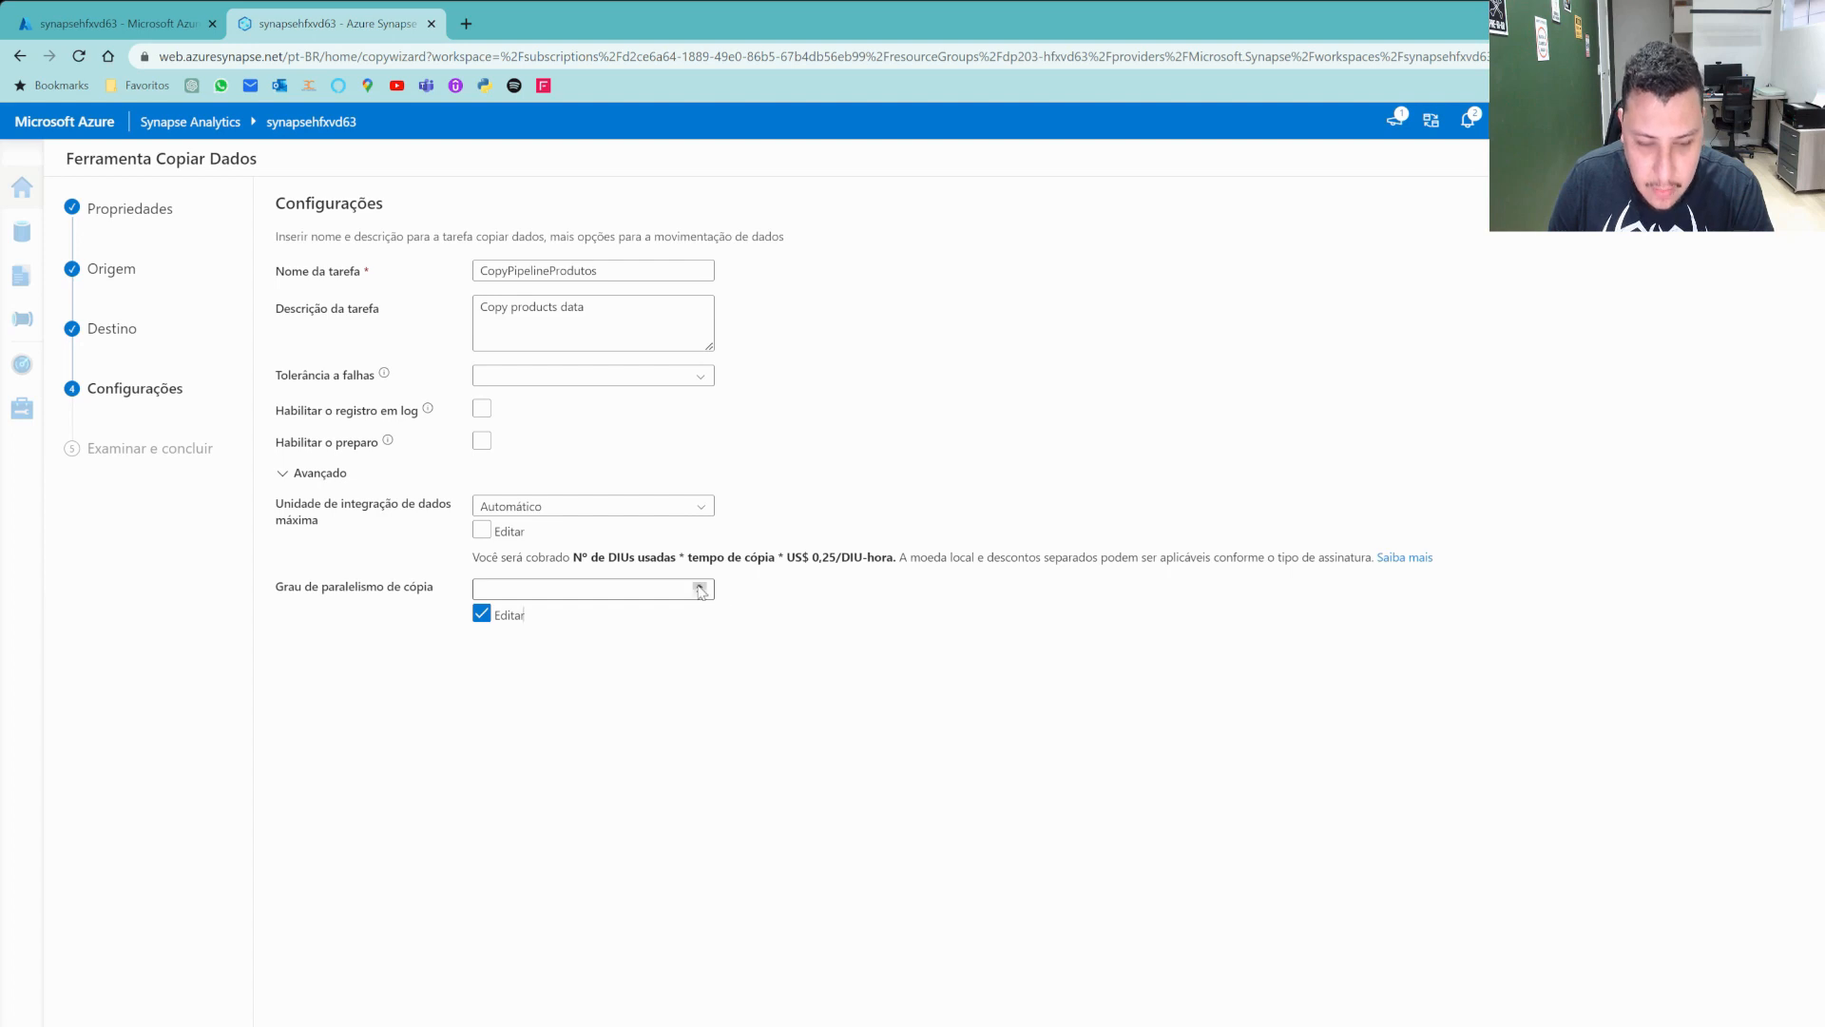
{"action": "left_click", "coordinate": [283, 474]}
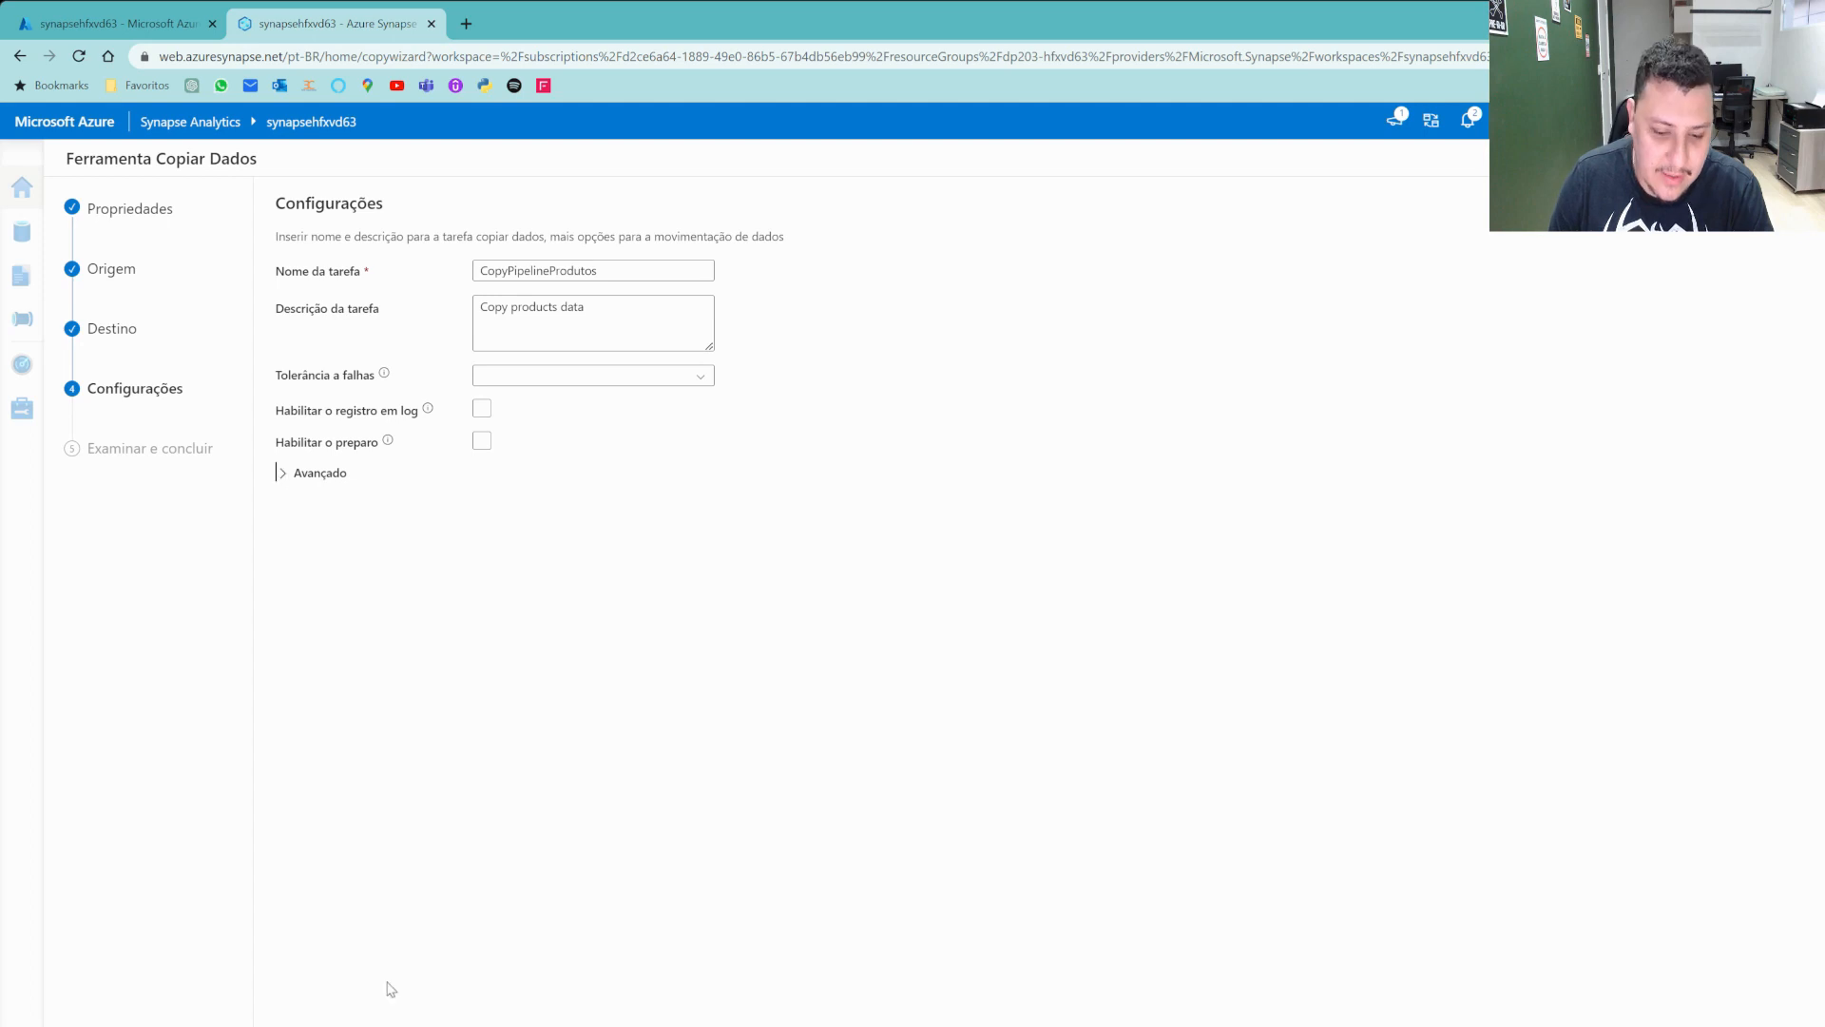
Proceed to the copy task's summary and review its properties, source, destination and copy settings.
{"action": "left_click", "coordinate": [392, 1022]}
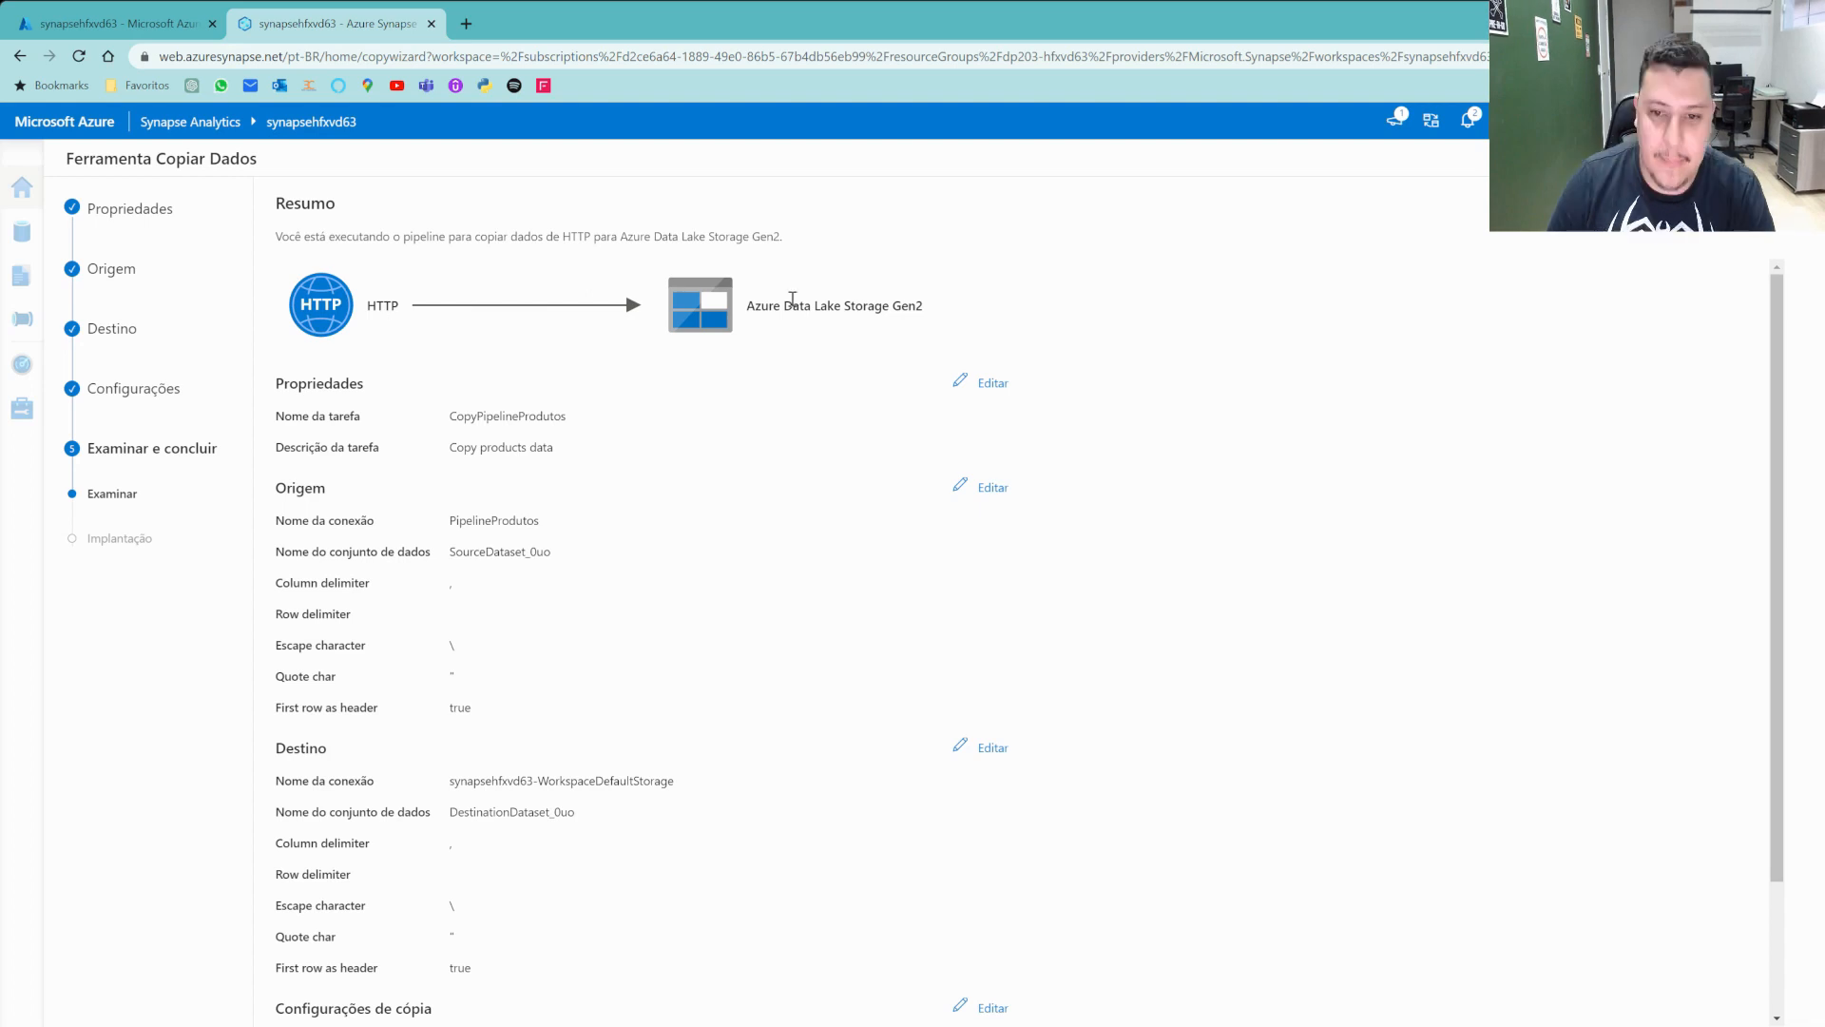
{"action": "scroll", "coordinate": [808, 375], "scroll_direction": "down", "scroll_amount": 2}
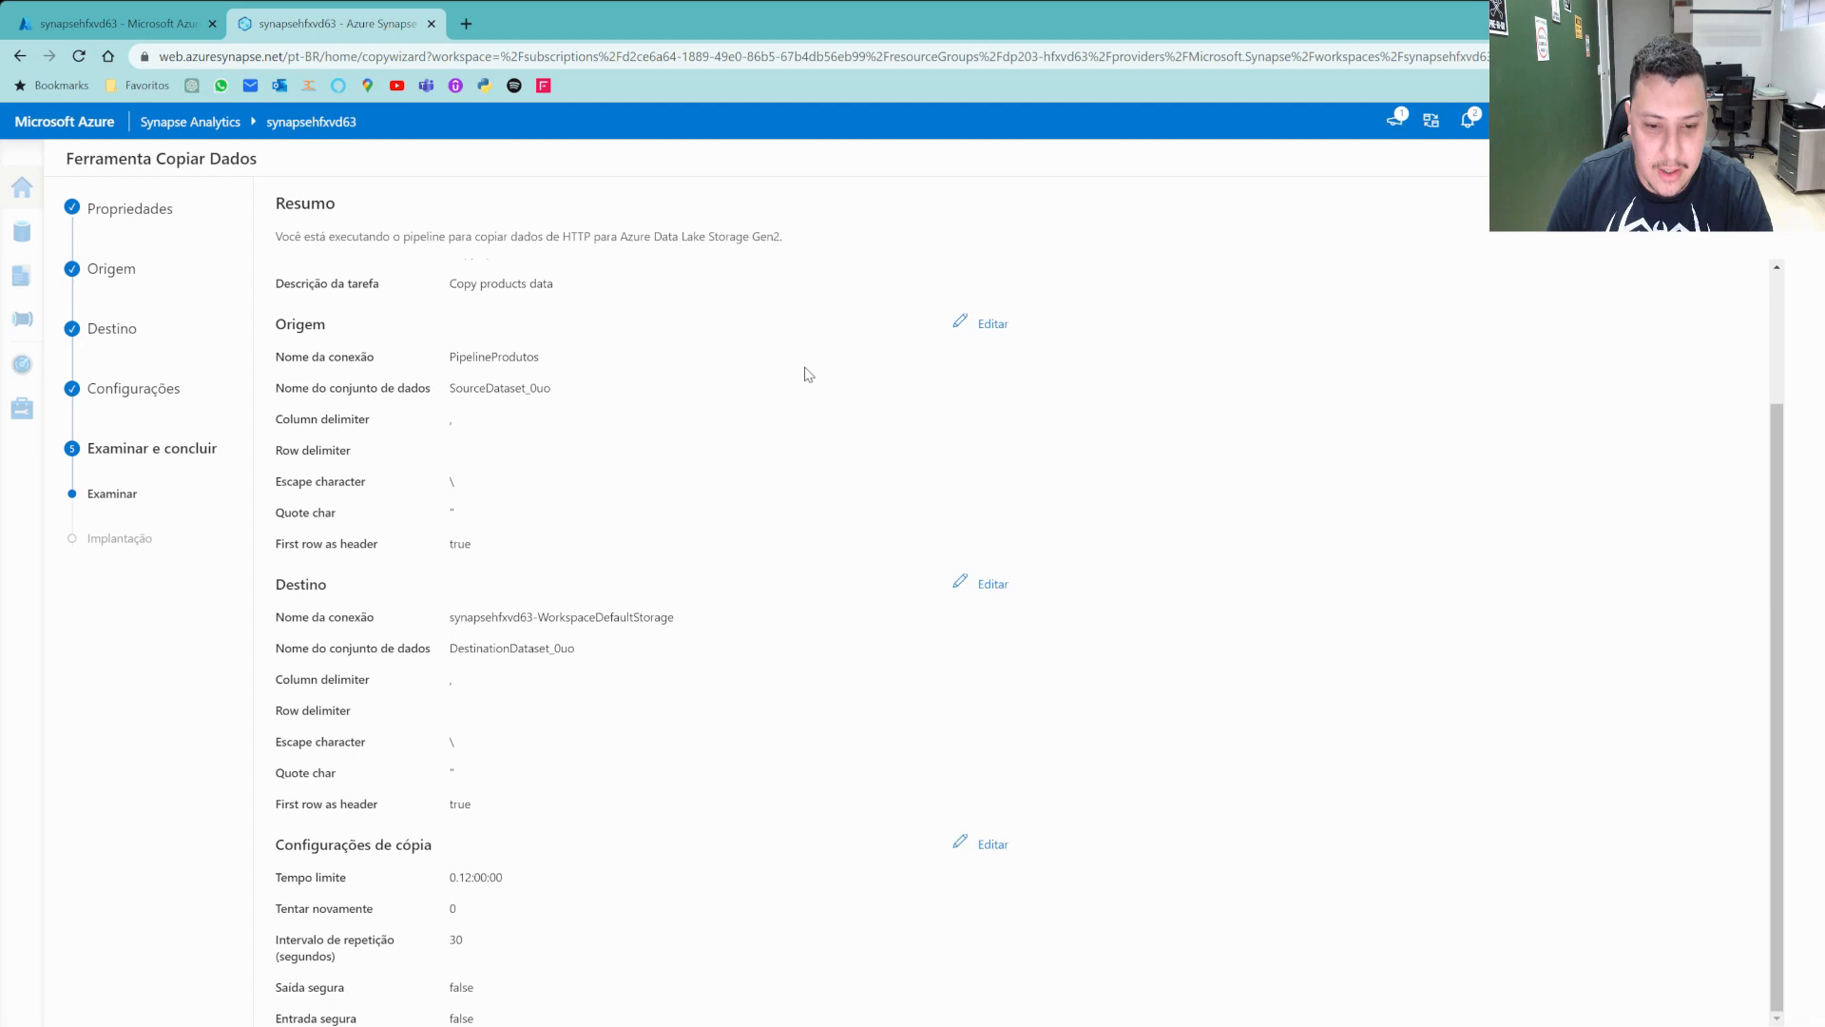
{"action": "scroll", "coordinate": [808, 375], "scroll_direction": "up", "scroll_amount": 3}
{"action": "scroll", "coordinate": [800, 374], "scroll_direction": "down", "scroll_amount": 2}
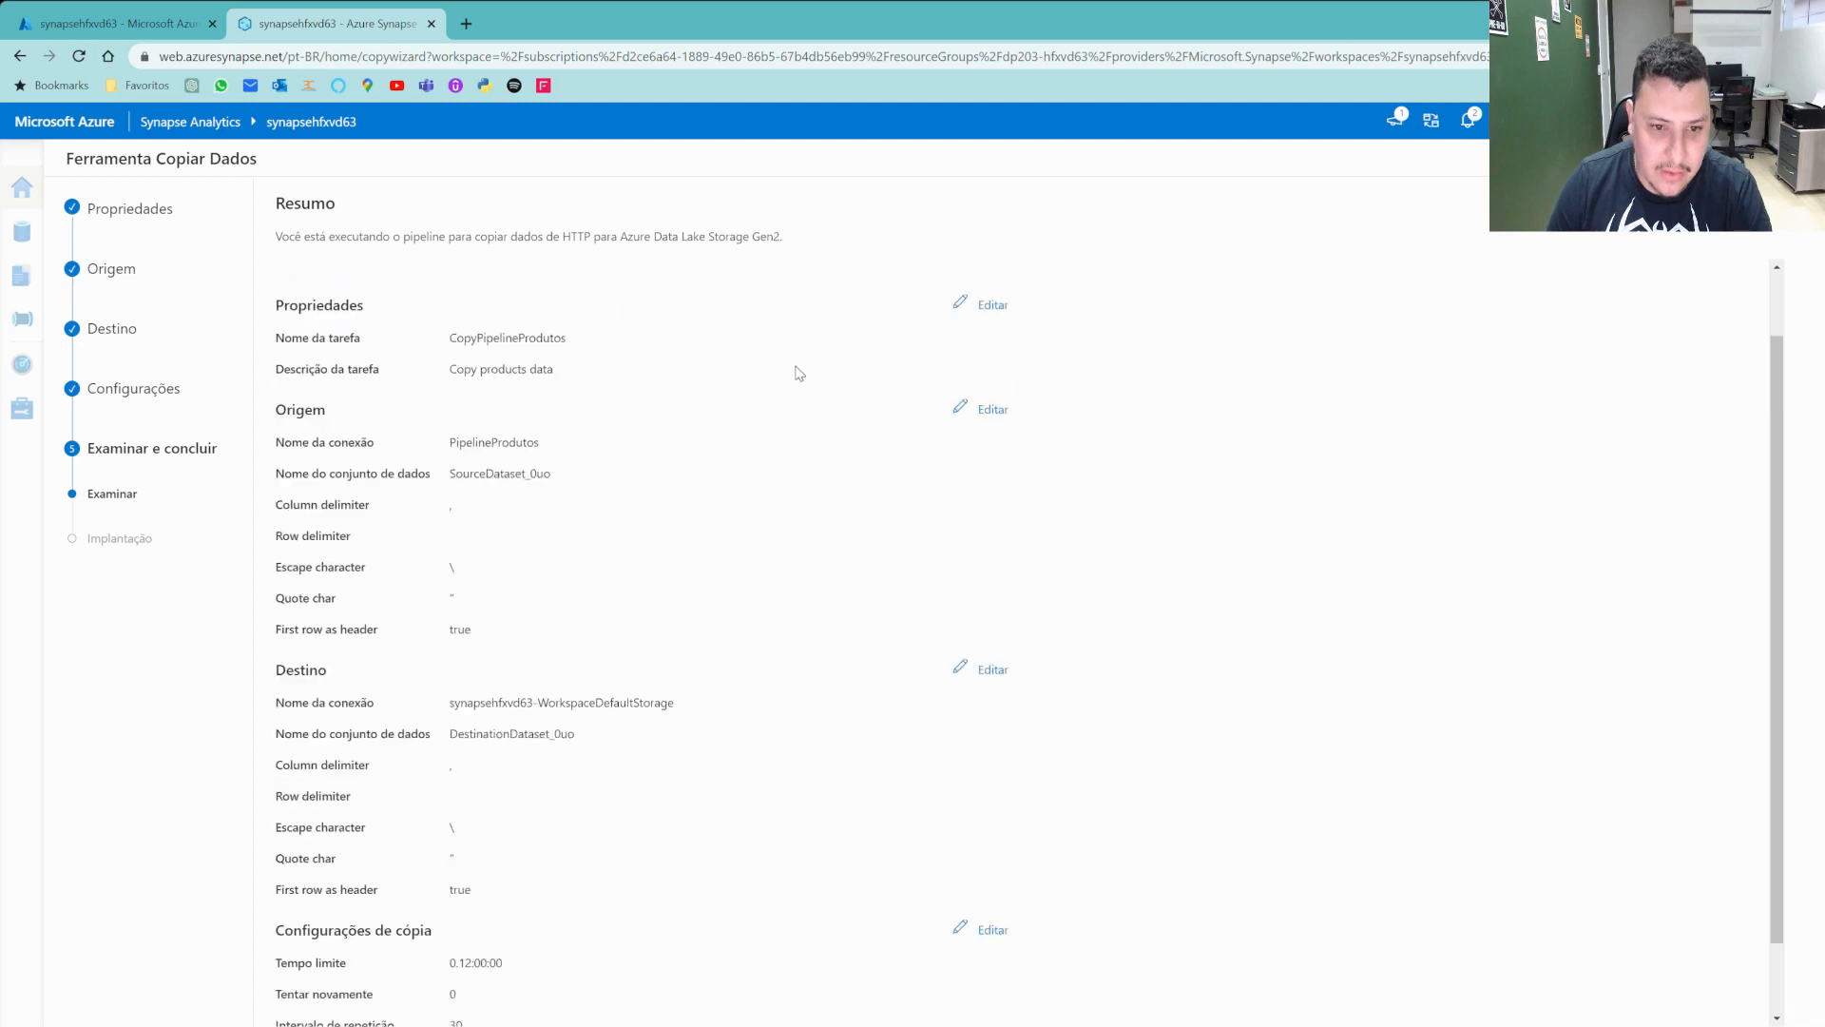
{"action": "scroll", "coordinate": [799, 374], "scroll_direction": "up", "scroll_amount": 1}
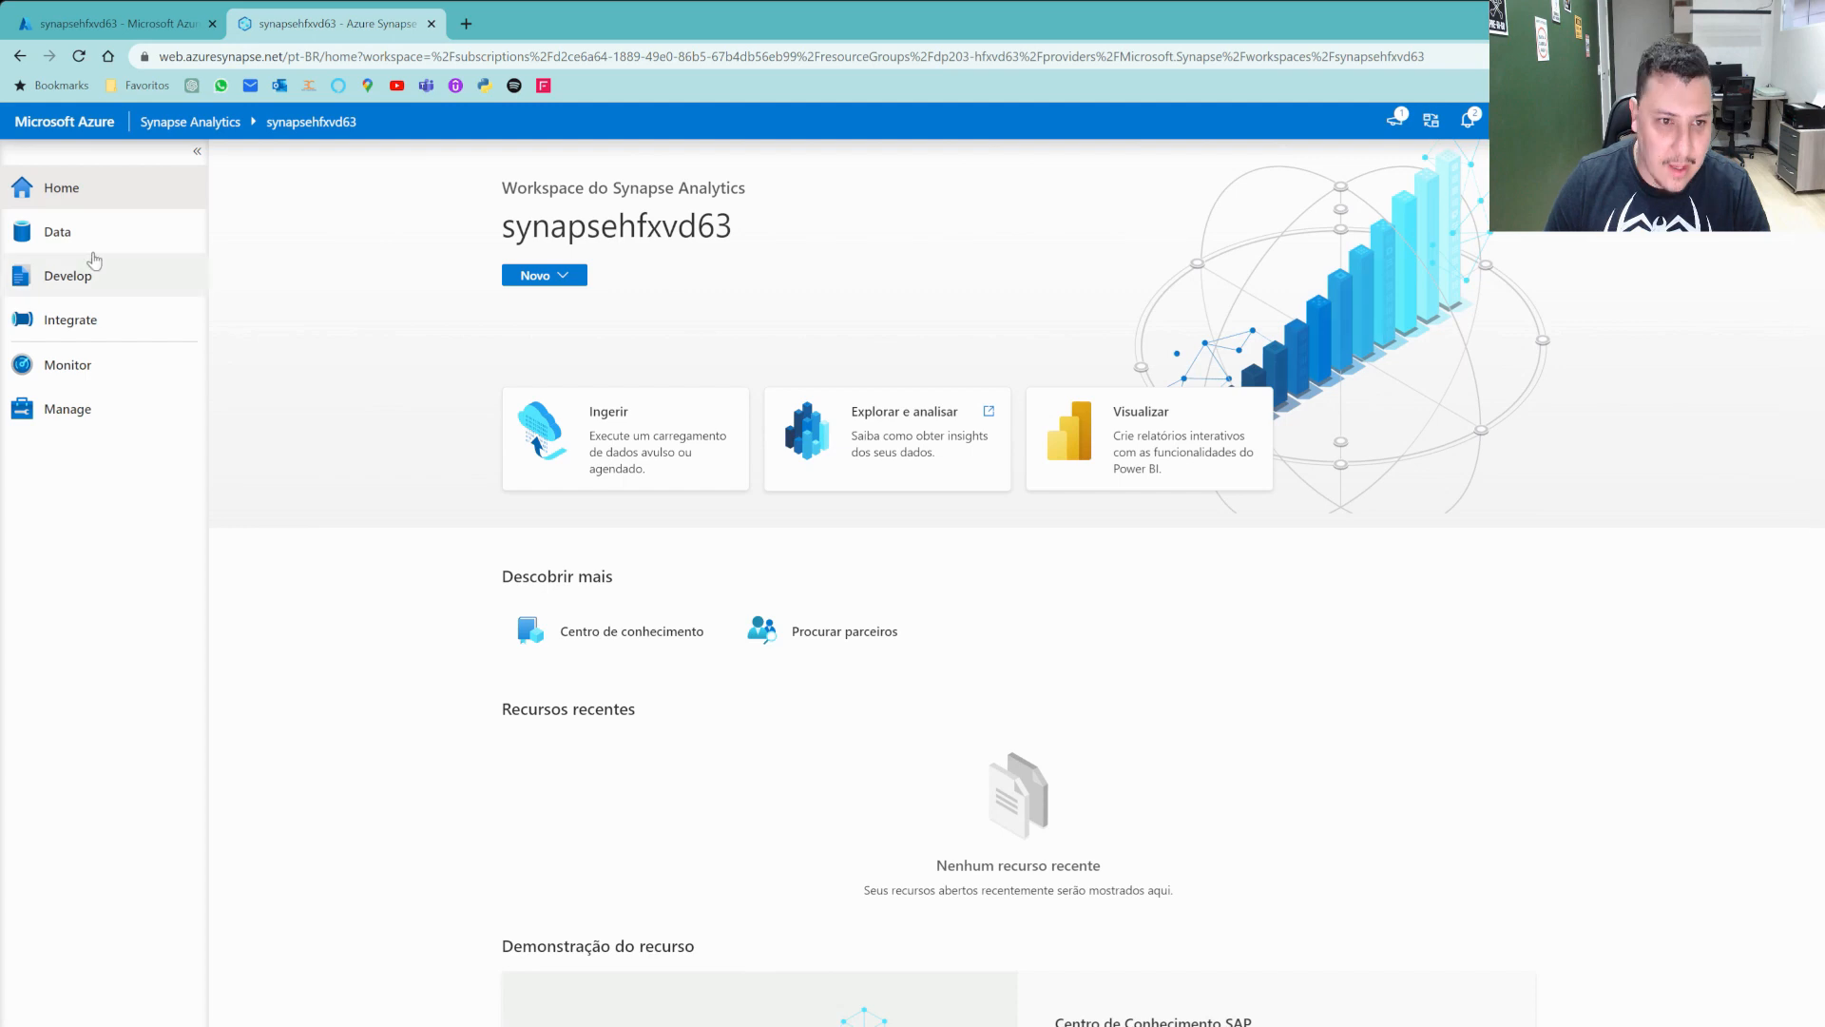
Browse the linked primary data lake's files container to the sales_data folder and preview the contents of sales.csv.
{"action": "left_click", "coordinate": [92, 235]}
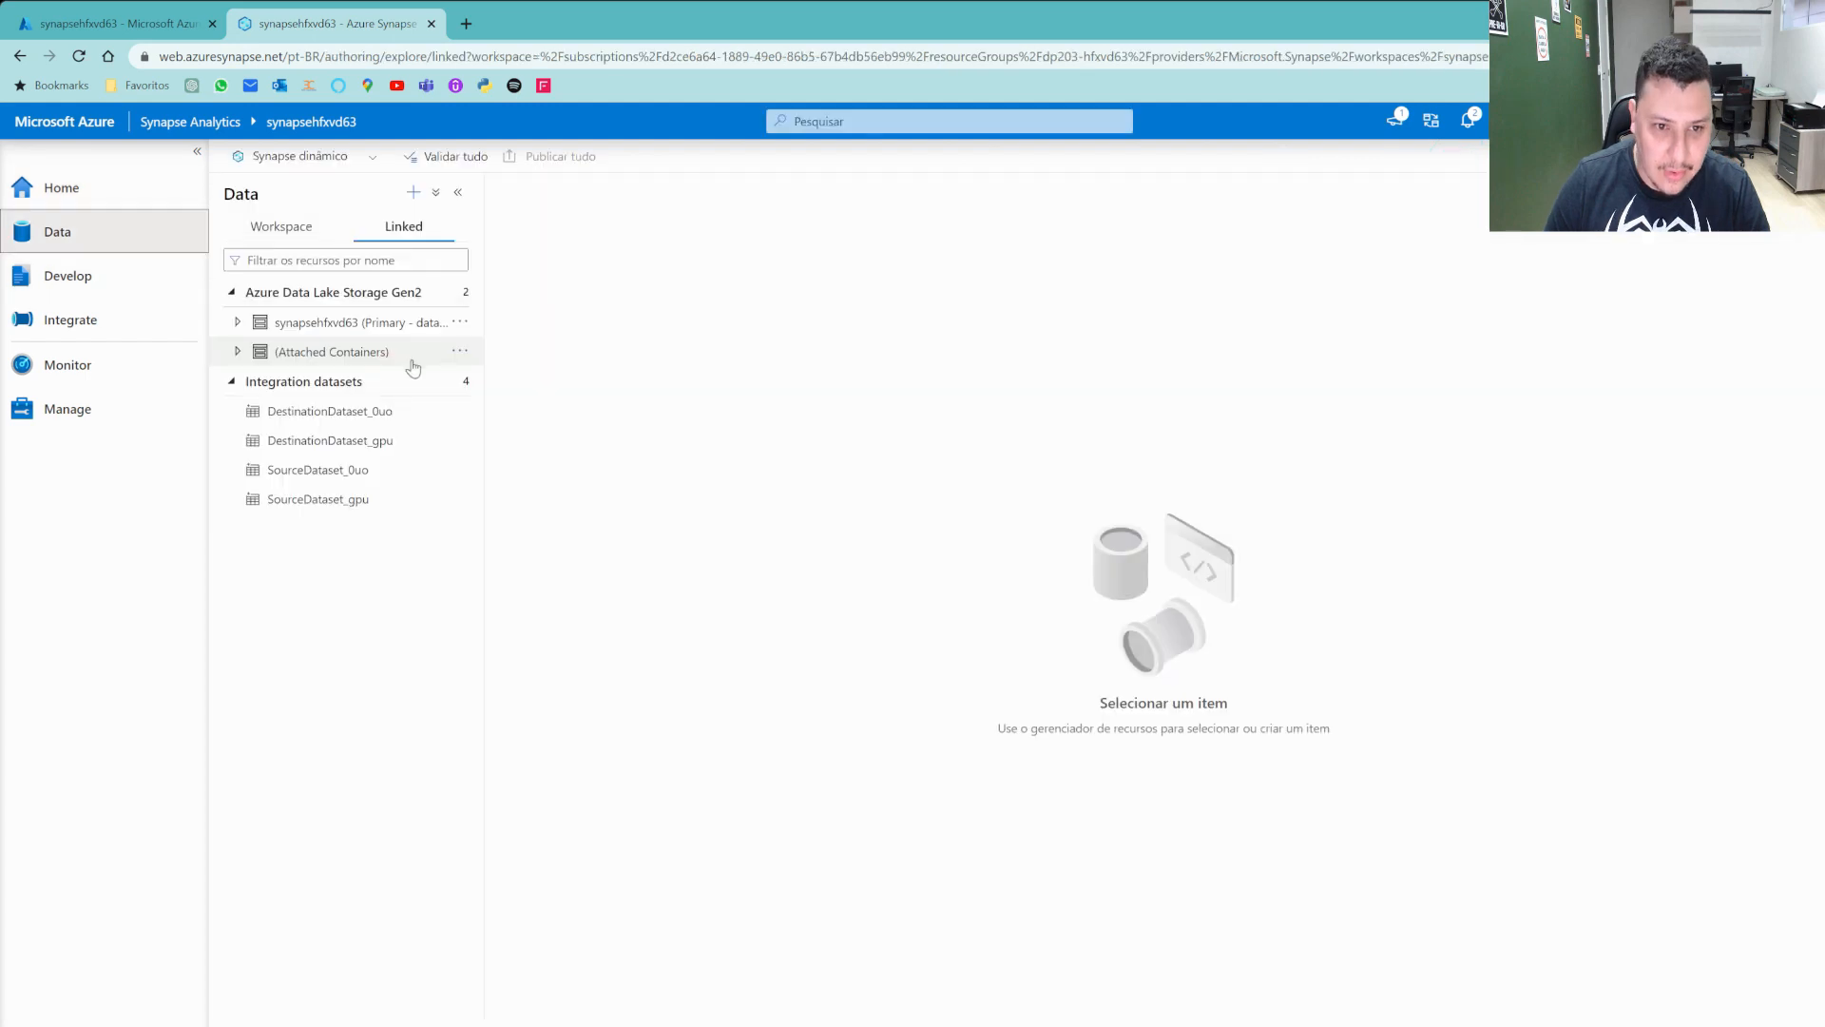
{"action": "left_click", "coordinate": [369, 325]}
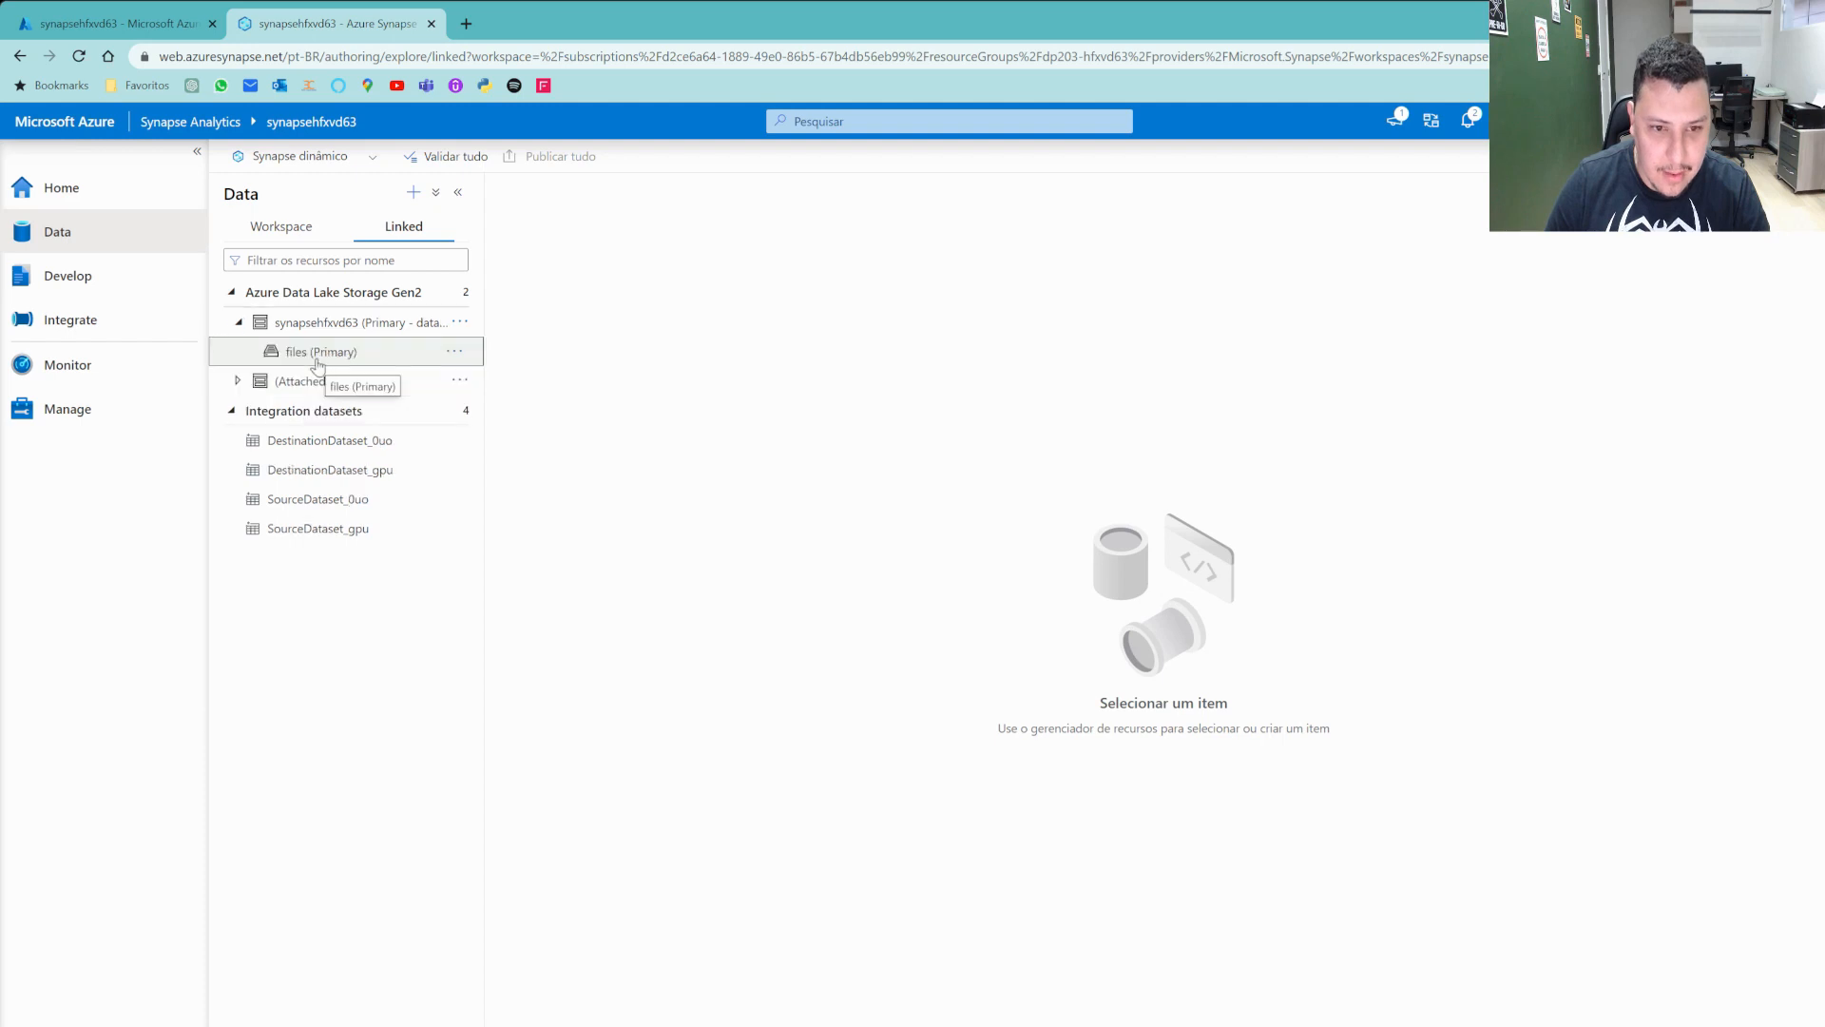
{"action": "left_click", "coordinate": [316, 354]}
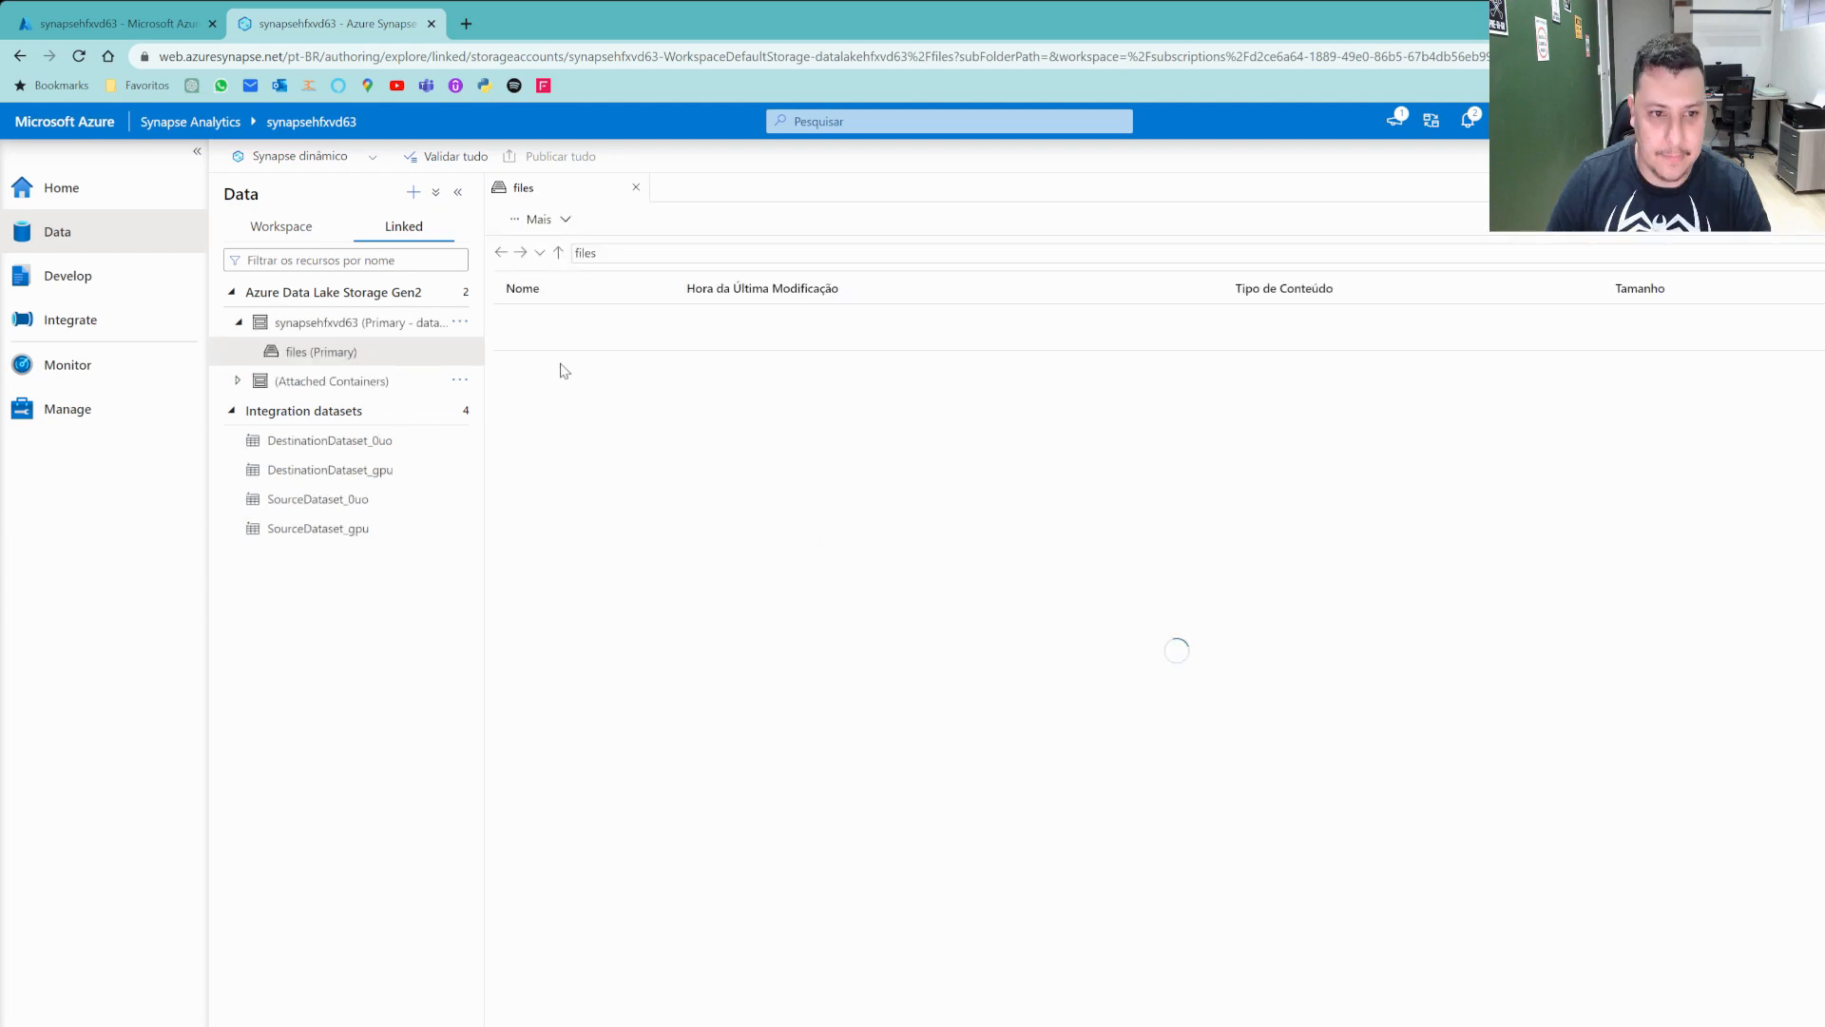
{"action": "double_click", "coordinate": [561, 321]}
{"action": "right_click", "coordinate": [549, 319]}
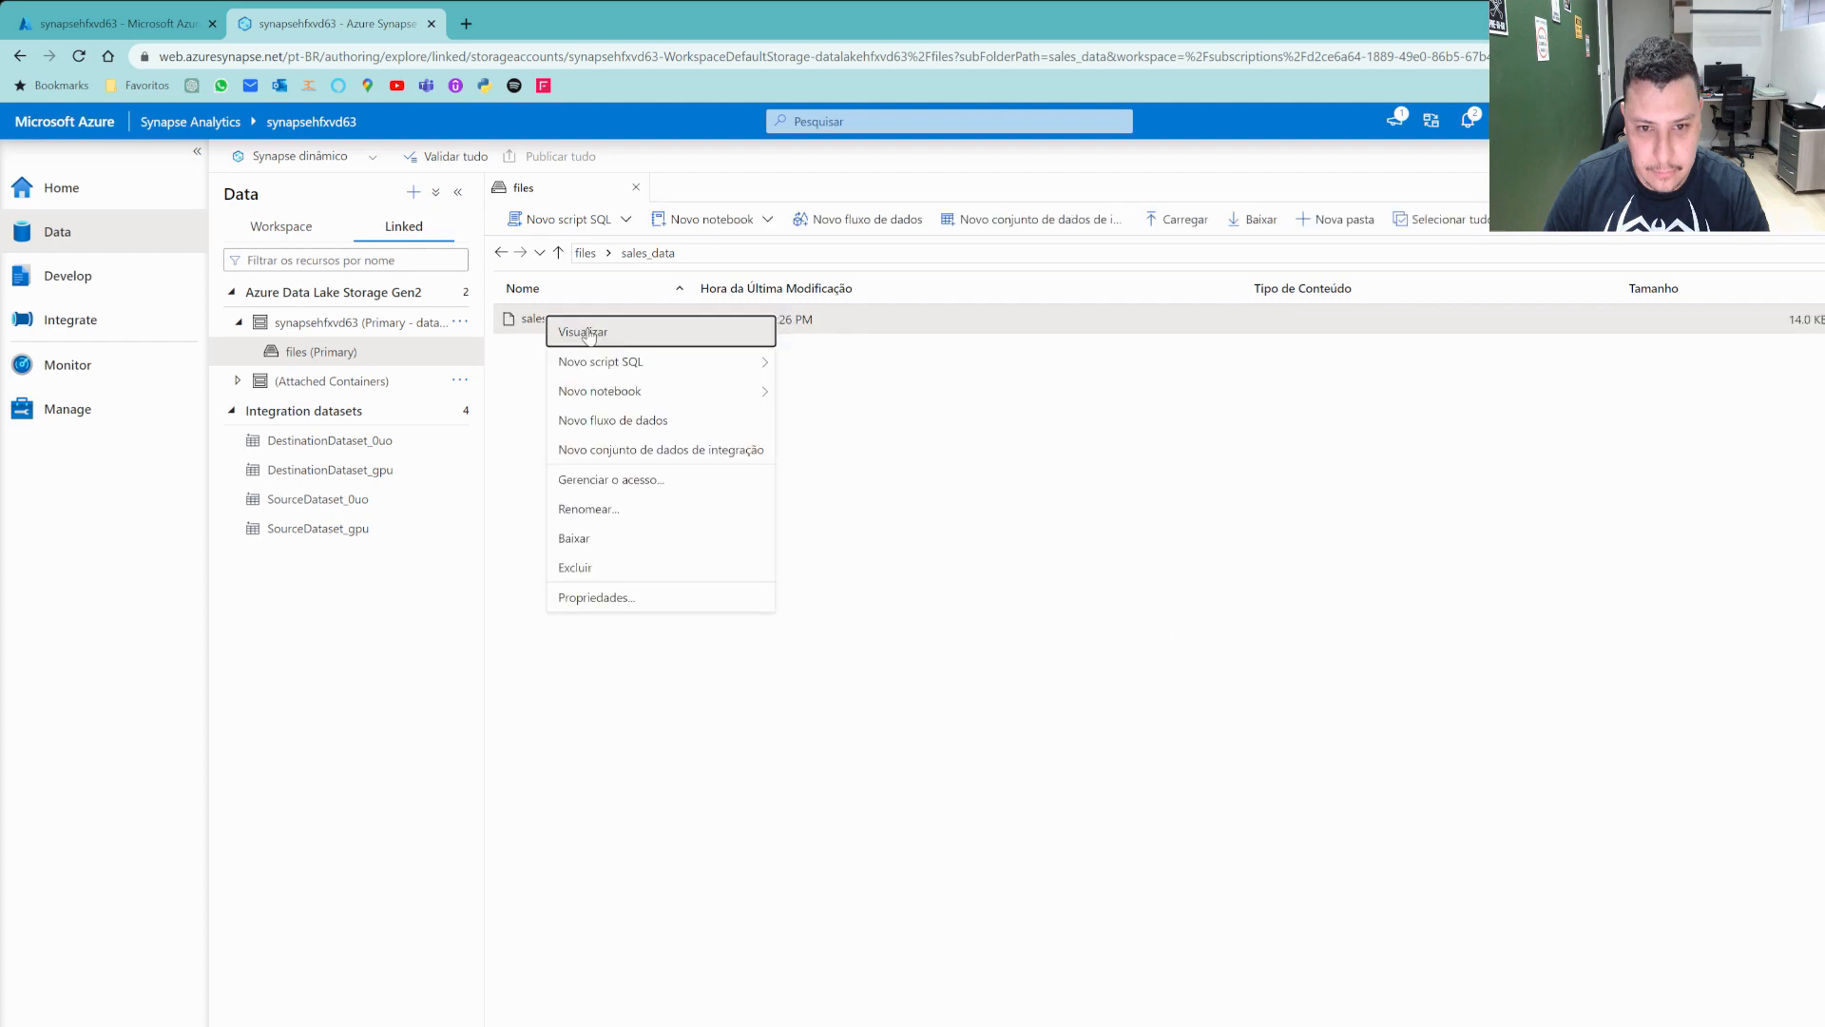
{"action": "left_click", "coordinate": [589, 334]}
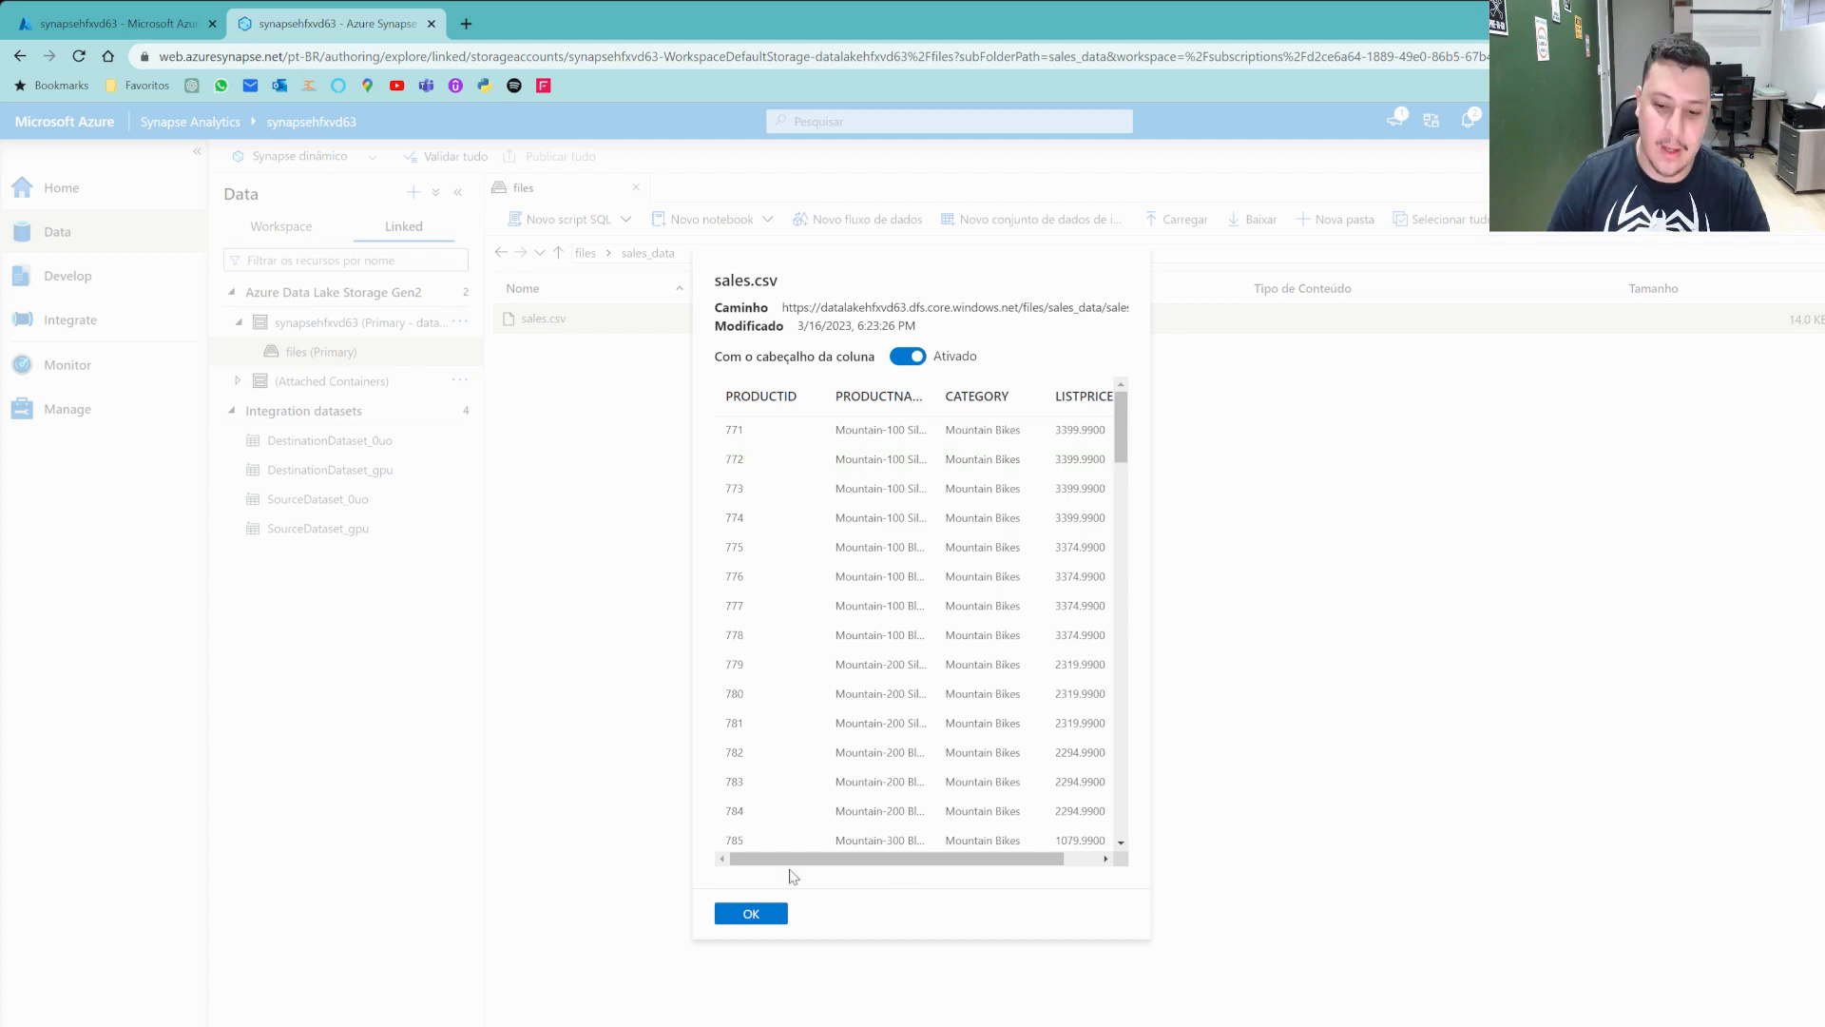
{"action": "left_click", "coordinate": [751, 912]}
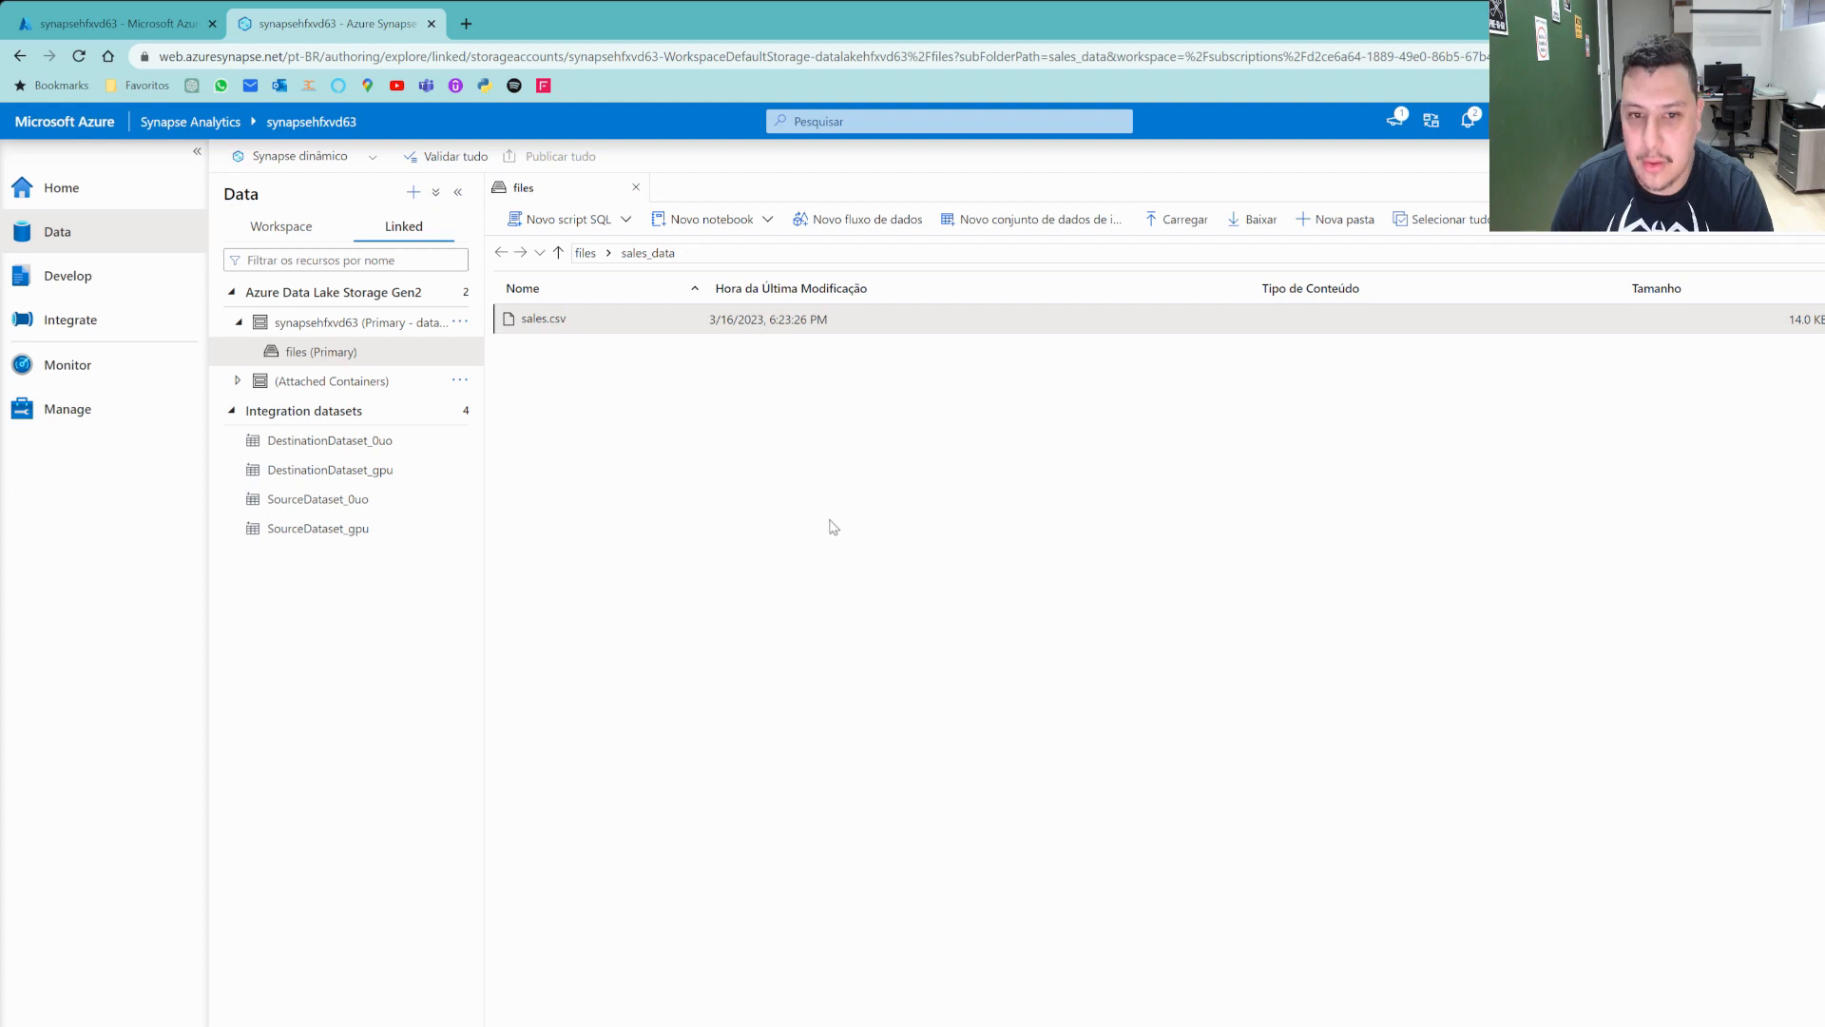
Create a new SQL script that selects the first 100 rows of sales.csv.
{"action": "right_click", "coordinate": [574, 325]}
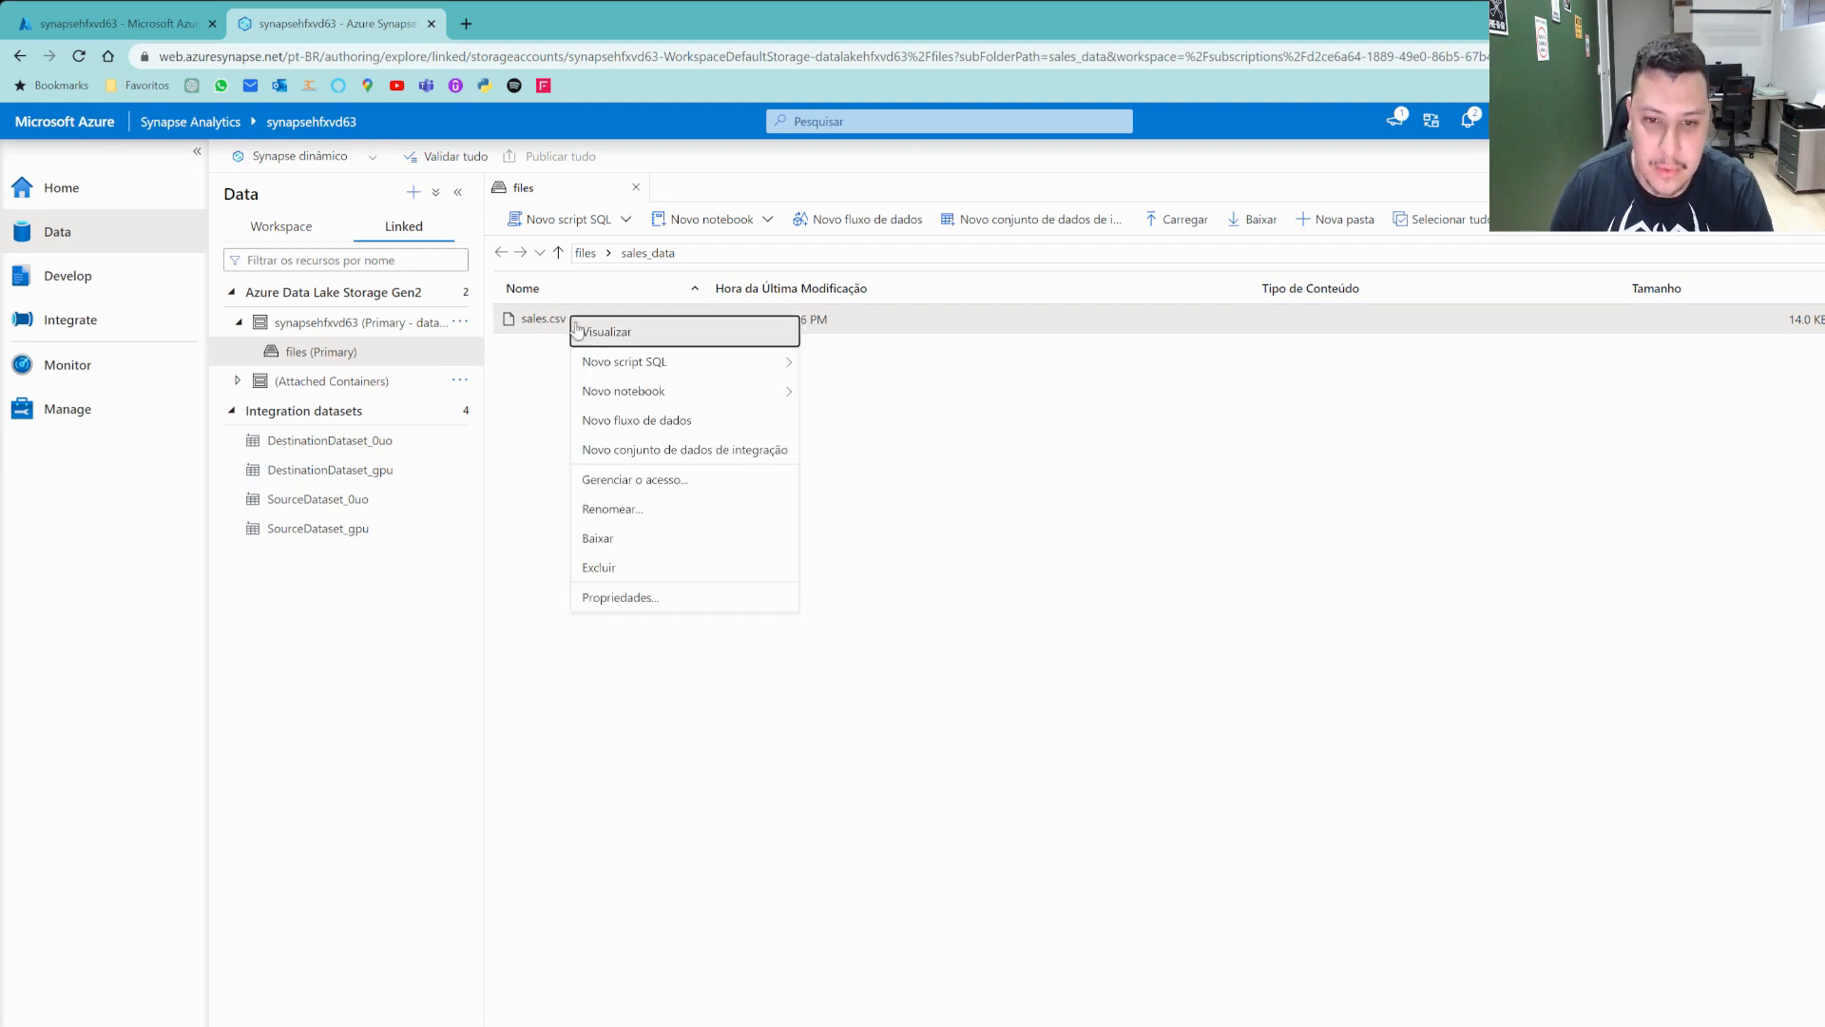
{"action": "left_click", "coordinate": [526, 419]}
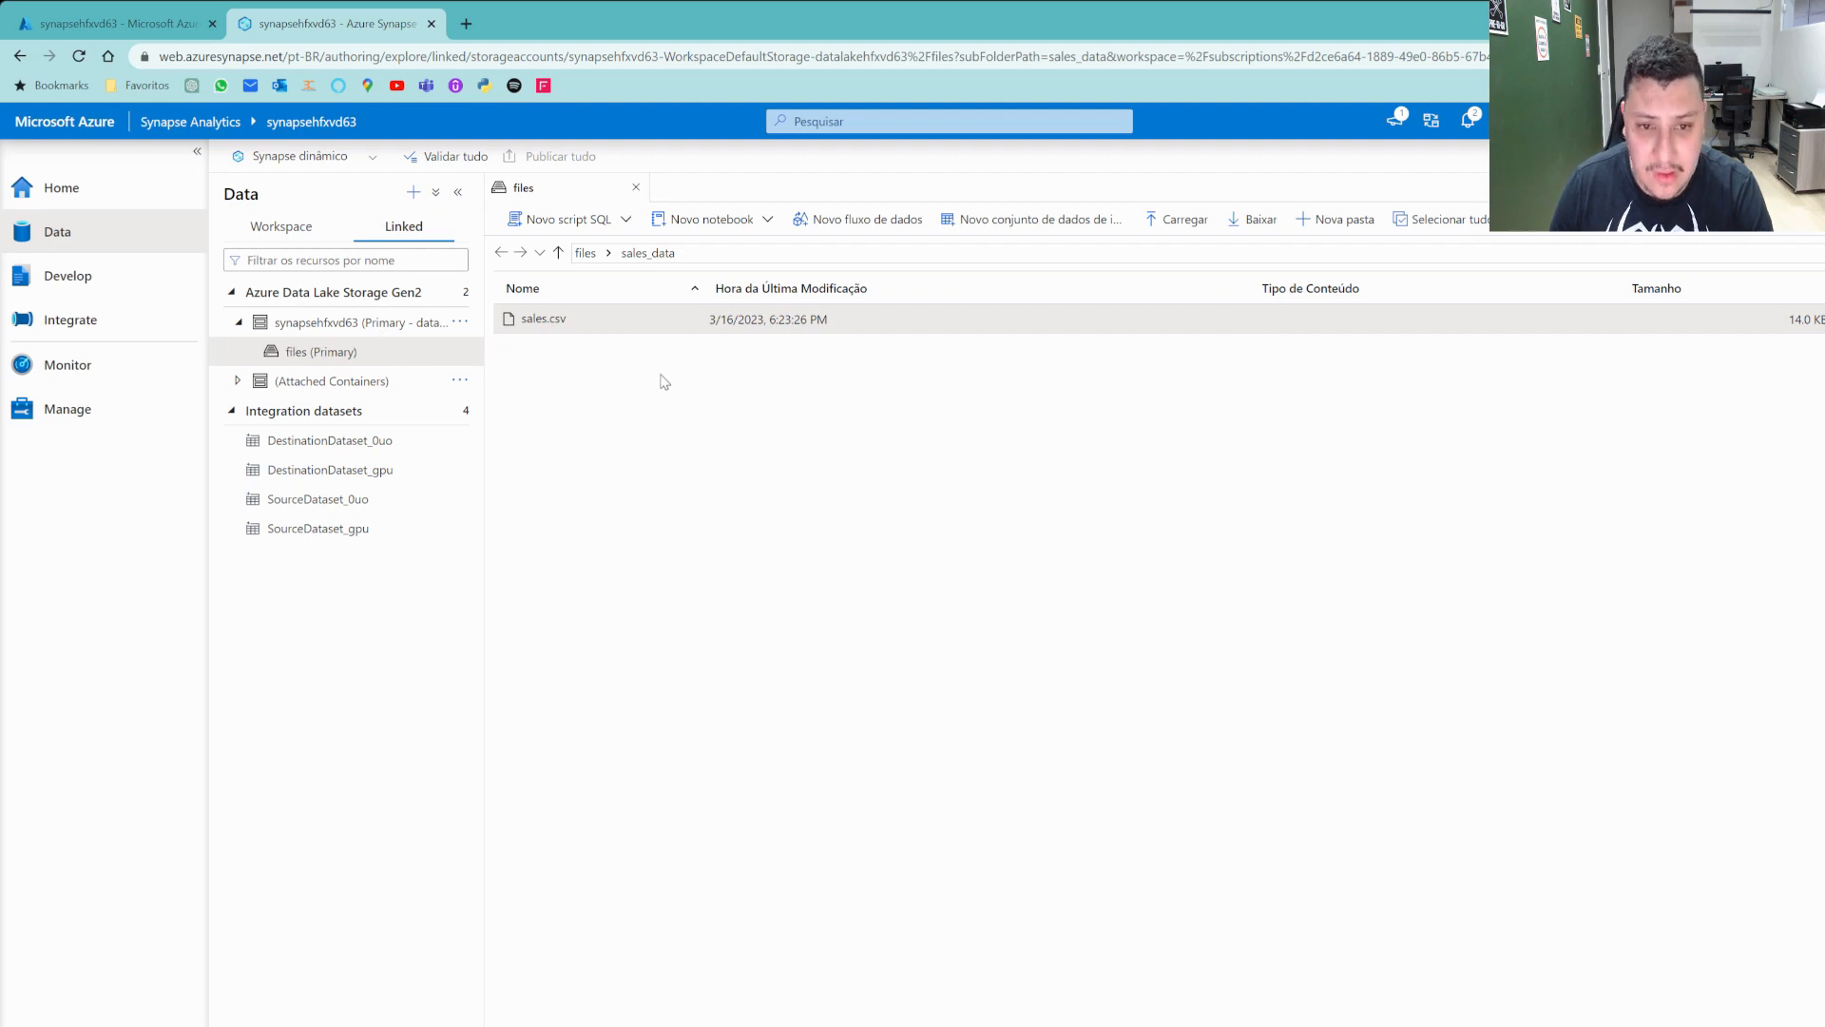
{"action": "right_click", "coordinate": [545, 327]}
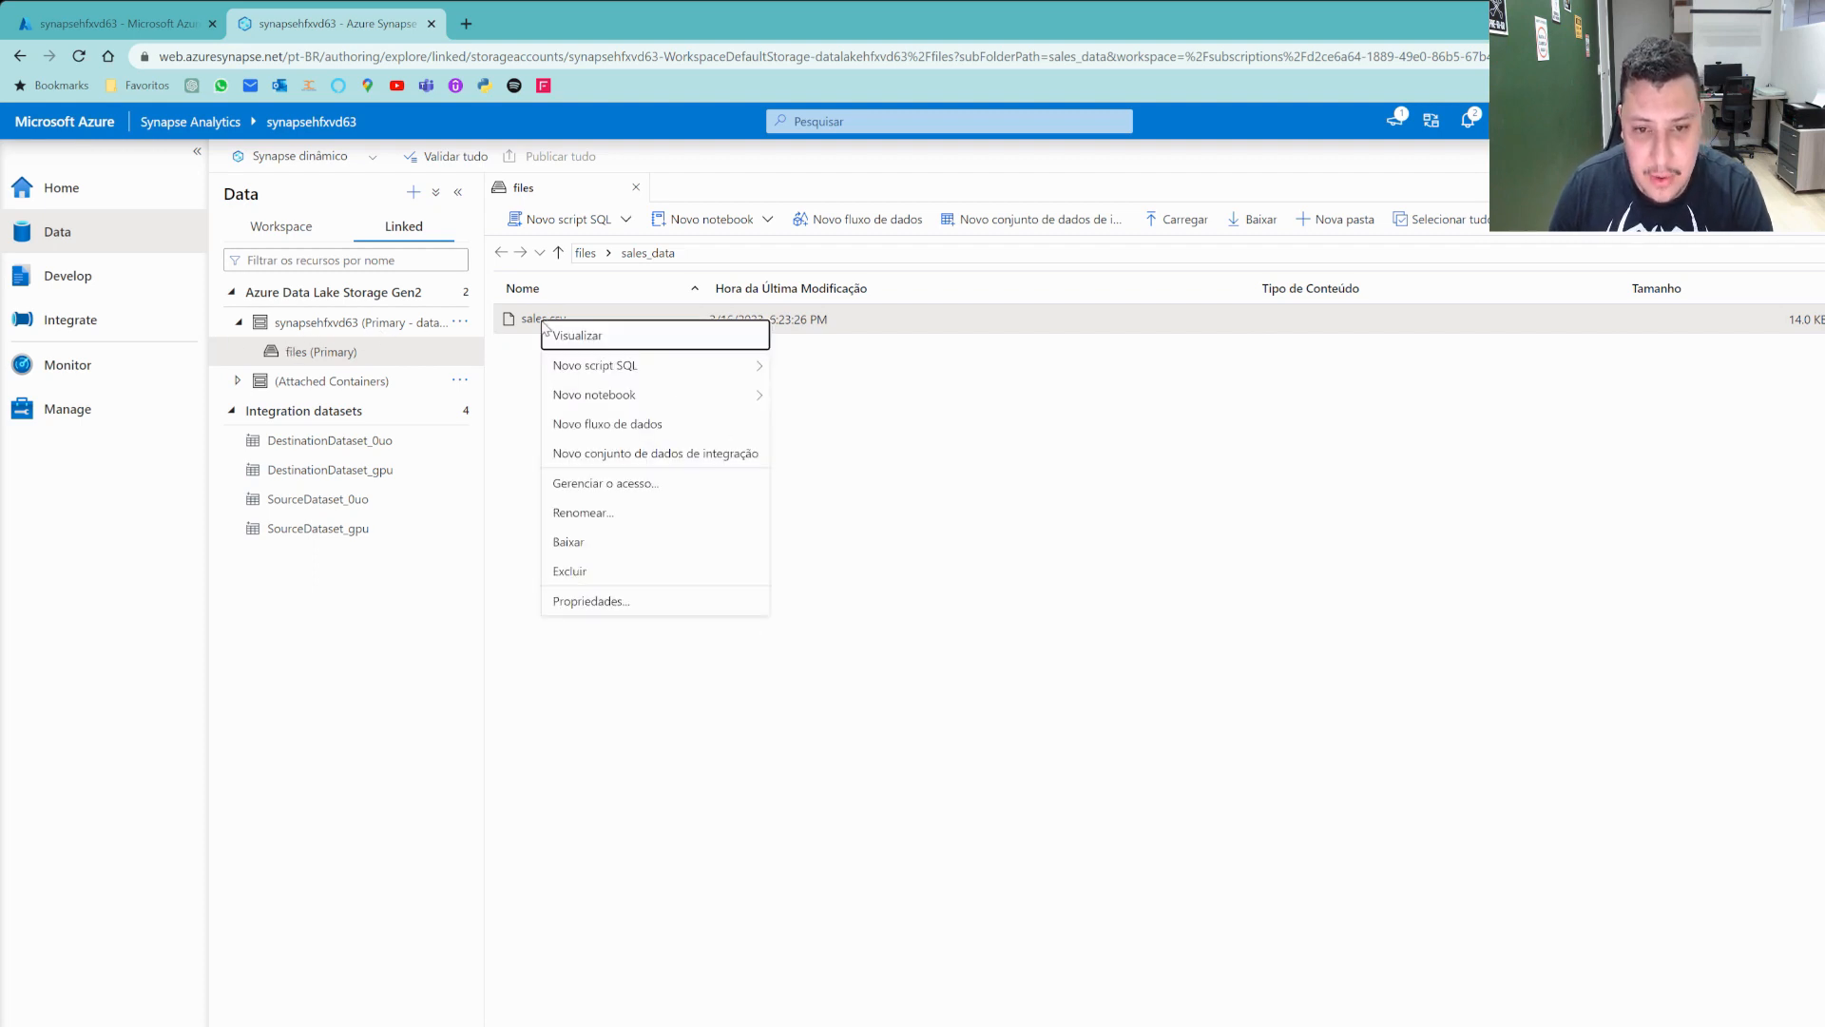
{"action": "mouse_move", "coordinate": [575, 366]}
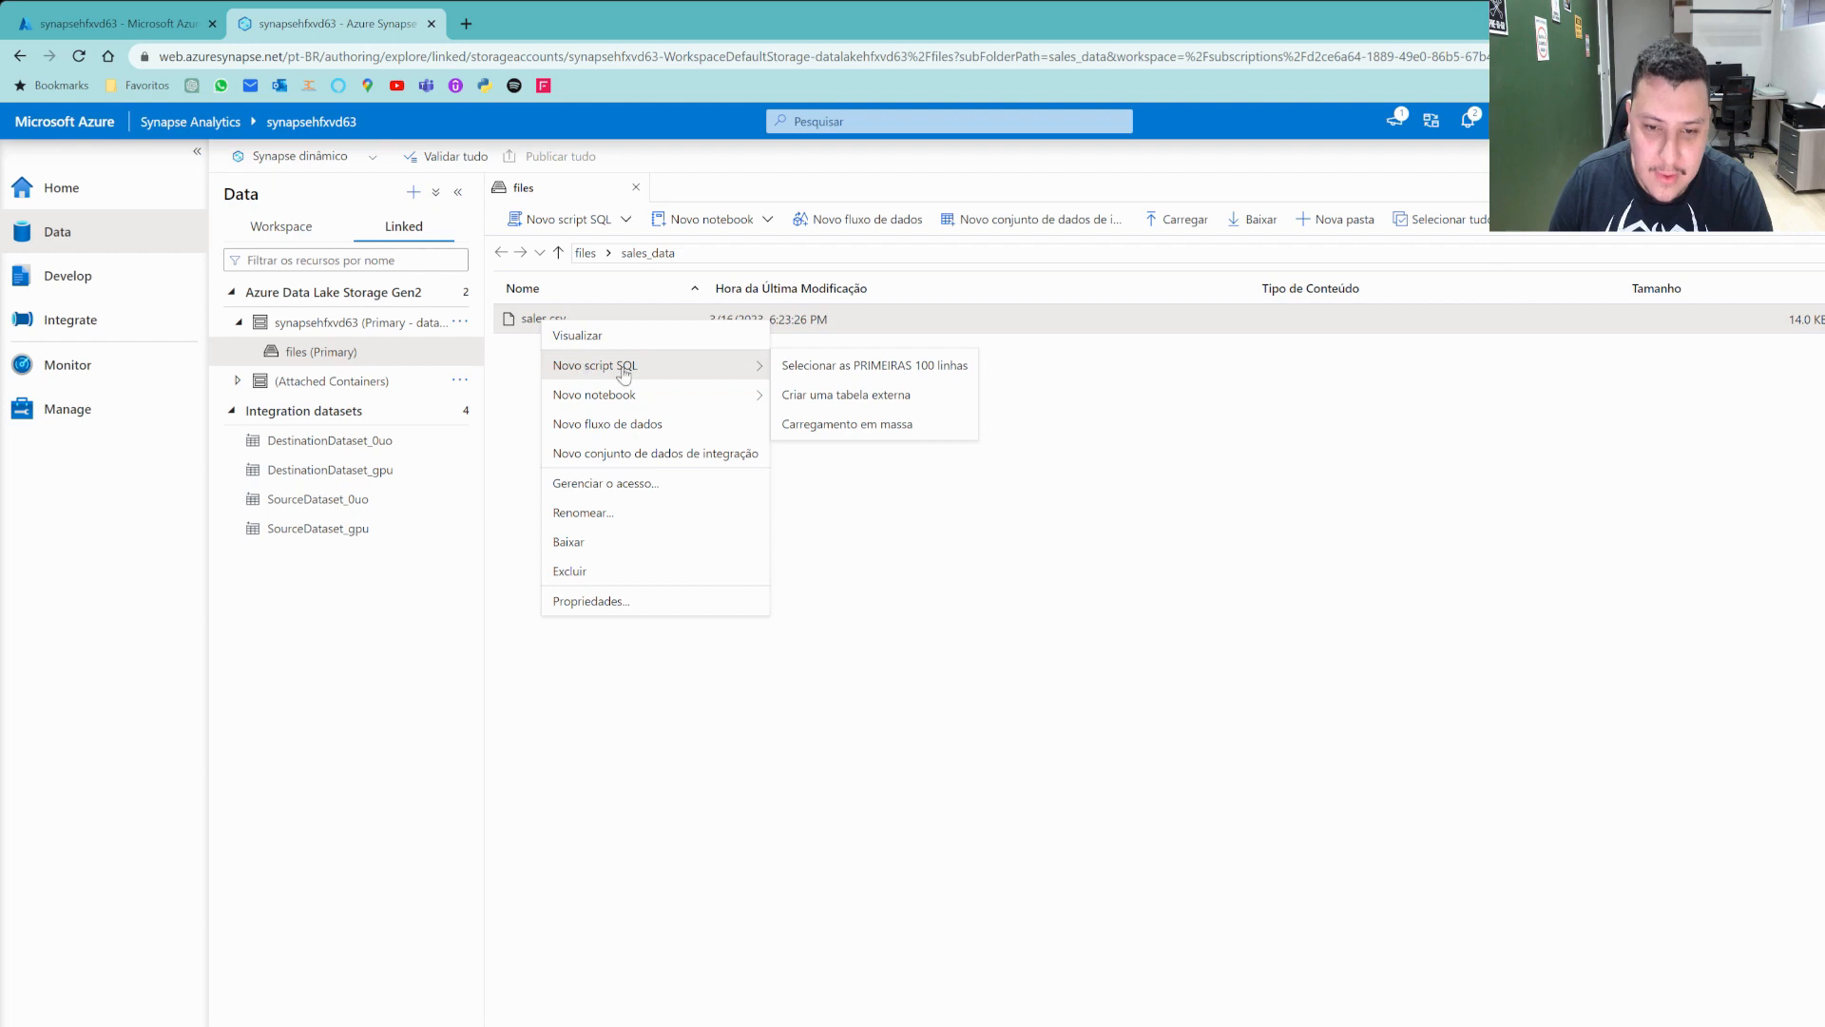
{"action": "left_click", "coordinate": [815, 369]}
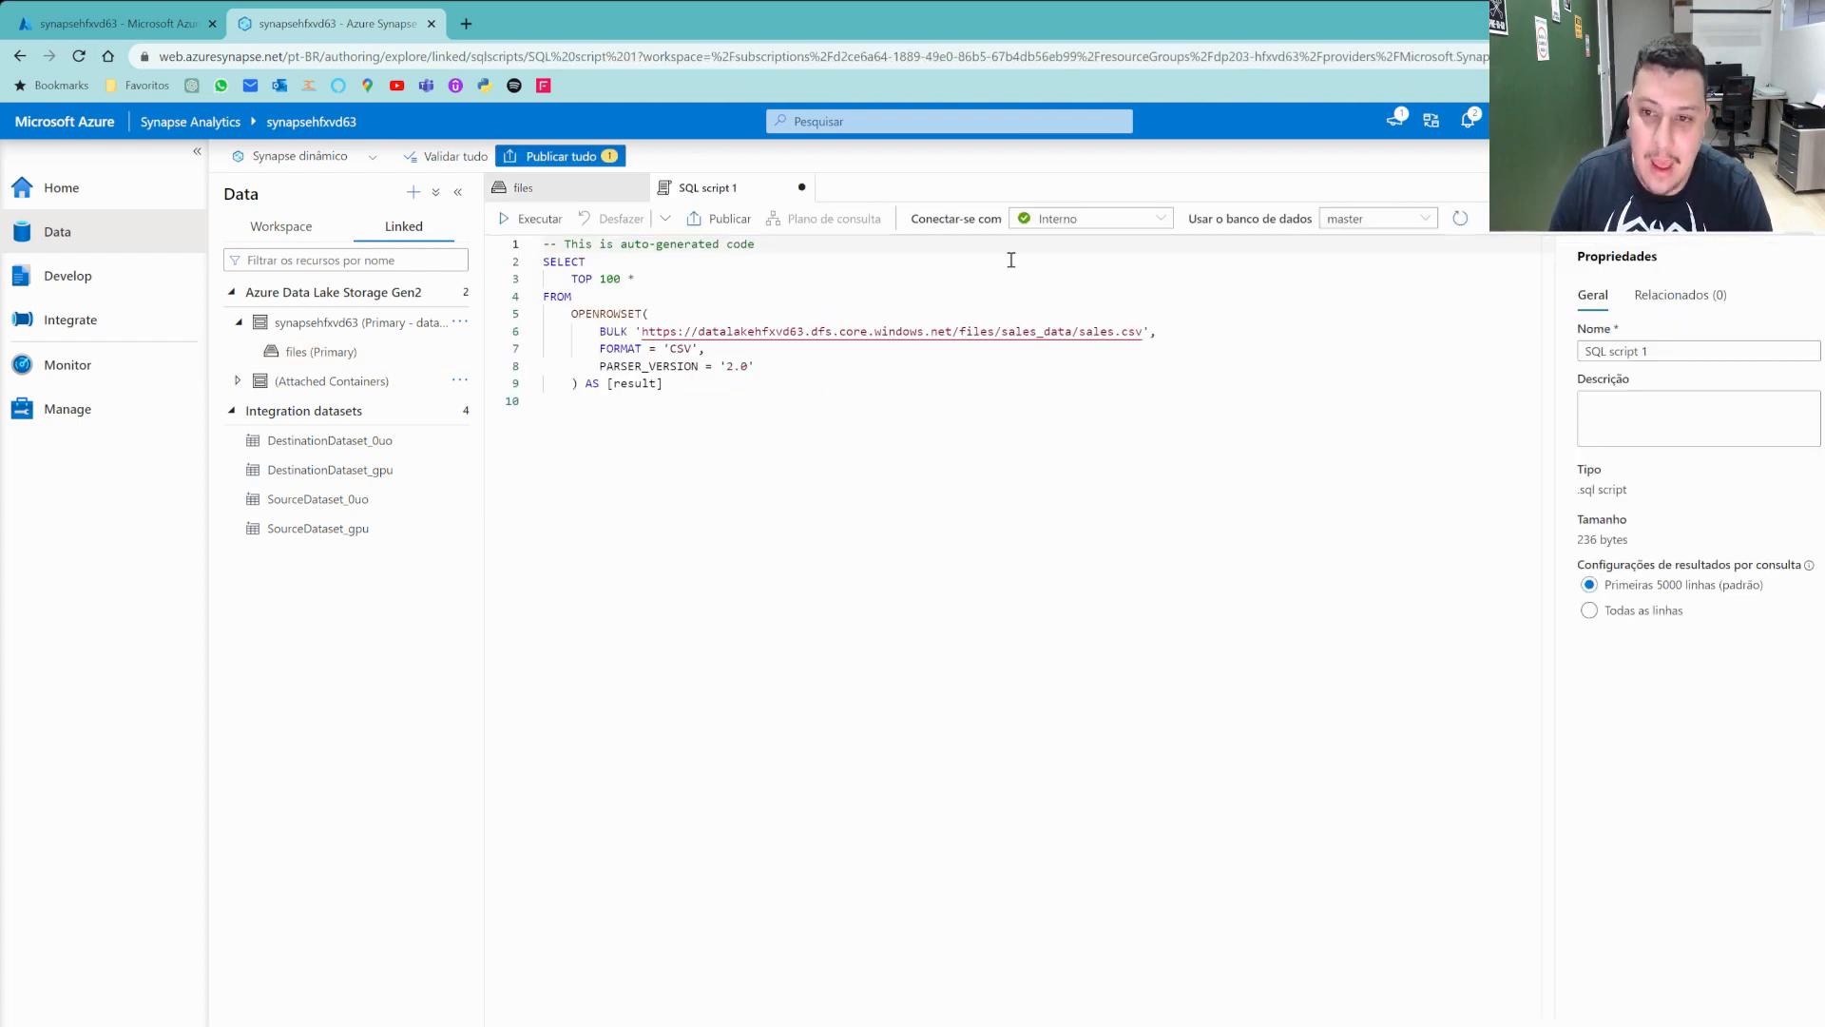
Check the available SQL pools, keep the serverless Interno connection, and run the TOP 100 query on sales.csv.
{"action": "left_click", "coordinate": [1161, 221]}
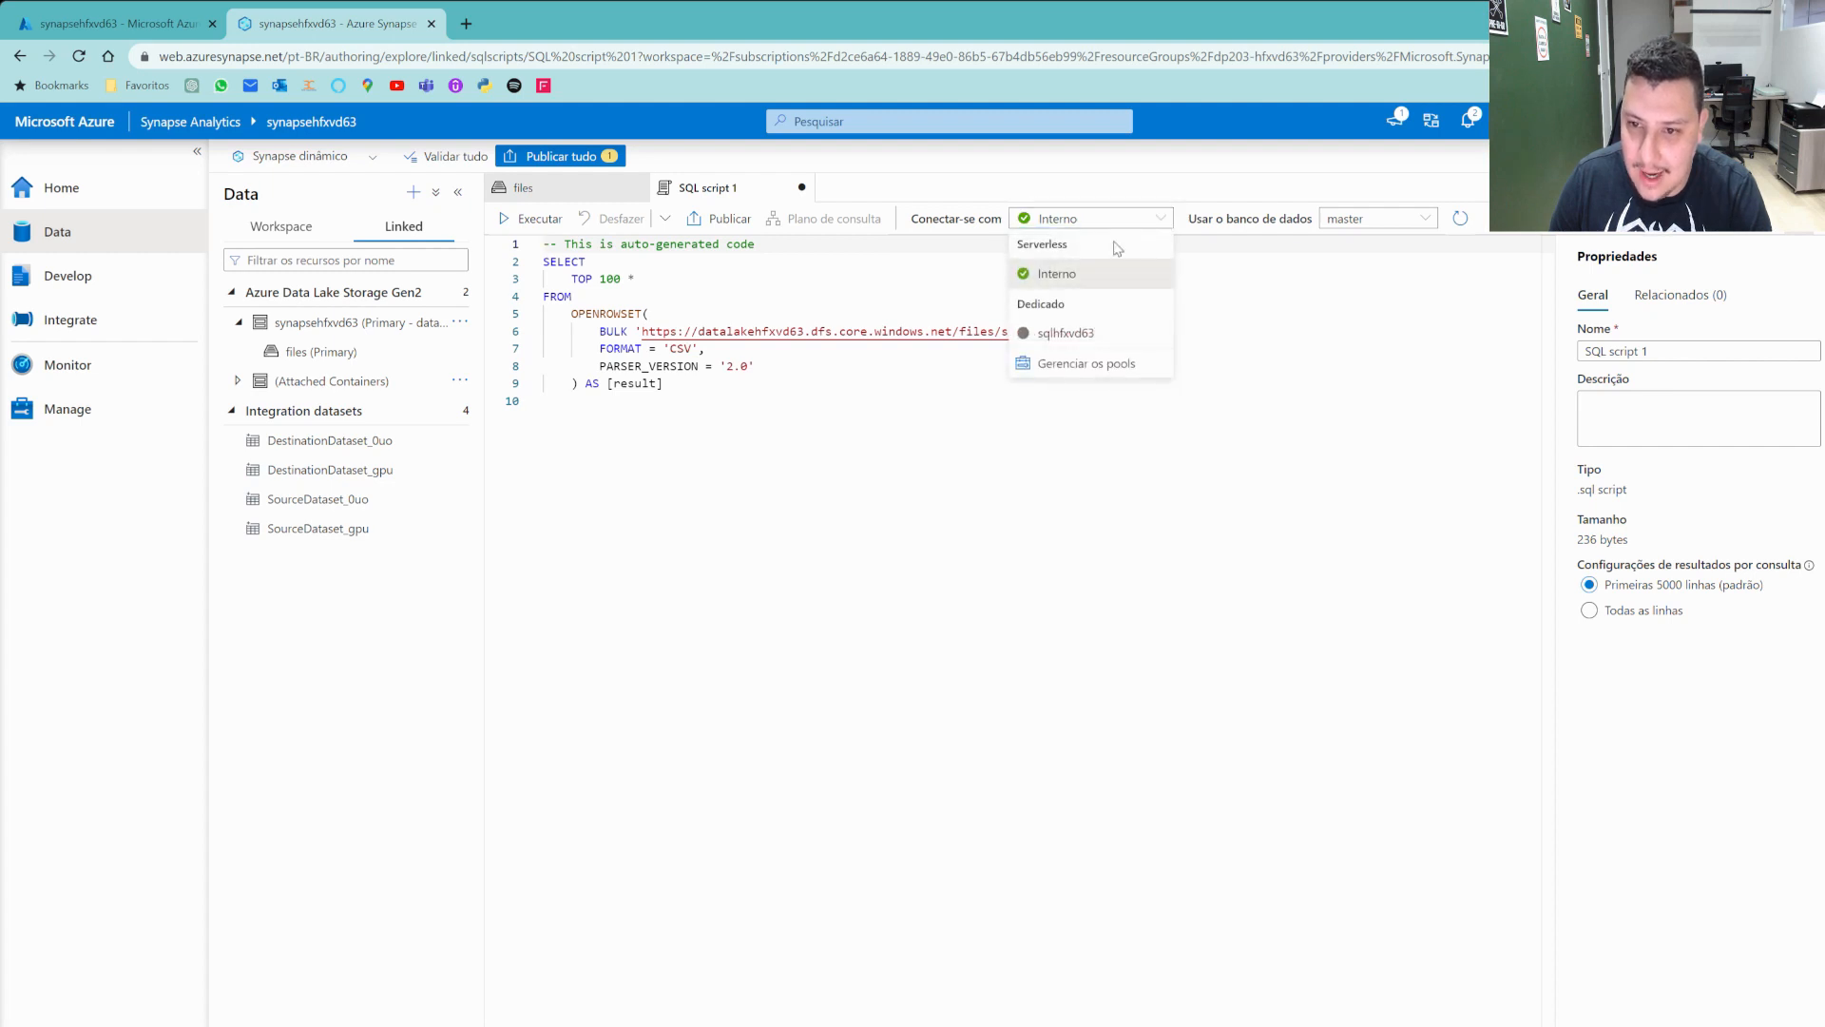
{"action": "left_click", "coordinate": [1181, 295]}
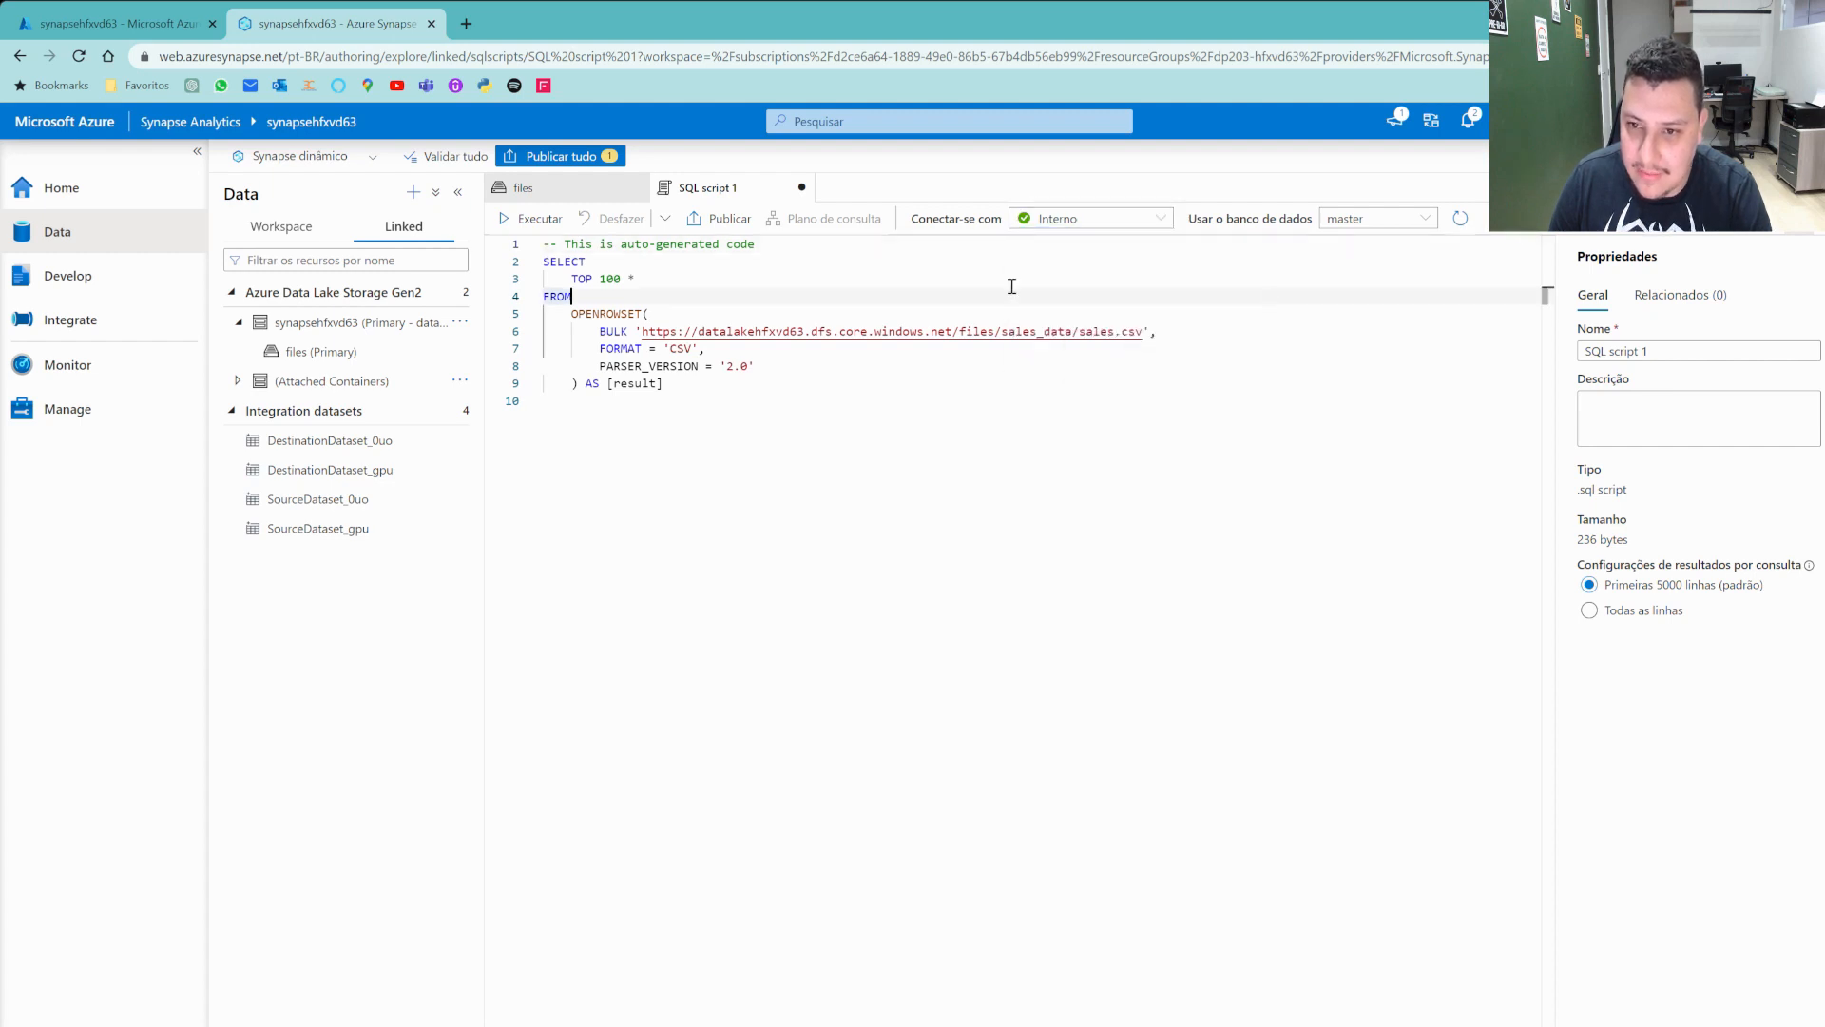
{"action": "left_click", "coordinate": [539, 219]}
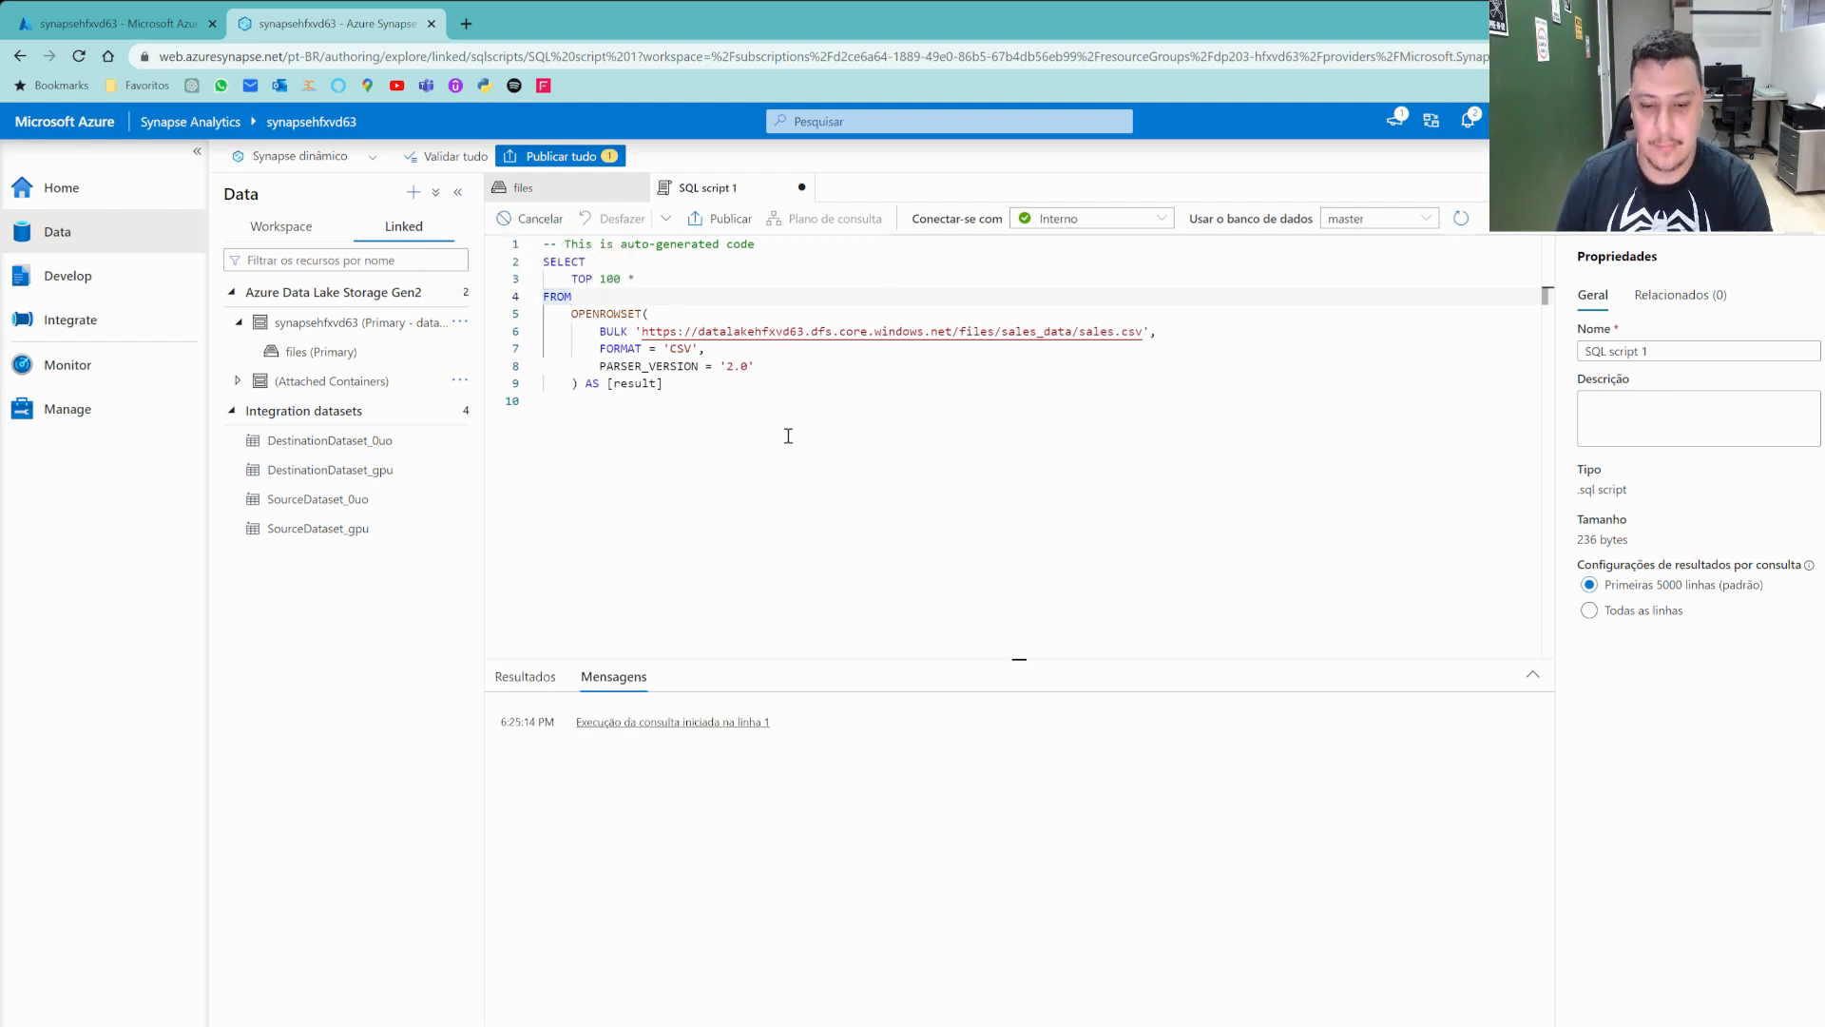
{"action": "scroll", "coordinate": [1012, 827], "scroll_direction": "down", "scroll_amount": 4}
{"action": "scroll", "coordinate": [1019, 838], "scroll_direction": "up", "scroll_amount": 4}
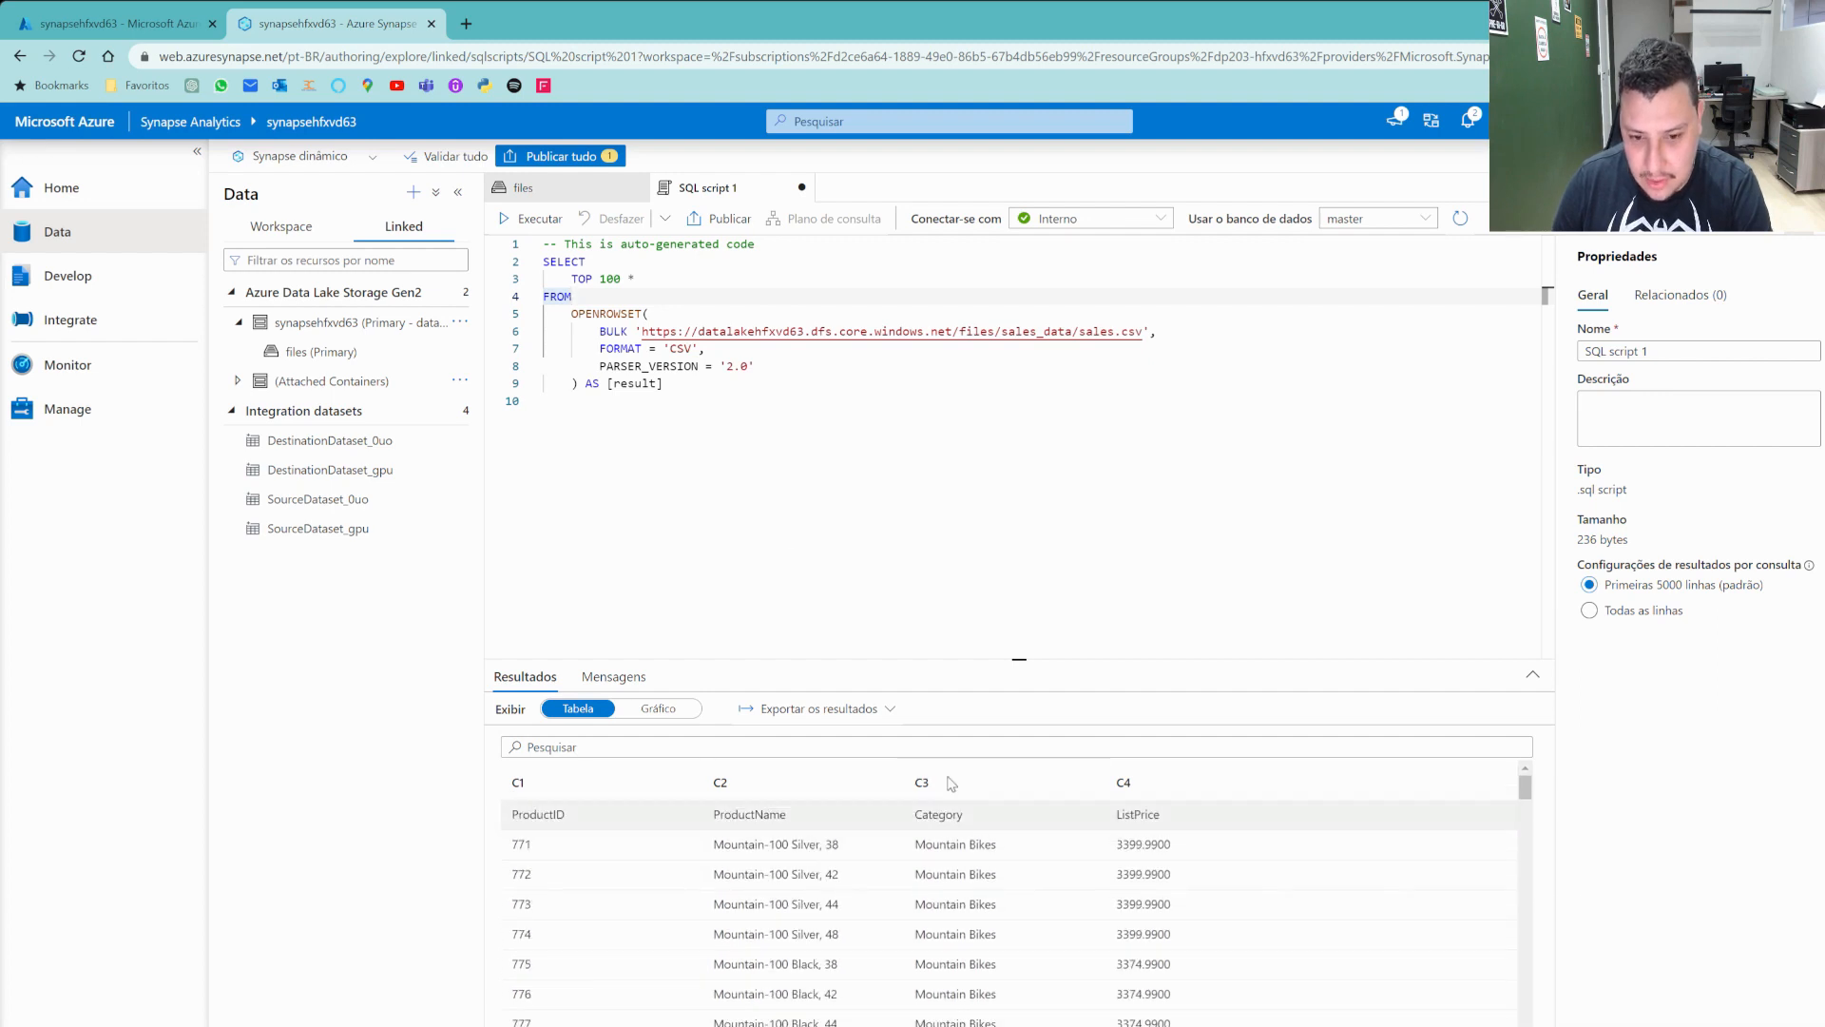
Add the option HEADER_ROW = TRUE after PARSER_VERSION in the OPENROWSET call and rerun the query.
{"action": "left_click", "coordinate": [807, 366]}
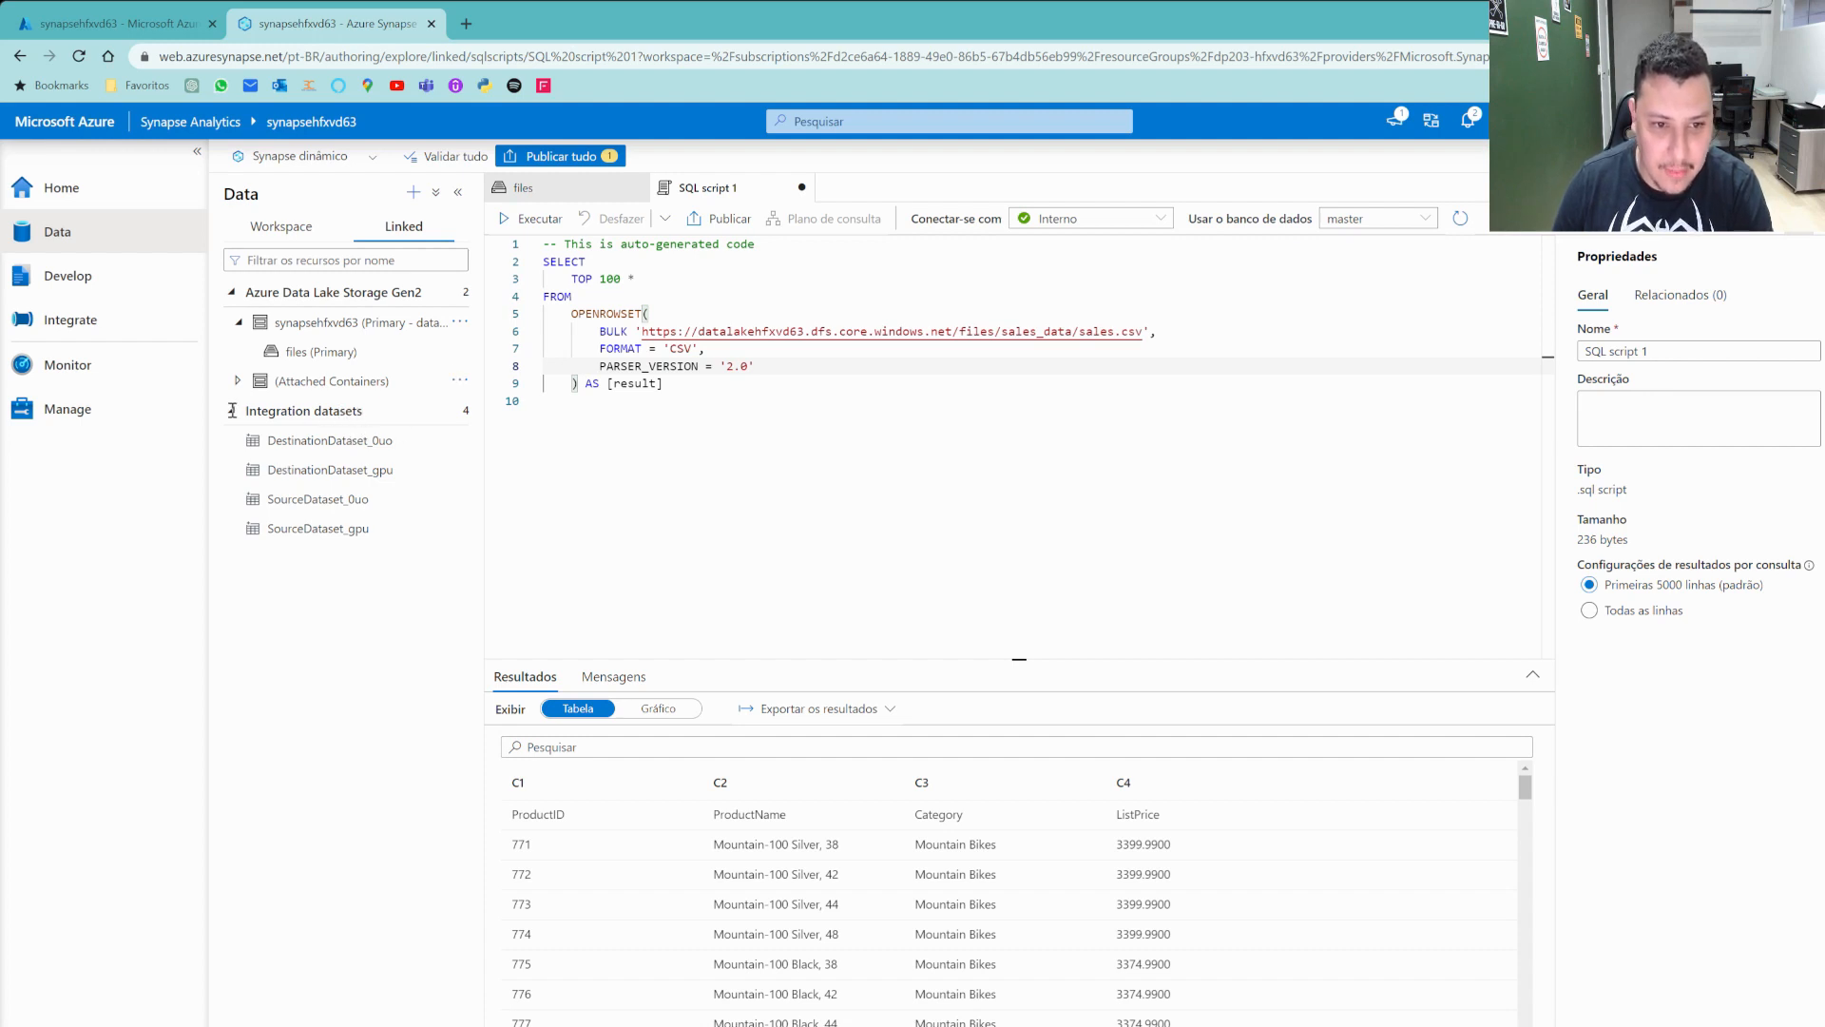
{"action": "left_click", "coordinate": [1069, 624]}
{"action": "left_click", "coordinate": [753, 367]}
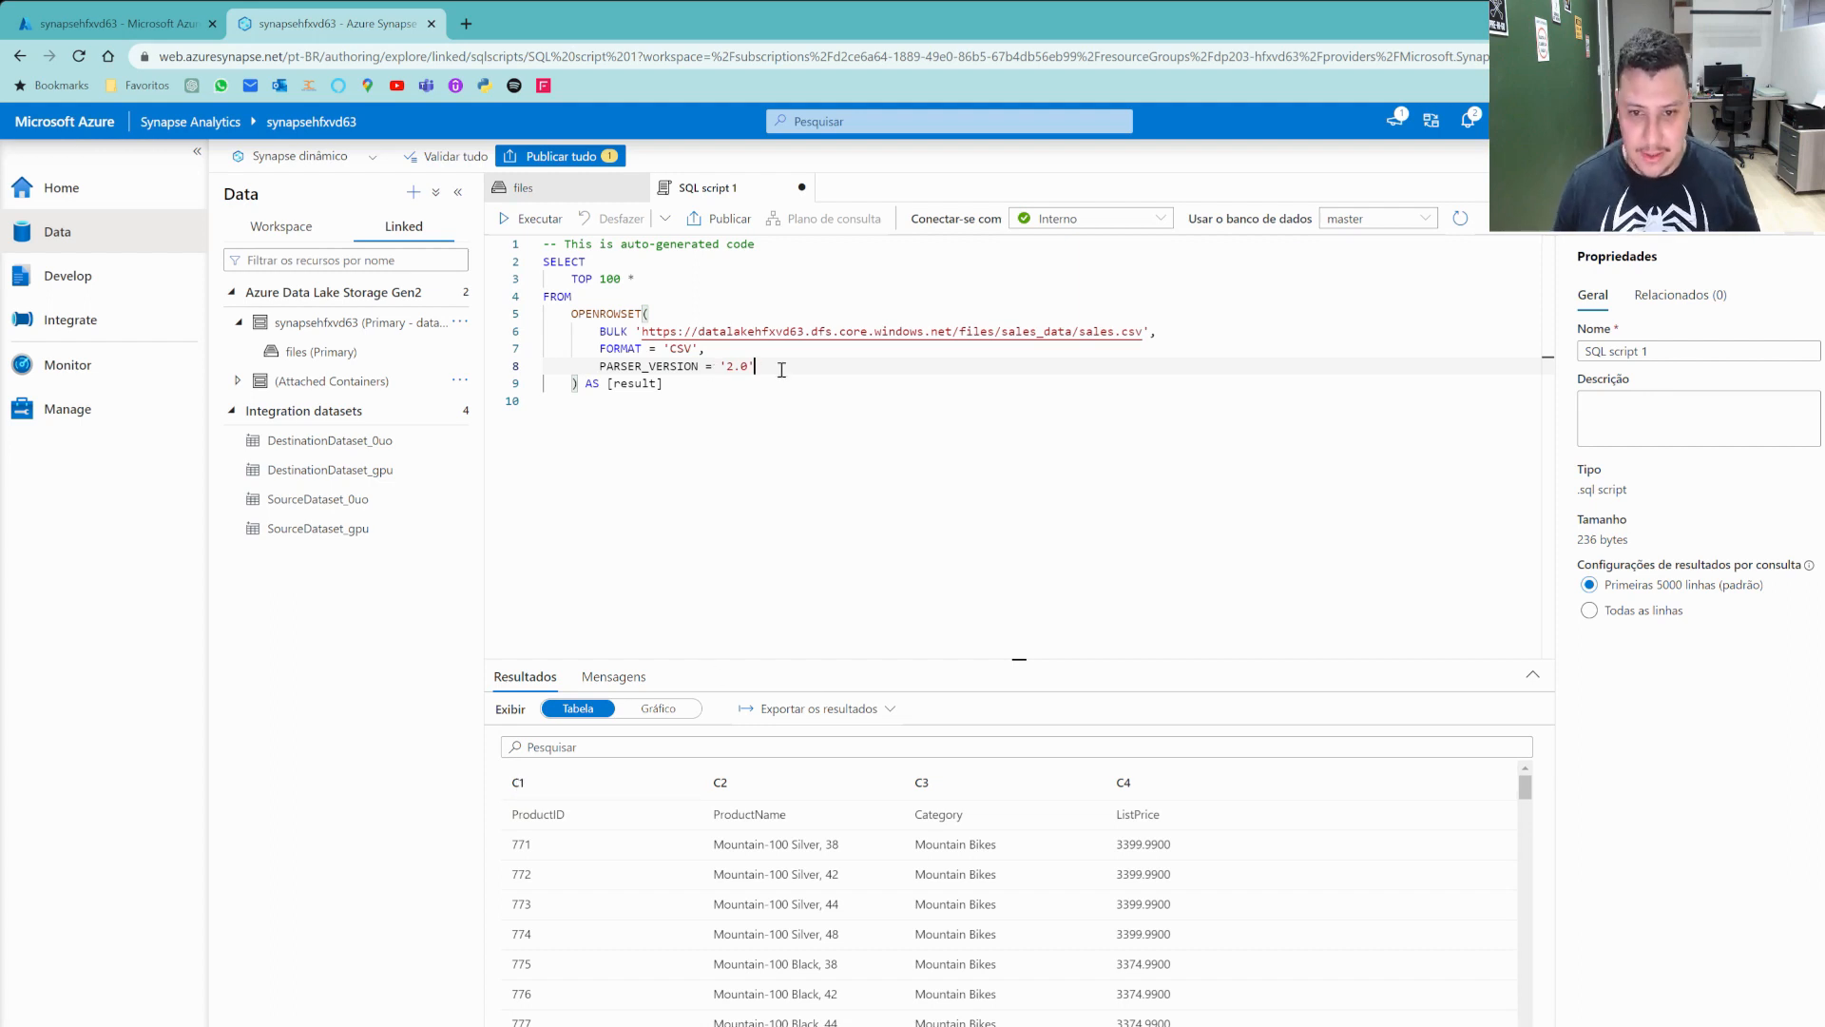
{"action": "key", "text": "Return"}
{"action": "key", "text": "BackSpace"}
{"action": "type", "text": ","}
{"action": "key", "text": "Return"}
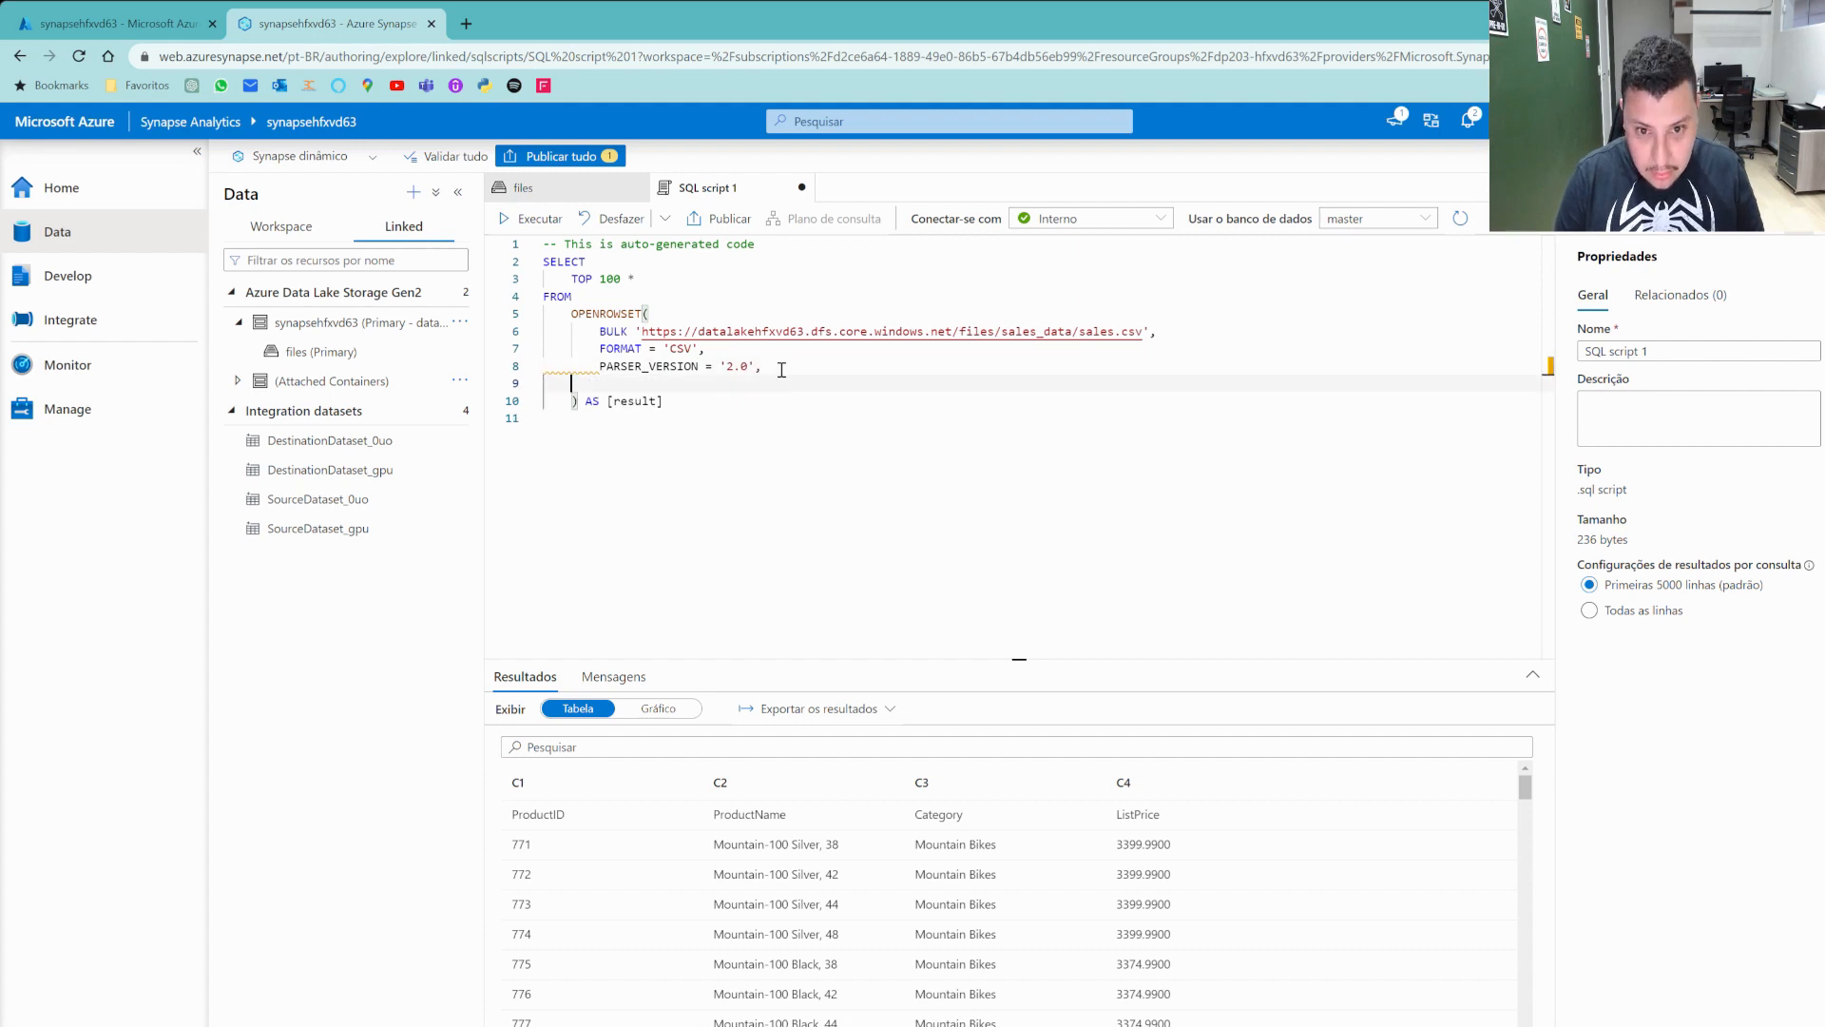
{"action": "key", "text": "Tab"}
{"action": "type", "text": "HEADER_ROW"}
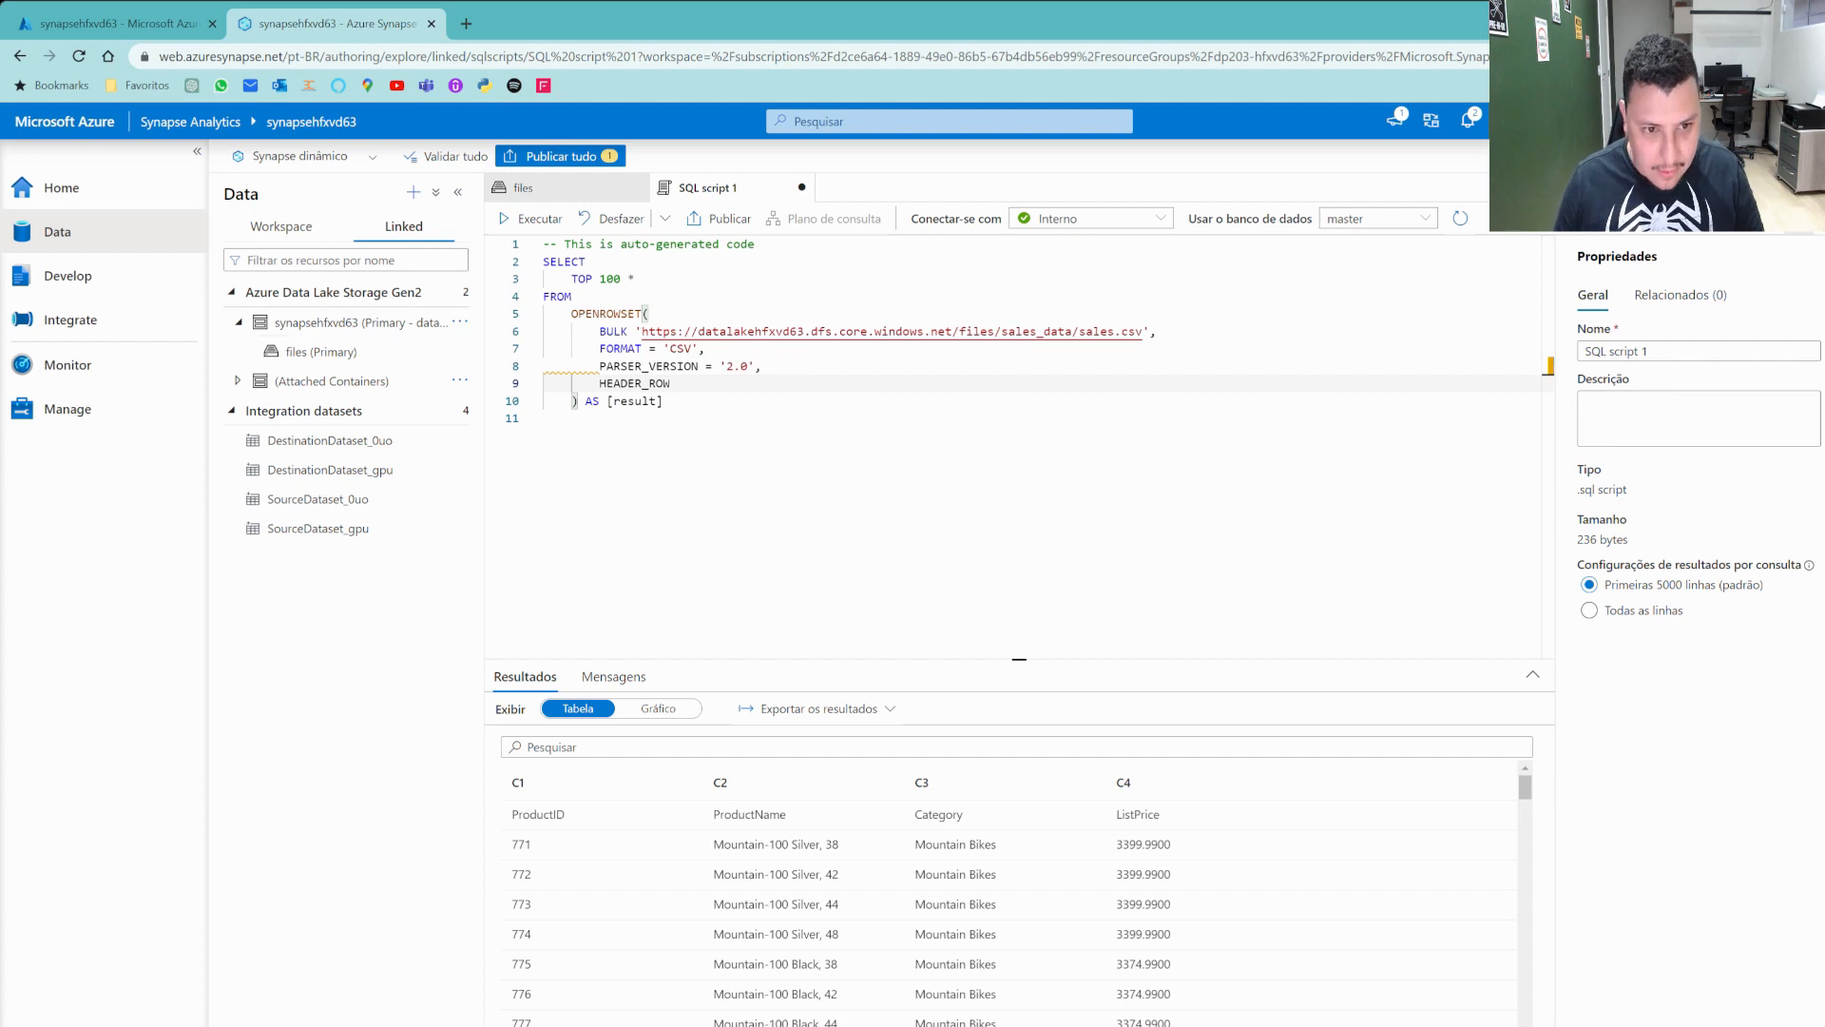
{"action": "left_click", "coordinate": [1024, 616]}
{"action": "left_click", "coordinate": [708, 386]}
{"action": "type", "text": "= TRUE"}
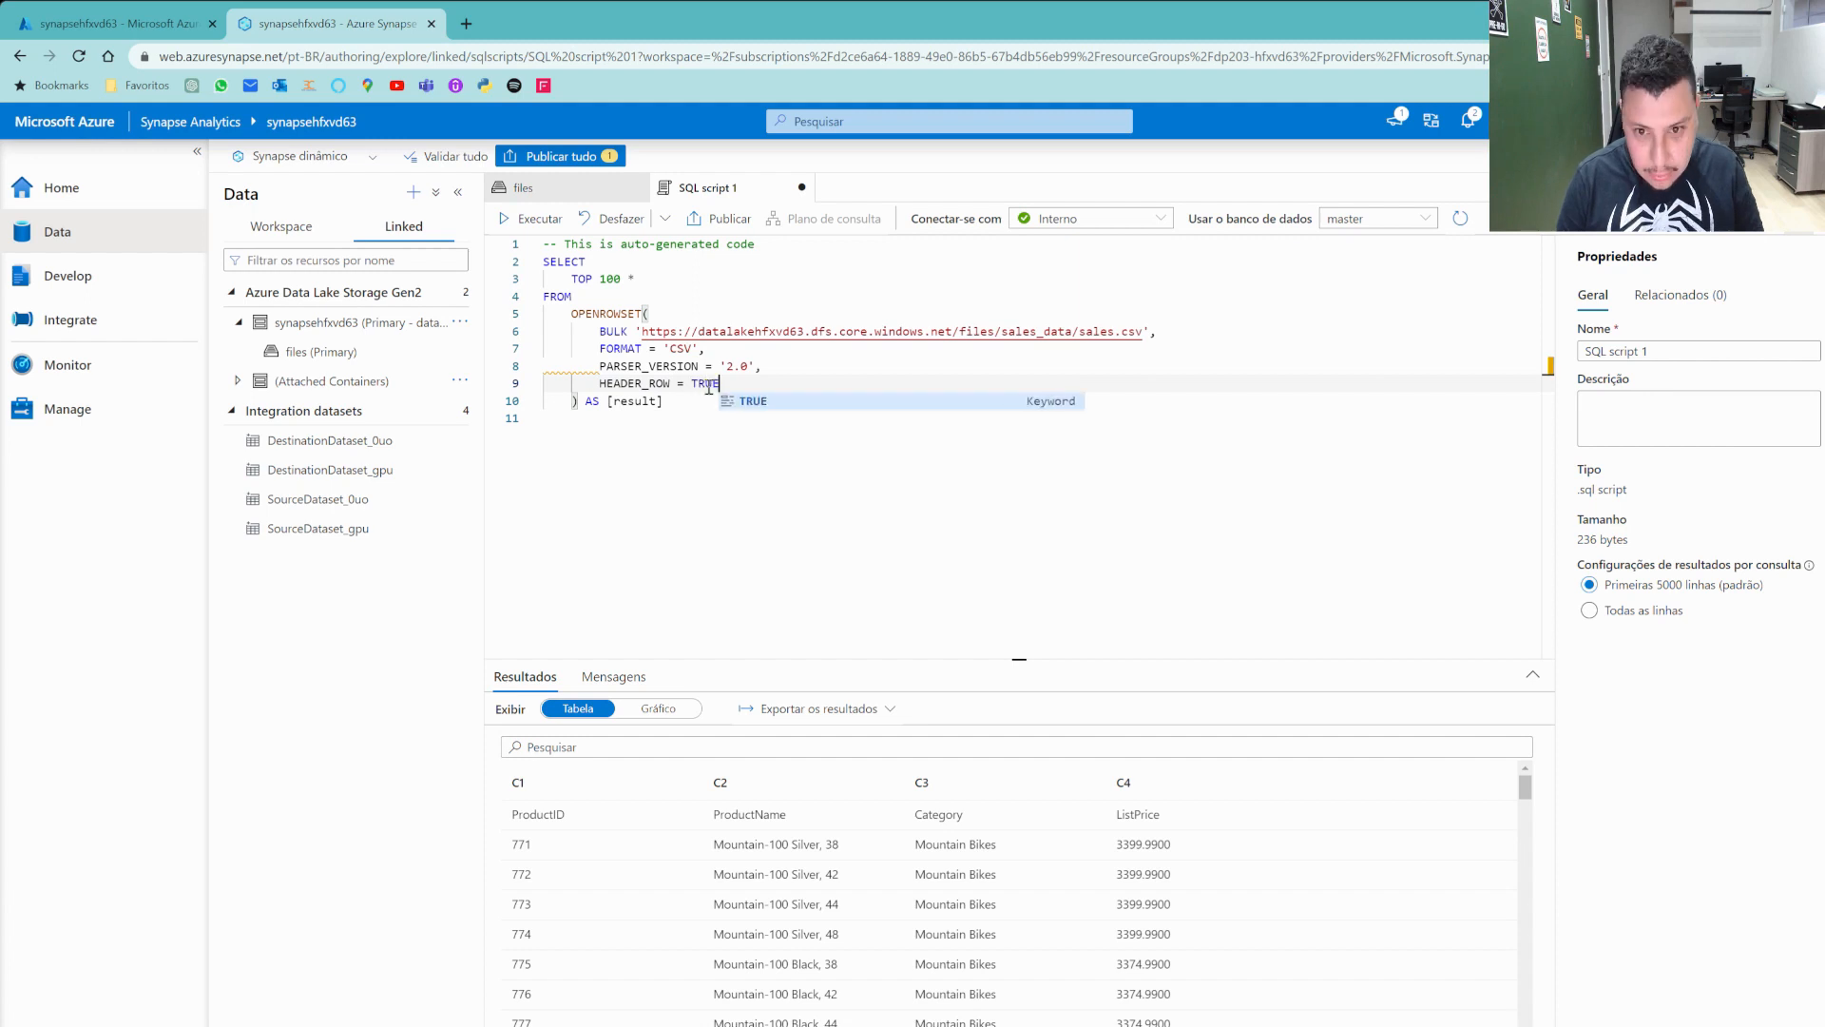
{"action": "key", "text": "Escape"}
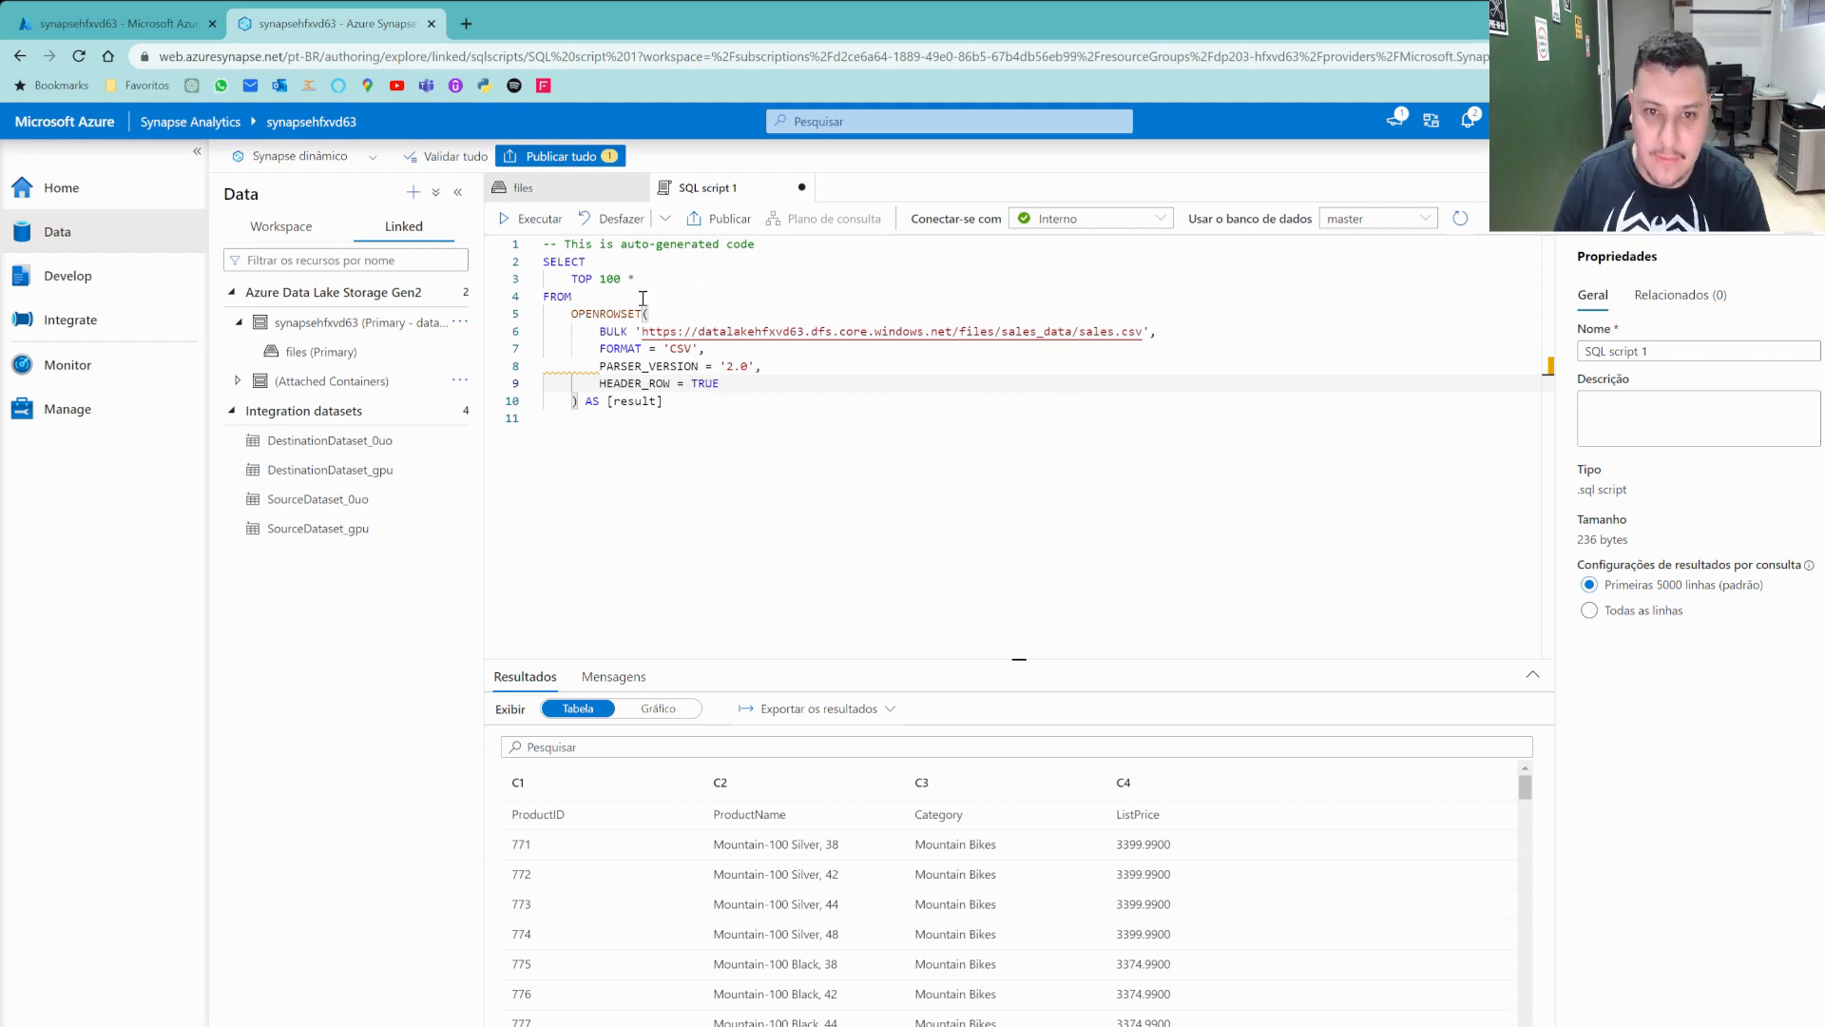
{"action": "left_click", "coordinate": [529, 224]}
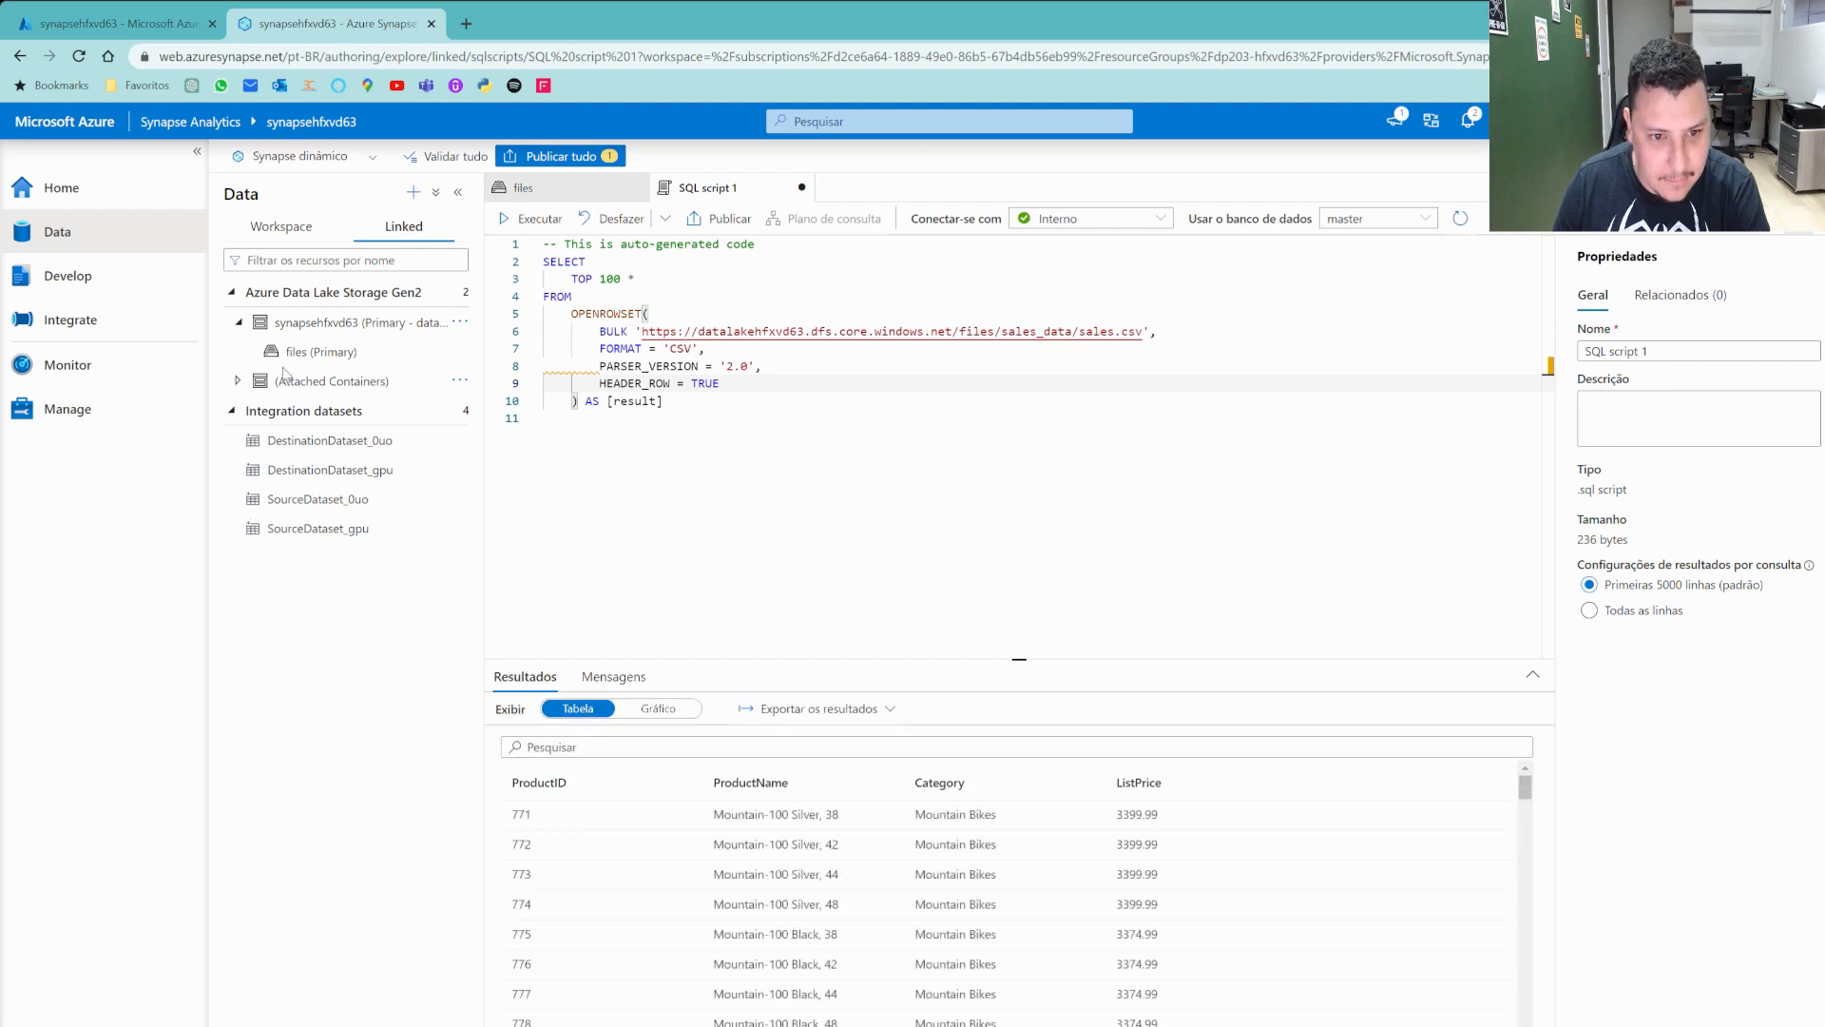
{"action": "left_click", "coordinate": [837, 656]}
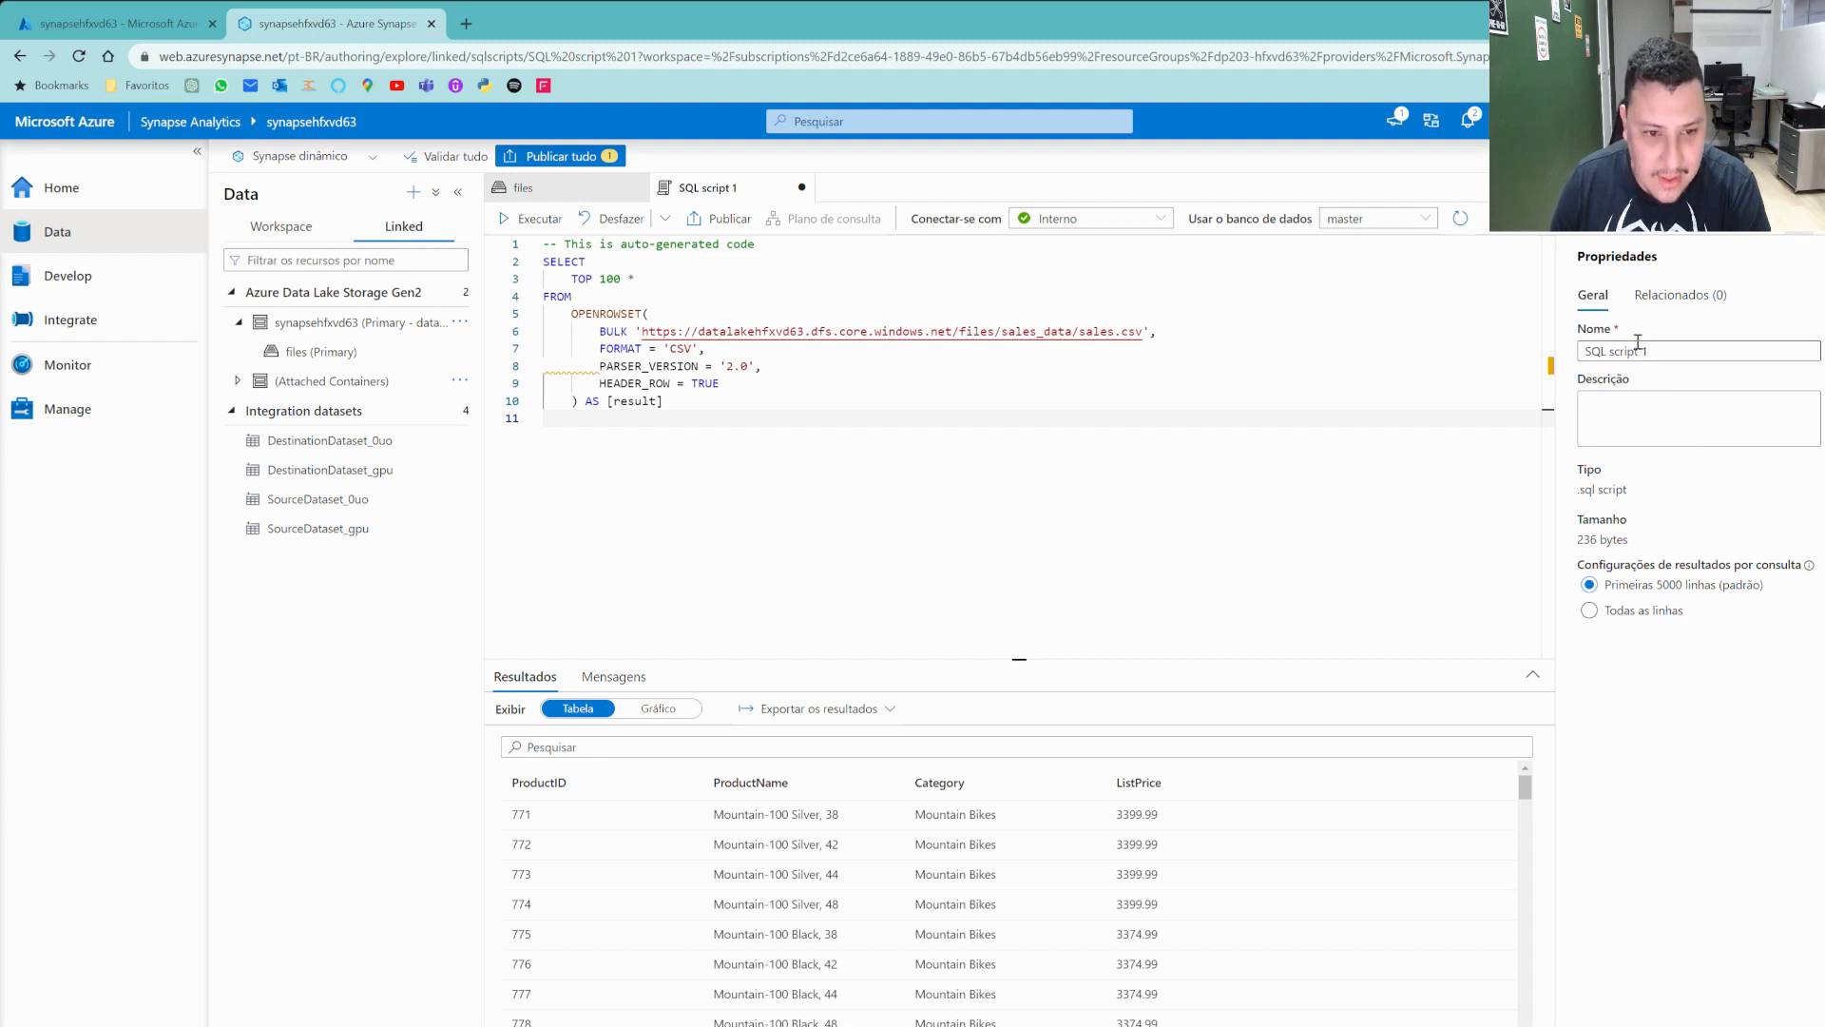
Rename the SQL script as Count Products by Category in its properties.
{"action": "left_click_drag", "start_coordinate": [1656, 350], "coordinate": [1462, 362]}
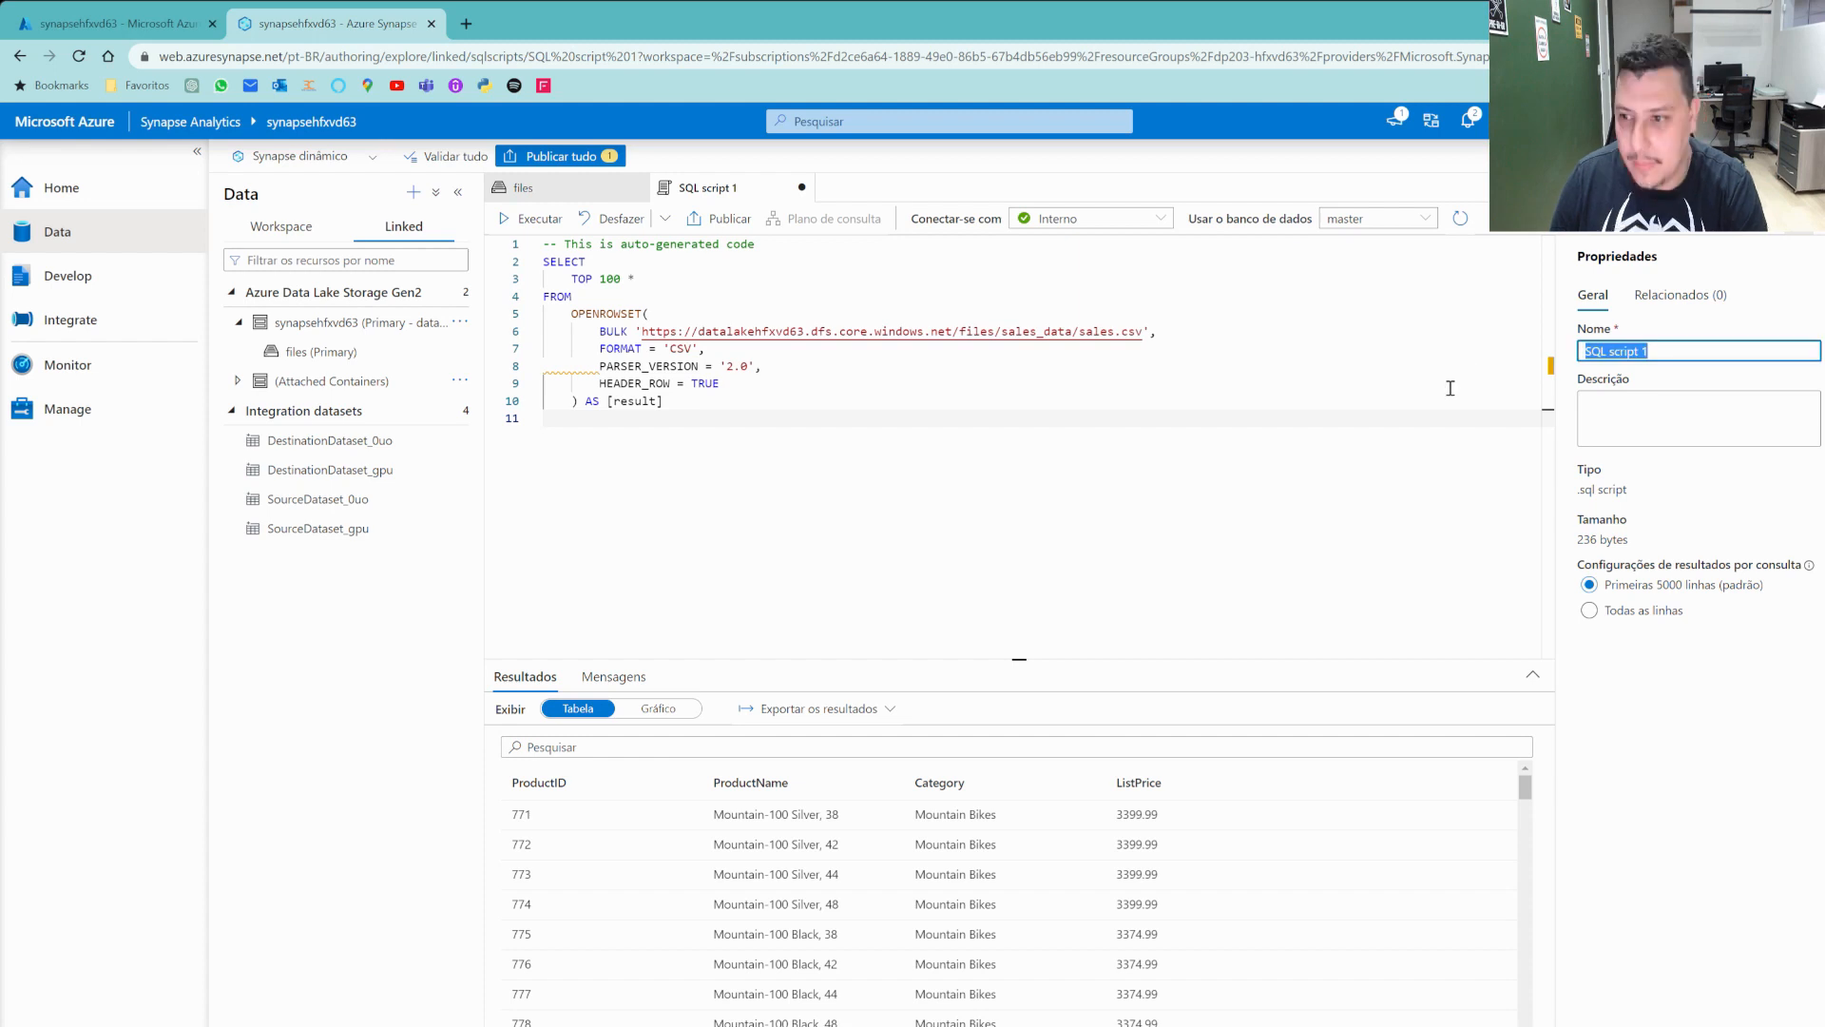
{"action": "type", "text": "cO"}
{"action": "key", "text": "BackSpace"}
{"action": "key", "text": "BackSpace"}
{"action": "type", "text": "Count"}
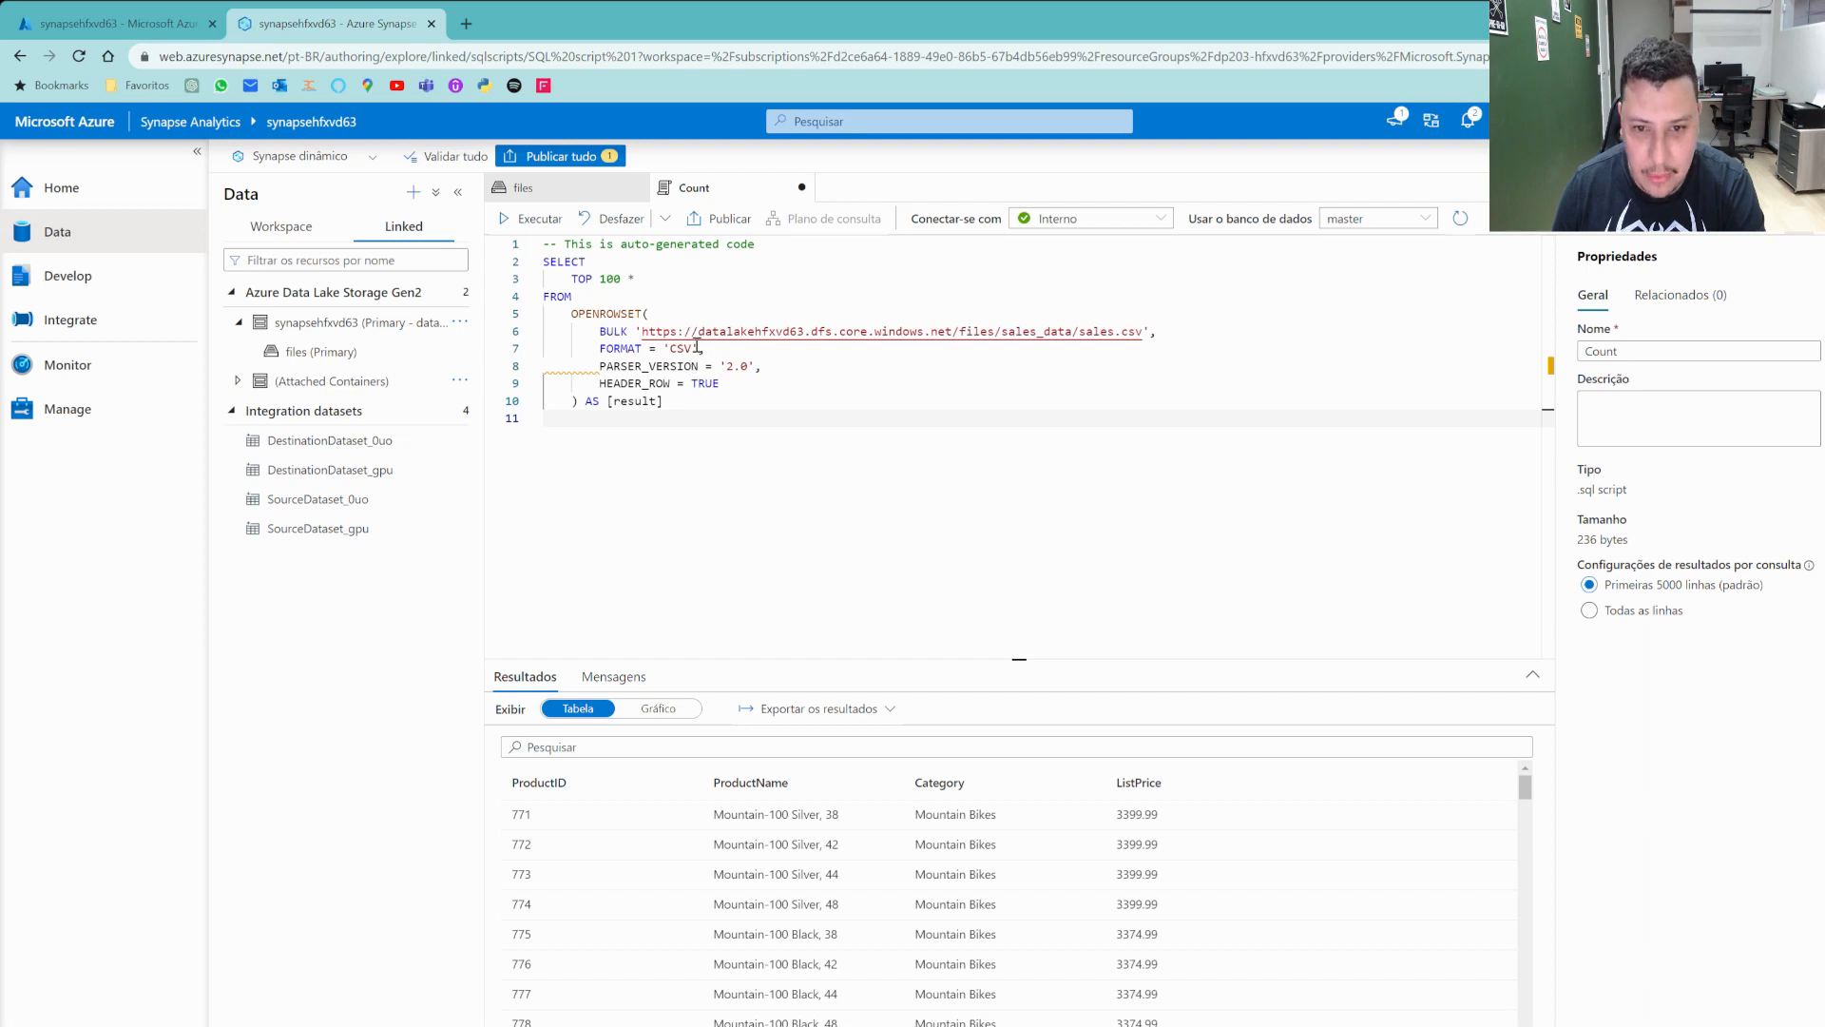
{"action": "double_click", "coordinate": [1662, 348]}
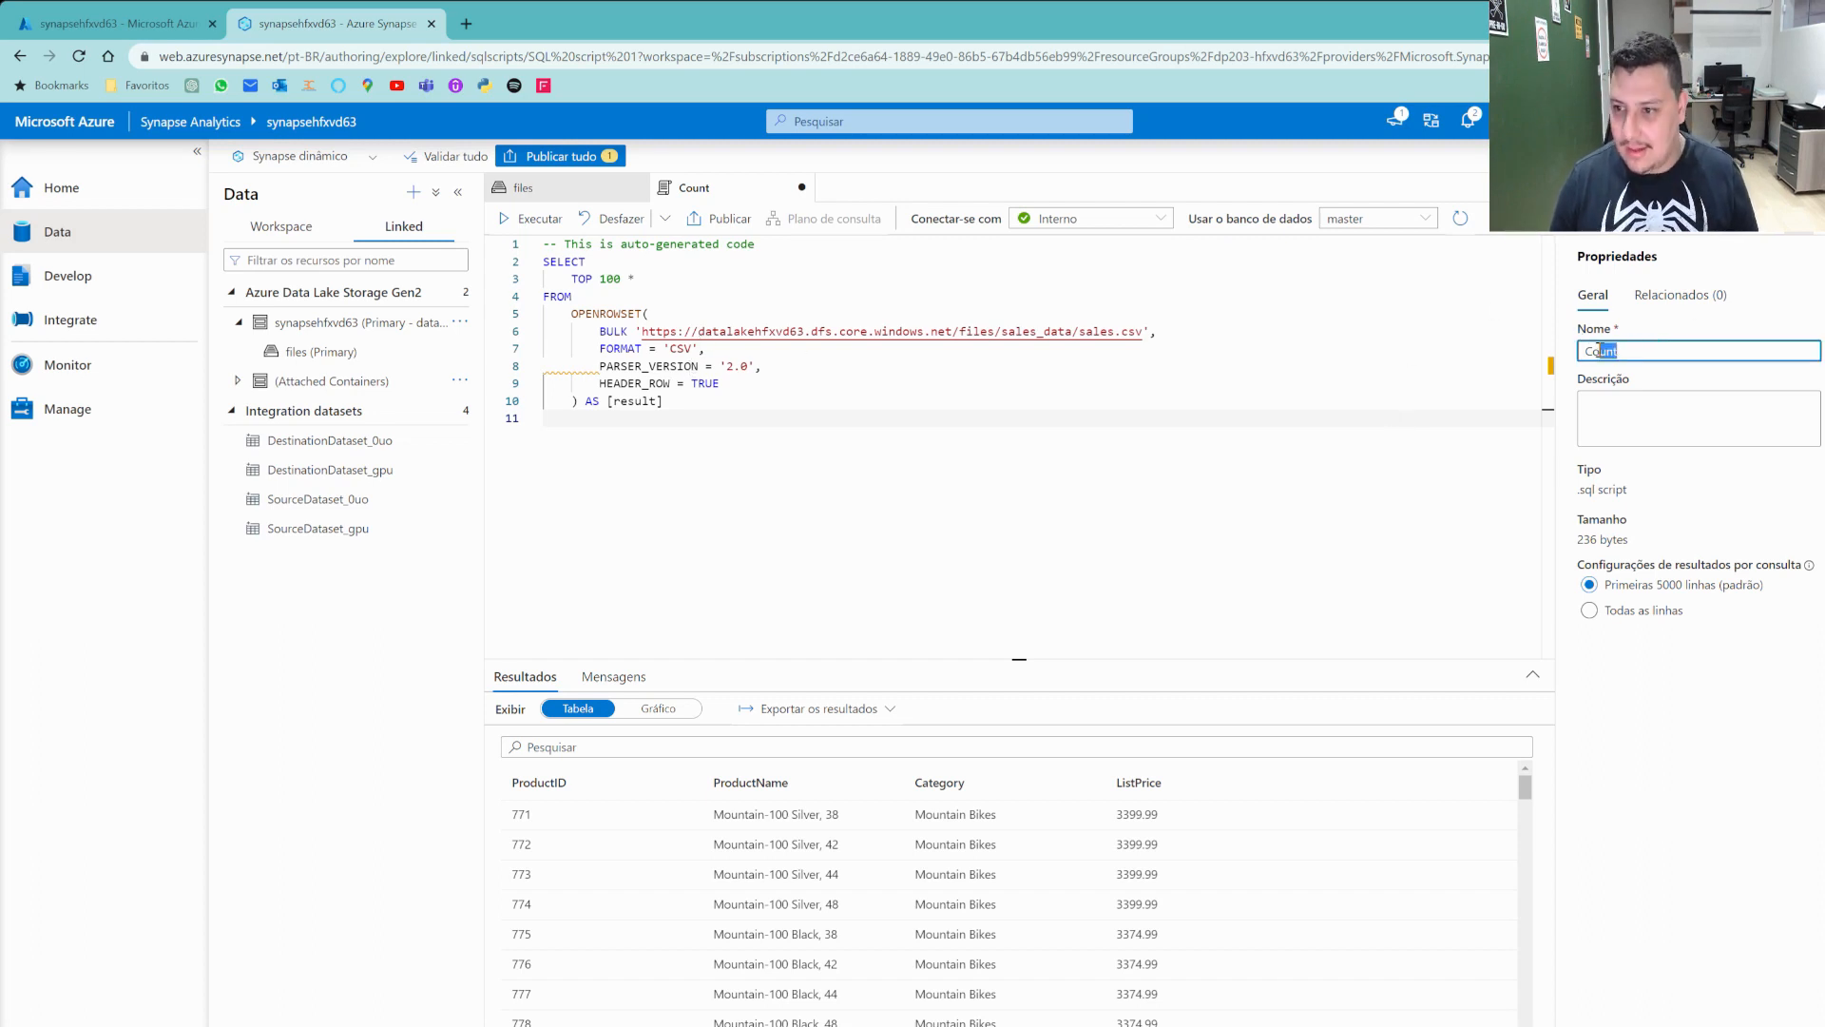
{"action": "type", "text": "Count"}
{"action": "key", "text": "Return"}
{"action": "type", "text": "Produ"}
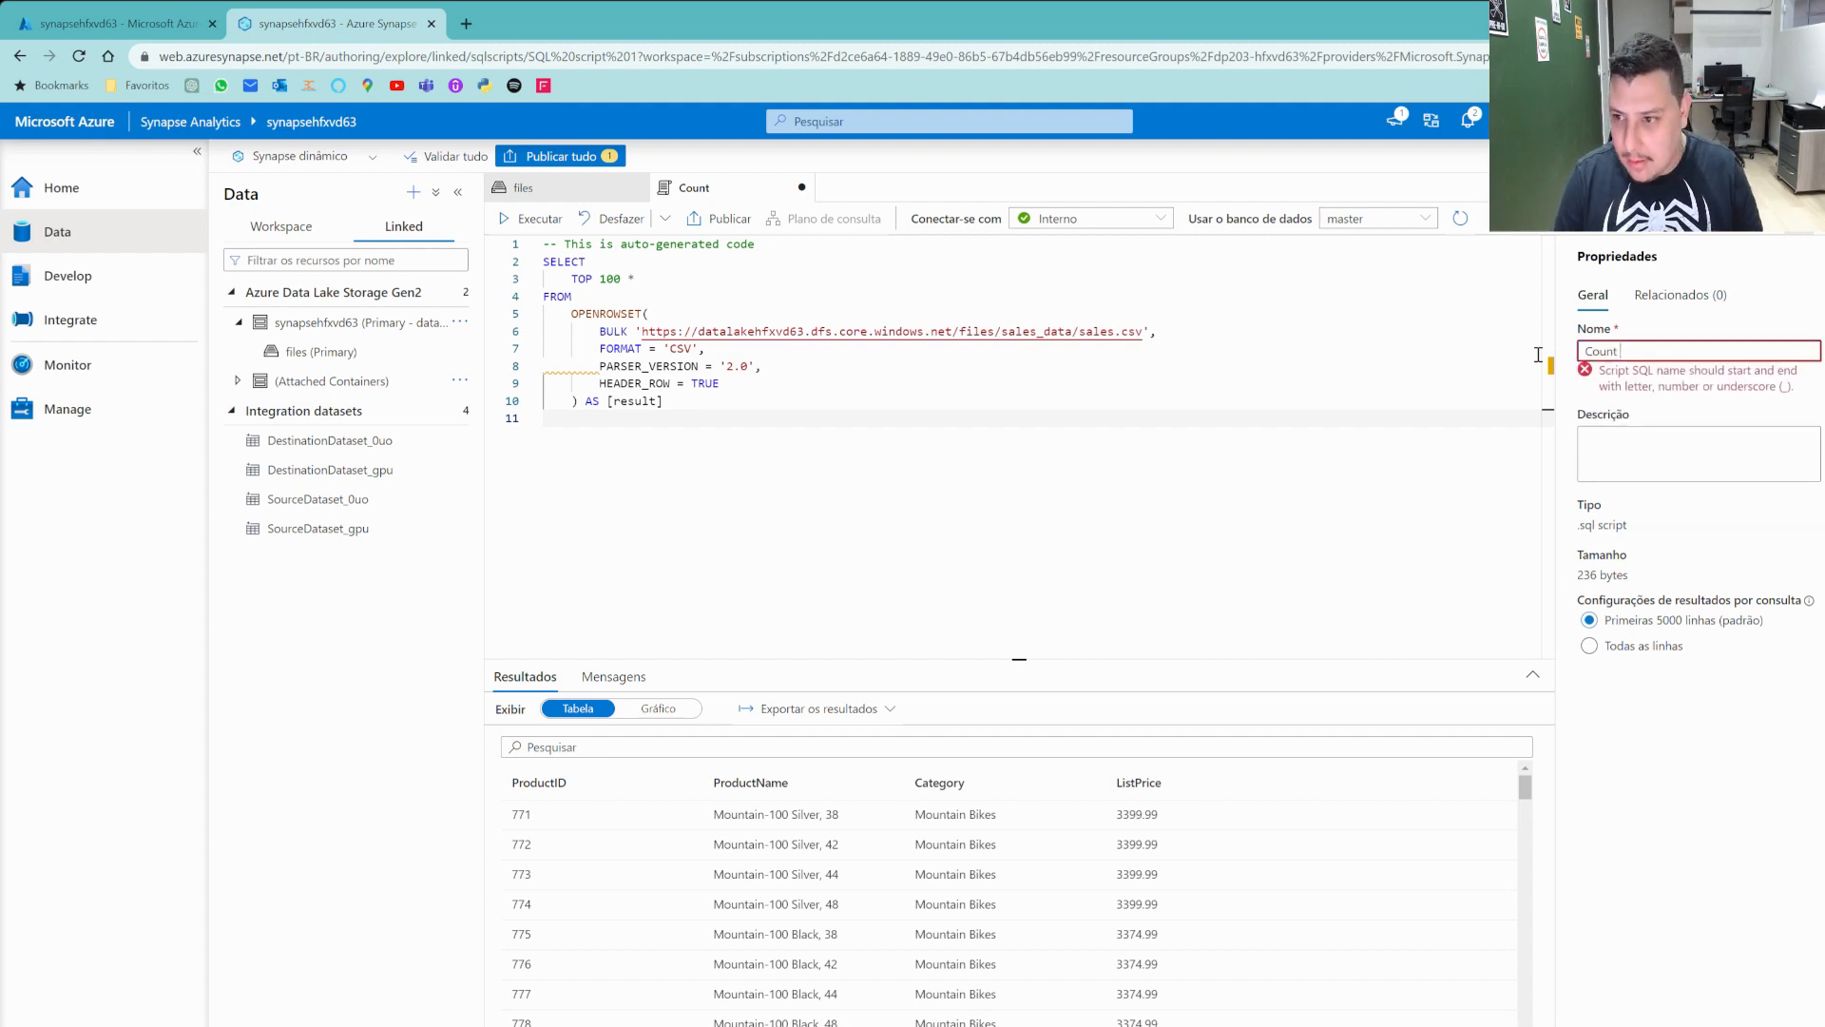
{"action": "type", "text": "t"}
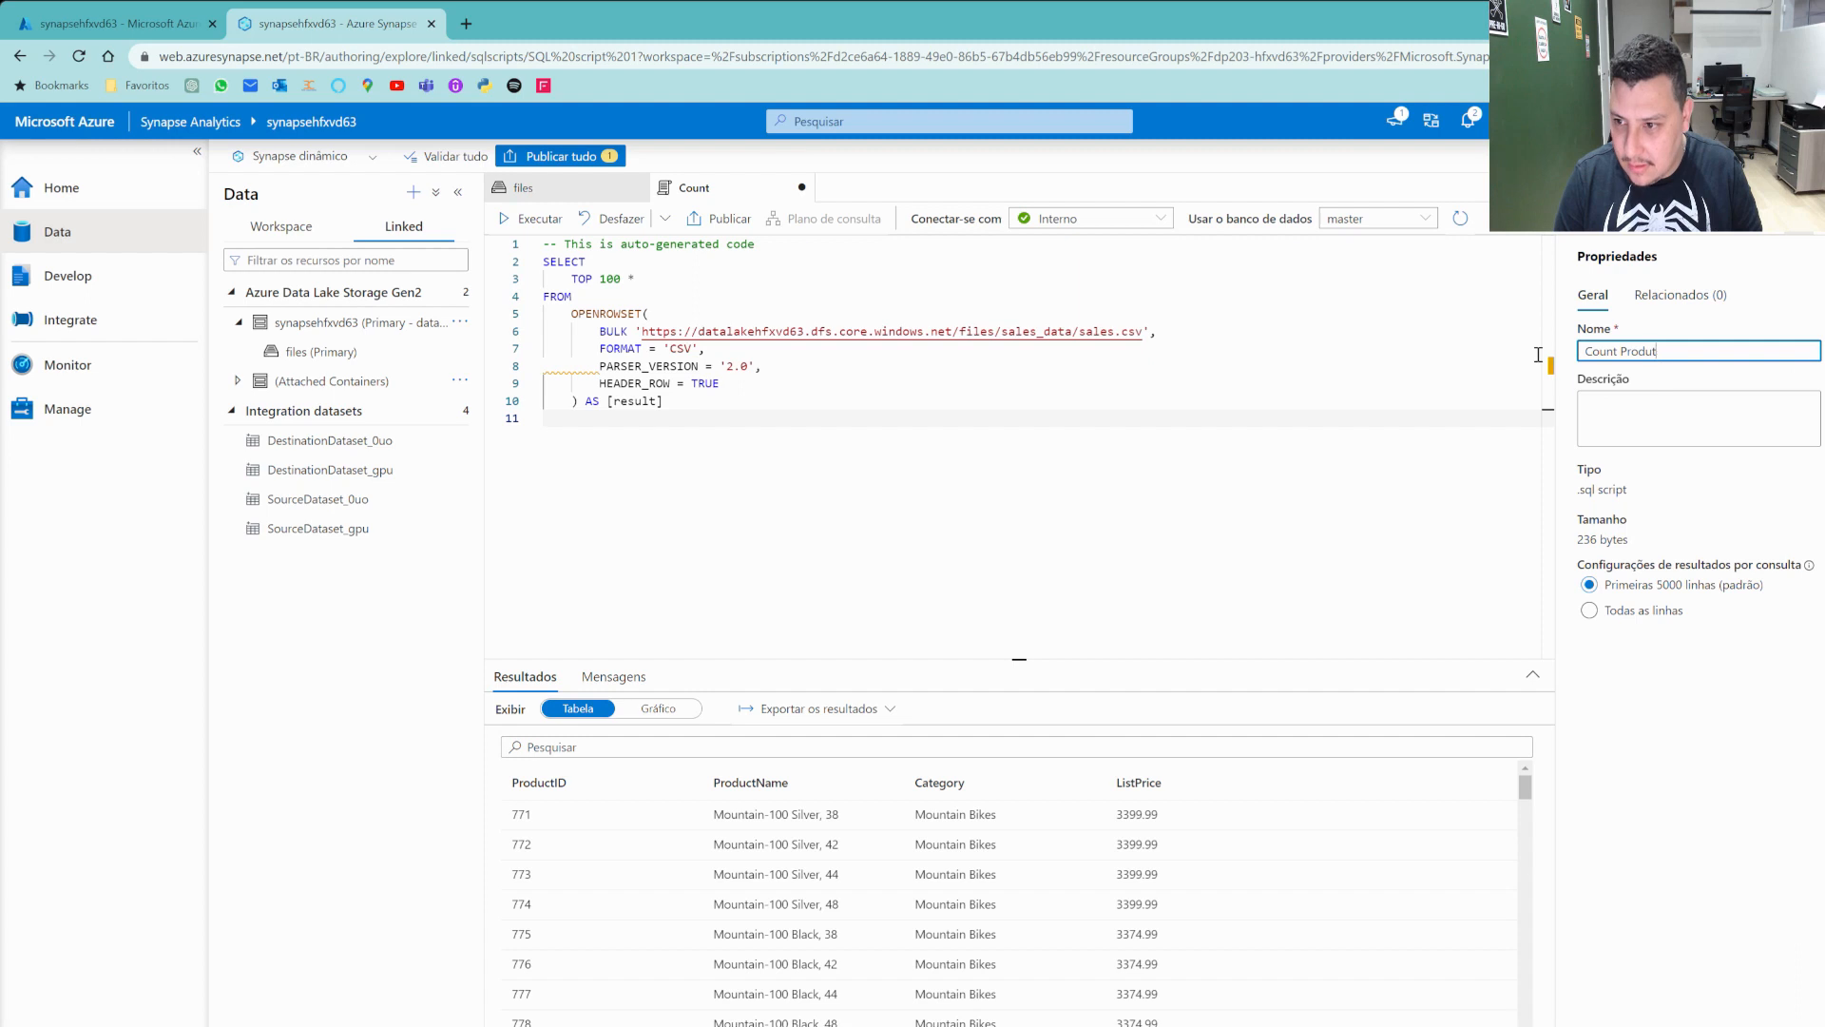
{"action": "key", "text": "BackSpace"}
{"action": "type", "text": "cts "}
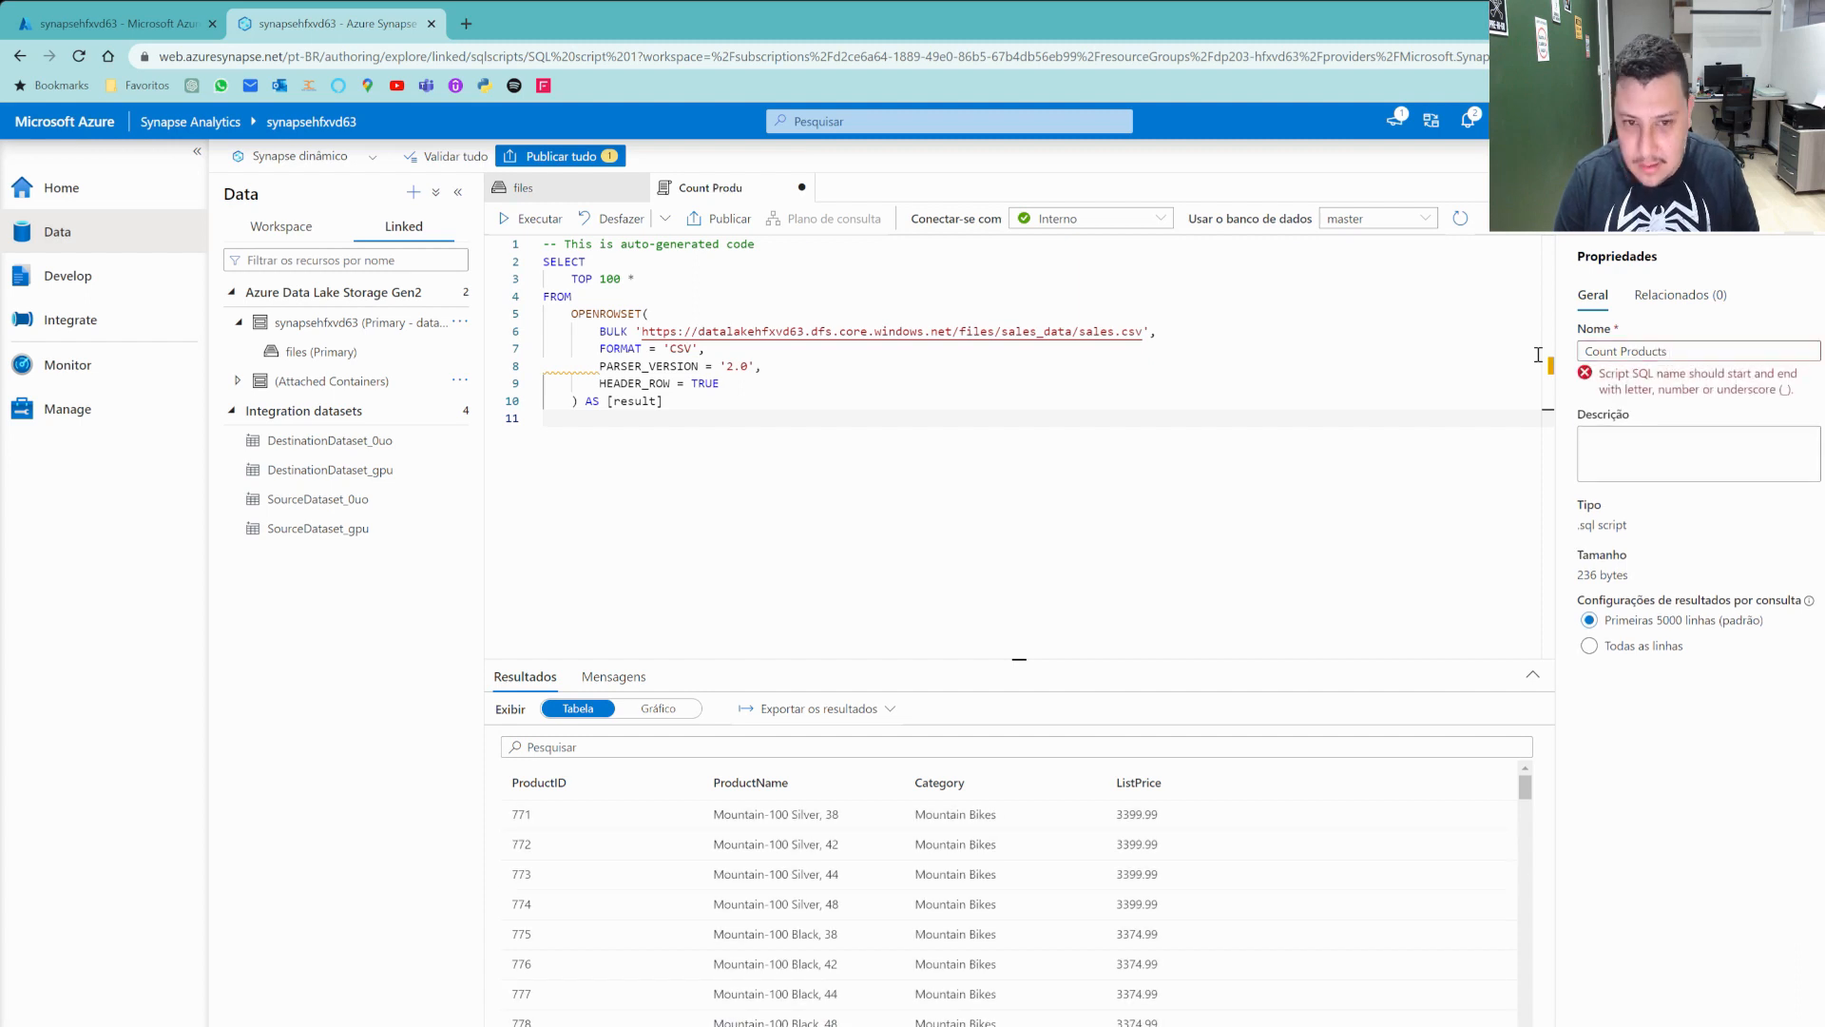
{"action": "type", "text": "by"}
{"action": "key", "text": "BackSpace"}
{"action": "key", "text": "BackSpace"}
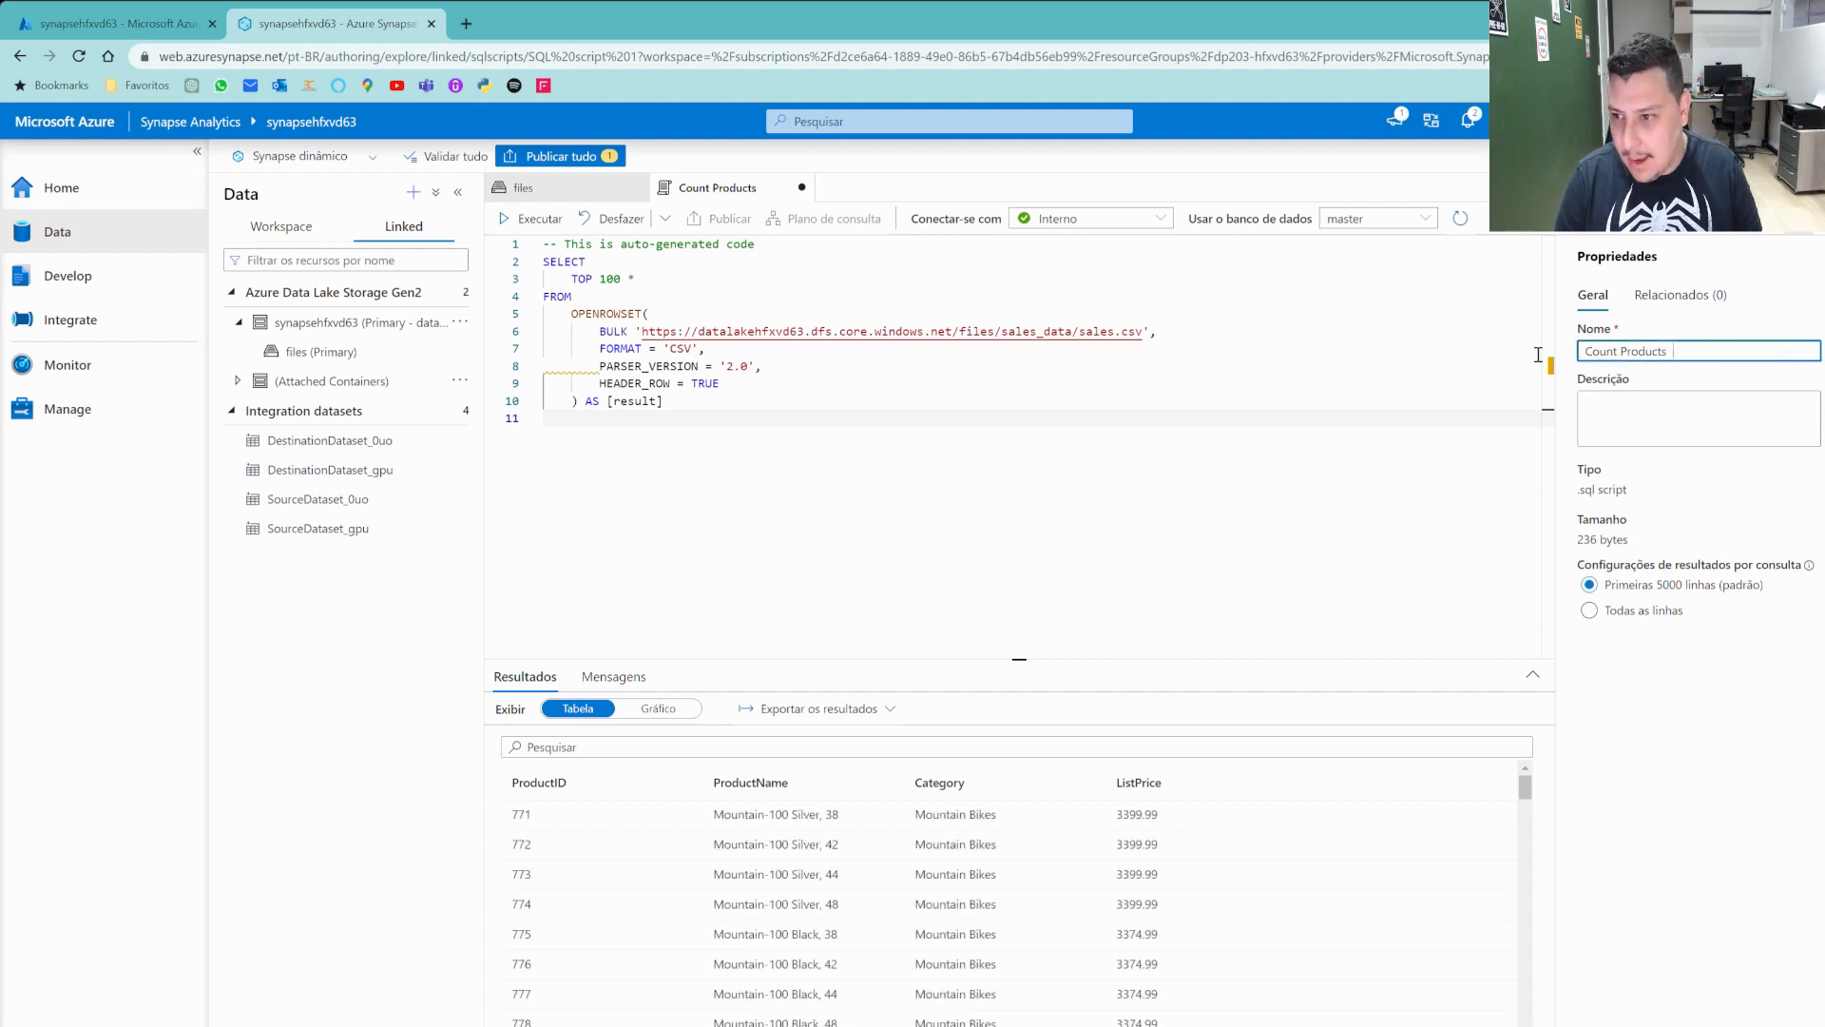
{"action": "type", "text": "by"}
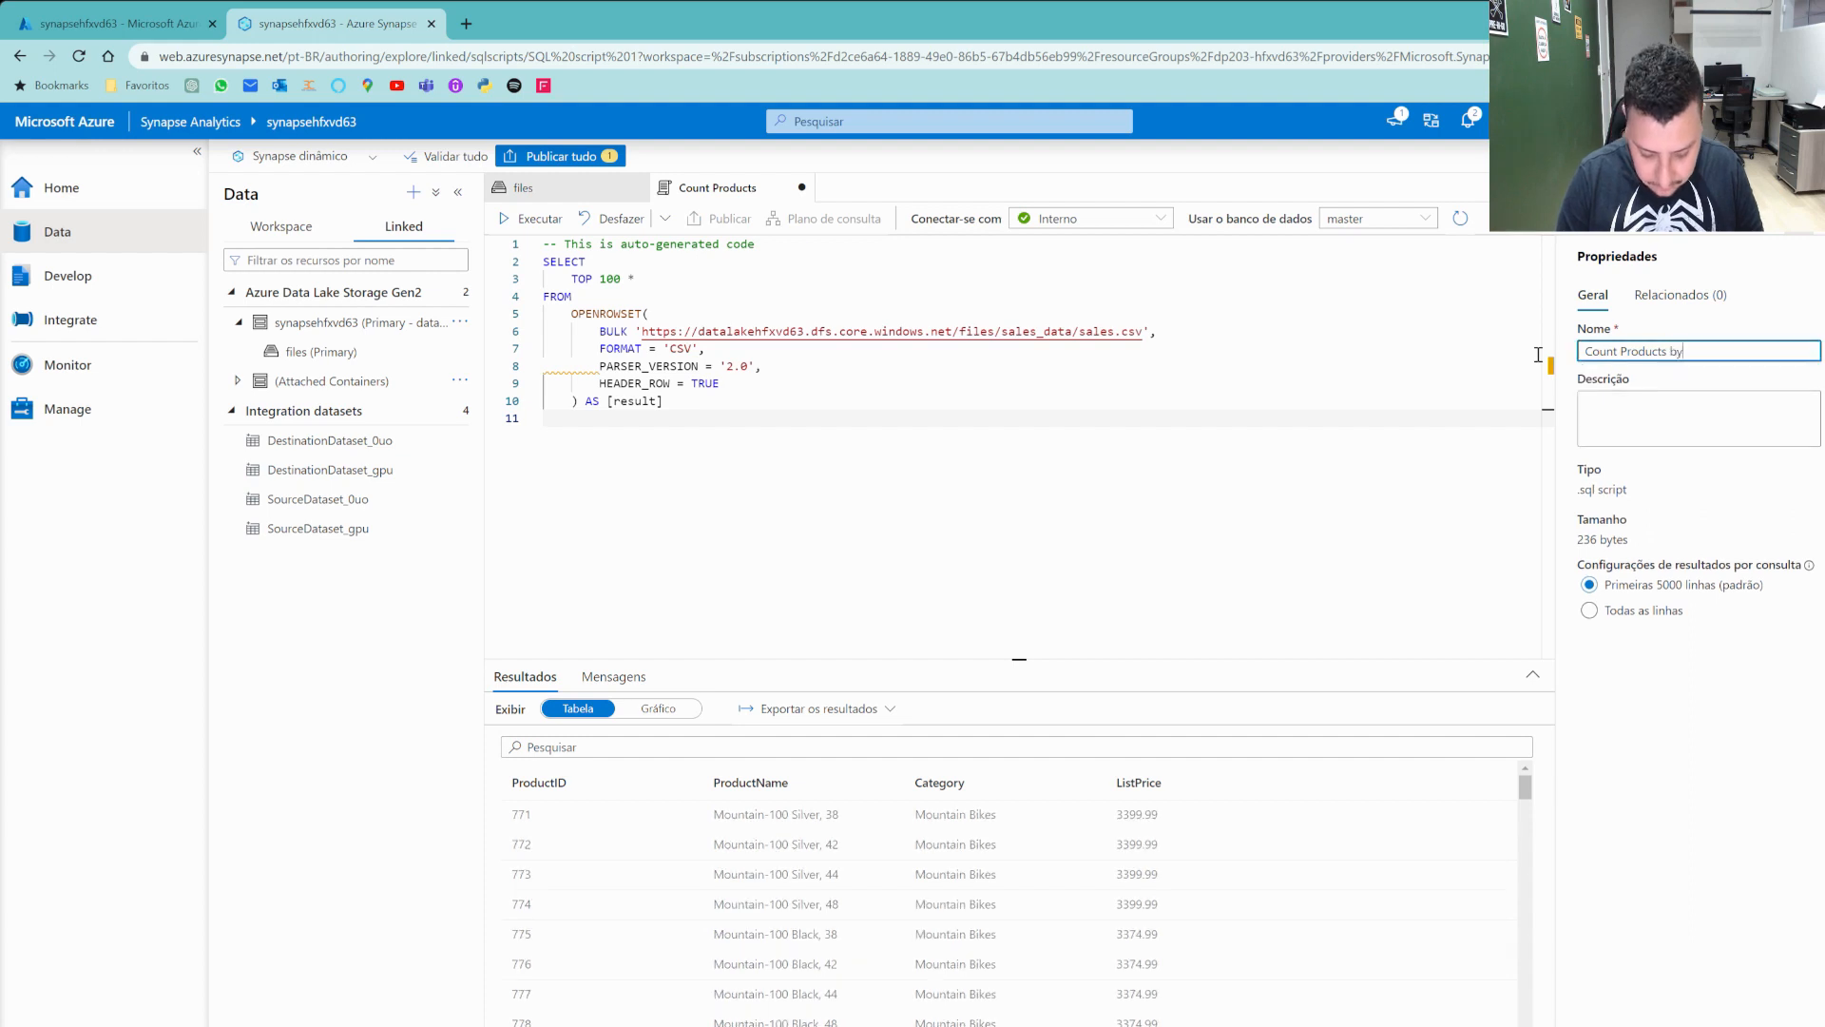
{"action": "type", "text": " Category"}
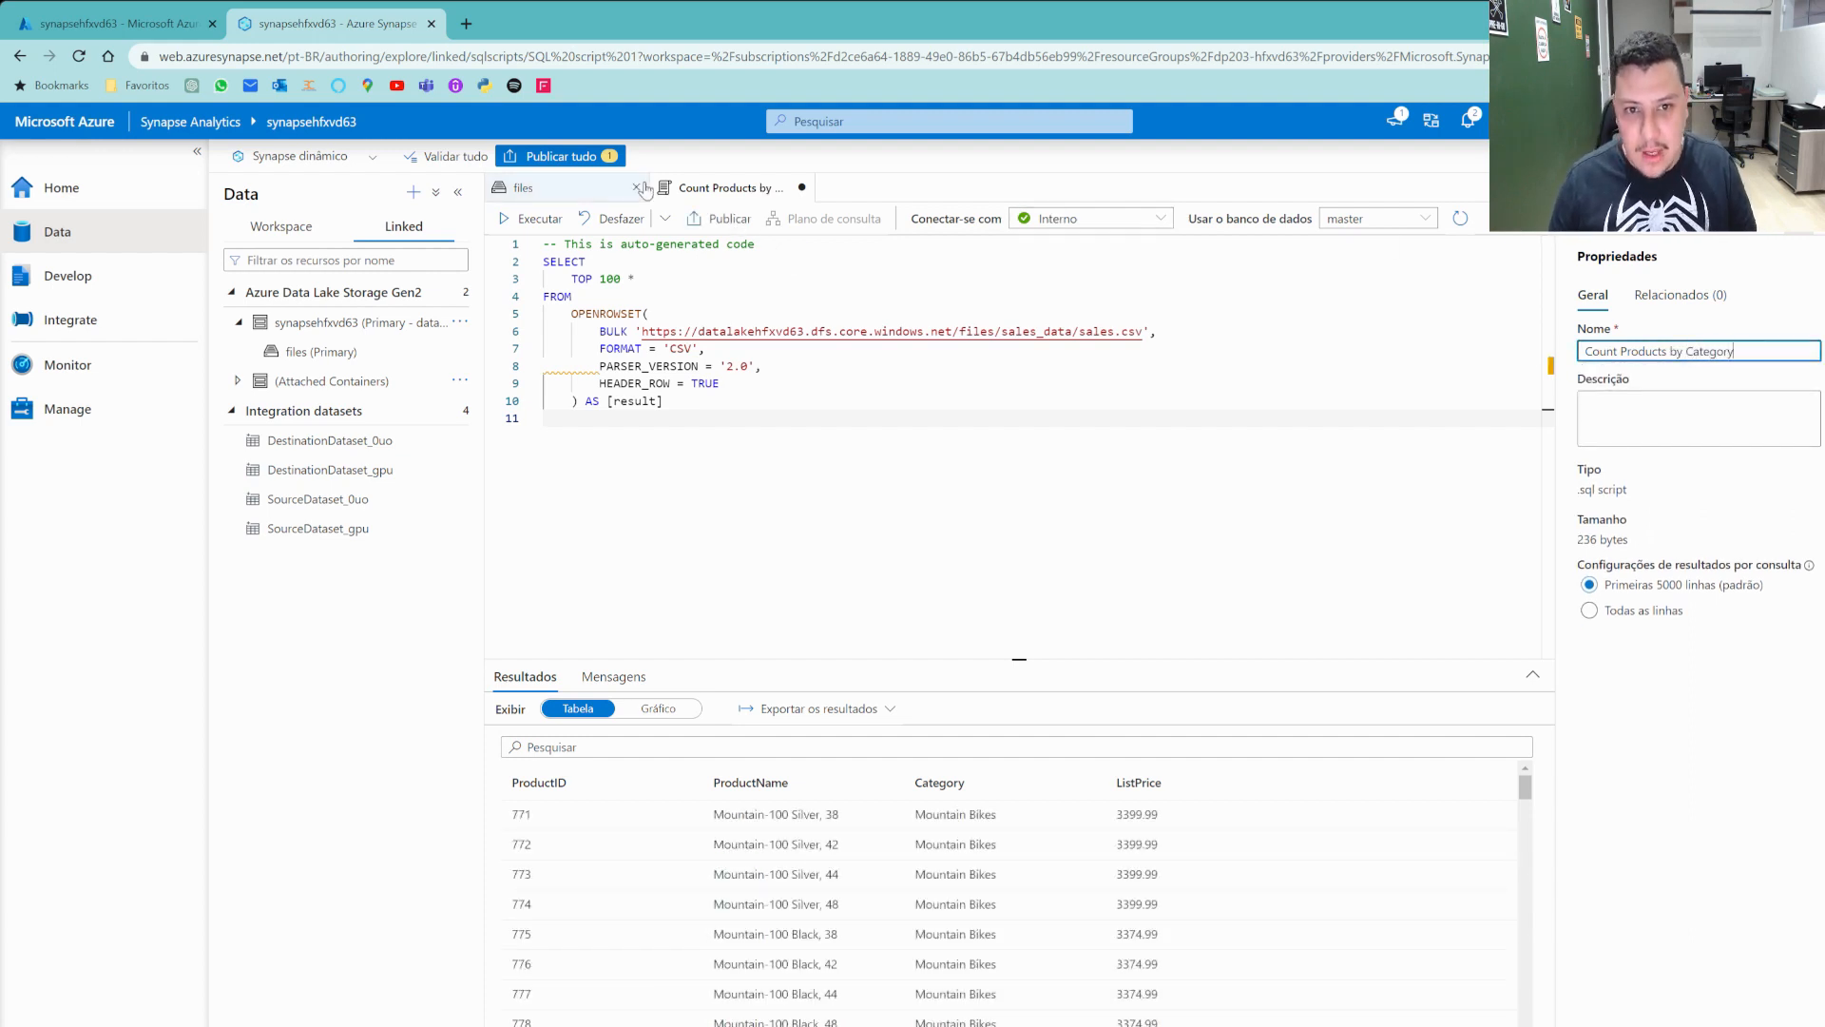
Publish the Count Products by Category script and close both it and the files container view.
{"action": "left_click", "coordinate": [723, 226]}
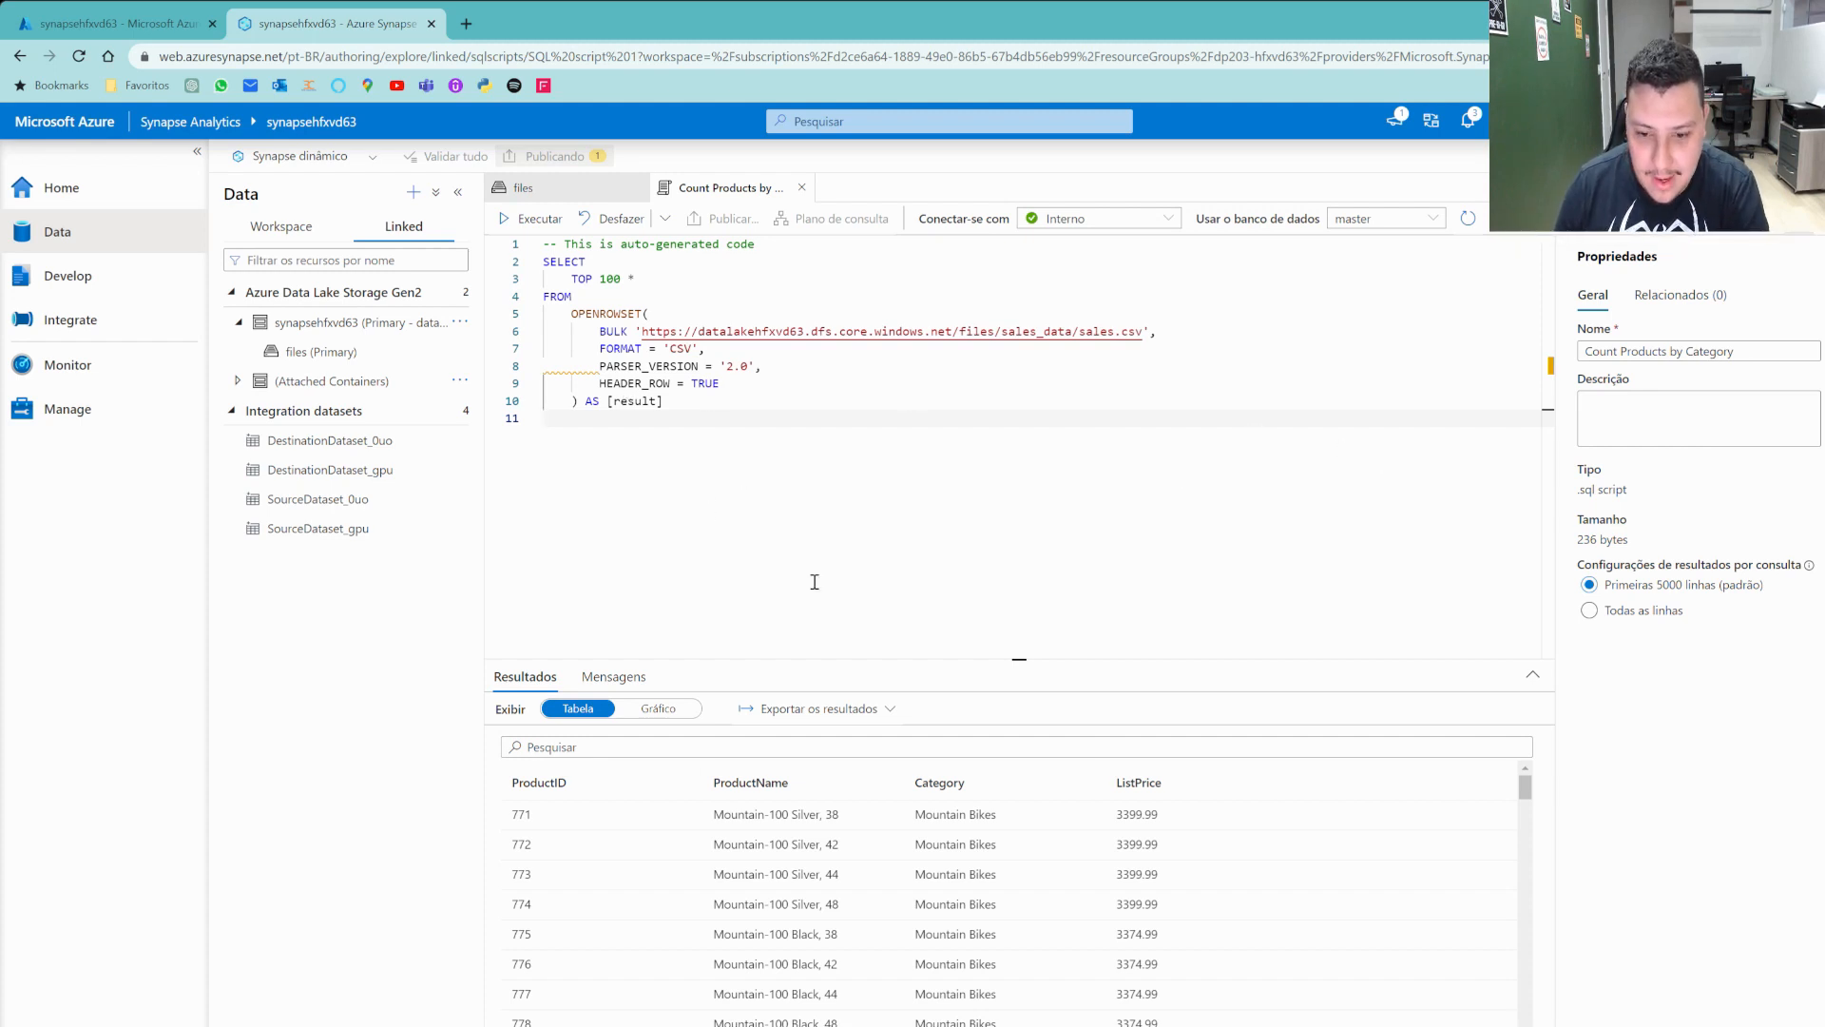
{"action": "scroll", "coordinate": [766, 787], "scroll_direction": "down", "scroll_amount": 1}
{"action": "scroll", "coordinate": [765, 787], "scroll_direction": "down", "scroll_amount": 3}
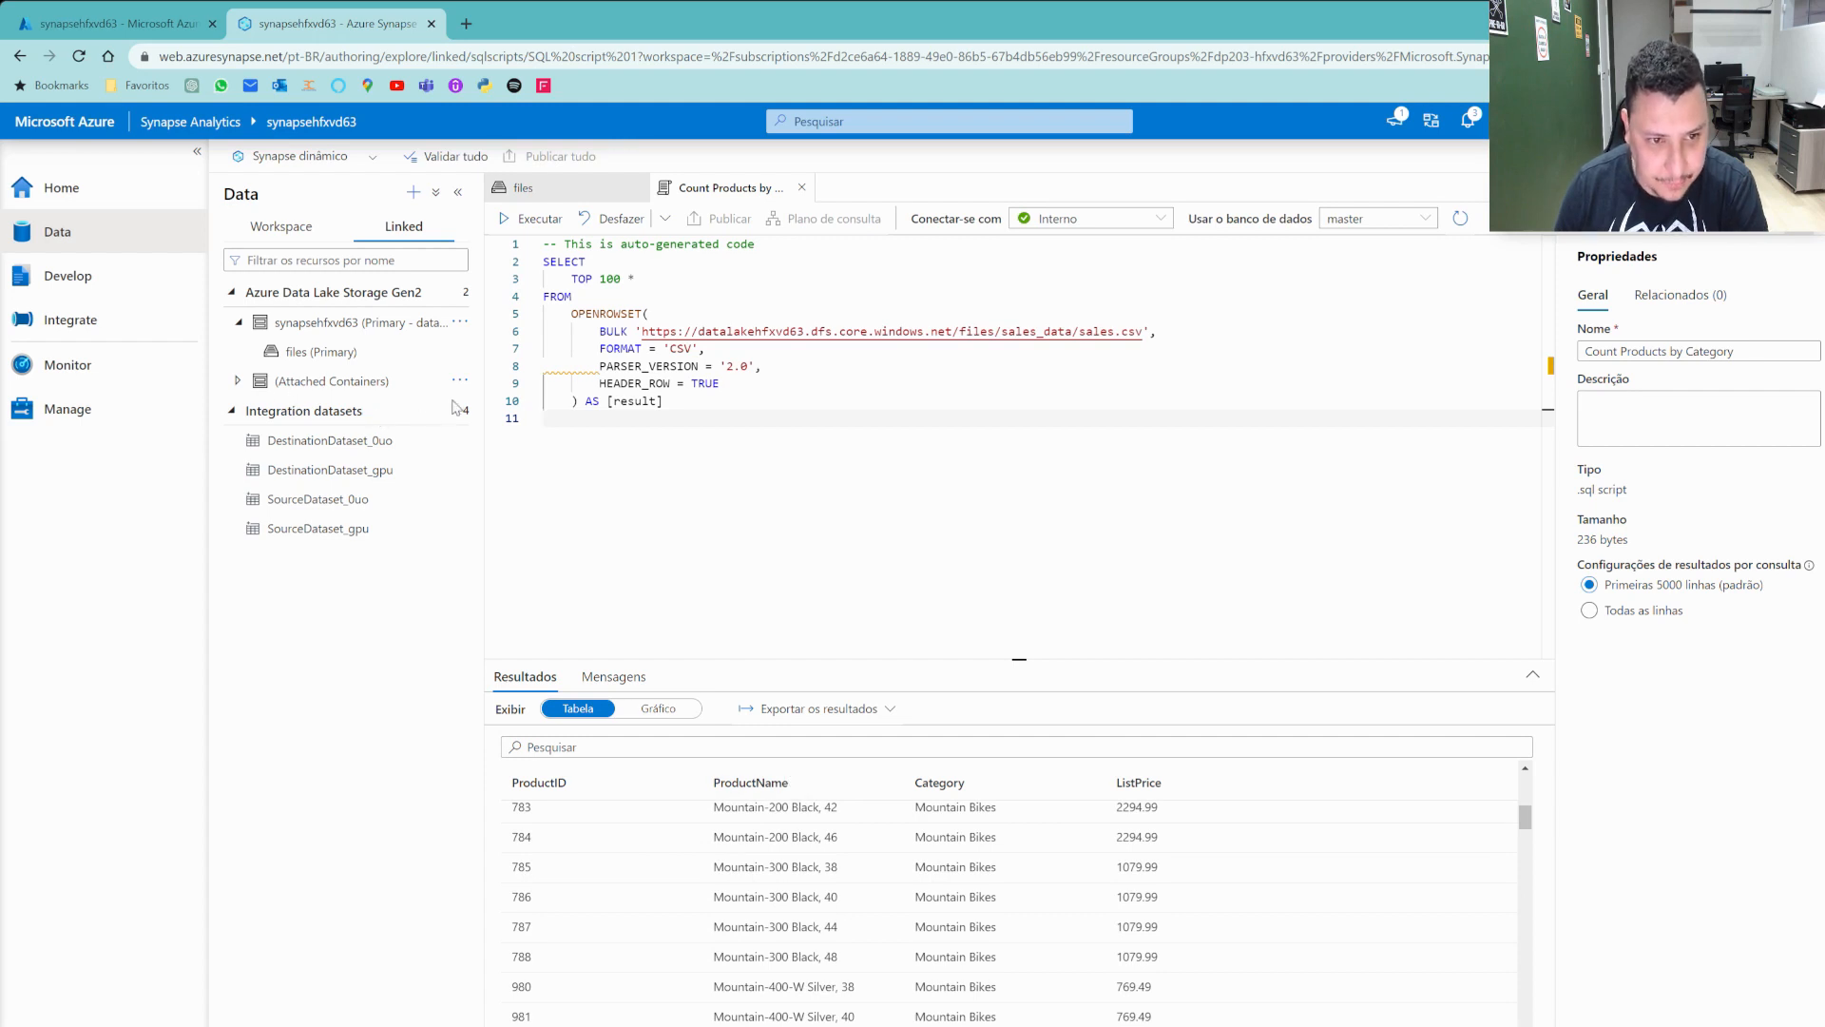
{"action": "left_click", "coordinate": [1362, 400]}
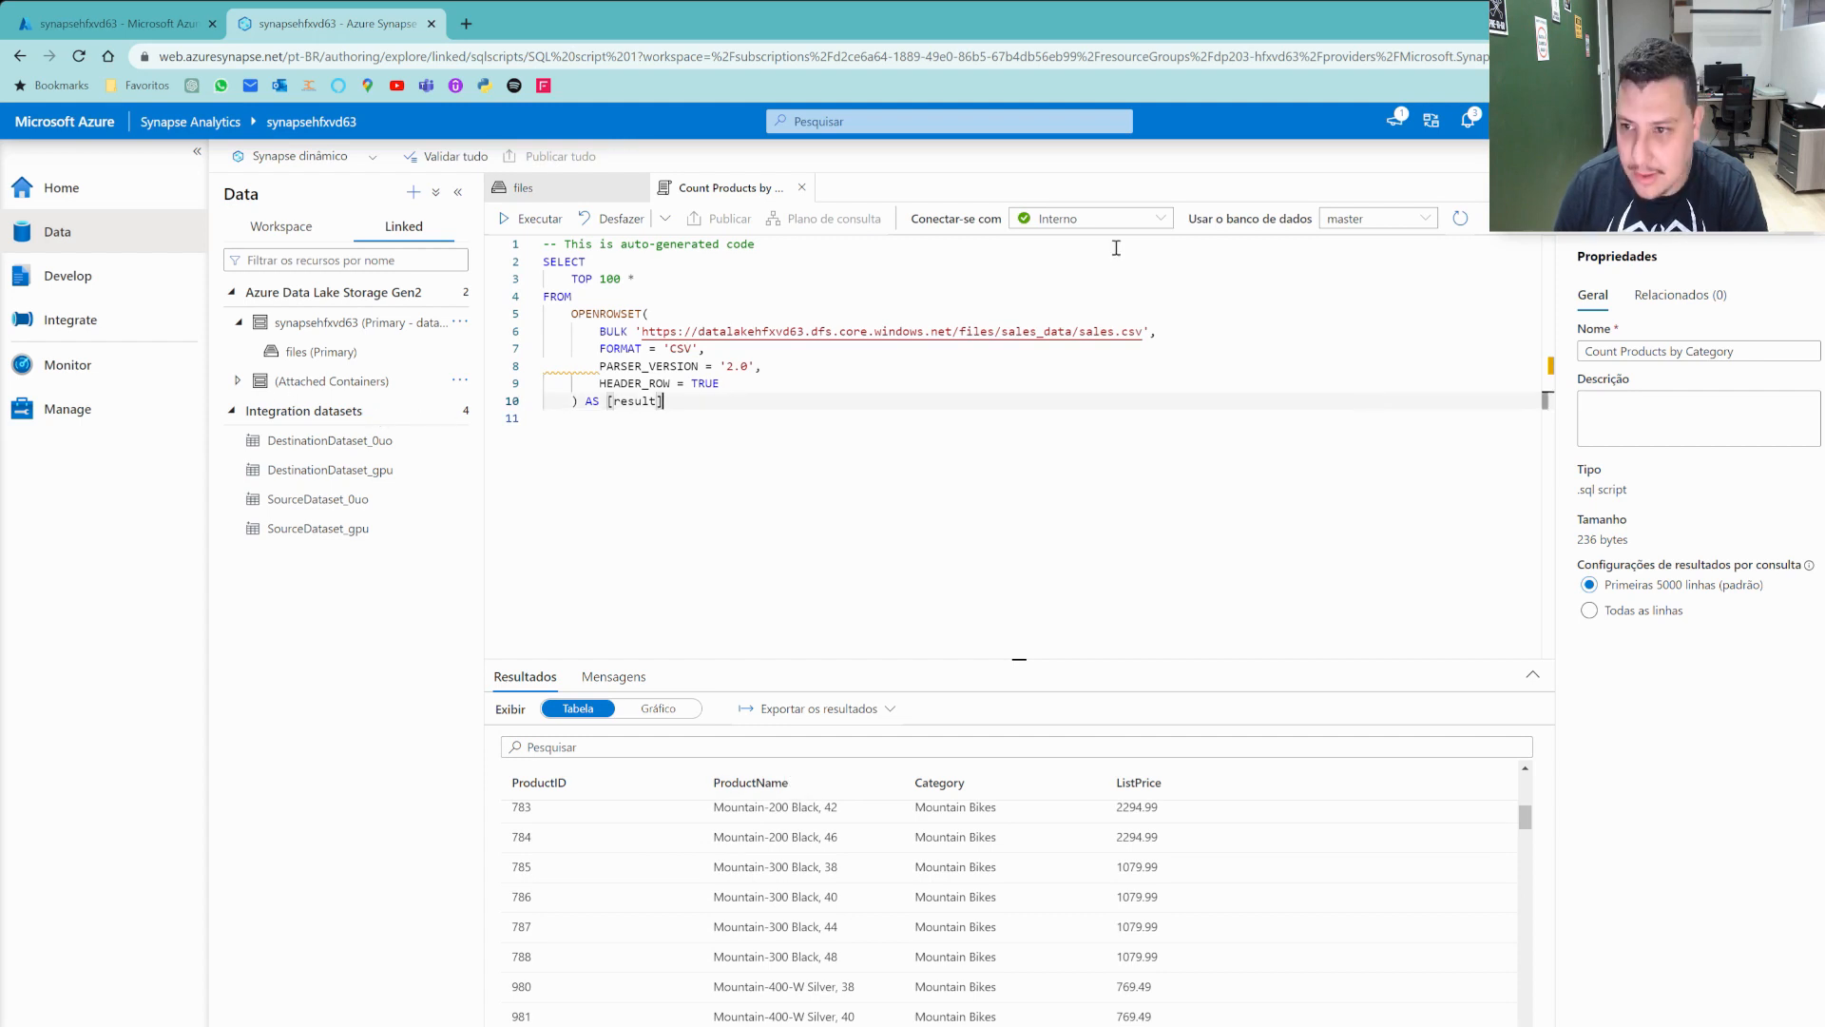
{"action": "left_click", "coordinate": [800, 188]}
{"action": "left_click", "coordinate": [636, 189]}
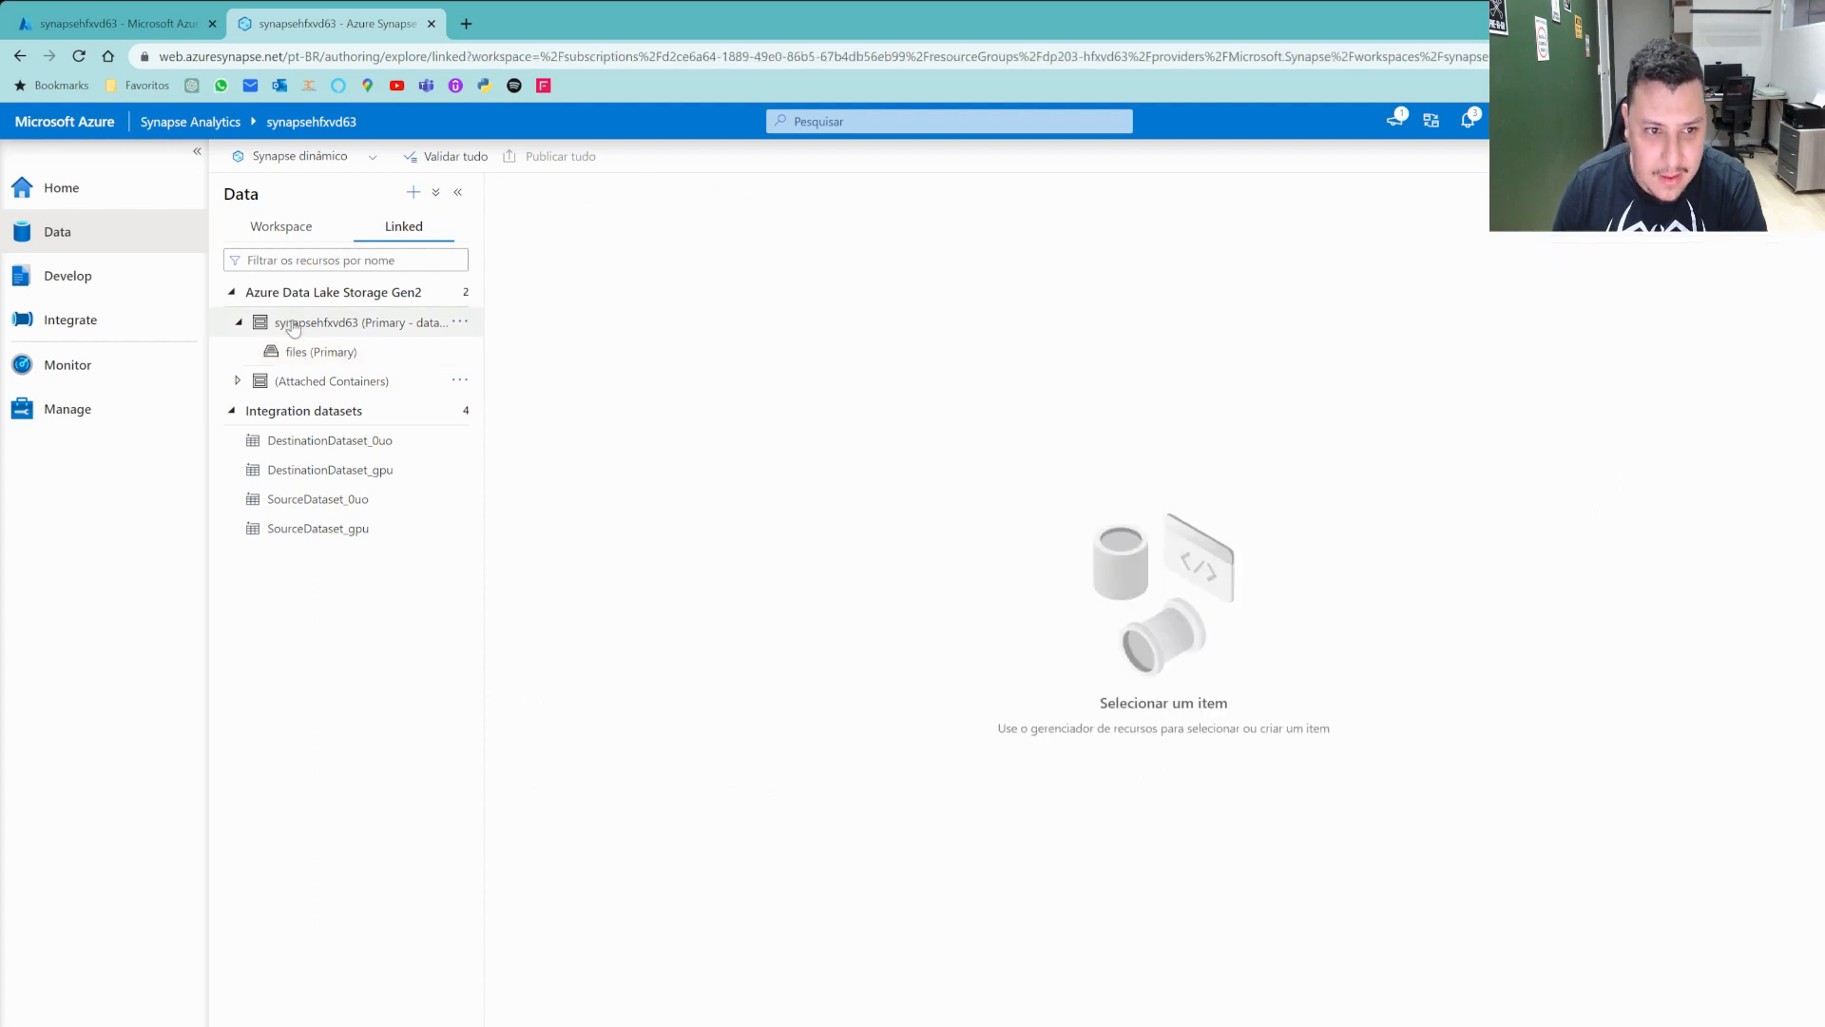
Review the history of SQL requests run on the Built-in pool in the workspace's monitoring area.
{"action": "left_click", "coordinate": [105, 408]}
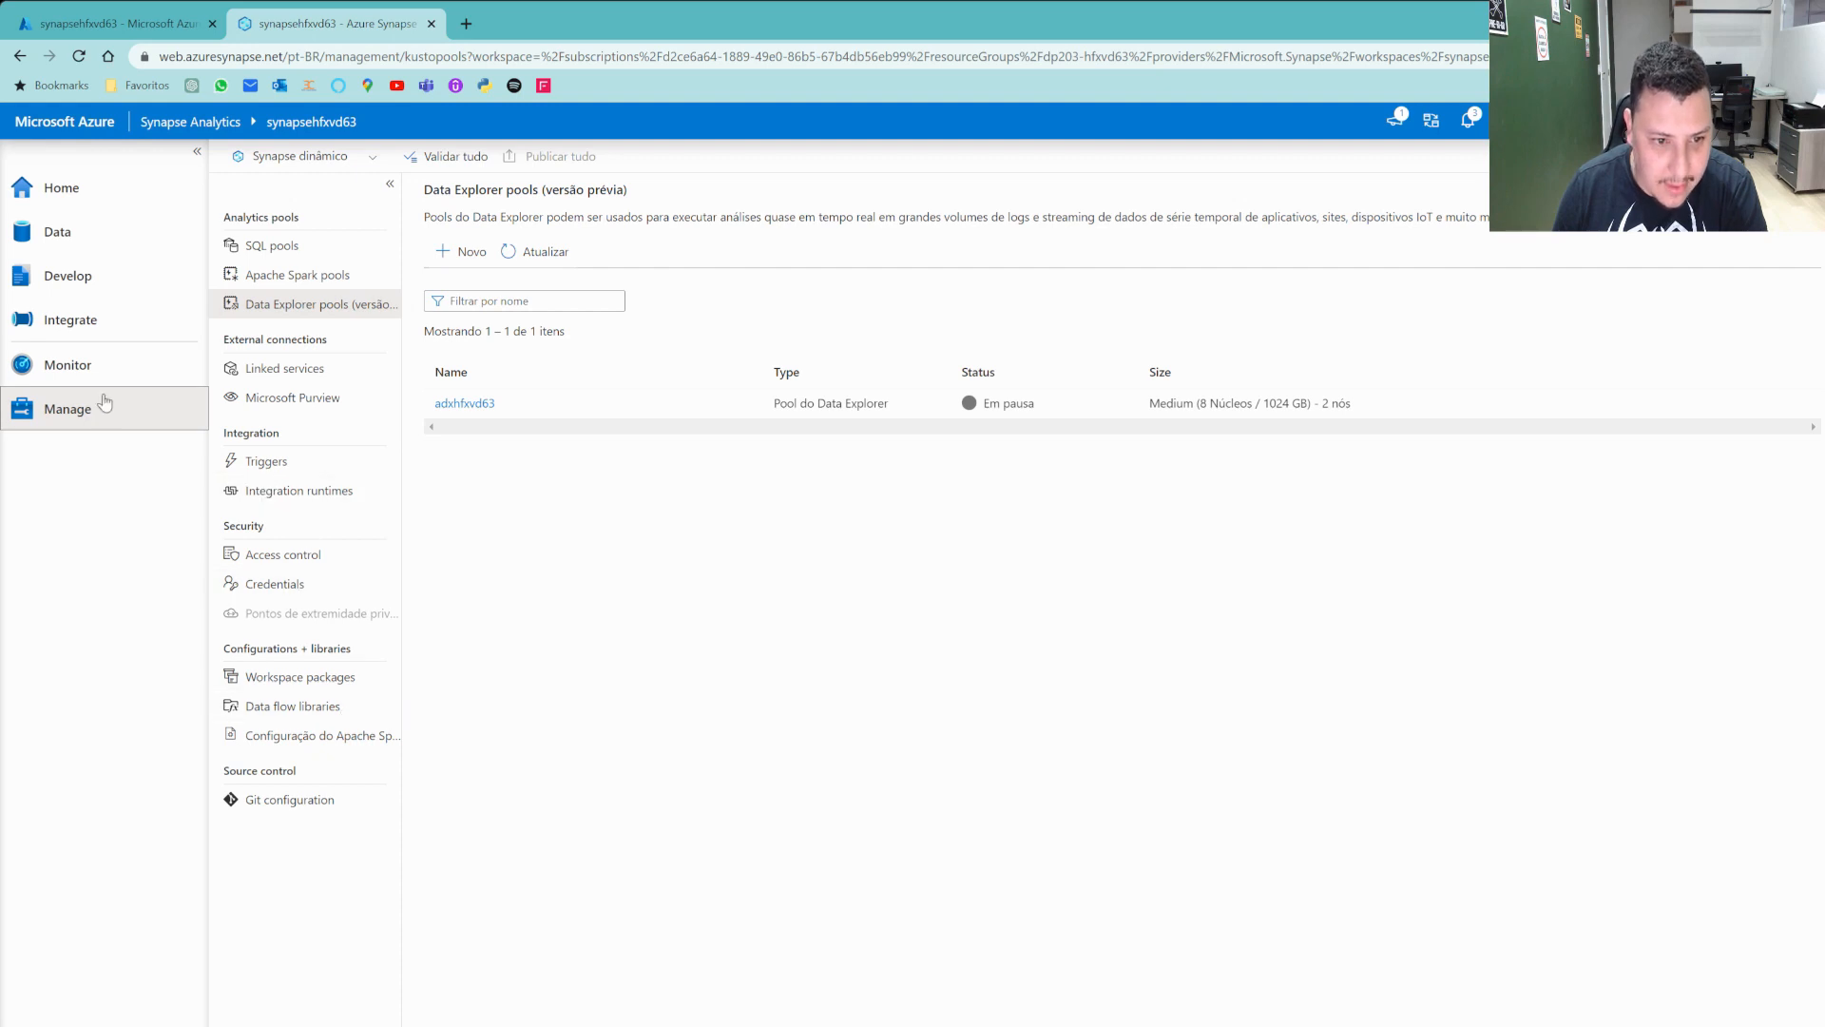
{"action": "left_click", "coordinate": [103, 365]}
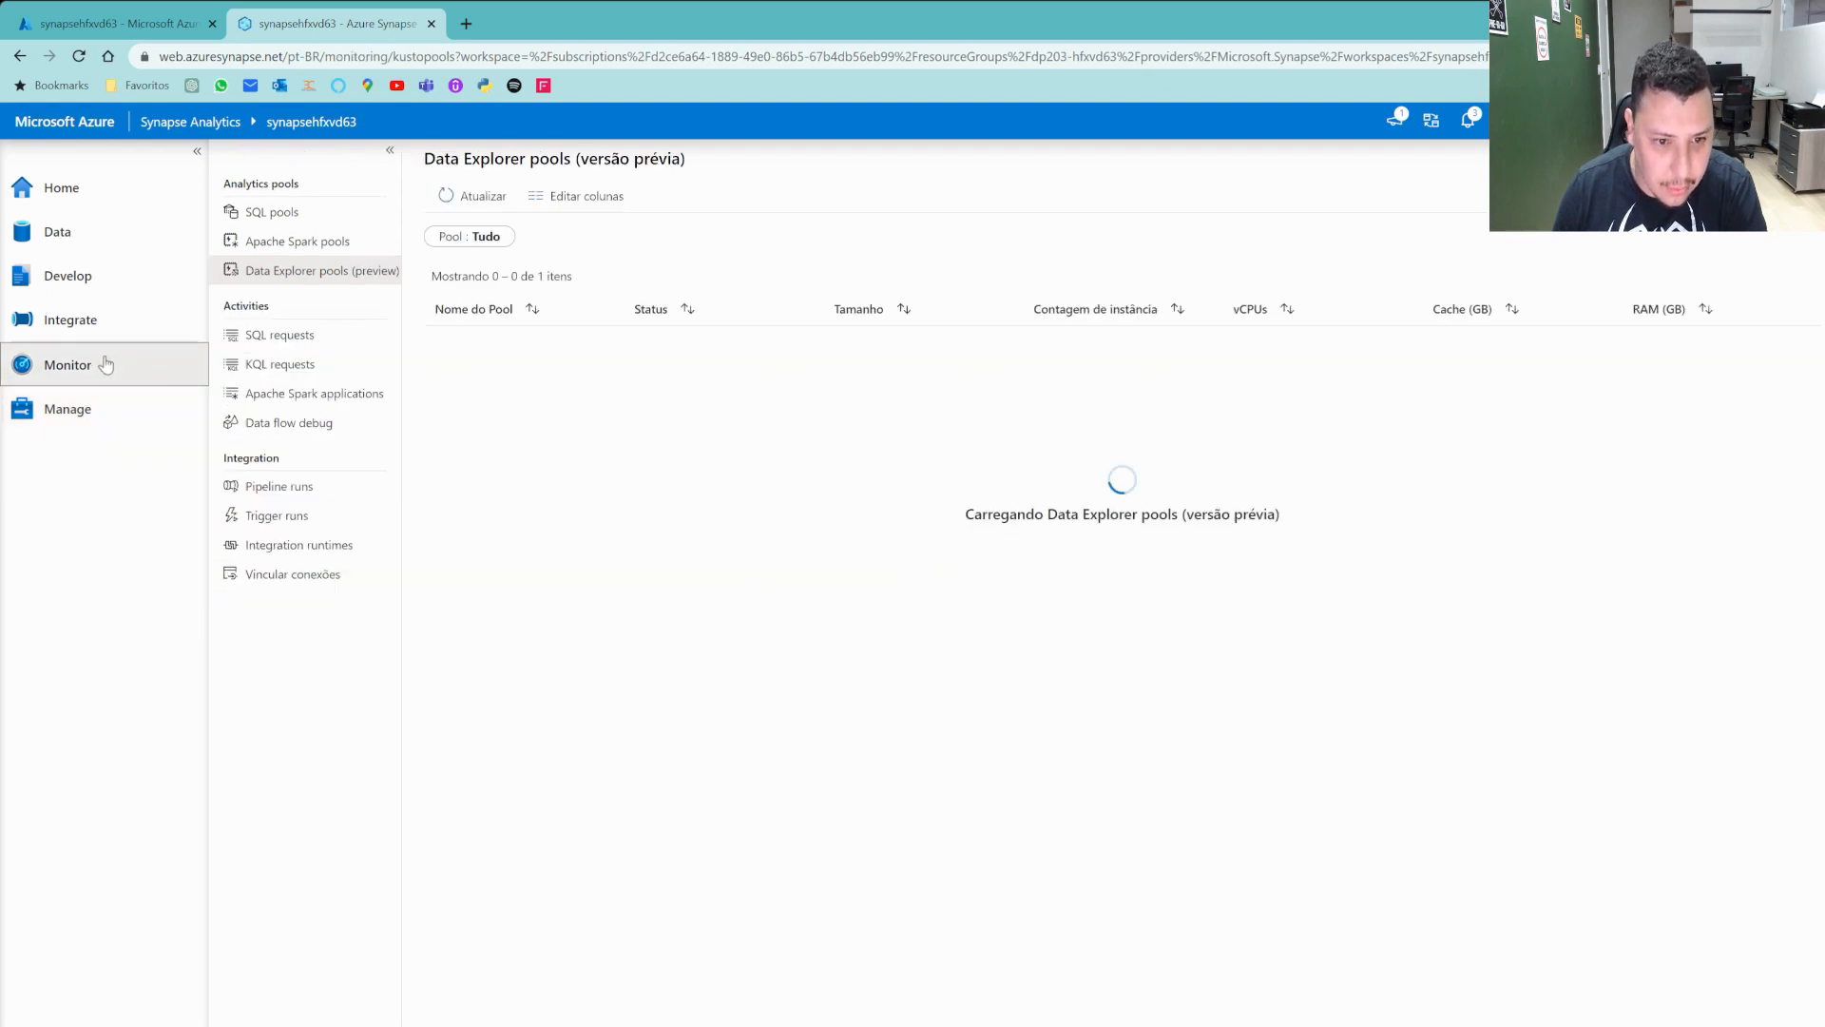
{"action": "left_click", "coordinate": [314, 338]}
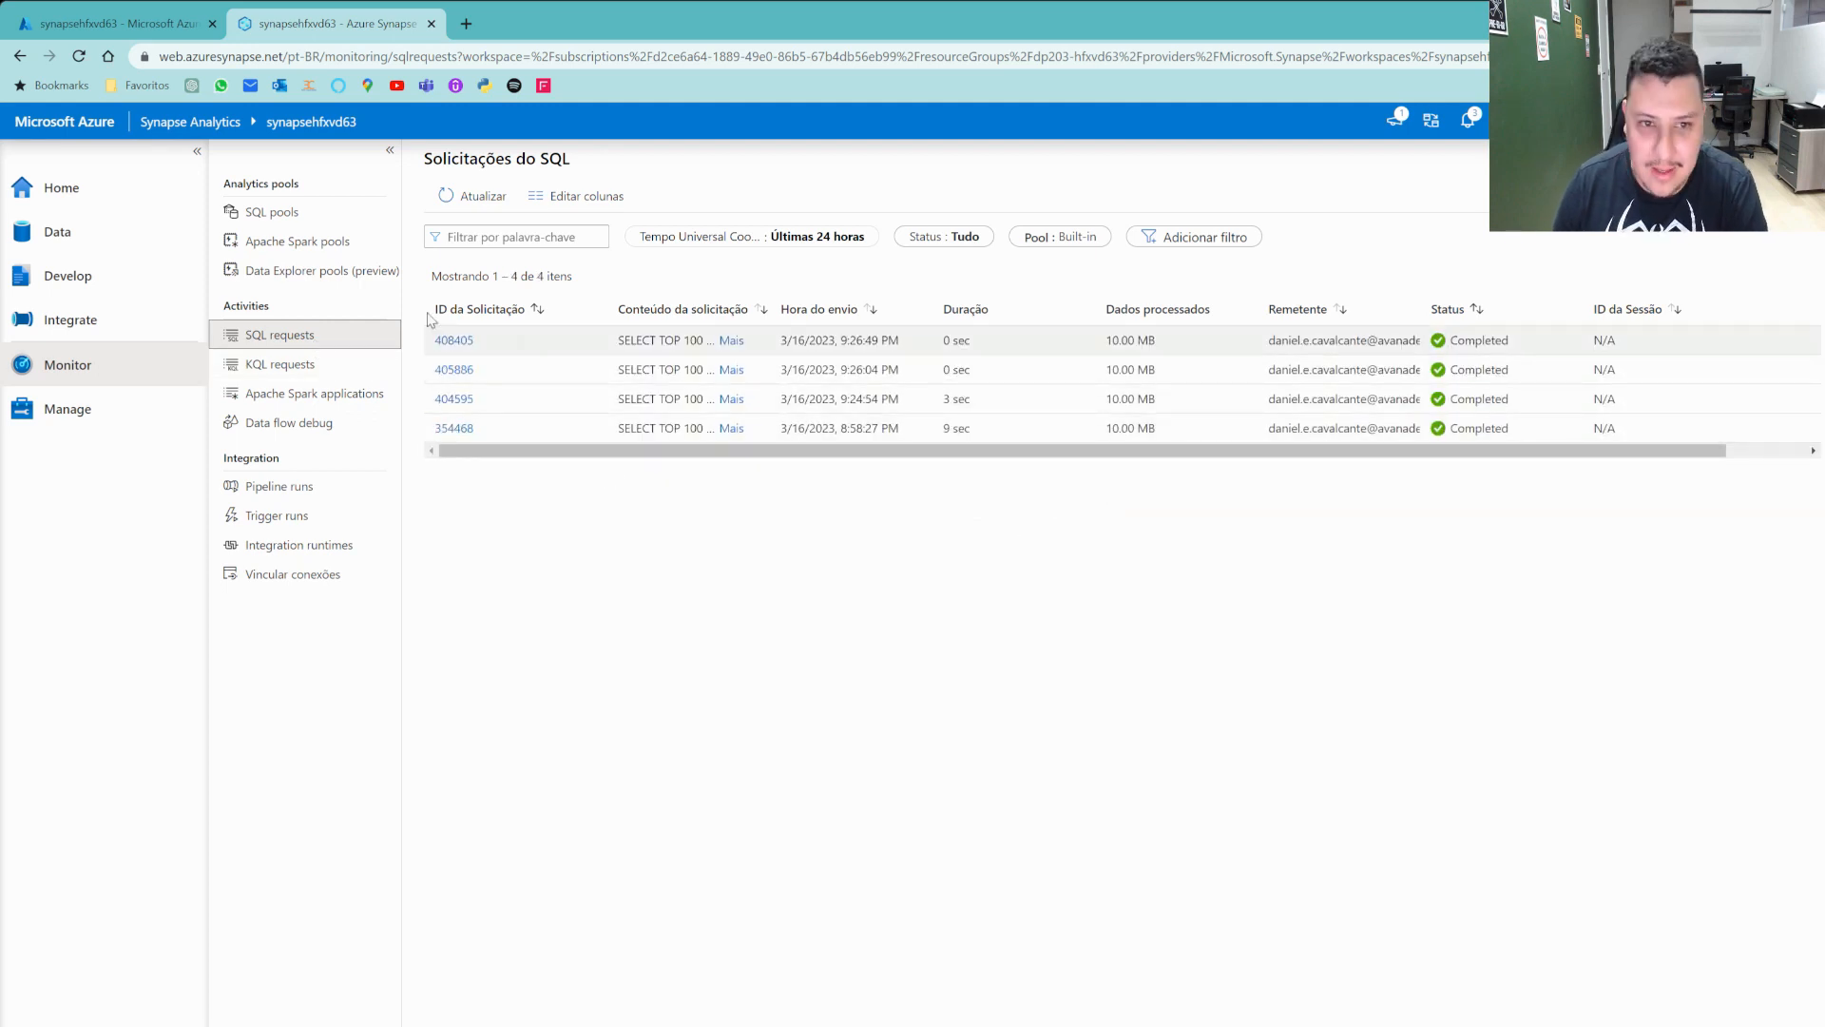
{"action": "left_click", "coordinate": [122, 409]}
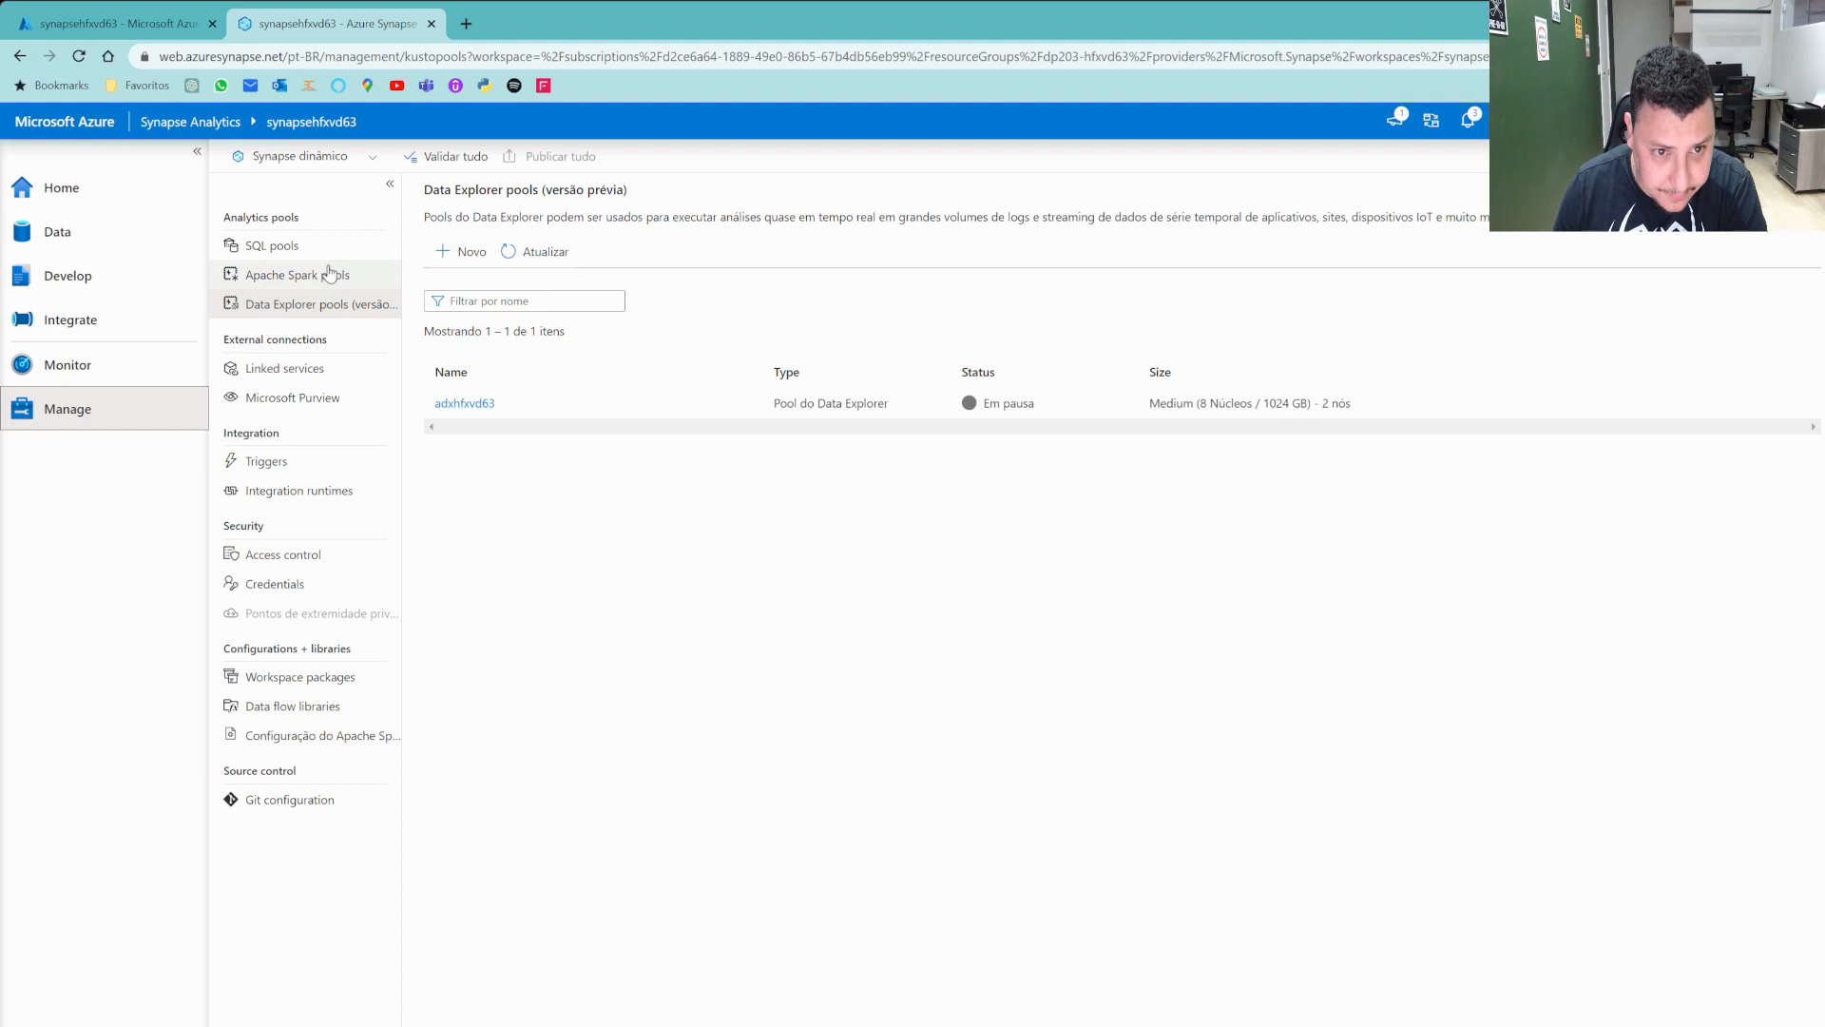
Reopen the published Count Products by Category script from the Develop hub and run it.
{"action": "left_click", "coordinate": [114, 275]}
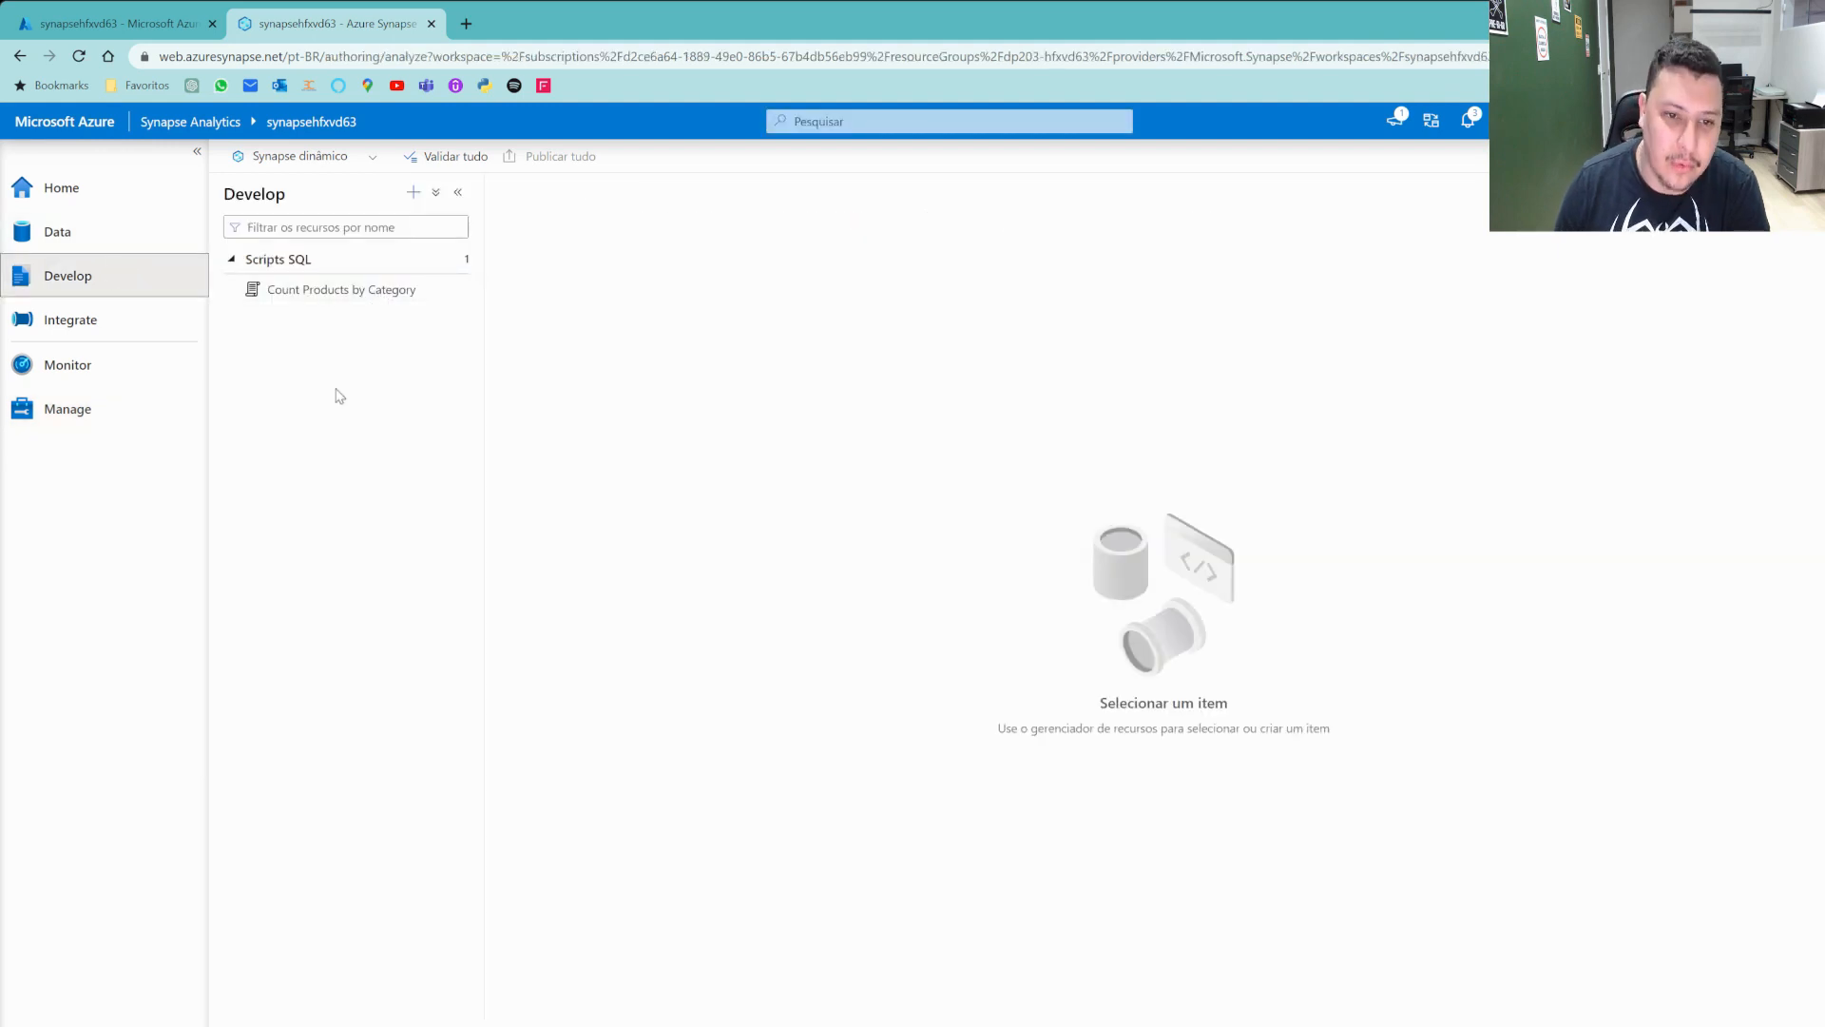
{"action": "left_click", "coordinate": [334, 297]}
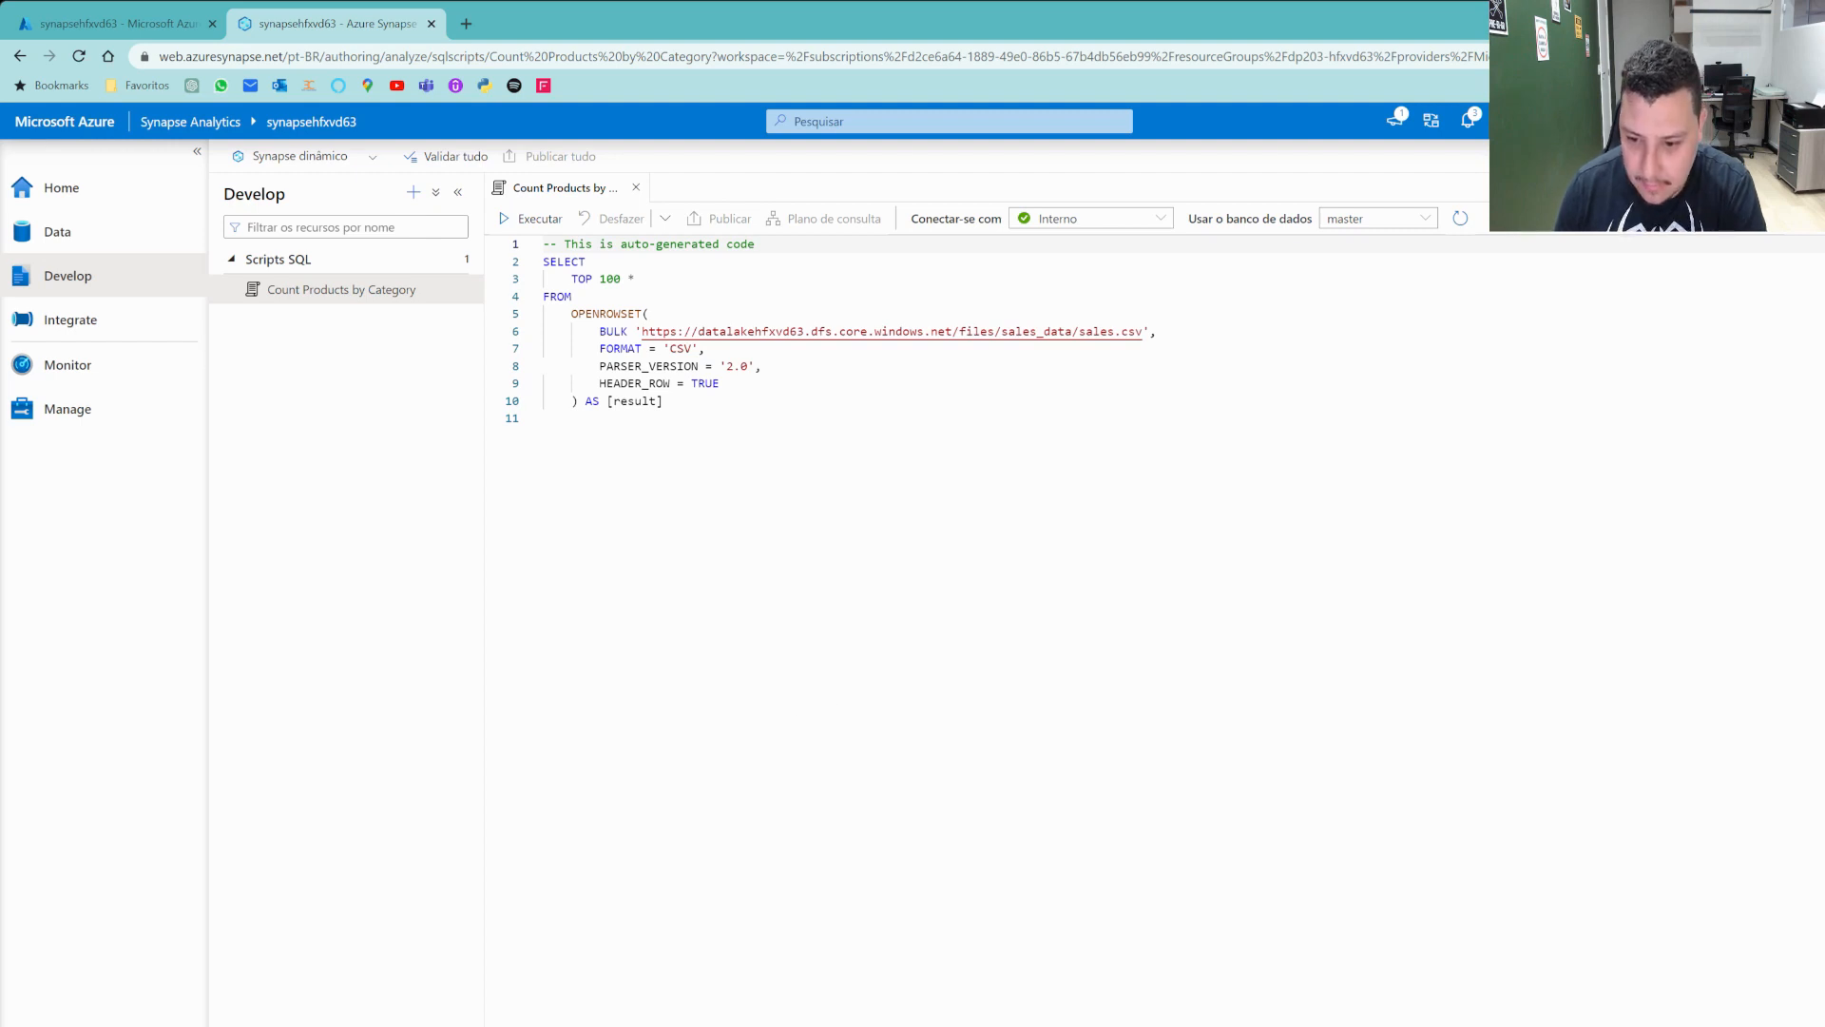
{"action": "left_click", "coordinate": [1224, 727]}
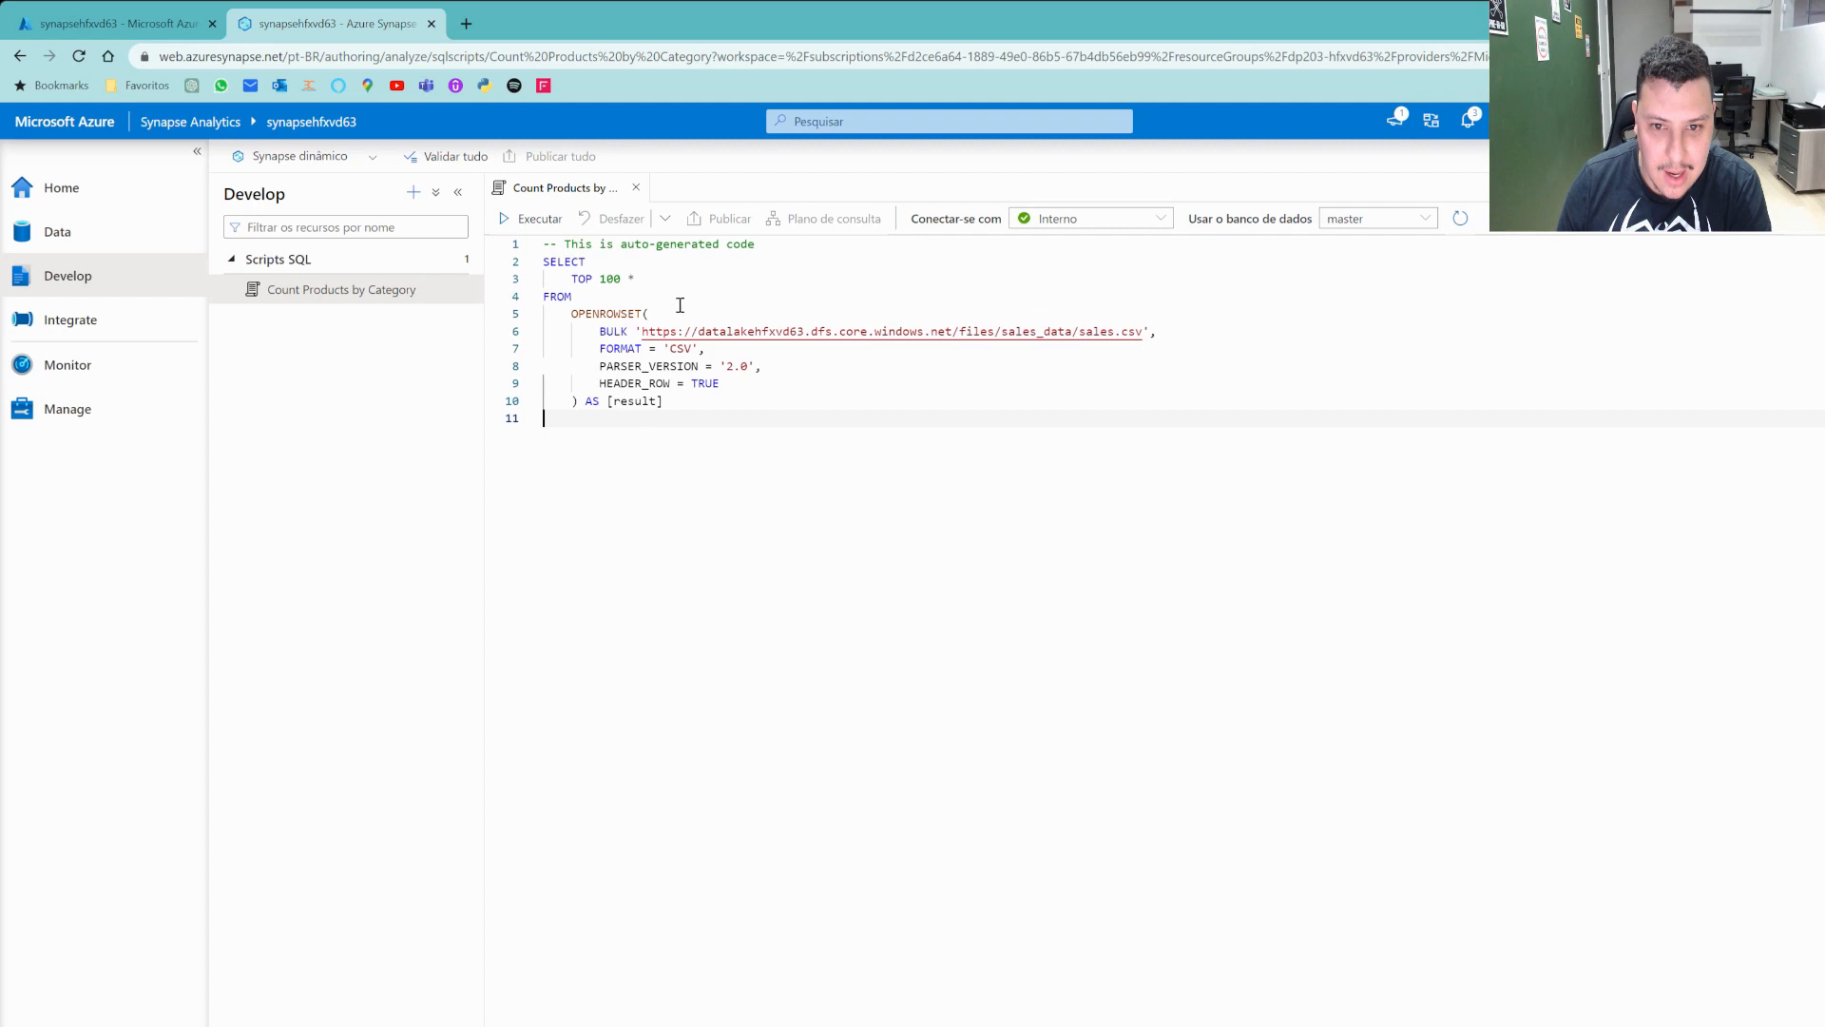
{"action": "left_click", "coordinate": [545, 221]}
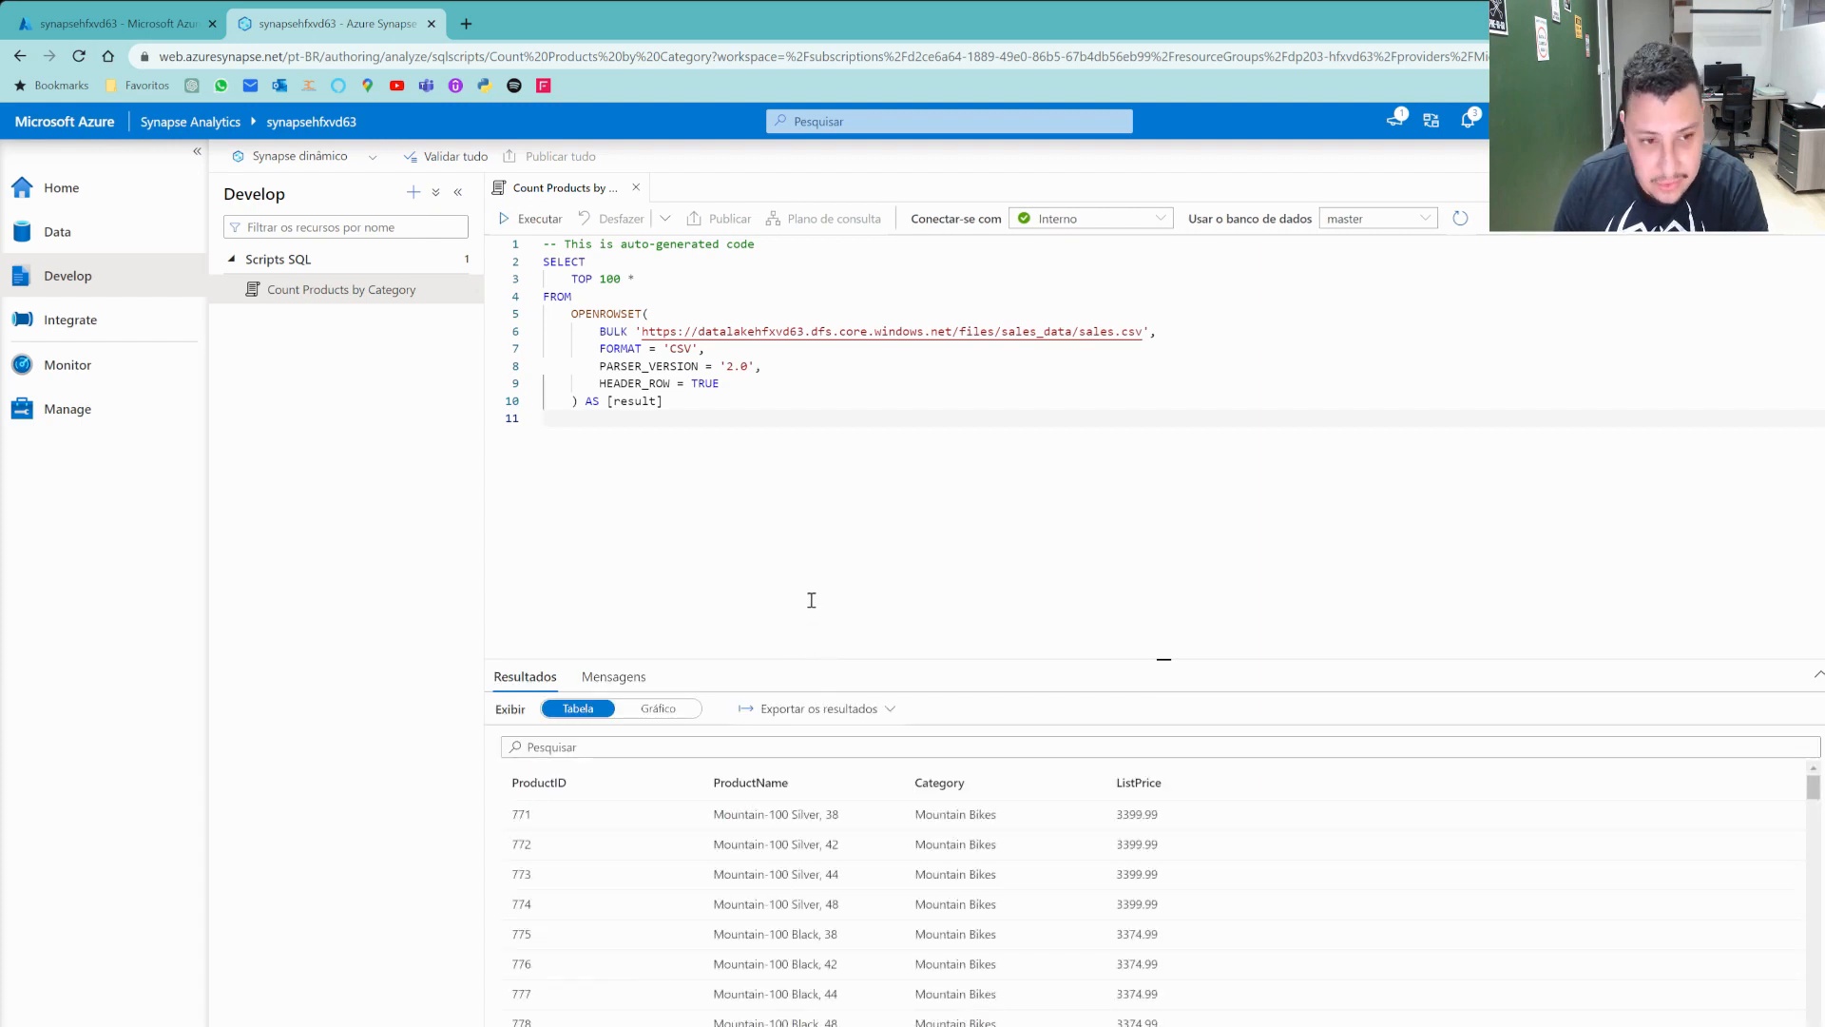
Display the query results as a column chart (Coluna) with Category as the category column.
{"action": "left_click", "coordinate": [667, 713]}
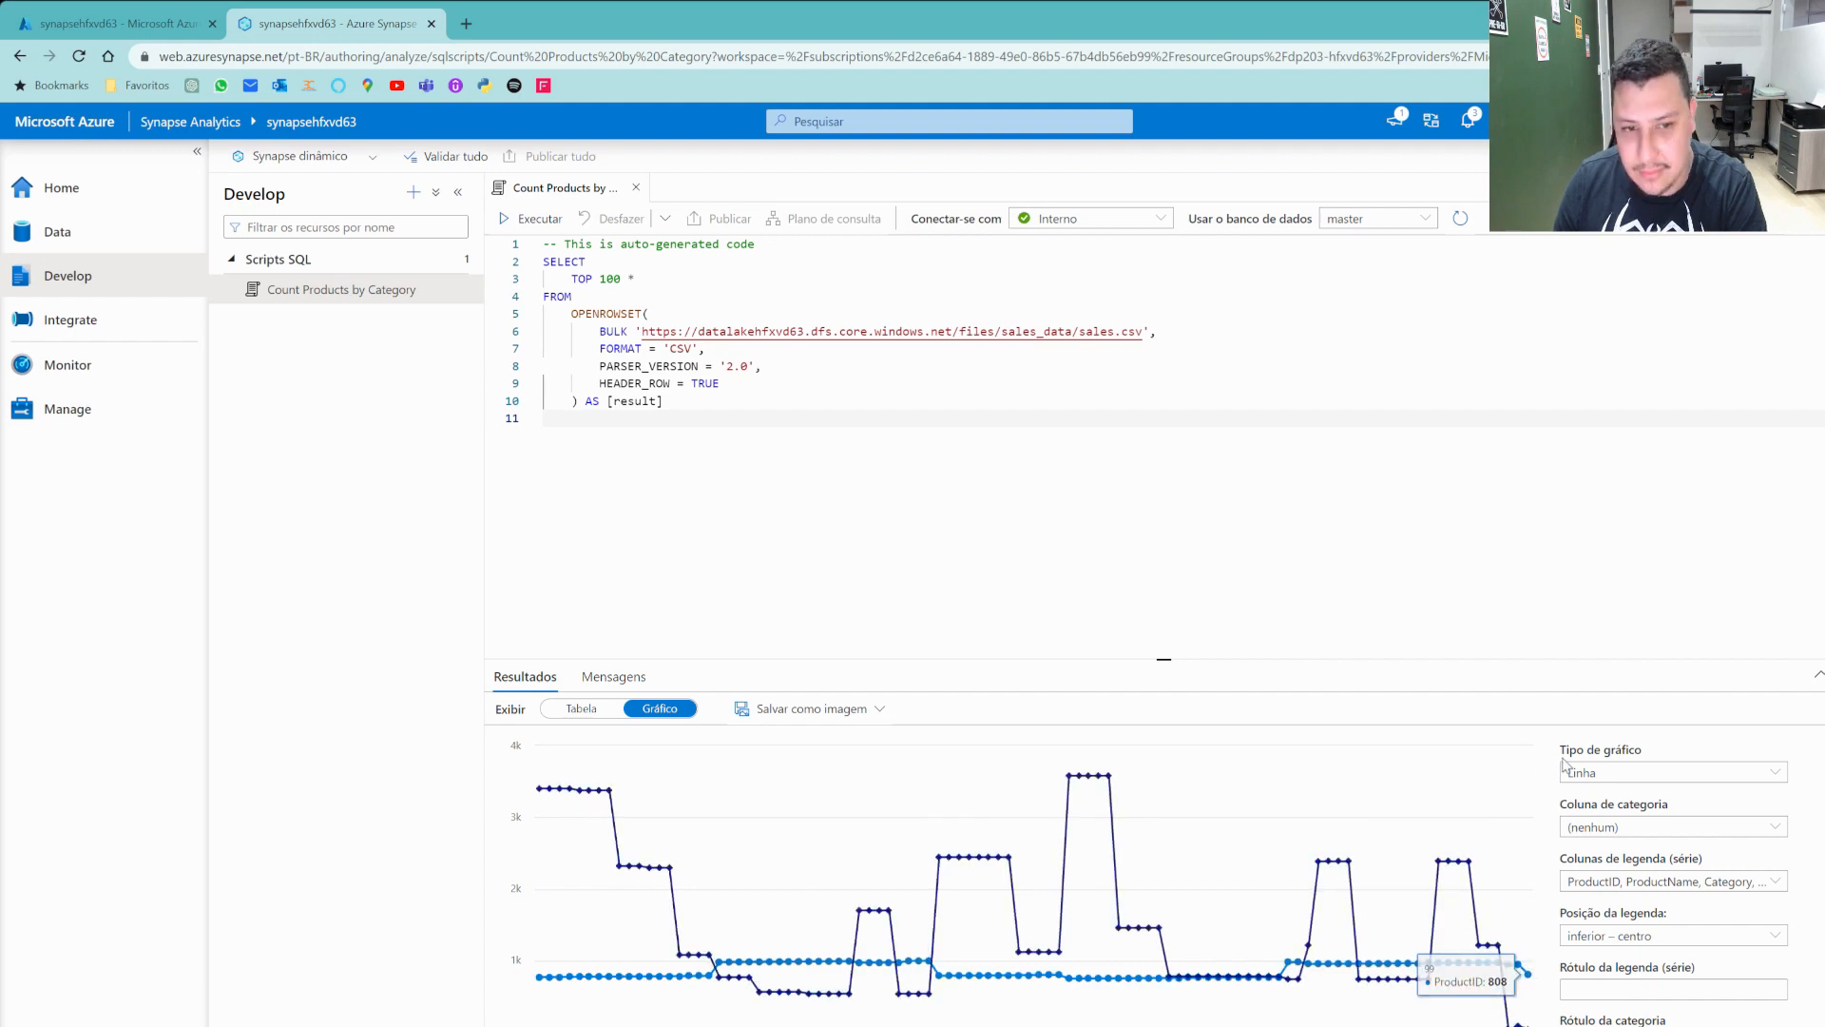
{"action": "left_click", "coordinate": [1604, 775]}
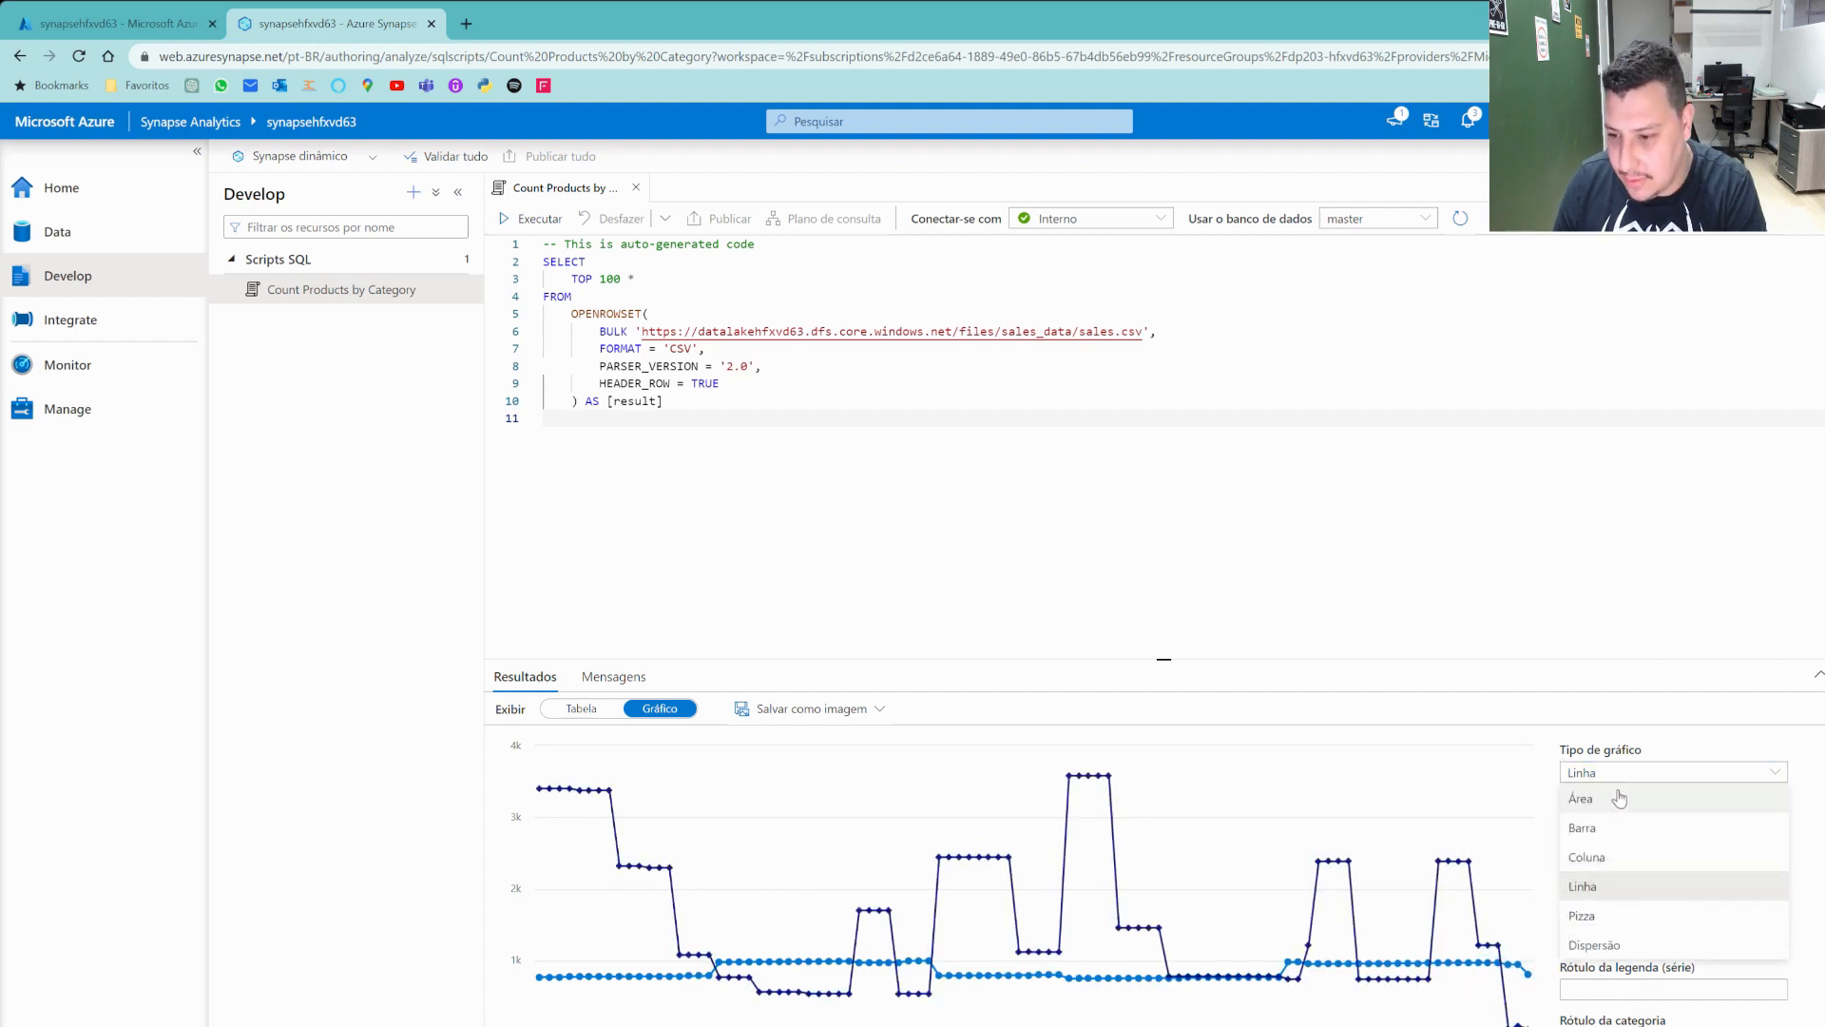
{"action": "left_click", "coordinate": [1629, 865]}
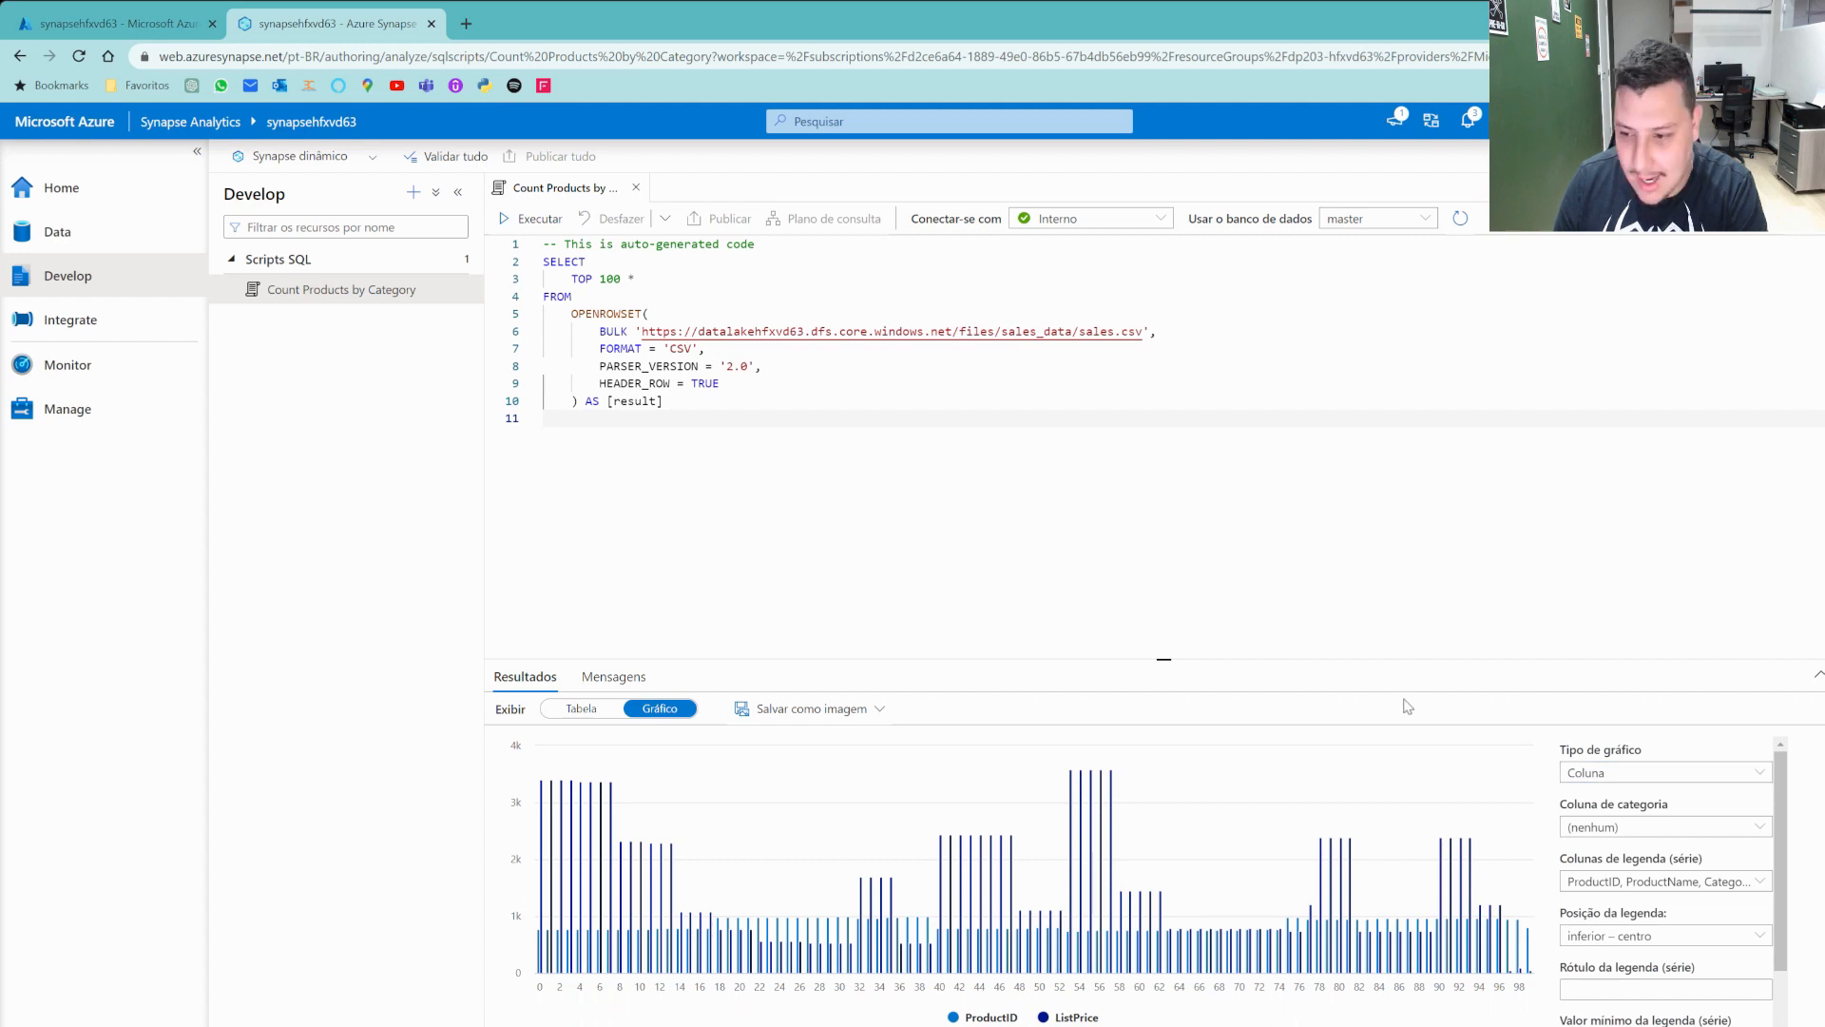
{"action": "left_click", "coordinate": [1607, 827]}
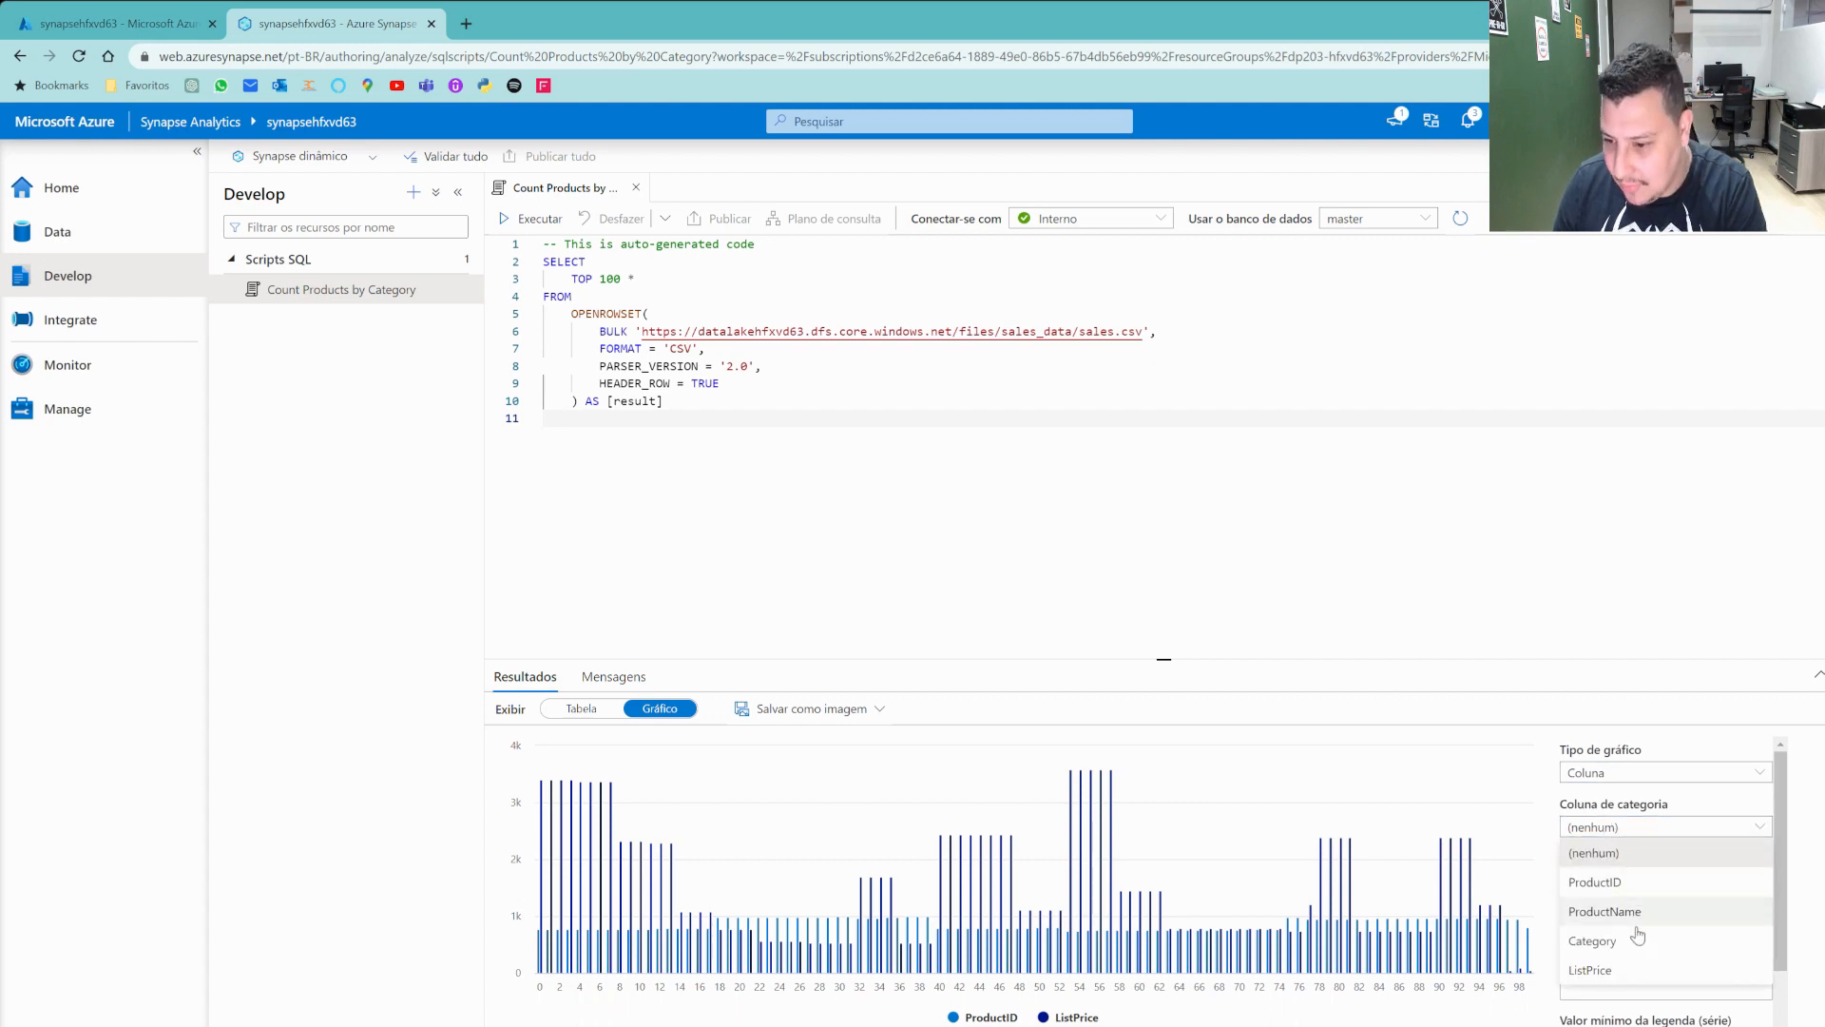
{"action": "left_click", "coordinate": [1631, 940]}
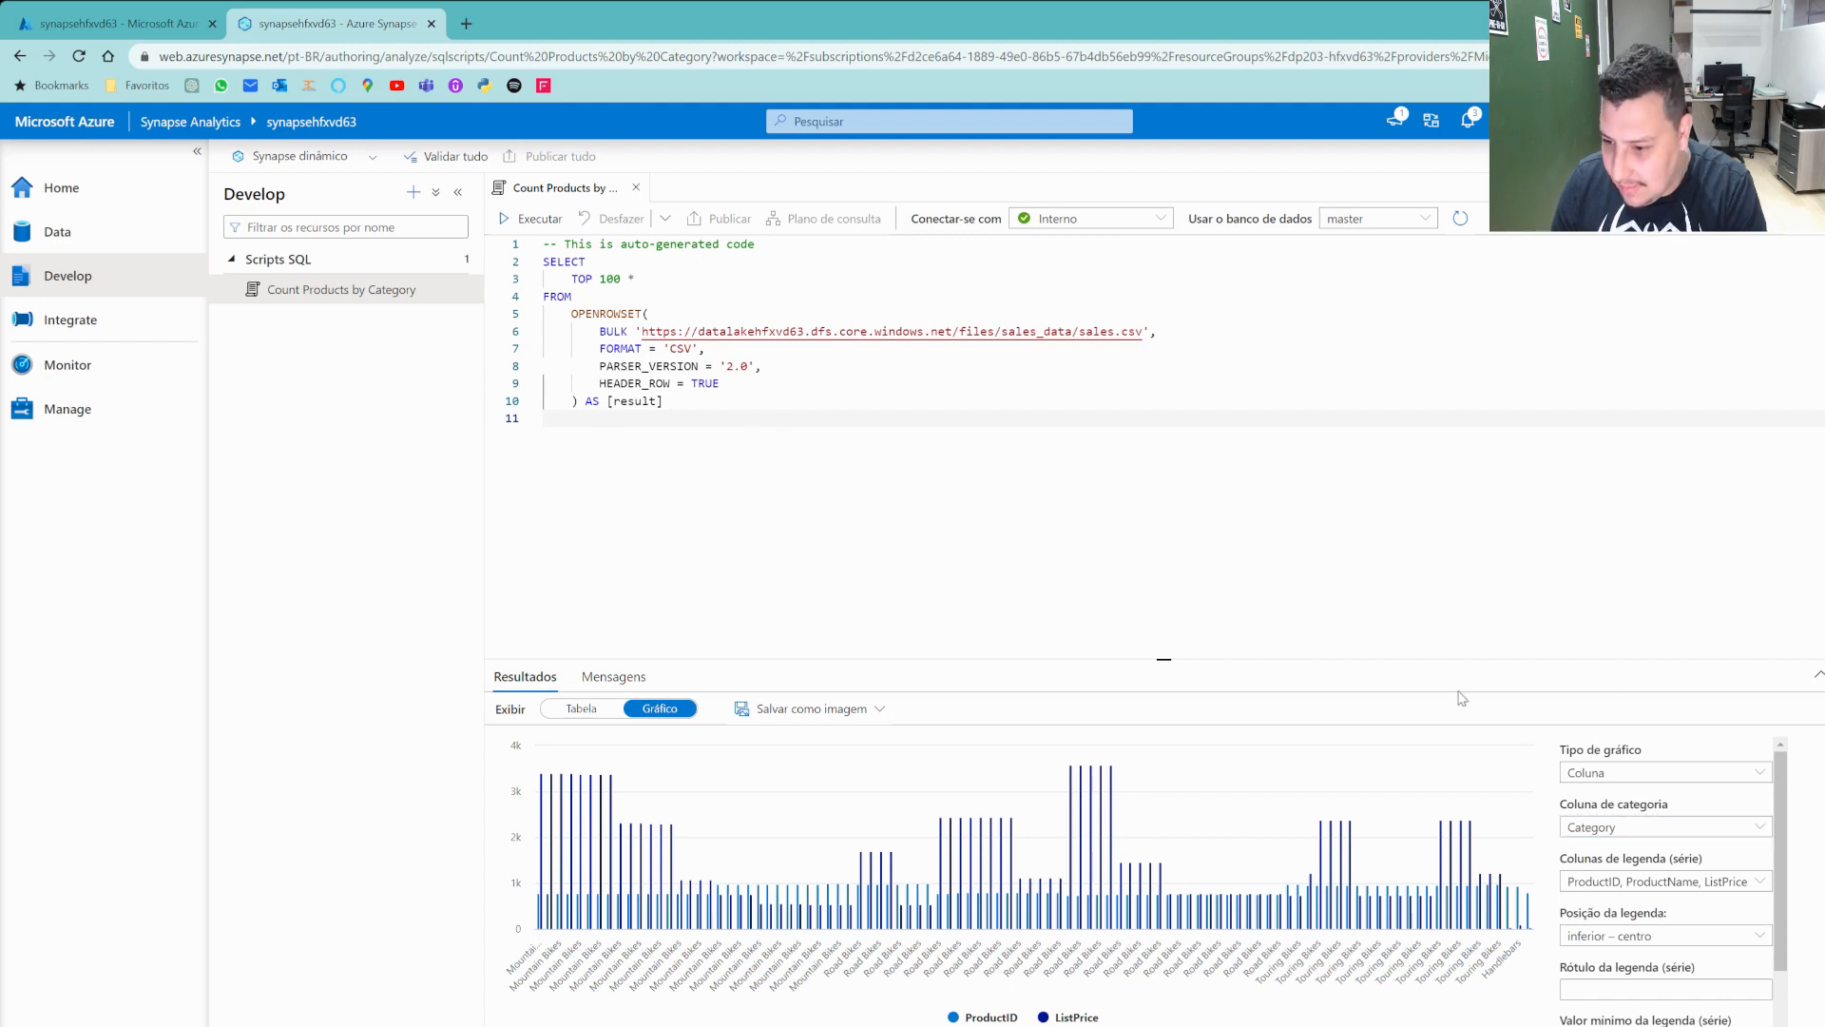
{"action": "left_click", "coordinate": [1642, 883]}
{"action": "left_click", "coordinate": [1642, 882]}
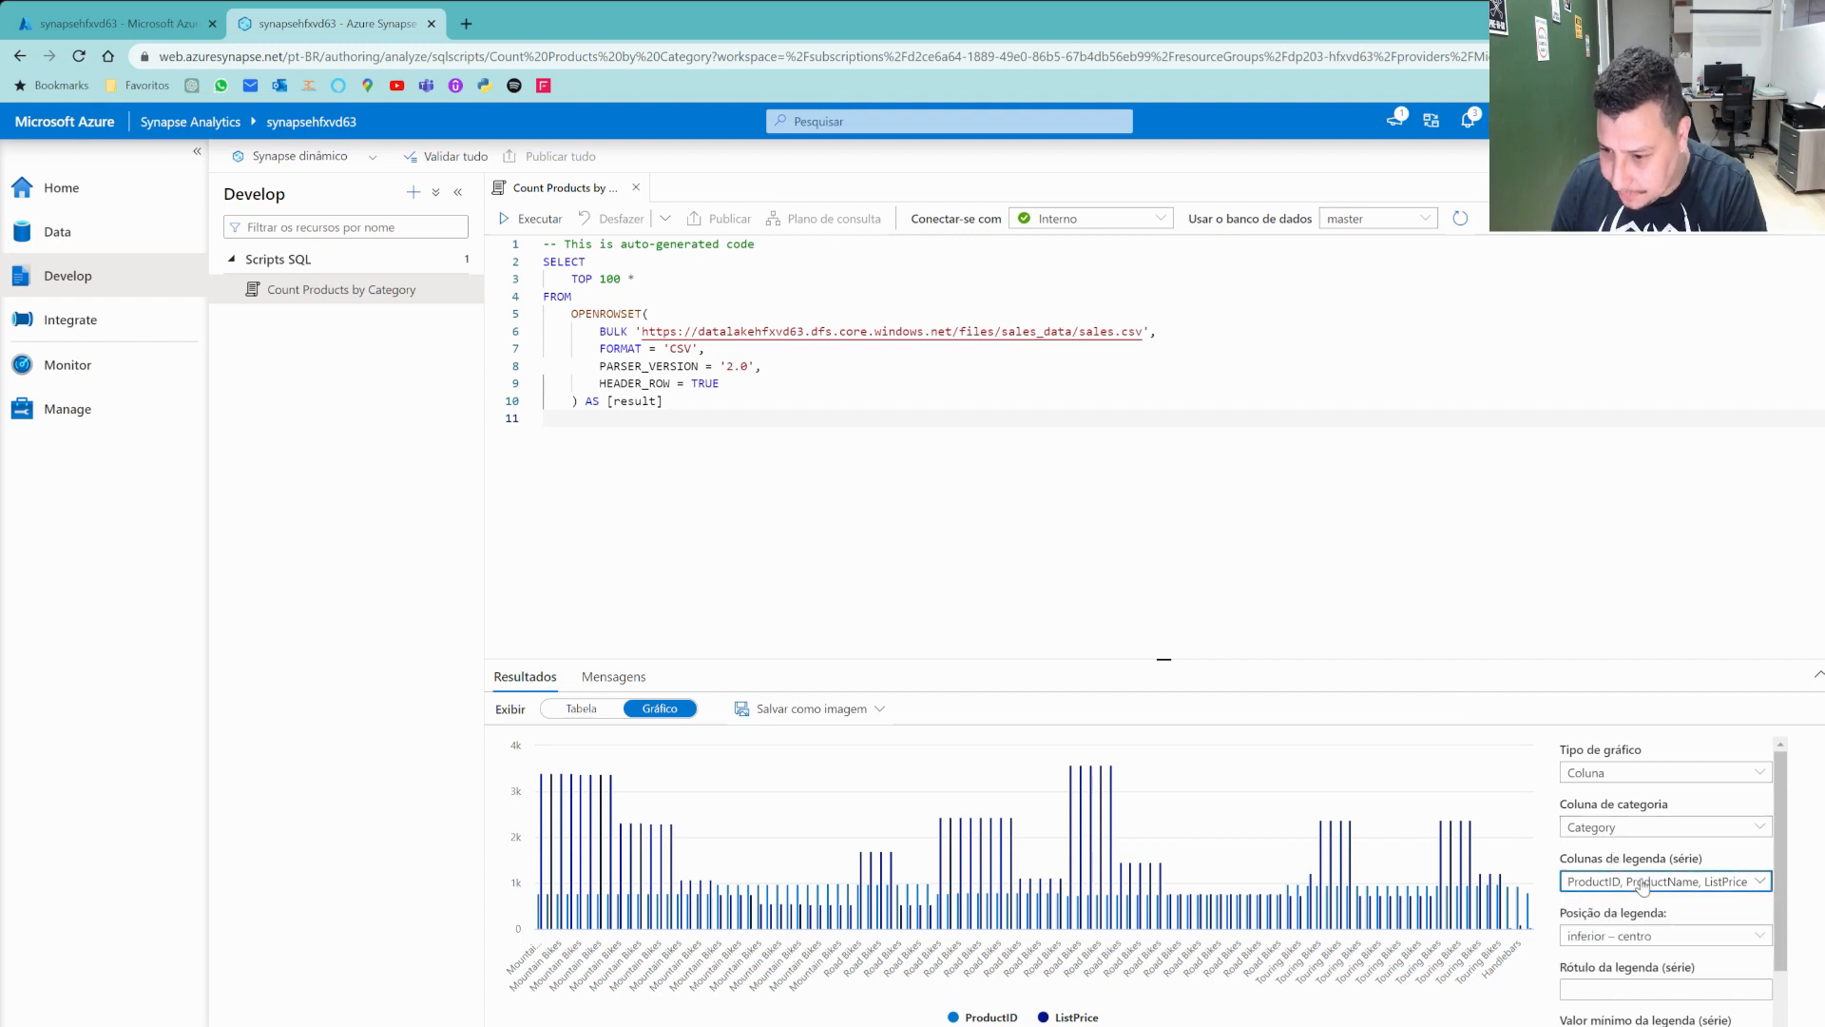
Set the chart's legend position to meio – centro and its legend (série) label to ProductCount.
{"action": "left_click", "coordinate": [1711, 937]}
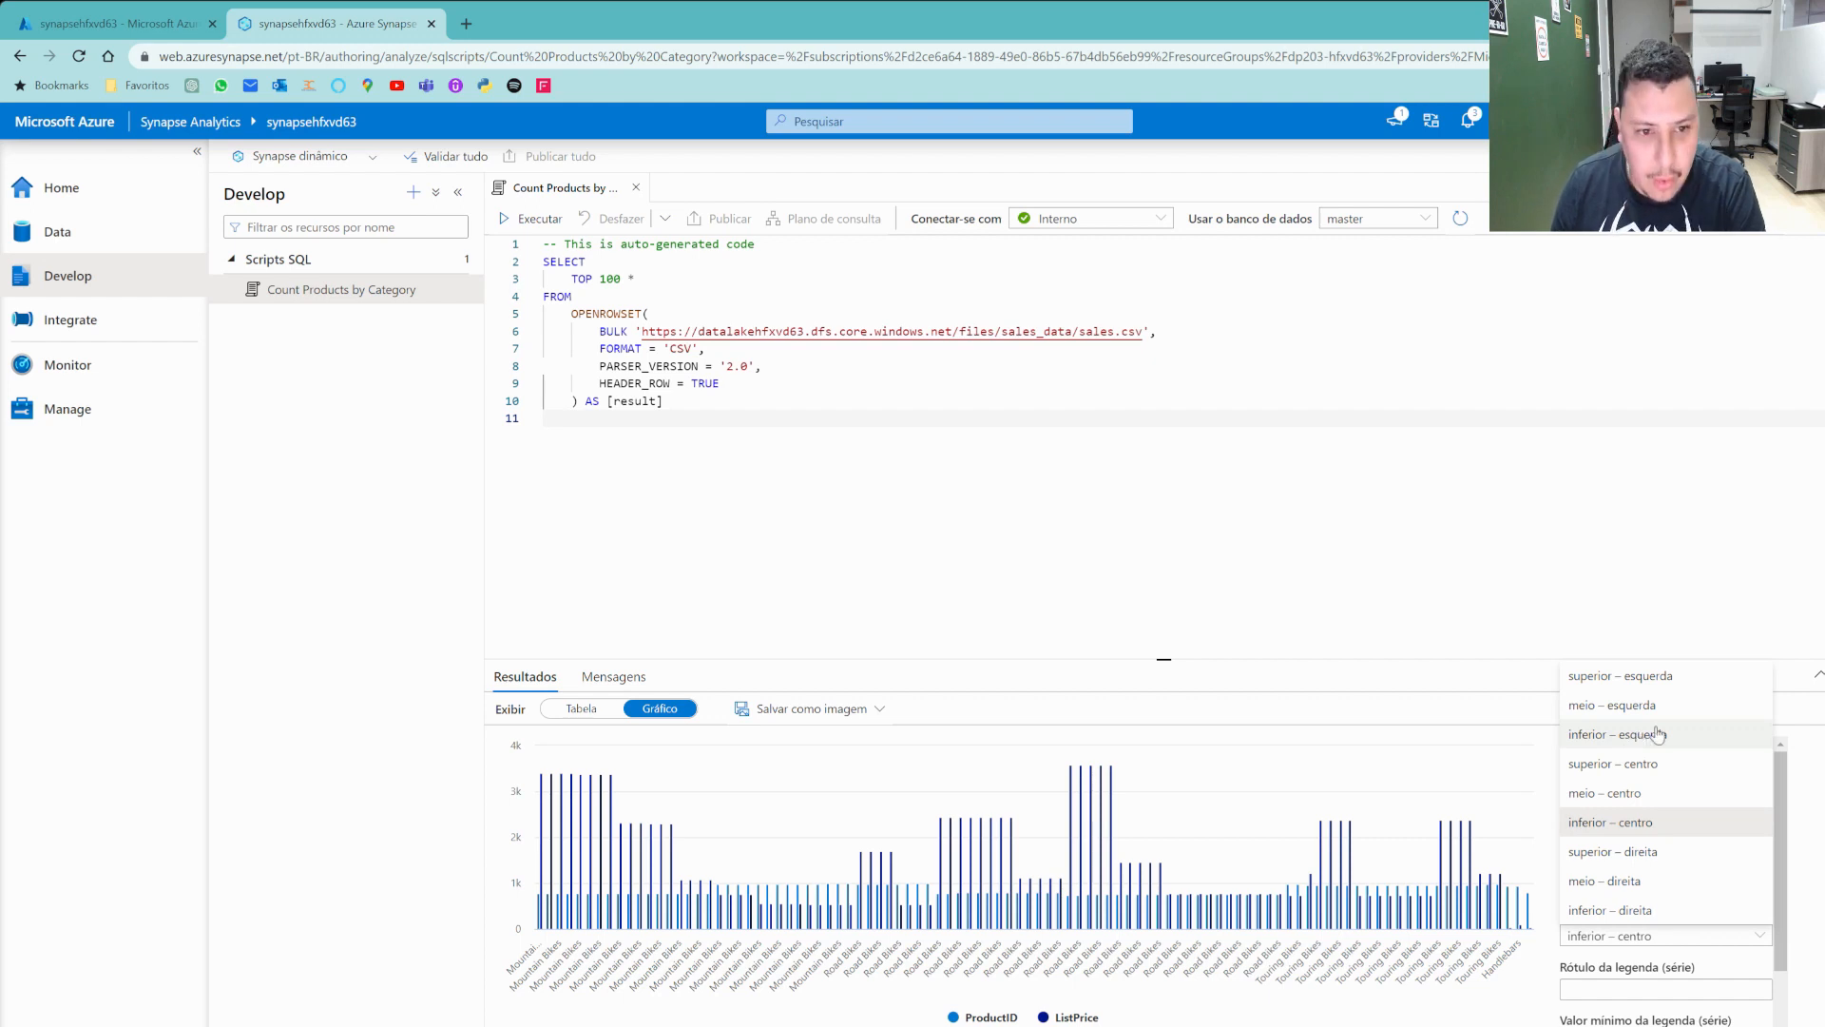
{"action": "left_click", "coordinate": [1666, 795]}
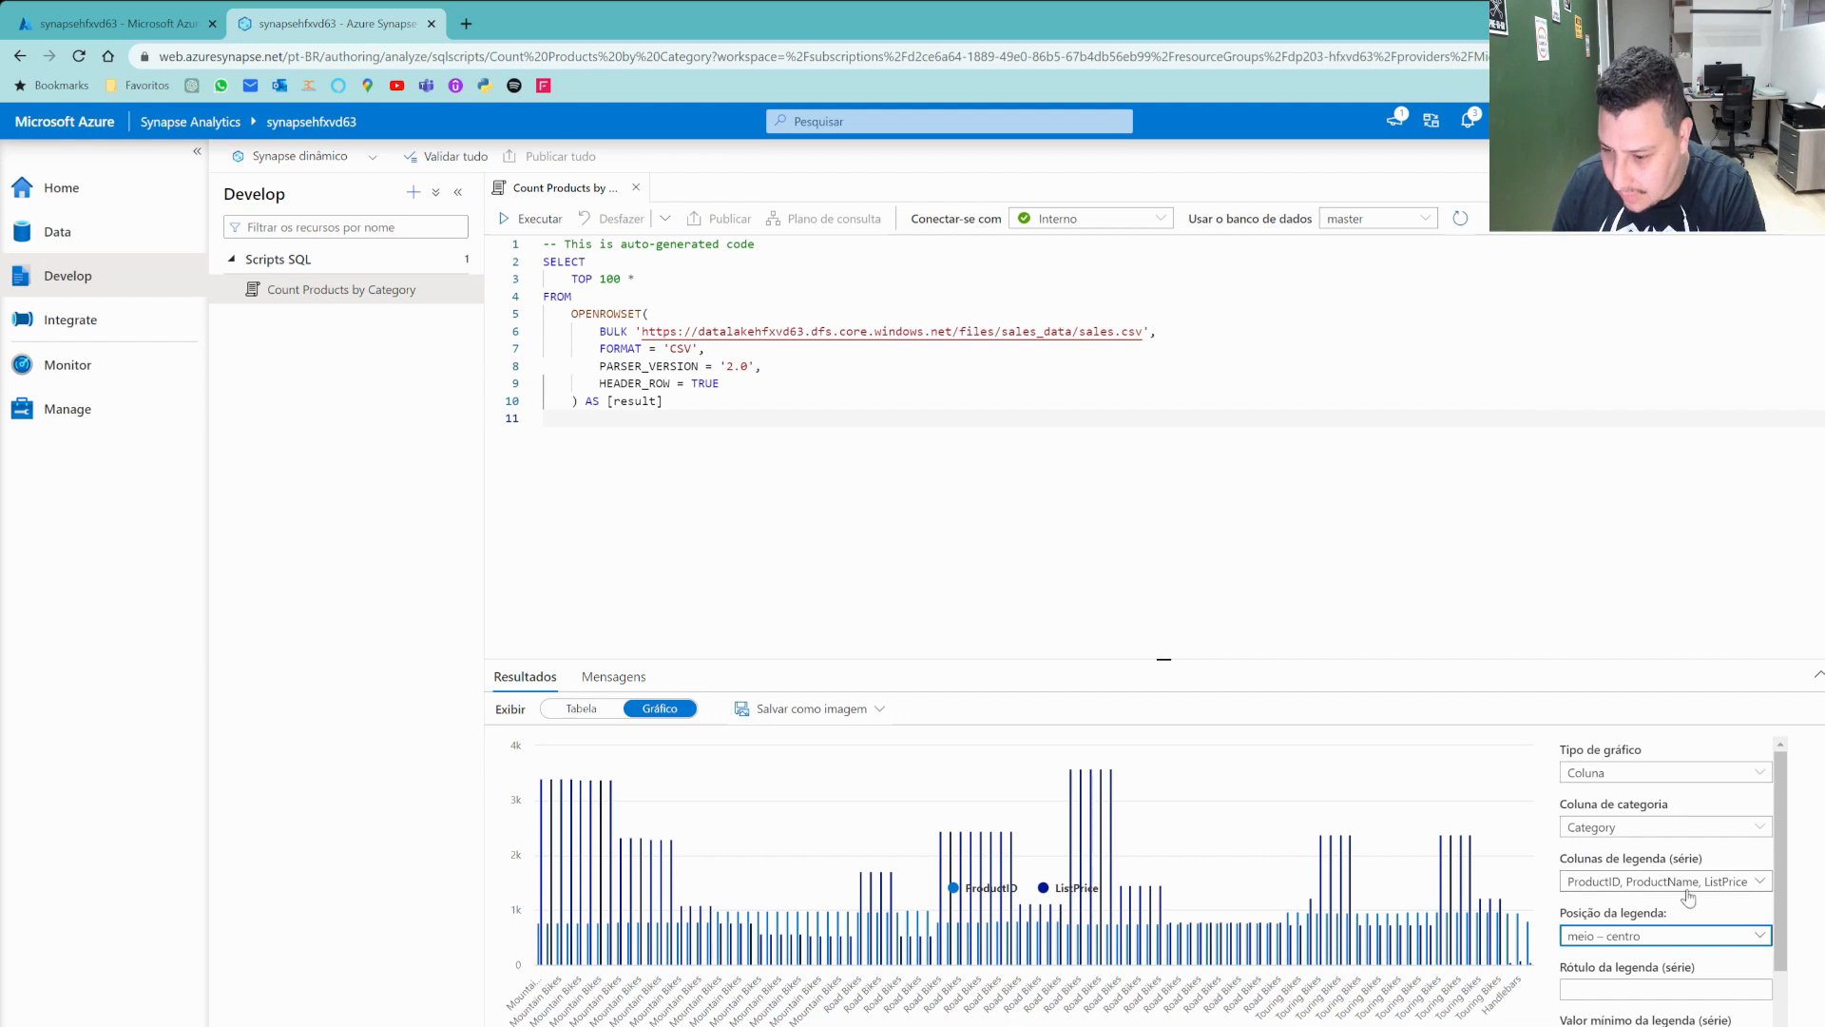
{"action": "left_click", "coordinate": [1626, 989]}
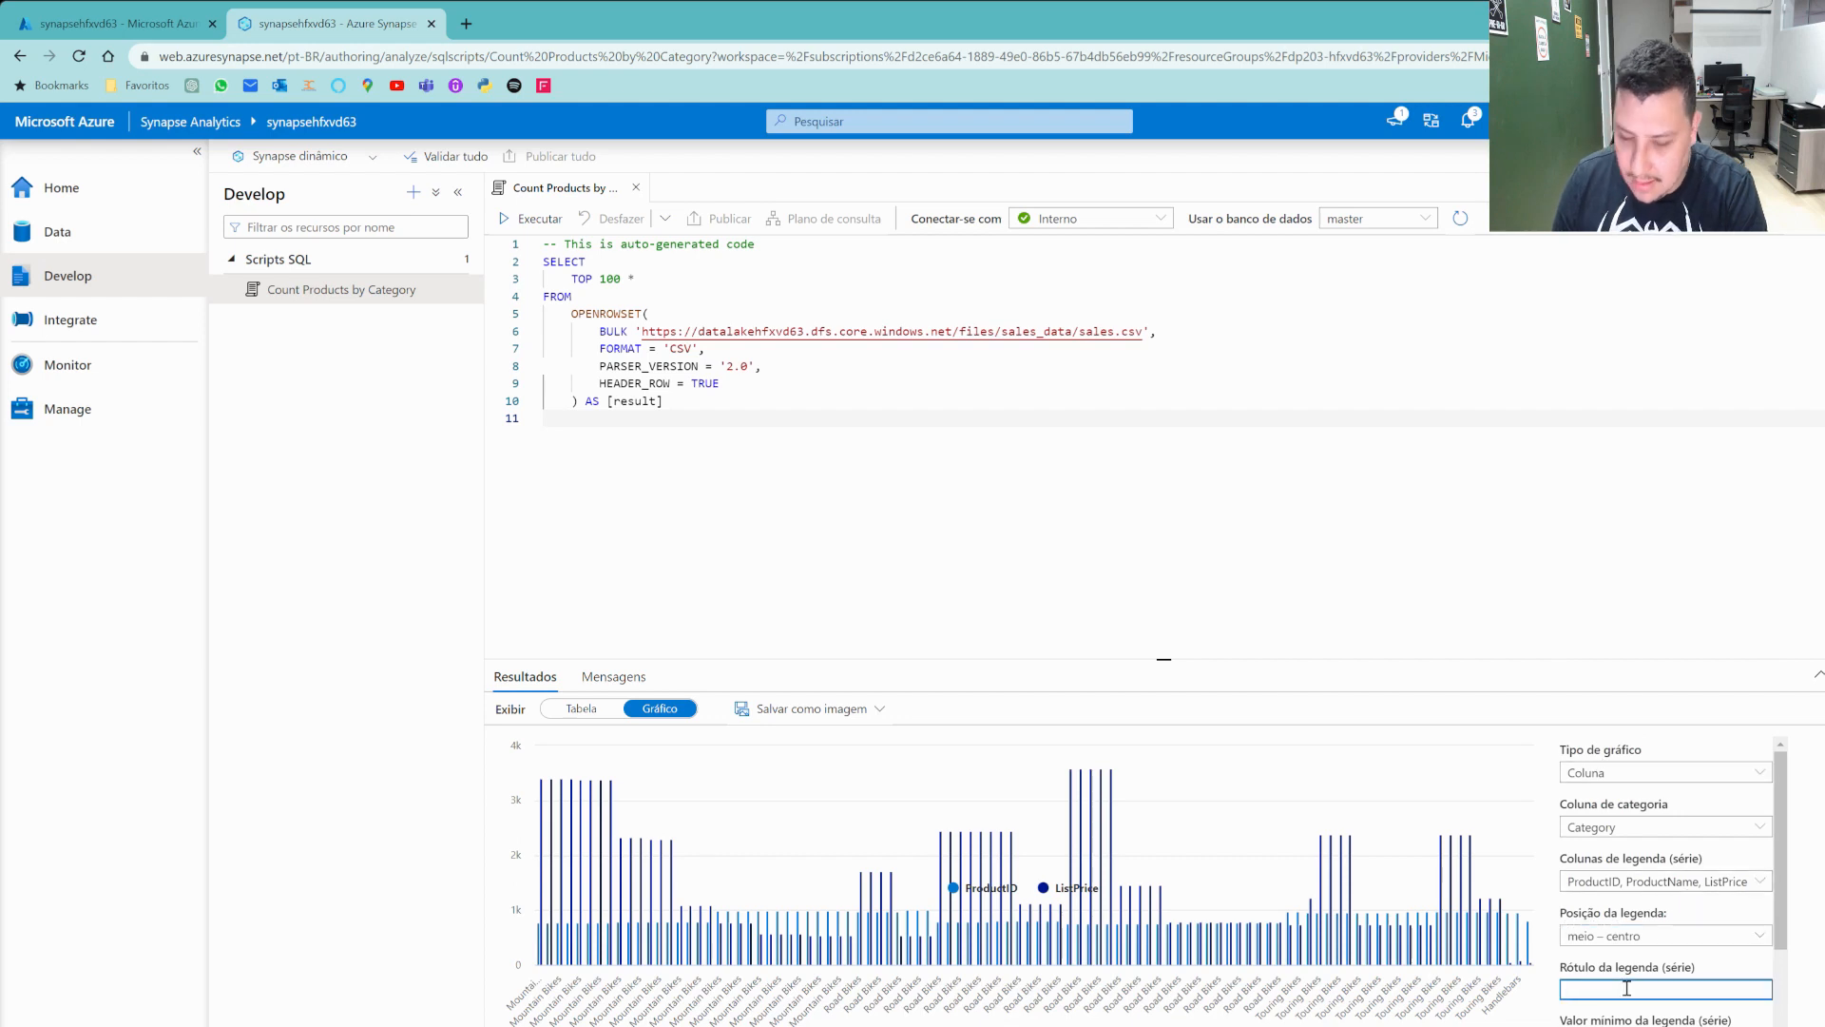
{"action": "left_click", "coordinate": [239, 458]}
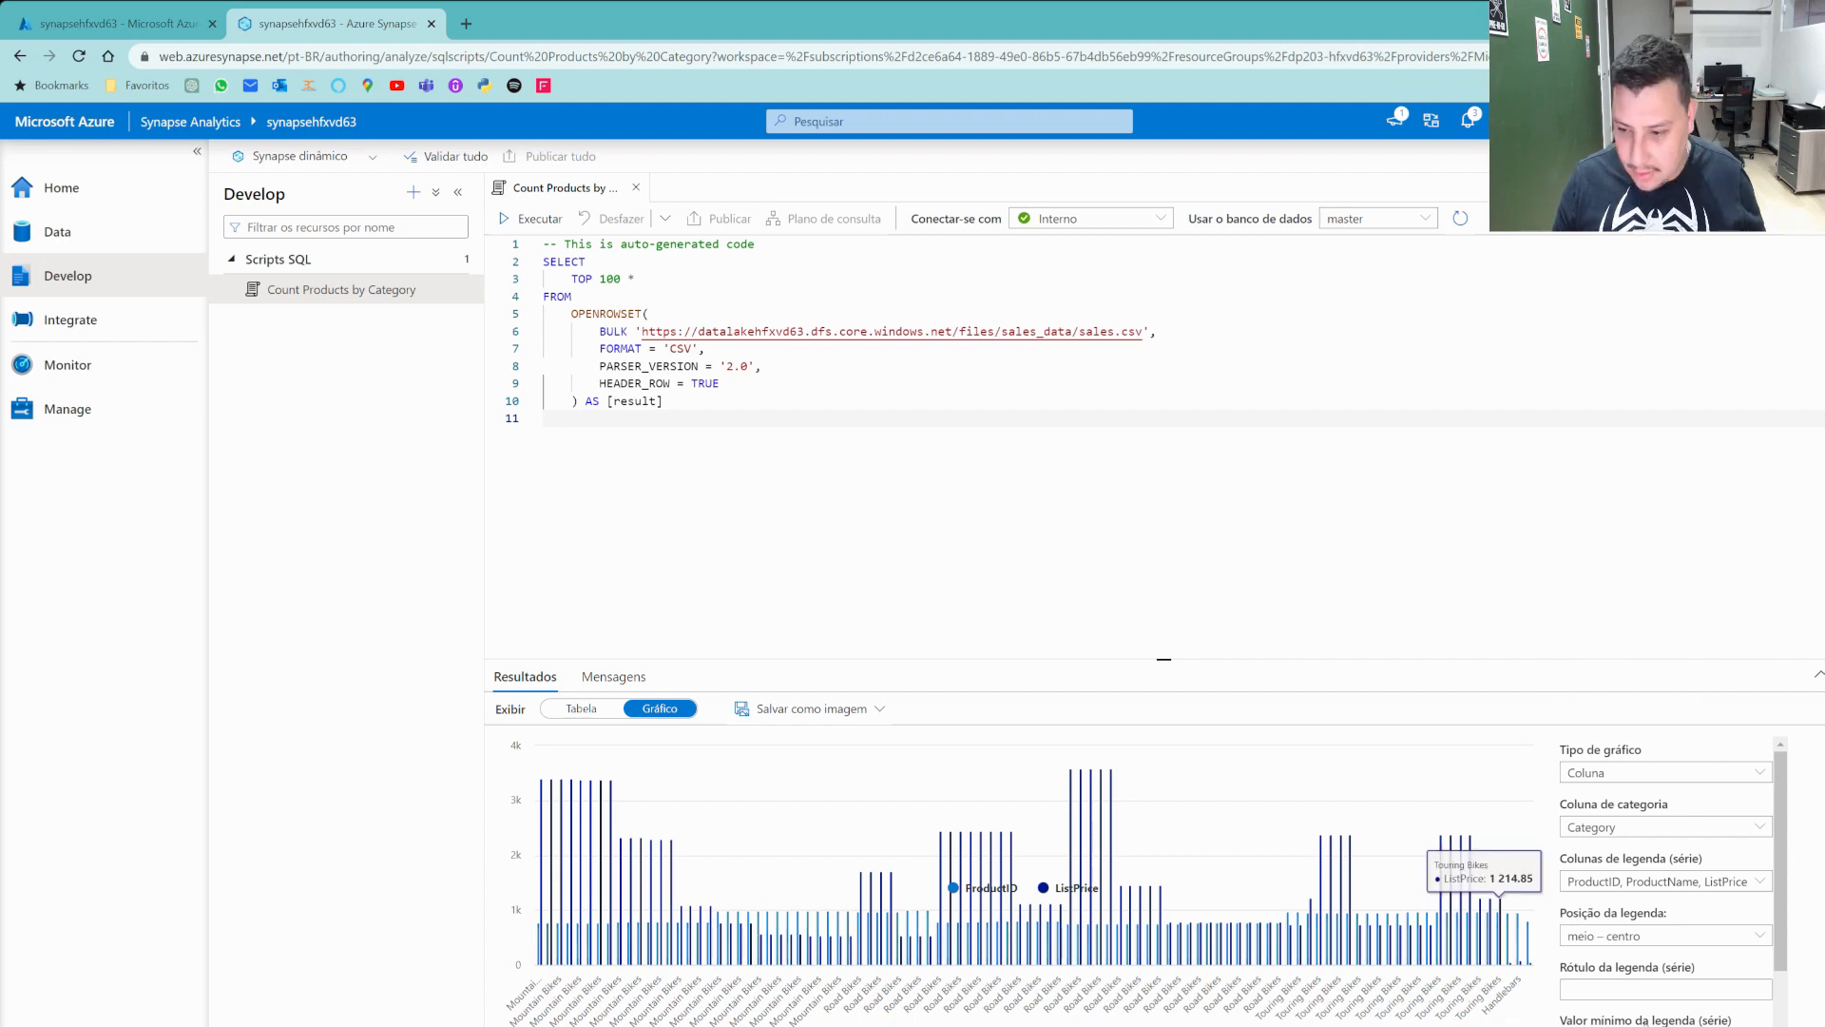
{"action": "left_click", "coordinate": [1587, 989]}
{"action": "type", "text": "Prdocus"}
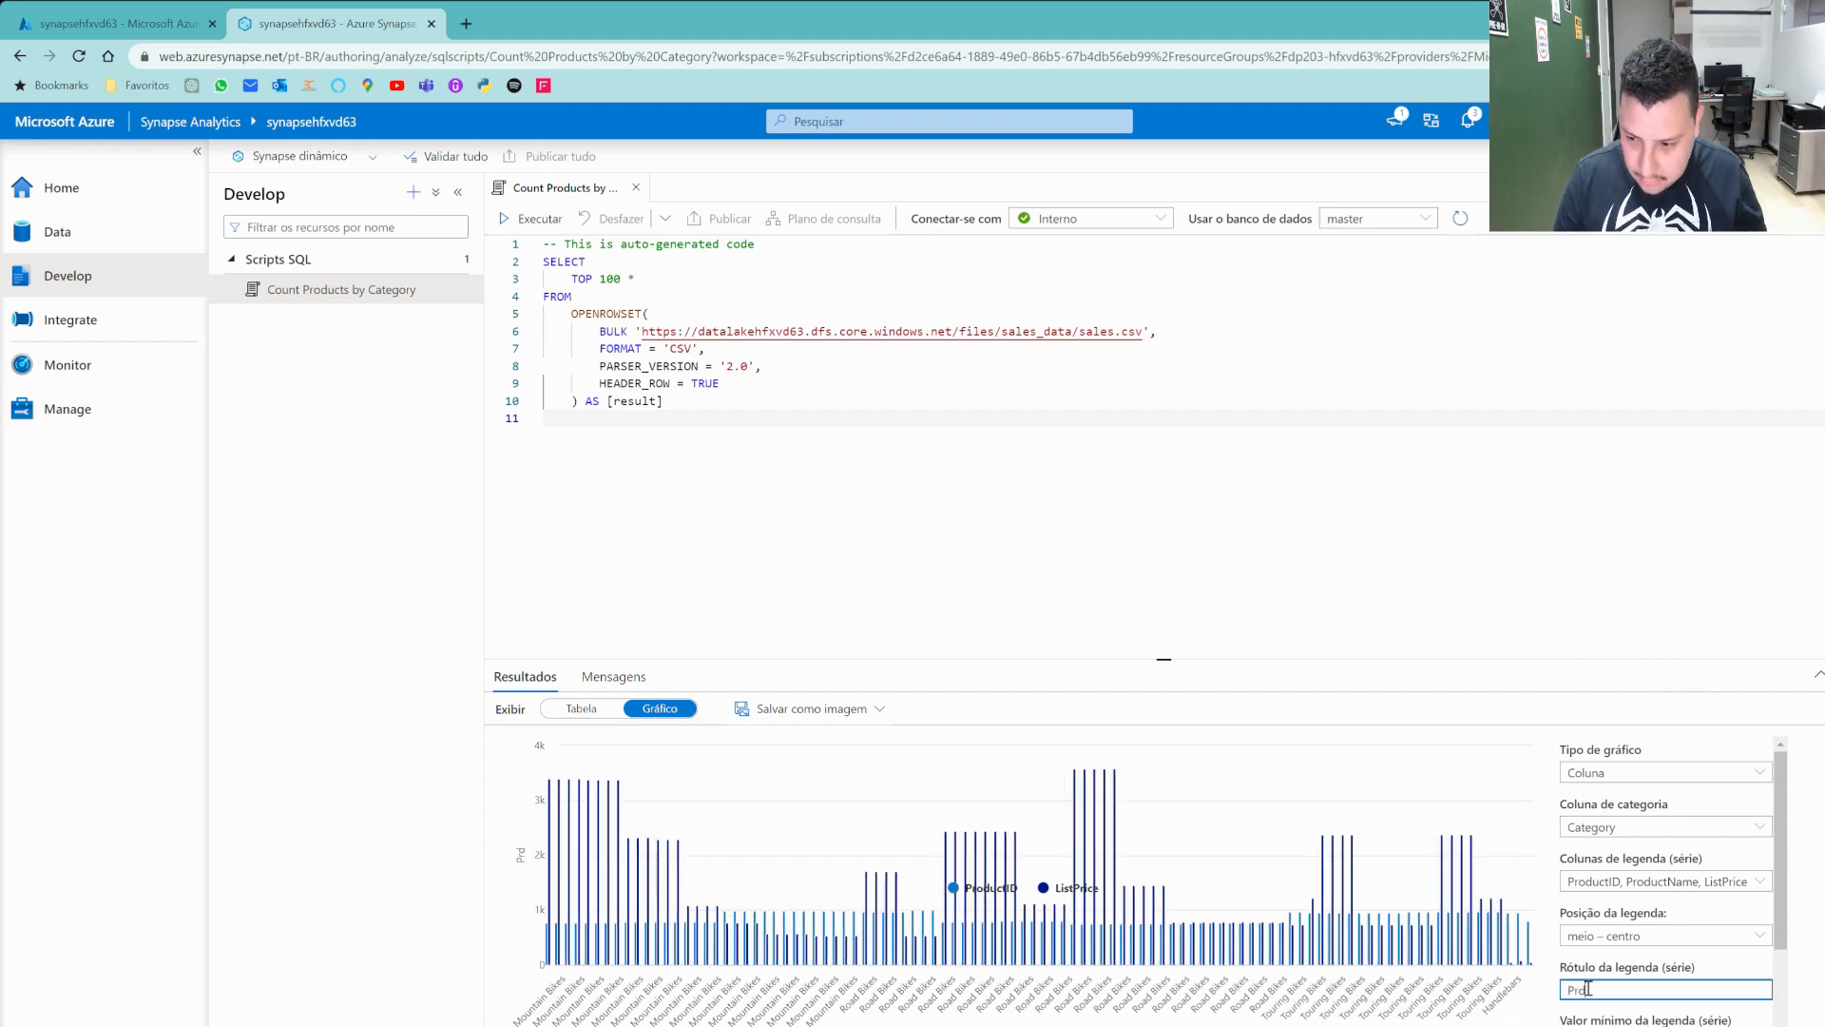
{"action": "key", "text": "BackSpace"}
{"action": "key", "text": "BackSpace"}
{"action": "key", "text": "BackSpace"}
{"action": "key", "text": "BackSpace"}
{"action": "key", "text": "BackSpace"}
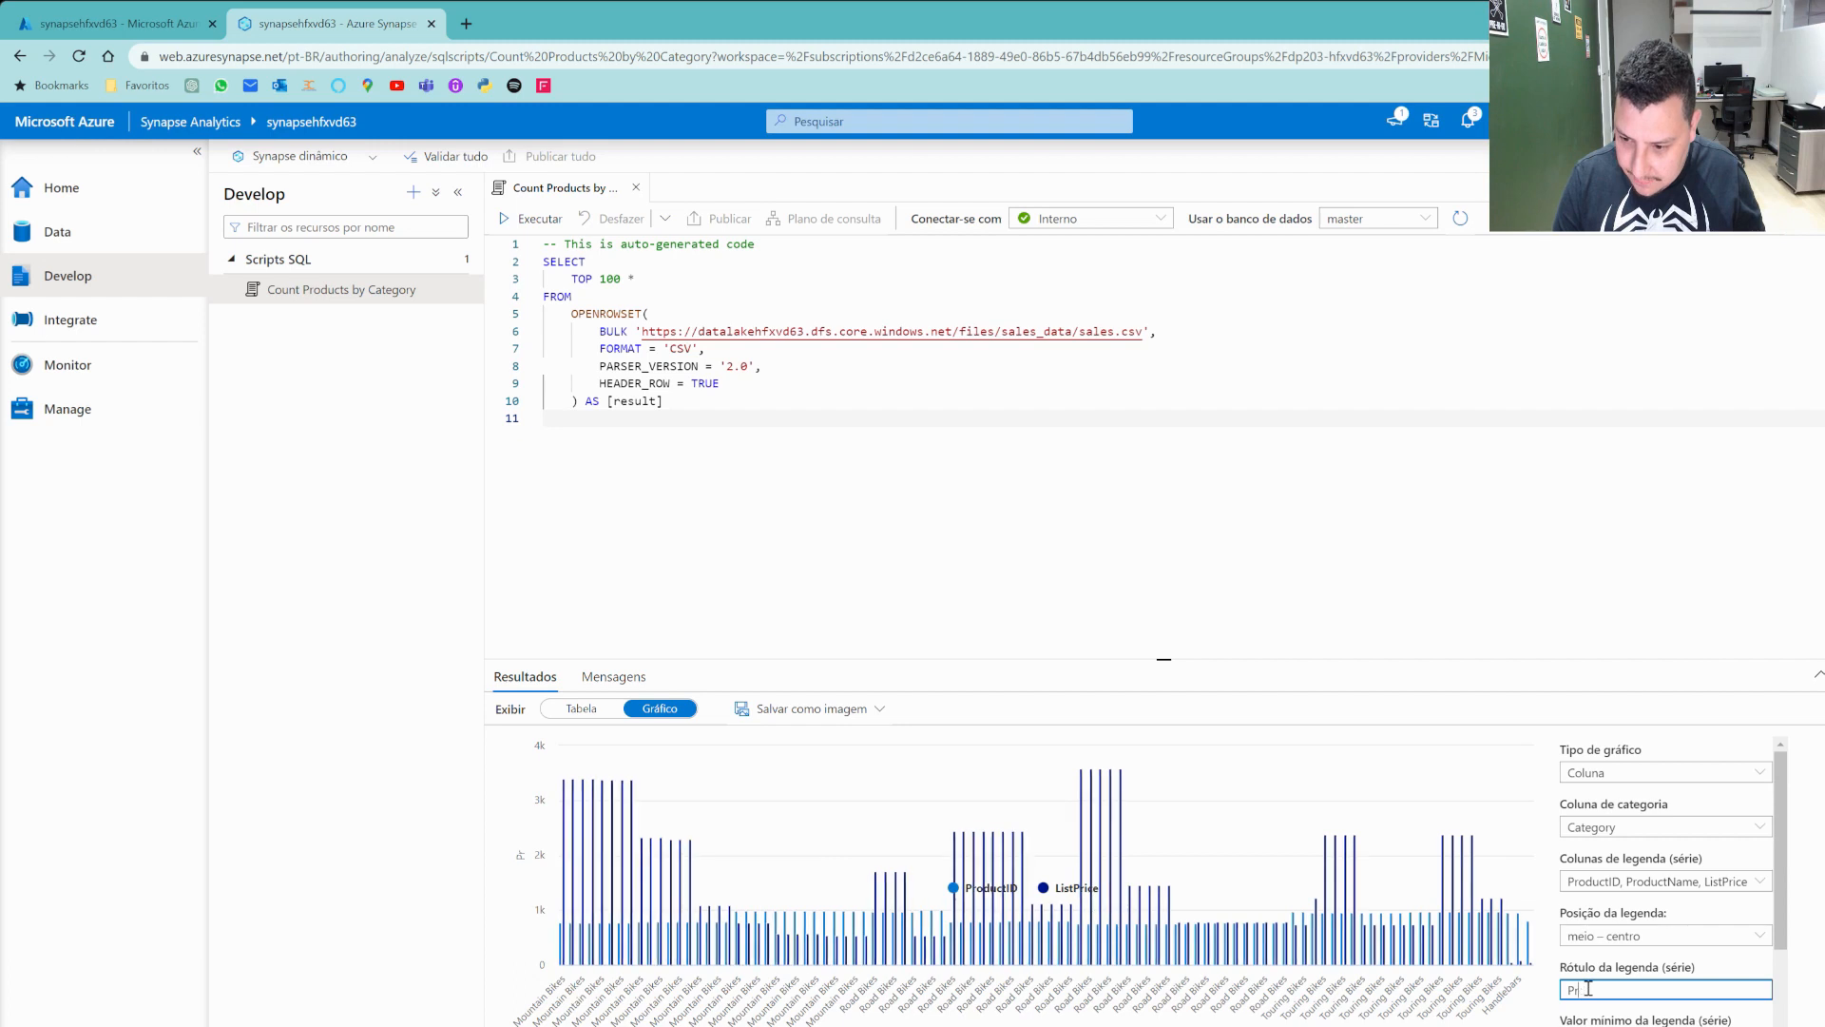
{"action": "type", "text": "oductCount"}
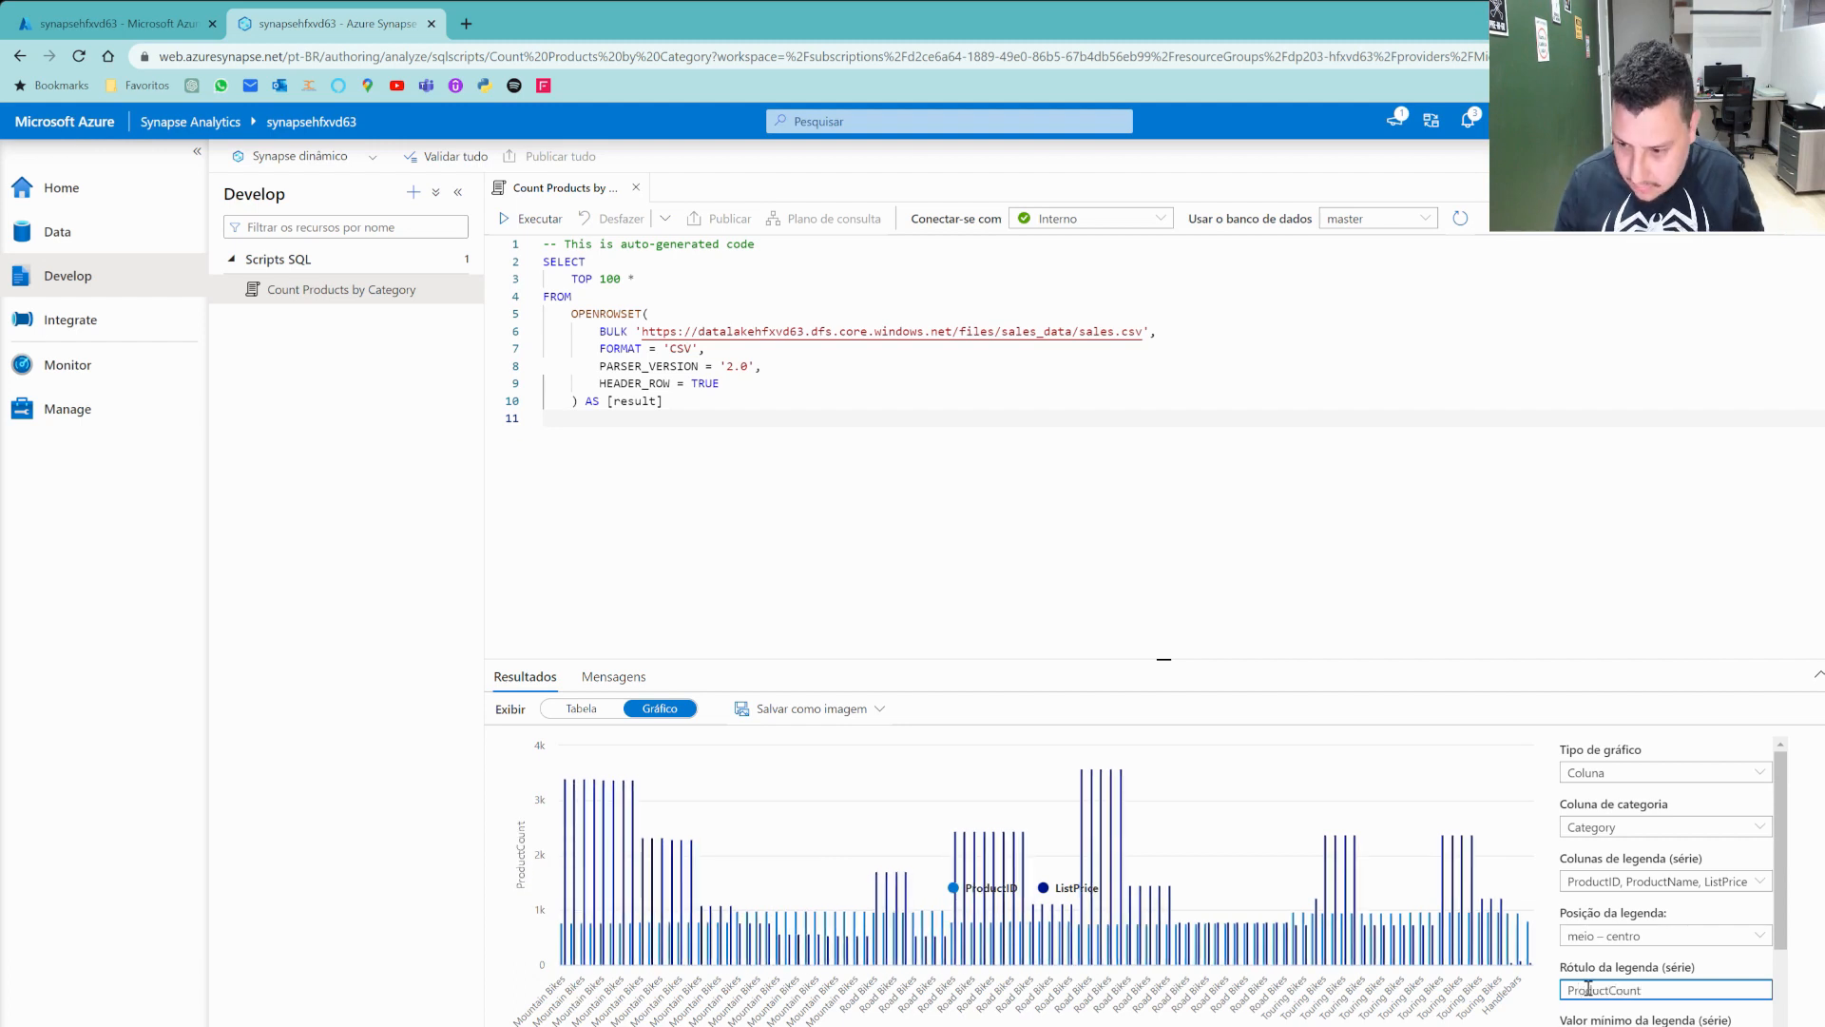
{"action": "scroll", "coordinate": [1616, 876], "scroll_direction": "down", "scroll_amount": 1}
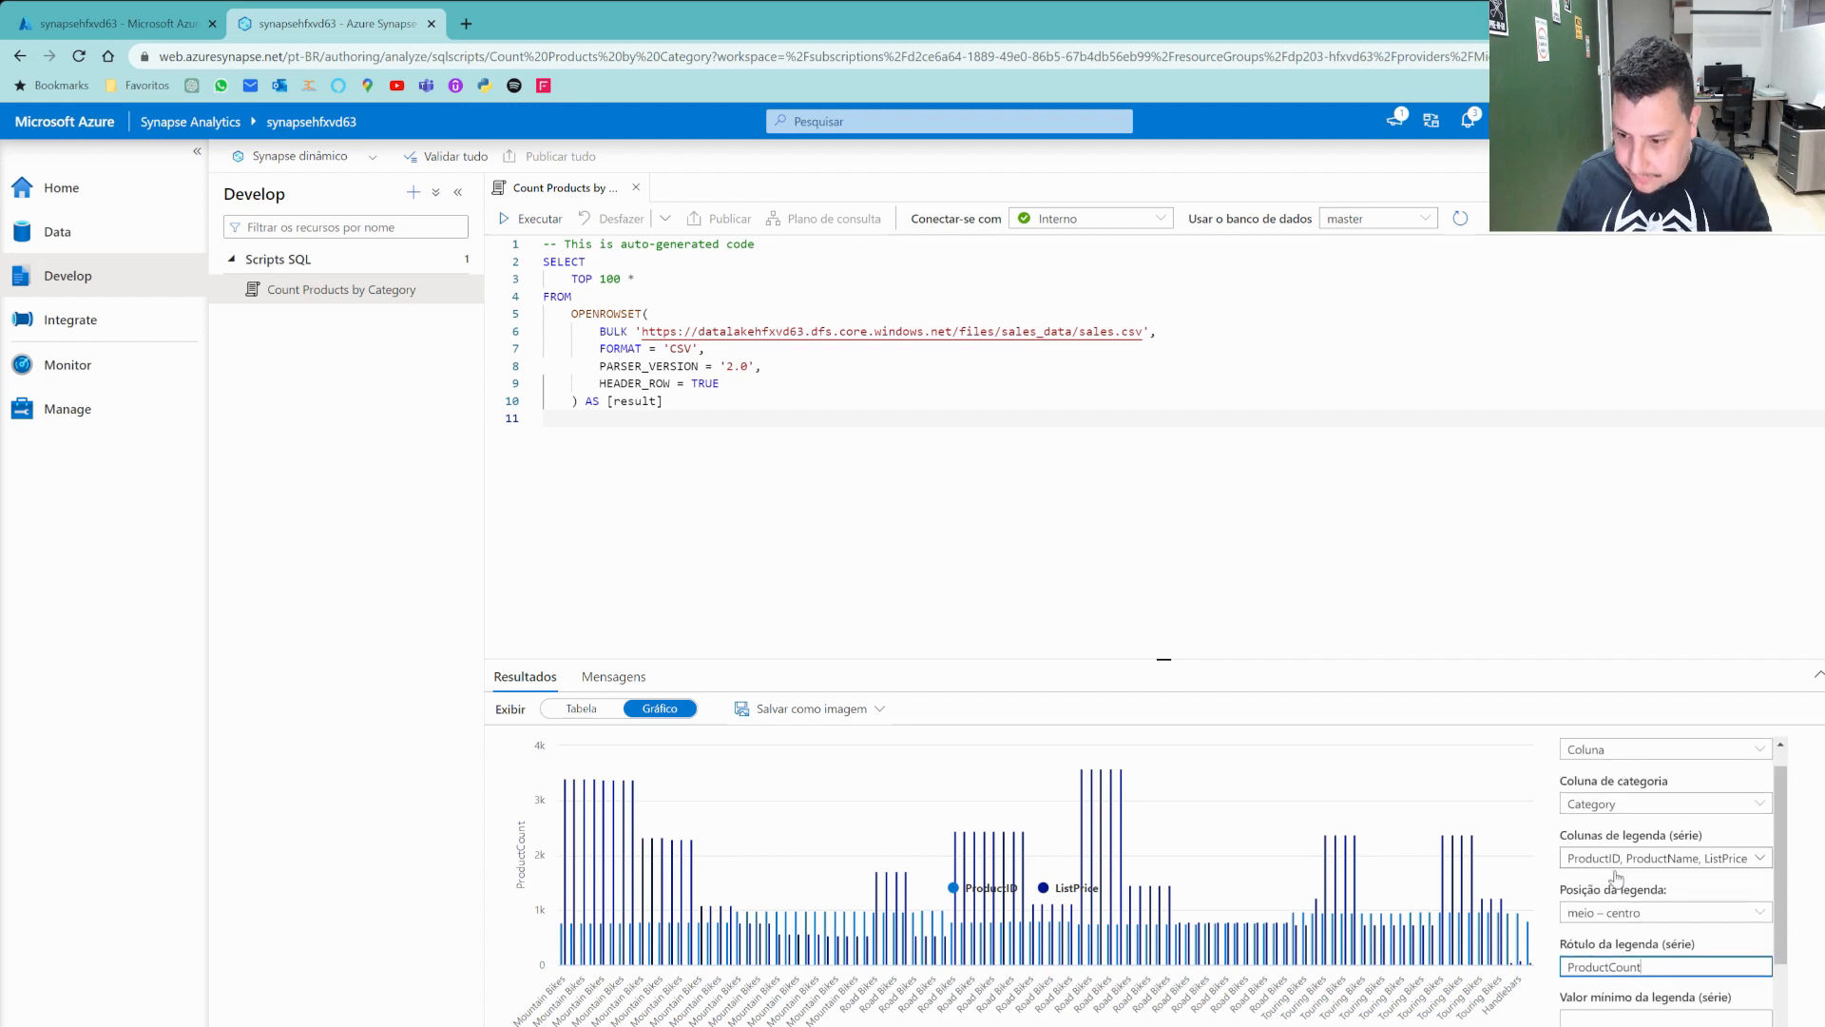
{"action": "scroll", "coordinate": [1616, 876], "scroll_direction": "down", "scroll_amount": 2}
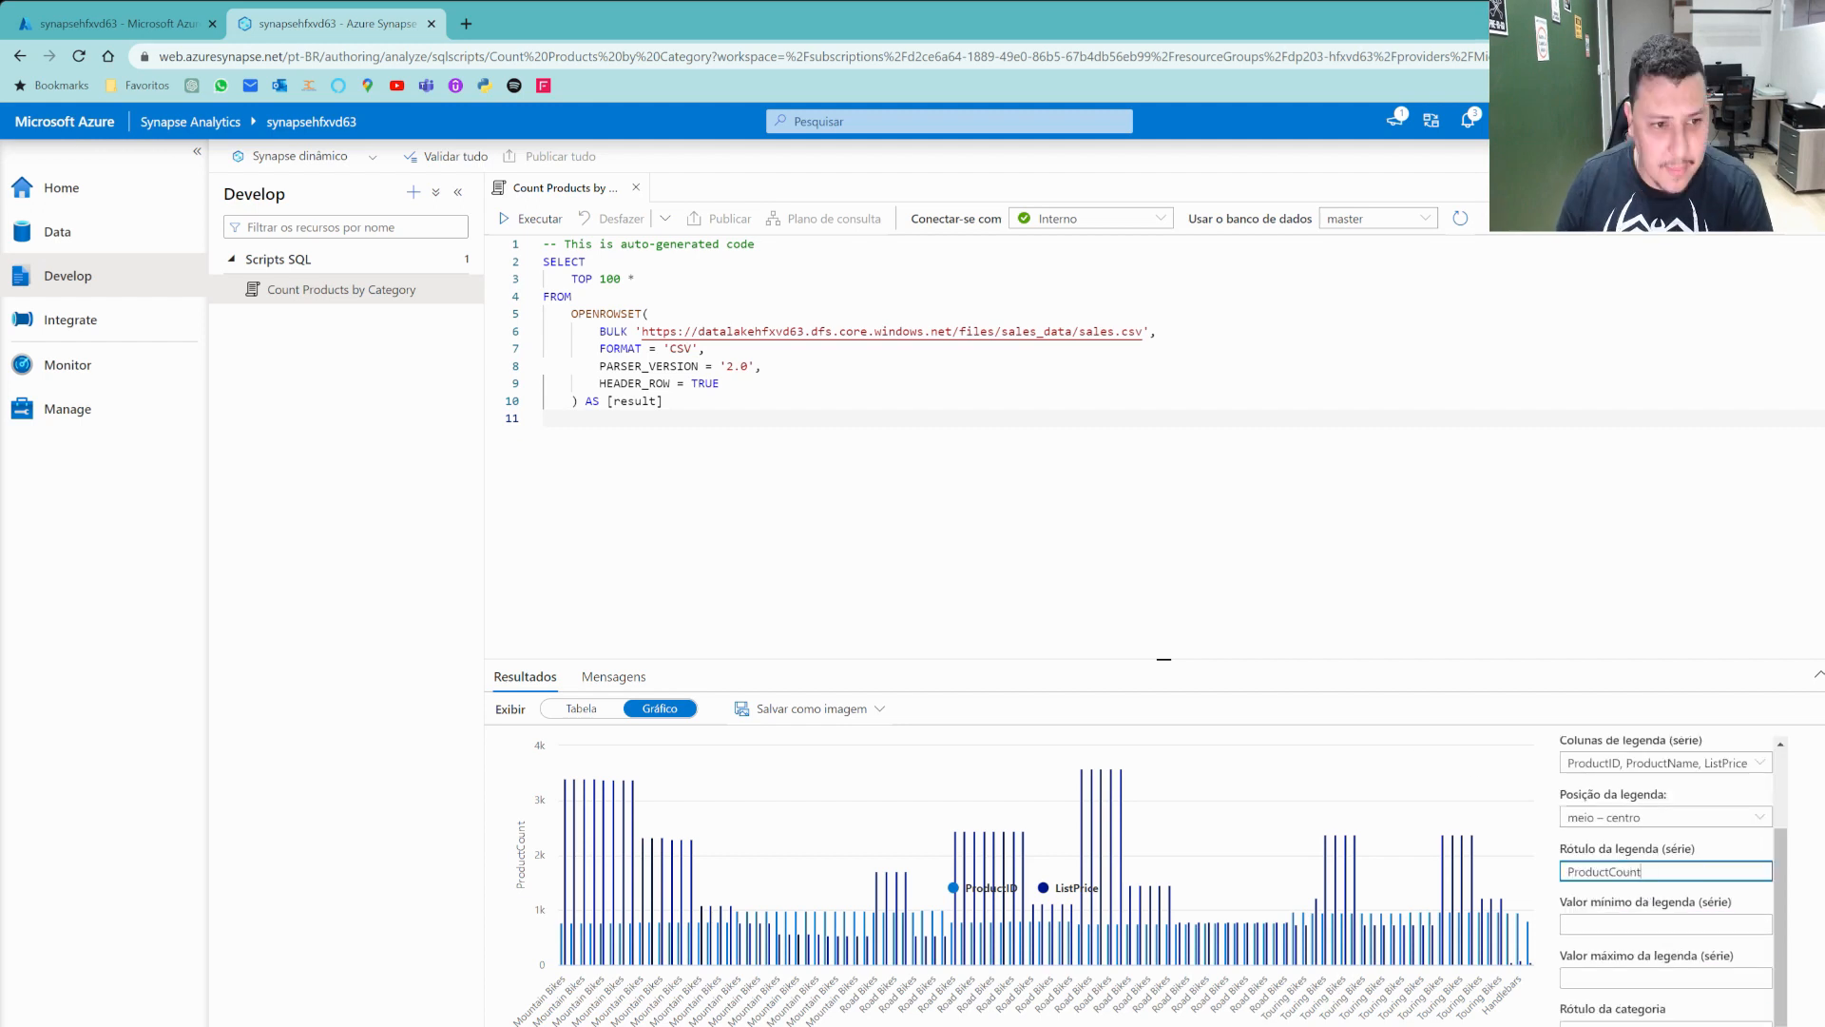
{"action": "left_click", "coordinate": [665, 434]}
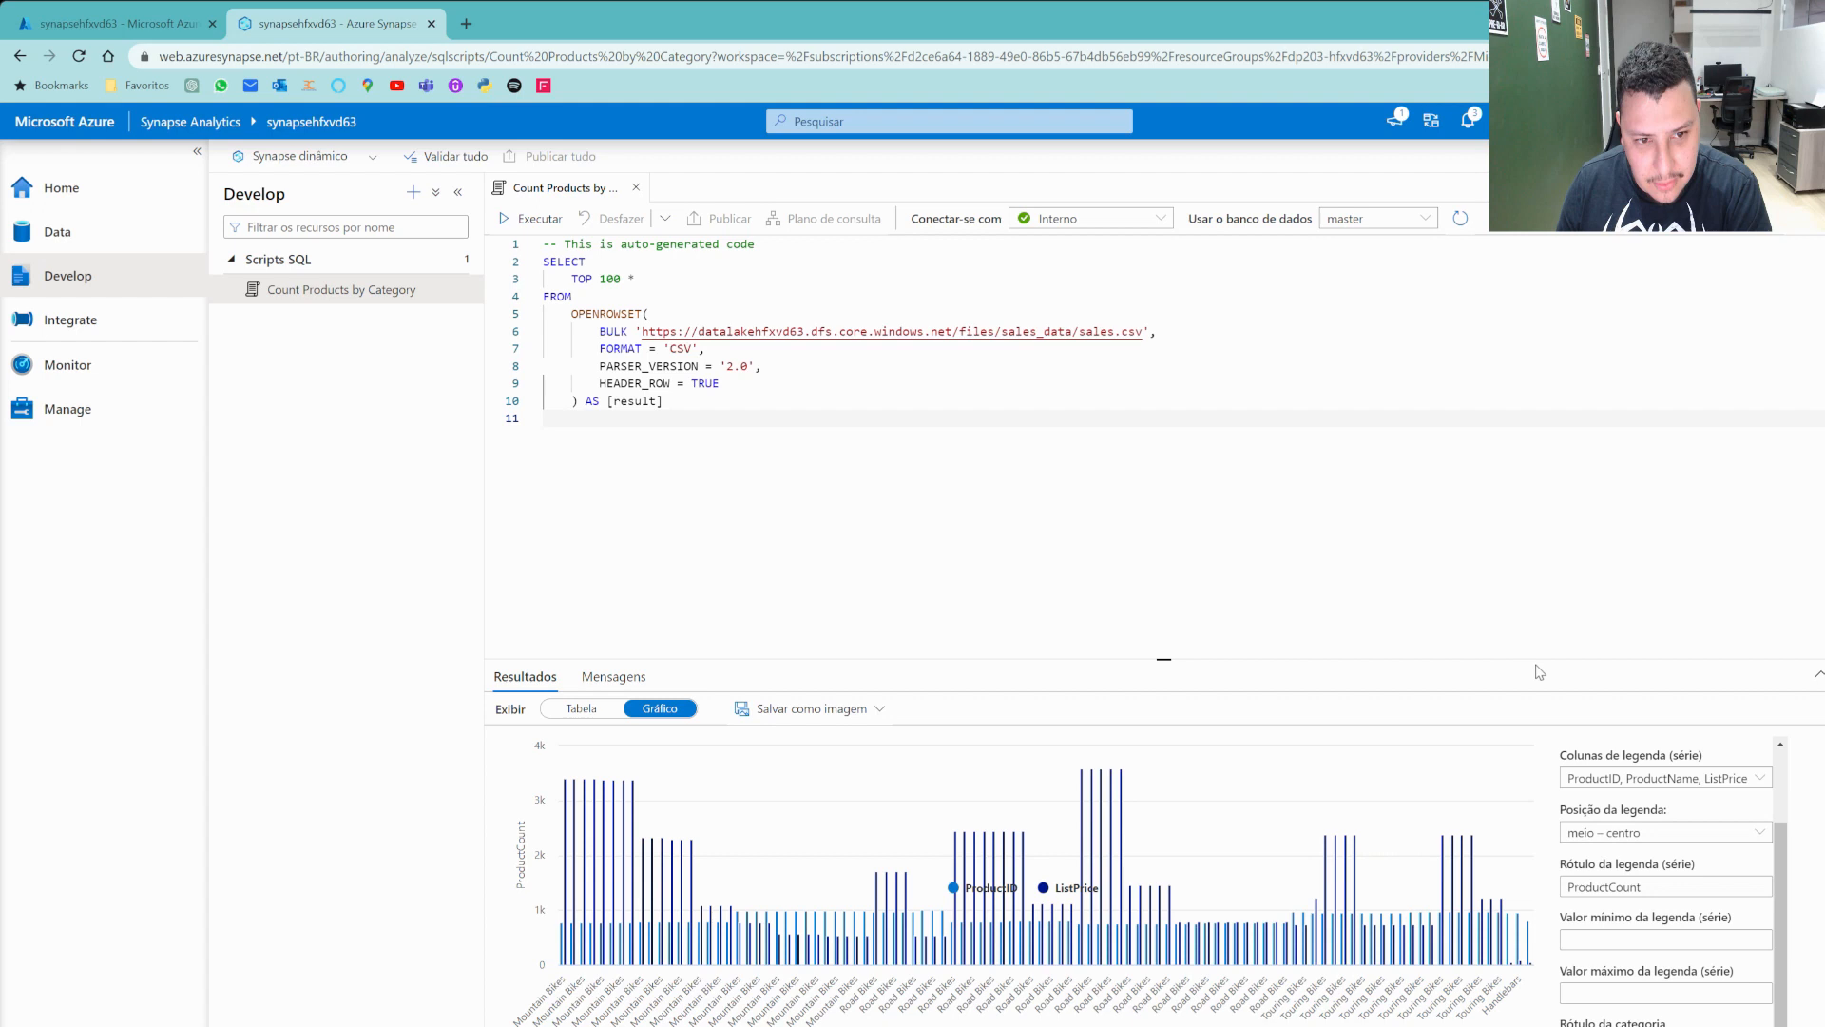
{"action": "scroll", "coordinate": [1642, 794], "scroll_direction": "up", "scroll_amount": 1}
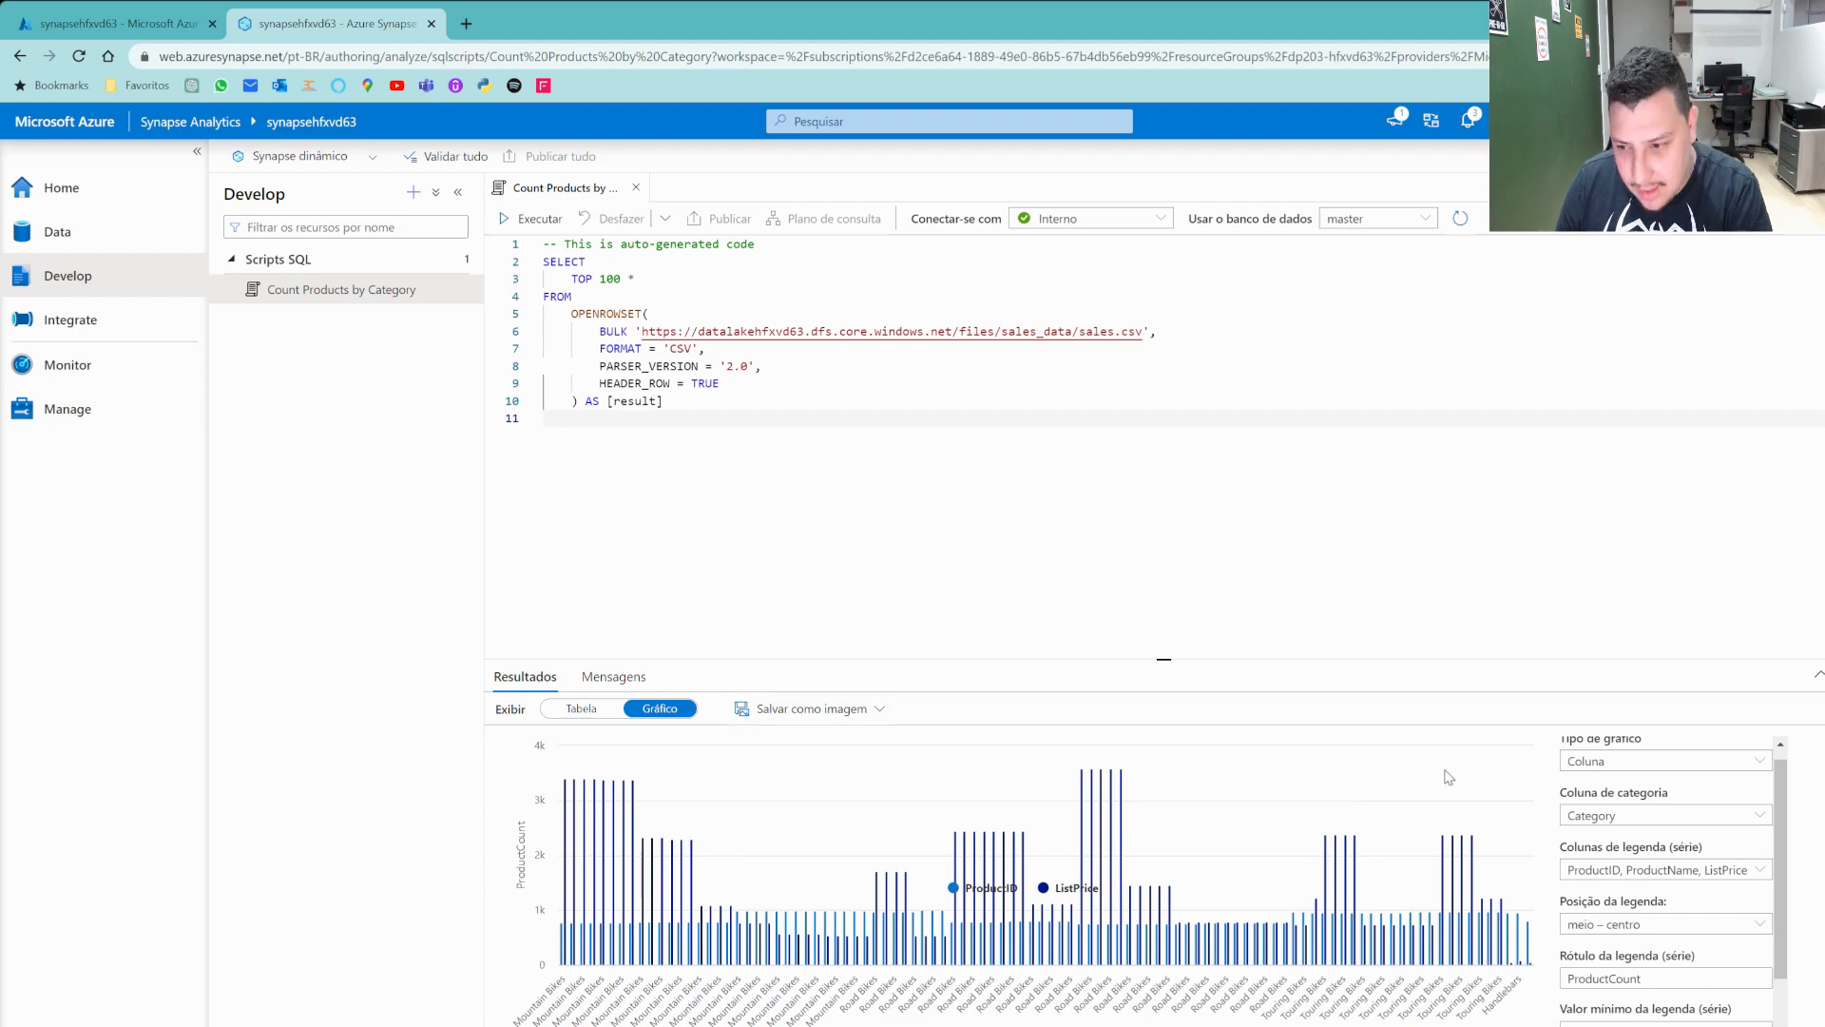
{"action": "scroll", "coordinate": [1603, 768], "scroll_direction": "up", "scroll_amount": 1}
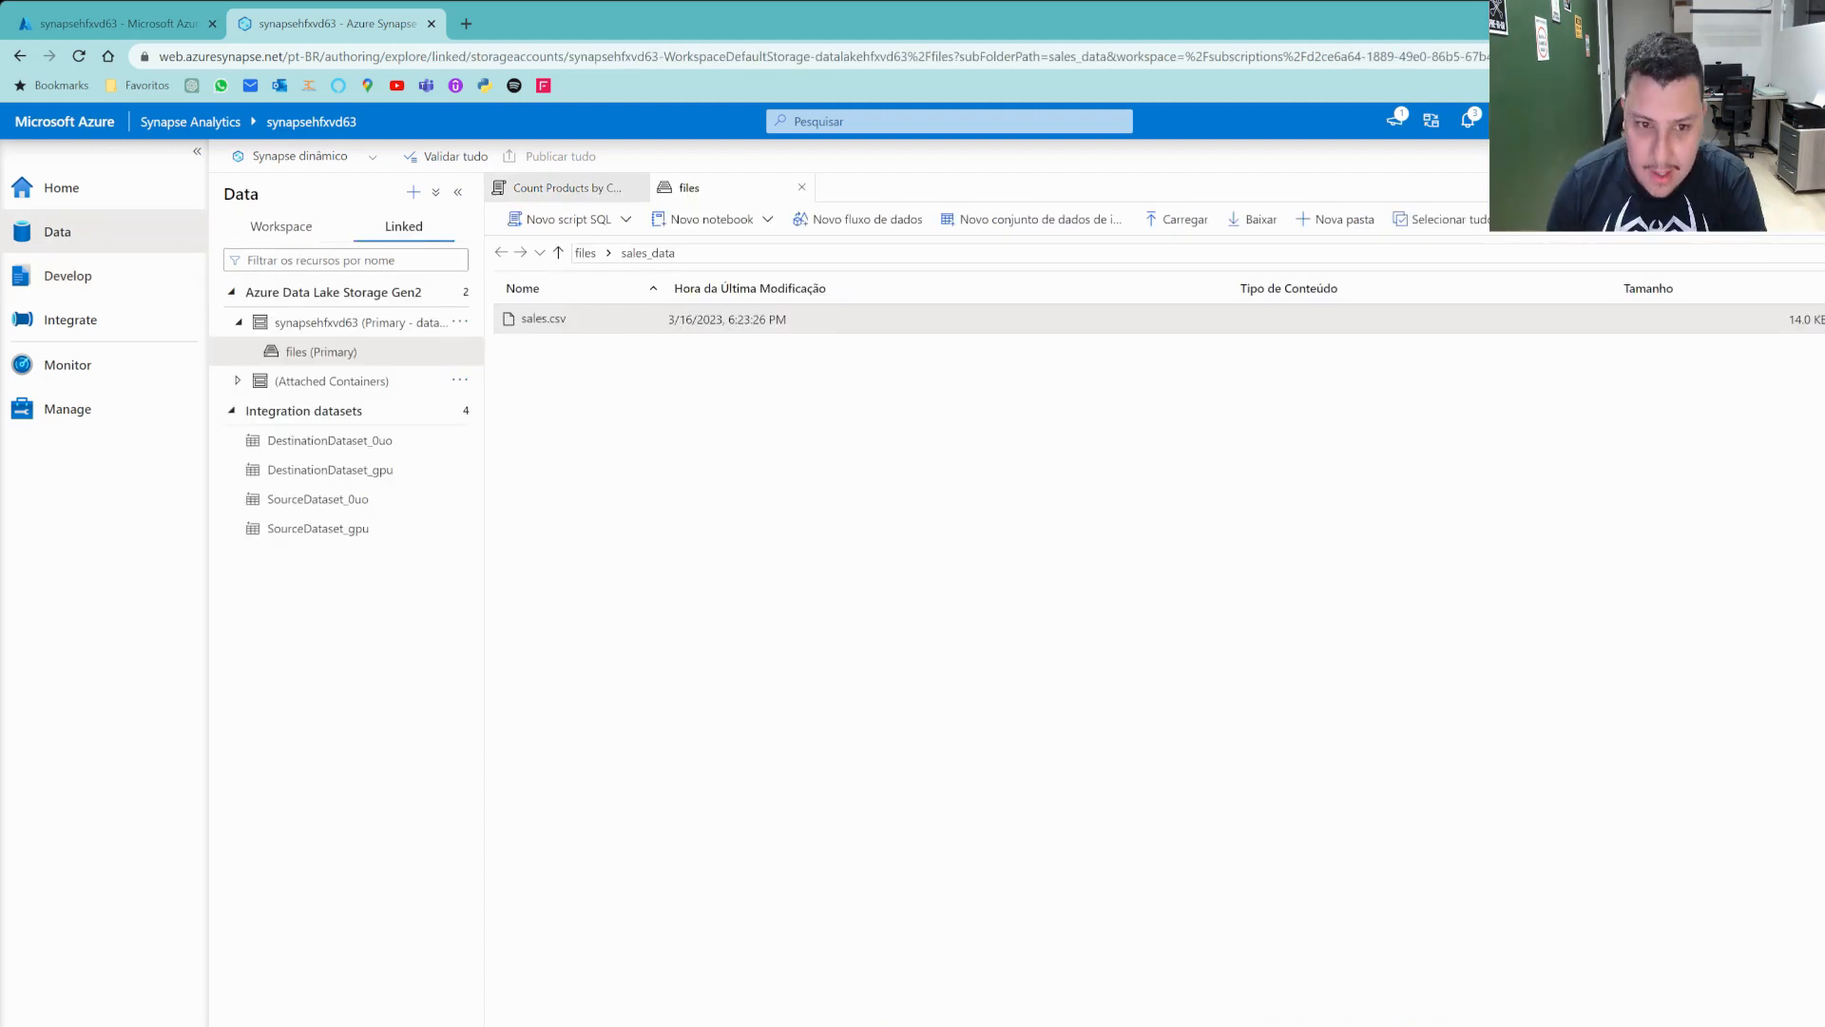
{"action": "right_click", "coordinate": [557, 331]}
{"action": "mouse_move", "coordinate": [580, 371]}
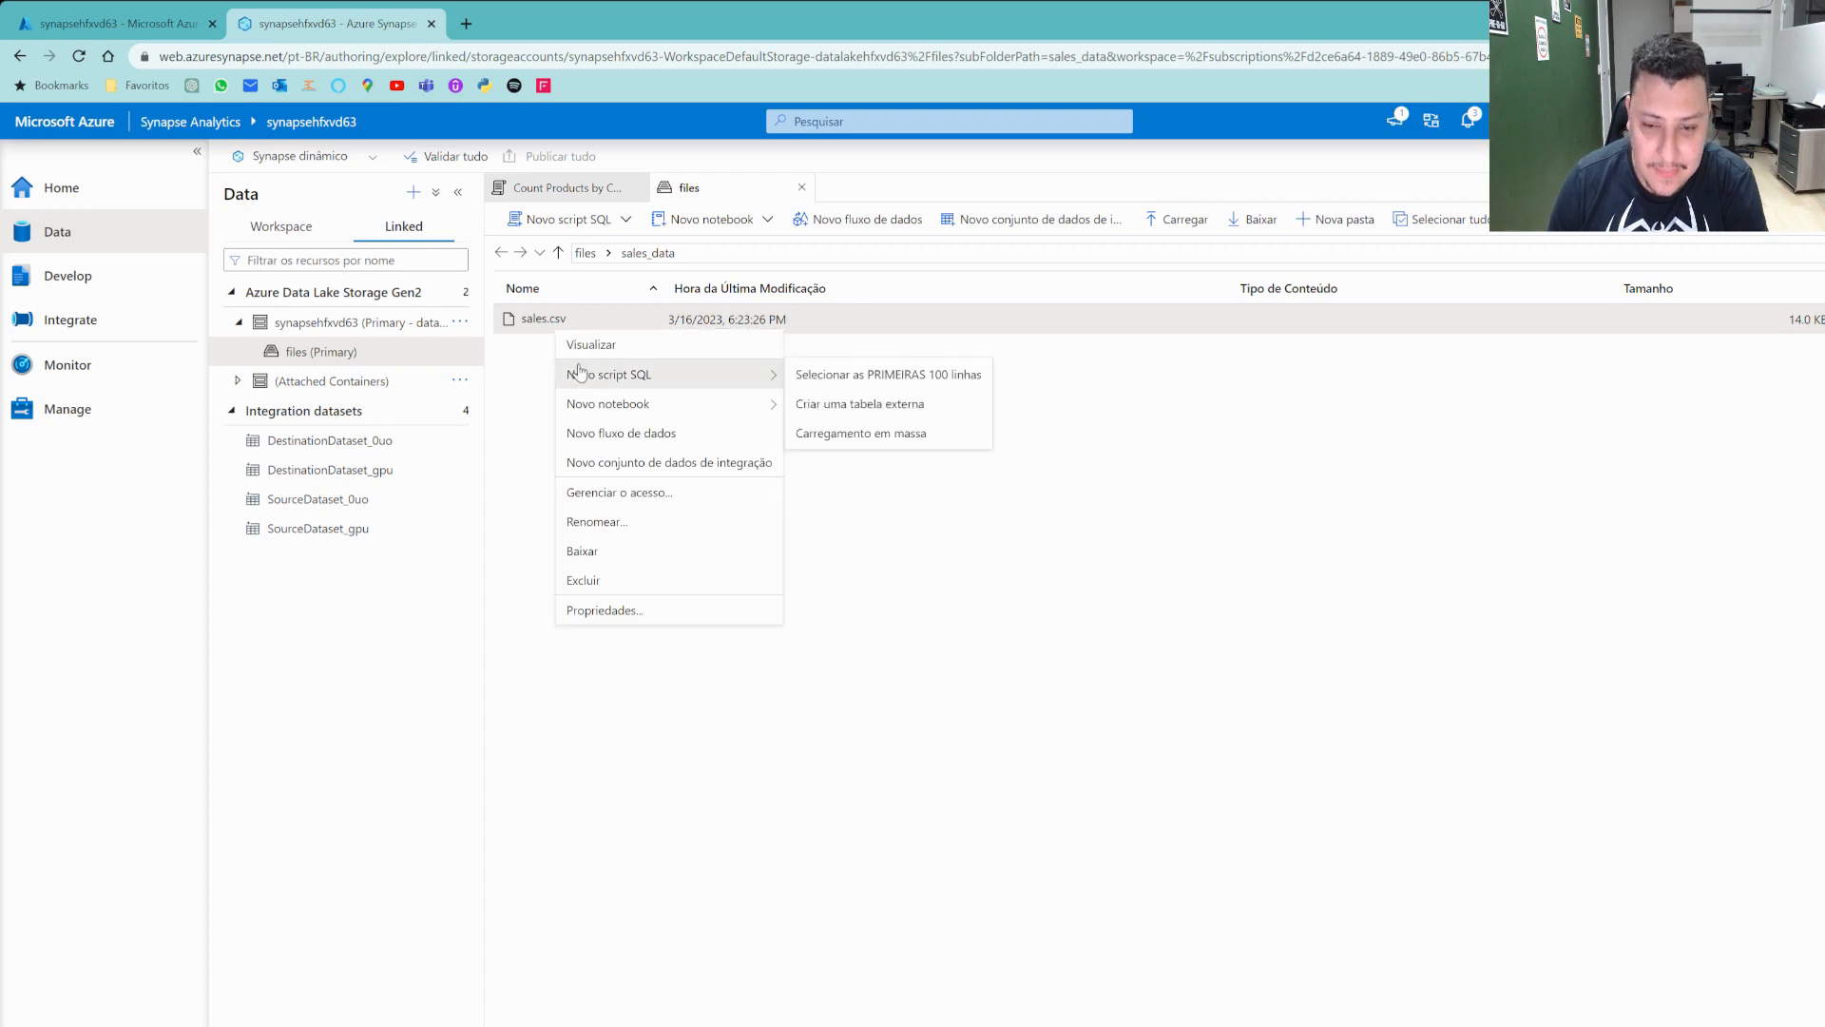
{"action": "mouse_move", "coordinate": [599, 404]}
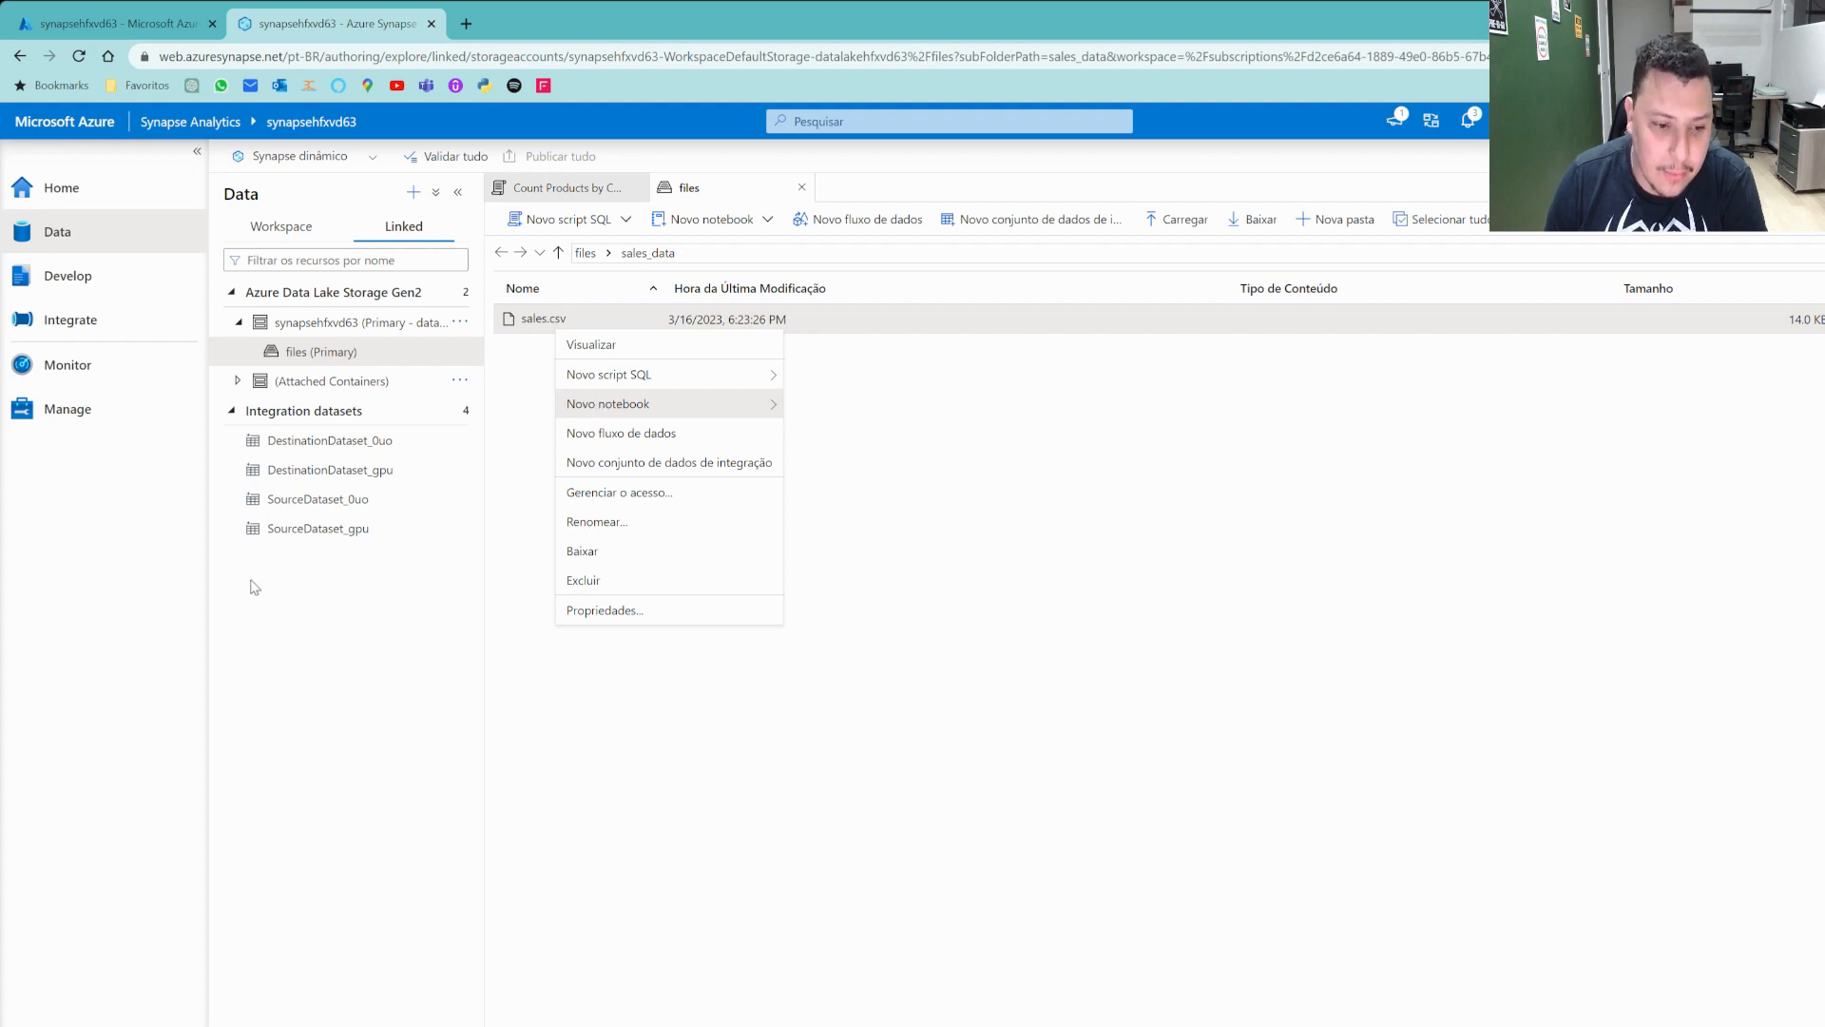
{"action": "left_click", "coordinate": [981, 565]}
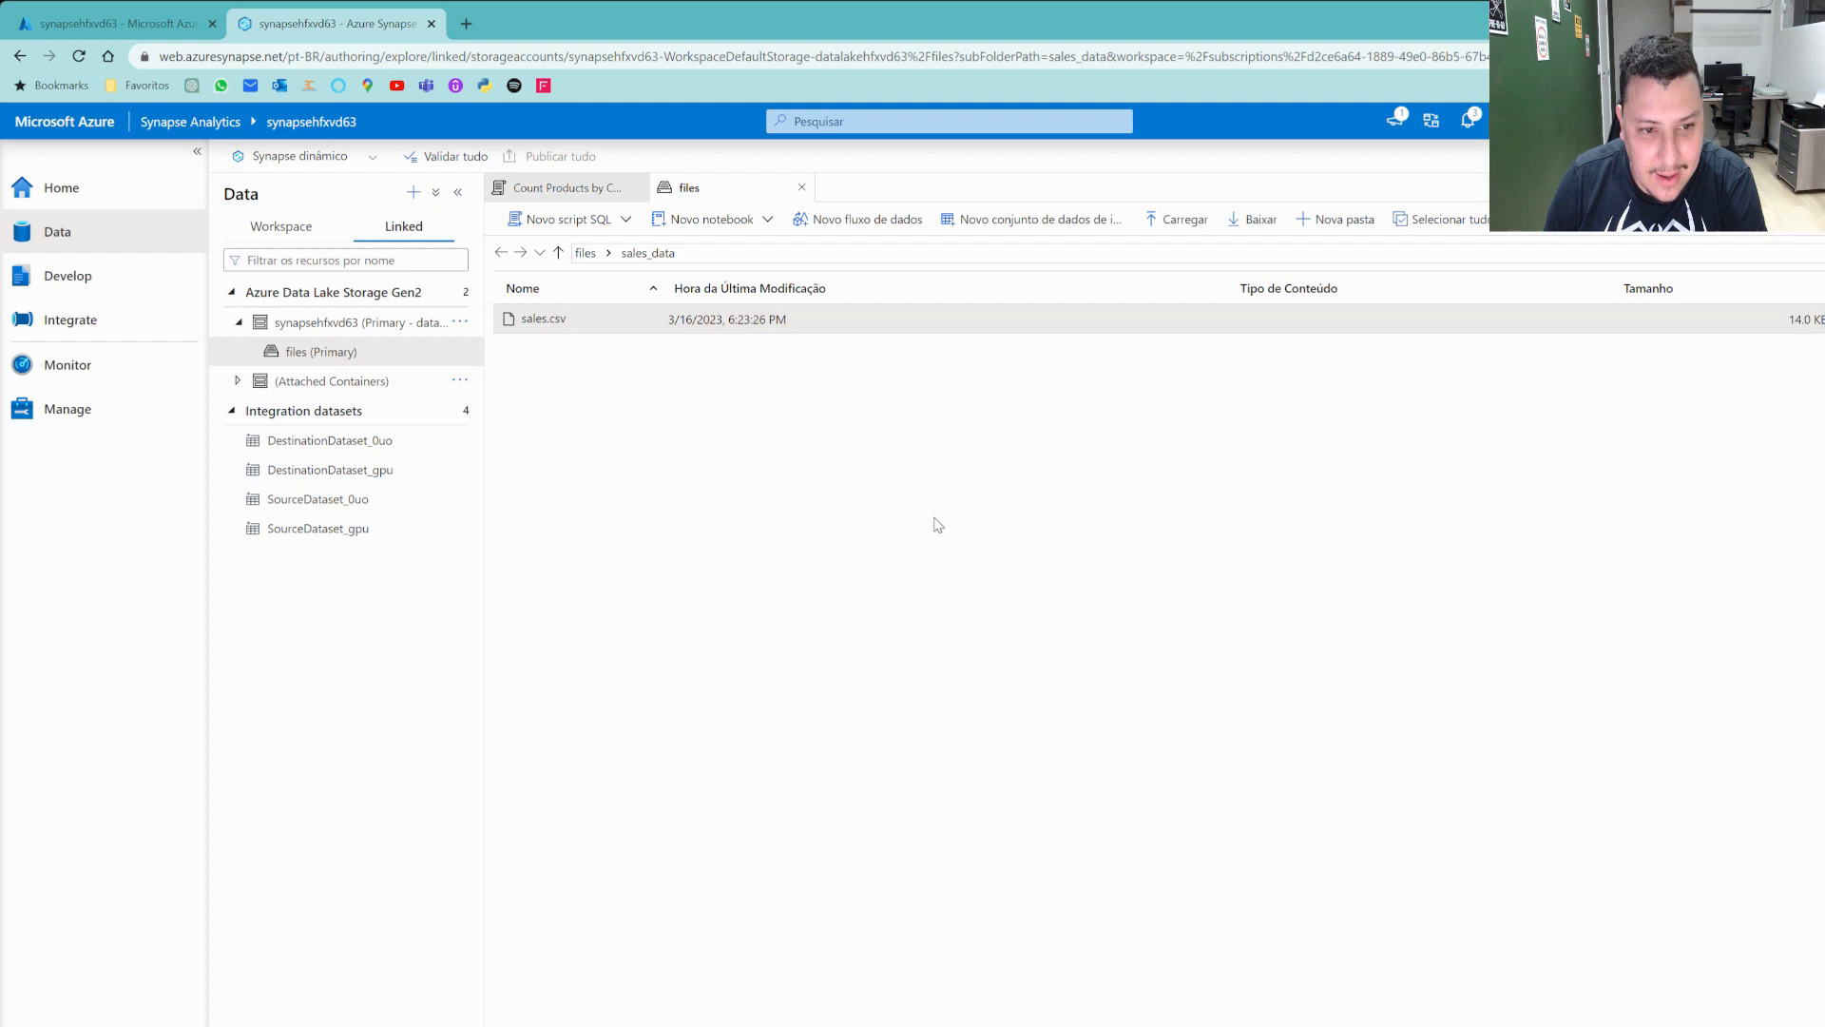
{"action": "right_click", "coordinate": [571, 332]}
{"action": "mouse_move", "coordinate": [745, 410]}
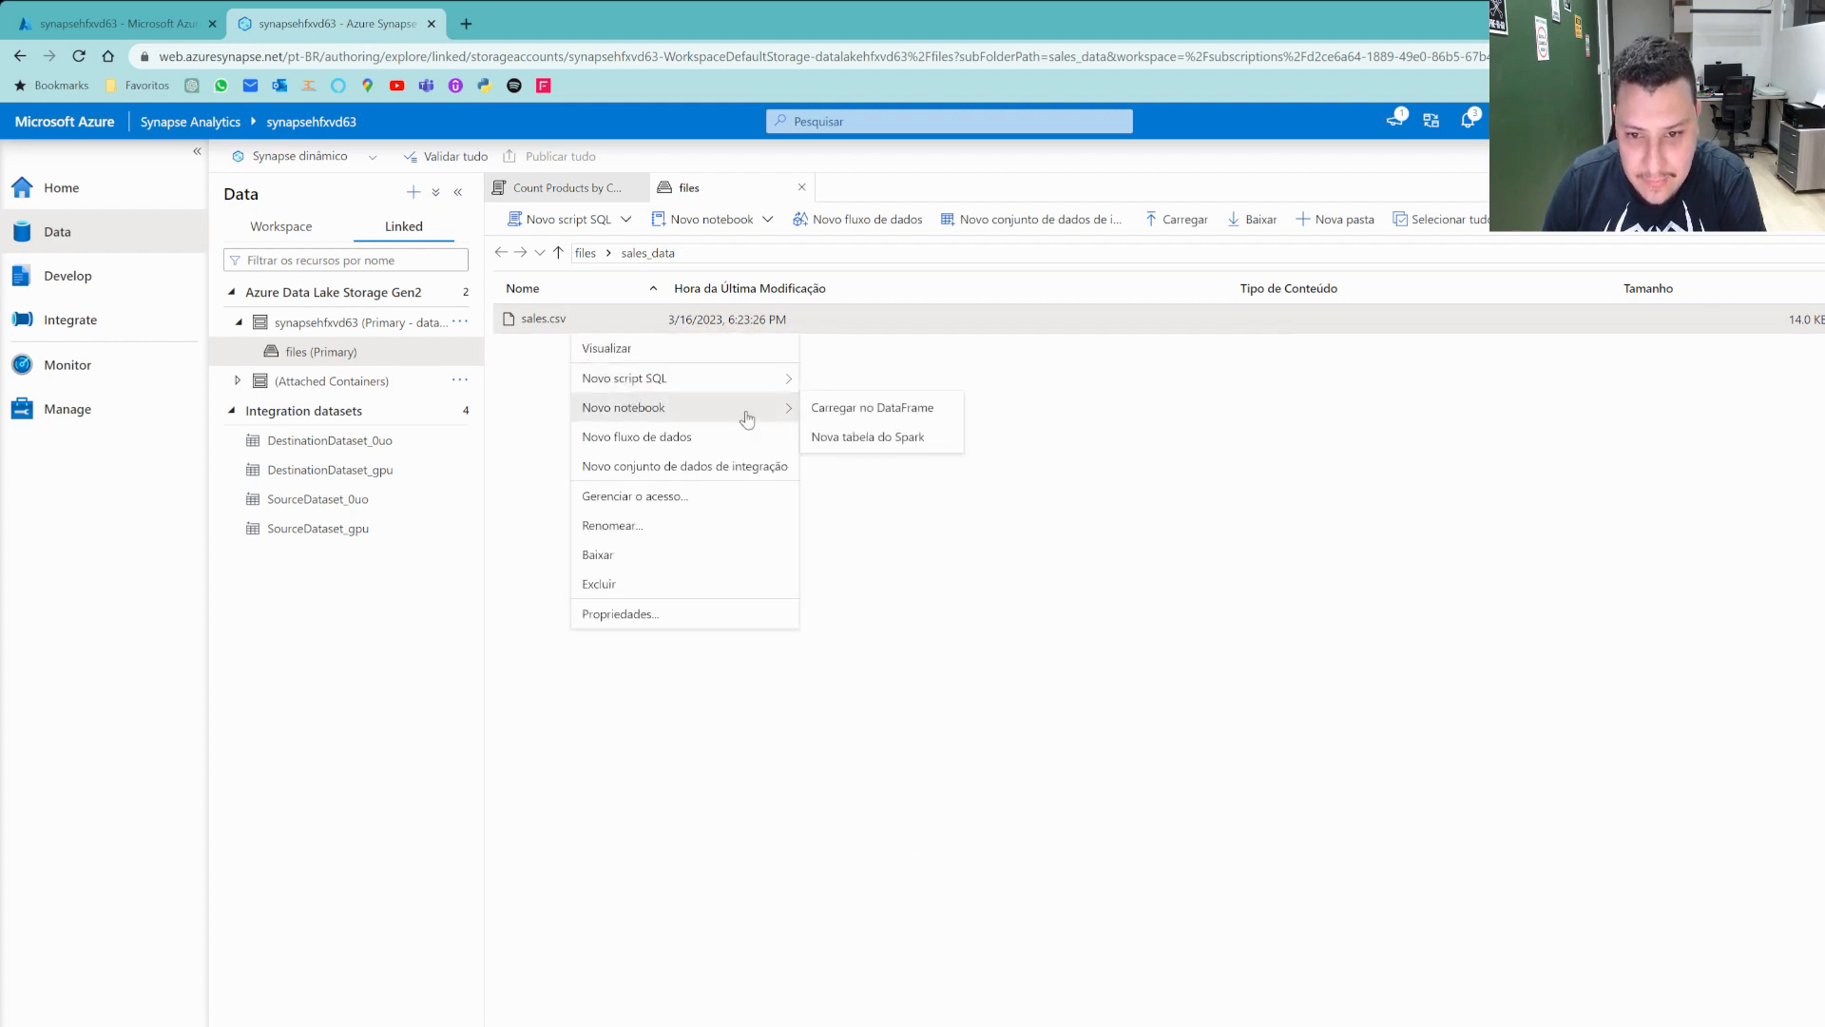
{"action": "left_click", "coordinate": [823, 418]}
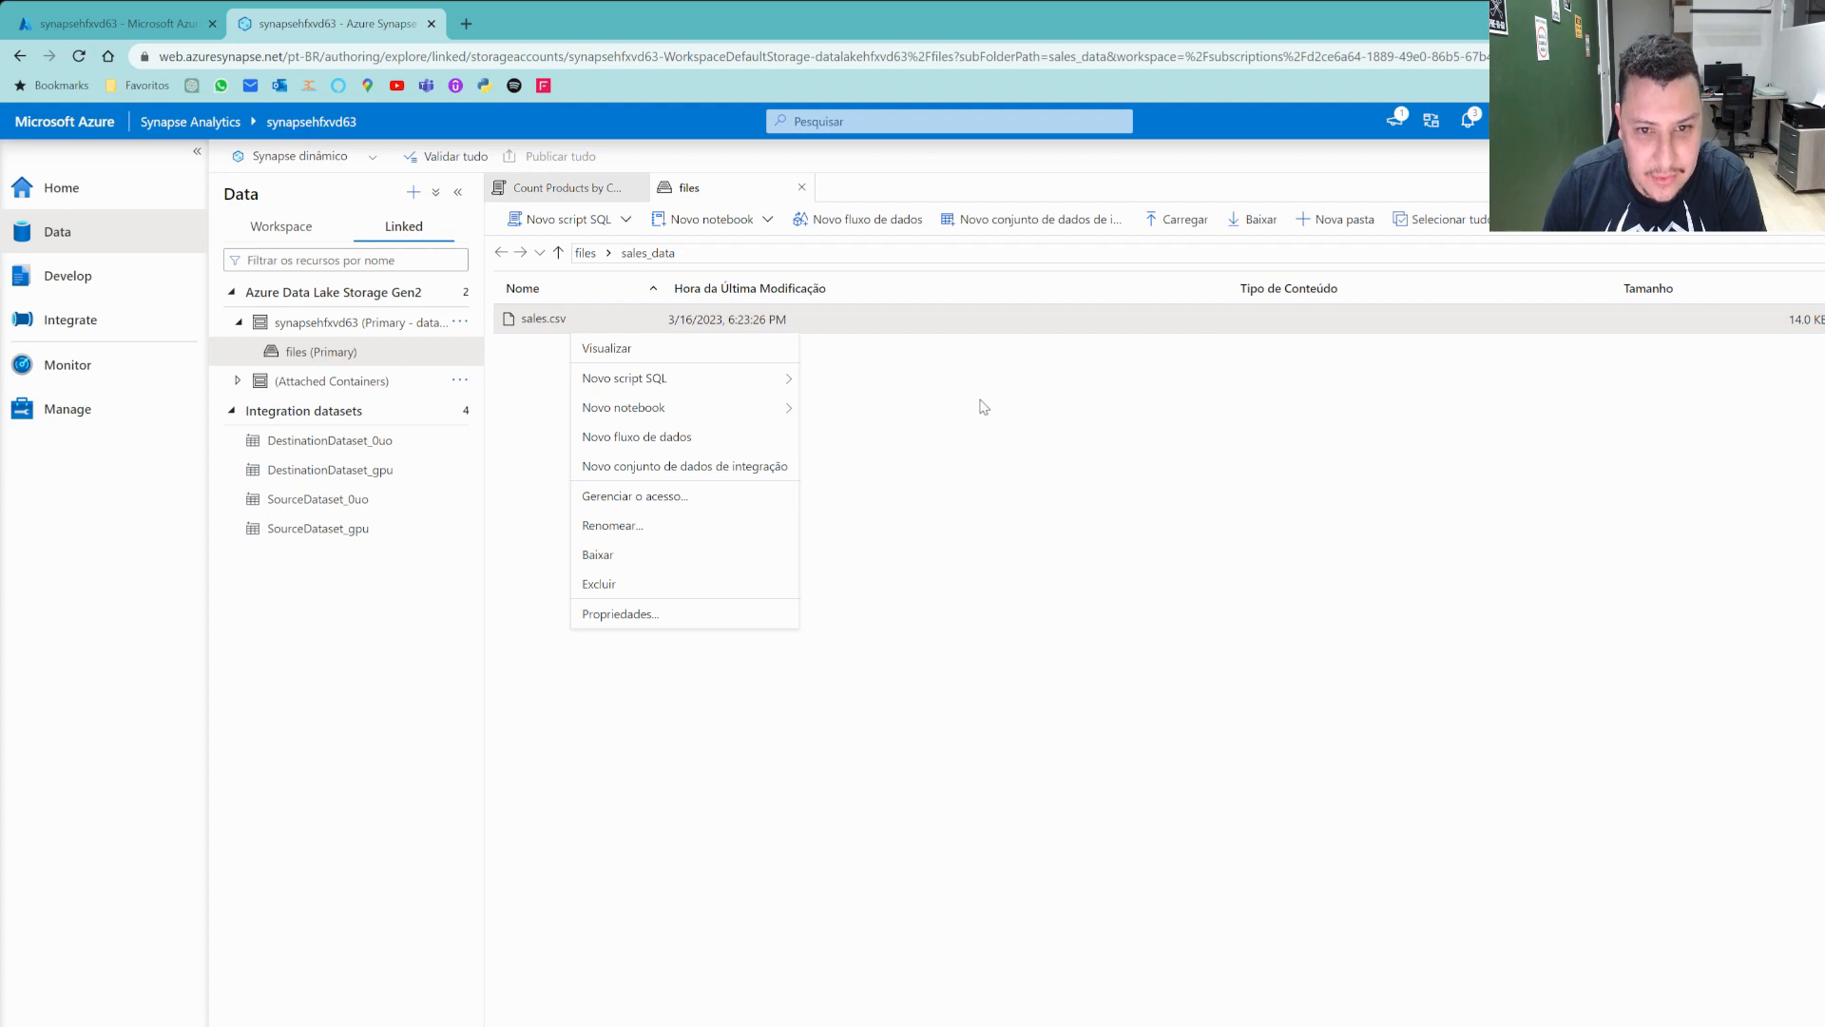
{"action": "left_click", "coordinate": [1391, 506]}
Create a new notebook that loads sales.csv into a DataFrame and attach it to the sparkhfxvd63 pool.
{"action": "right_click", "coordinate": [617, 325]}
{"action": "mouse_move", "coordinate": [656, 404]}
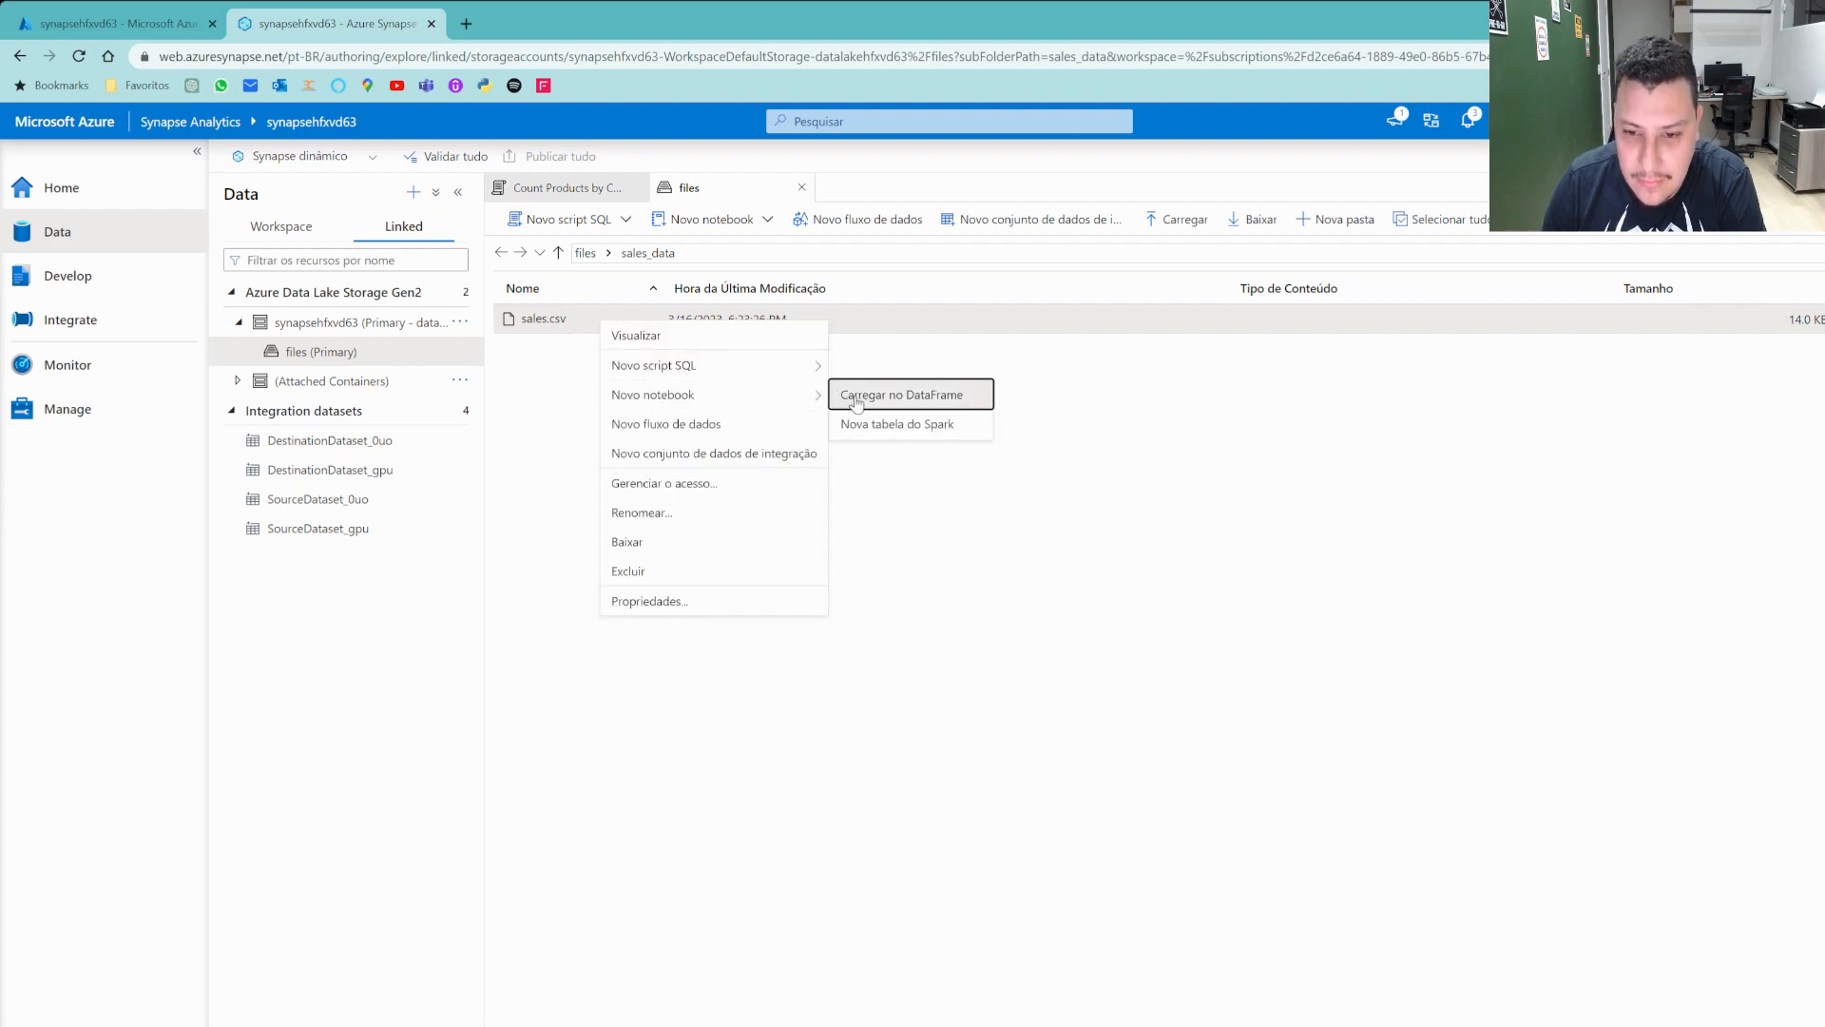
{"action": "mouse_move", "coordinate": [728, 370]}
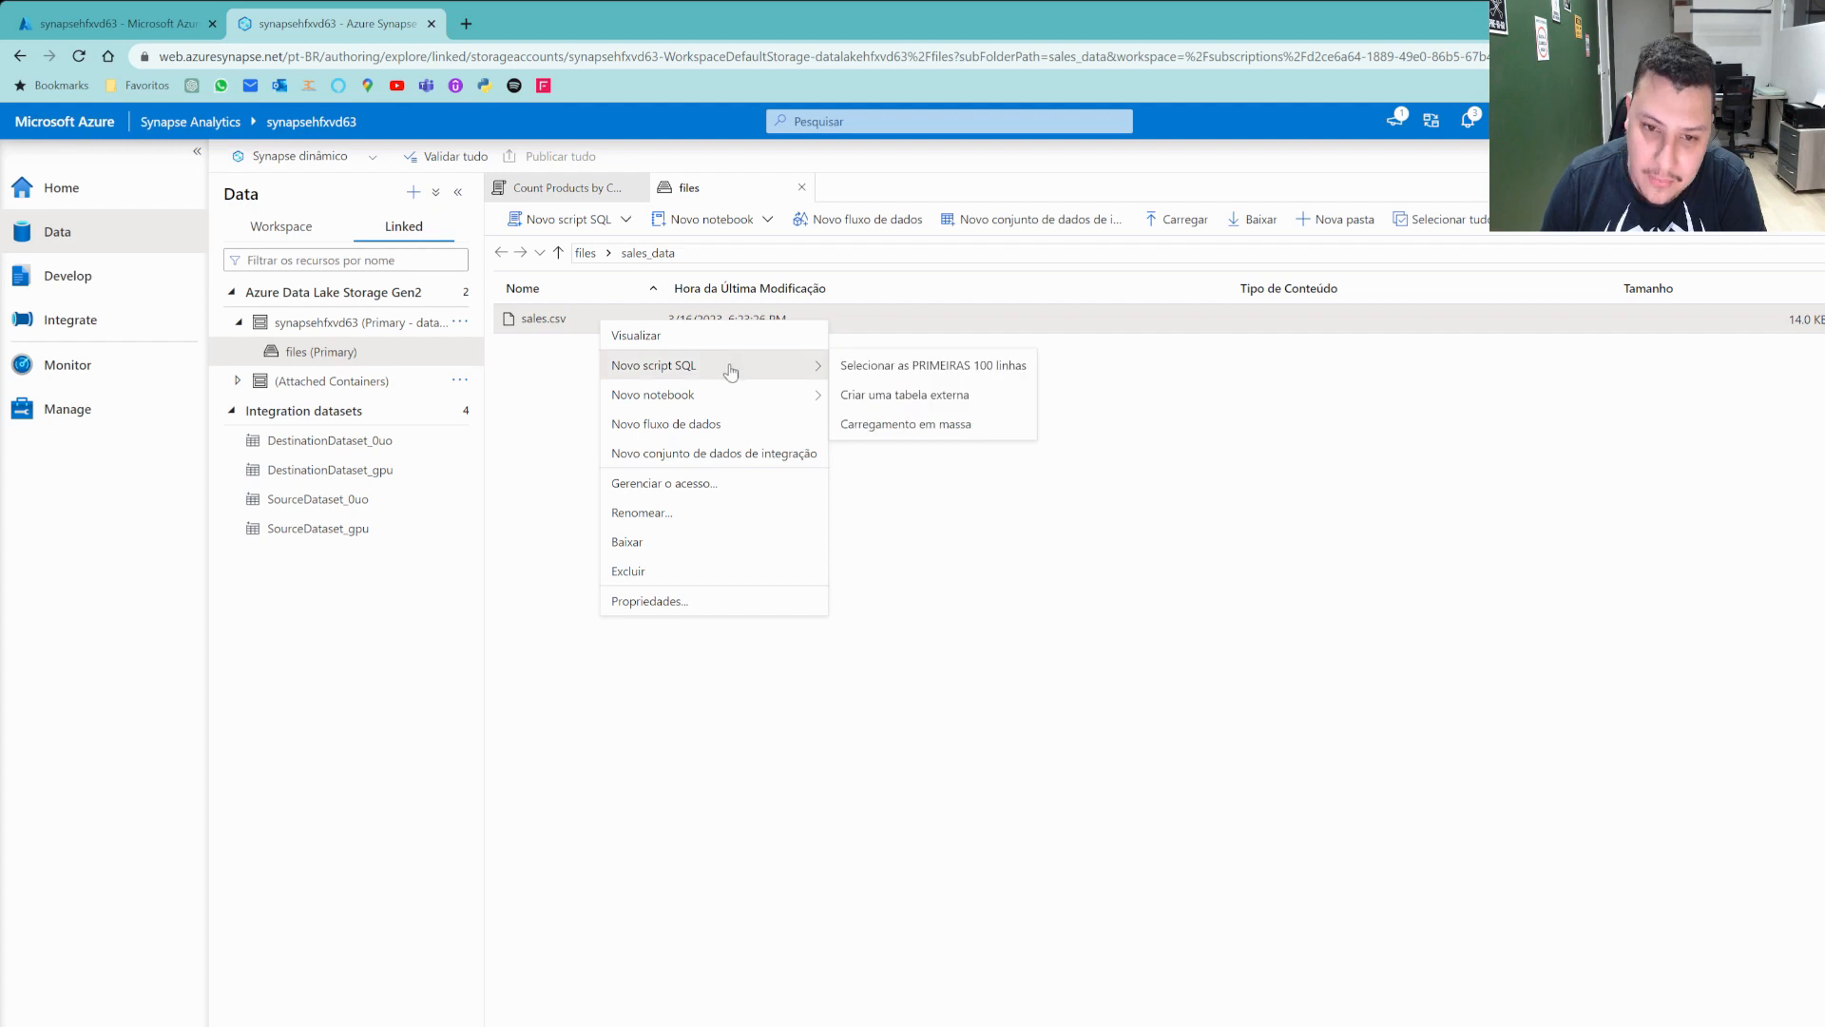
{"action": "mouse_move", "coordinate": [747, 400]}
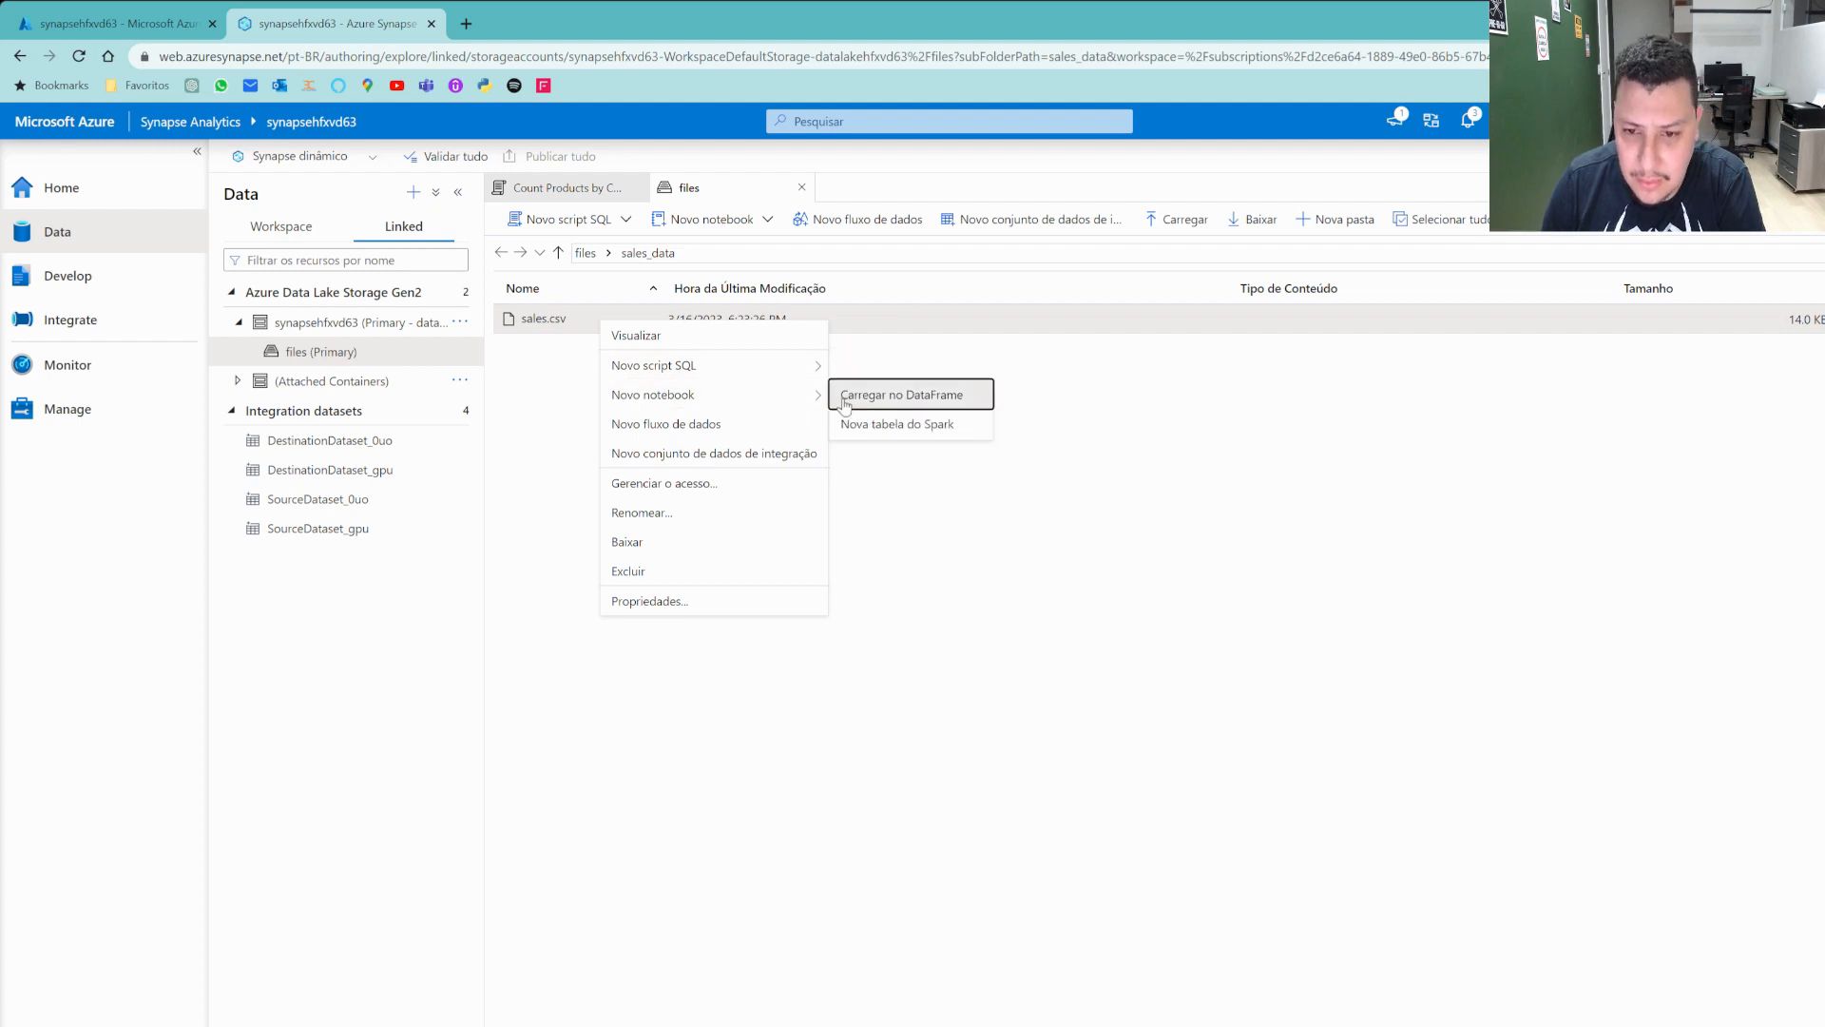
{"action": "left_click", "coordinate": [845, 405]}
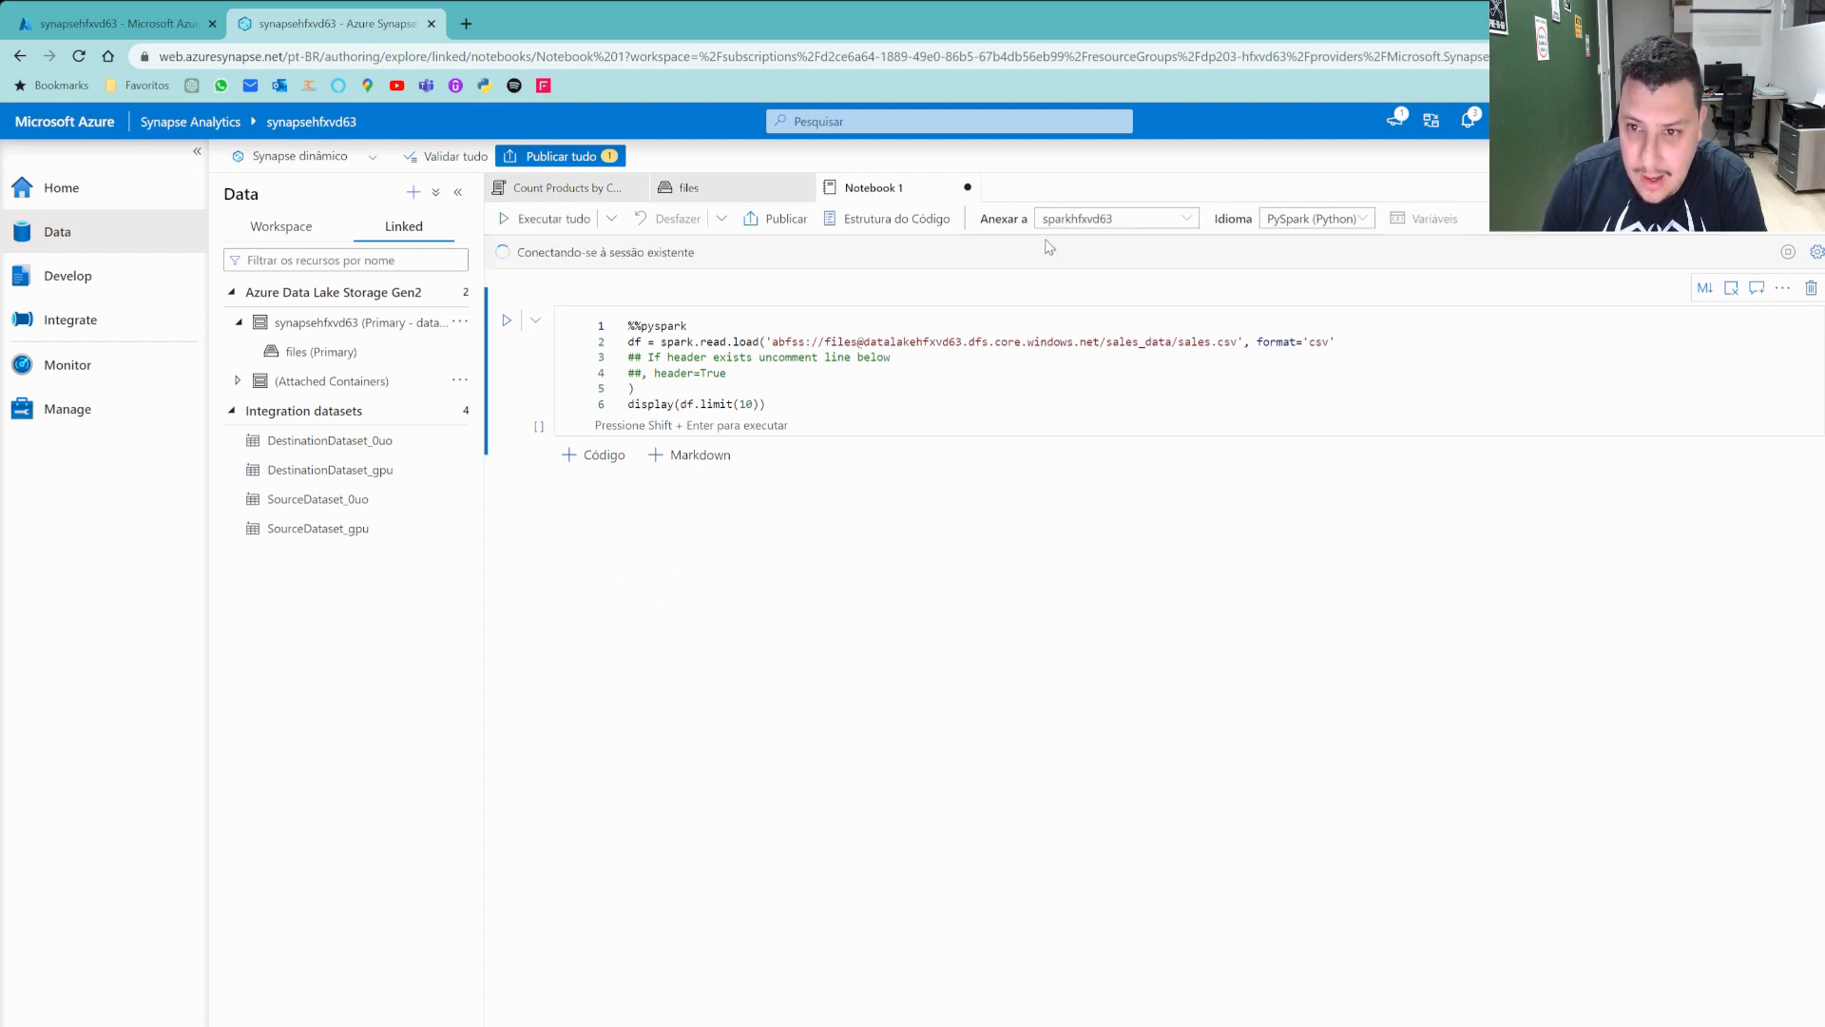
{"action": "left_click", "coordinate": [1183, 220]}
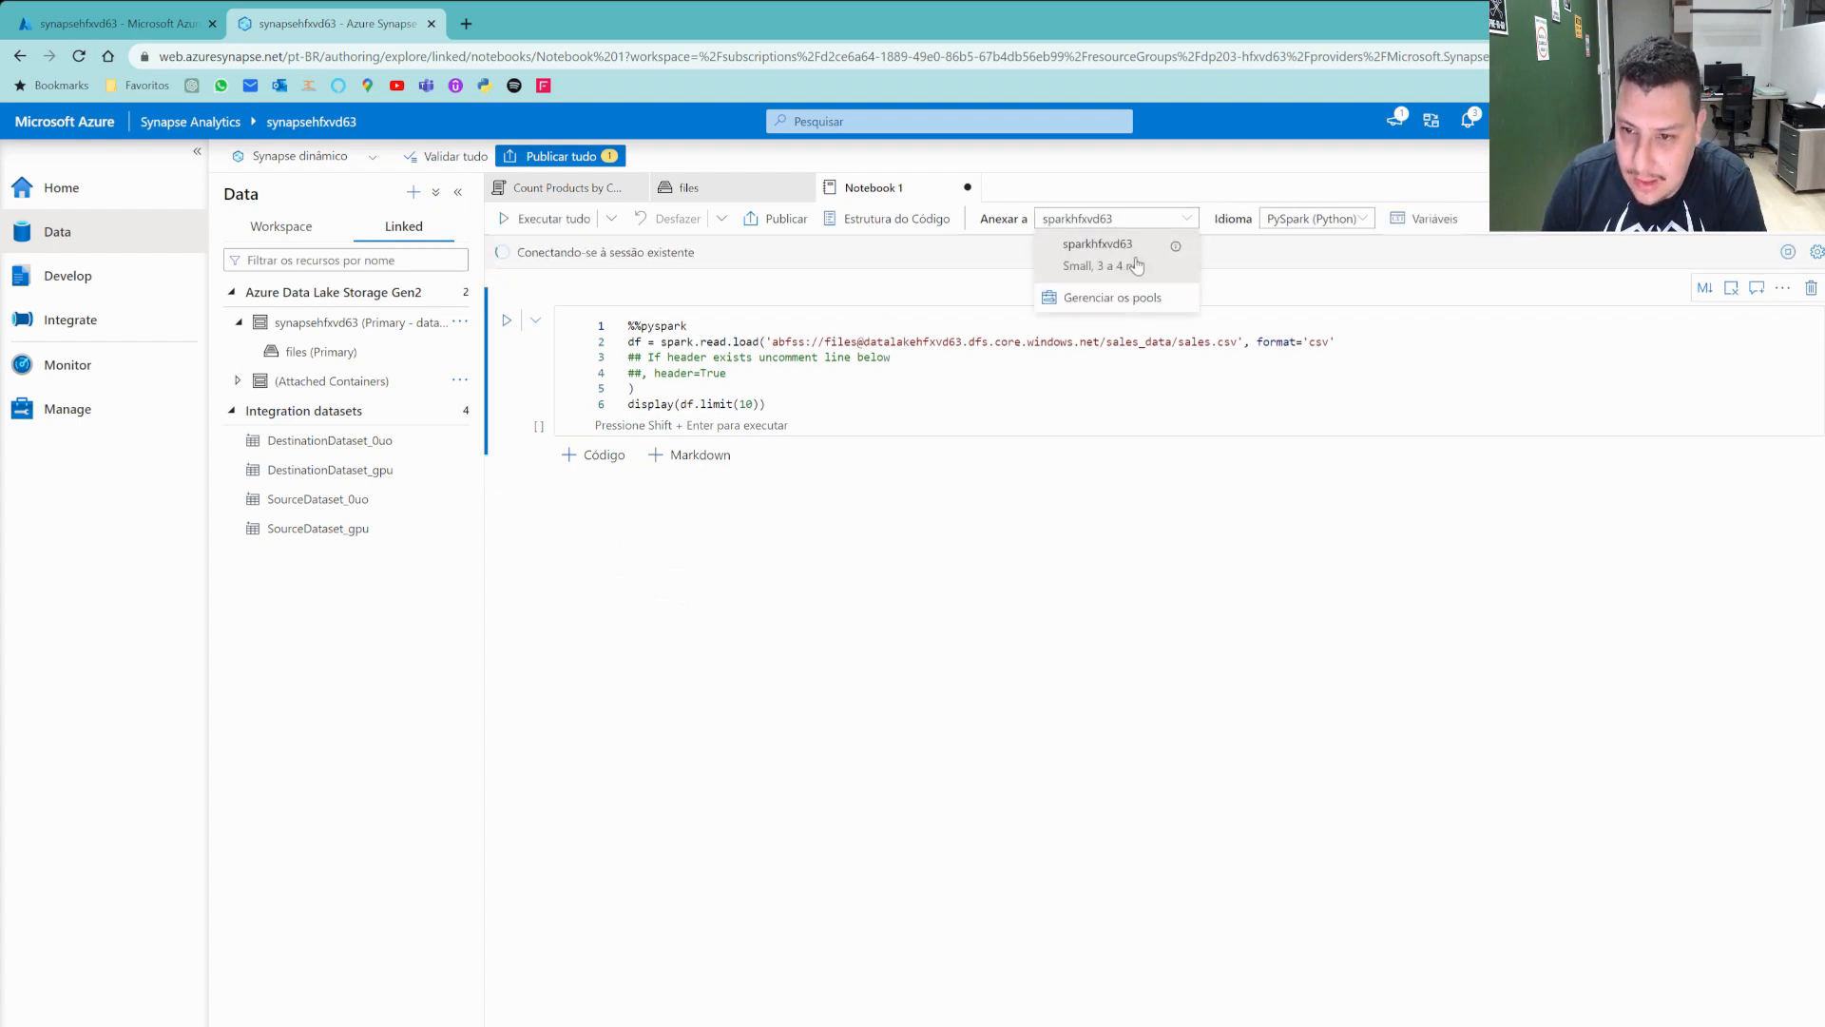
{"action": "left_click", "coordinate": [1103, 261]}
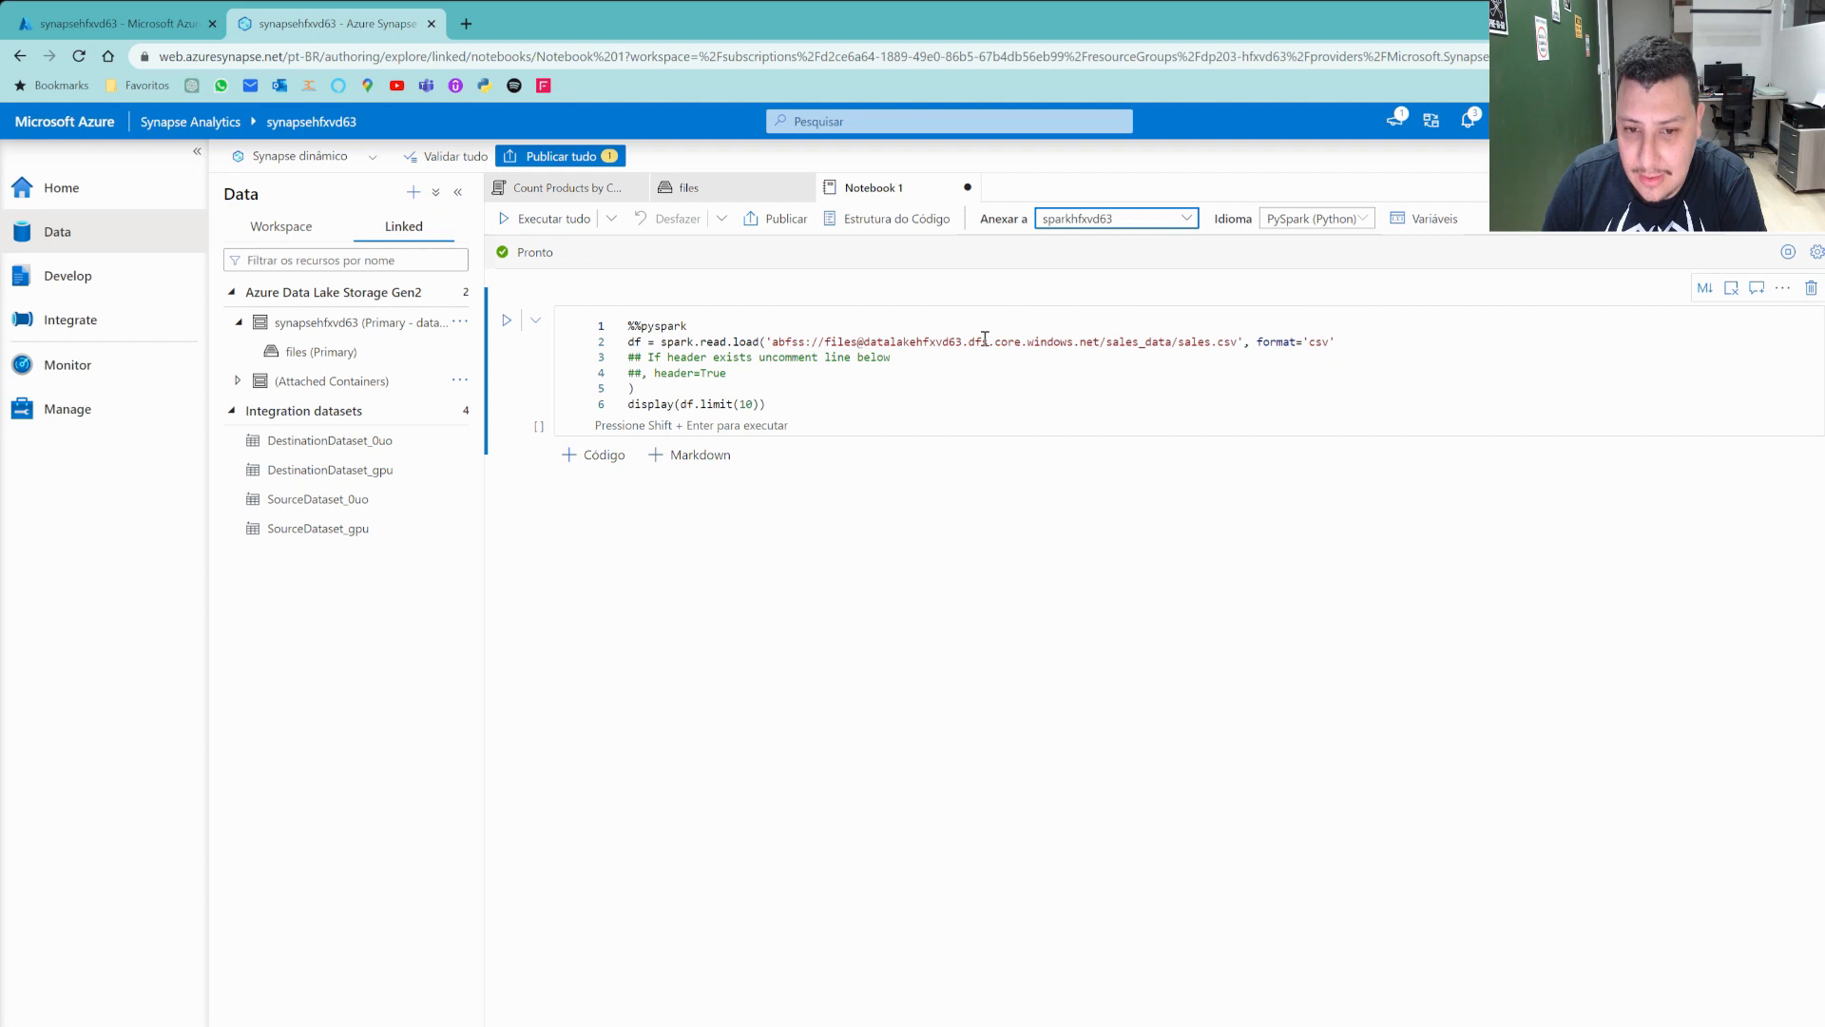
Run the notebook's PySpark cell to load and display the first 10 rows of sales.csv.
{"action": "left_click", "coordinate": [537, 324]}
{"action": "left_click", "coordinate": [533, 325]}
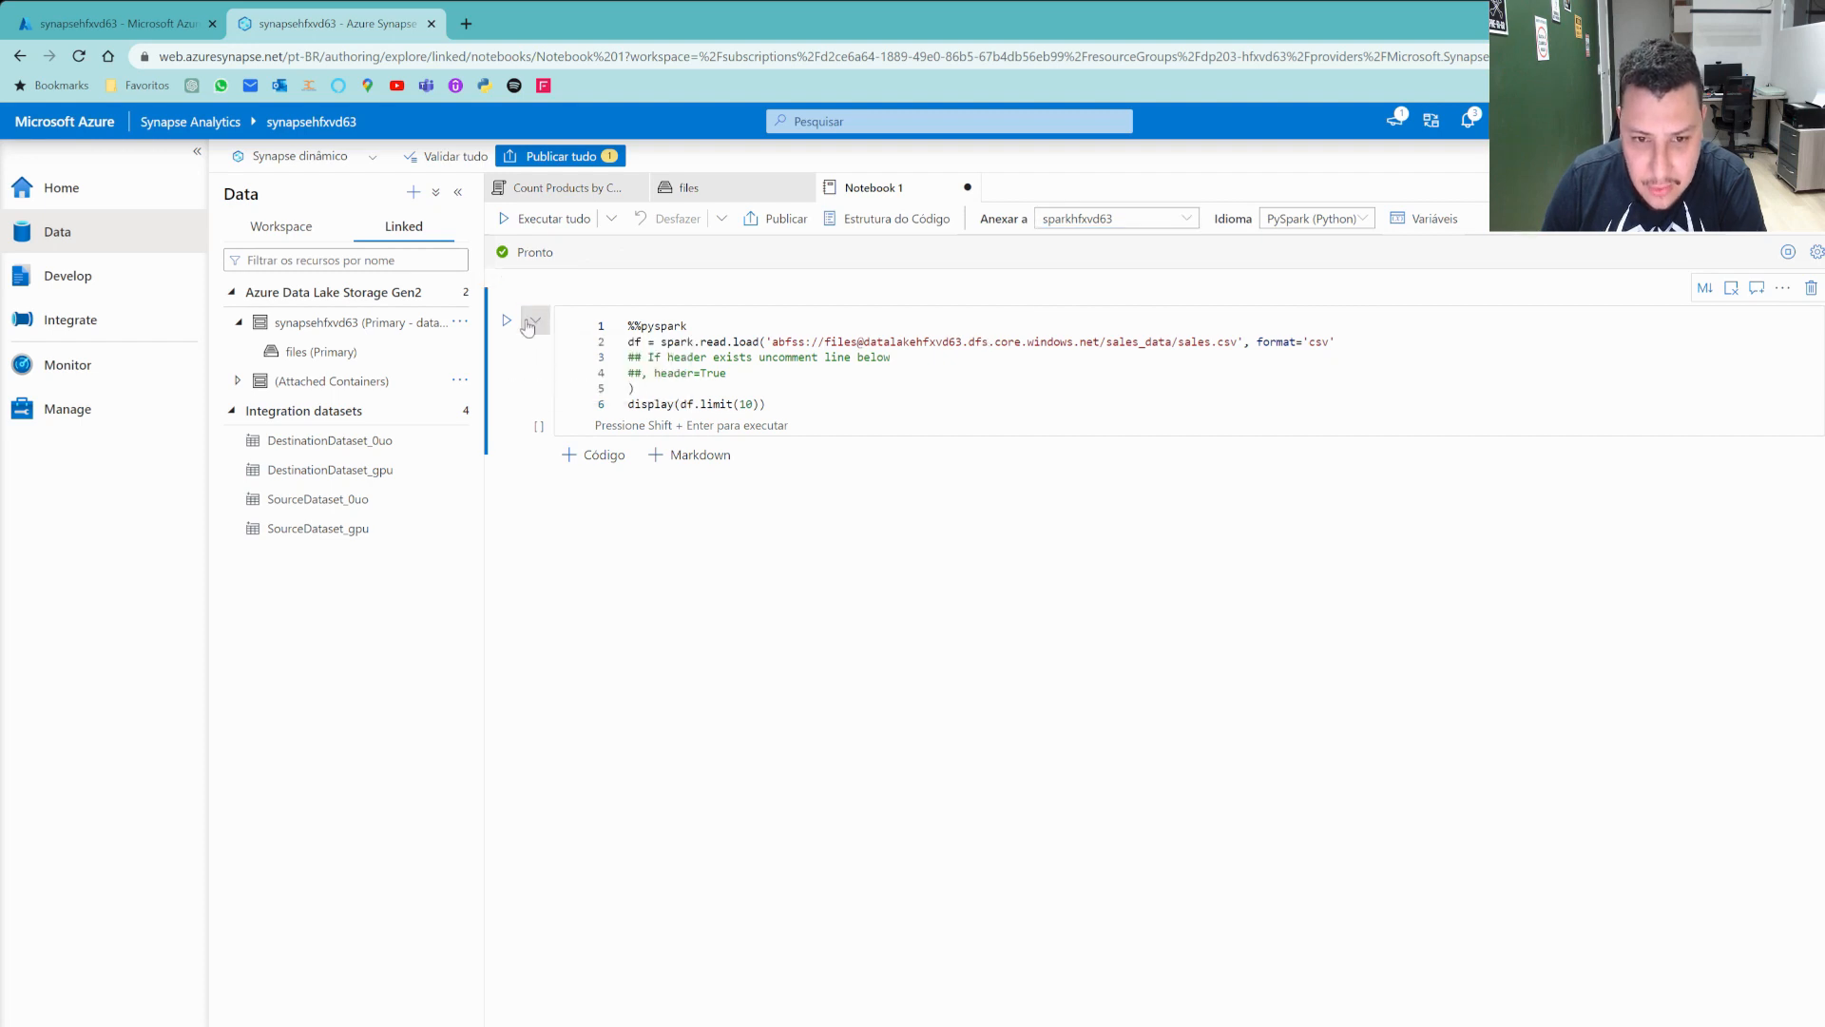
{"action": "left_click", "coordinate": [506, 323]}
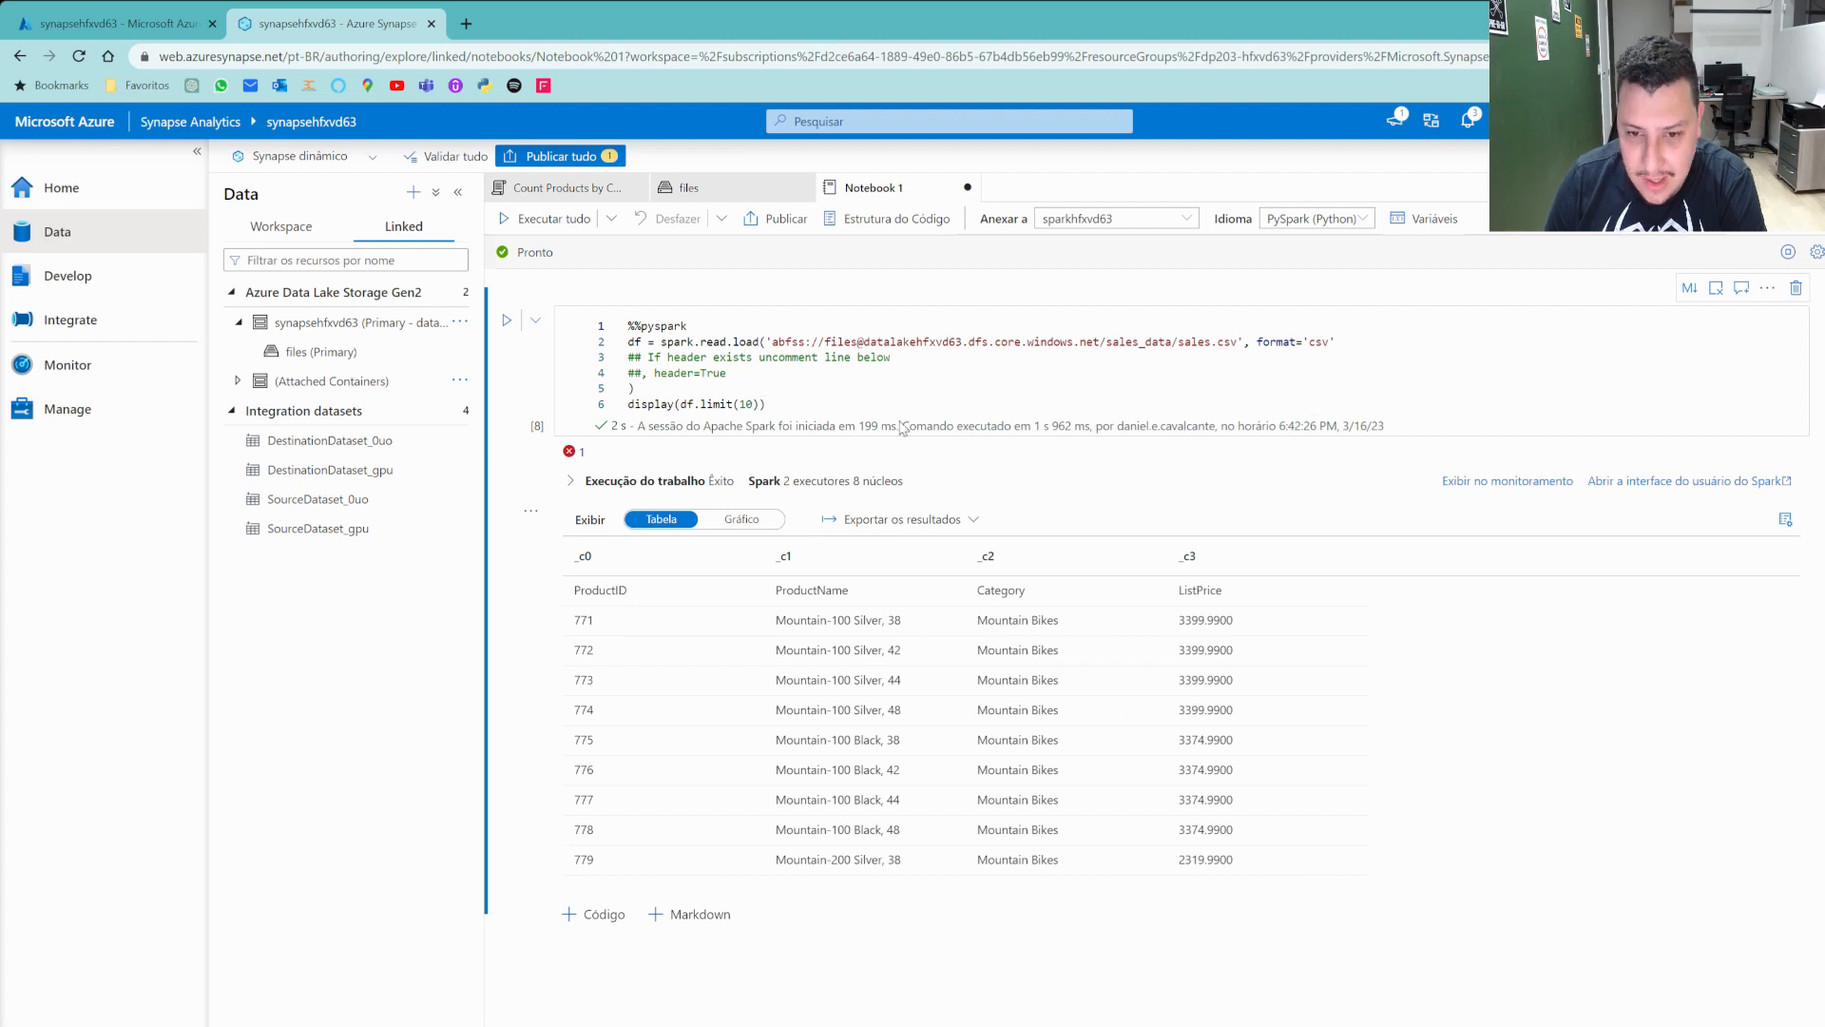
{"action": "left_click", "coordinate": [1087, 222]}
{"action": "left_click", "coordinate": [1086, 221]}
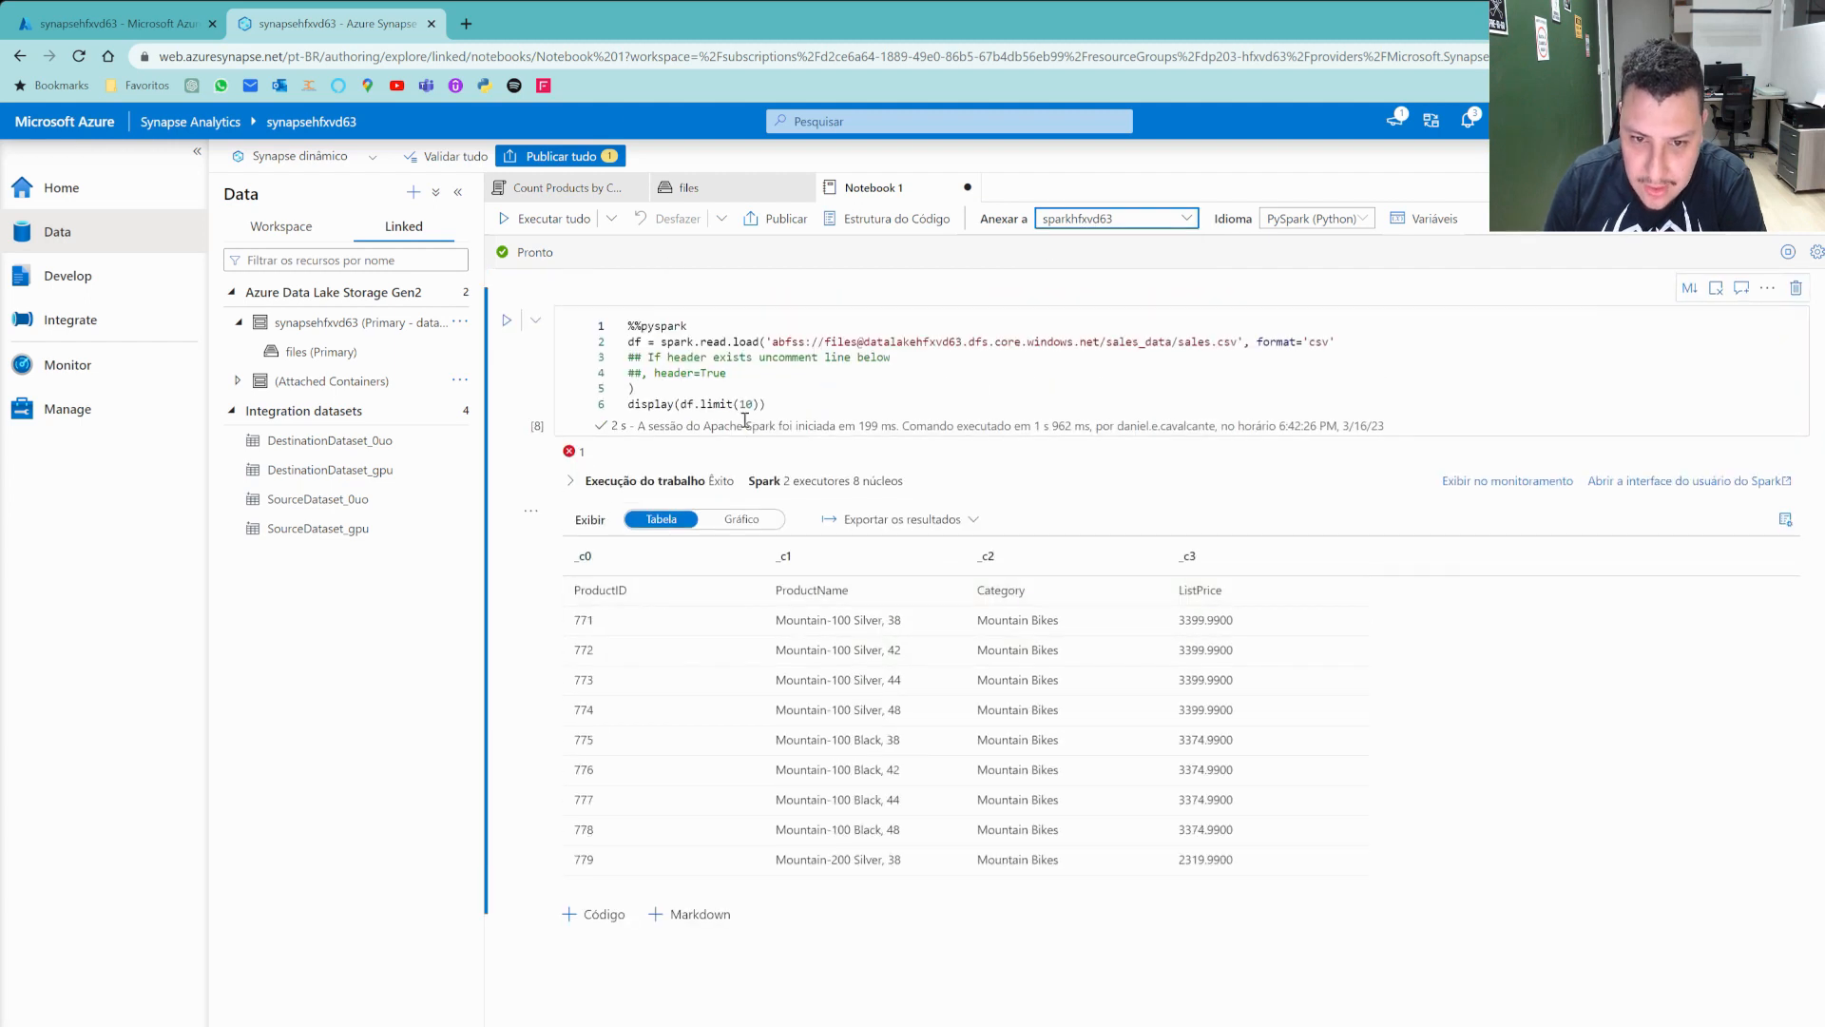
Uncomment the header=True option in the spark.read.load call and rerun the cell.
{"action": "left_click", "coordinate": [645, 371]}
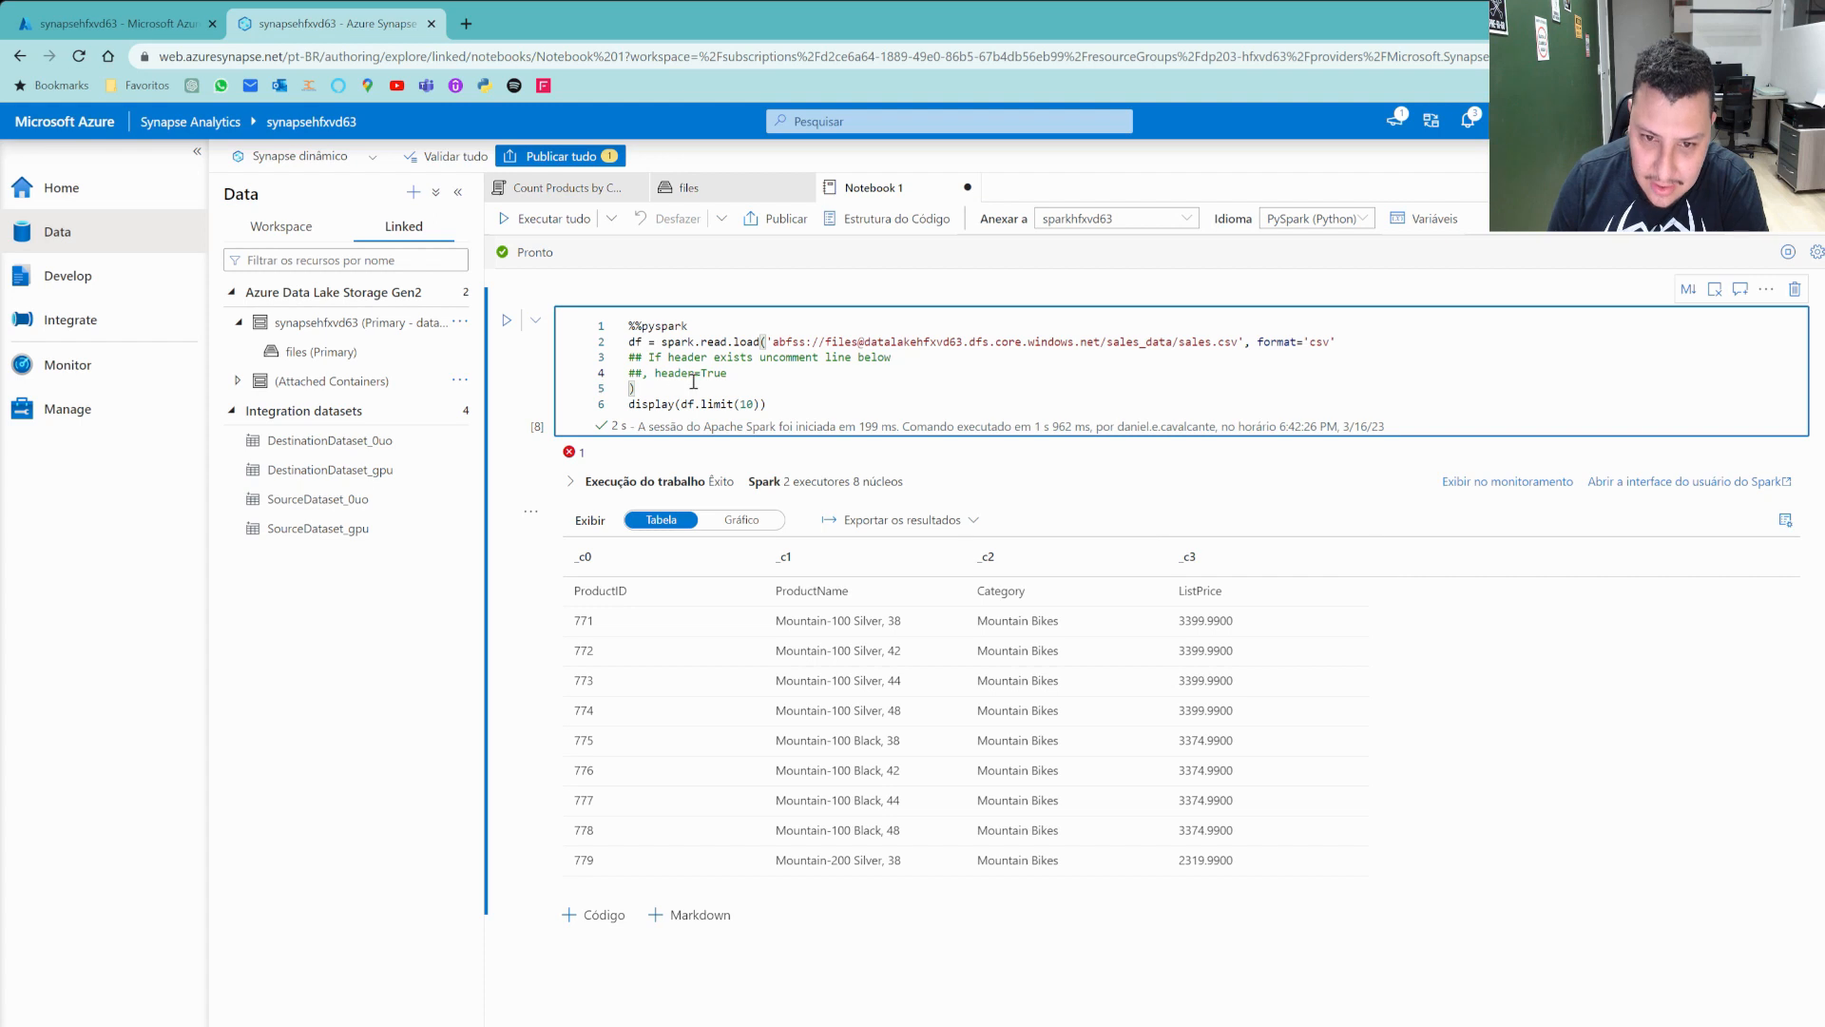
{"action": "key", "text": "BackSpace"}
{"action": "key", "text": "BackSpace"}
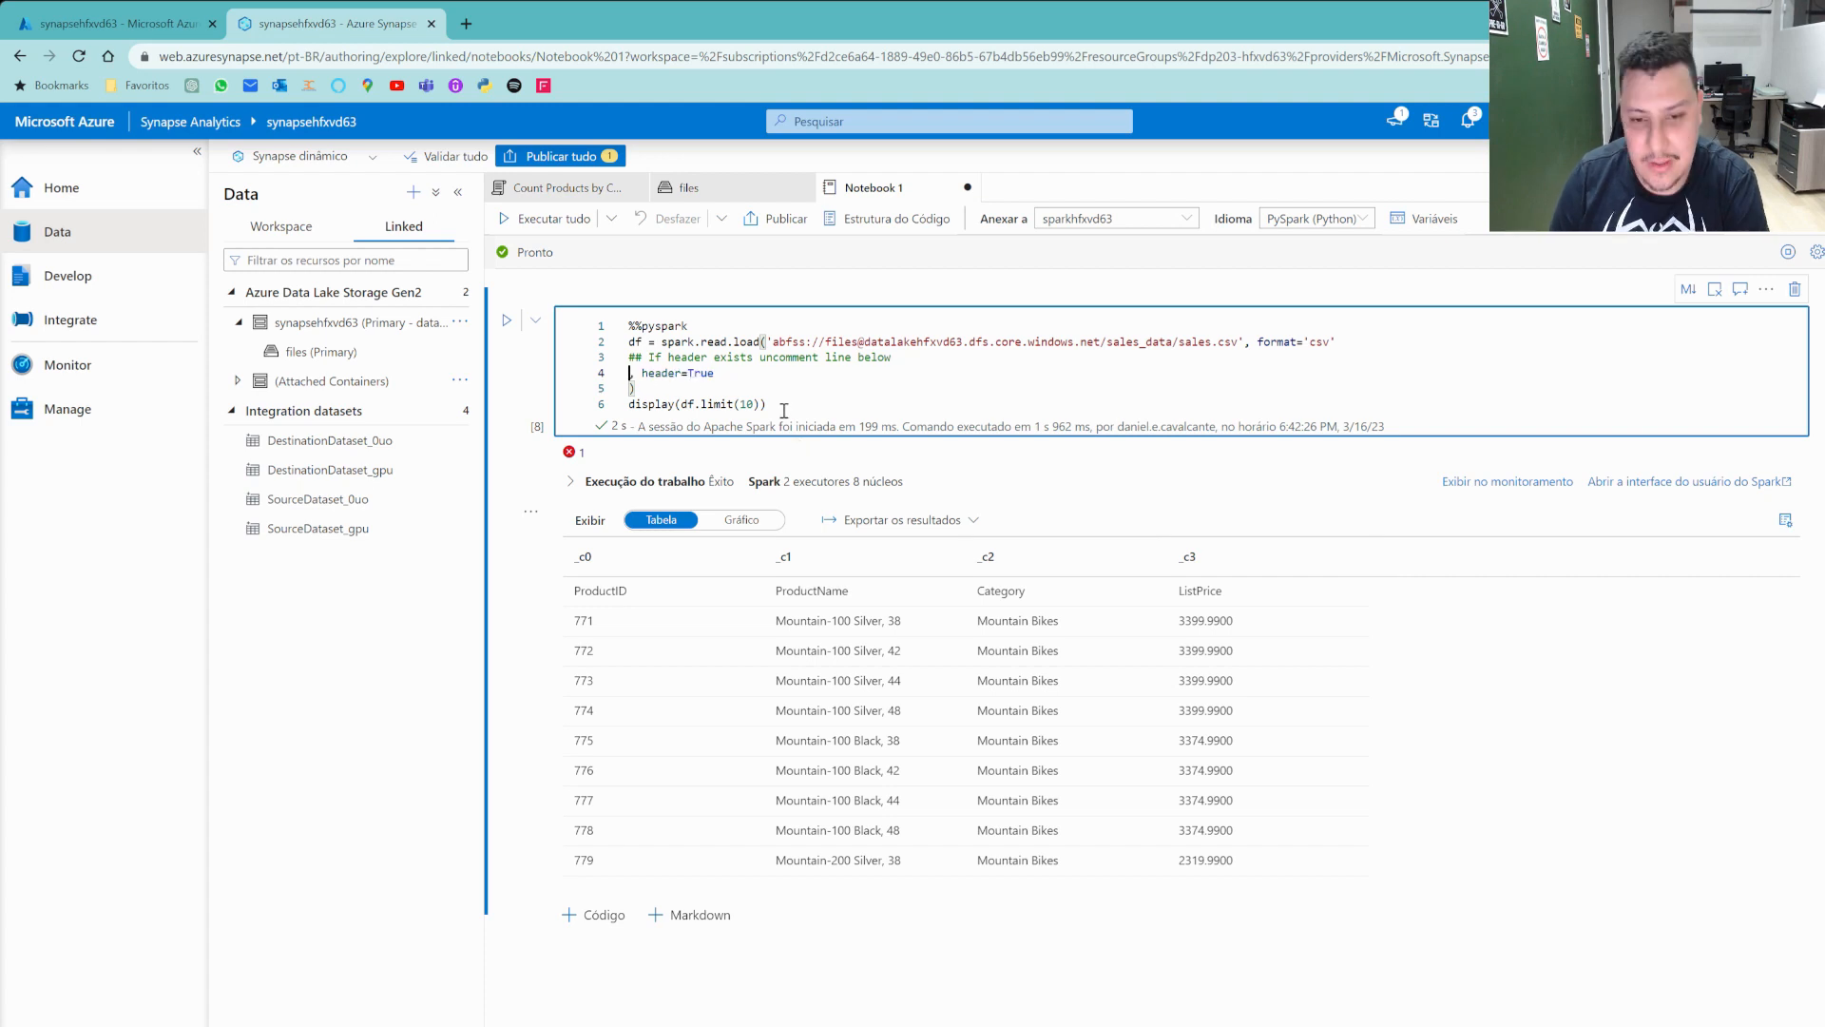
{"action": "key", "text": "ctrl+Return"}
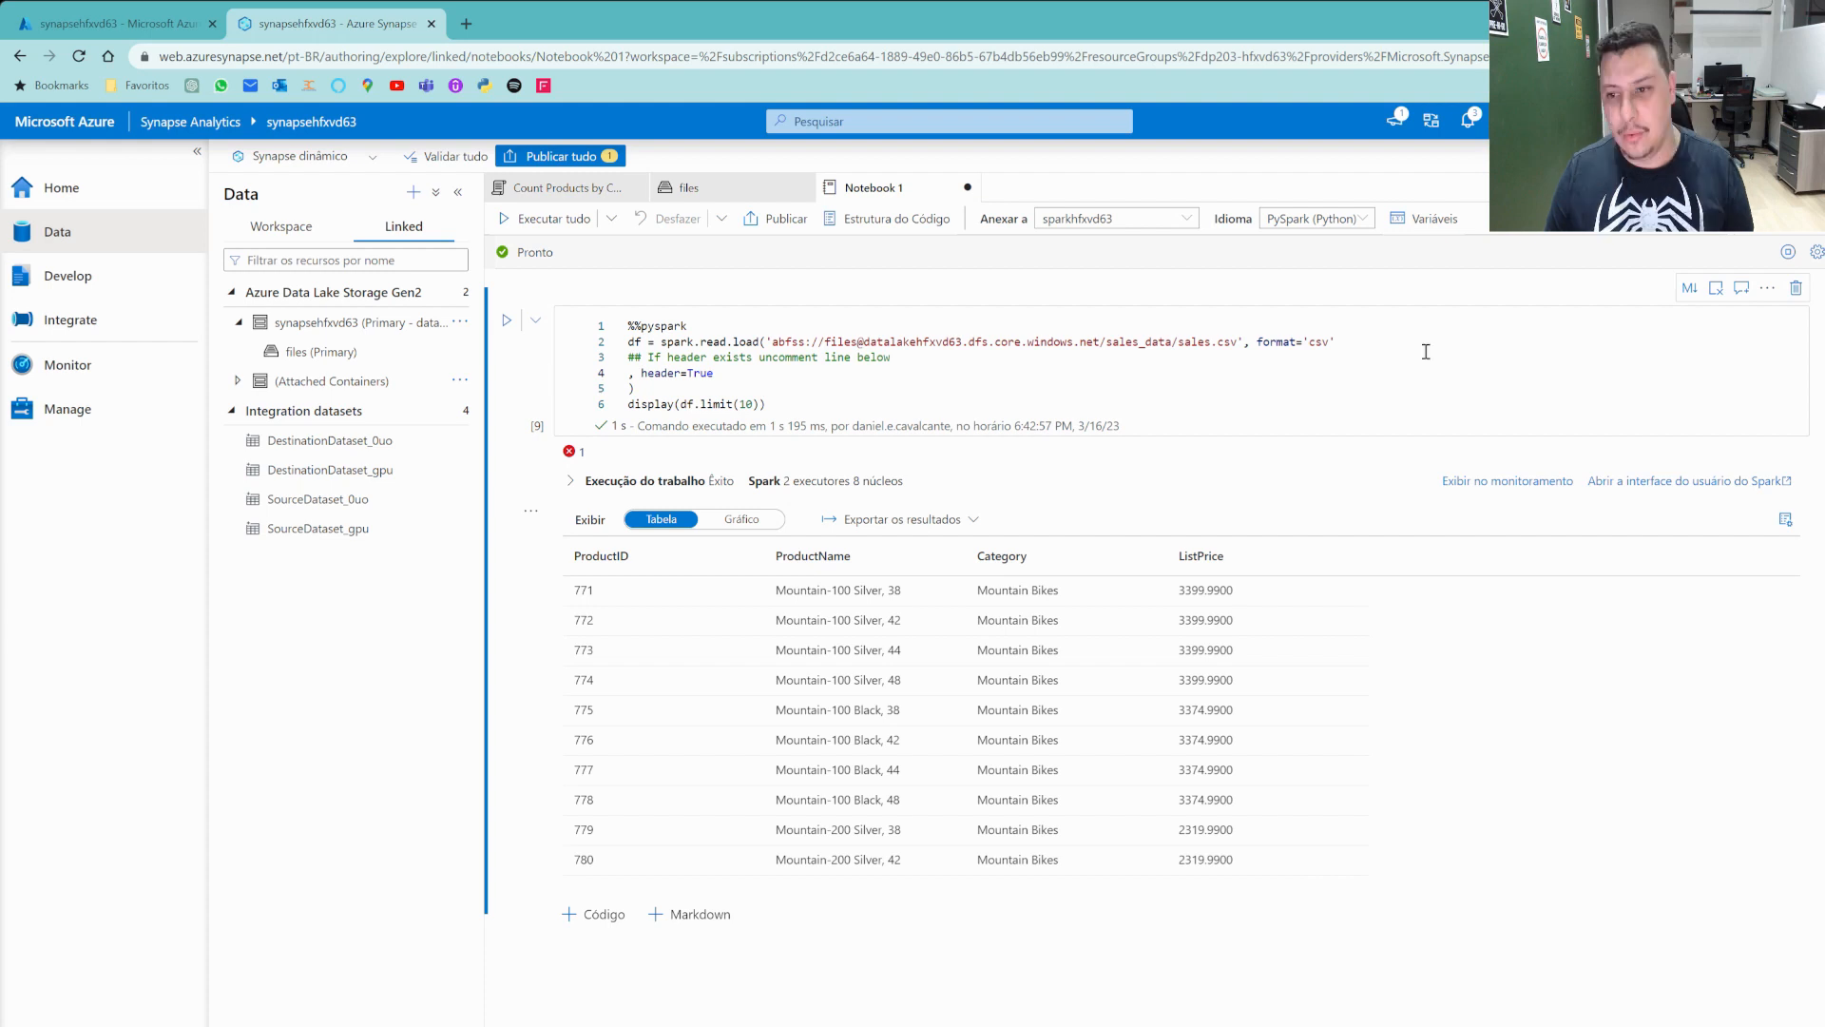
Replace the cell's code with the lines df_counts = df.groupby(df.Category).count() and display(df_counts).
{"action": "left_click", "coordinate": [1377, 361]}
{"action": "left_click_drag", "start_coordinate": [766, 404], "coordinate": [593, 242]}
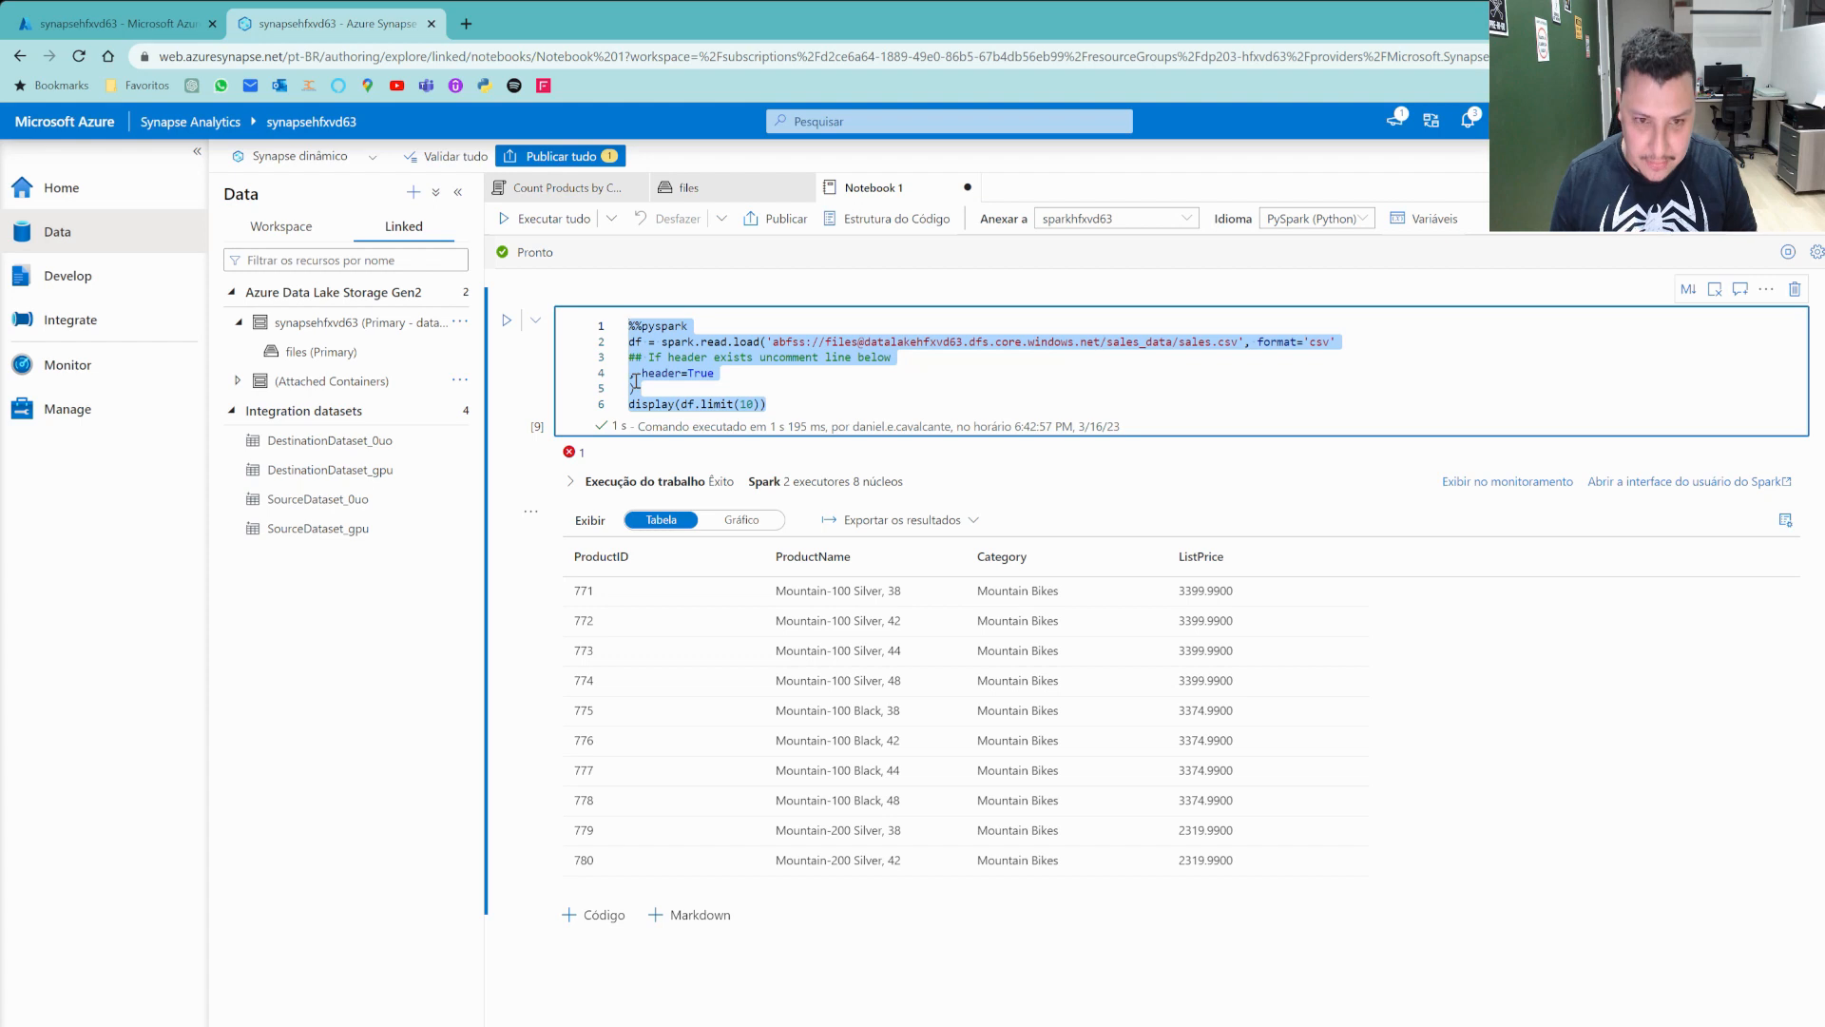
{"action": "left_click", "coordinate": [867, 270]}
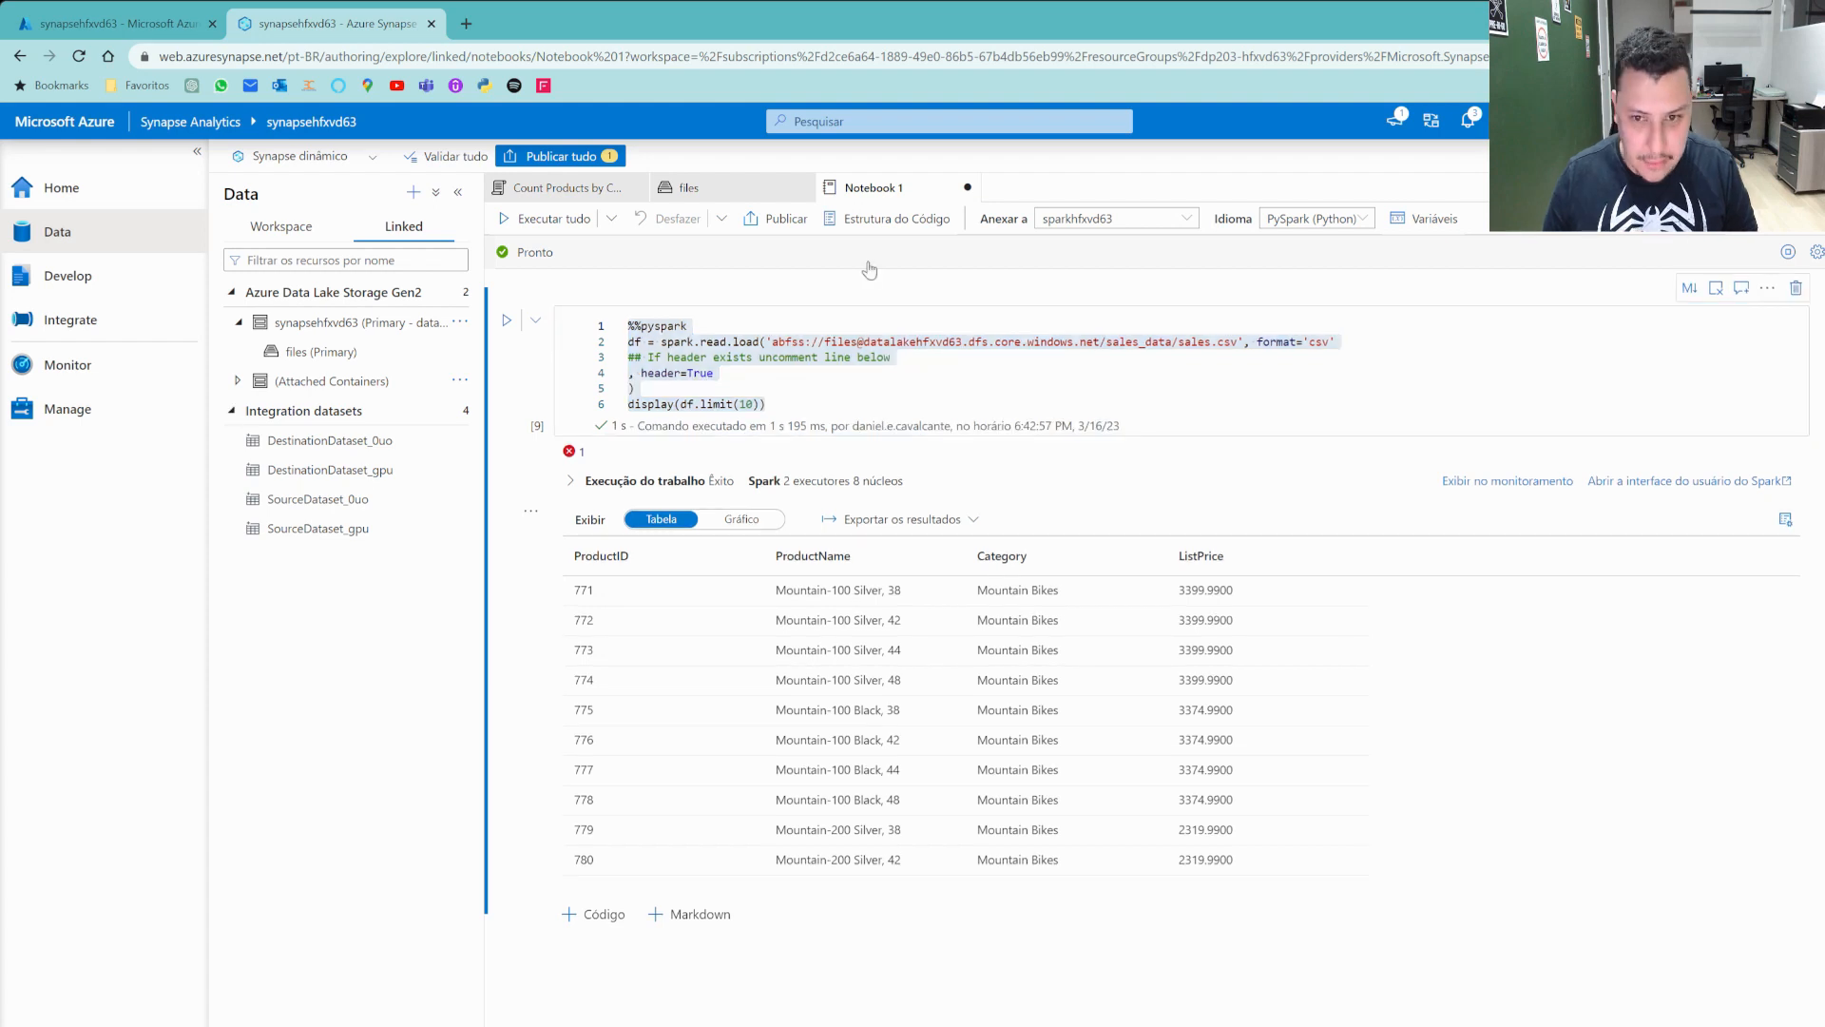
{"action": "left_click", "coordinate": [794, 405]}
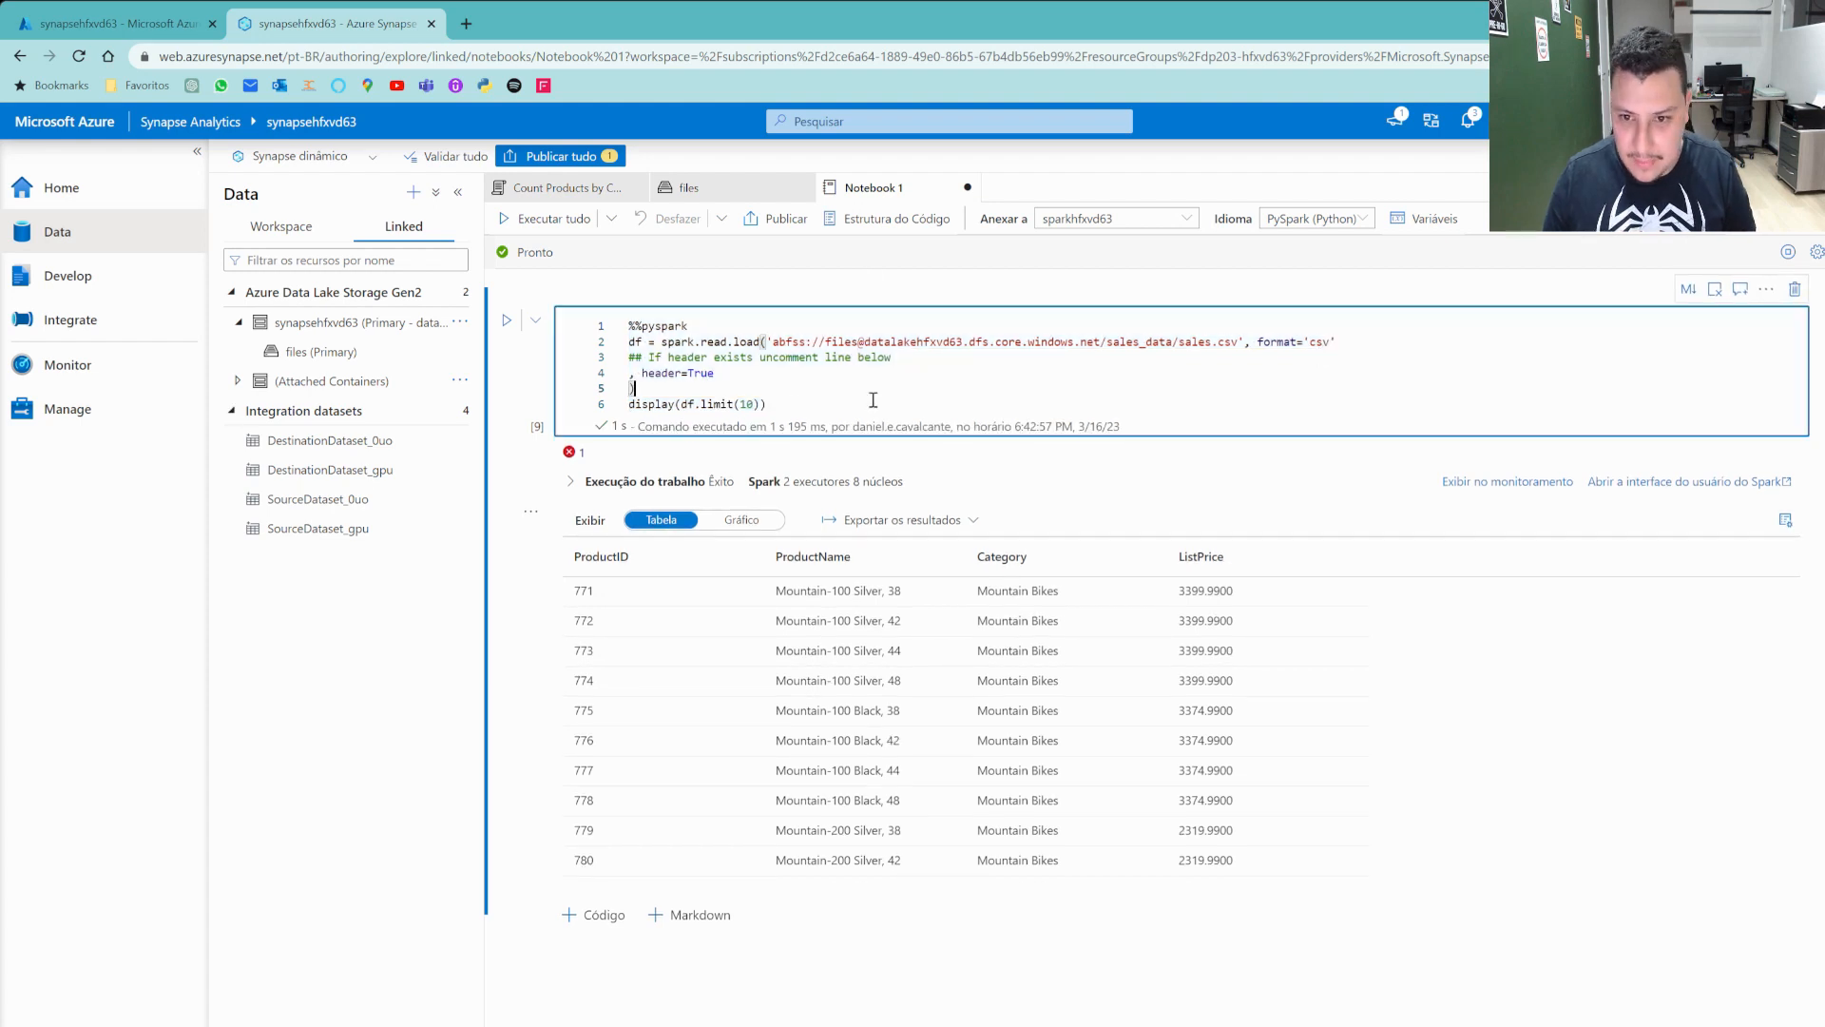
{"action": "key", "text": "ctrl+a"}
{"action": "type", "text": "df_counts = df.groupby(df.Category).count() display(df_counts)"}
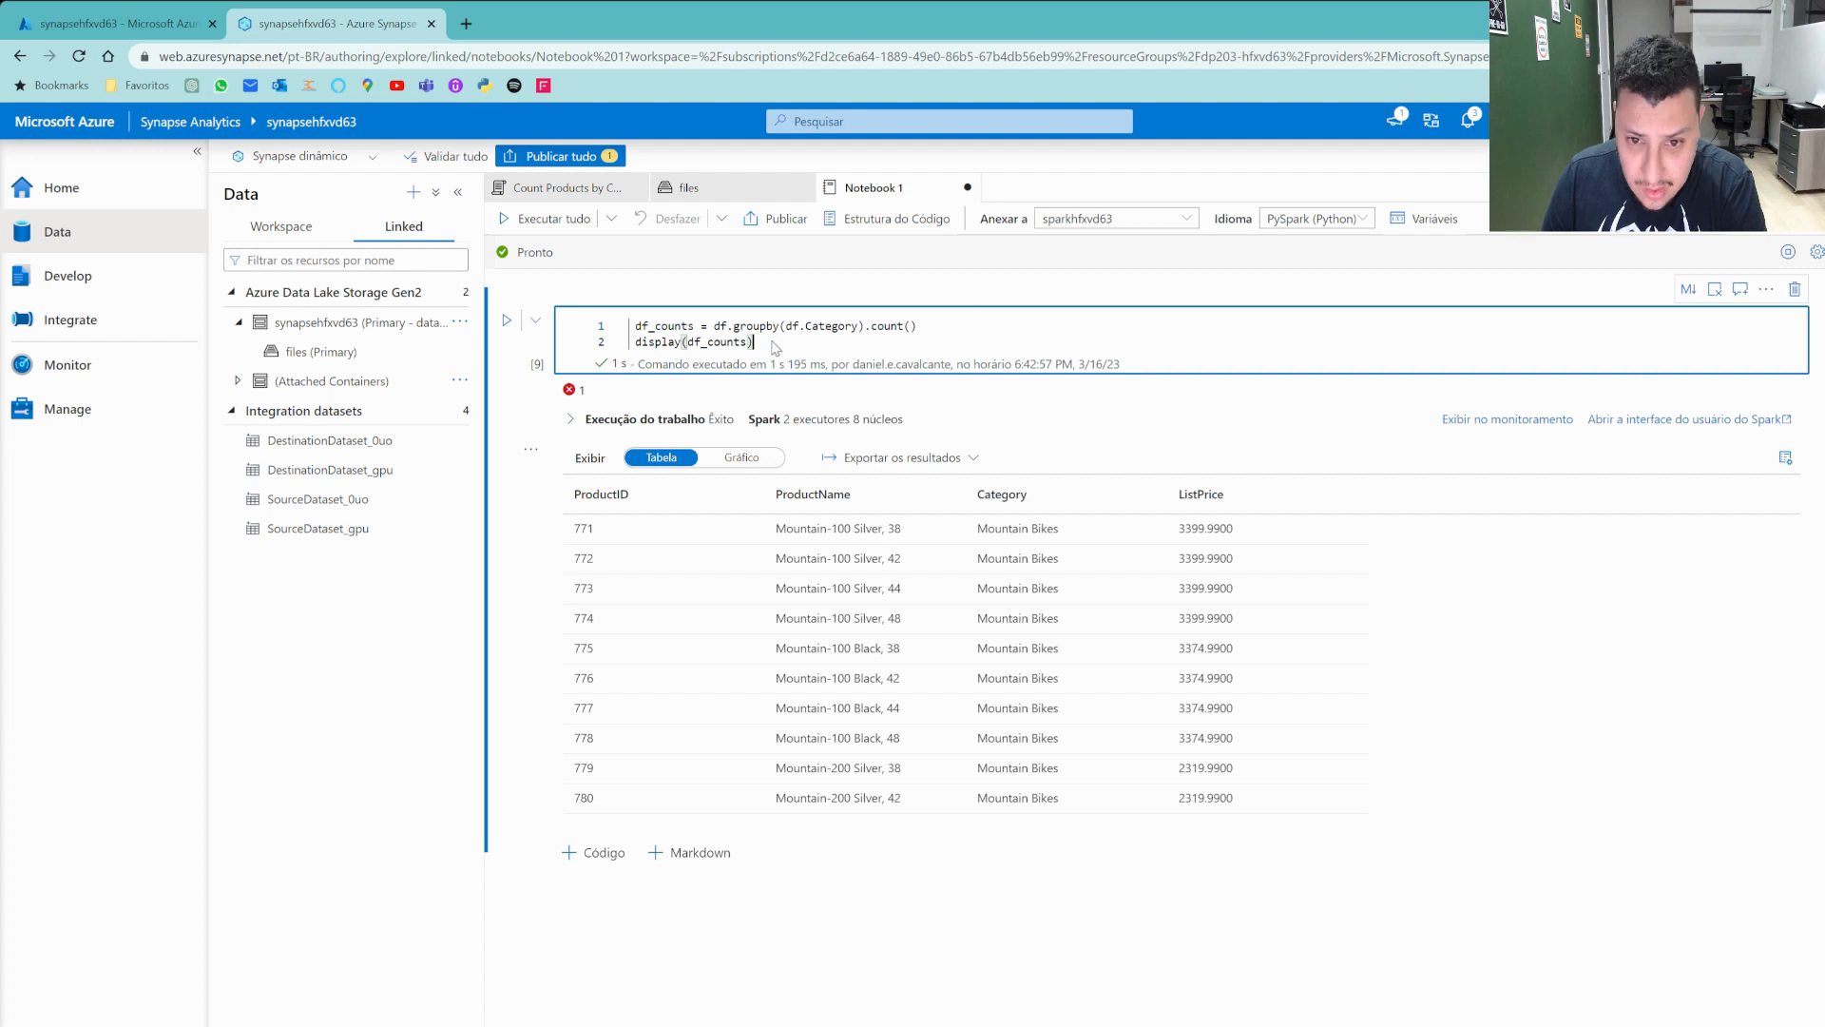
Run the category count cell and display its results as a chart.
{"action": "left_click", "coordinate": [506, 322]}
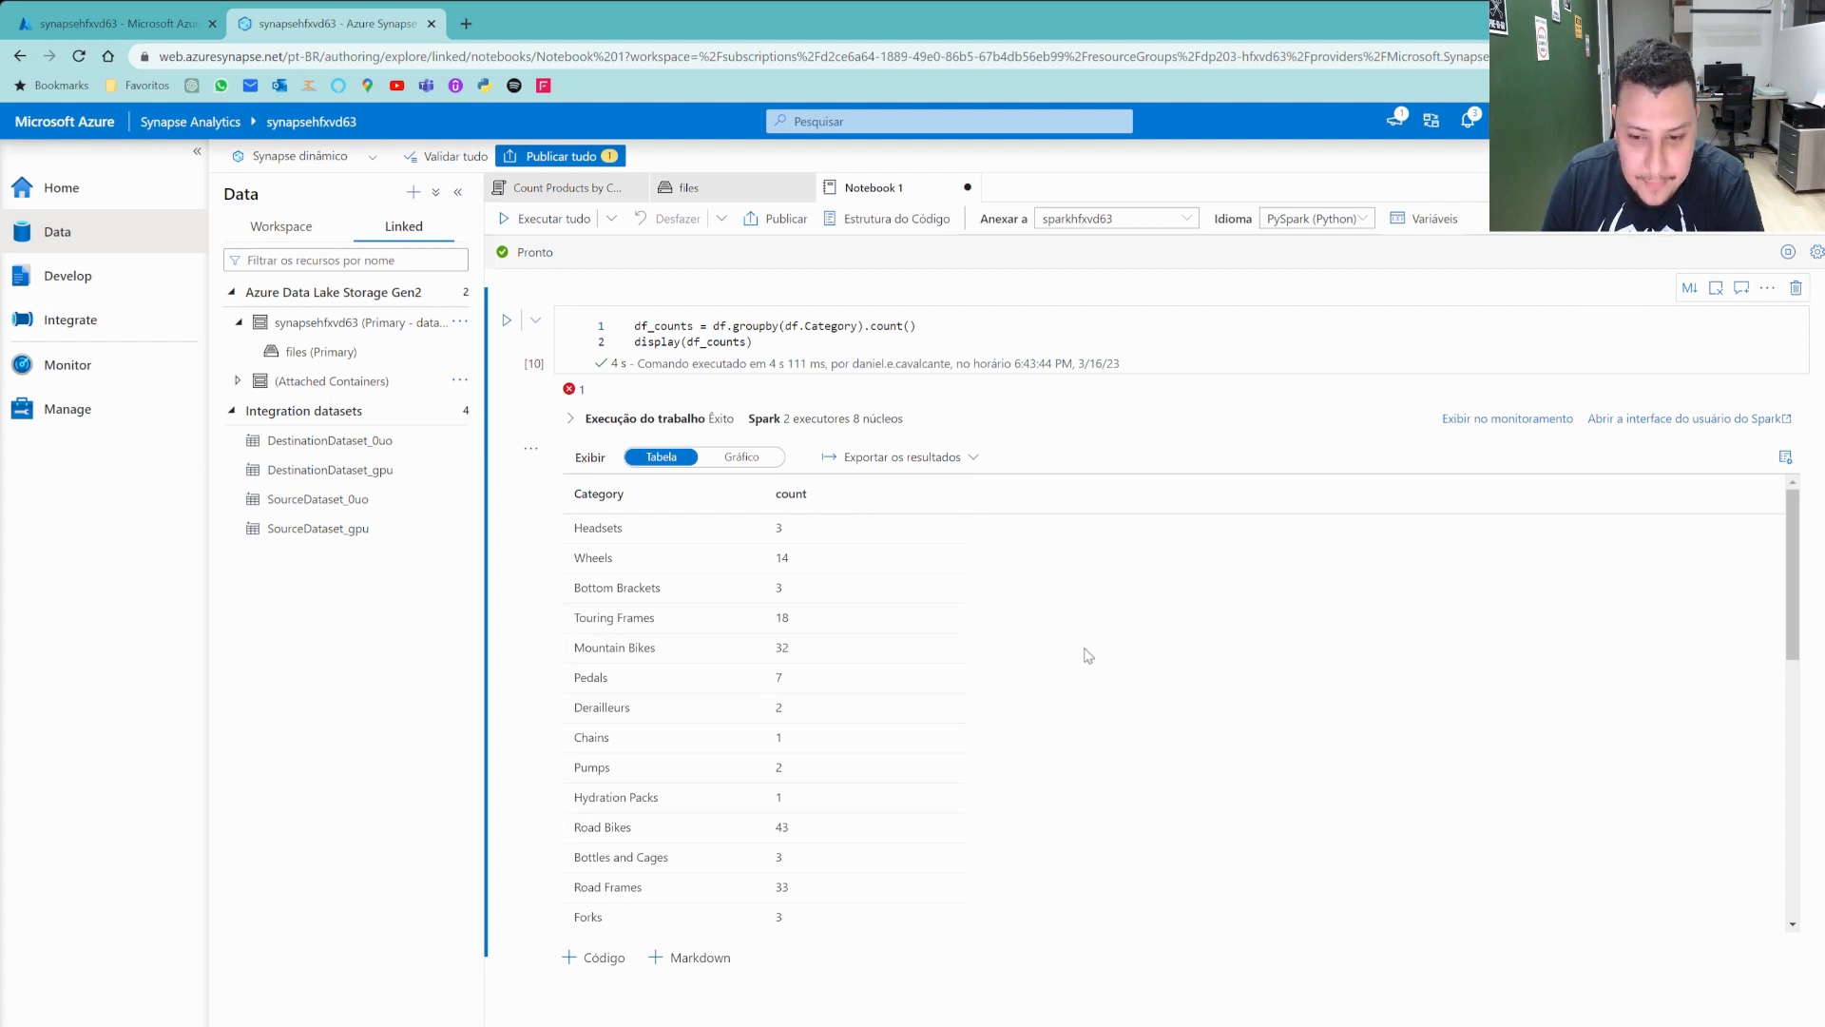
{"action": "left_click", "coordinate": [739, 459]}
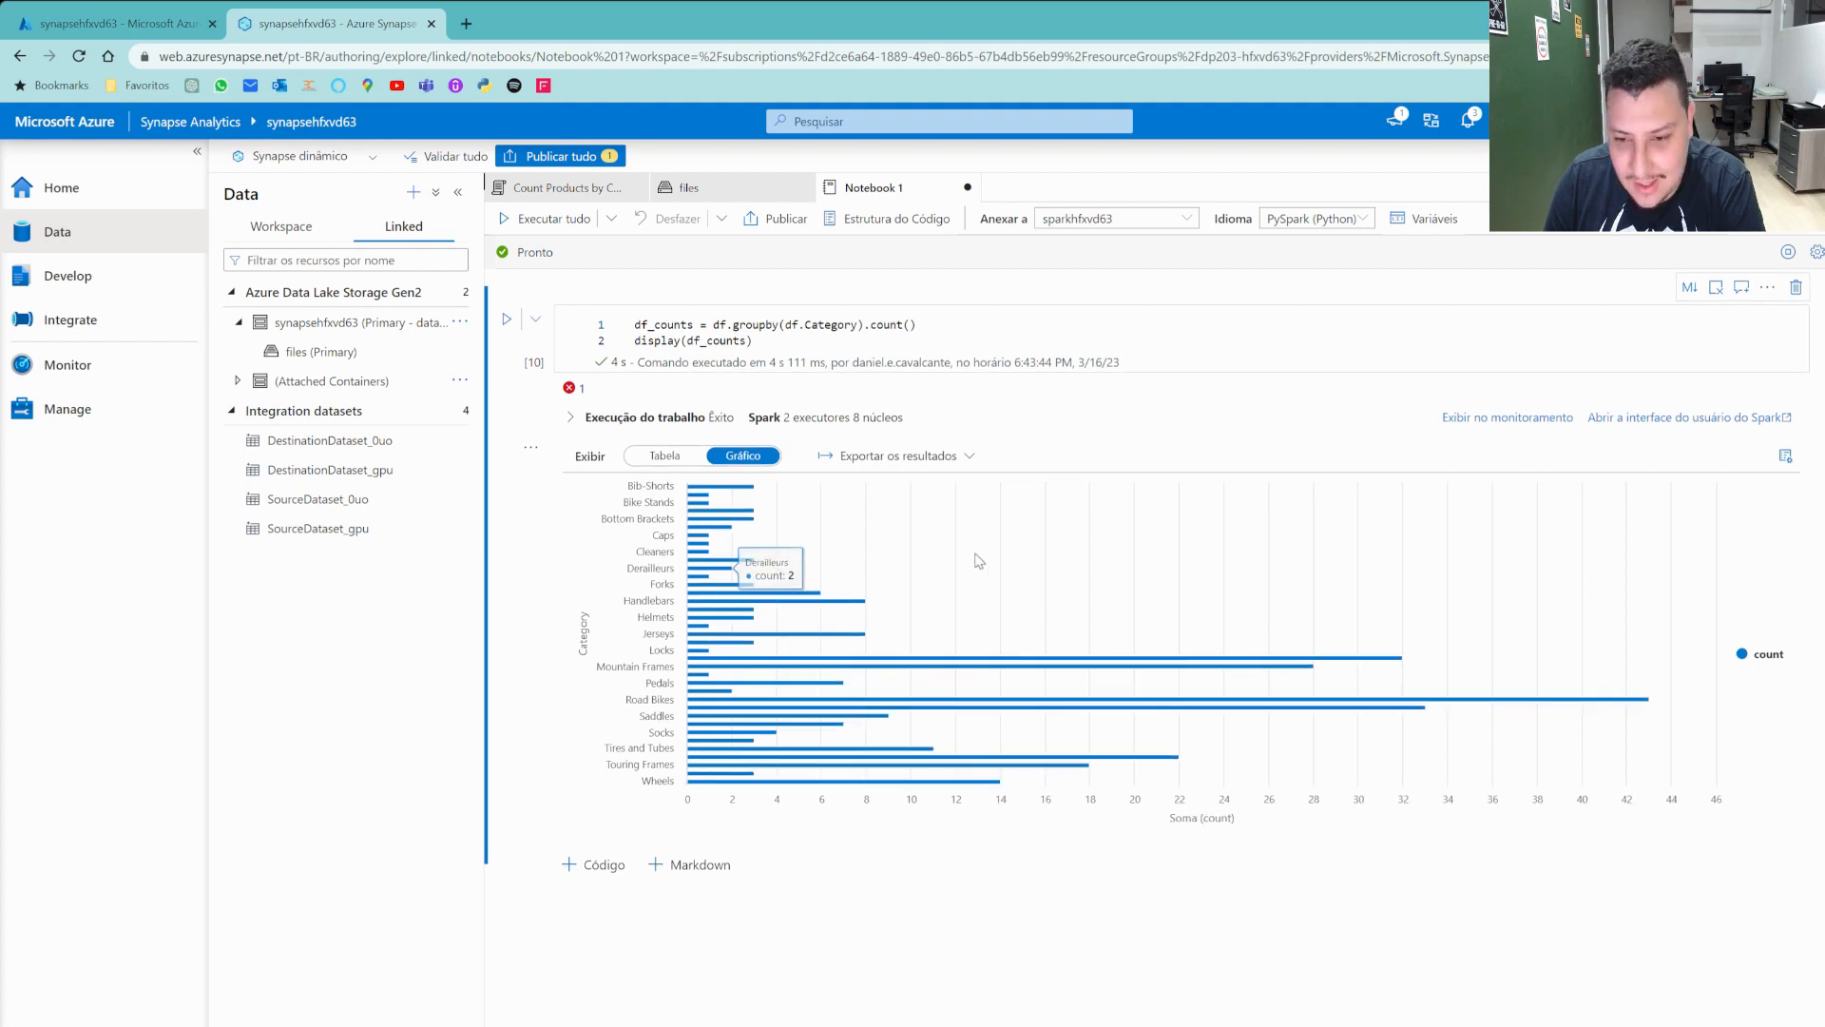
Examine the error summary of the category count cell's Spark job, including its task type, reason and message.
{"action": "left_click", "coordinate": [570, 388]}
{"action": "left_click", "coordinate": [672, 431]}
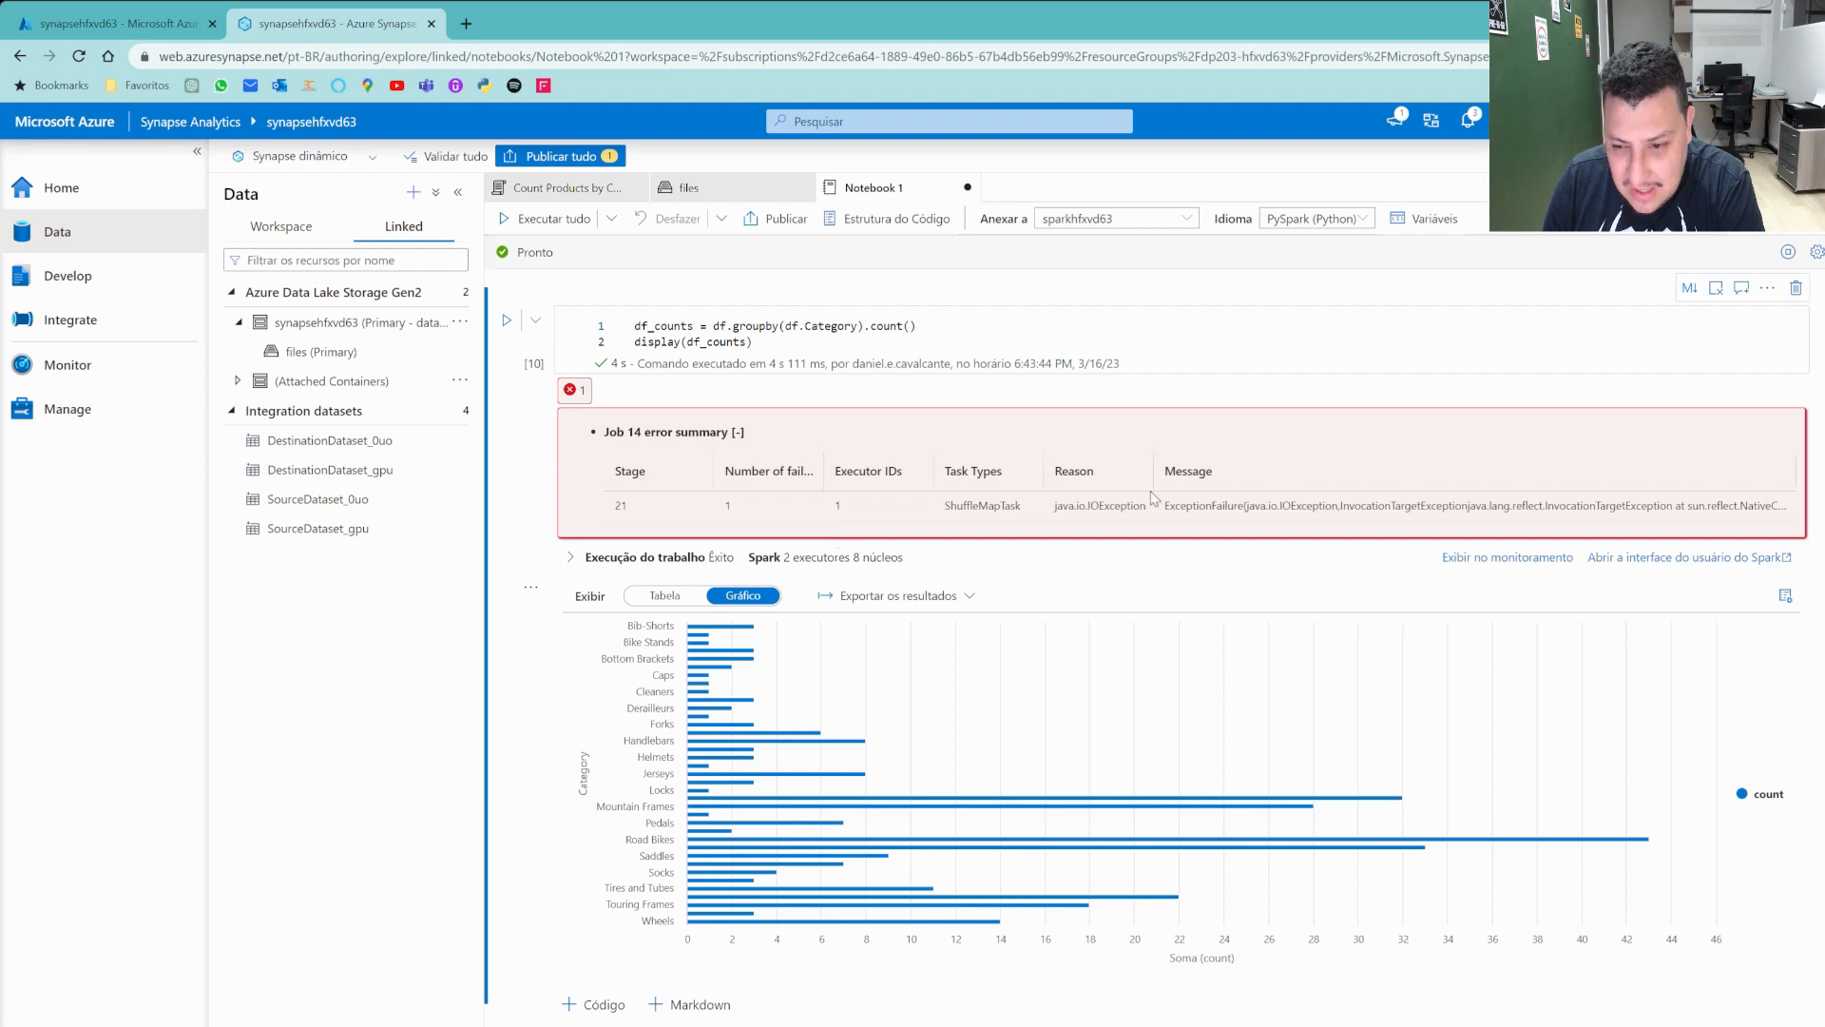
{"action": "left_click_drag", "start_coordinate": [1257, 499], "coordinate": [1689, 504]}
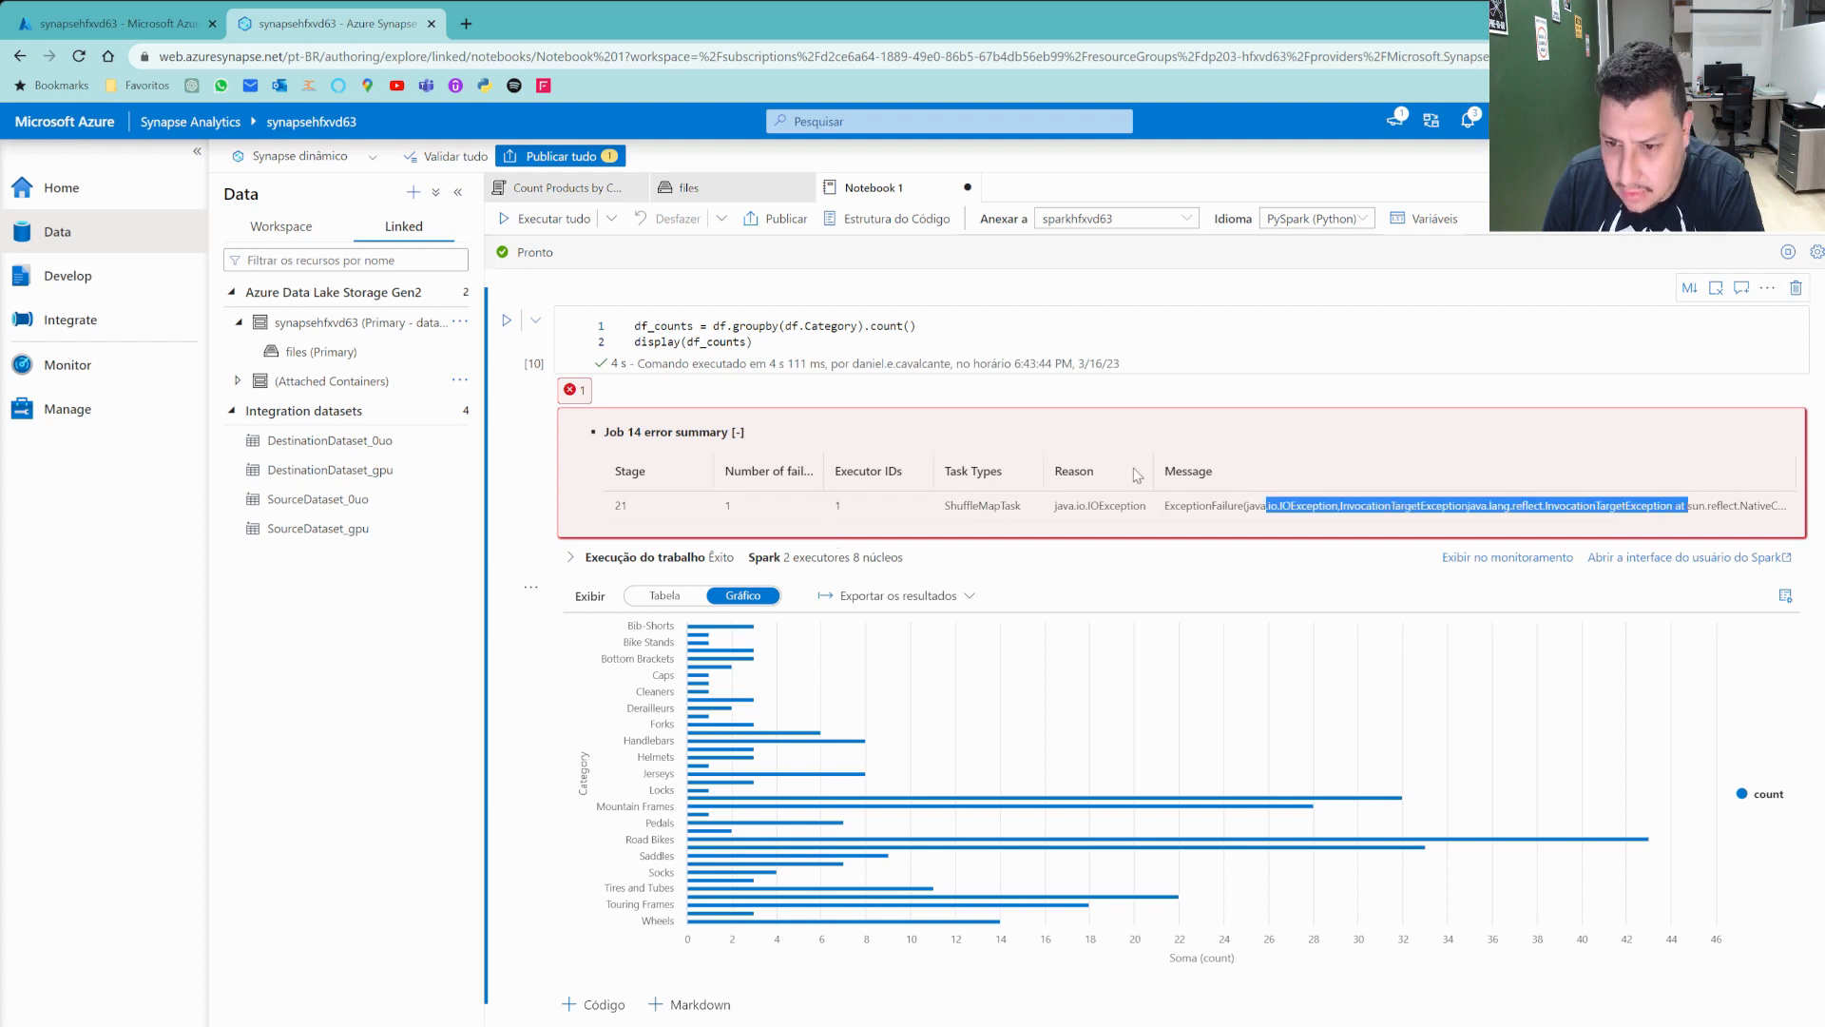
{"action": "left_click", "coordinate": [1123, 505]}
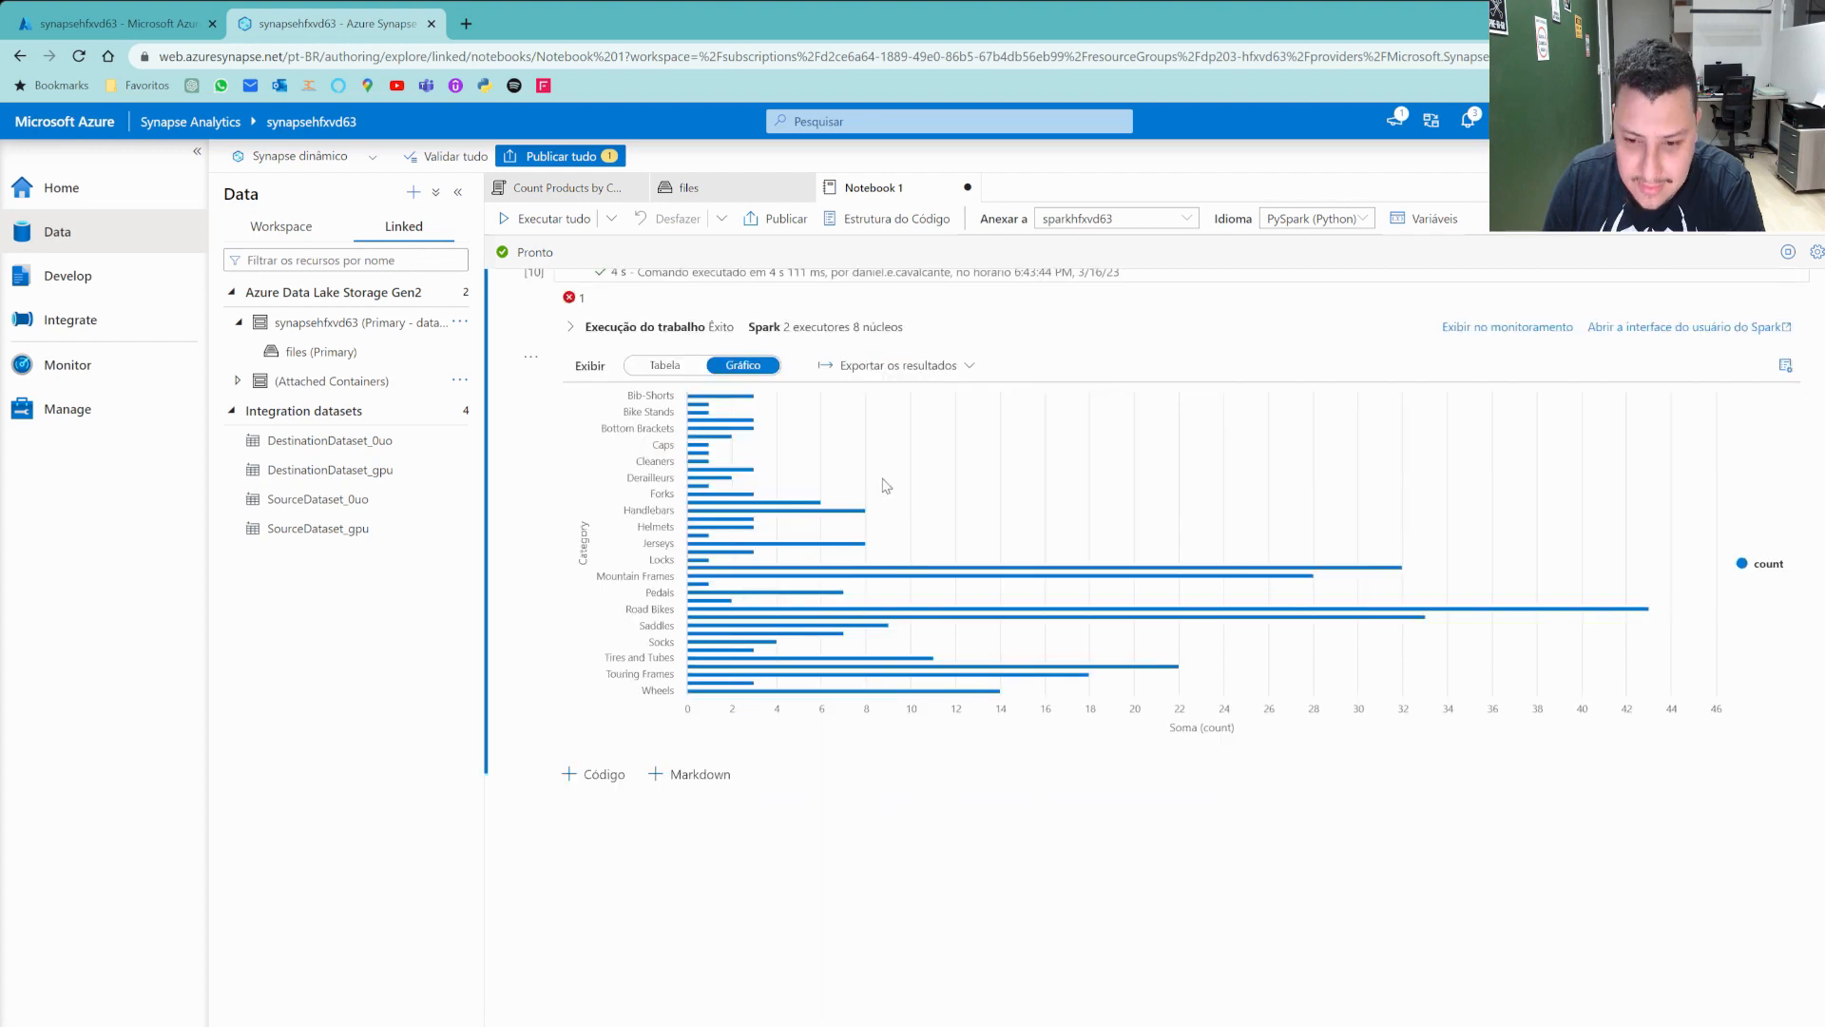
{"action": "scroll", "coordinate": [886, 486], "scroll_direction": "up", "scroll_amount": 1}
{"action": "left_click", "coordinate": [563, 393]}
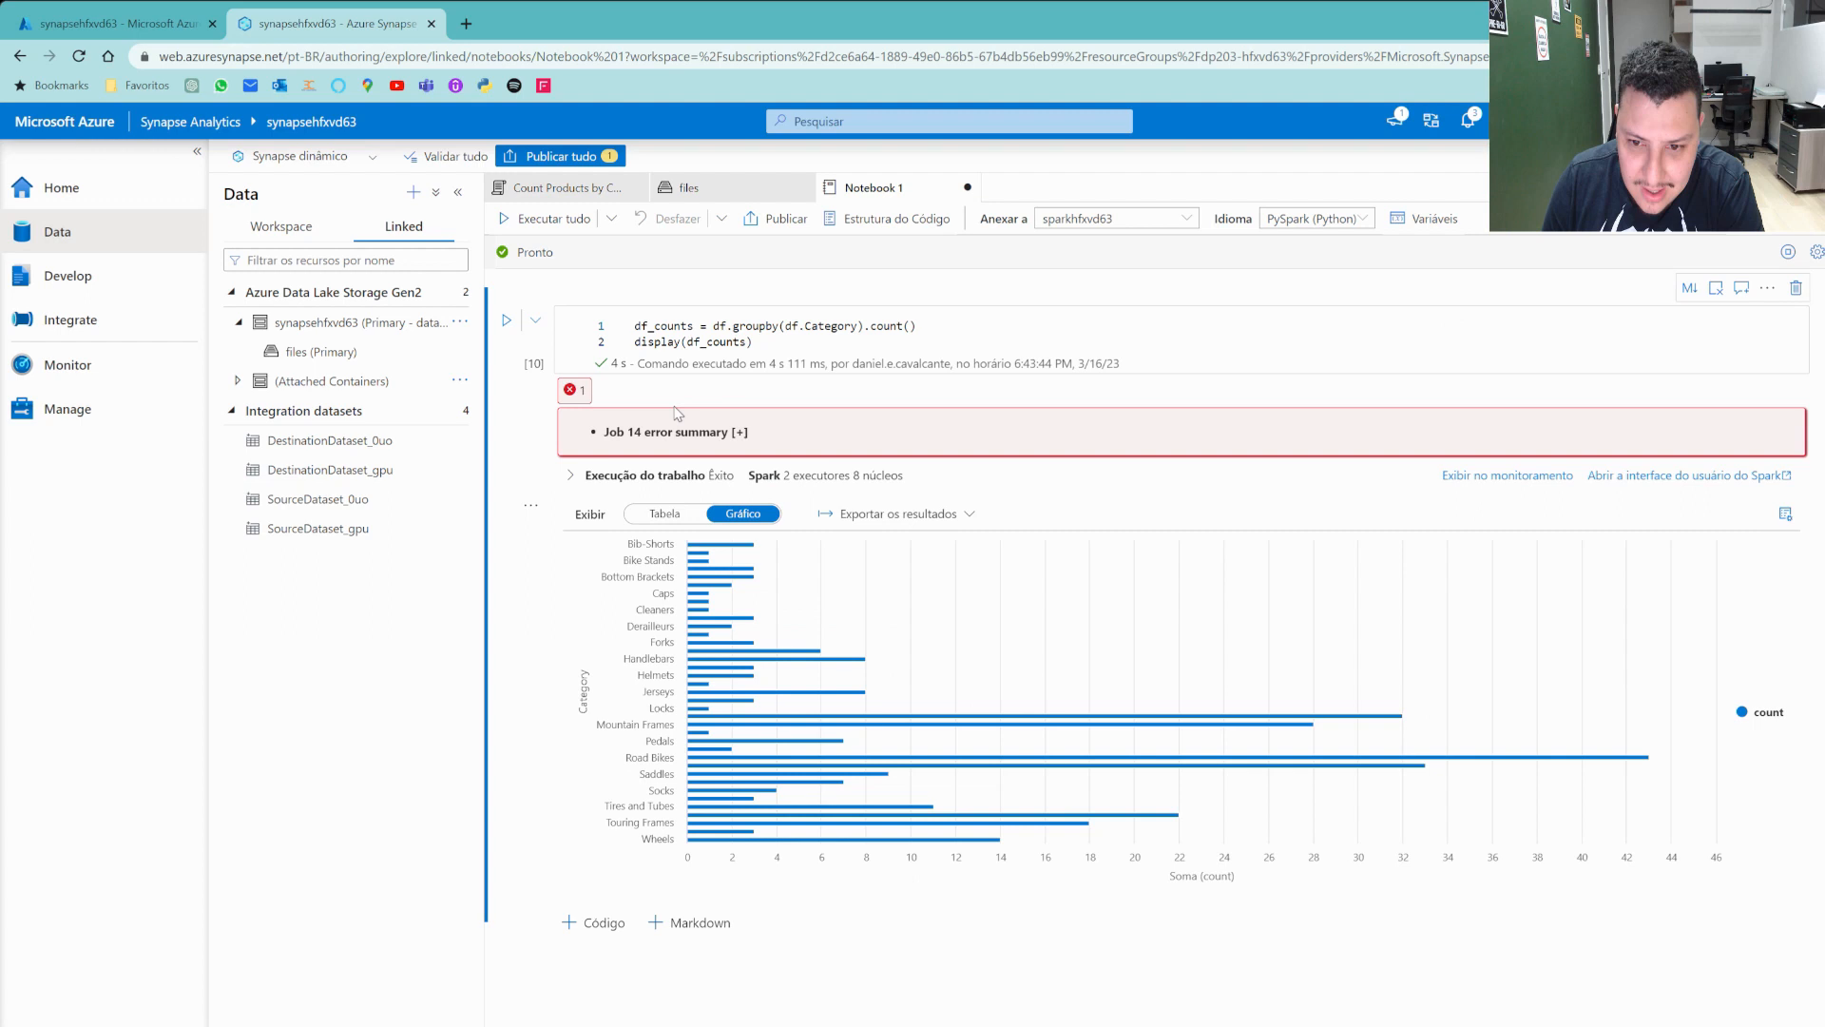
{"action": "left_click", "coordinate": [740, 431]}
{"action": "double_click", "coordinate": [985, 507]}
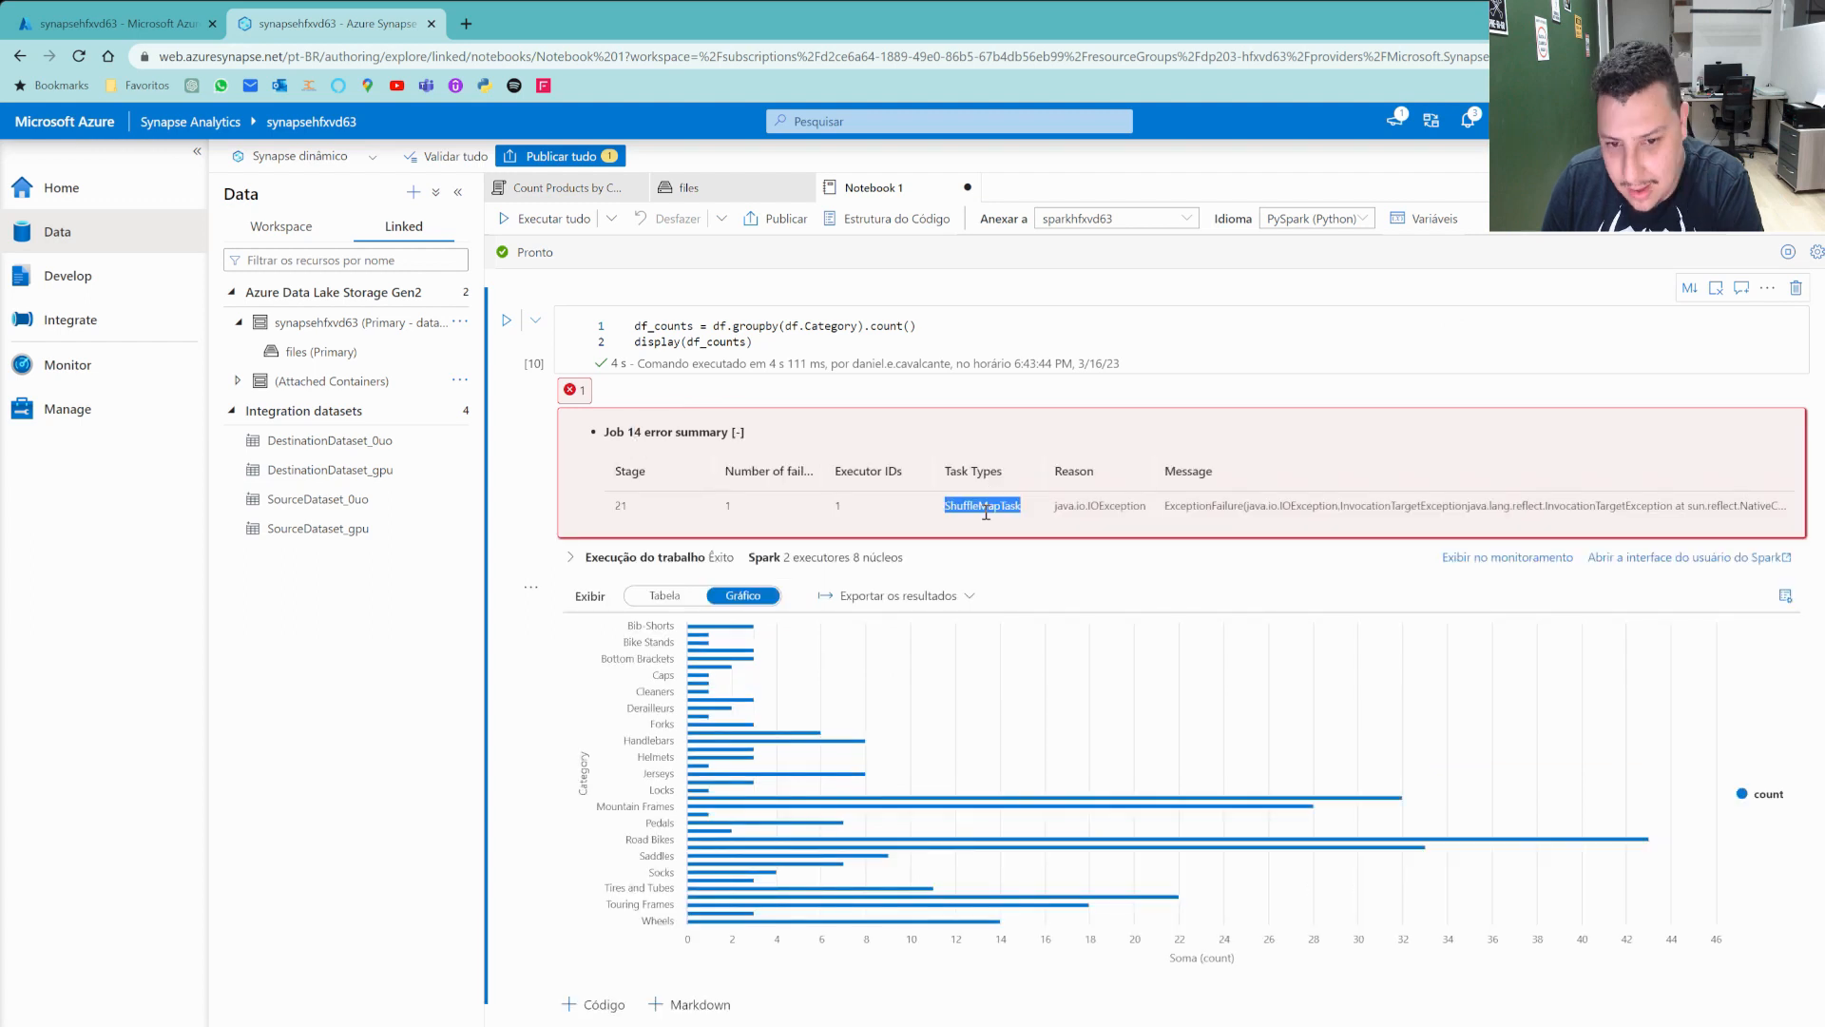
{"action": "double_click", "coordinate": [1125, 506]}
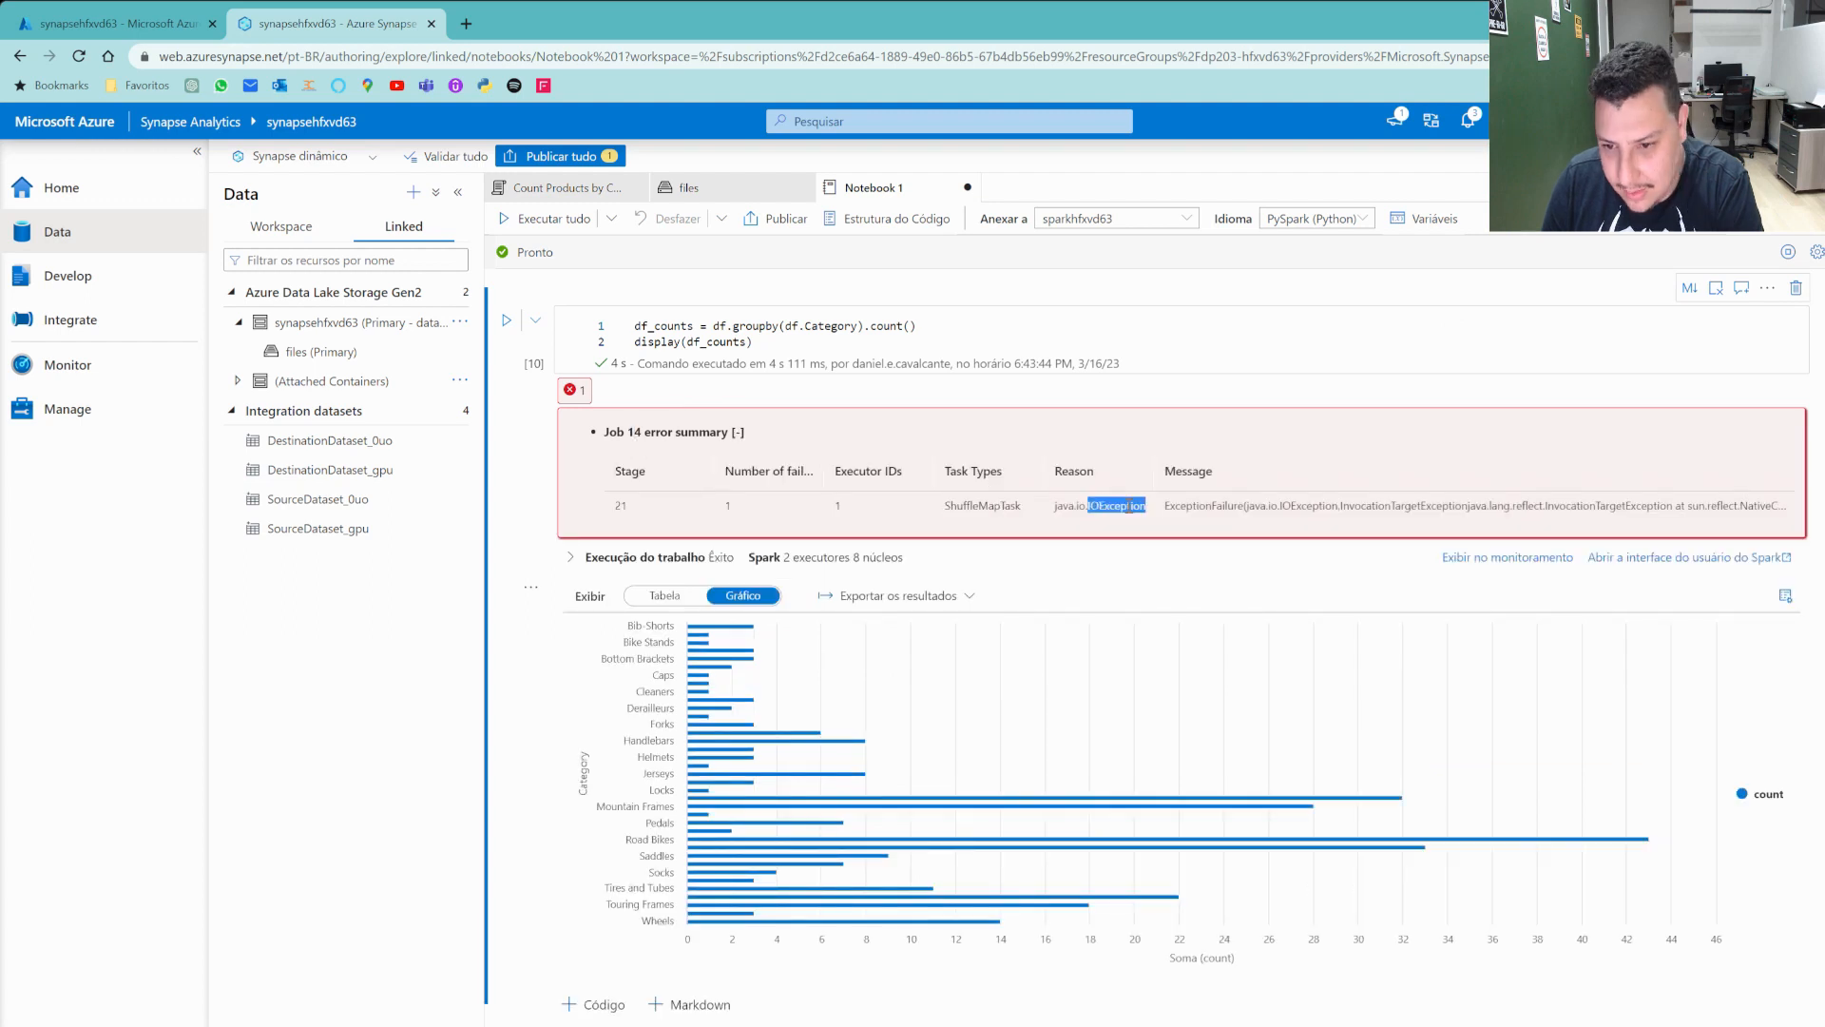
{"action": "left_click", "coordinate": [915, 534]}
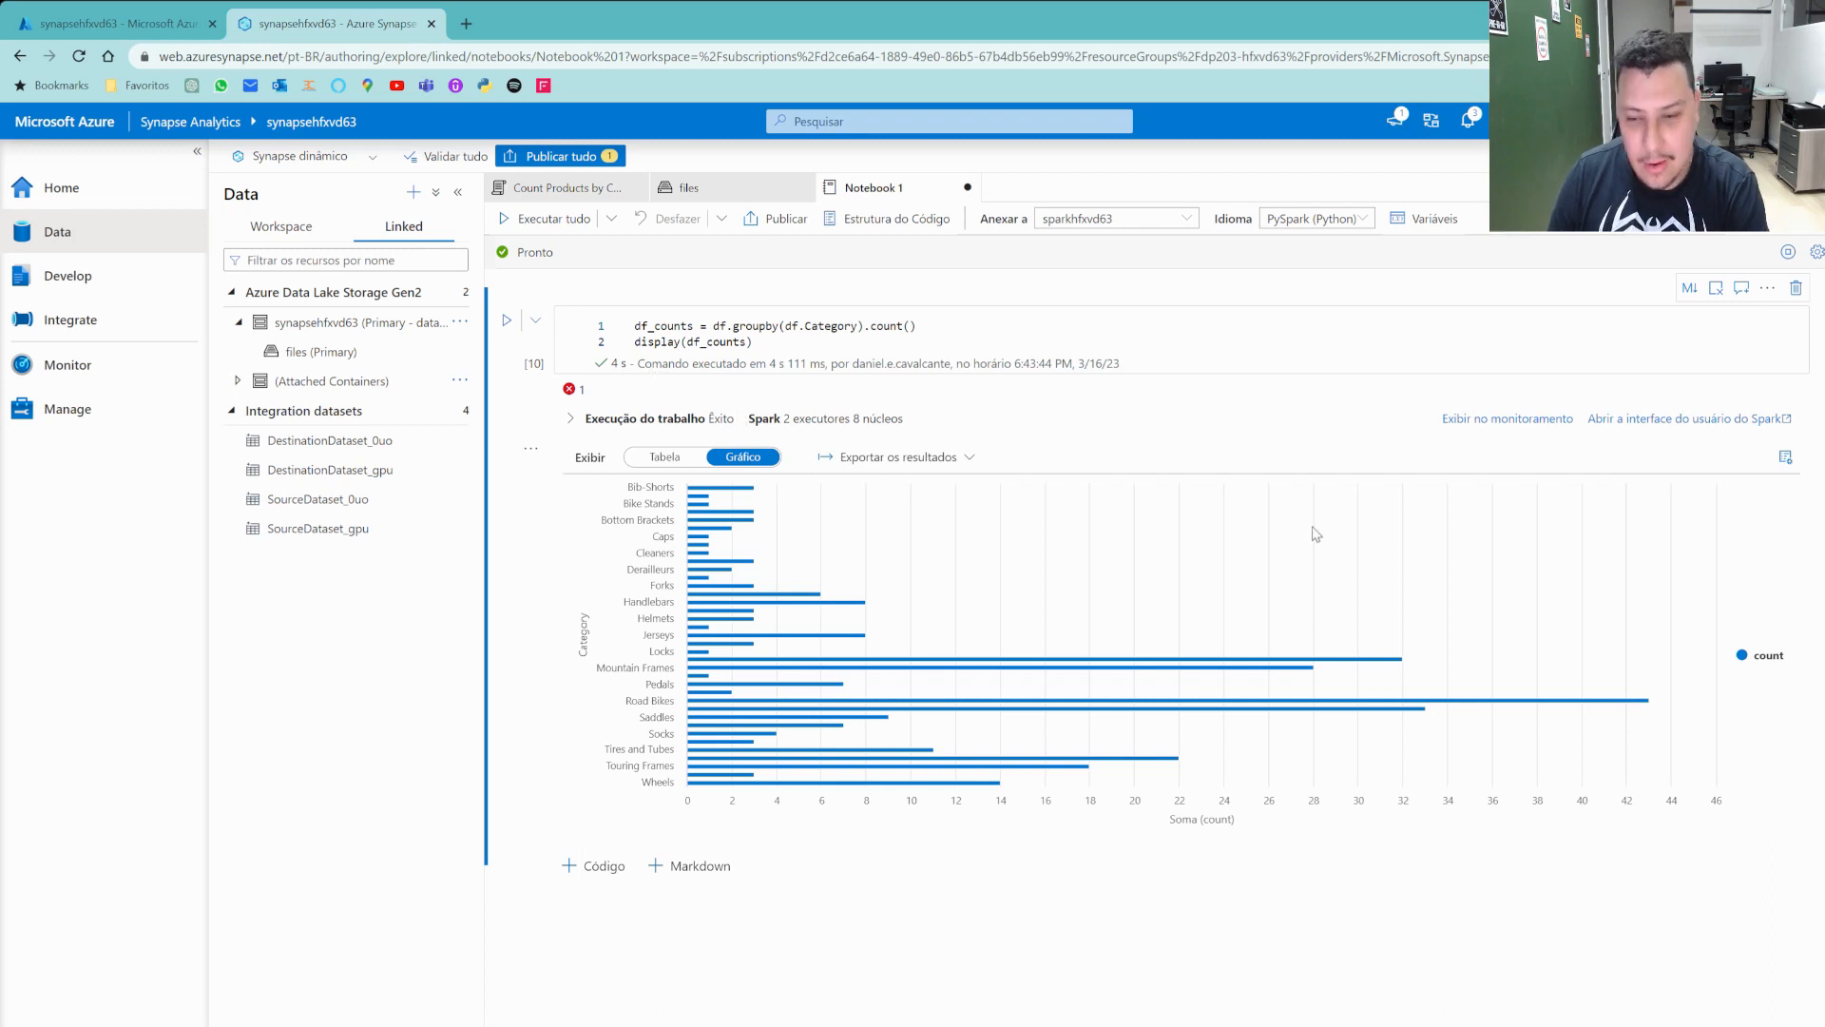
Set the notebook's name and description to Explore products and publish it.
{"action": "left_click", "coordinate": [1788, 252]}
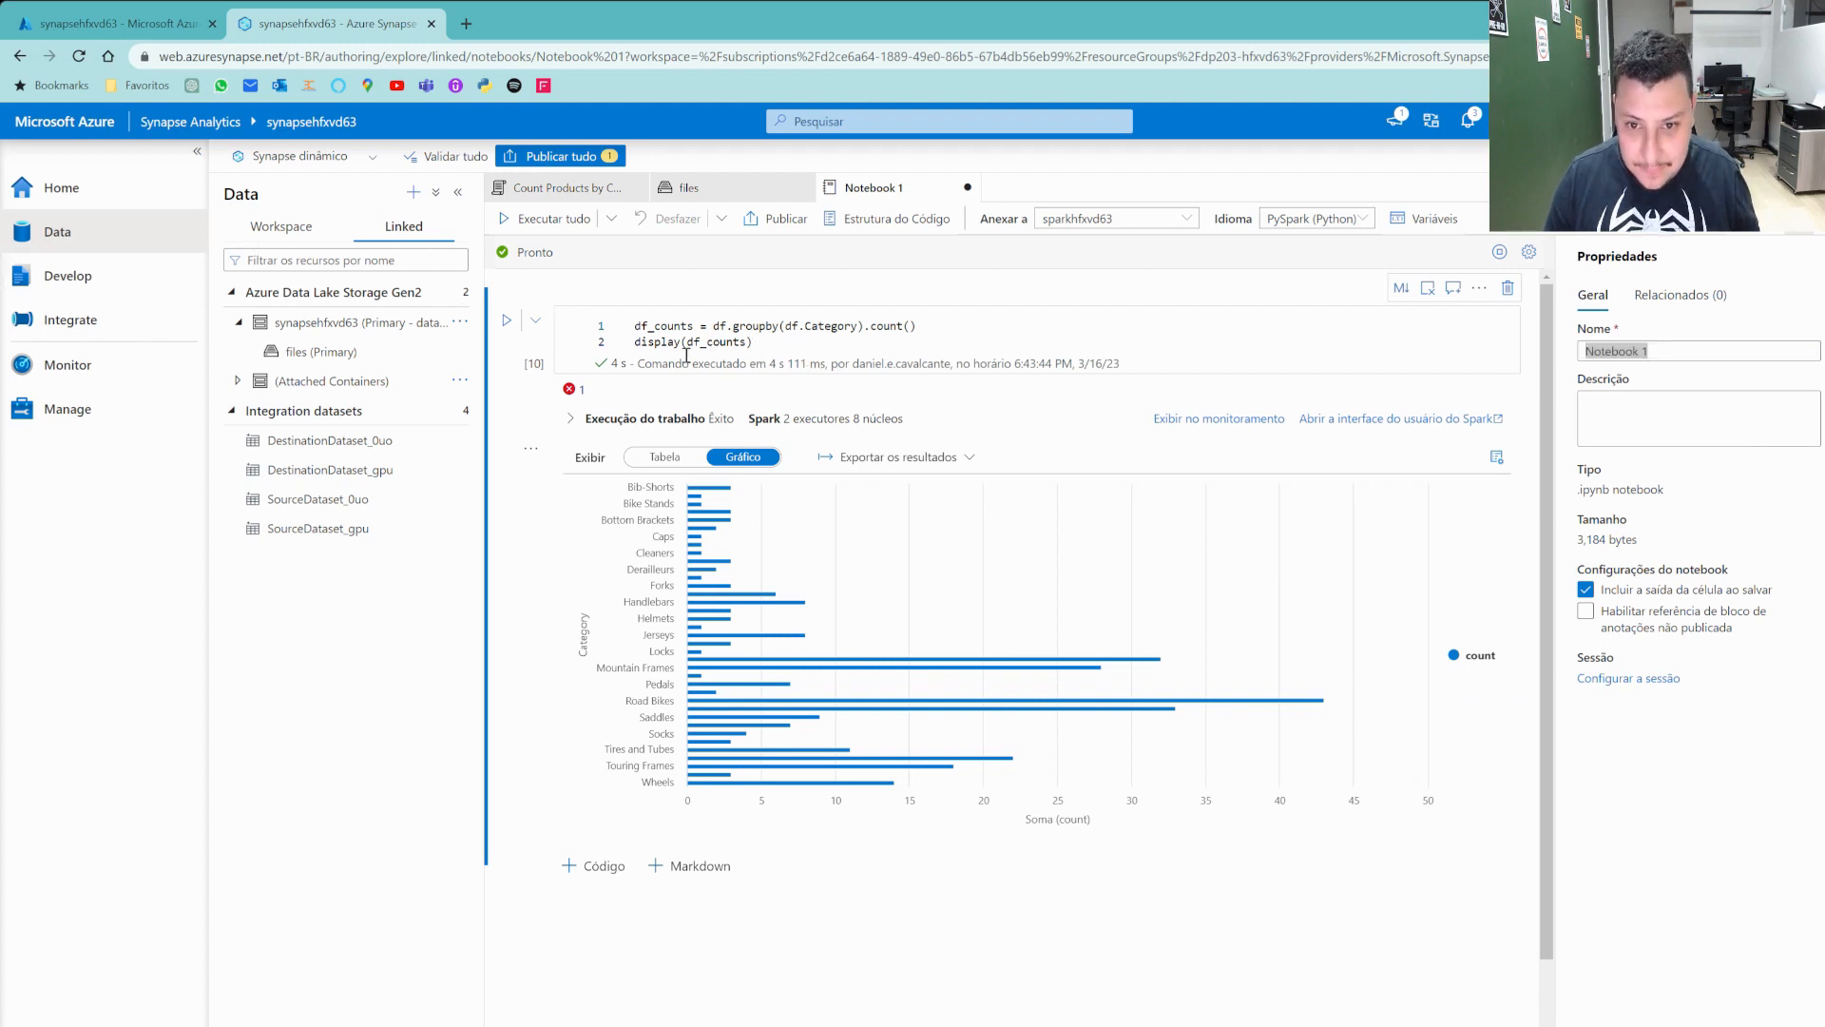
{"action": "left_click", "coordinate": [1633, 350]}
{"action": "key", "text": "ctrl+a"}
{"action": "type", "text": "Explore products"}
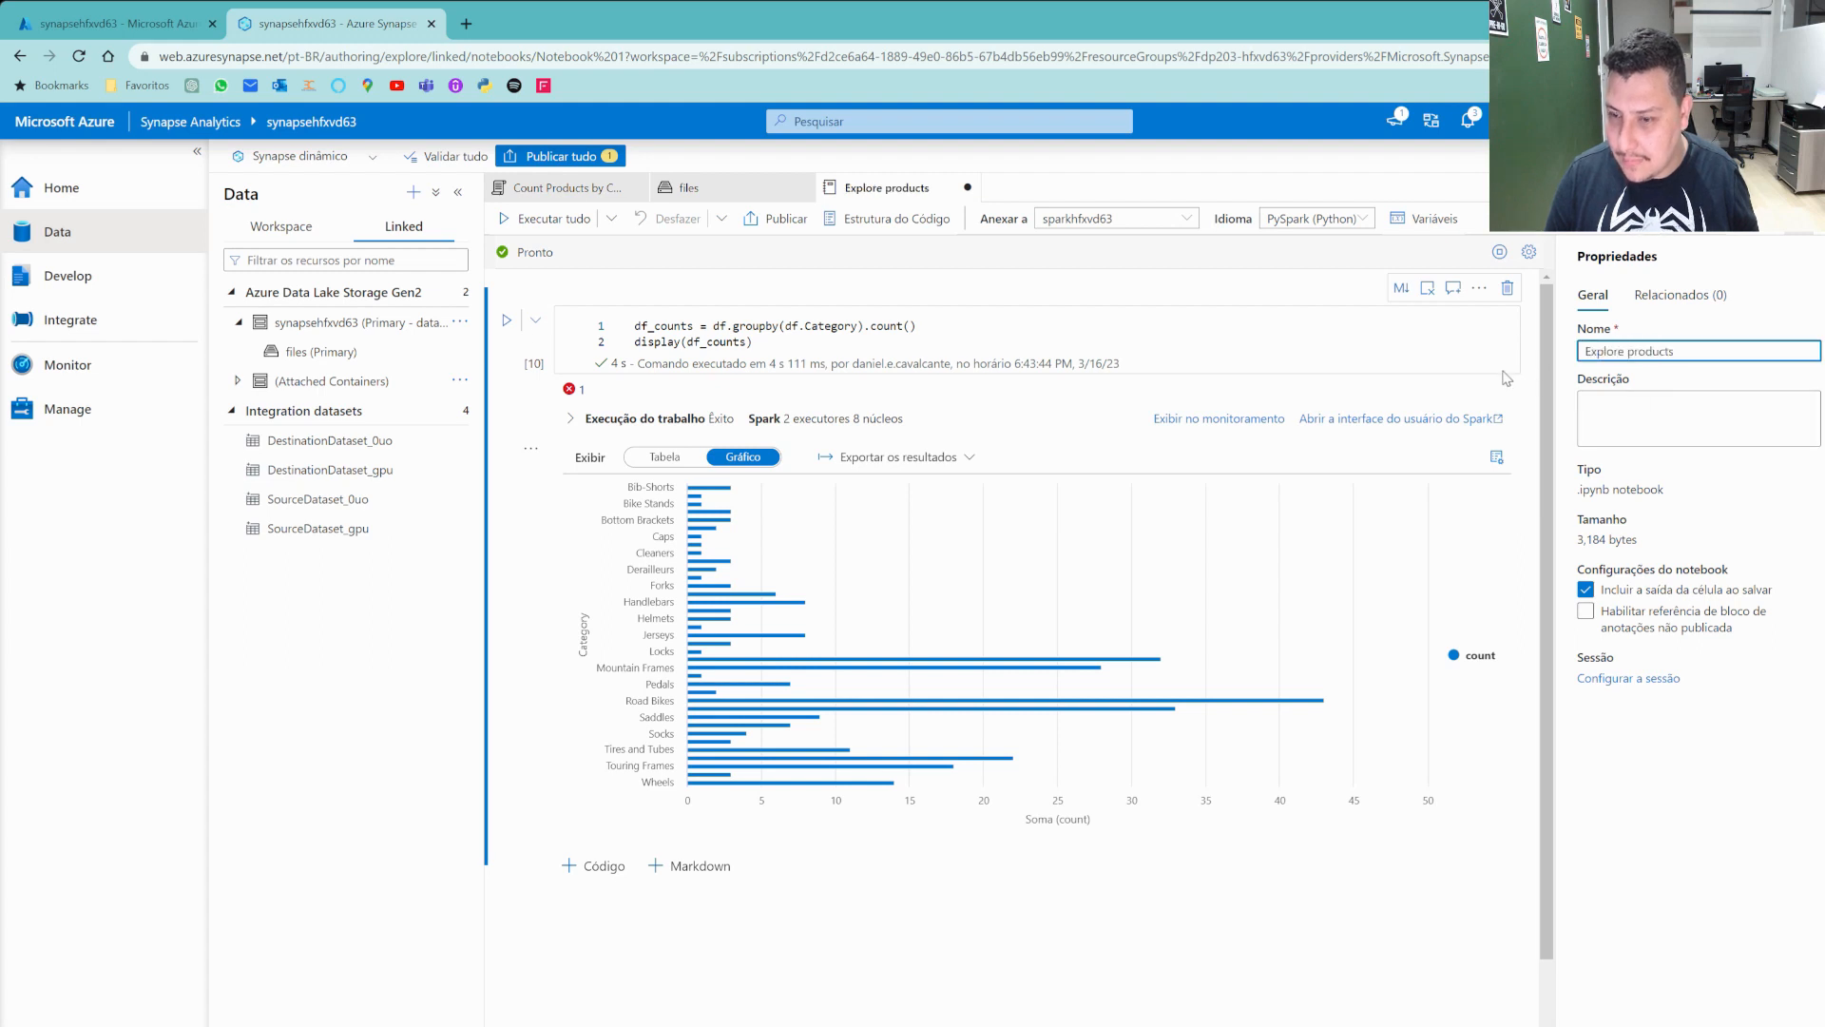
{"action": "left_click", "coordinate": [1677, 409]}
{"action": "type", "text": "Explore products"}
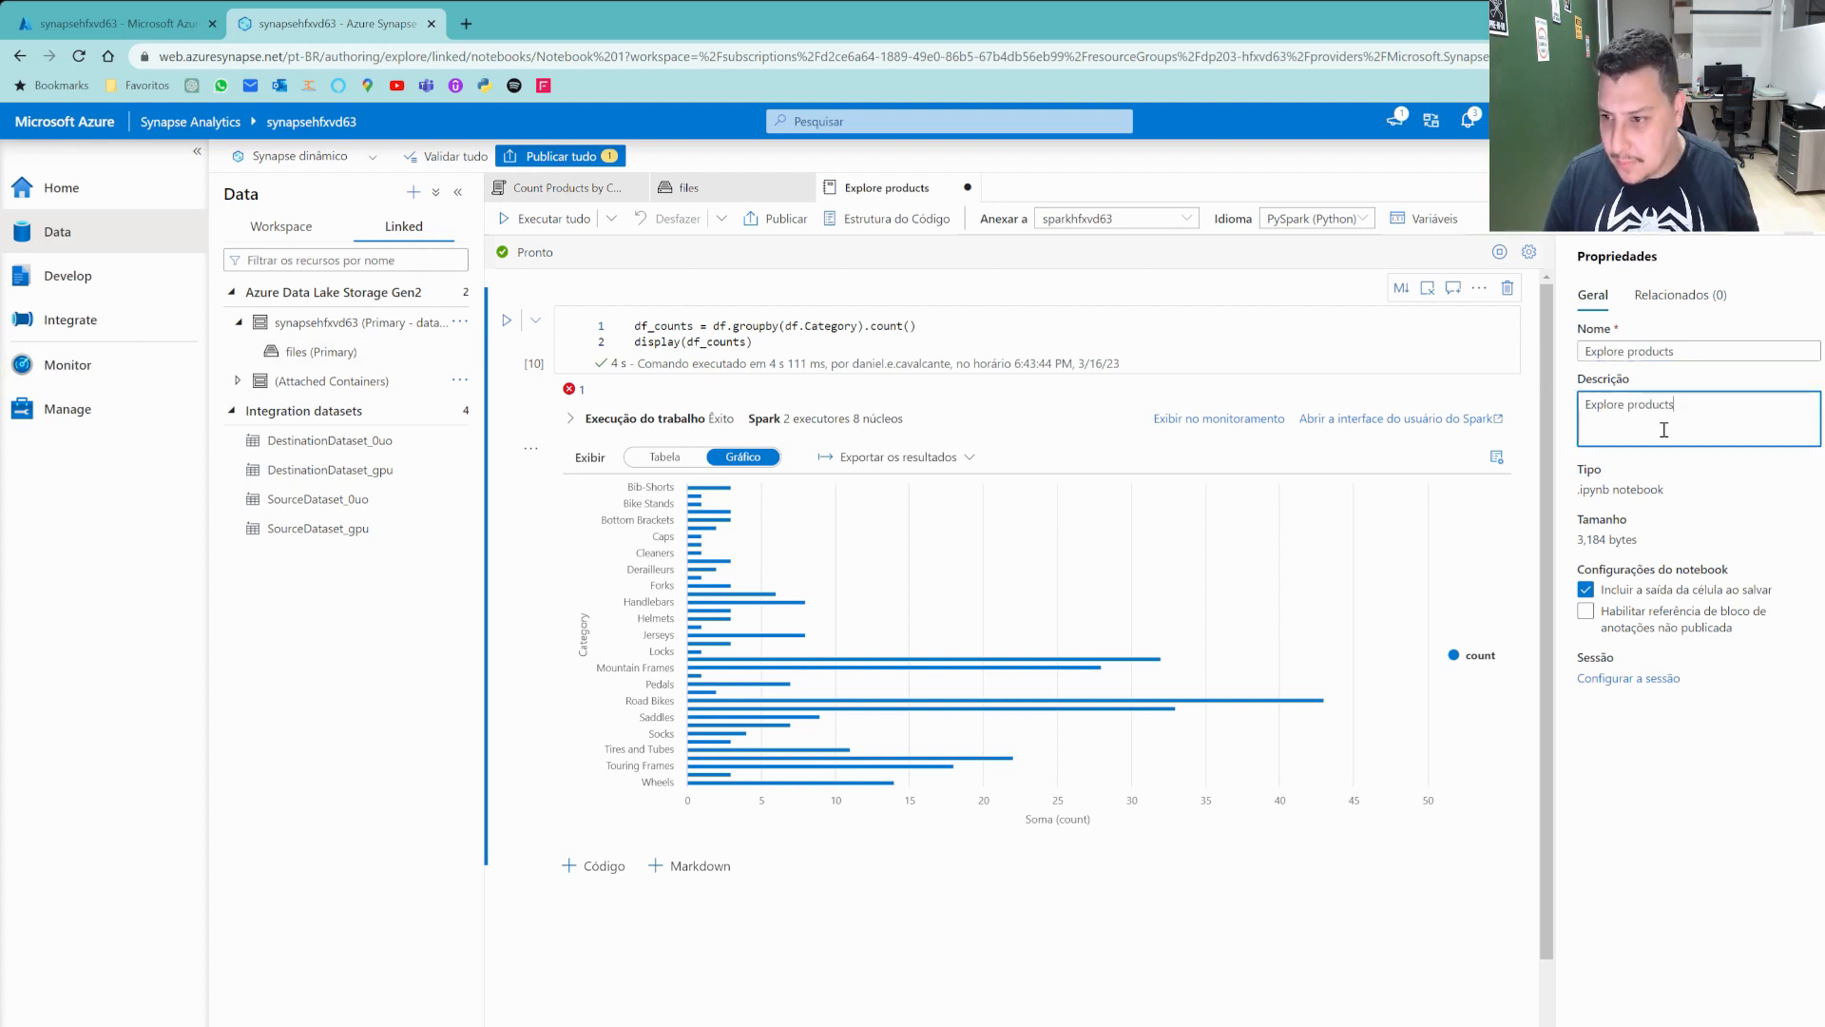
{"action": "left_click", "coordinate": [775, 220]}
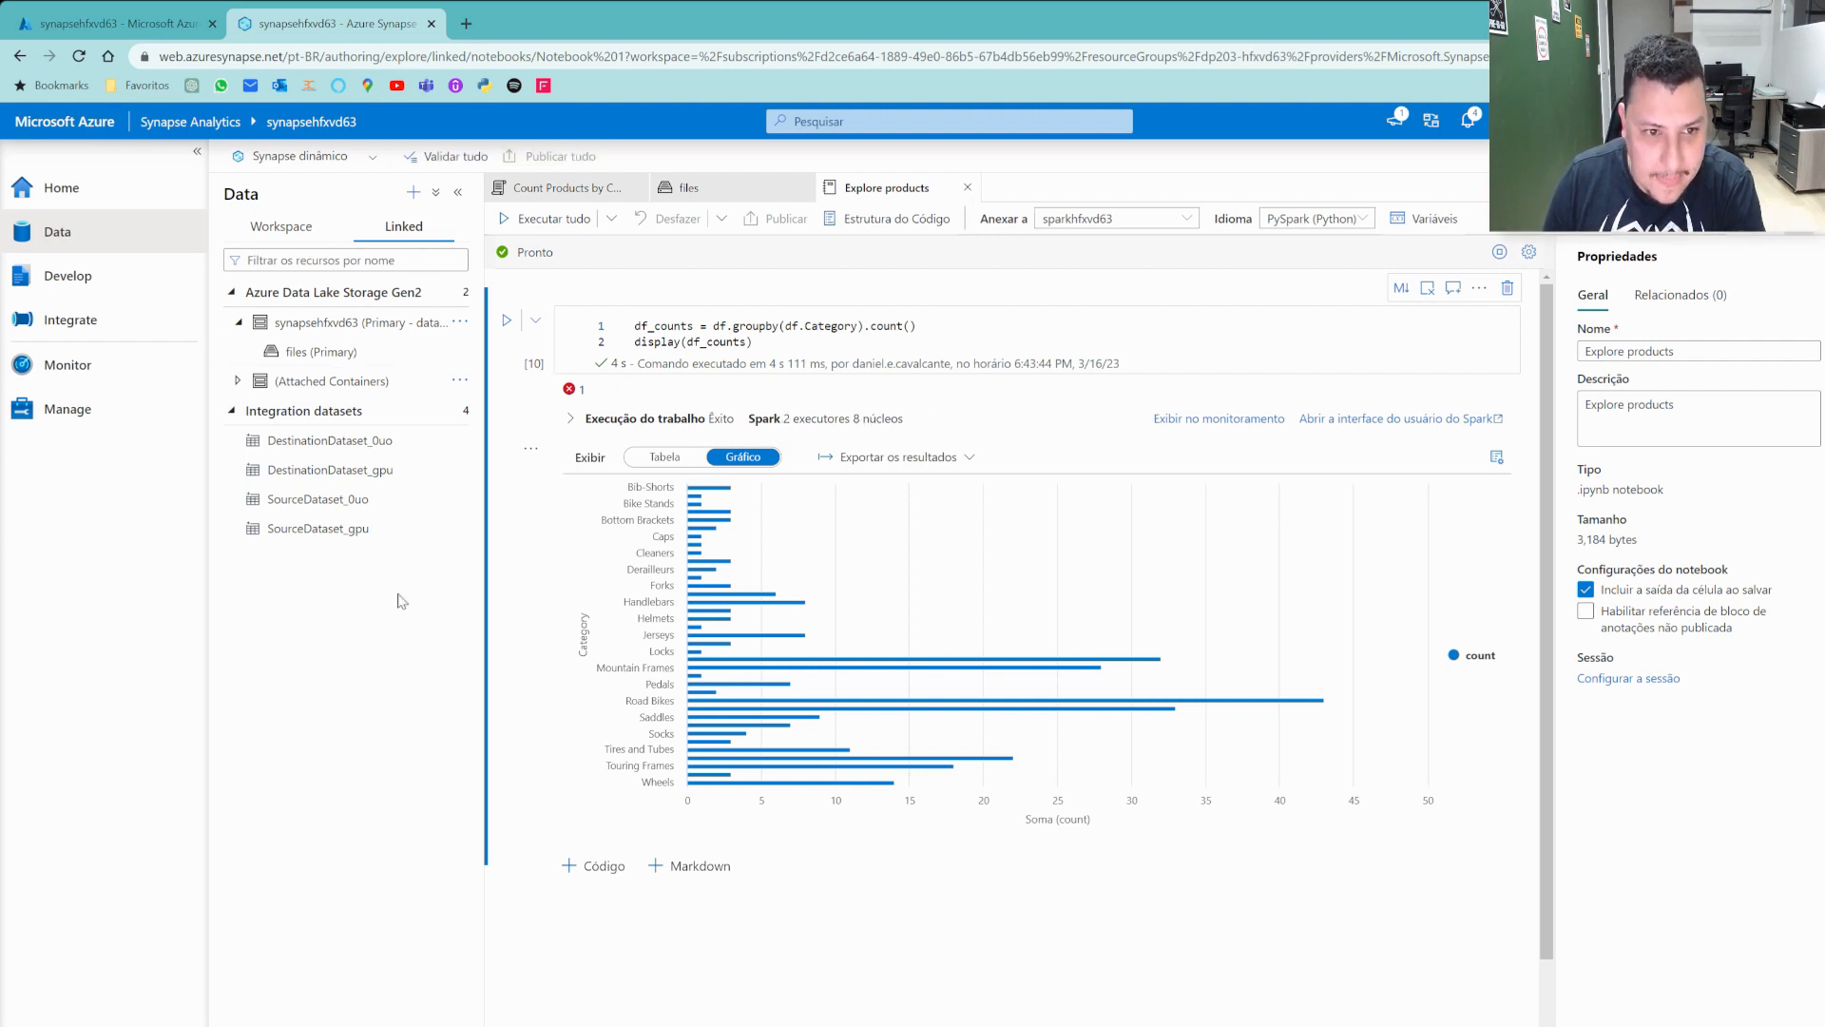
Review the published Count Products by Category script and the Explore products notebook in the Develop hub.
{"action": "left_click", "coordinate": [103, 281]}
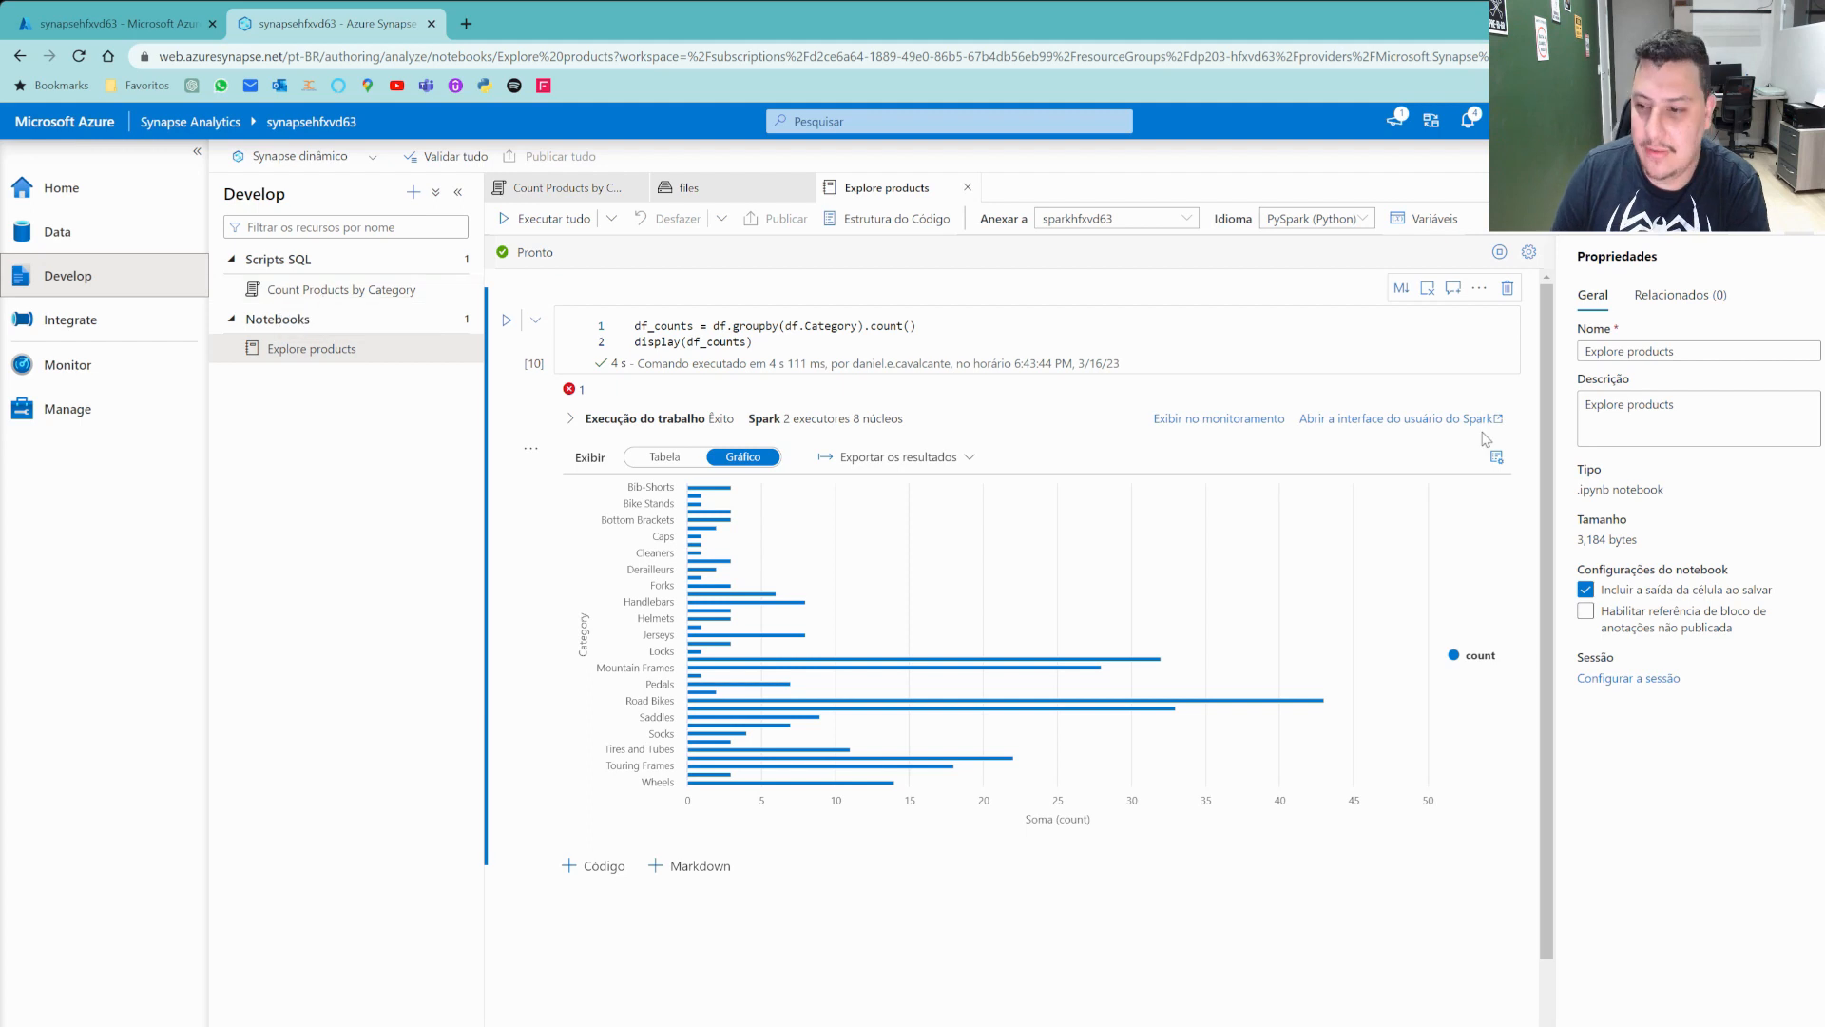
{"action": "left_click", "coordinate": [300, 300]}
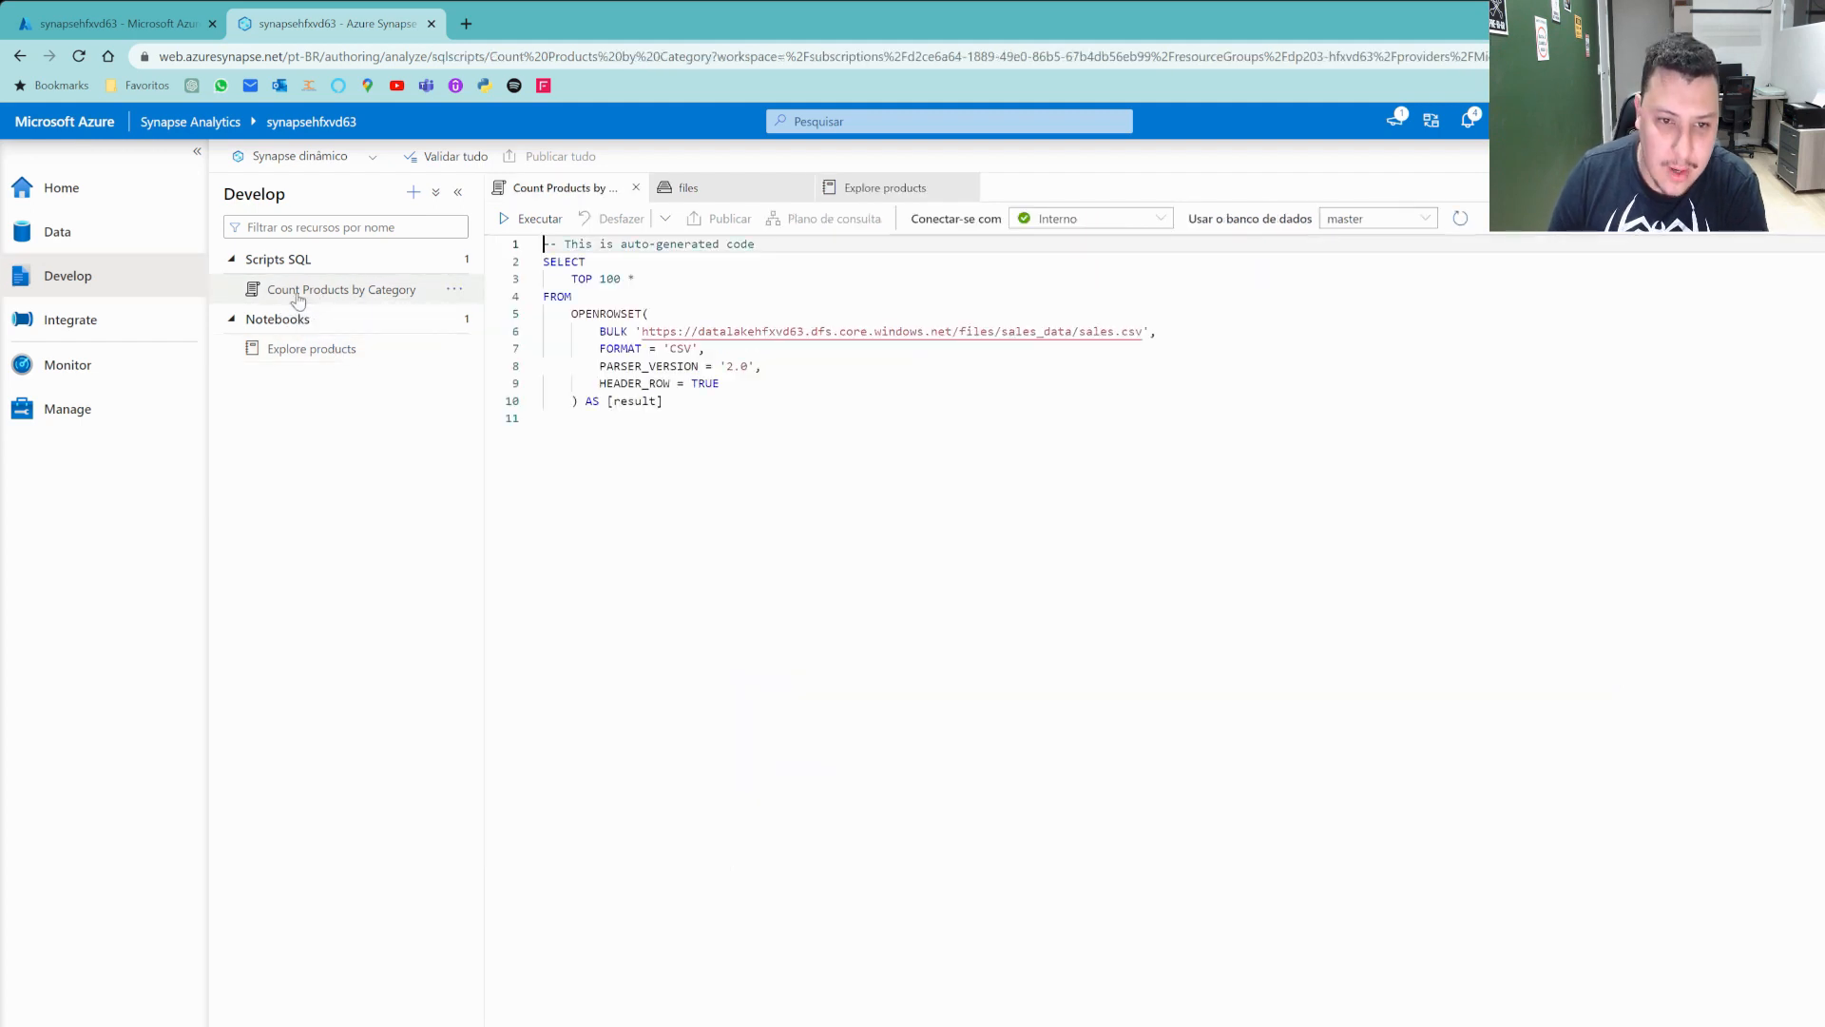
{"action": "left_click", "coordinate": [332, 346]}
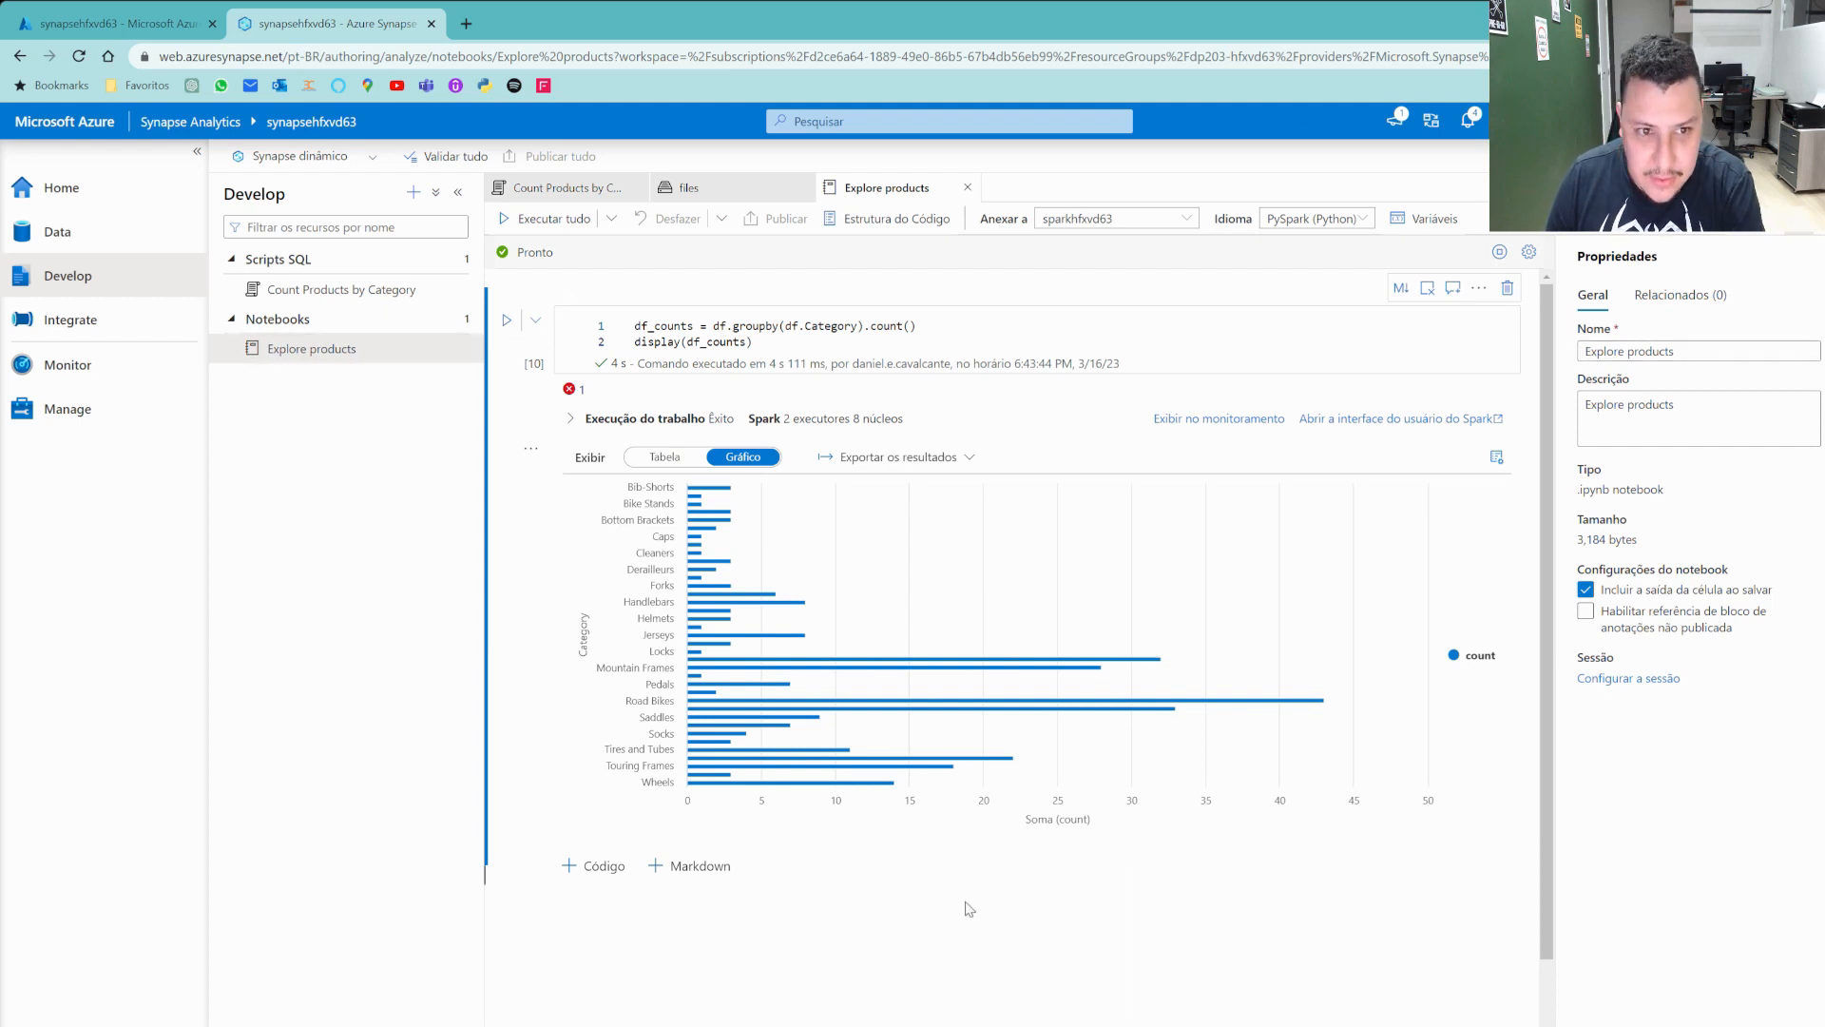
Resume the paused dedicated SQL pool sqlhfxvd63 from the workspace's SQL pools.
{"action": "left_click", "coordinate": [144, 415]}
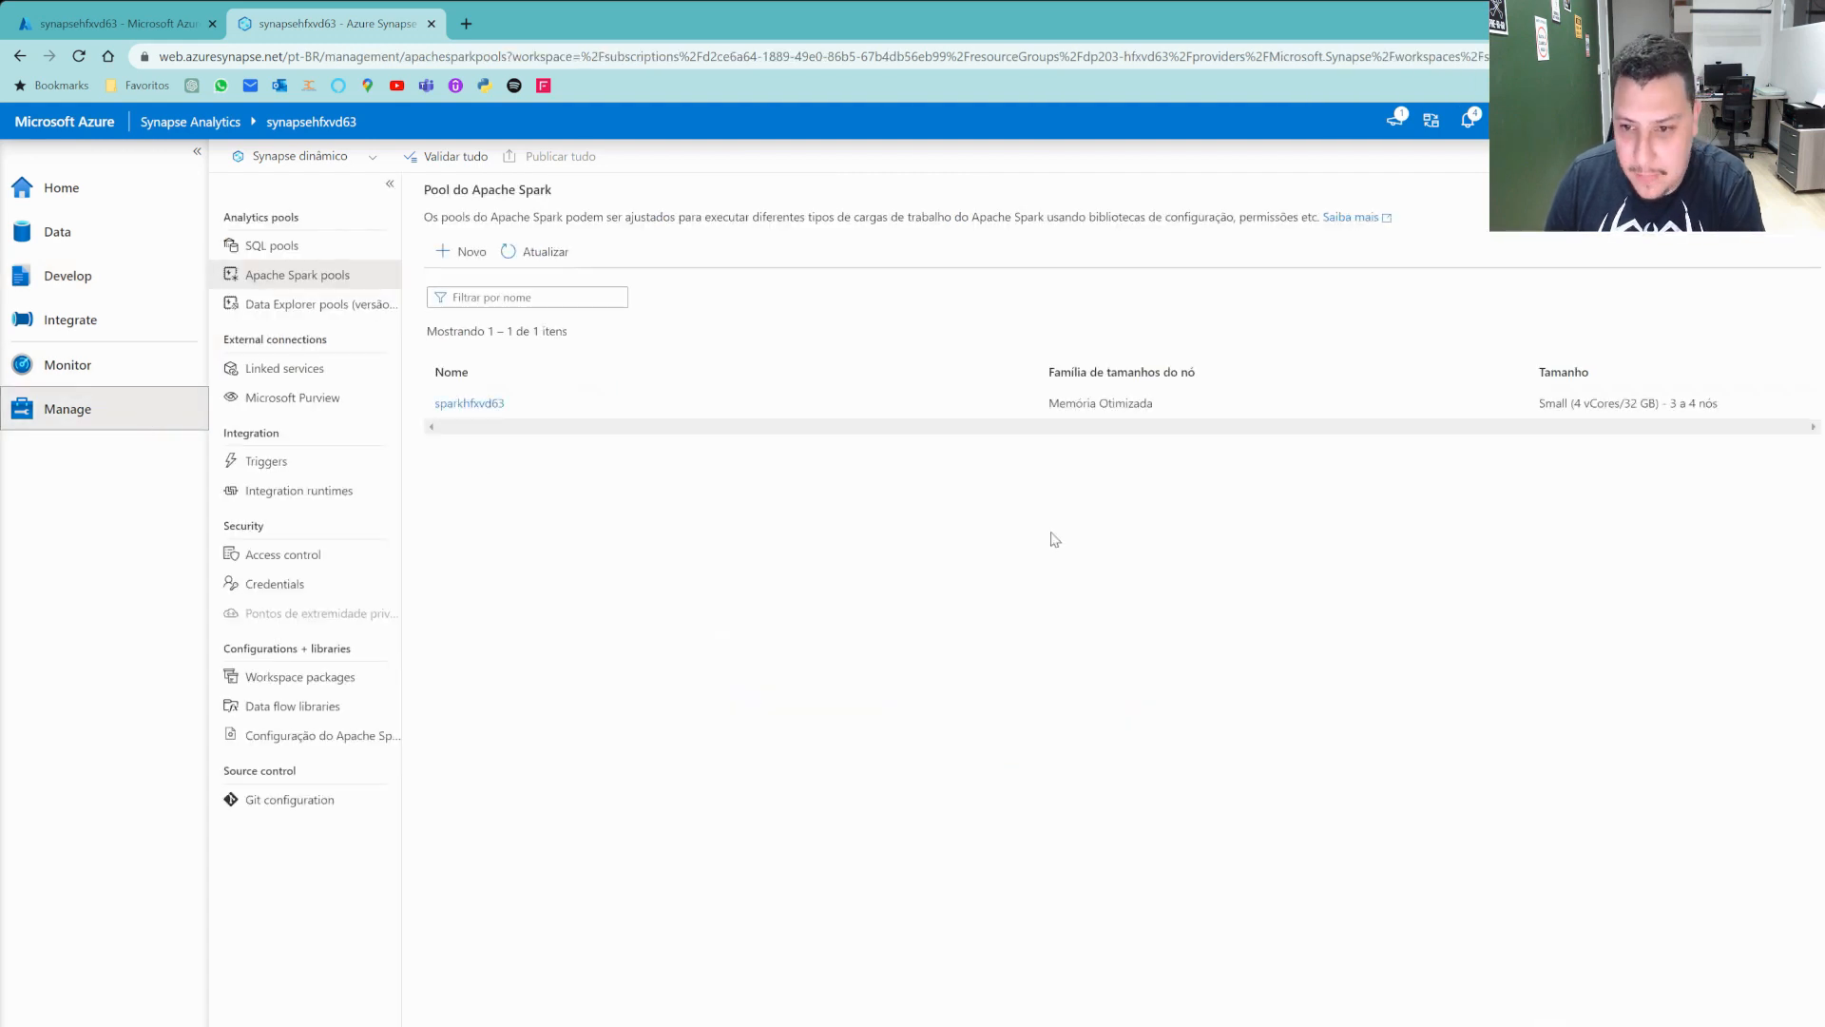
{"action": "left_click", "coordinate": [272, 245]}
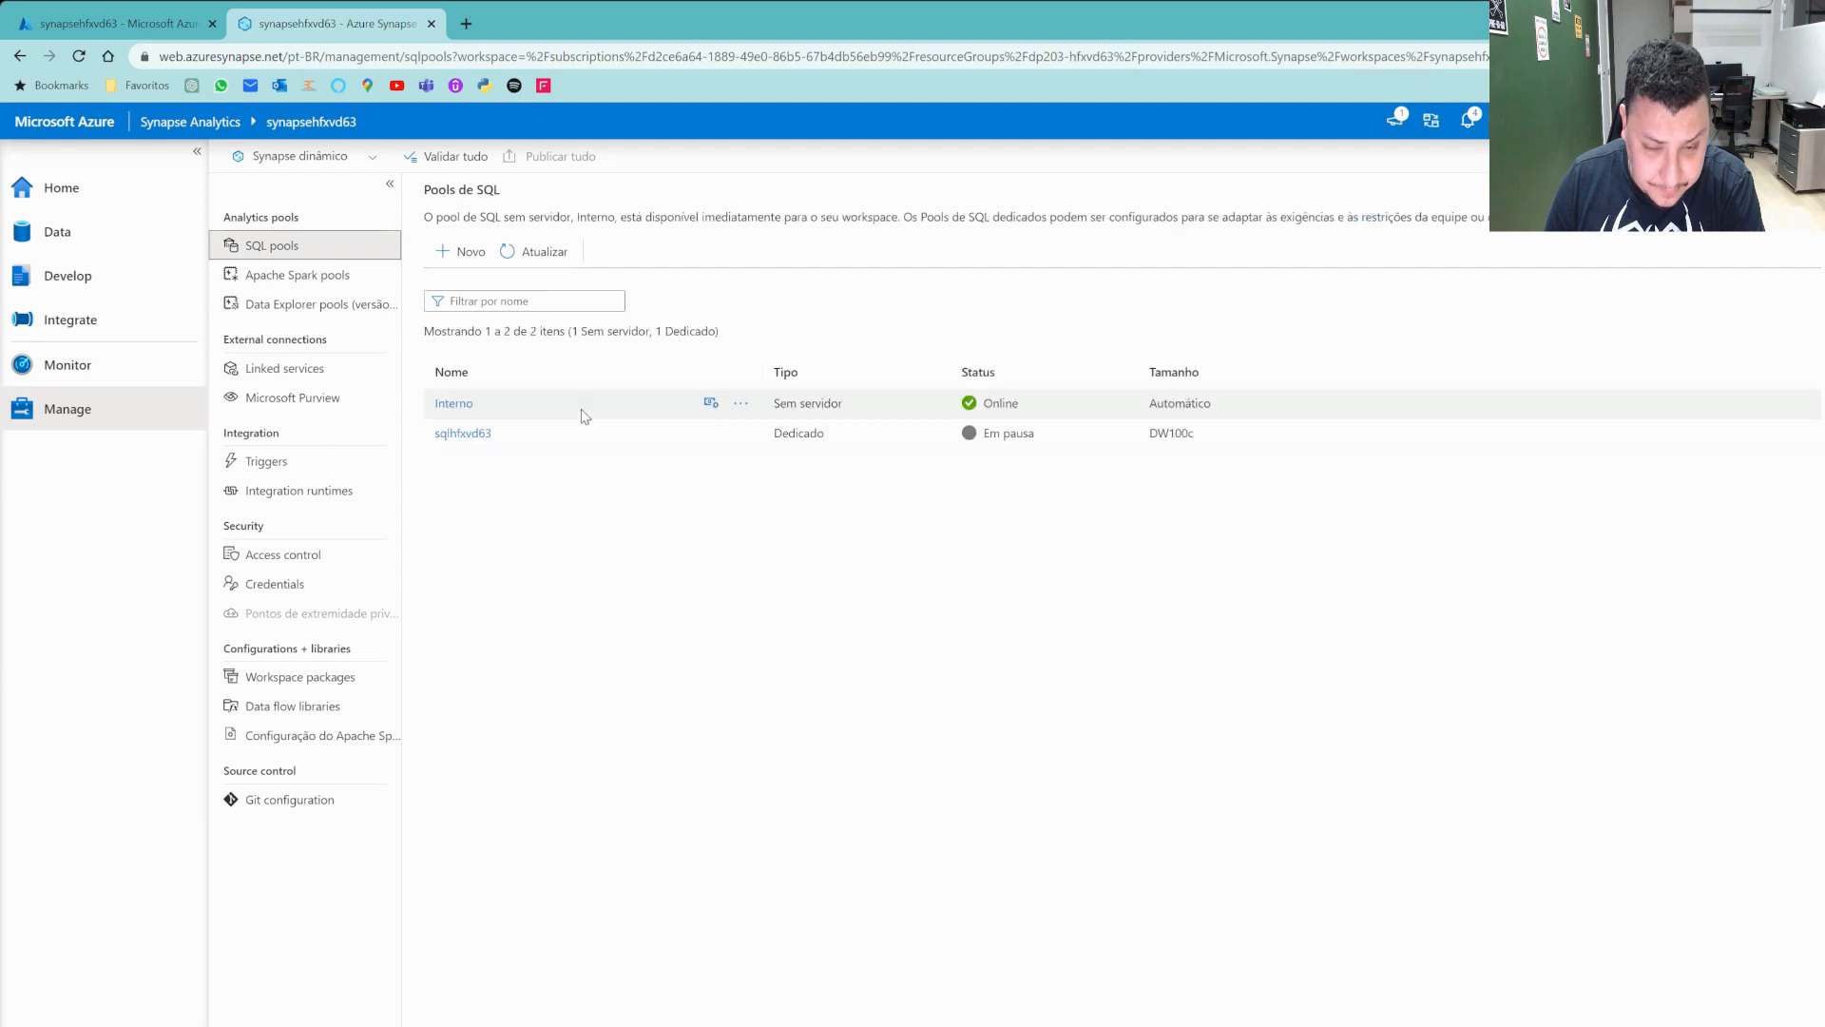
{"action": "left_click", "coordinate": [682, 435]}
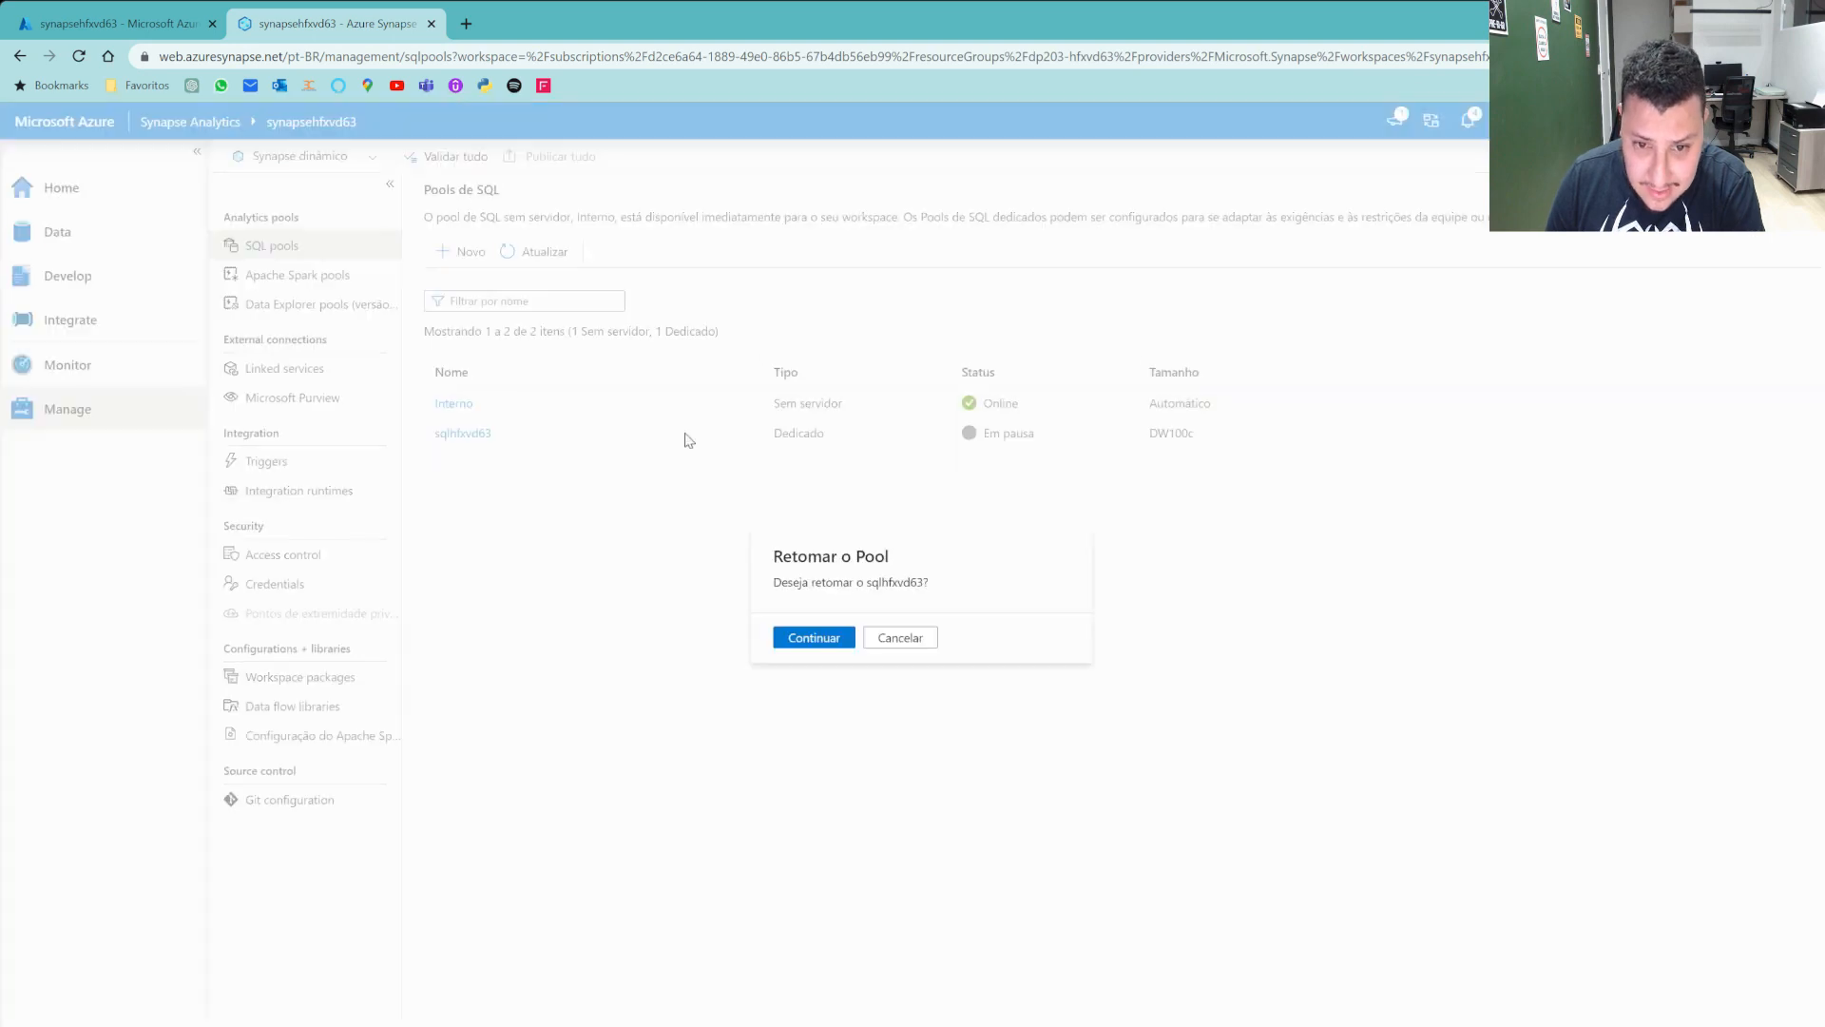
{"action": "left_click", "coordinate": [815, 638]}
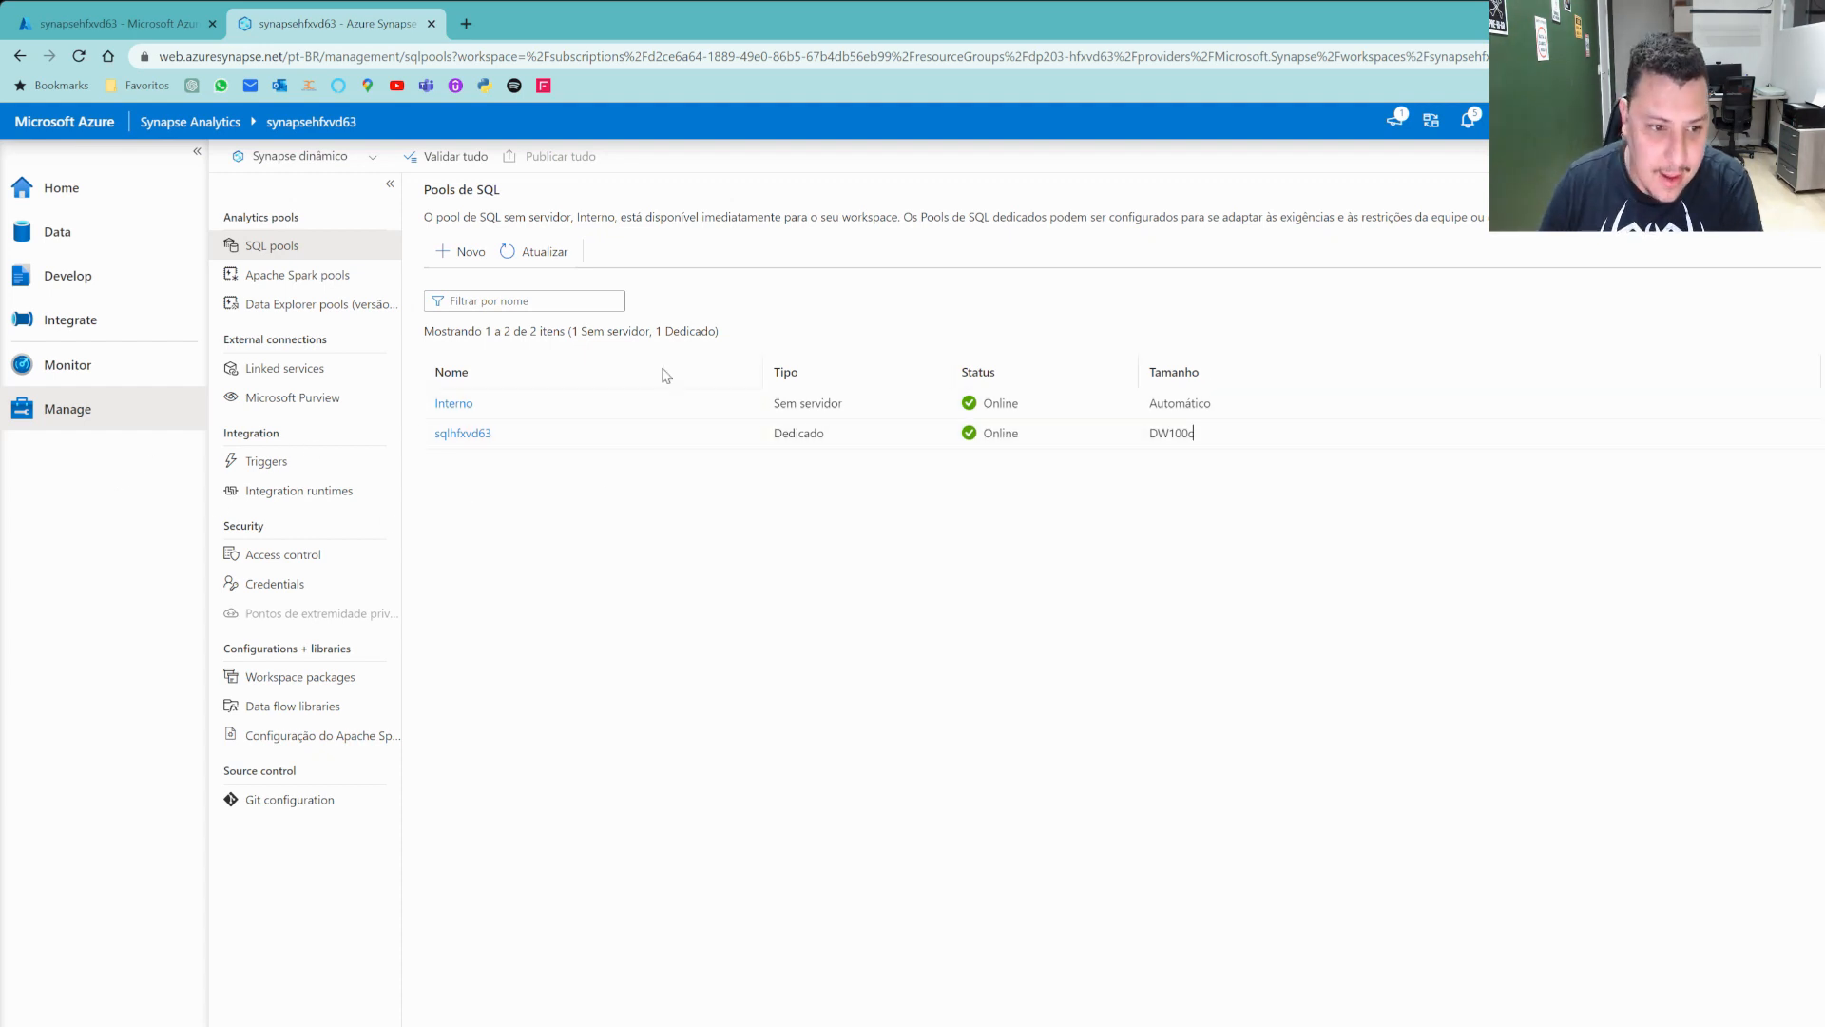
Browse the workspace database sqlhfxvd63 to view its tables and the columns of dbo.FactInternetSales.
{"action": "left_click", "coordinate": [142, 242]}
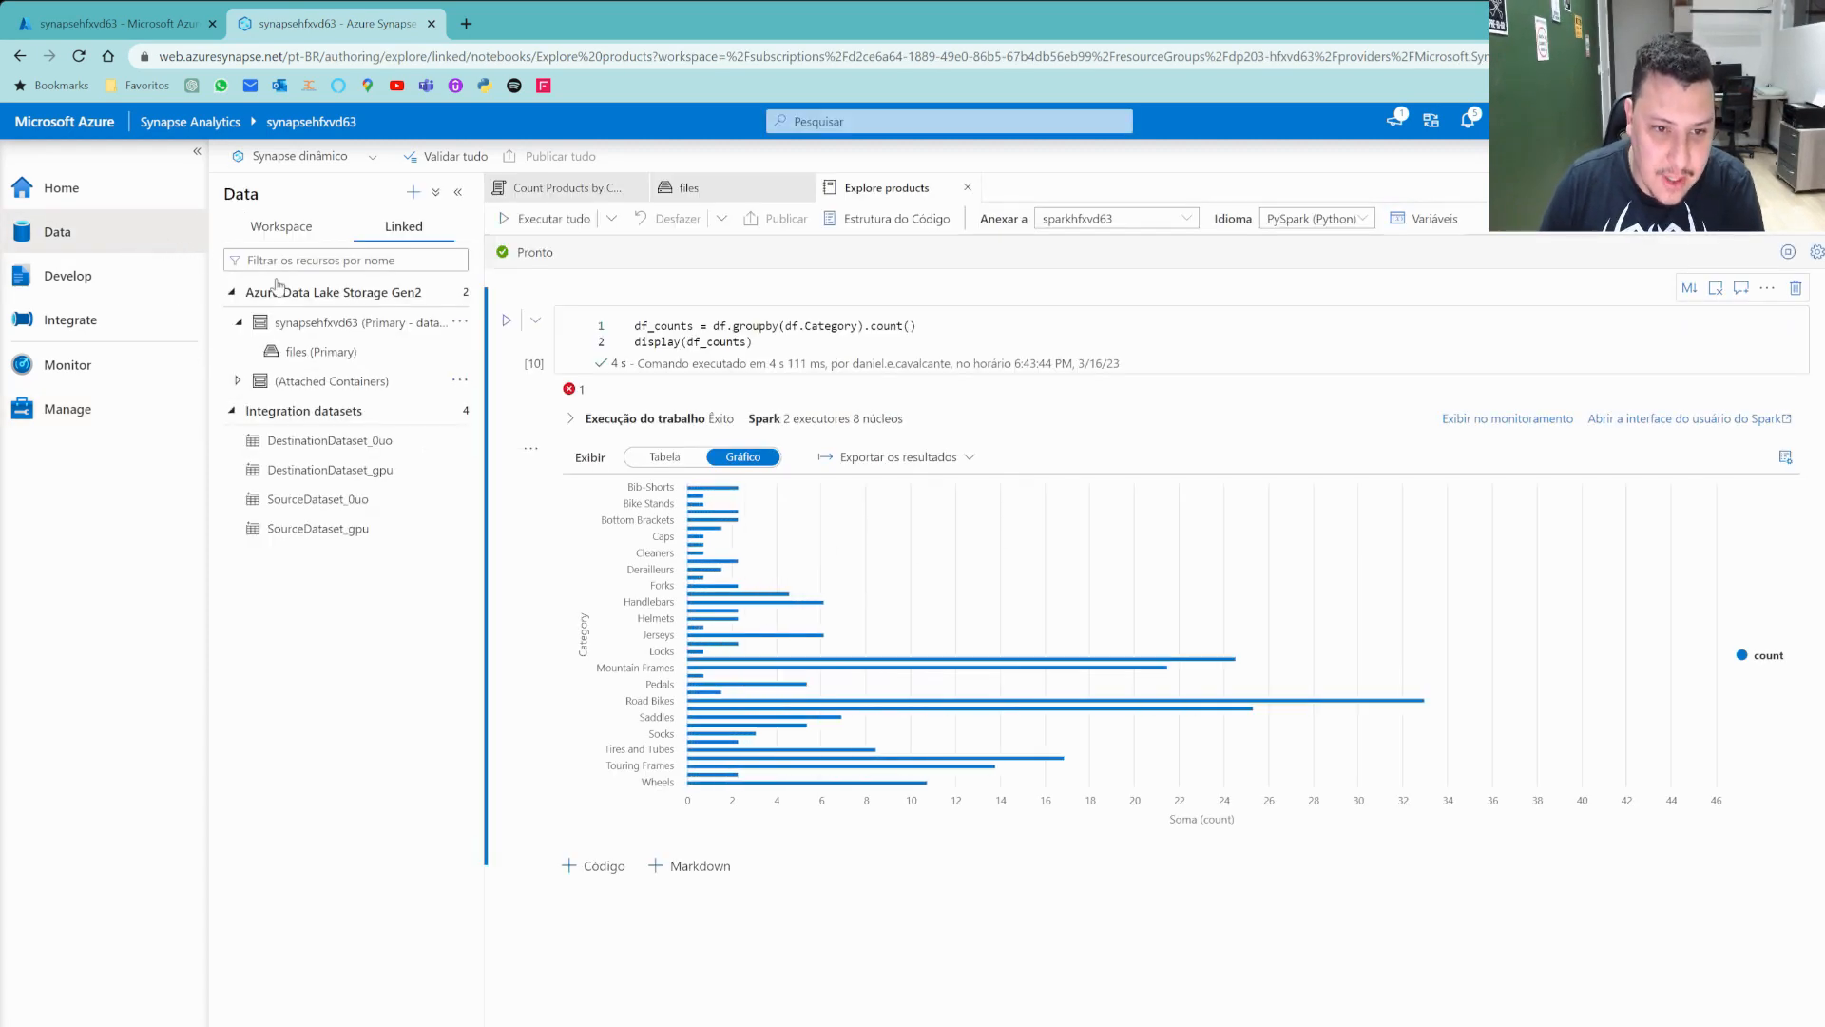
{"action": "left_click", "coordinate": [280, 226]}
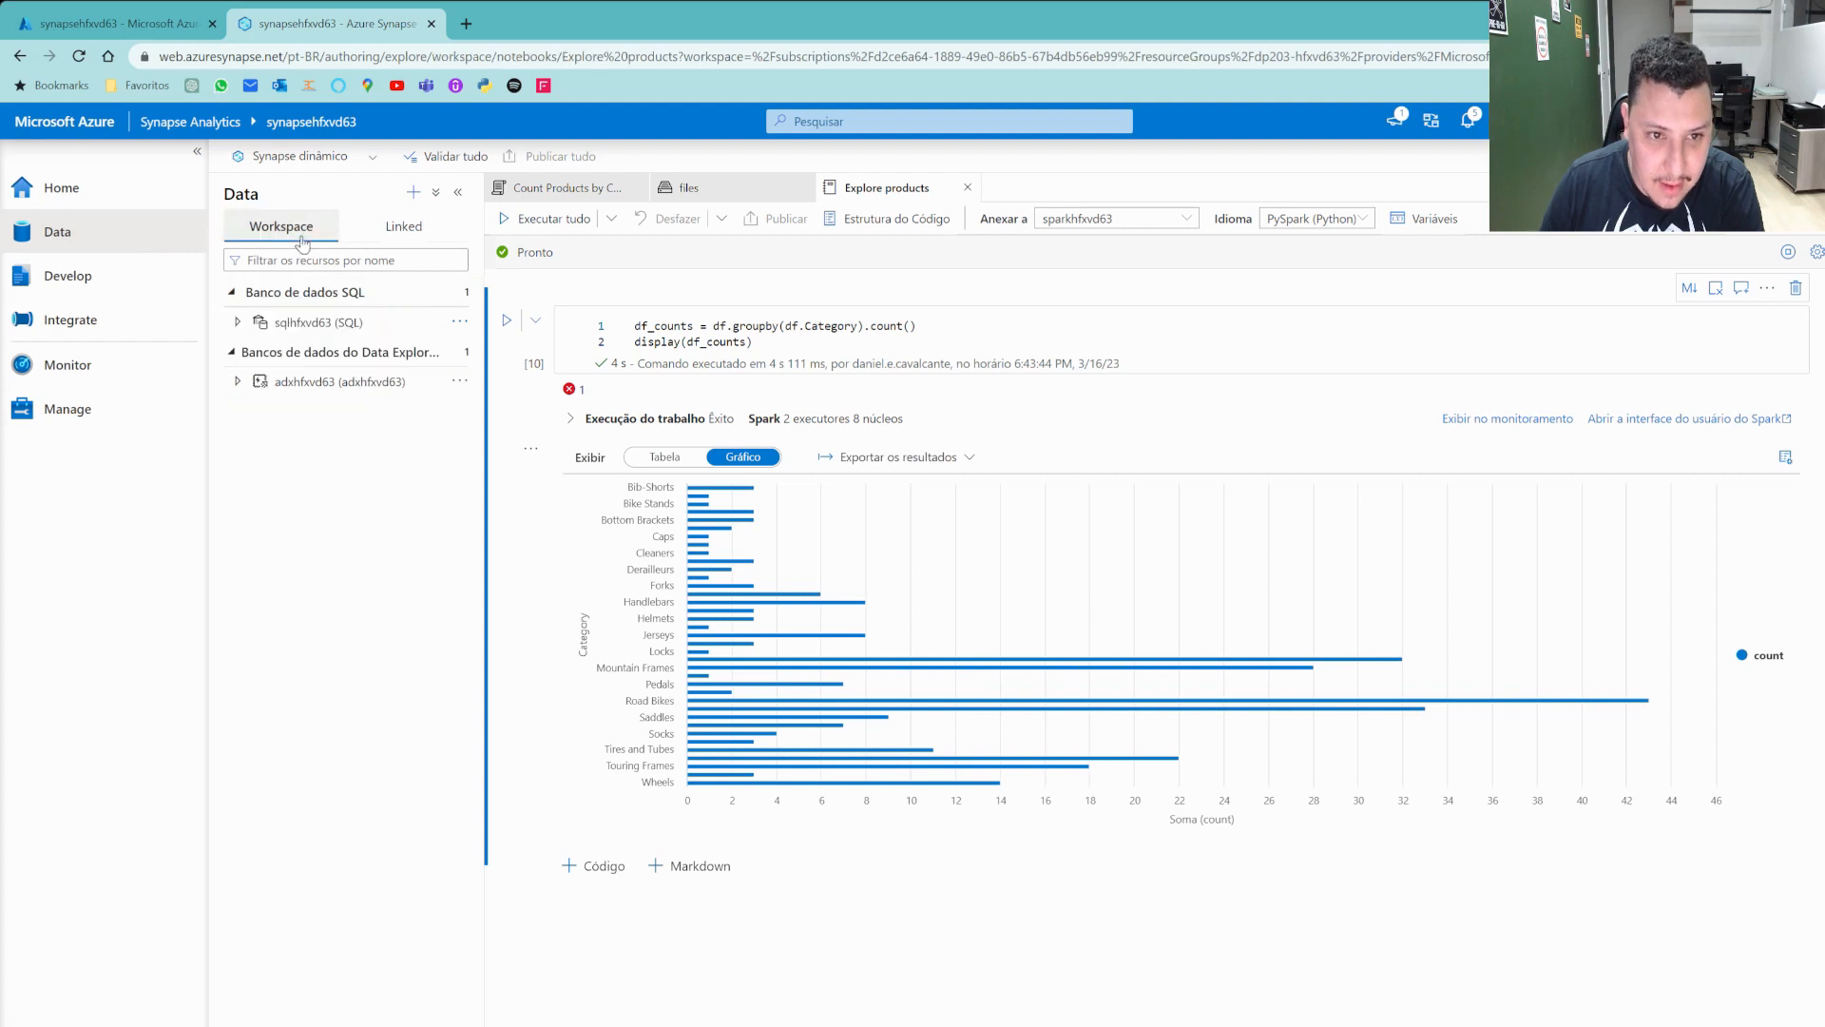
{"action": "left_click", "coordinate": [238, 323]}
{"action": "left_click", "coordinate": [277, 353]}
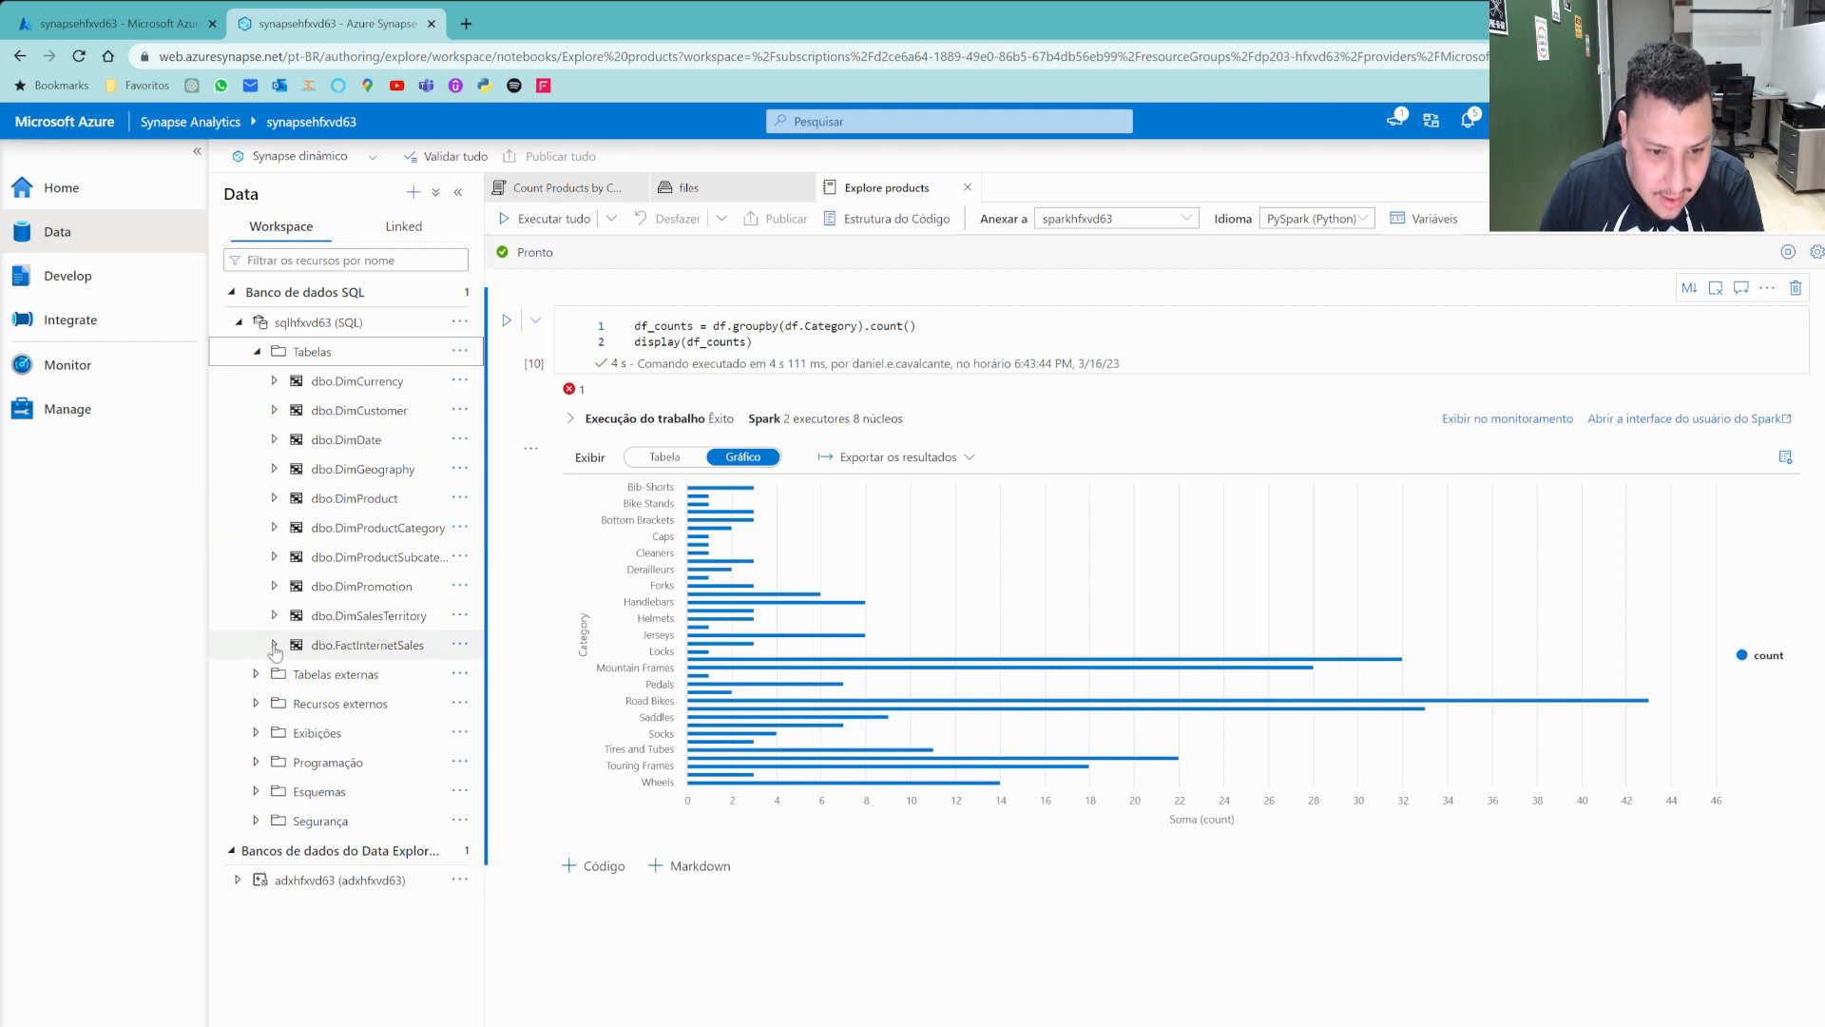
{"action": "left_click", "coordinate": [274, 646]}
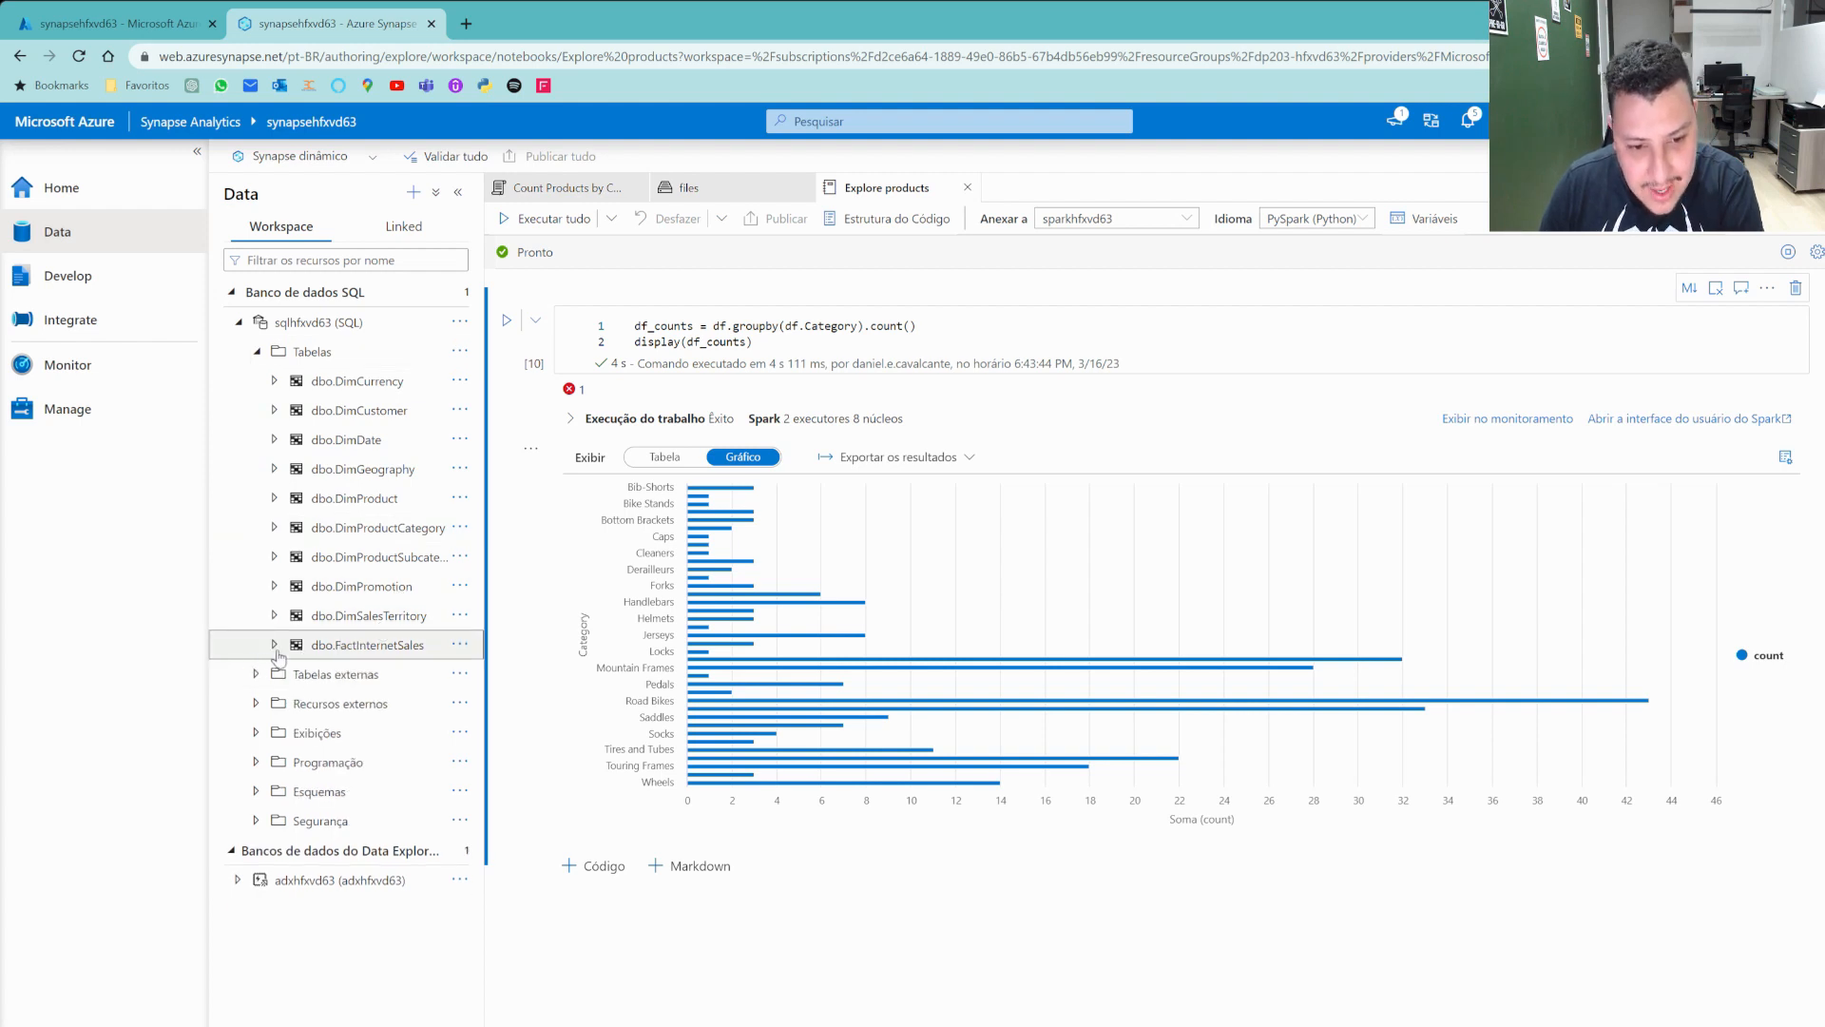
{"action": "left_click", "coordinate": [299, 675]}
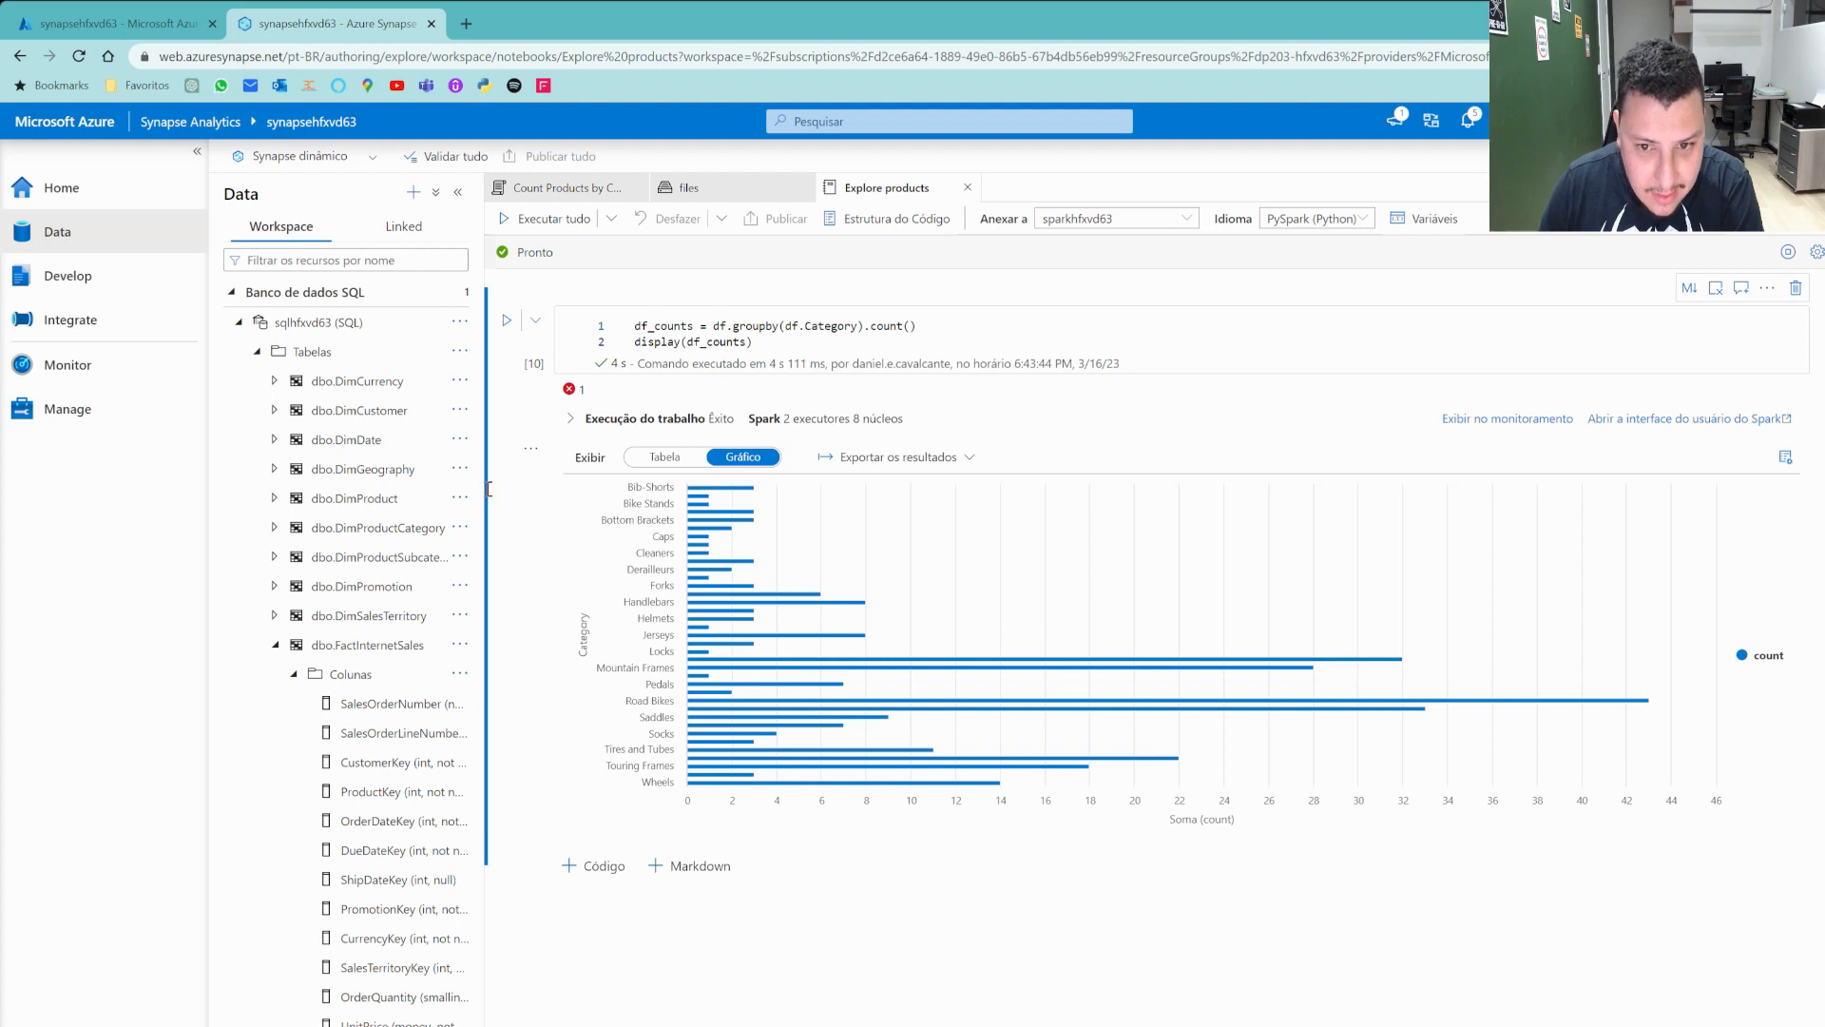
{"action": "left_click", "coordinate": [325, 735]}
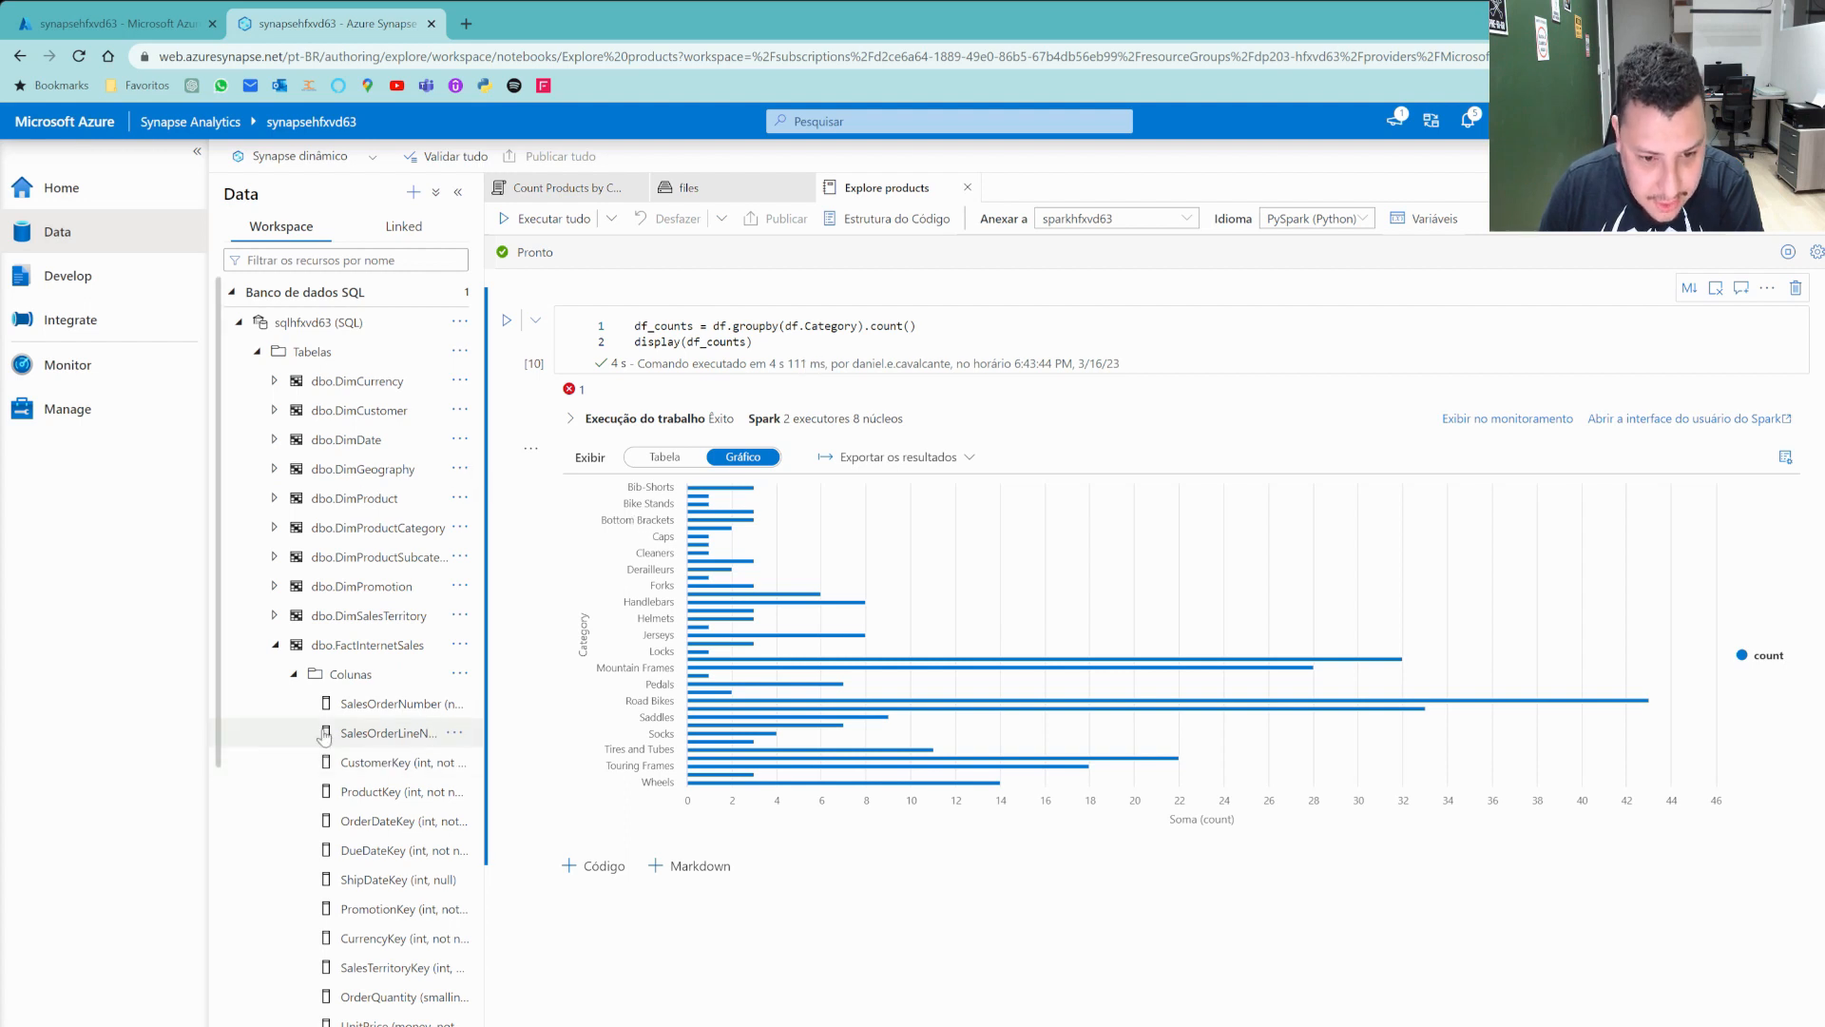
Create and run a new SQL script that selects the first 100 rows of dbo.FactInternetSales.
{"action": "left_click", "coordinate": [359, 646]}
{"action": "right_click", "coordinate": [360, 654]}
{"action": "mouse_move", "coordinate": [501, 673]}
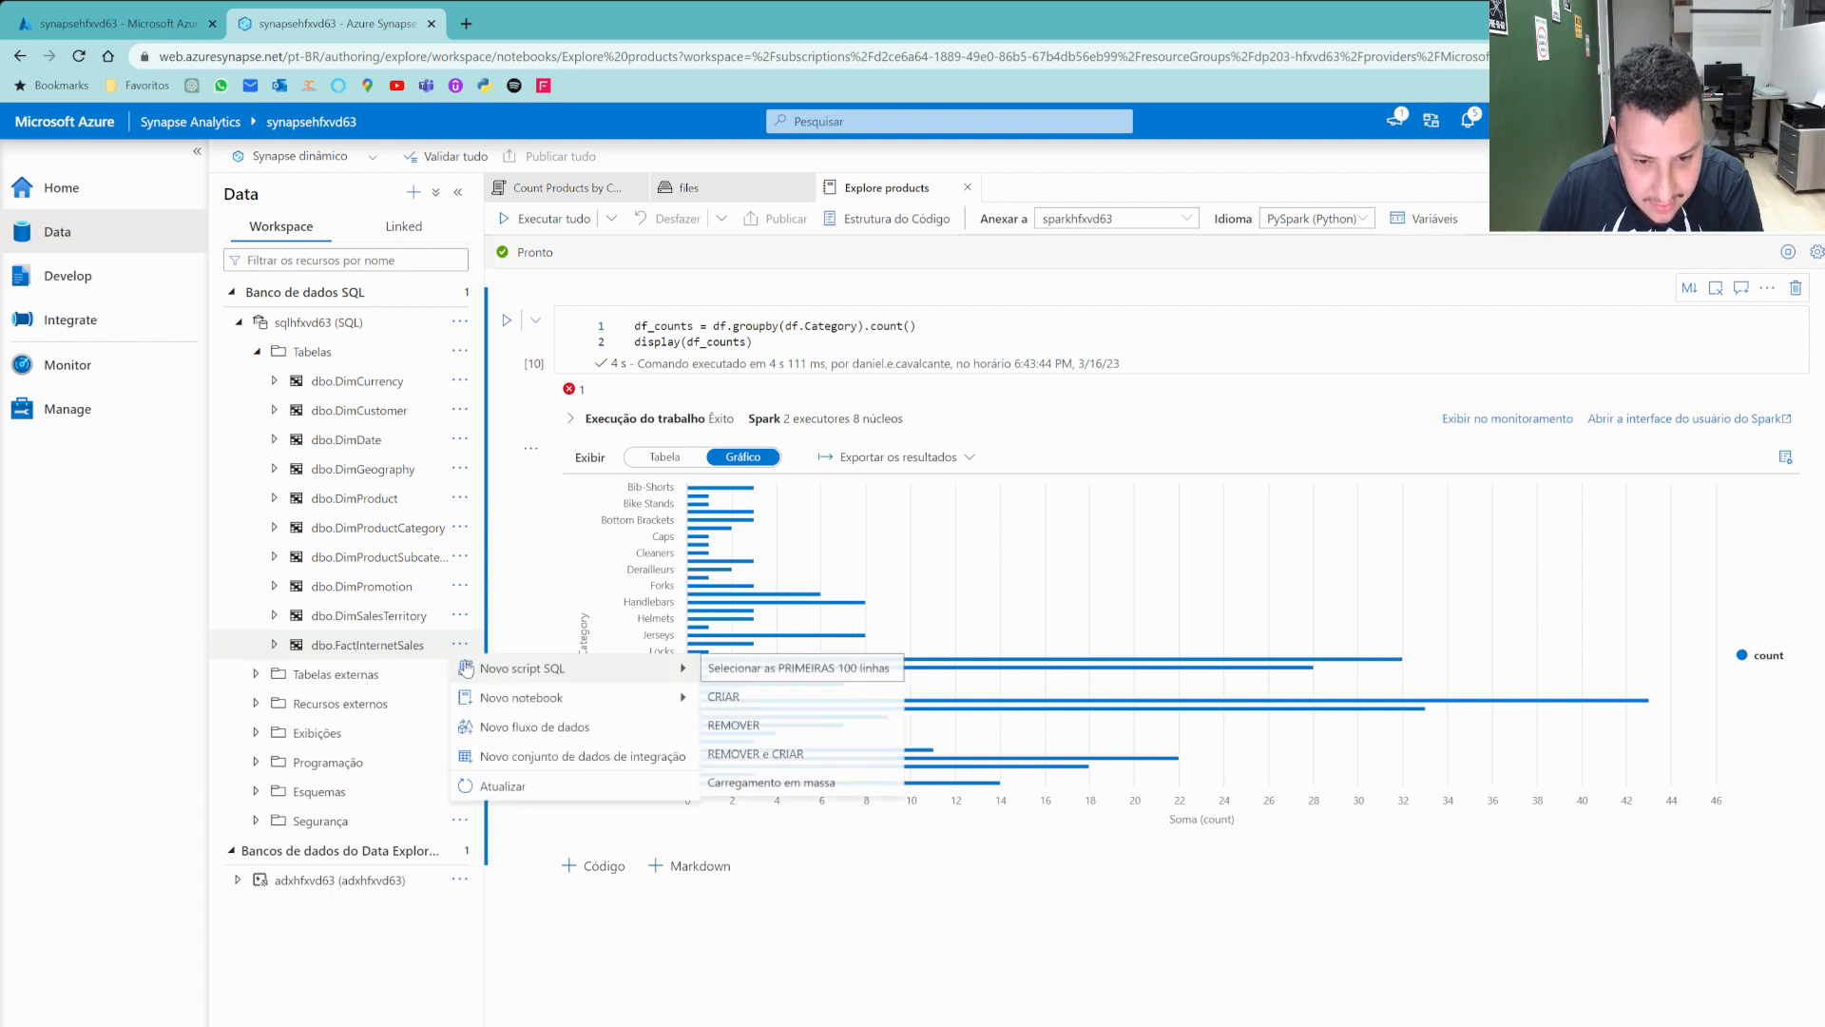
{"action": "left_click", "coordinate": [799, 675]}
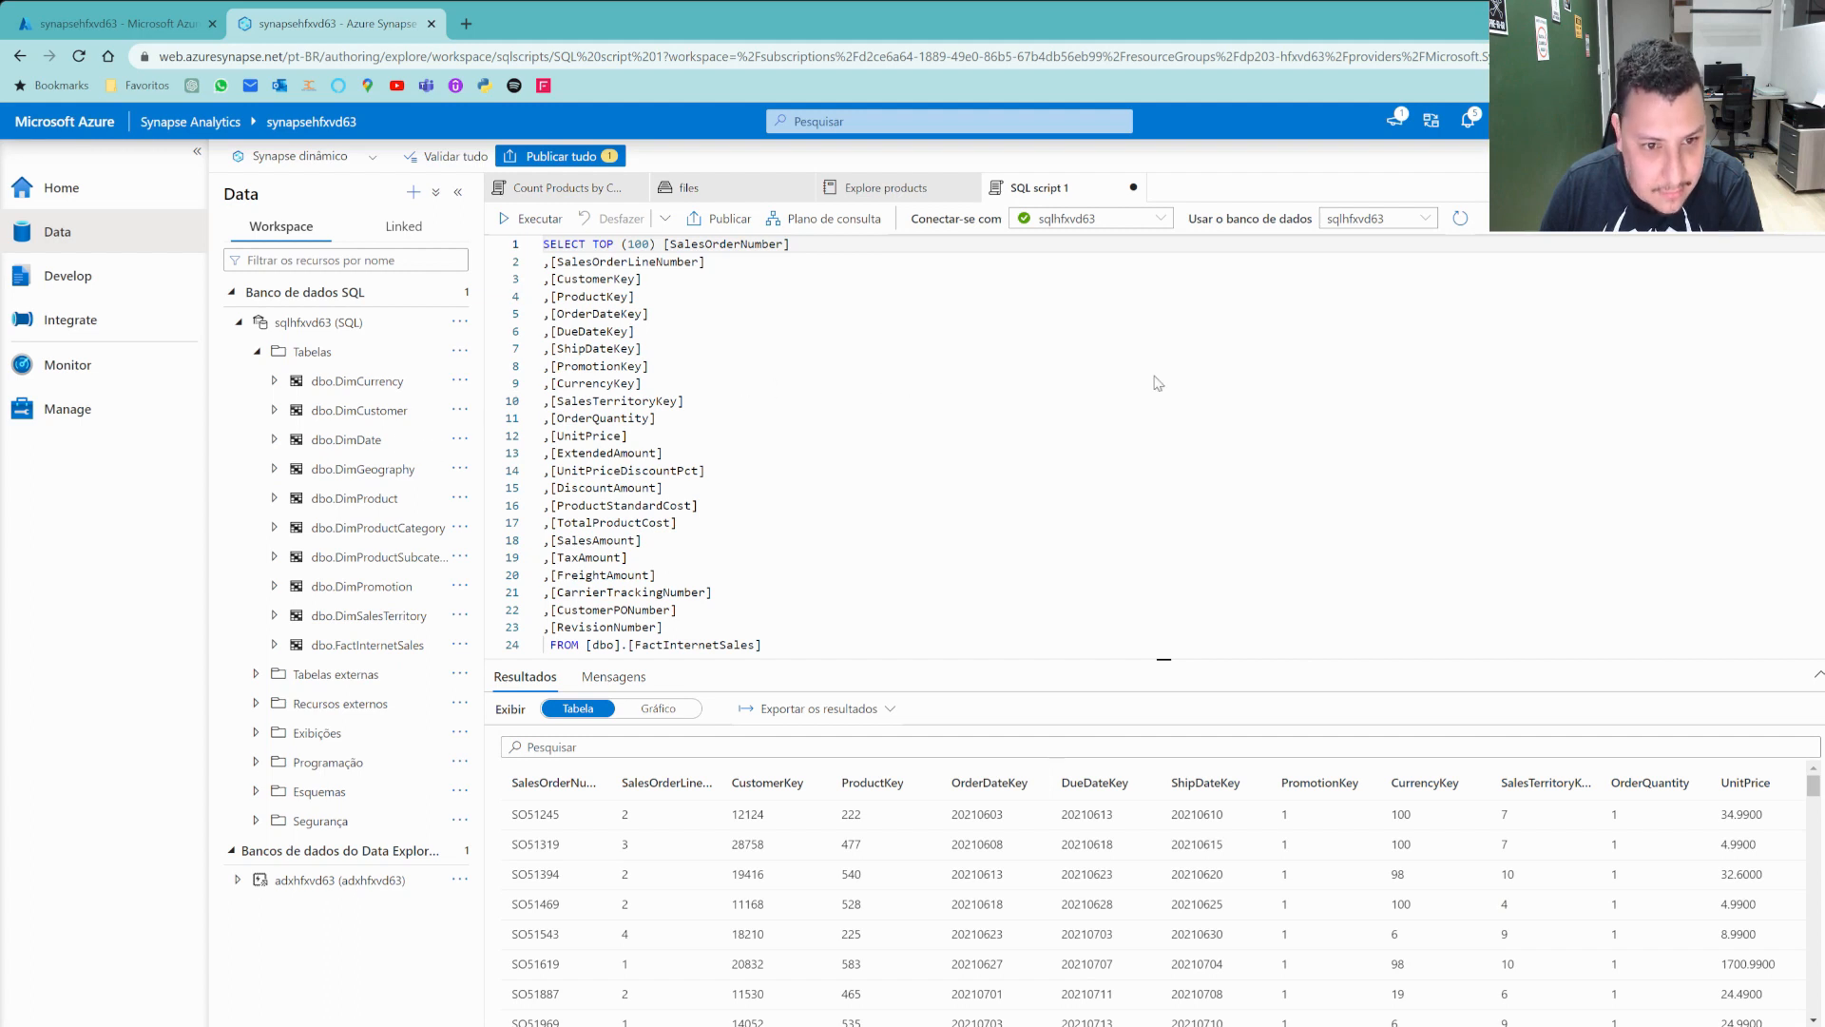
Keep the unsaved FactInternetSales script open and display its properties.
{"action": "left_click", "coordinate": [875, 419]}
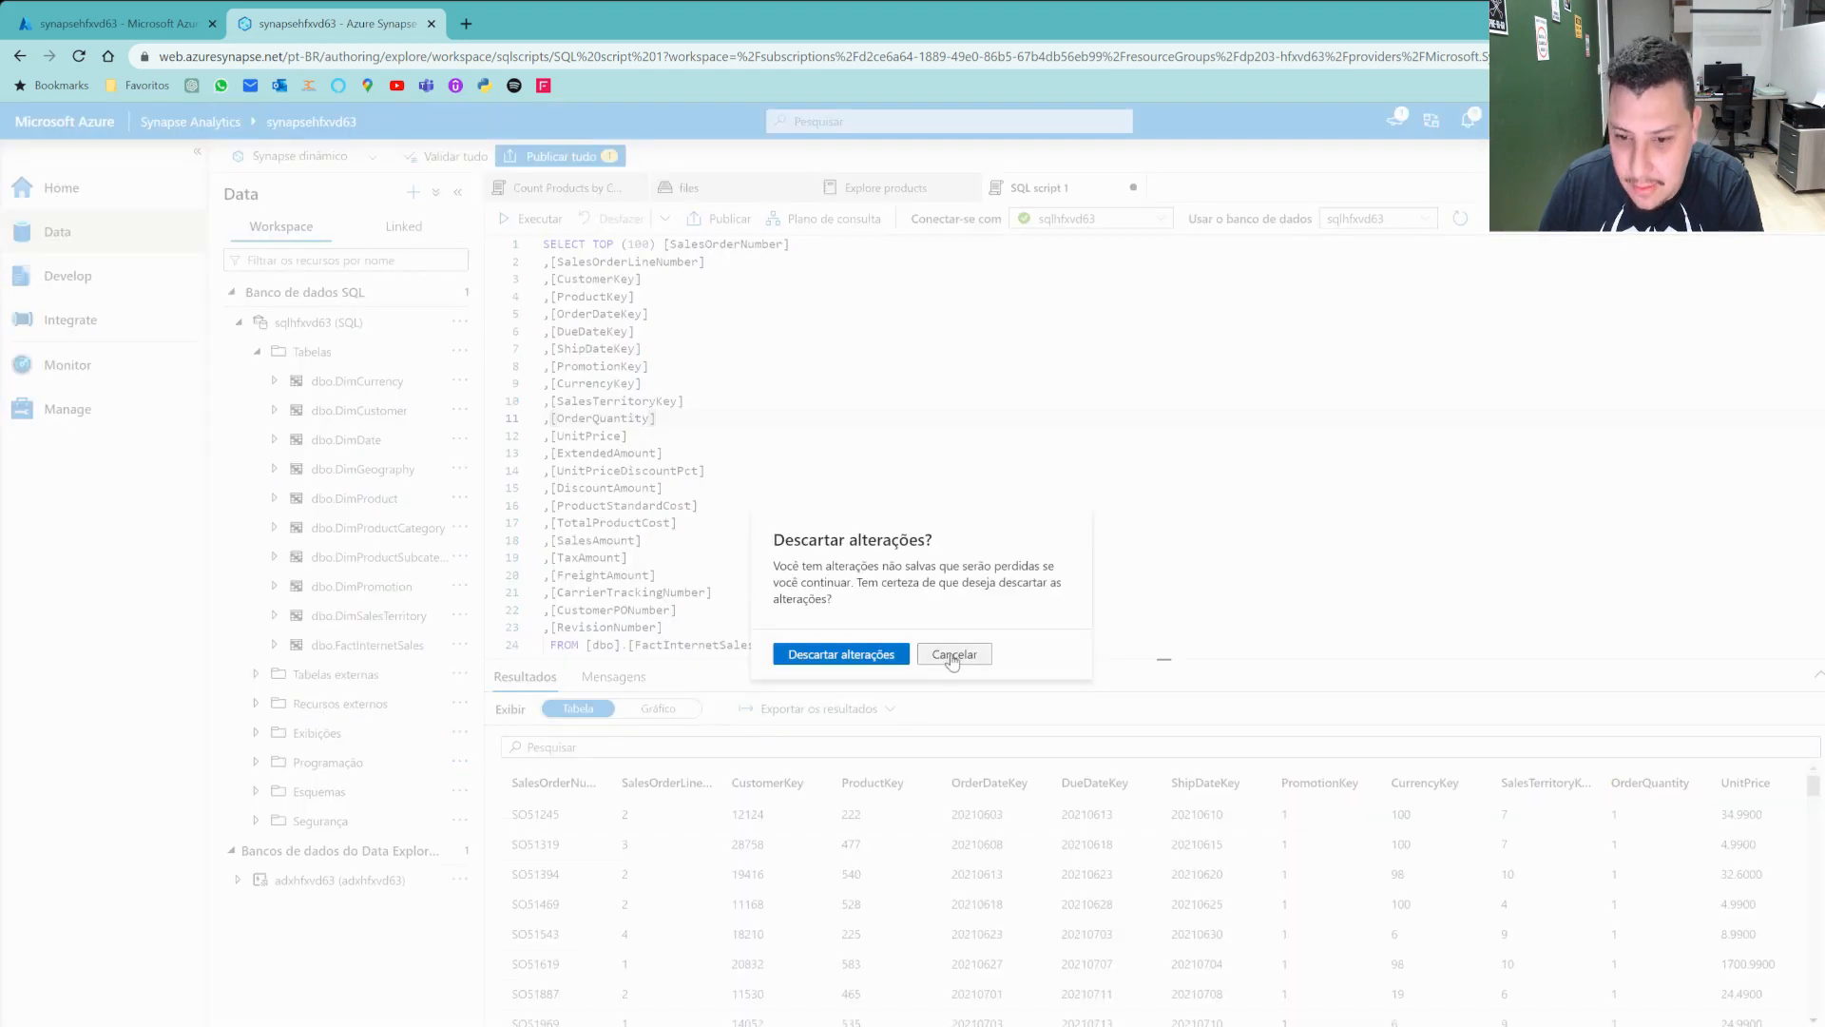
{"action": "left_click", "coordinate": [954, 658]}
{"action": "left_click", "coordinate": [1786, 221]}
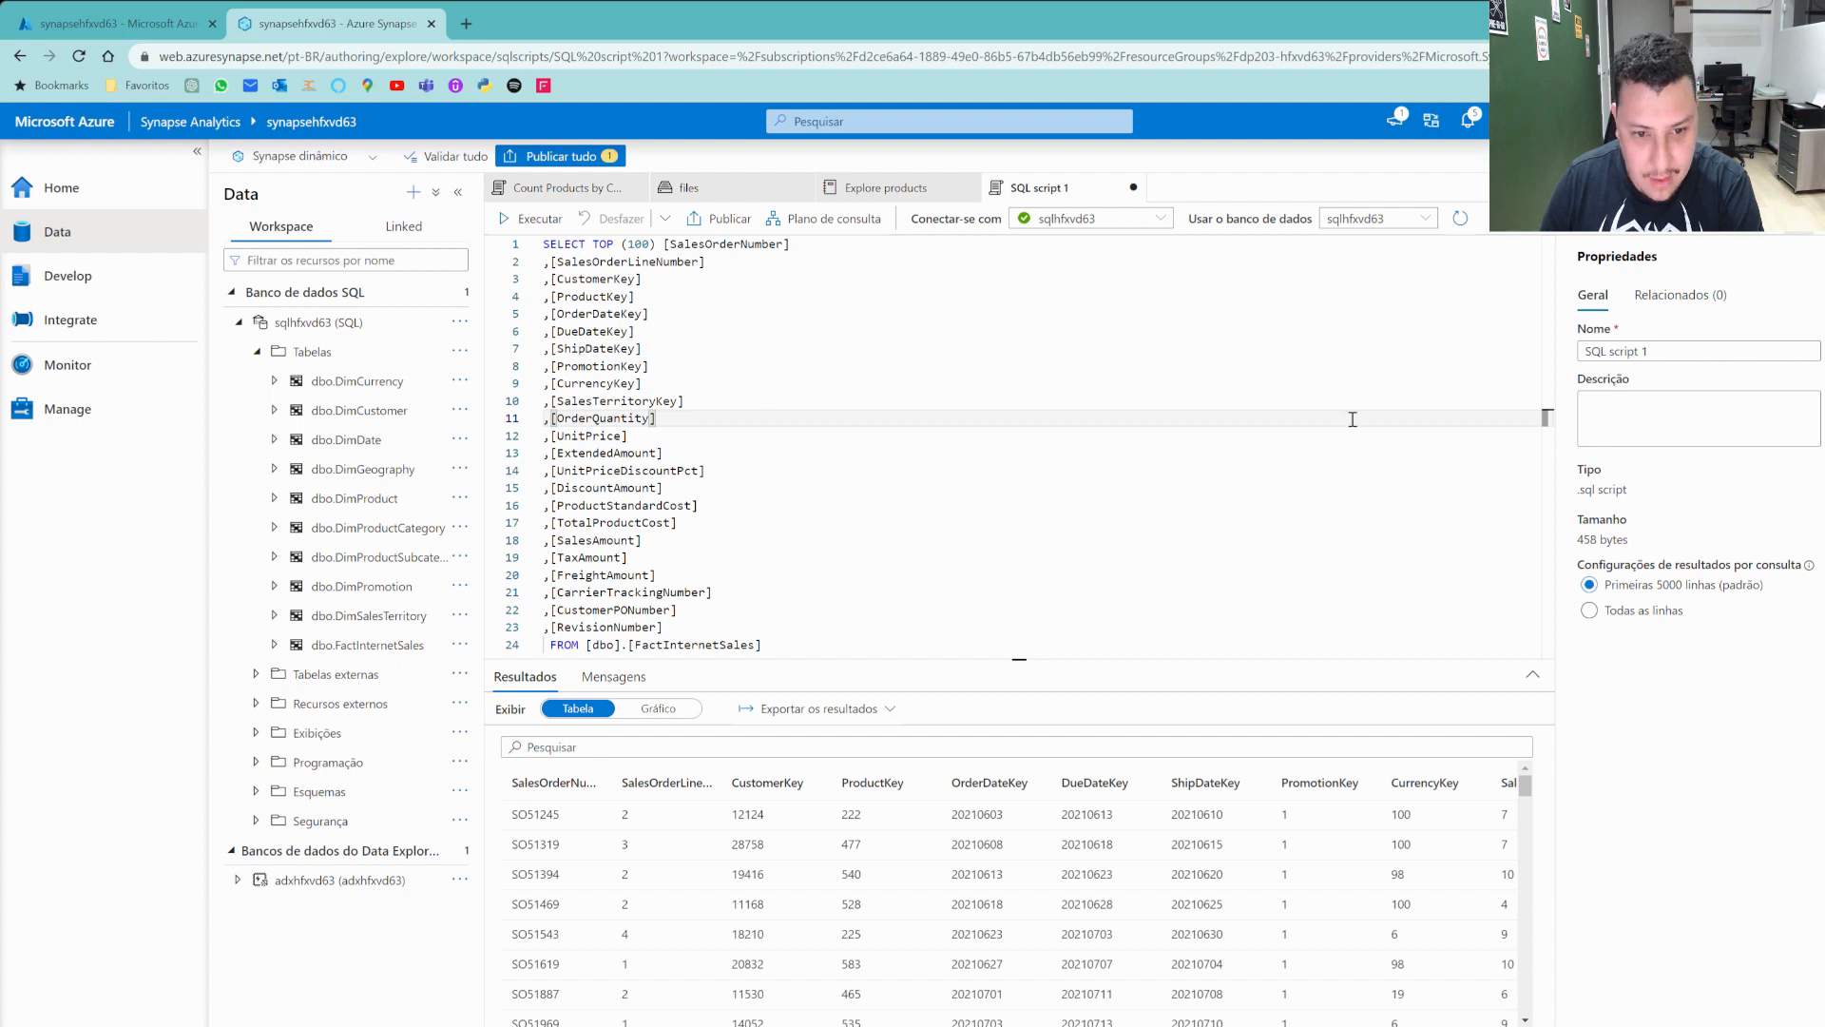
Replace the query with one summing OrderQuantity as UnitsSold by year, month and product, joining DimDate and DimProduct, ordered by MonthNumberOfYear, and run it.
{"action": "left_click", "coordinate": [917, 469]}
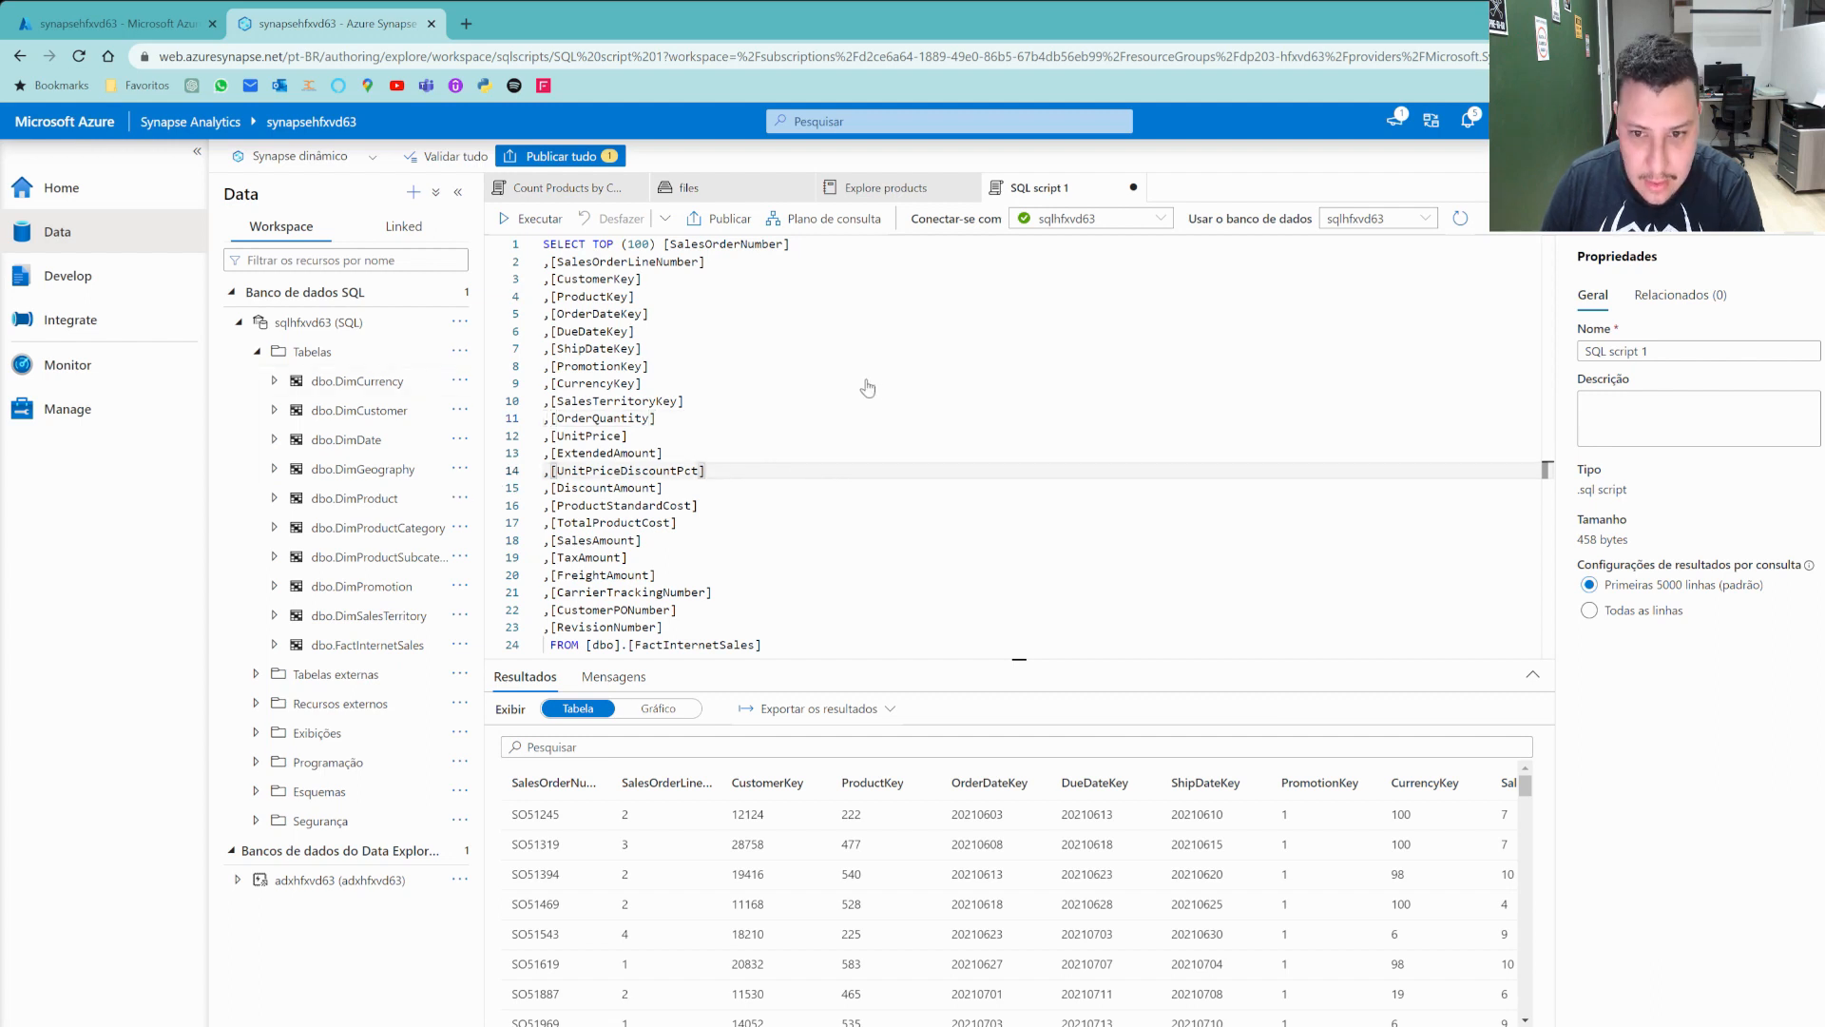
{"action": "left_click", "coordinate": [1465, 505]}
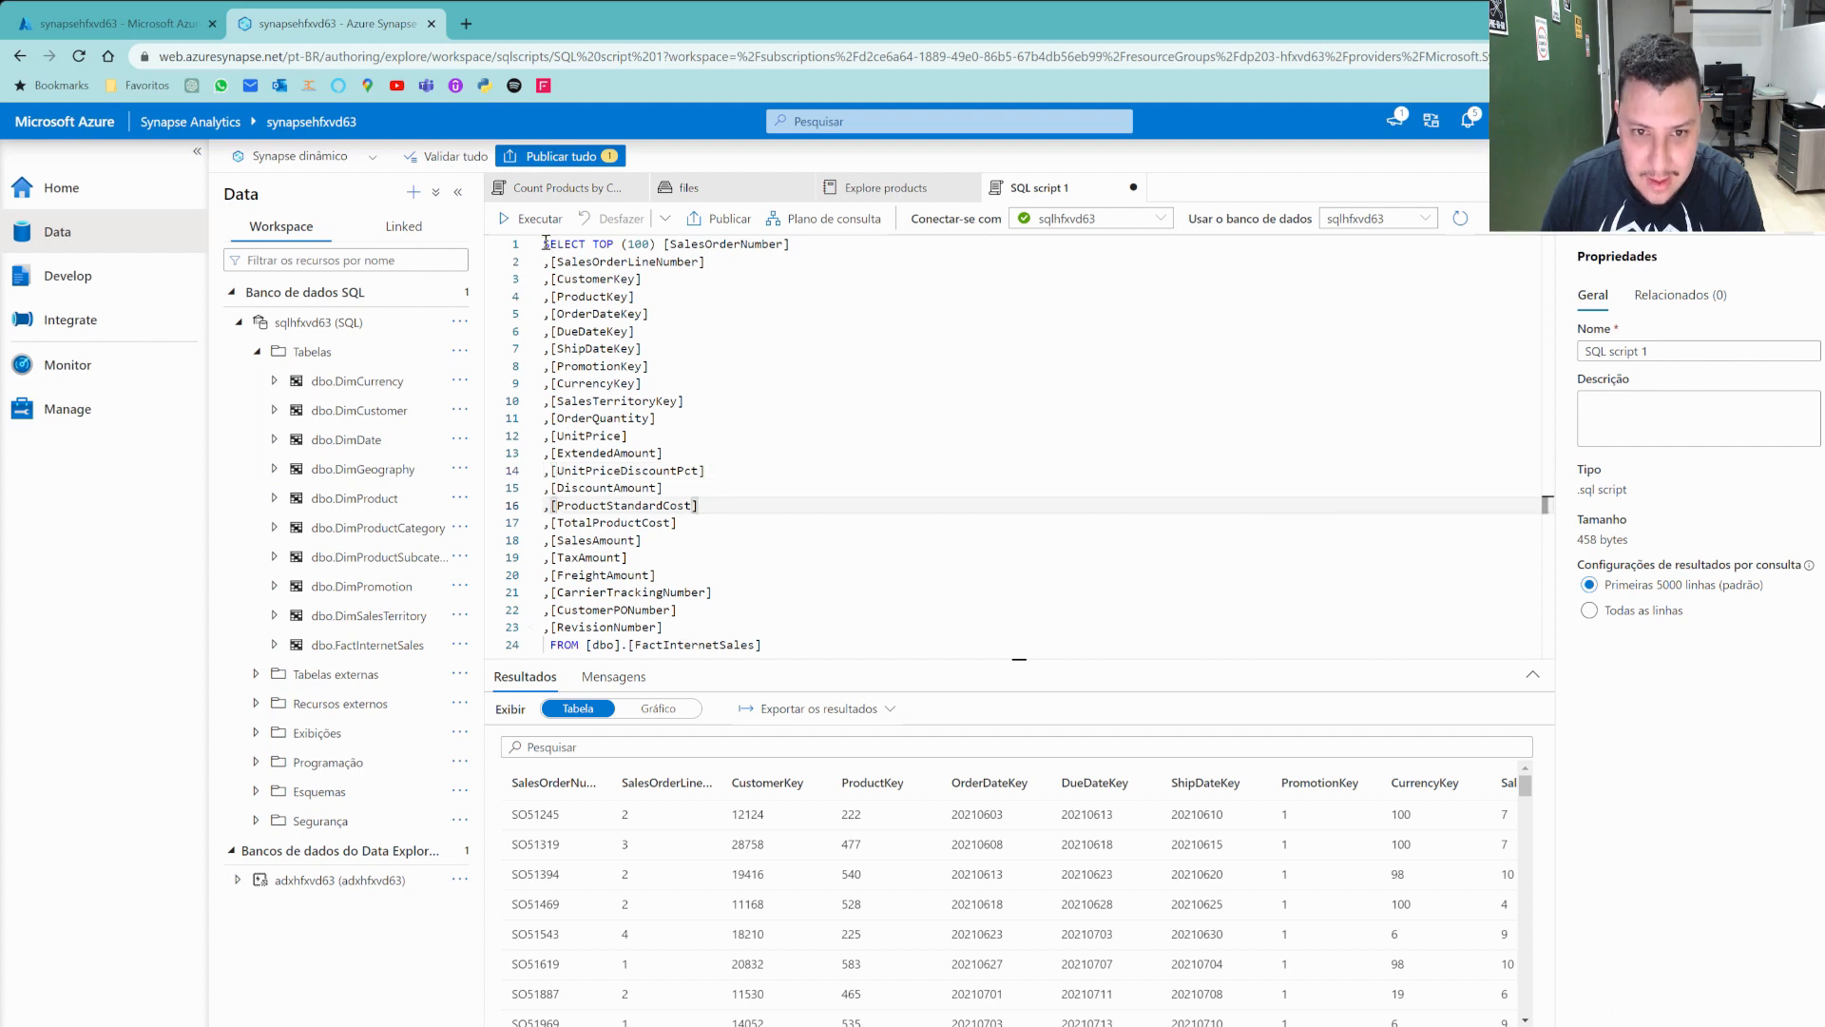
{"action": "left_click_drag", "start_coordinate": [541, 244], "coordinate": [765, 646]}
{"action": "key", "text": "BackSpace"}
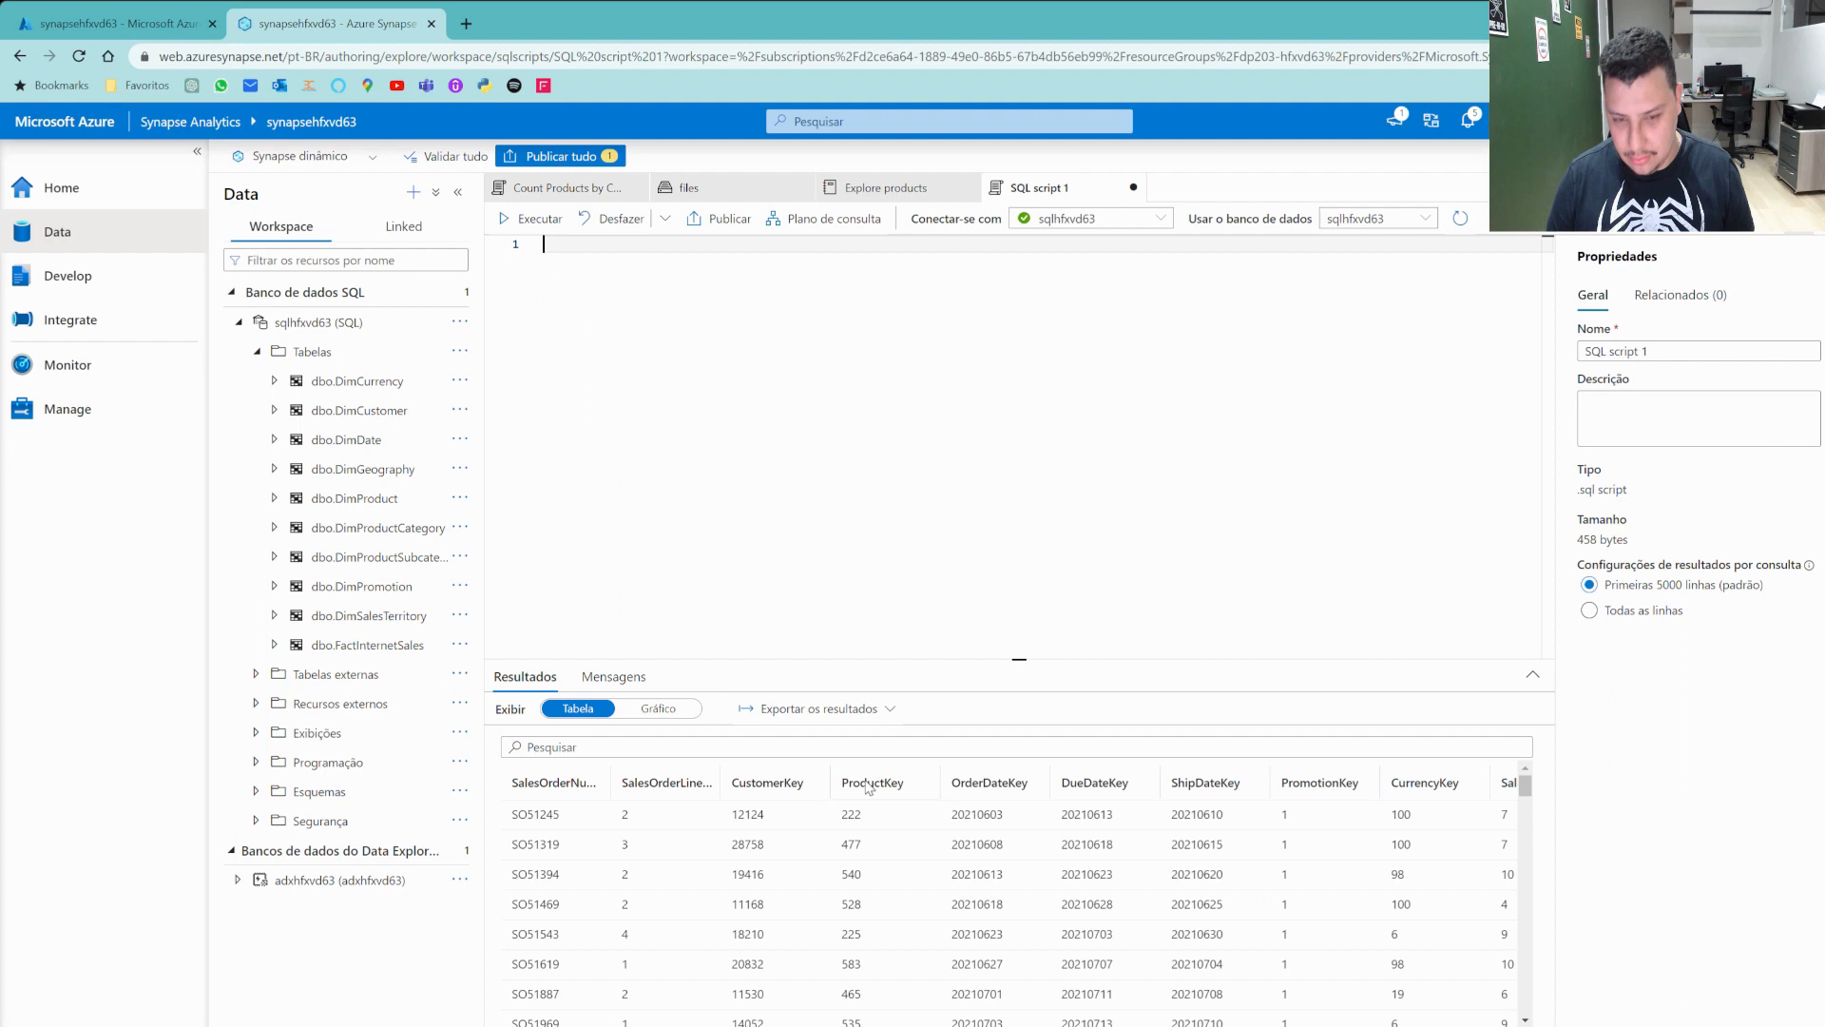
{"action": "type", "text": "SELECT d.CalendarYear, d.MonthNumberOfYear, d.EnglishMonthName,        p.EnglishProductName AS Product, SUM(o.OrderQuantity) AS UnitsSold FROM dbo.FactInternetSales AS o JOIN dbo.DimDate AS d ON o.OrderDateKey = d.DateKey JOIN dbo.DimProduct AS p ON o.ProductKey = p.ProductKey GROUP BY d.CalendarYear, d.MonthNumberOfYear, d.EnglishMonthName, p.EnglishProductName ORDER BY d.MonthNumberOfYear"}
{"action": "left_click", "coordinate": [528, 217]}
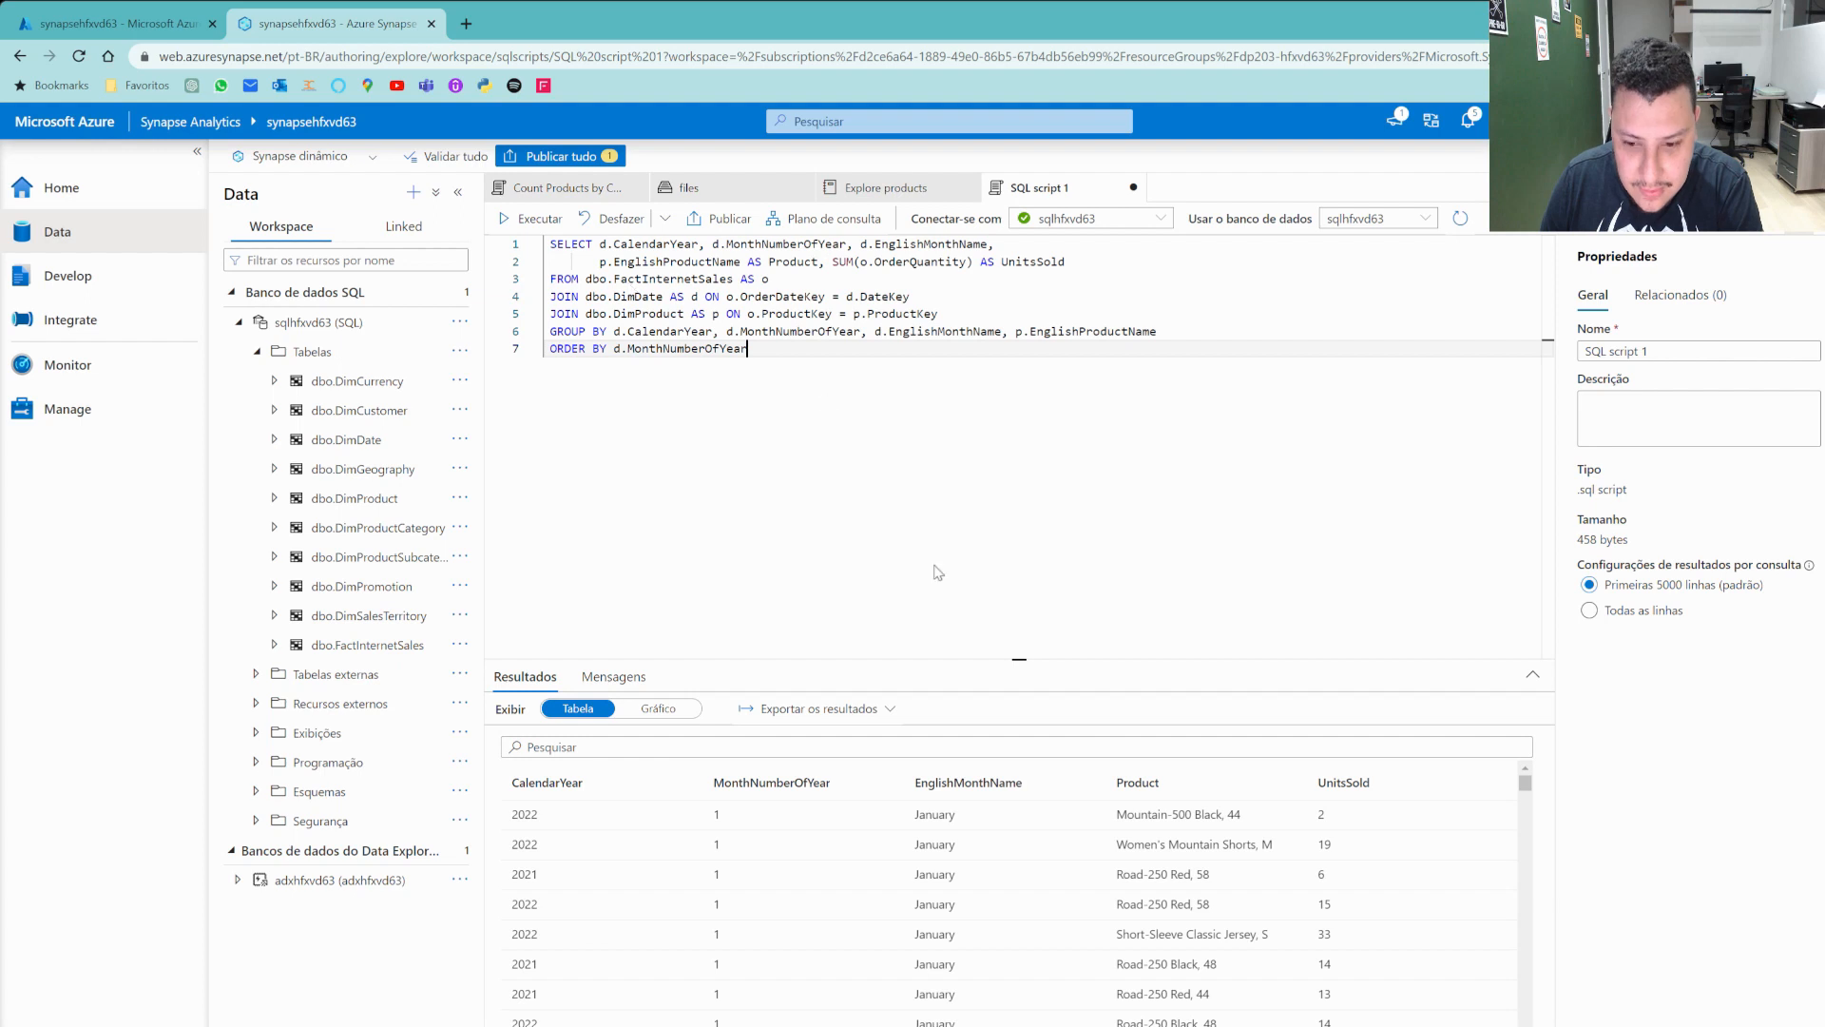
{"action": "scroll", "coordinate": [989, 836], "scroll_direction": "down", "scroll_amount": 2}
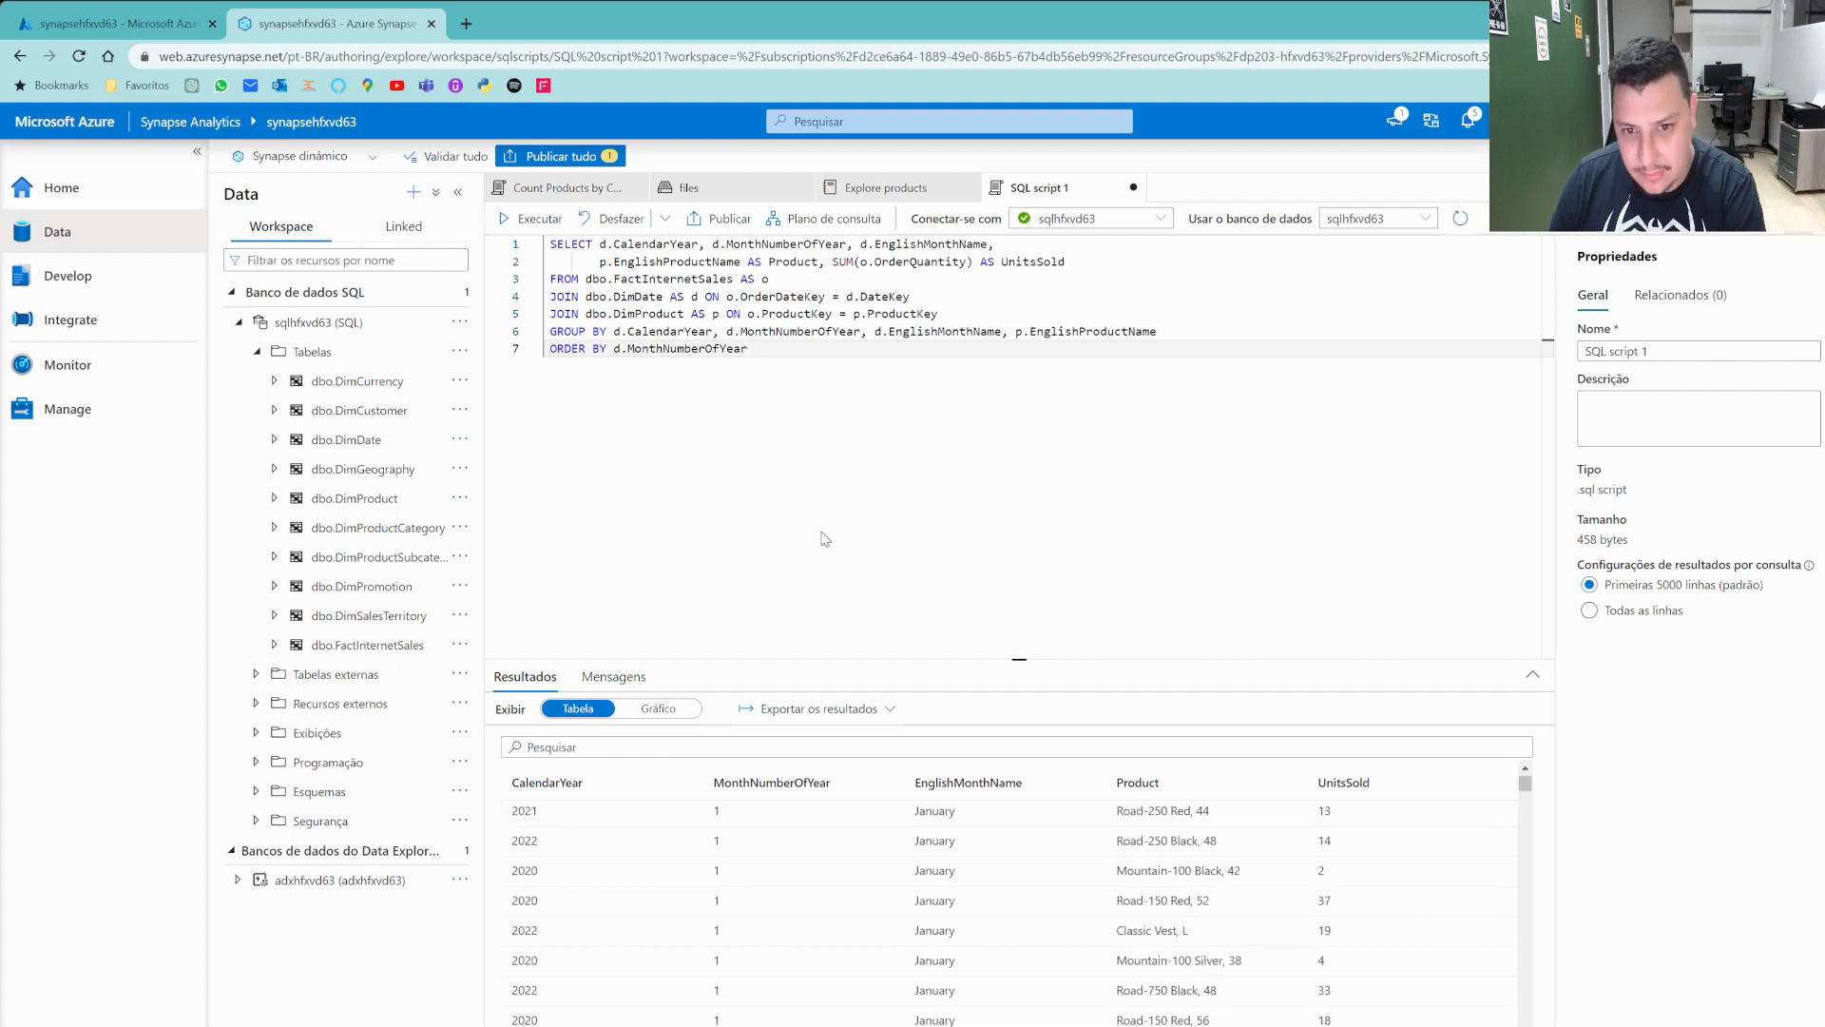
{"action": "scroll", "coordinate": [941, 871], "scroll_direction": "up", "scroll_amount": 2}
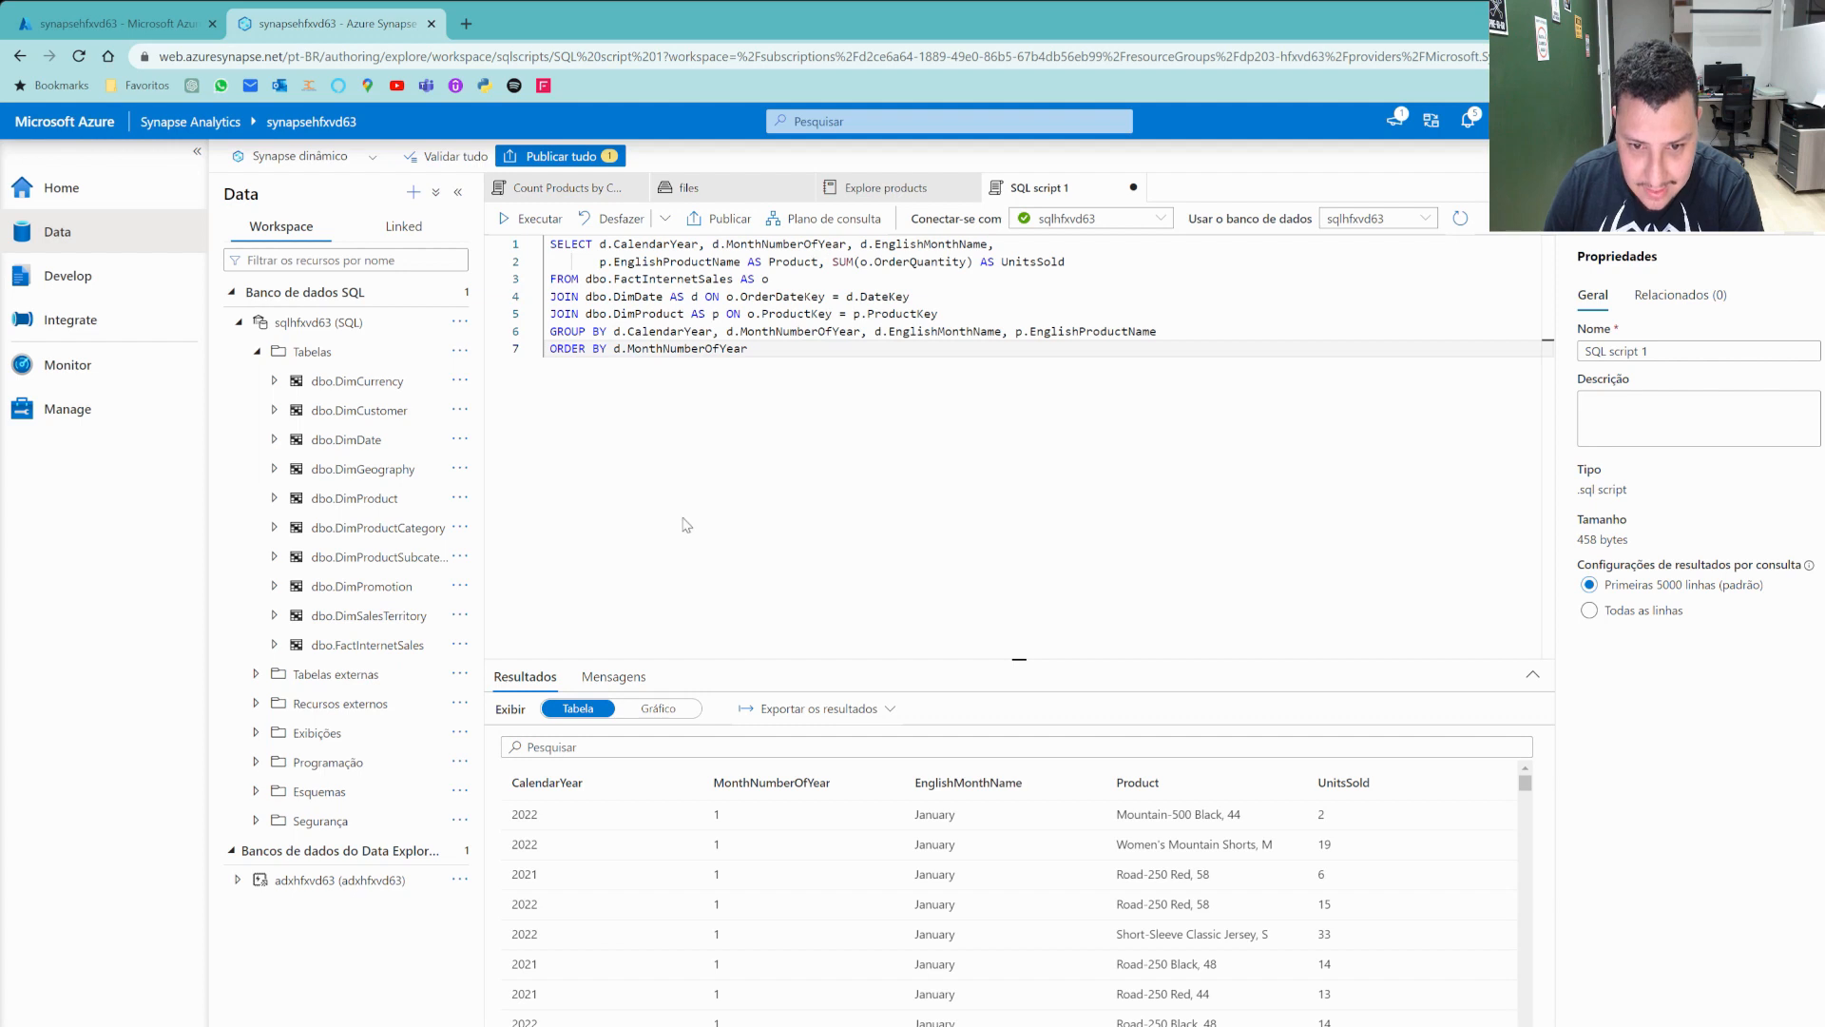
Name the SQL script "Aggregate product sales", give it the same description and publish it.
{"action": "left_click_drag", "start_coordinate": [1697, 350], "coordinate": [1502, 368]}
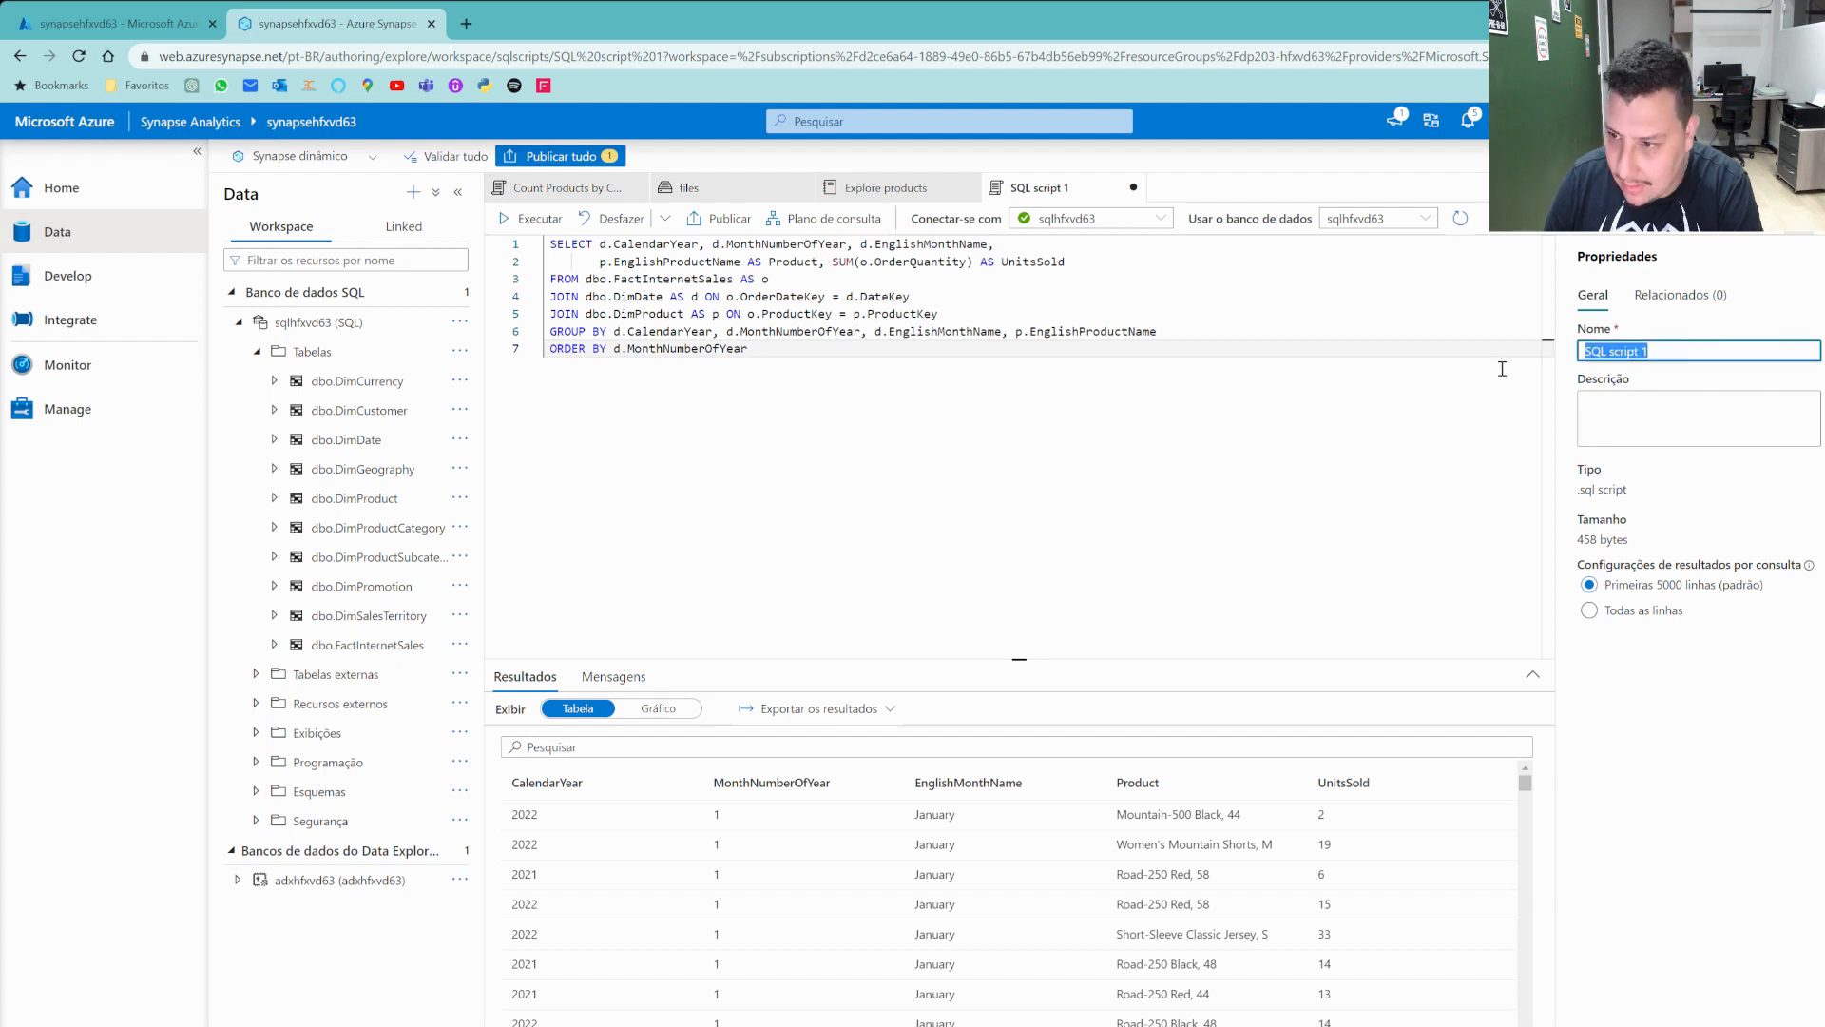
{"action": "type", "text": "Aggregate product sales"}
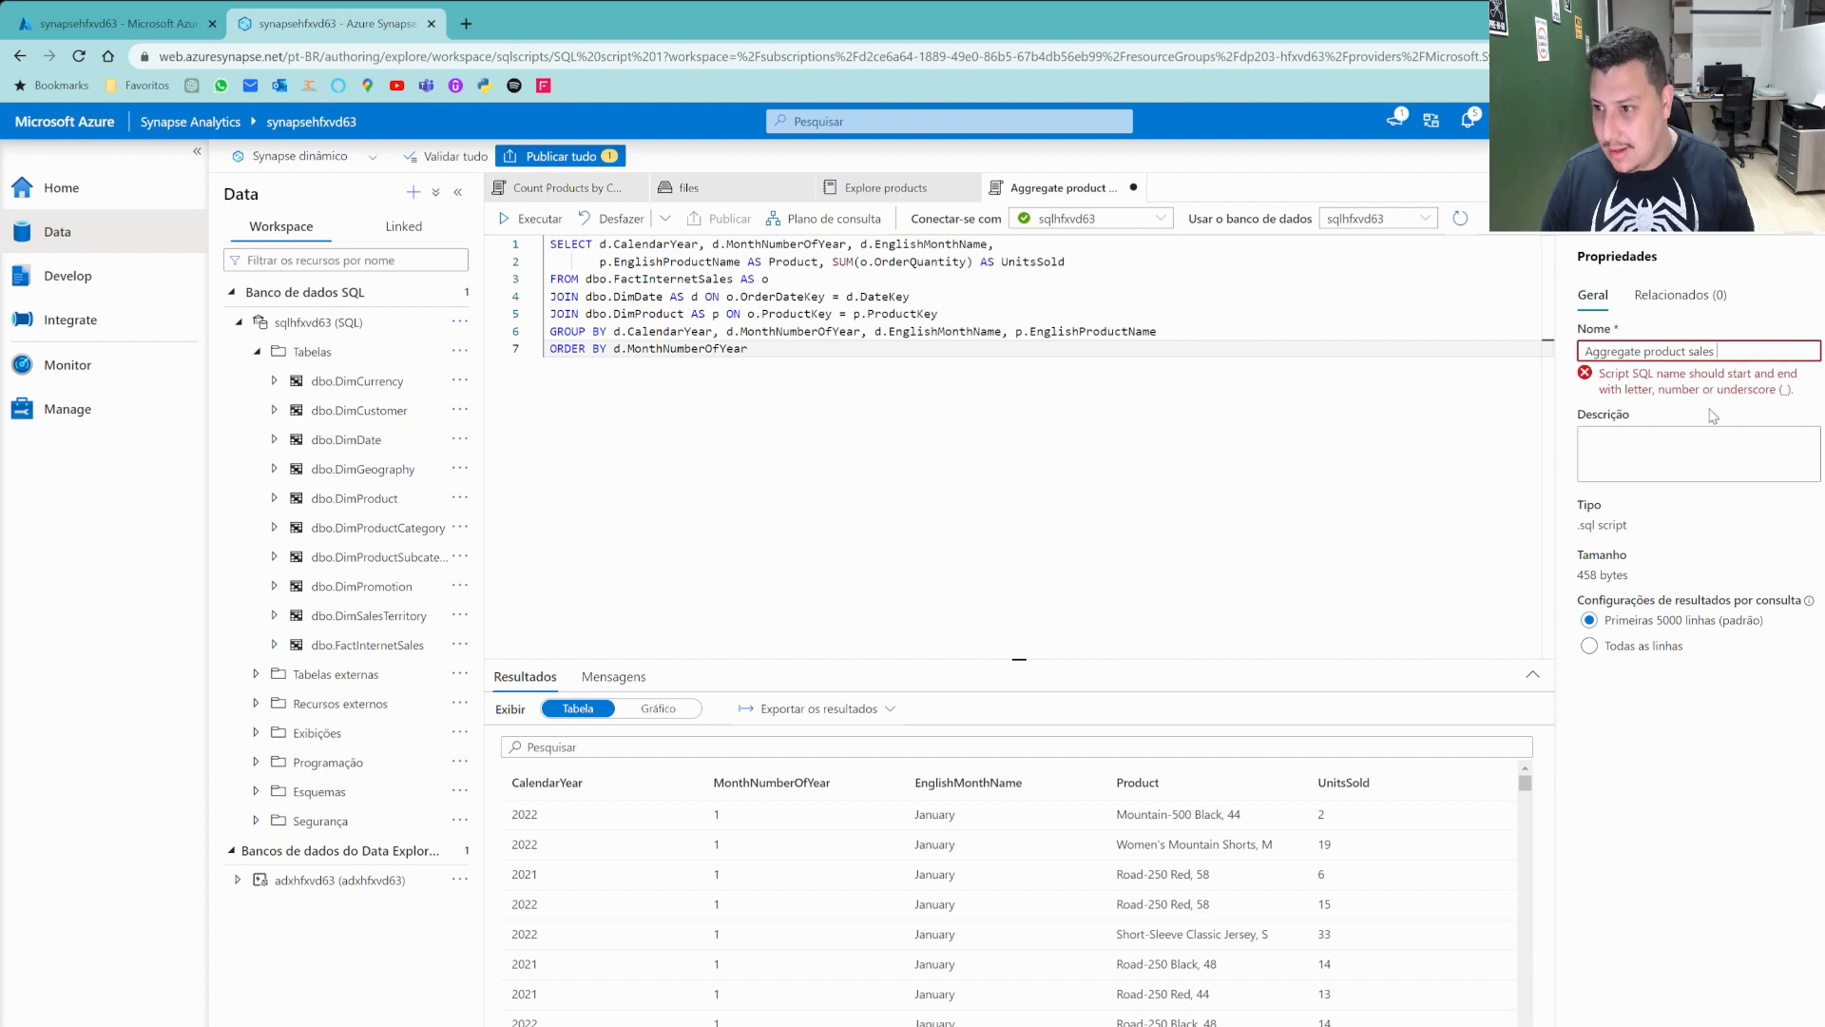
{"action": "key", "text": "BackSpace"}
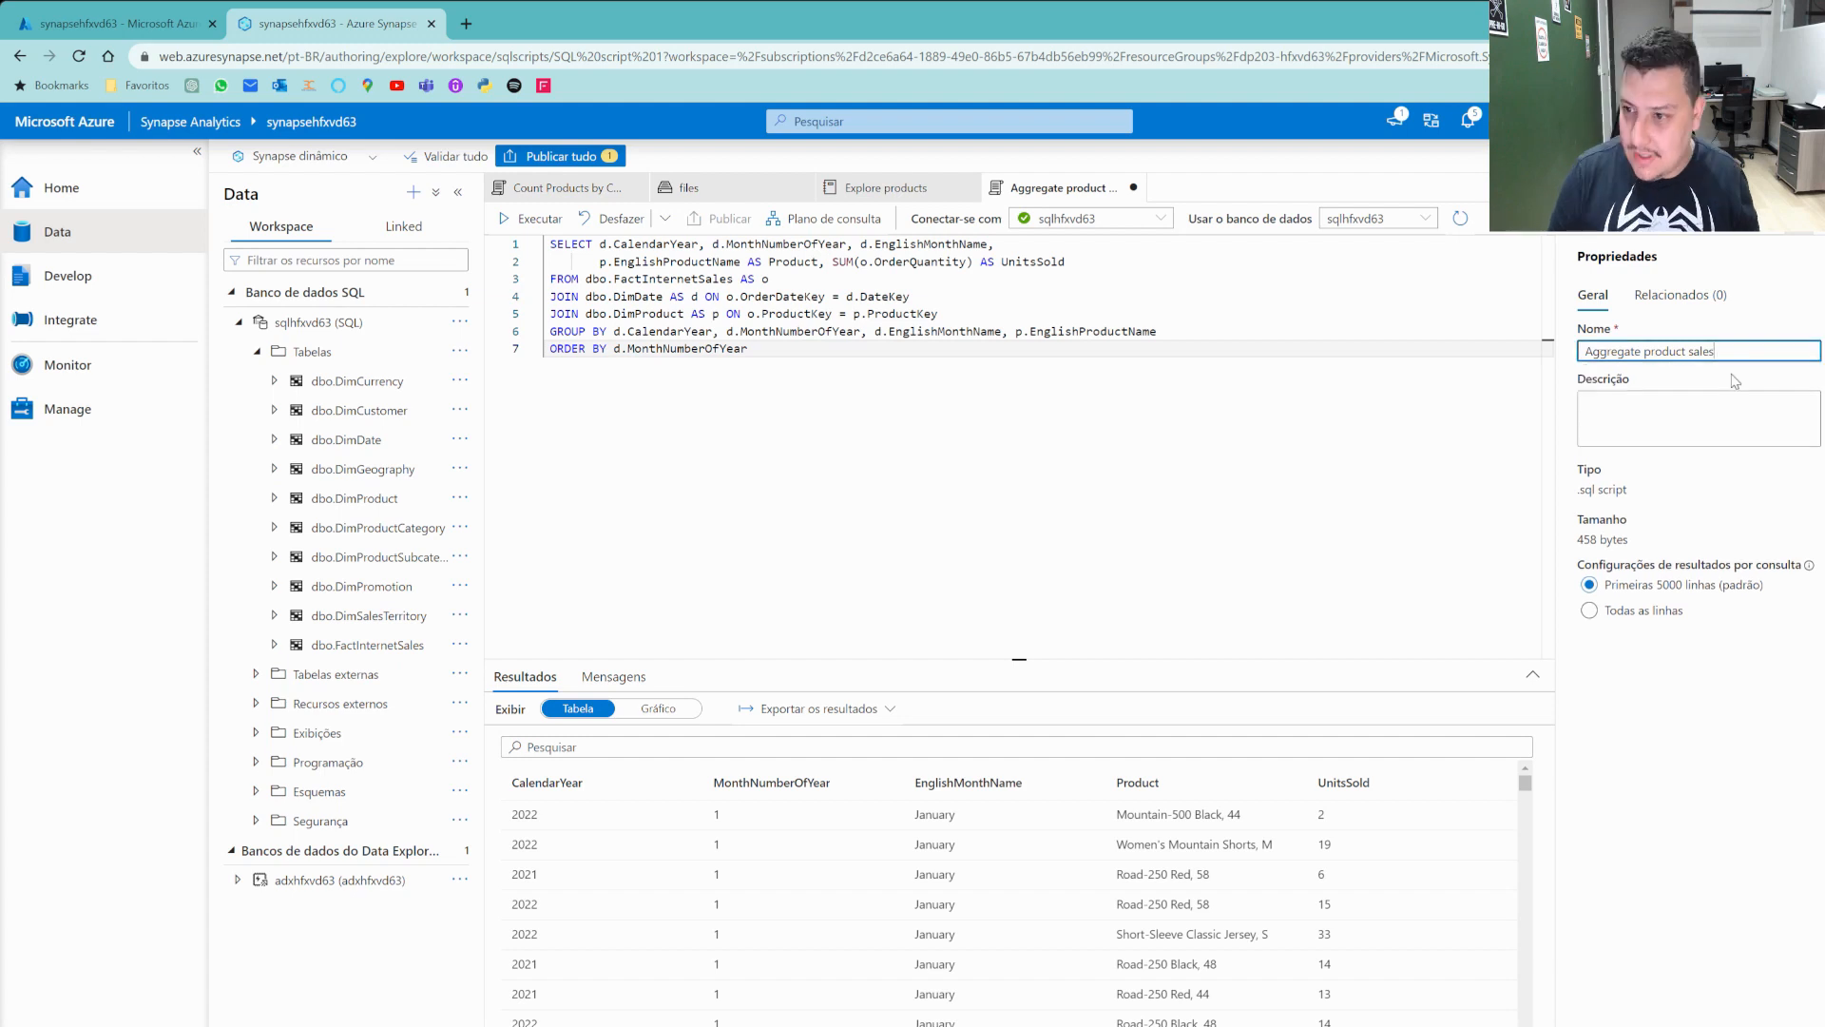
{"action": "left_click", "coordinate": [1669, 410]}
{"action": "type", "text": "Aggregate product sales"}
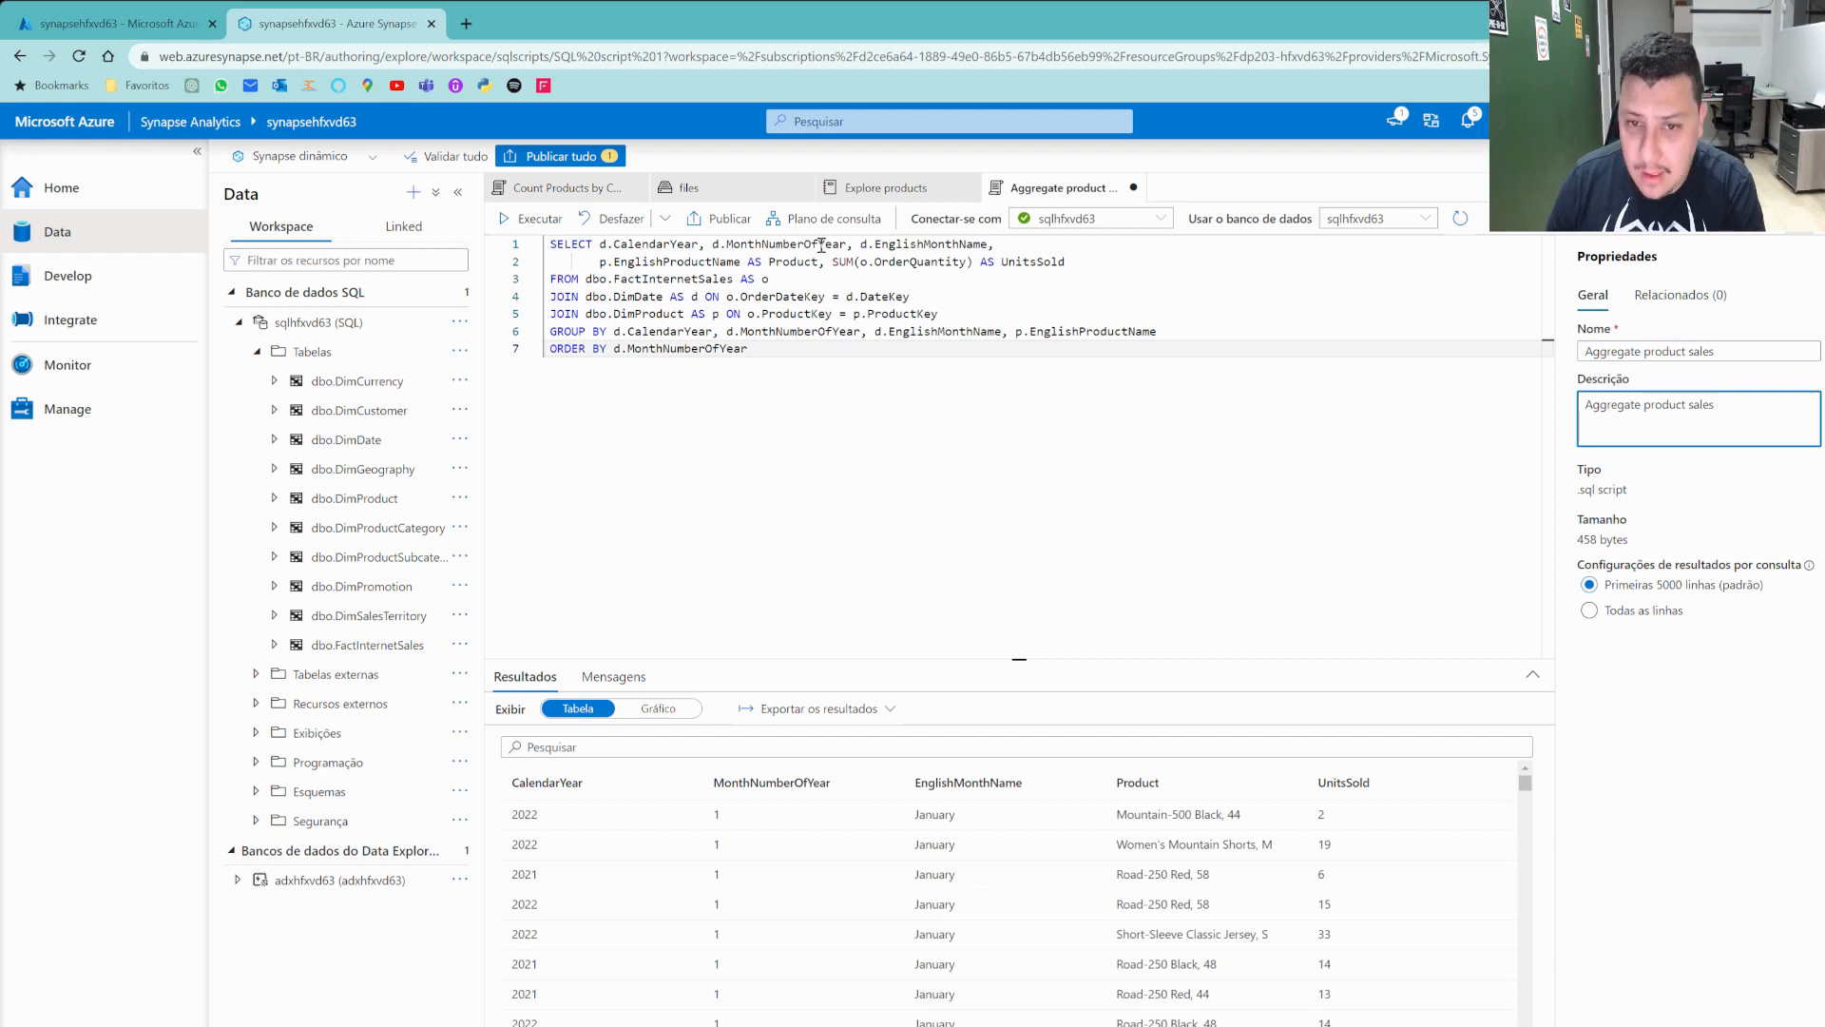
{"action": "key", "text": "ctrl+s"}
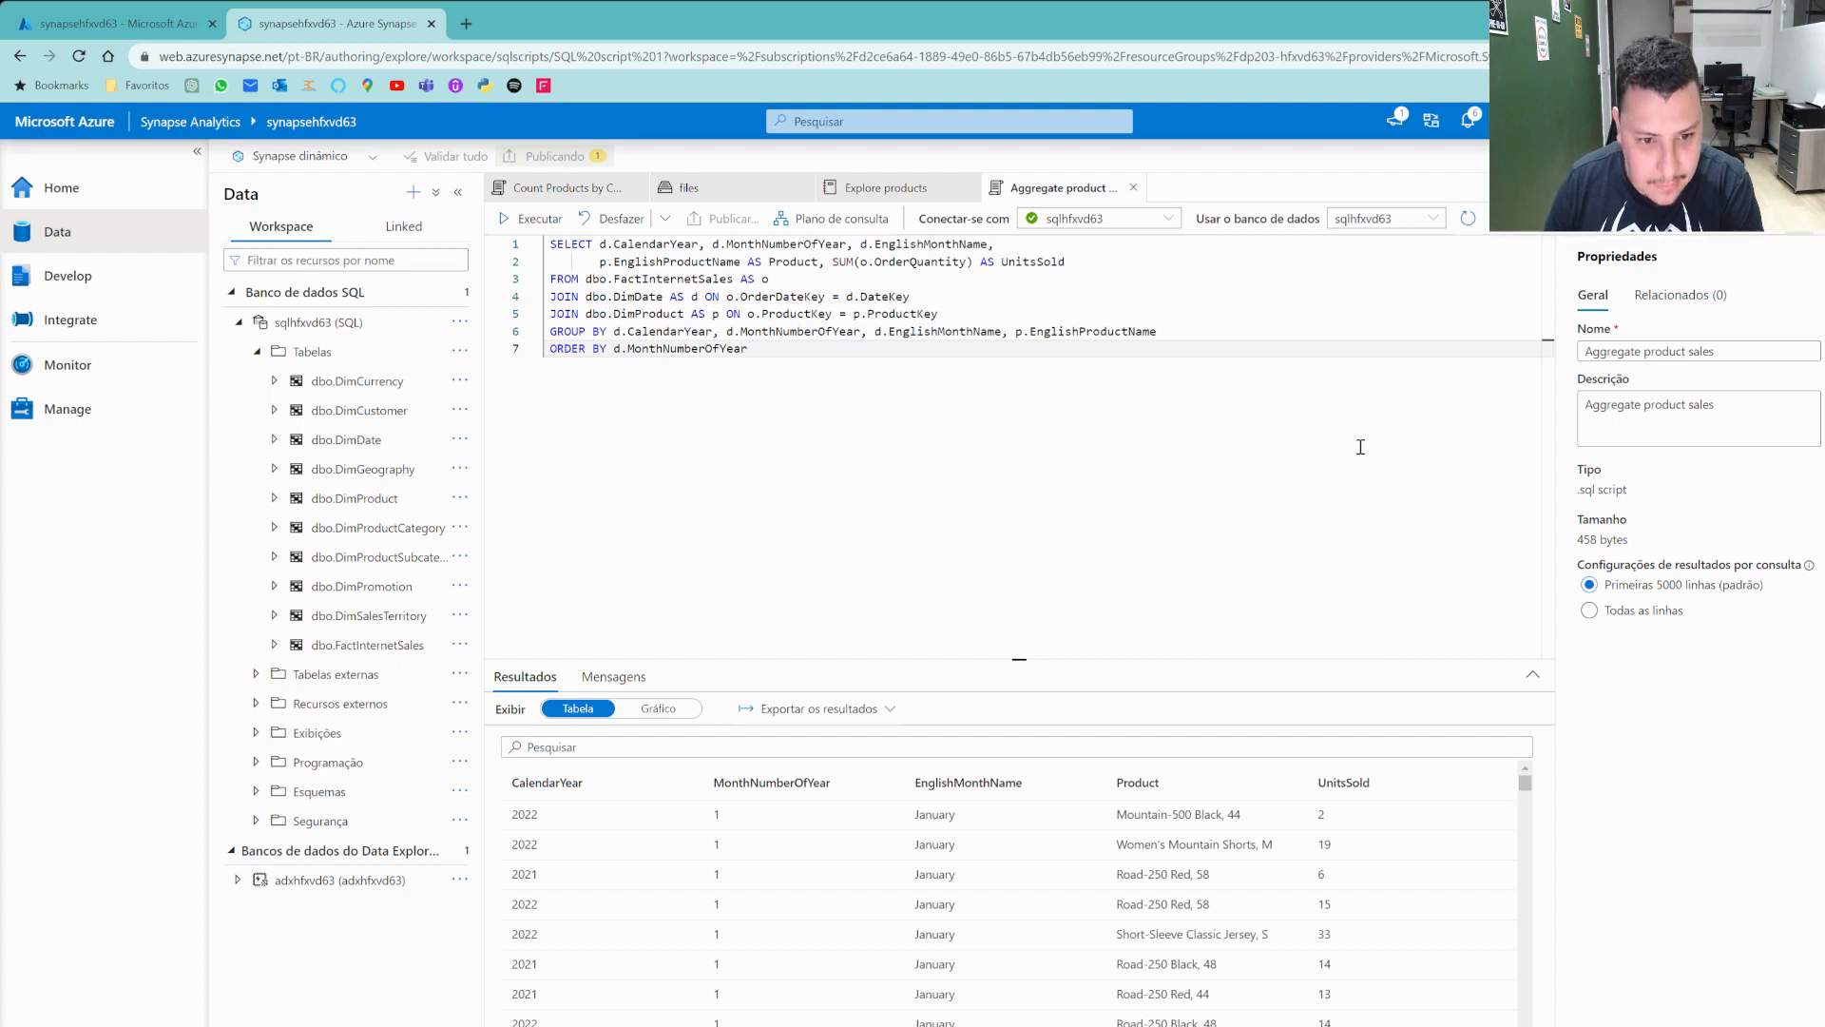
Display the query results as a chart, trying the bar and area types and ending with the column type.
{"action": "left_click", "coordinate": [659, 711]}
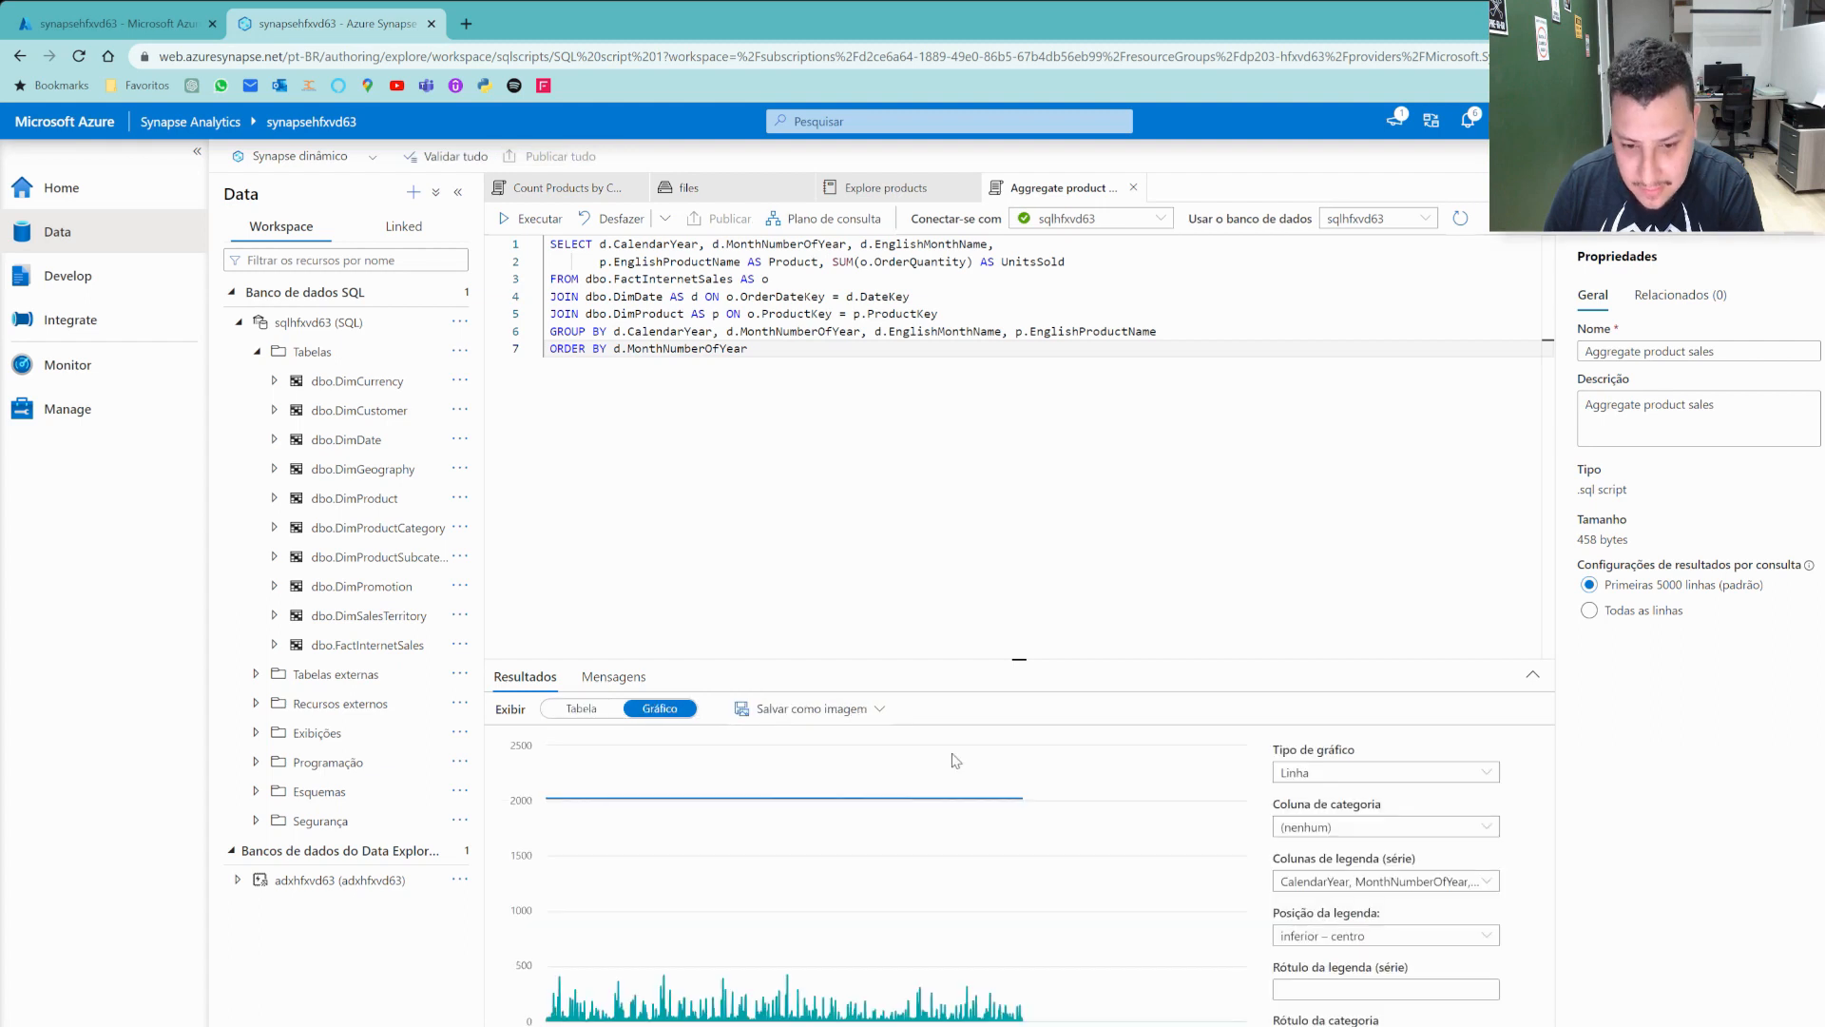
{"action": "left_click", "coordinate": [1403, 774]}
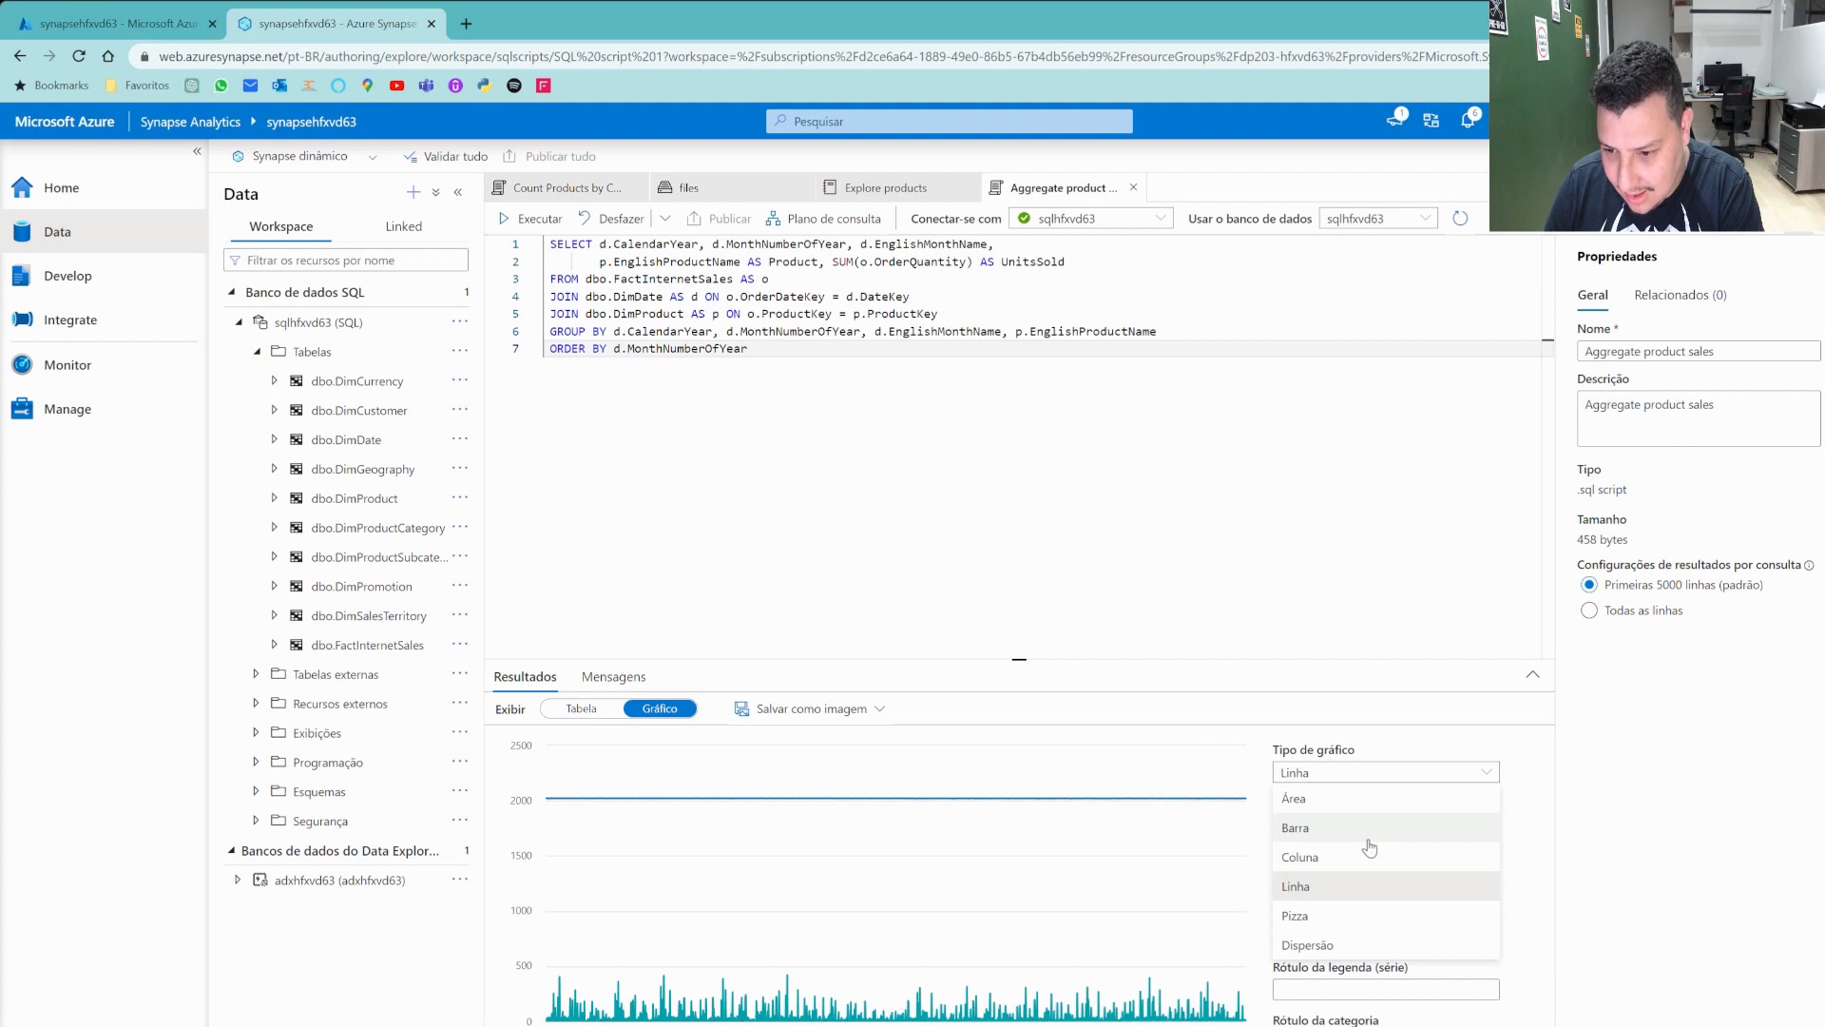
{"action": "left_click", "coordinate": [1368, 844]}
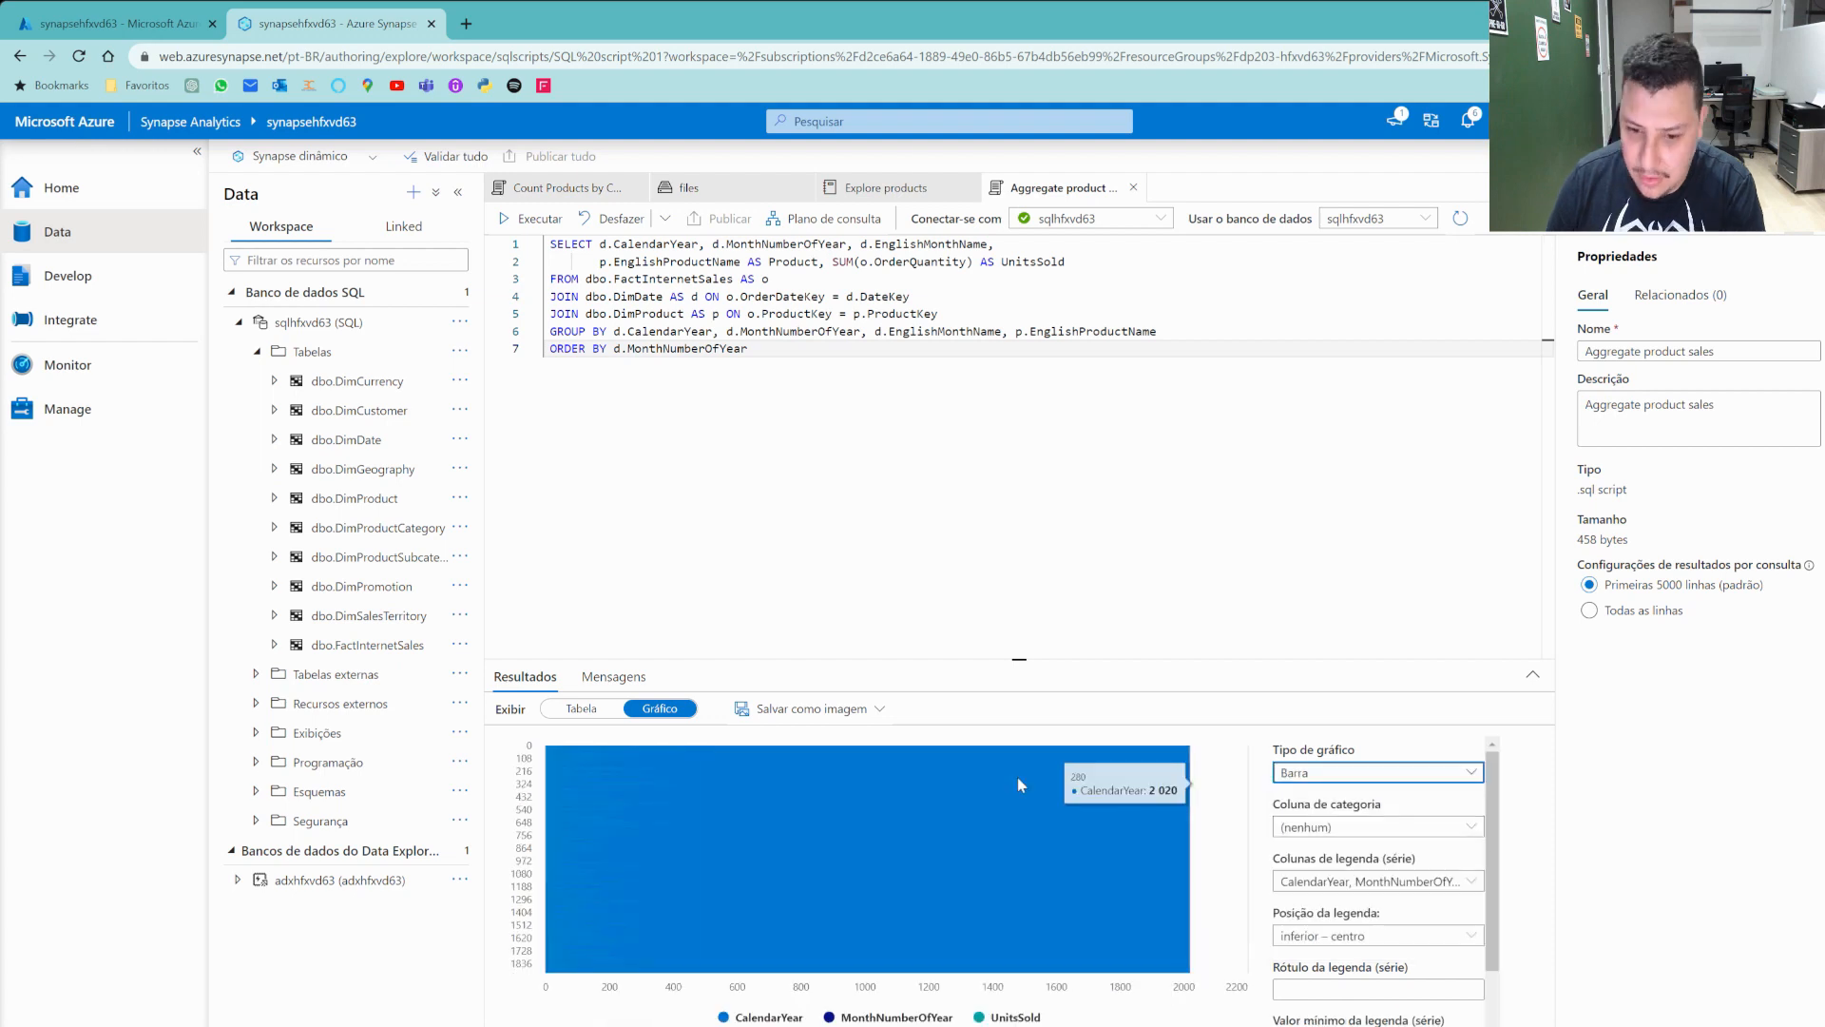
{"action": "left_click", "coordinate": [1297, 772]}
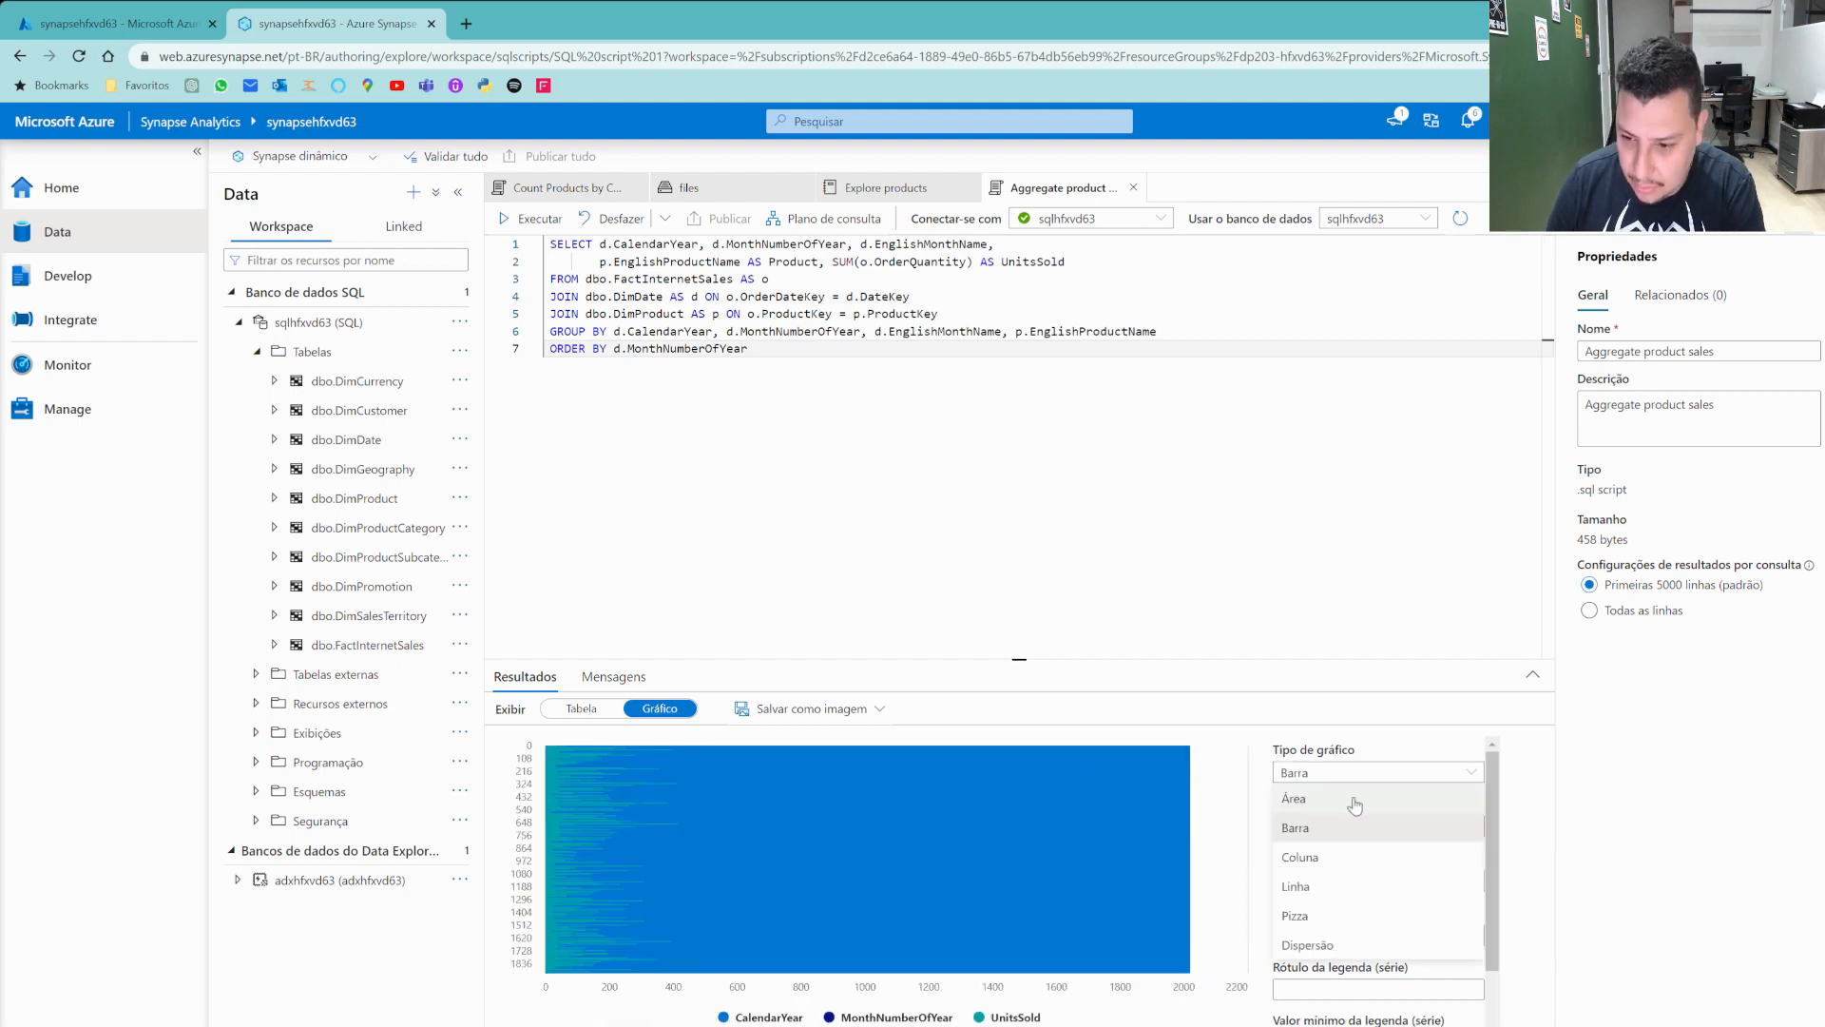
{"action": "left_click", "coordinate": [1354, 806]}
{"action": "left_click", "coordinate": [1350, 772]}
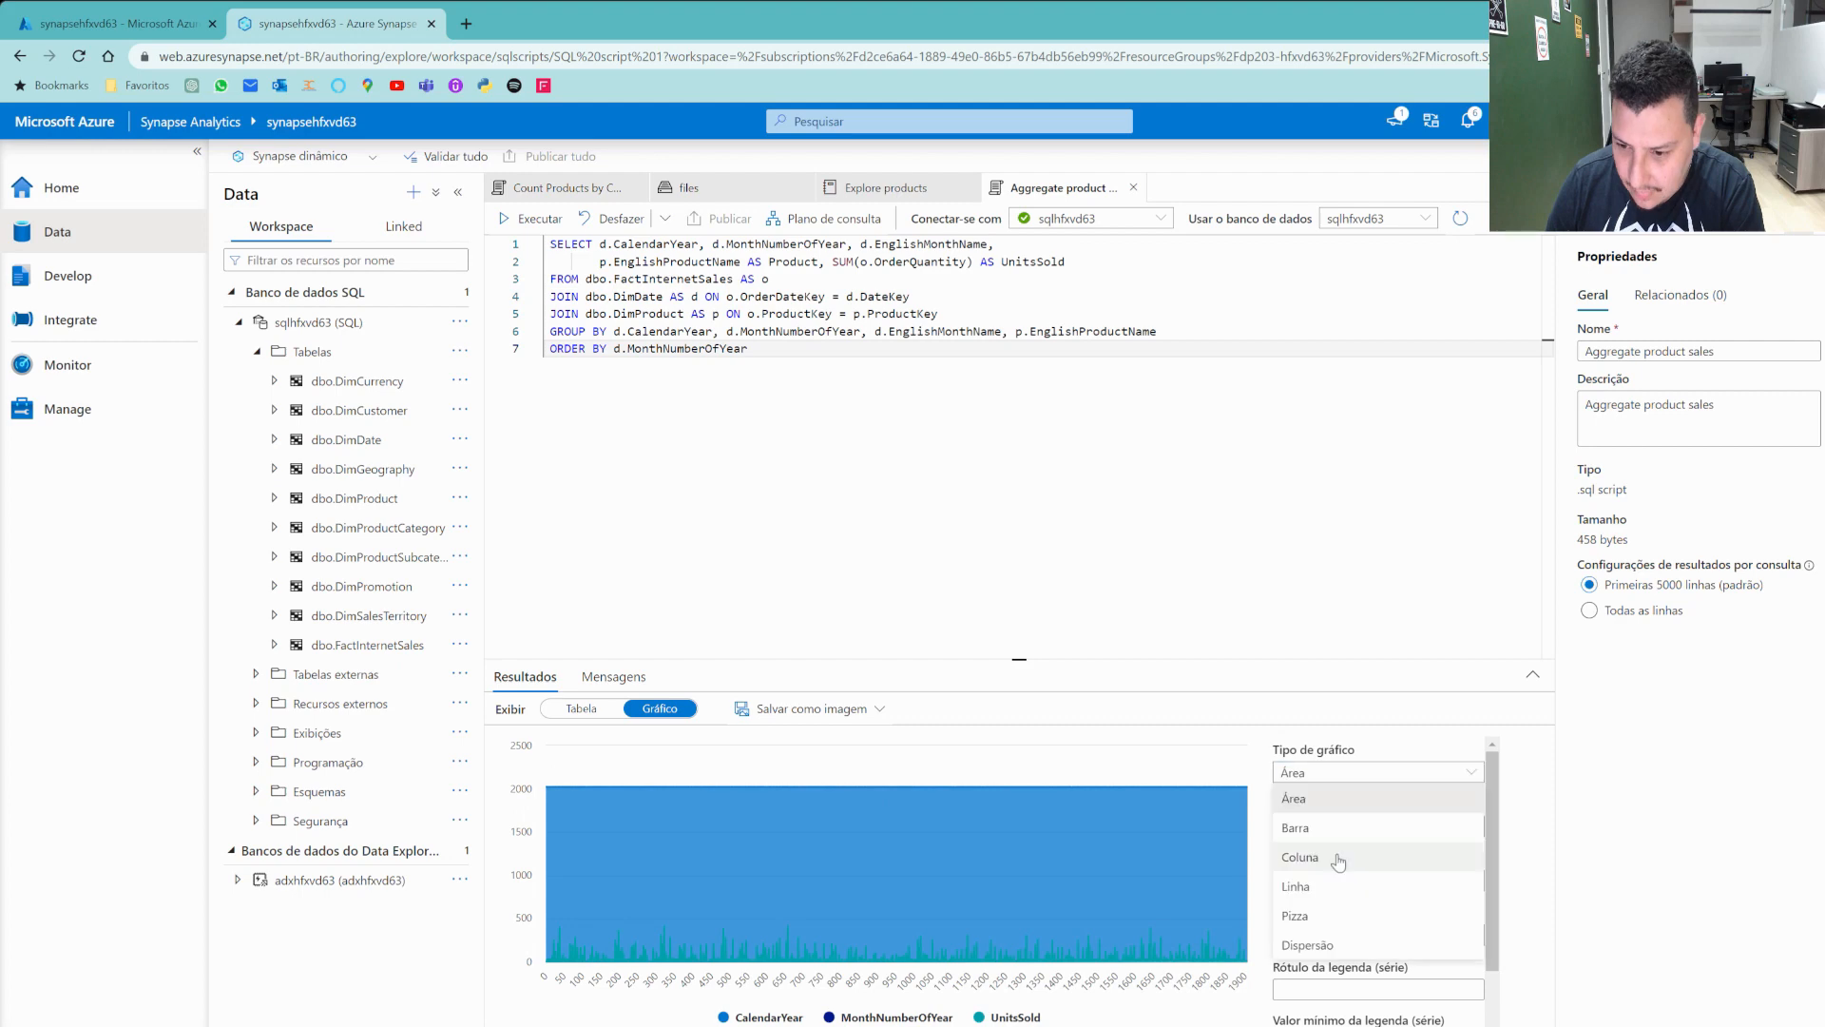
{"action": "left_click", "coordinate": [1337, 857]}
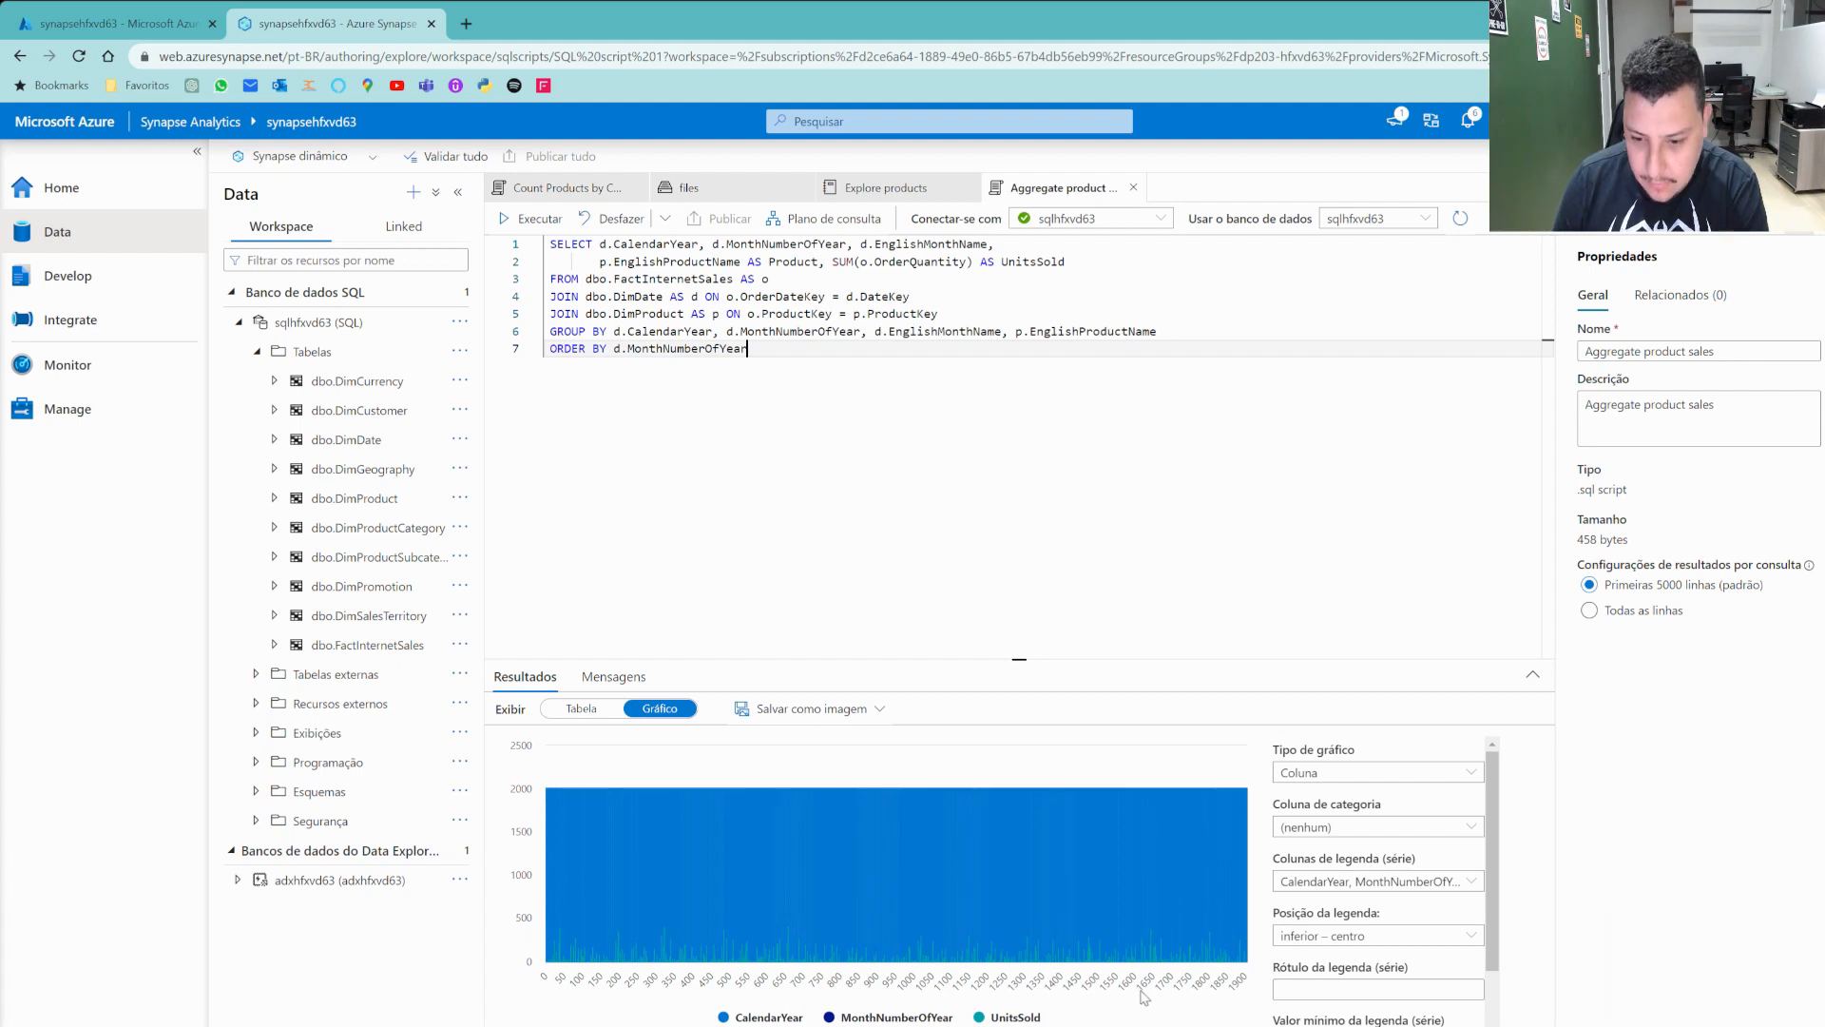
Resume the adxhfxvd63 Data Explorer pool from the workspace's pool management and refresh the pool list.
{"action": "left_click", "coordinate": [239, 322]}
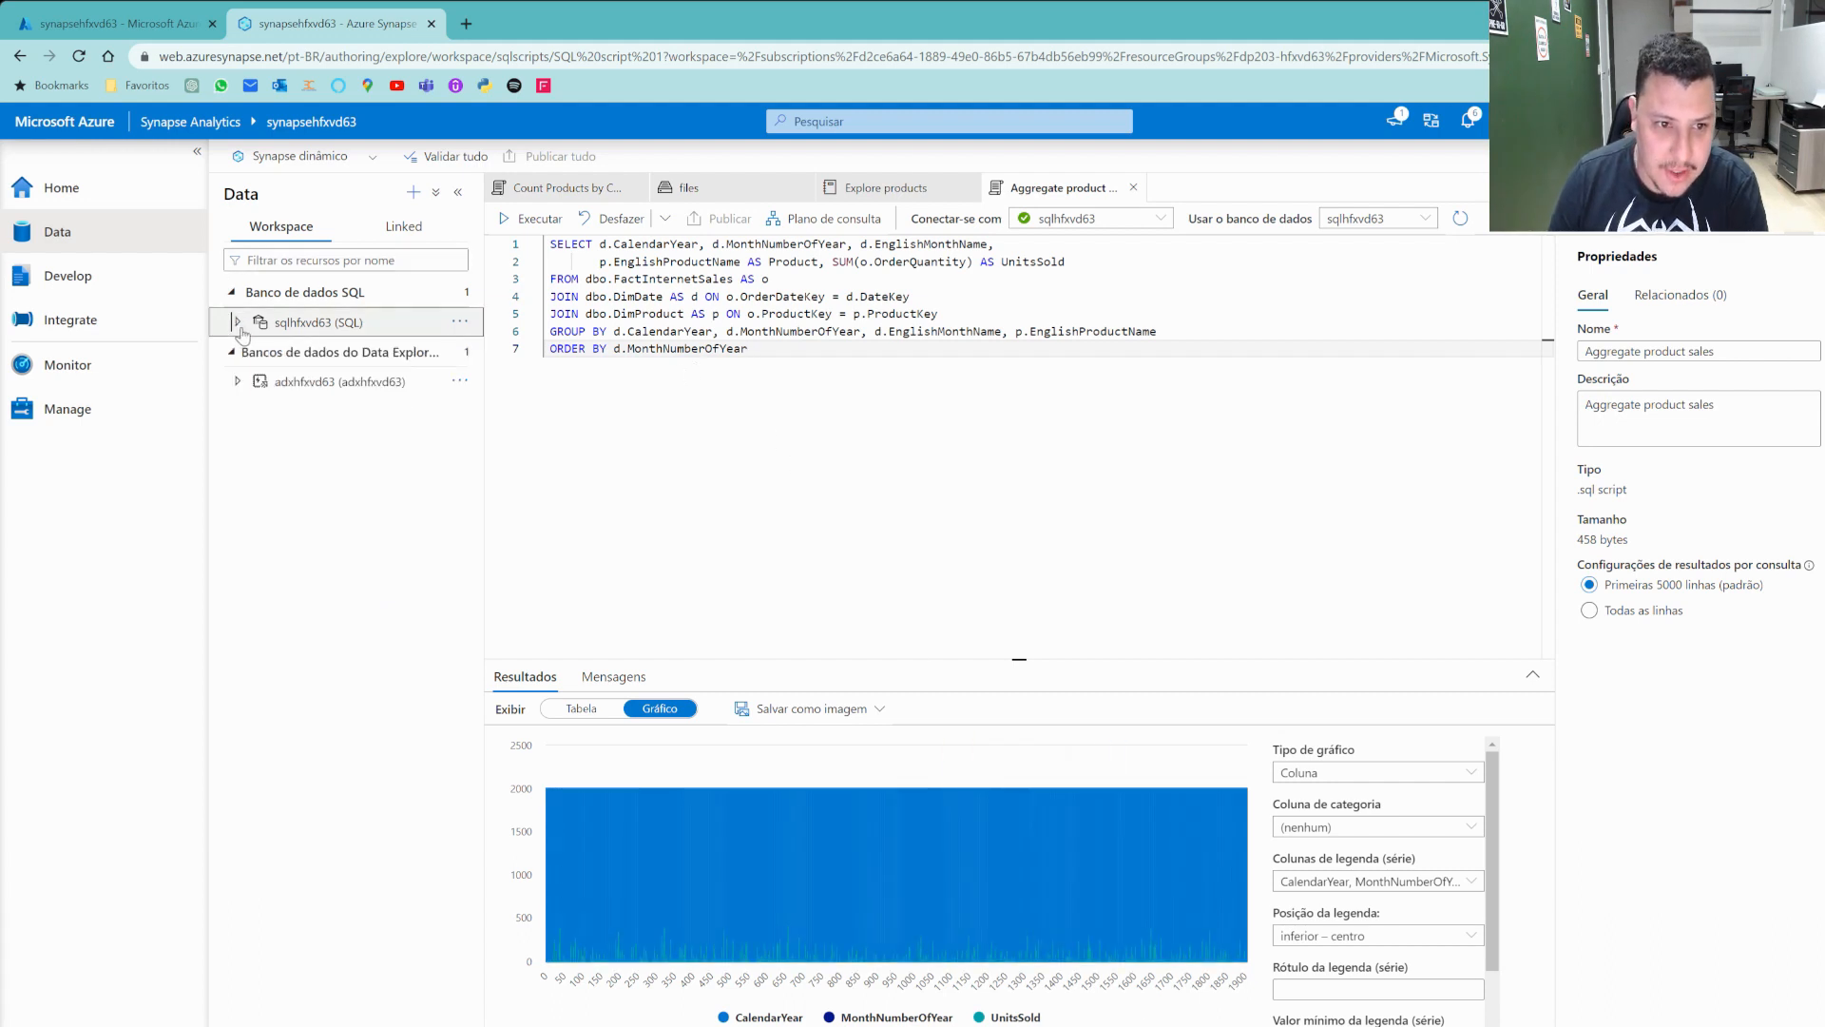
{"action": "left_click", "coordinate": [129, 406]}
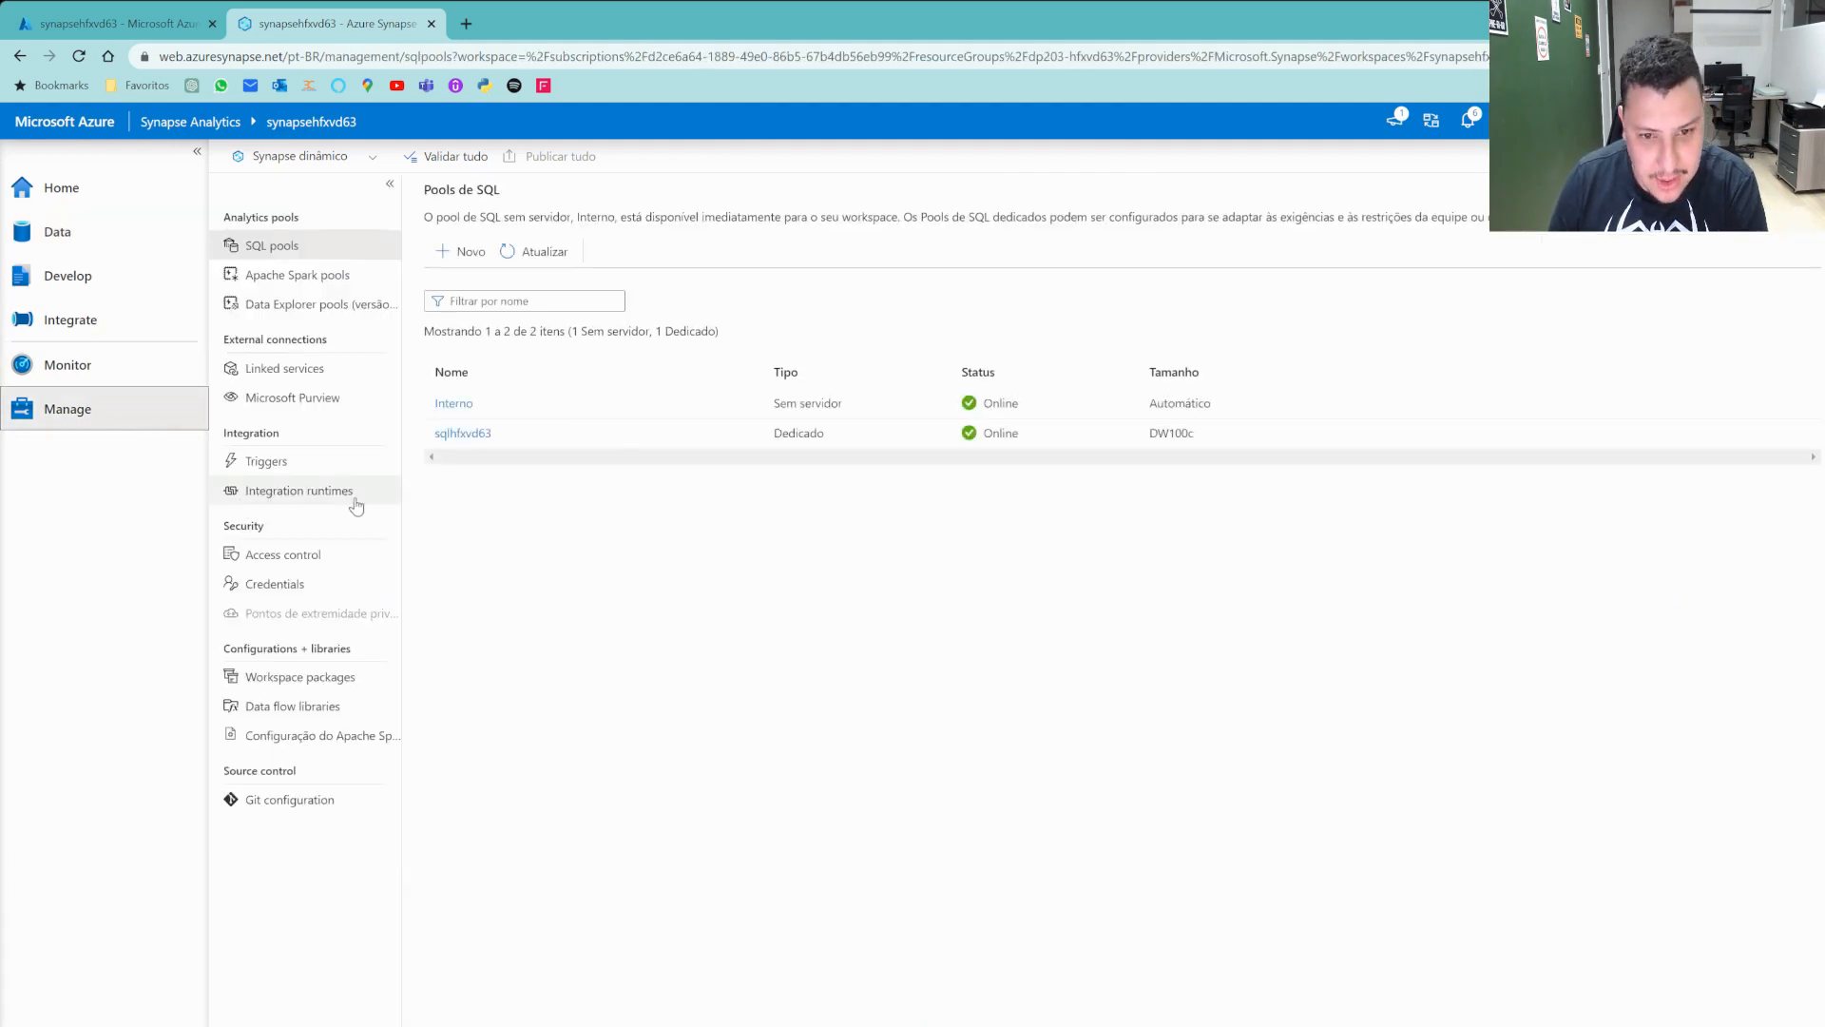
{"action": "left_click", "coordinate": [321, 308]}
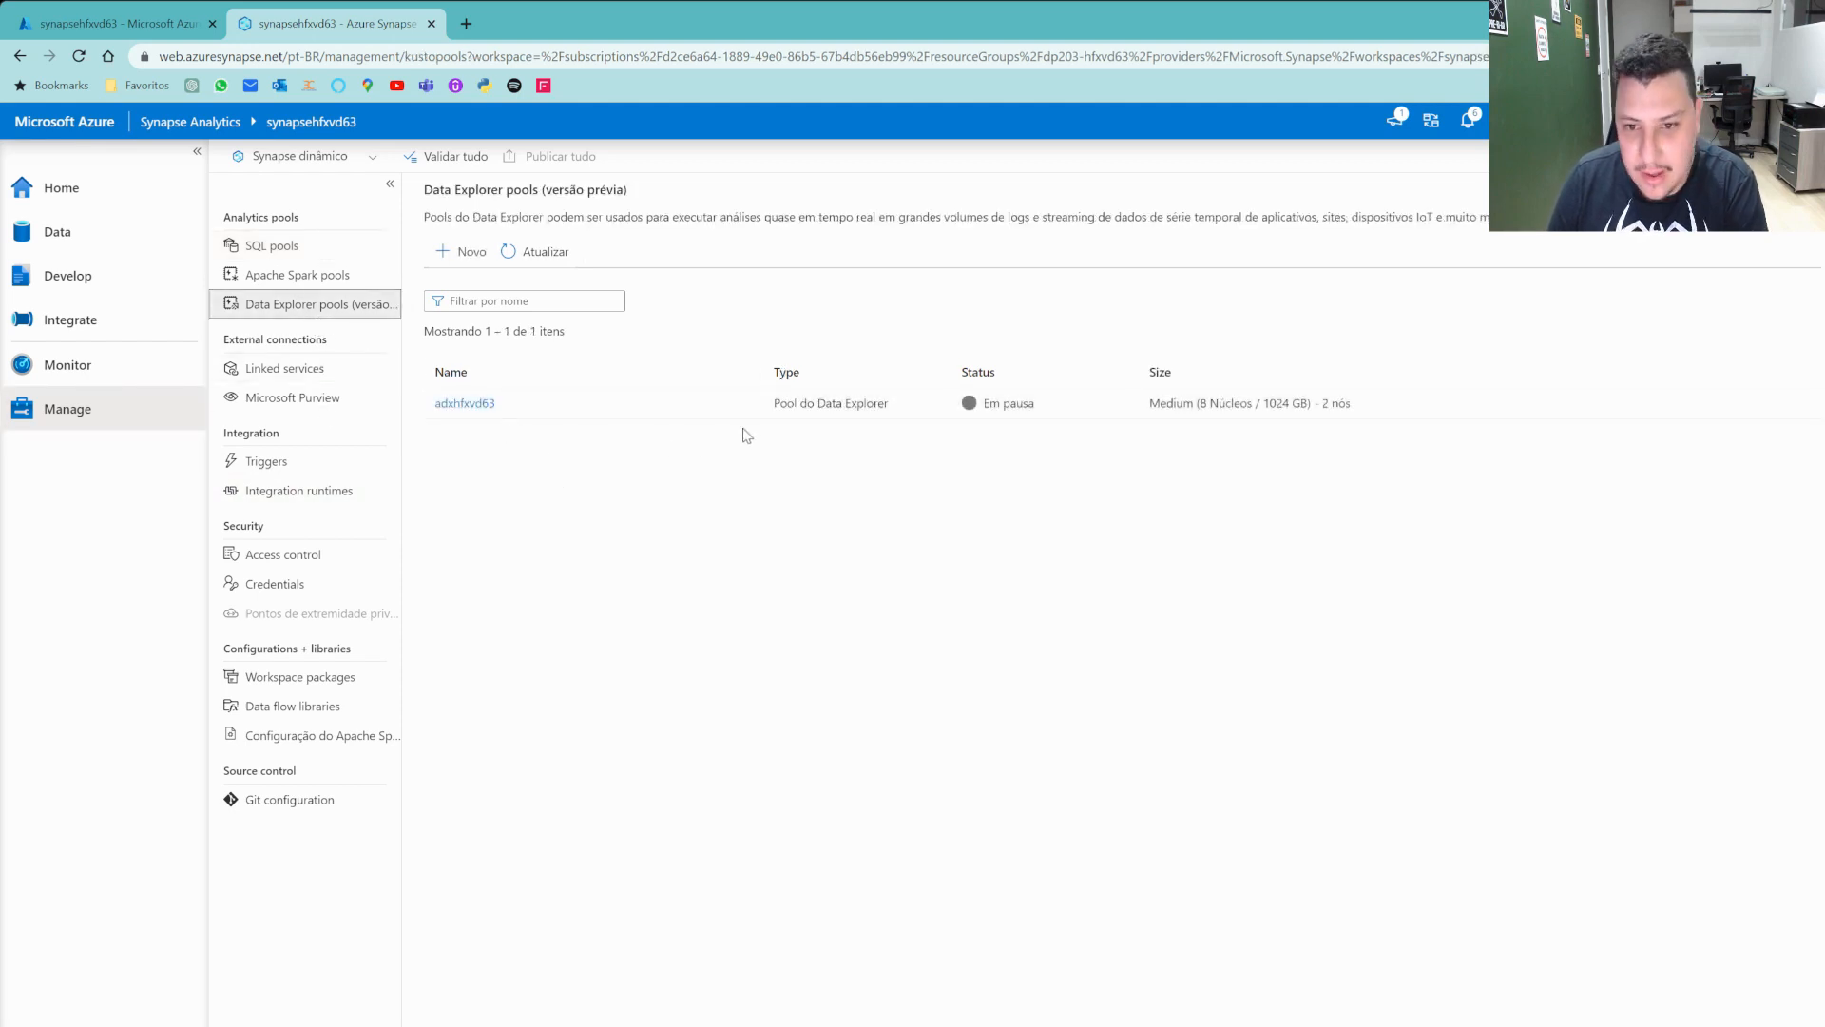
{"action": "mouse_move", "coordinate": [743, 410]}
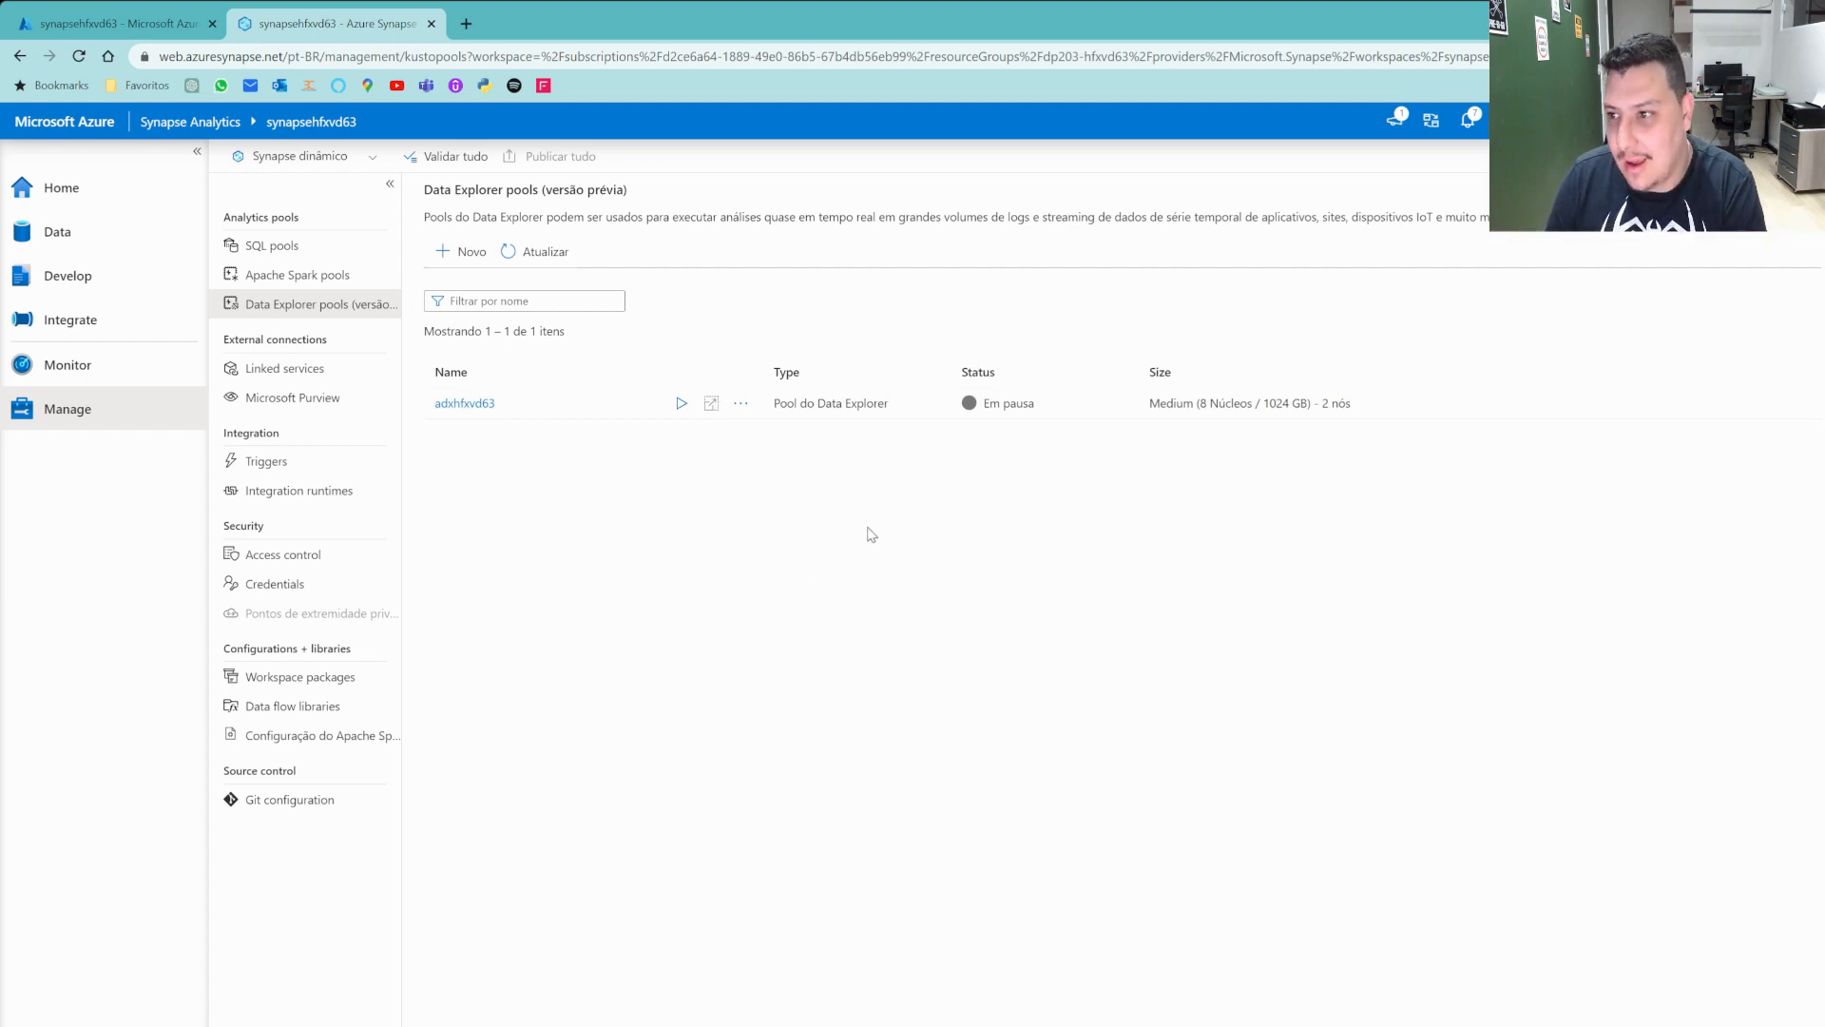
{"action": "left_click", "coordinate": [532, 259]}
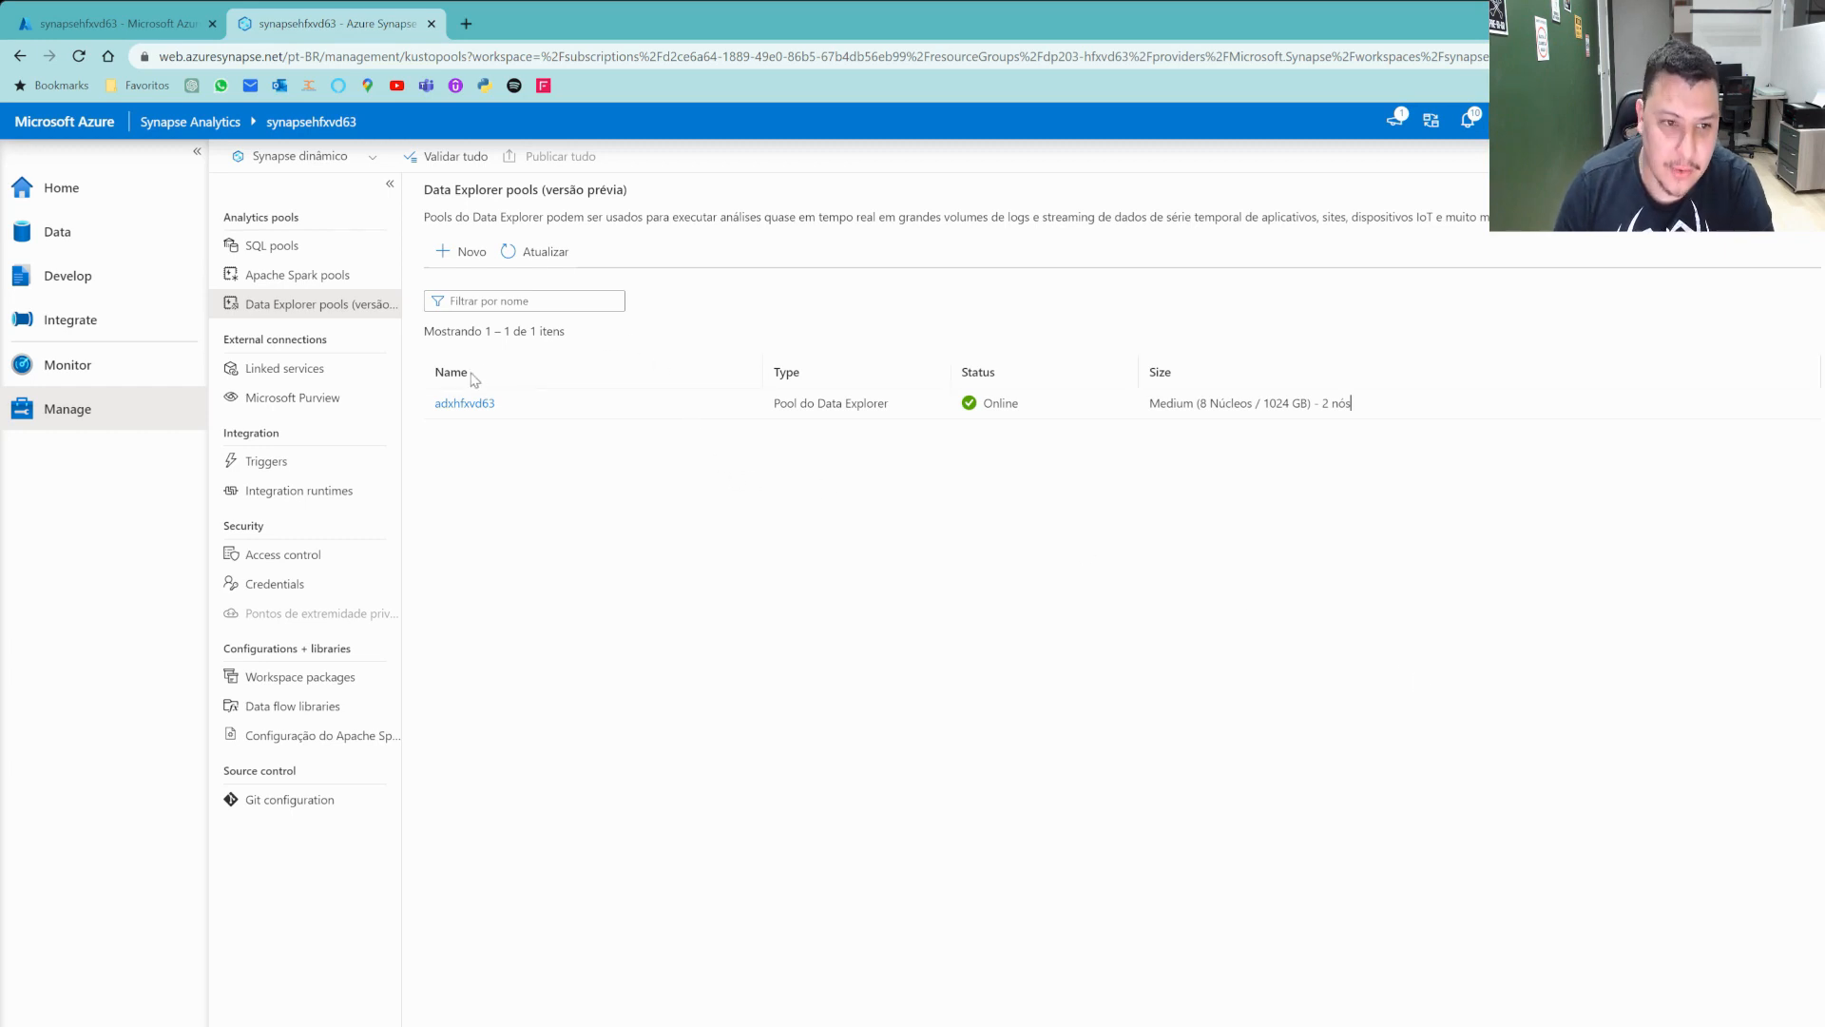
Return to the workspace data and refresh the Data Explorer databases.
{"action": "left_click", "coordinate": [127, 240]}
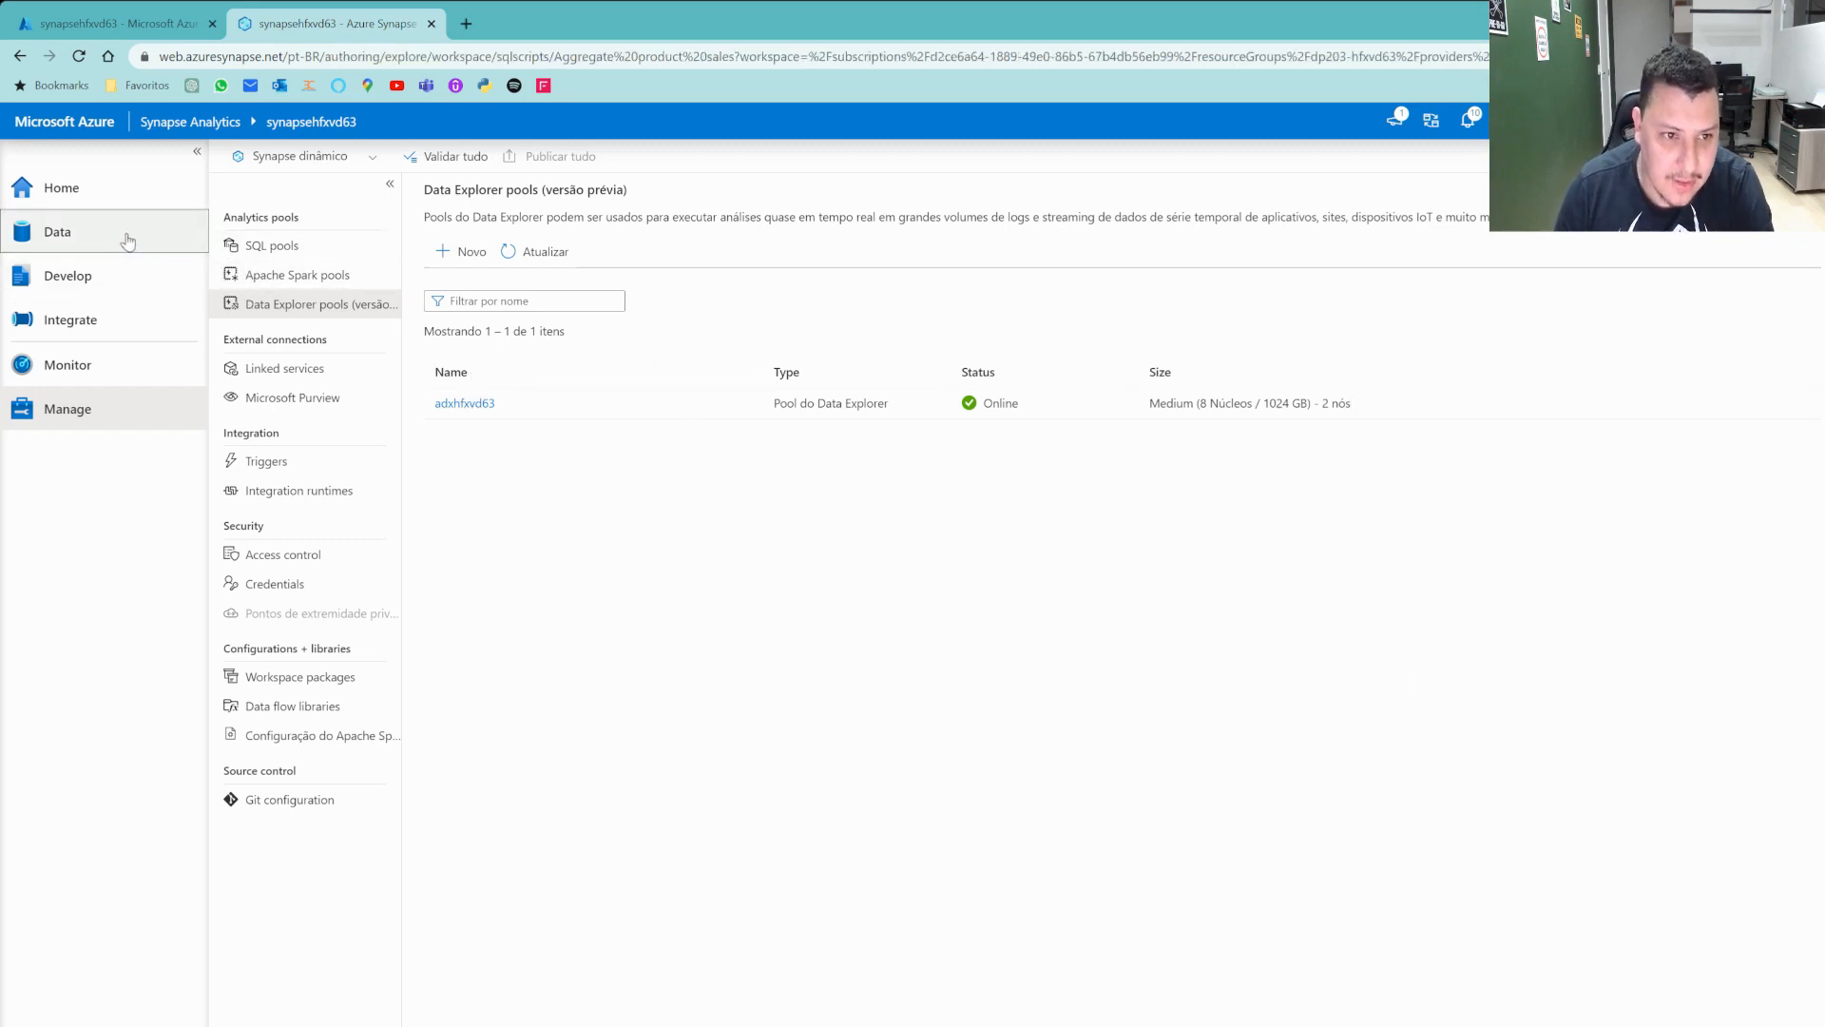
{"action": "left_click", "coordinate": [329, 352]}
{"action": "left_click", "coordinate": [460, 326]}
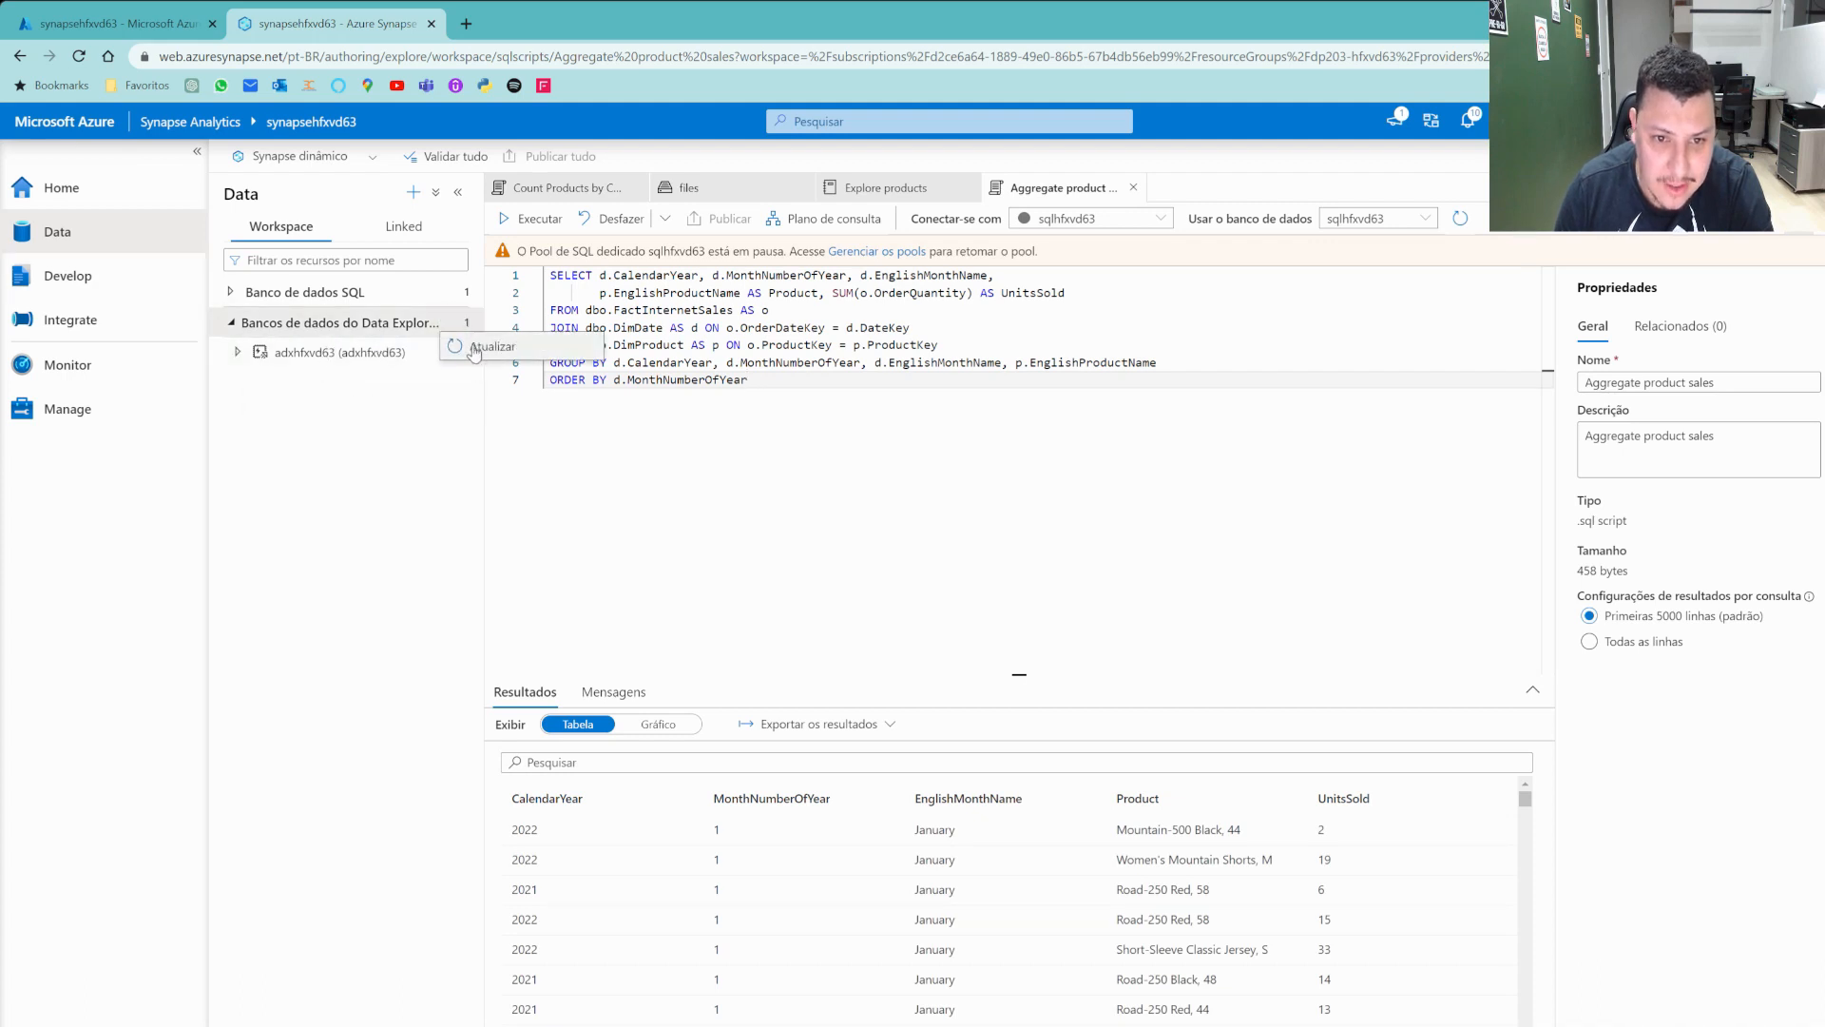
{"action": "left_click", "coordinate": [484, 345]}
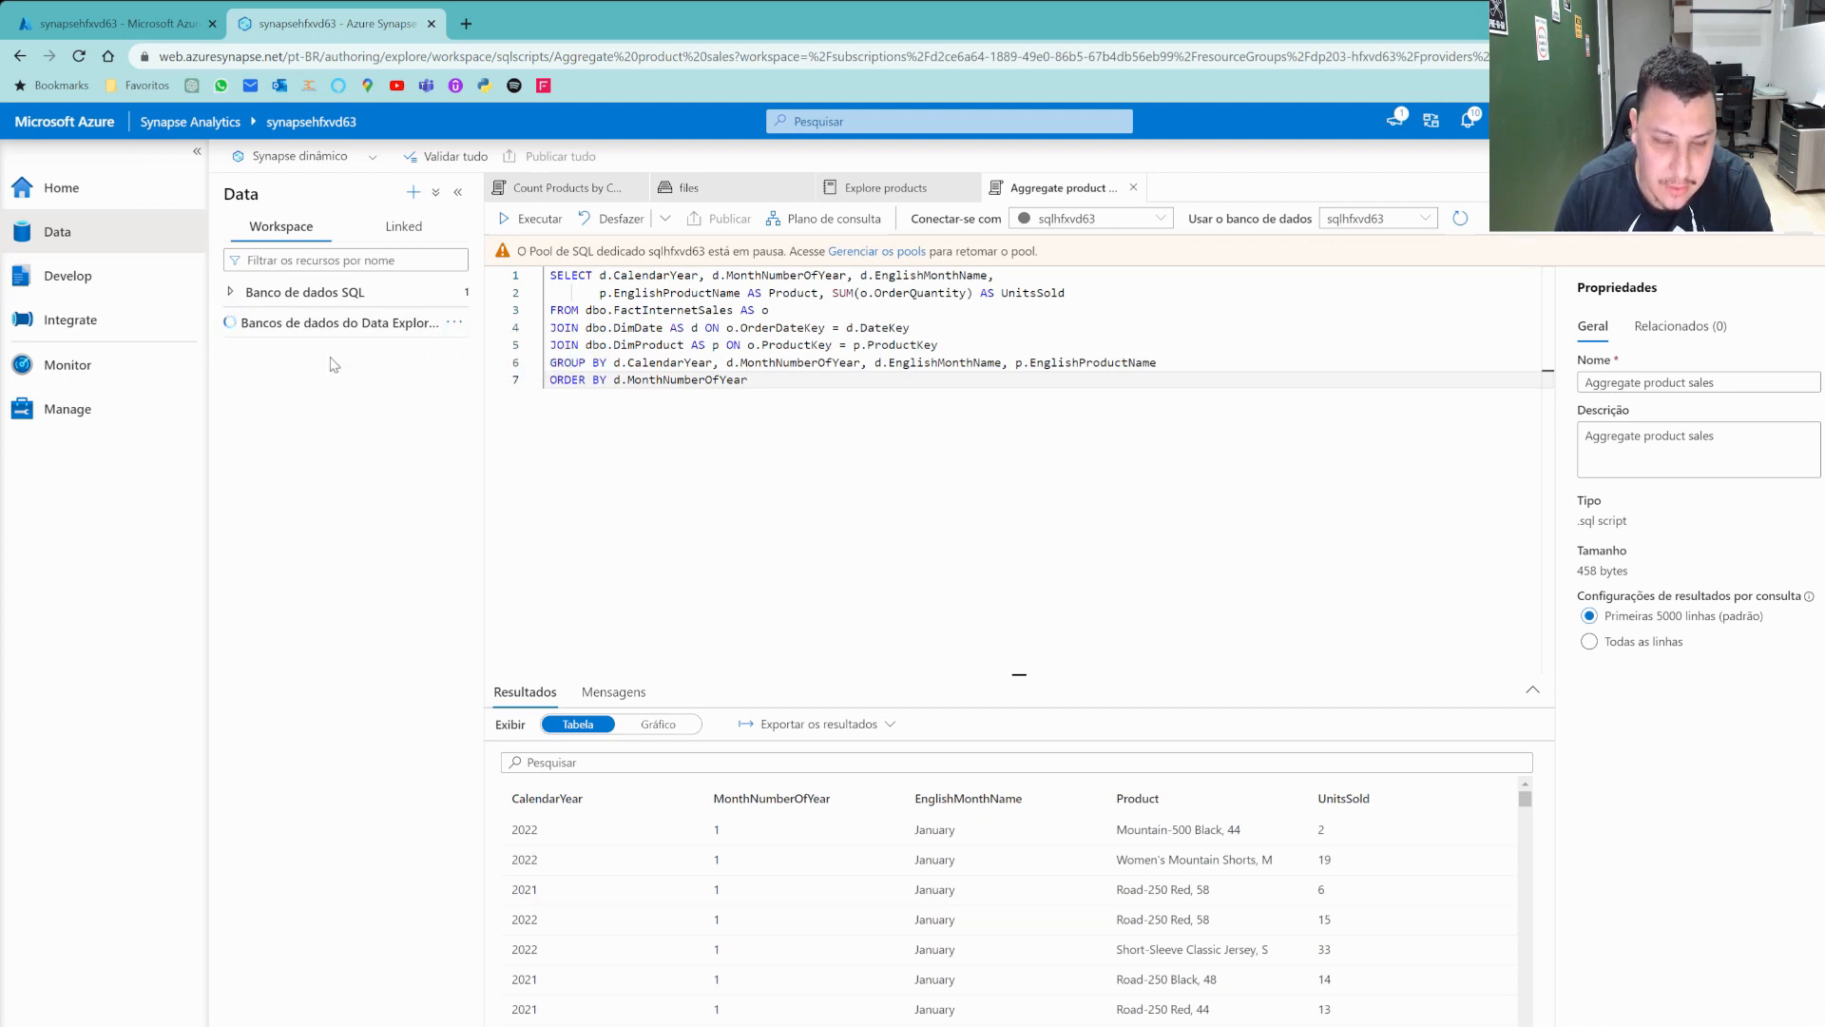
Create a Data Explorer database named sales-data in pool adxhfxvd63, keeping the default retention and cache periods.
{"action": "left_click", "coordinate": [412, 191]}
{"action": "left_click", "coordinate": [542, 309]}
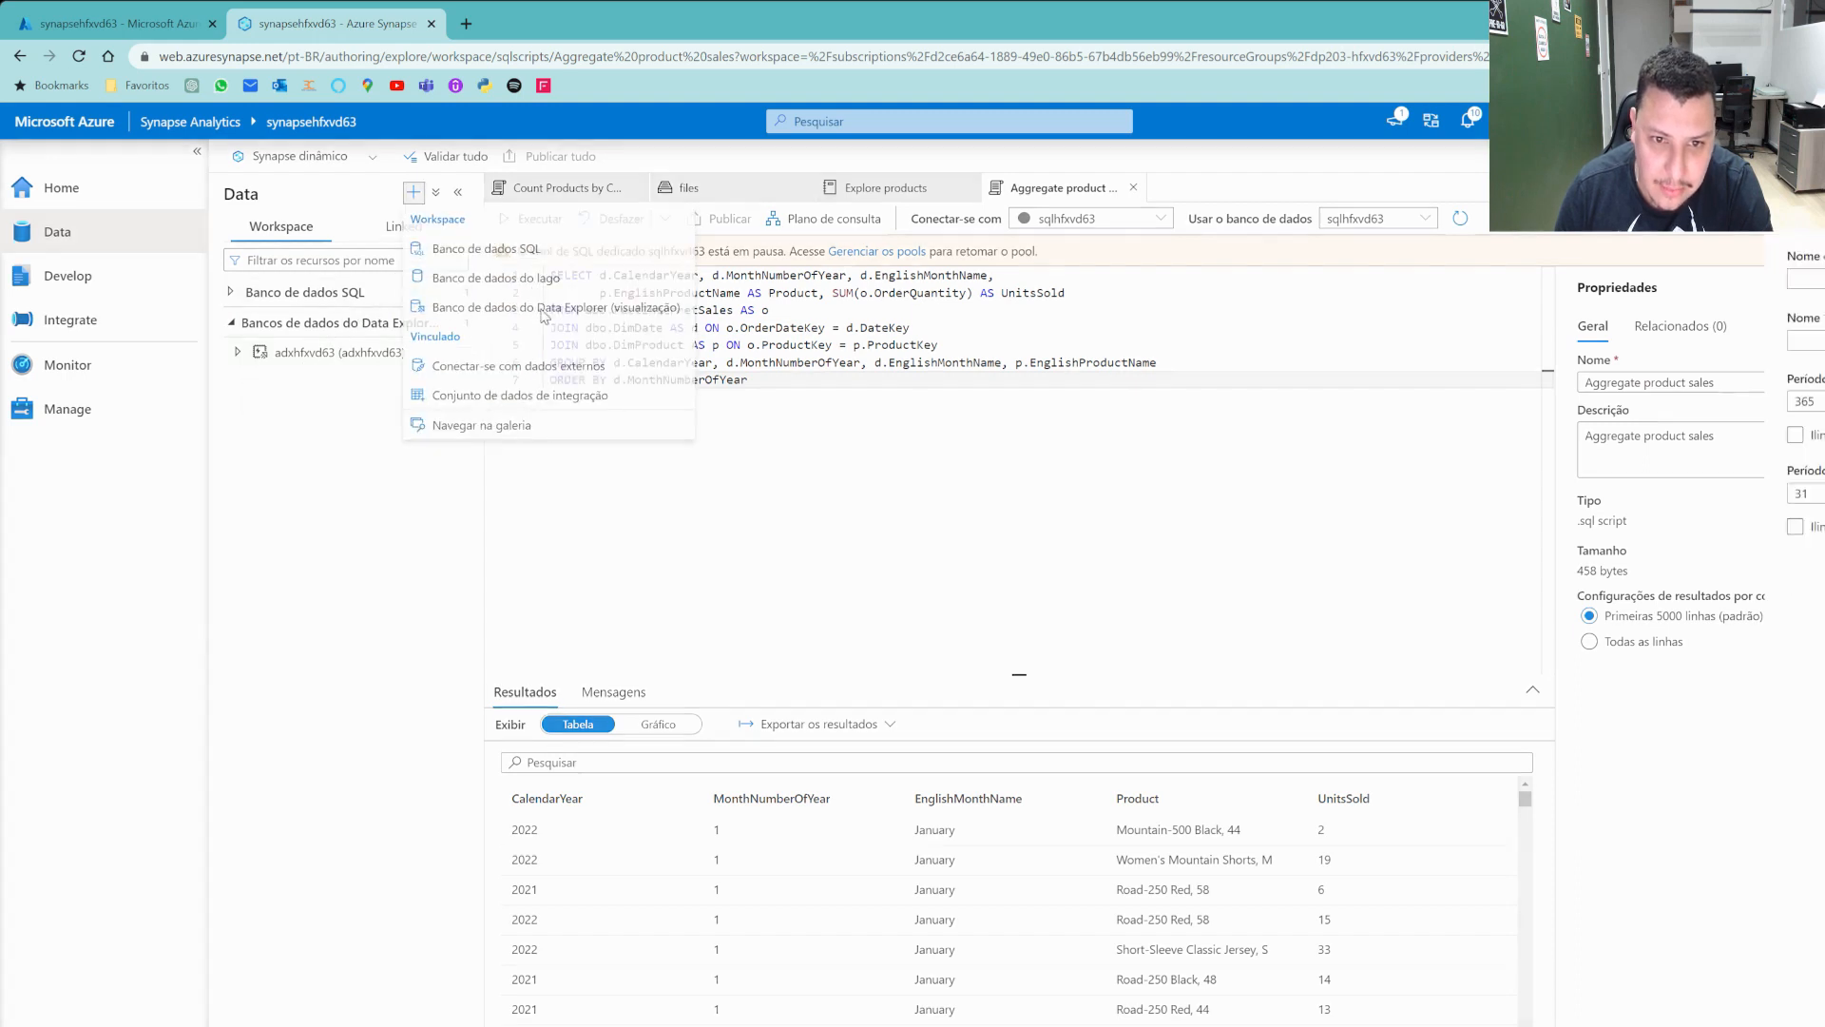
{"action": "left_click", "coordinate": [1641, 278]}
{"action": "left_click", "coordinate": [1634, 300]}
{"action": "left_click", "coordinate": [1634, 344]}
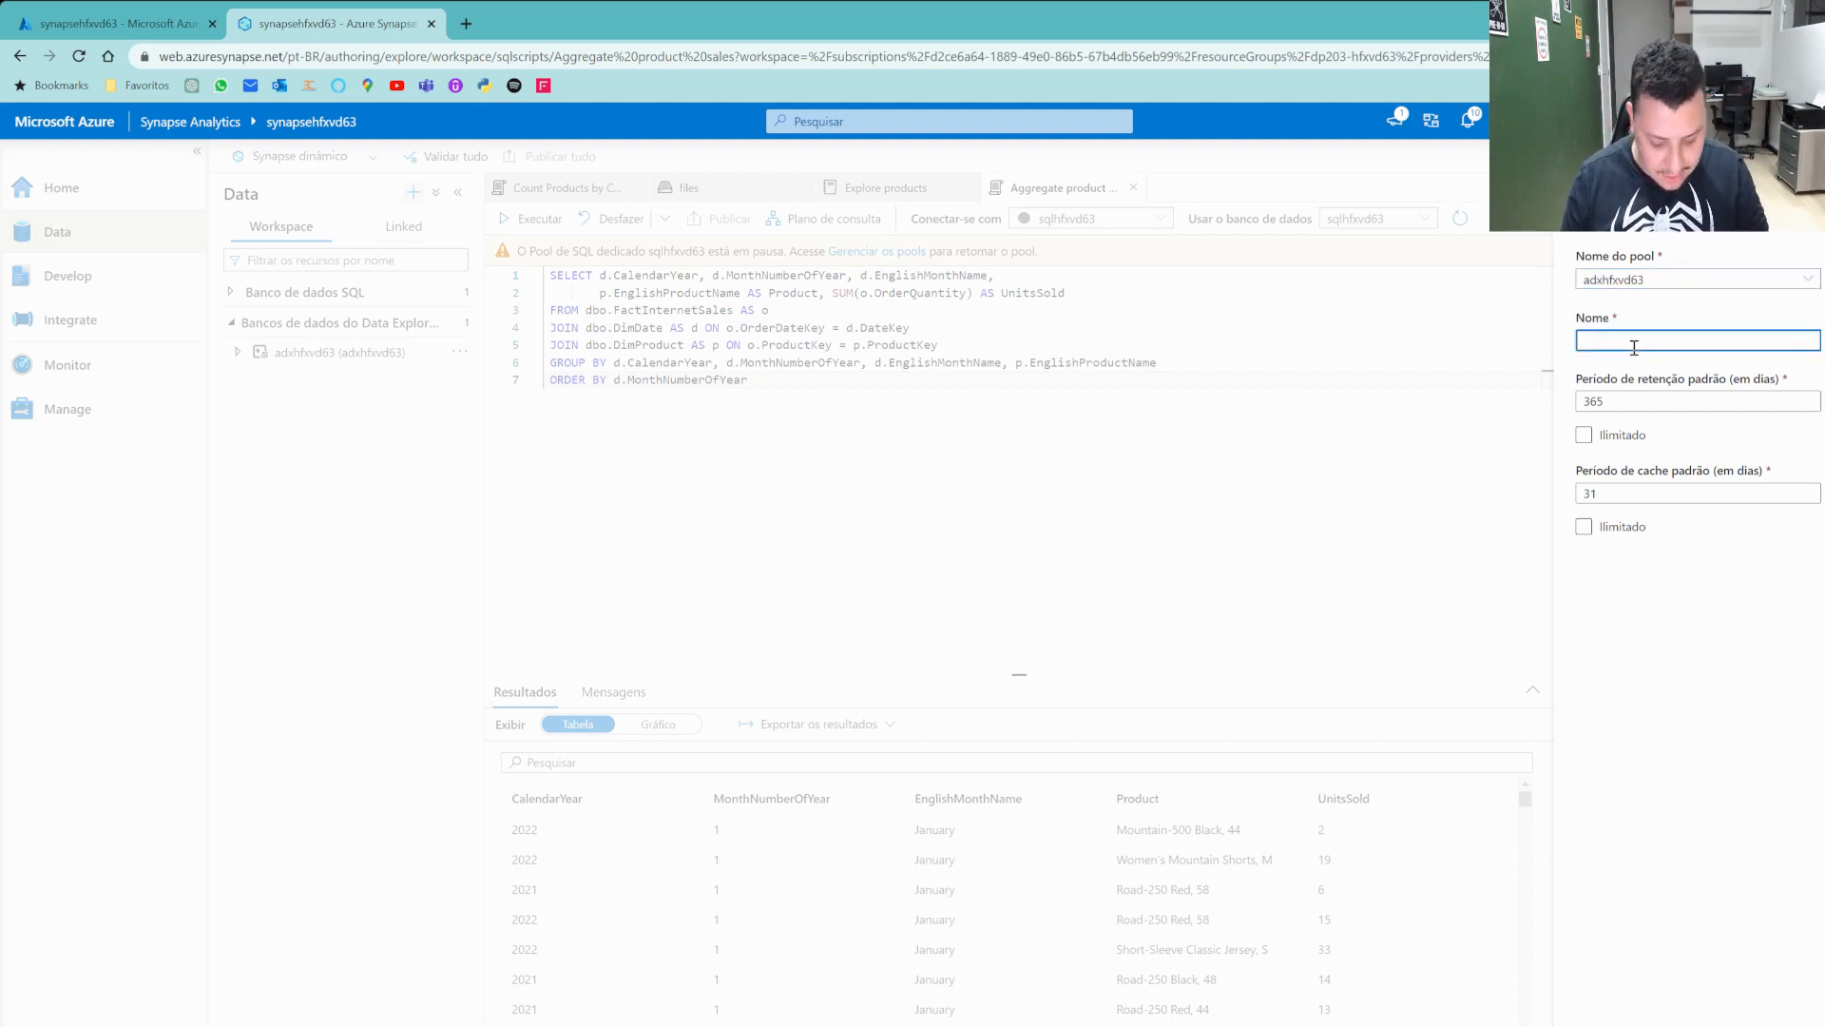
{"action": "type", "text": "sales-data"}
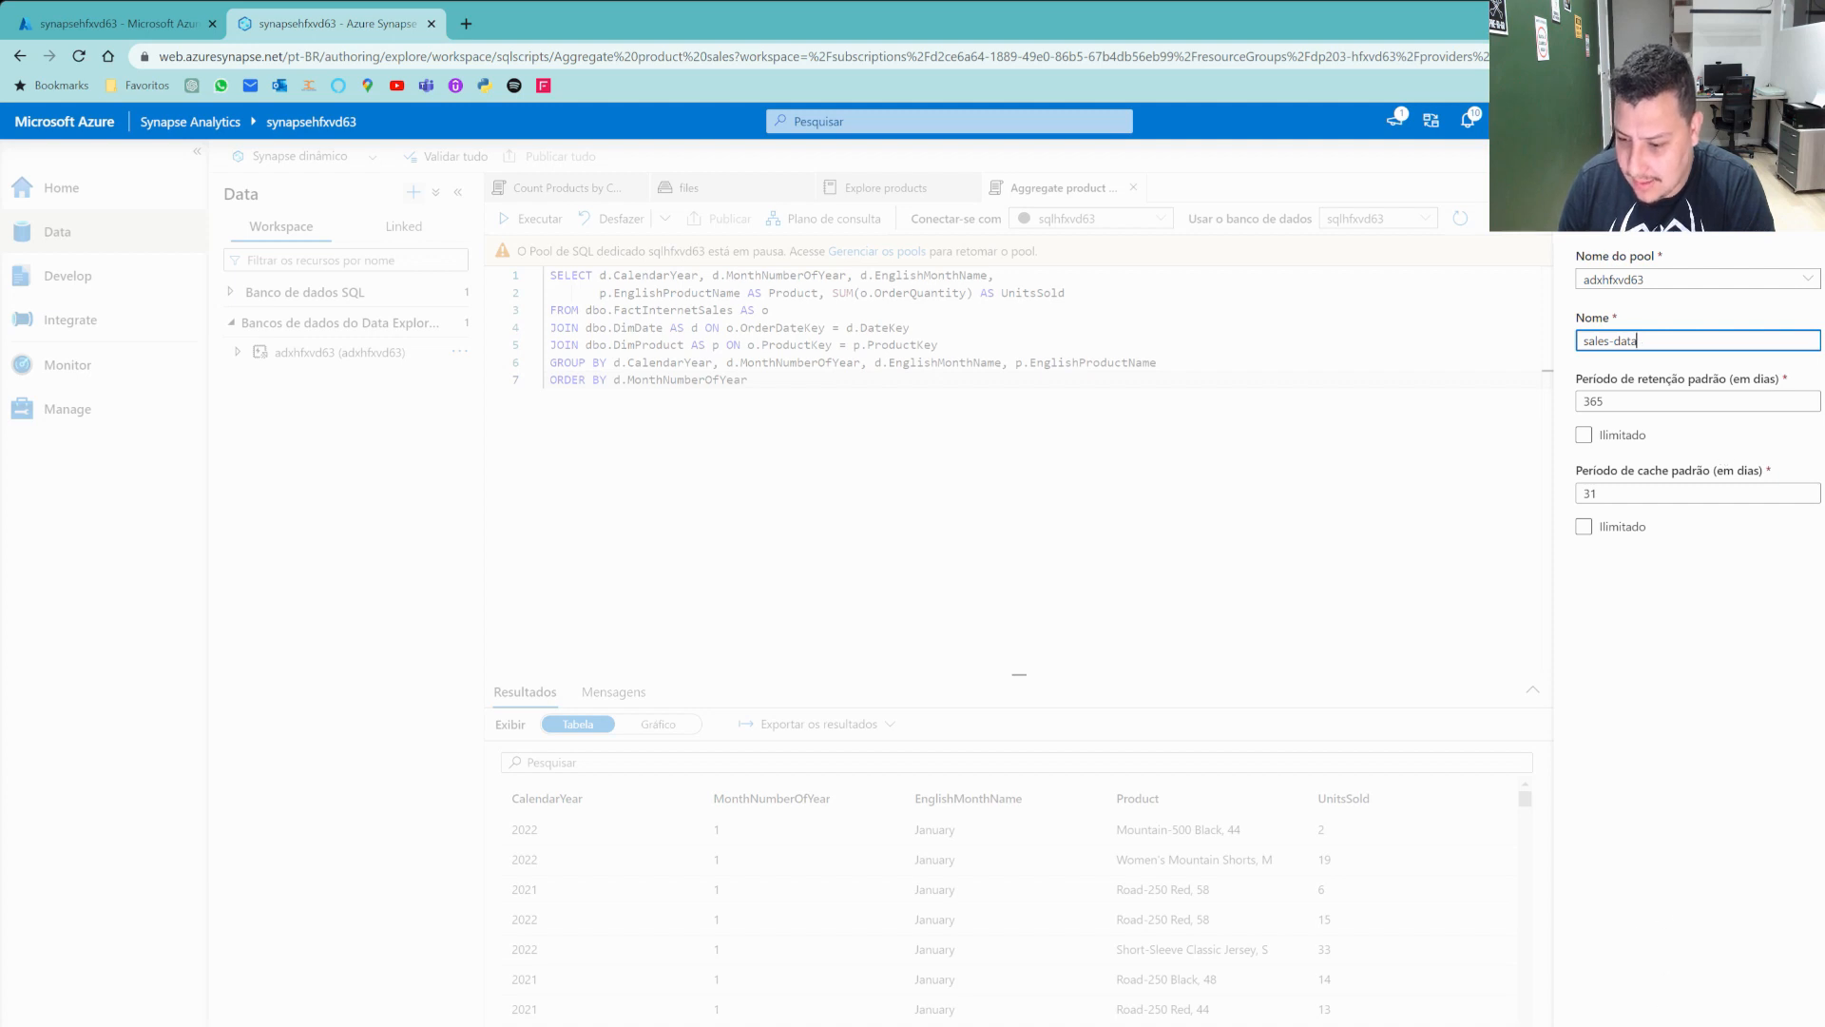
{"action": "left_click", "coordinate": [1623, 1023]}
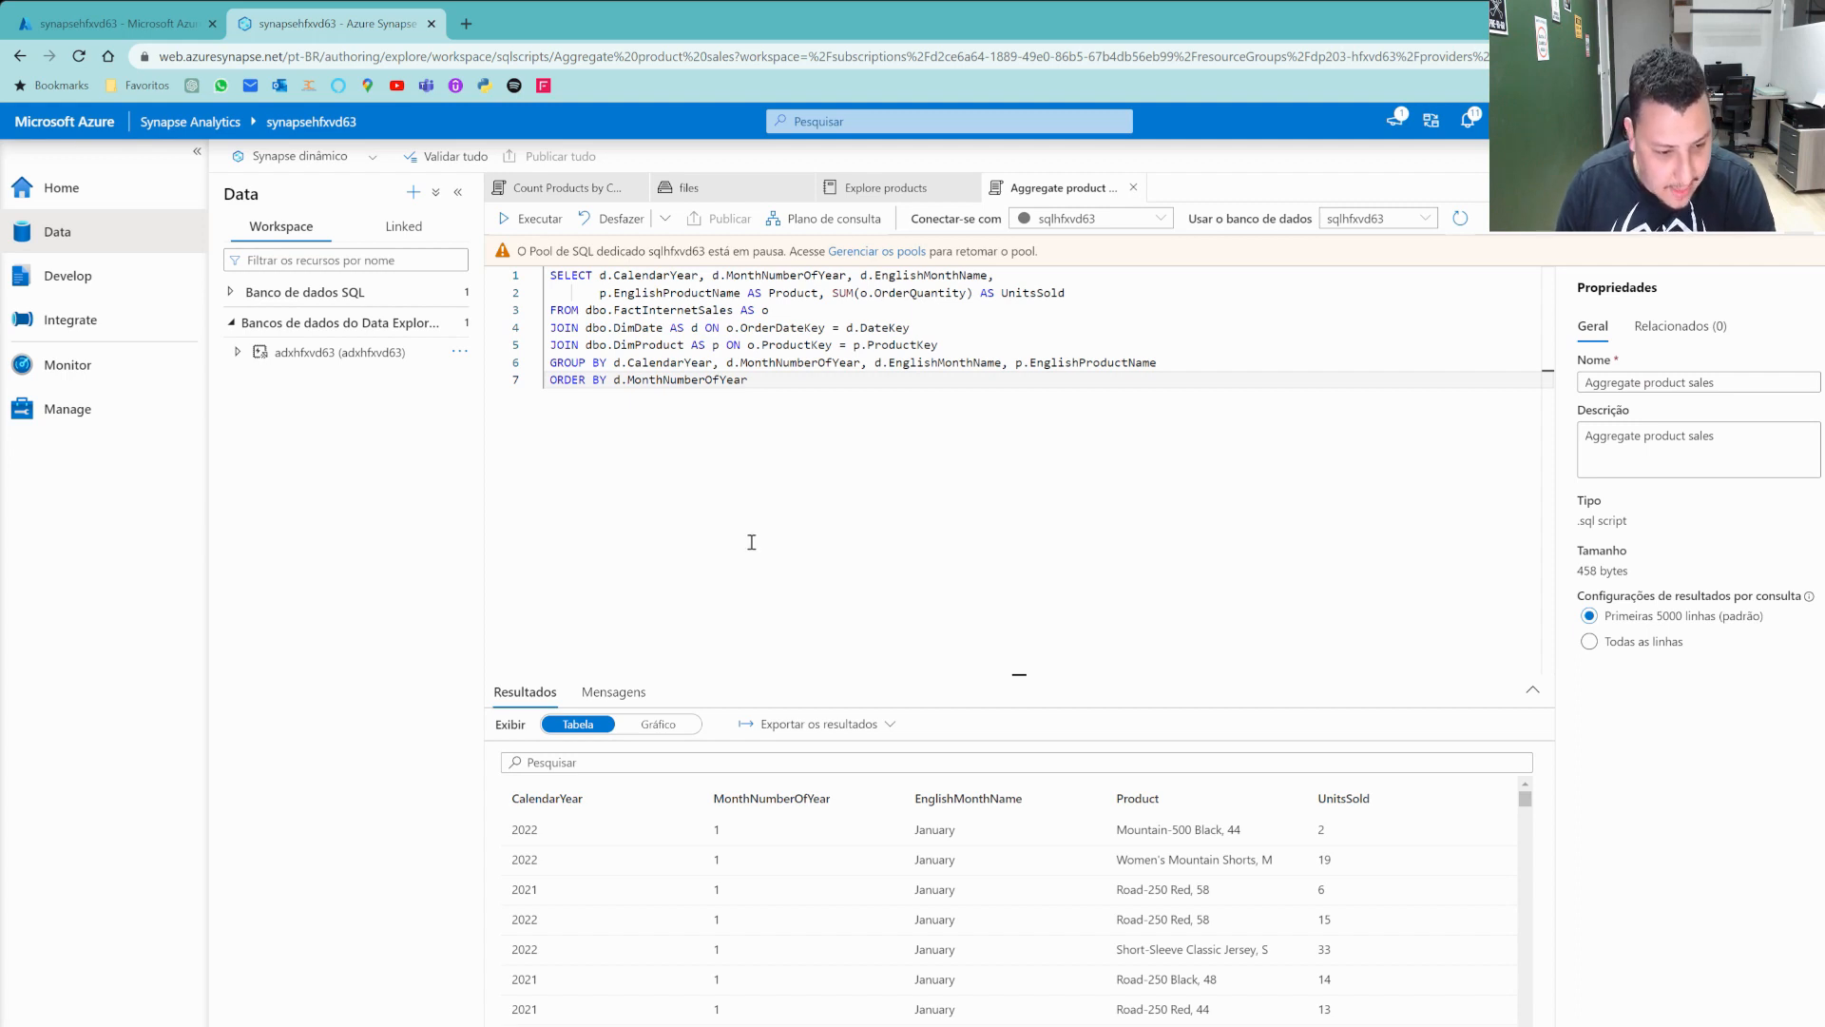
Create a new KQL script connected to the adxhfxvd63 pool and using the sales-data database.
{"action": "left_click", "coordinate": [57, 281]}
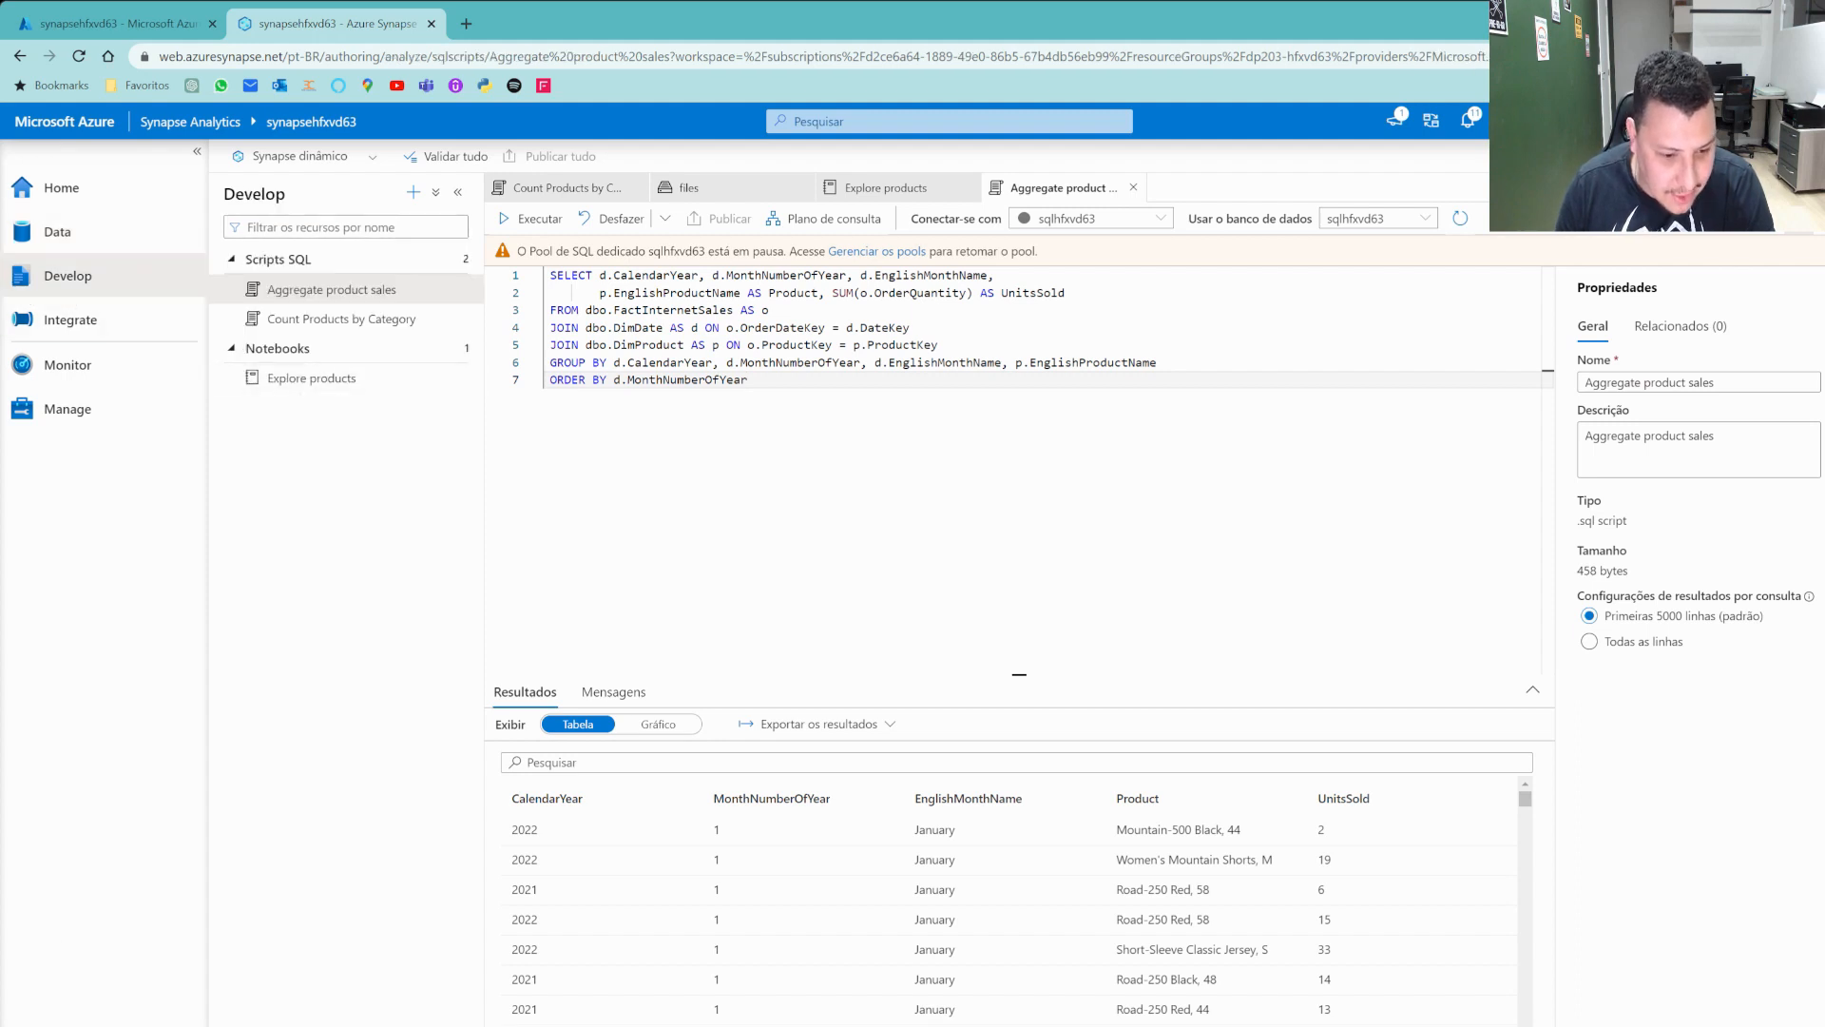
{"action": "left_click", "coordinate": [416, 193]}
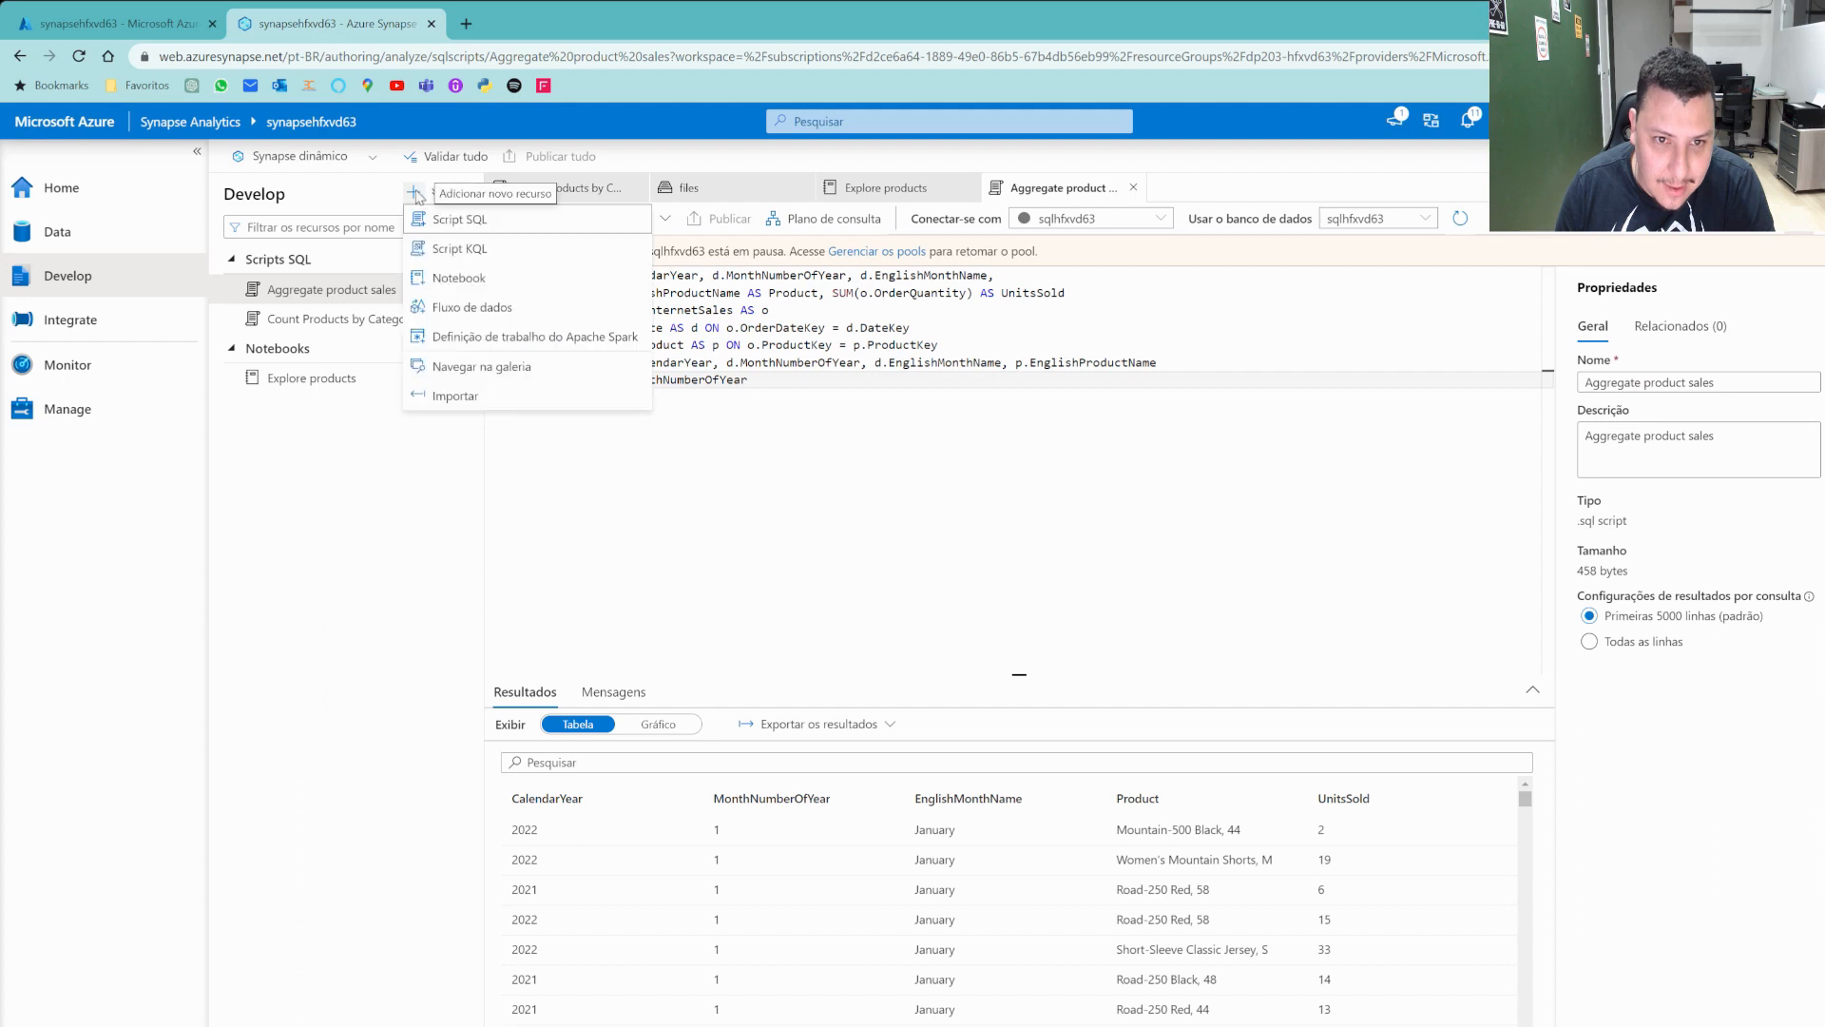
{"action": "left_click", "coordinate": [458, 250]}
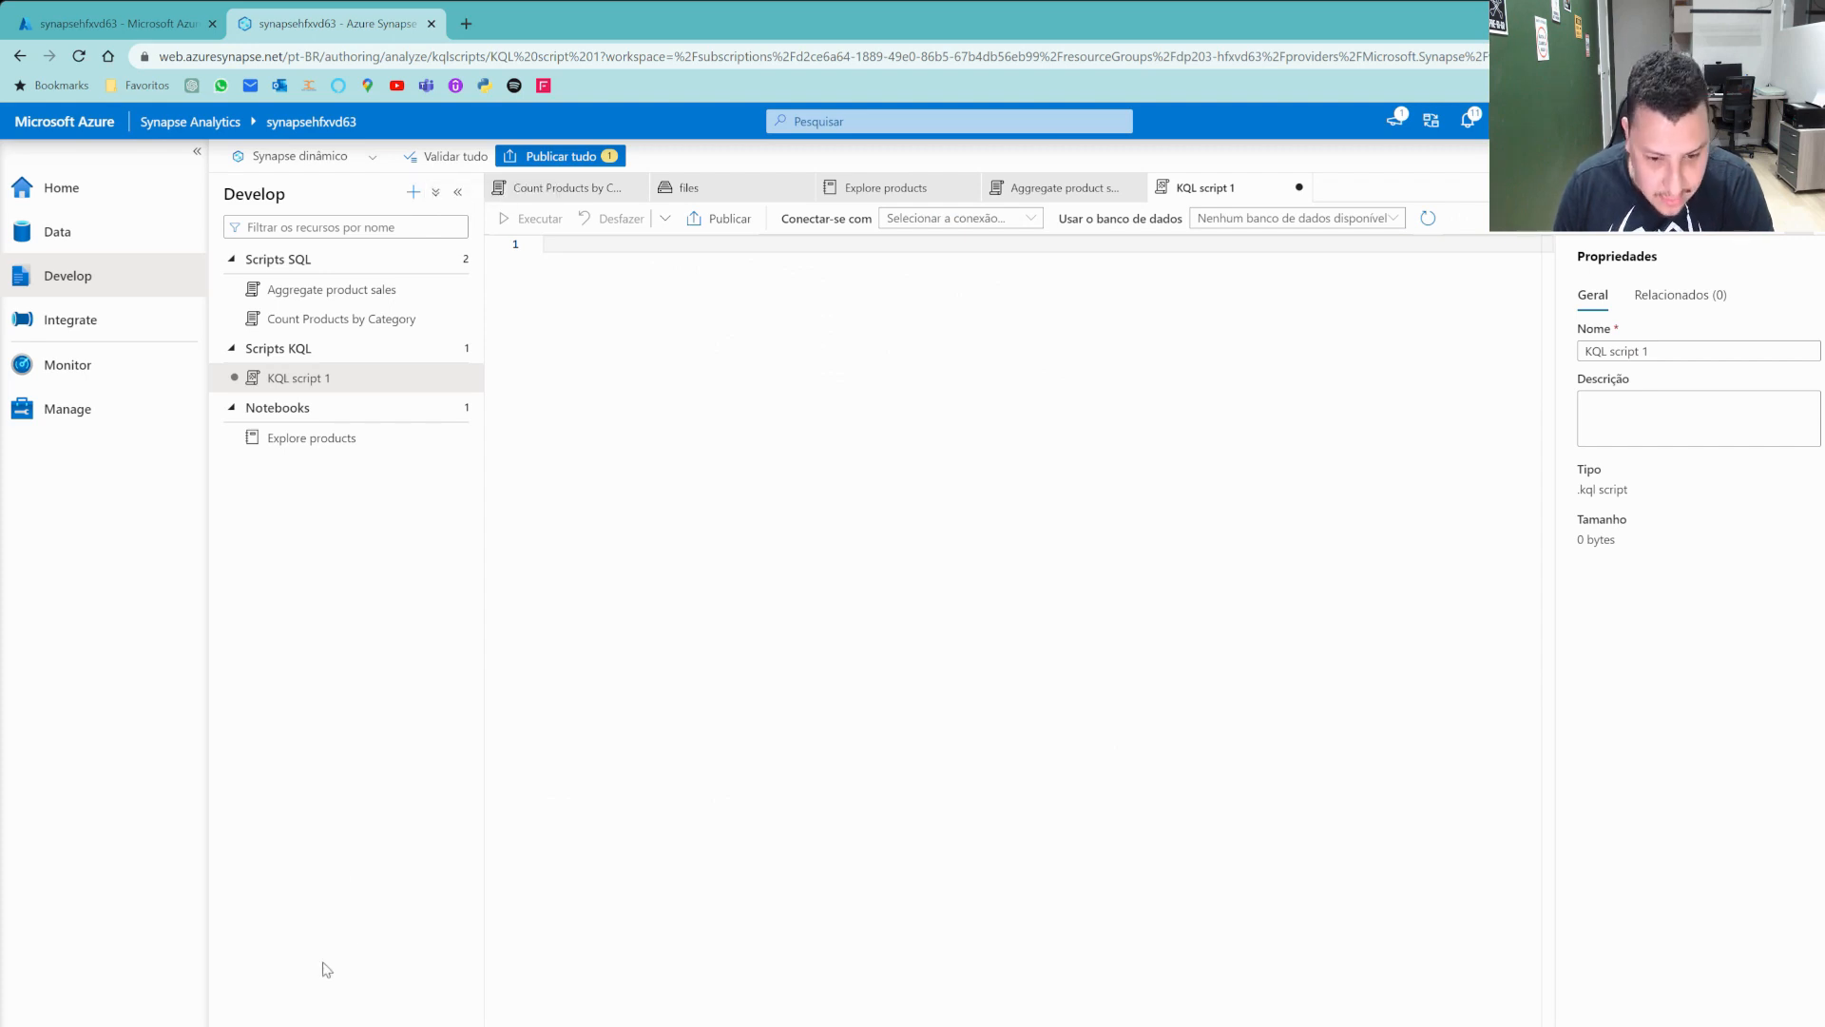
{"action": "left_click", "coordinate": [977, 220]}
{"action": "left_click", "coordinate": [968, 248]}
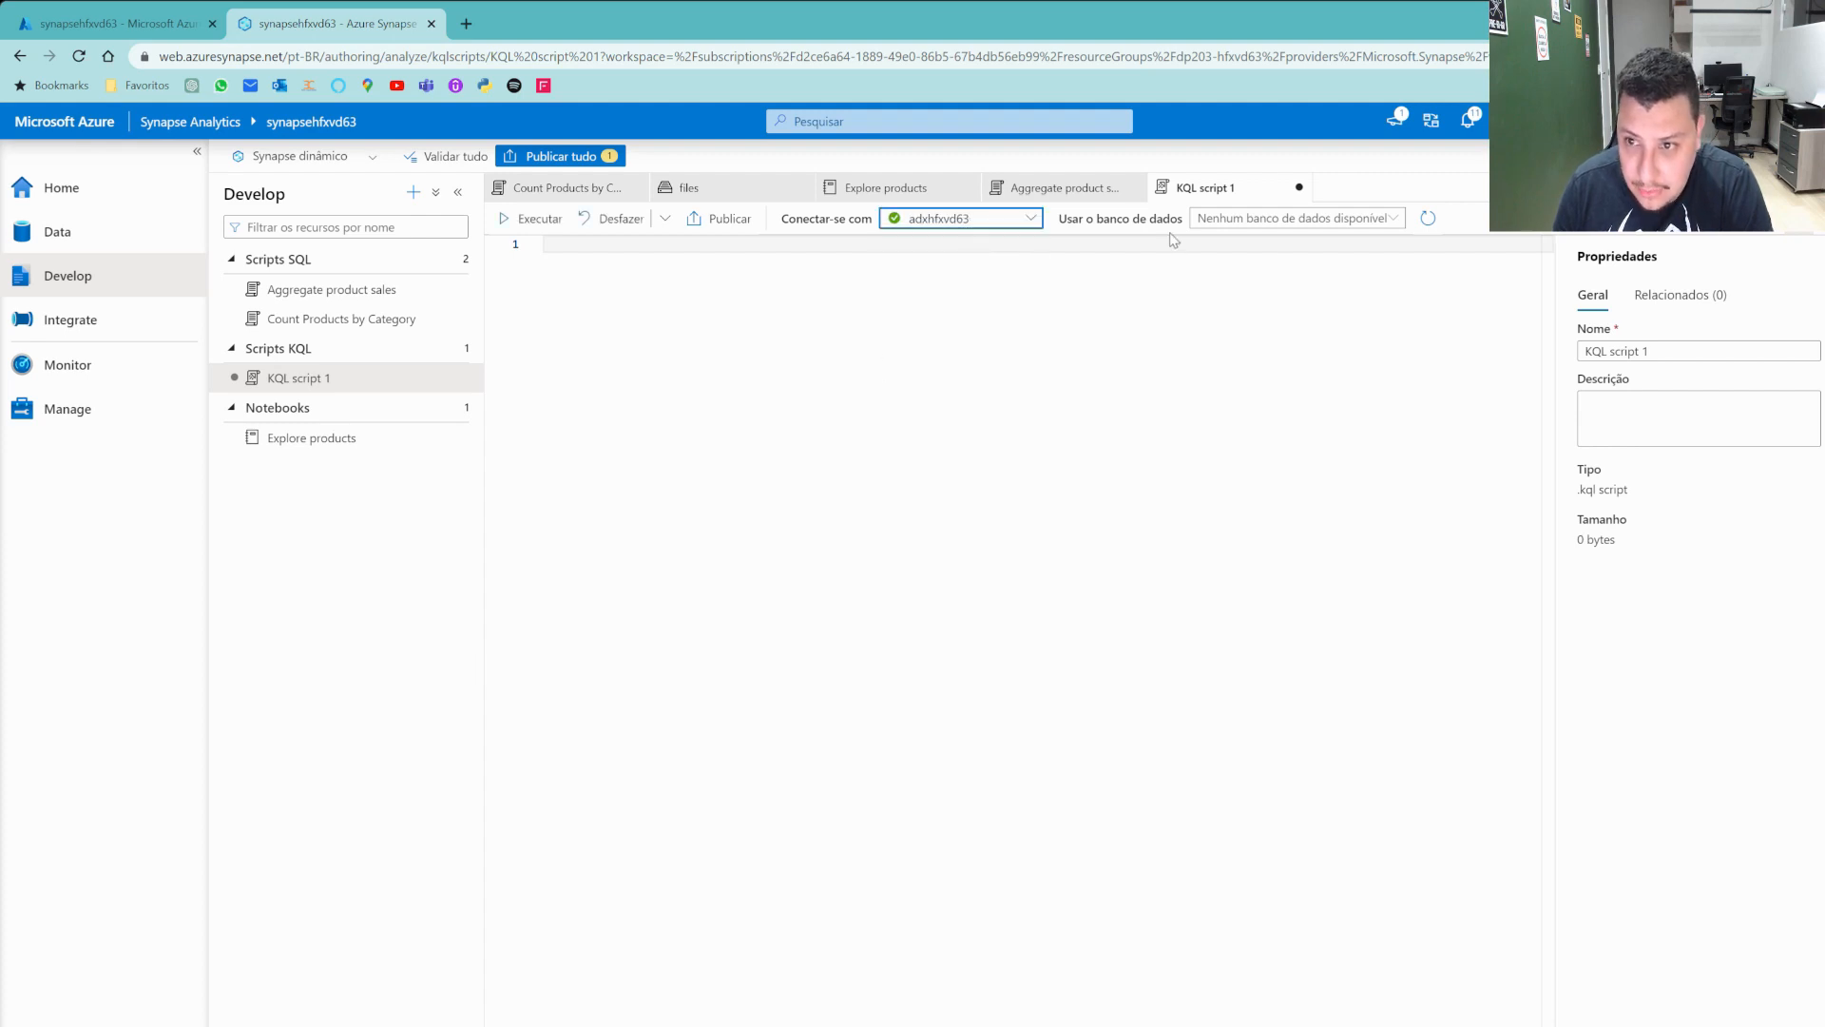
{"action": "left_click", "coordinate": [1263, 222]}
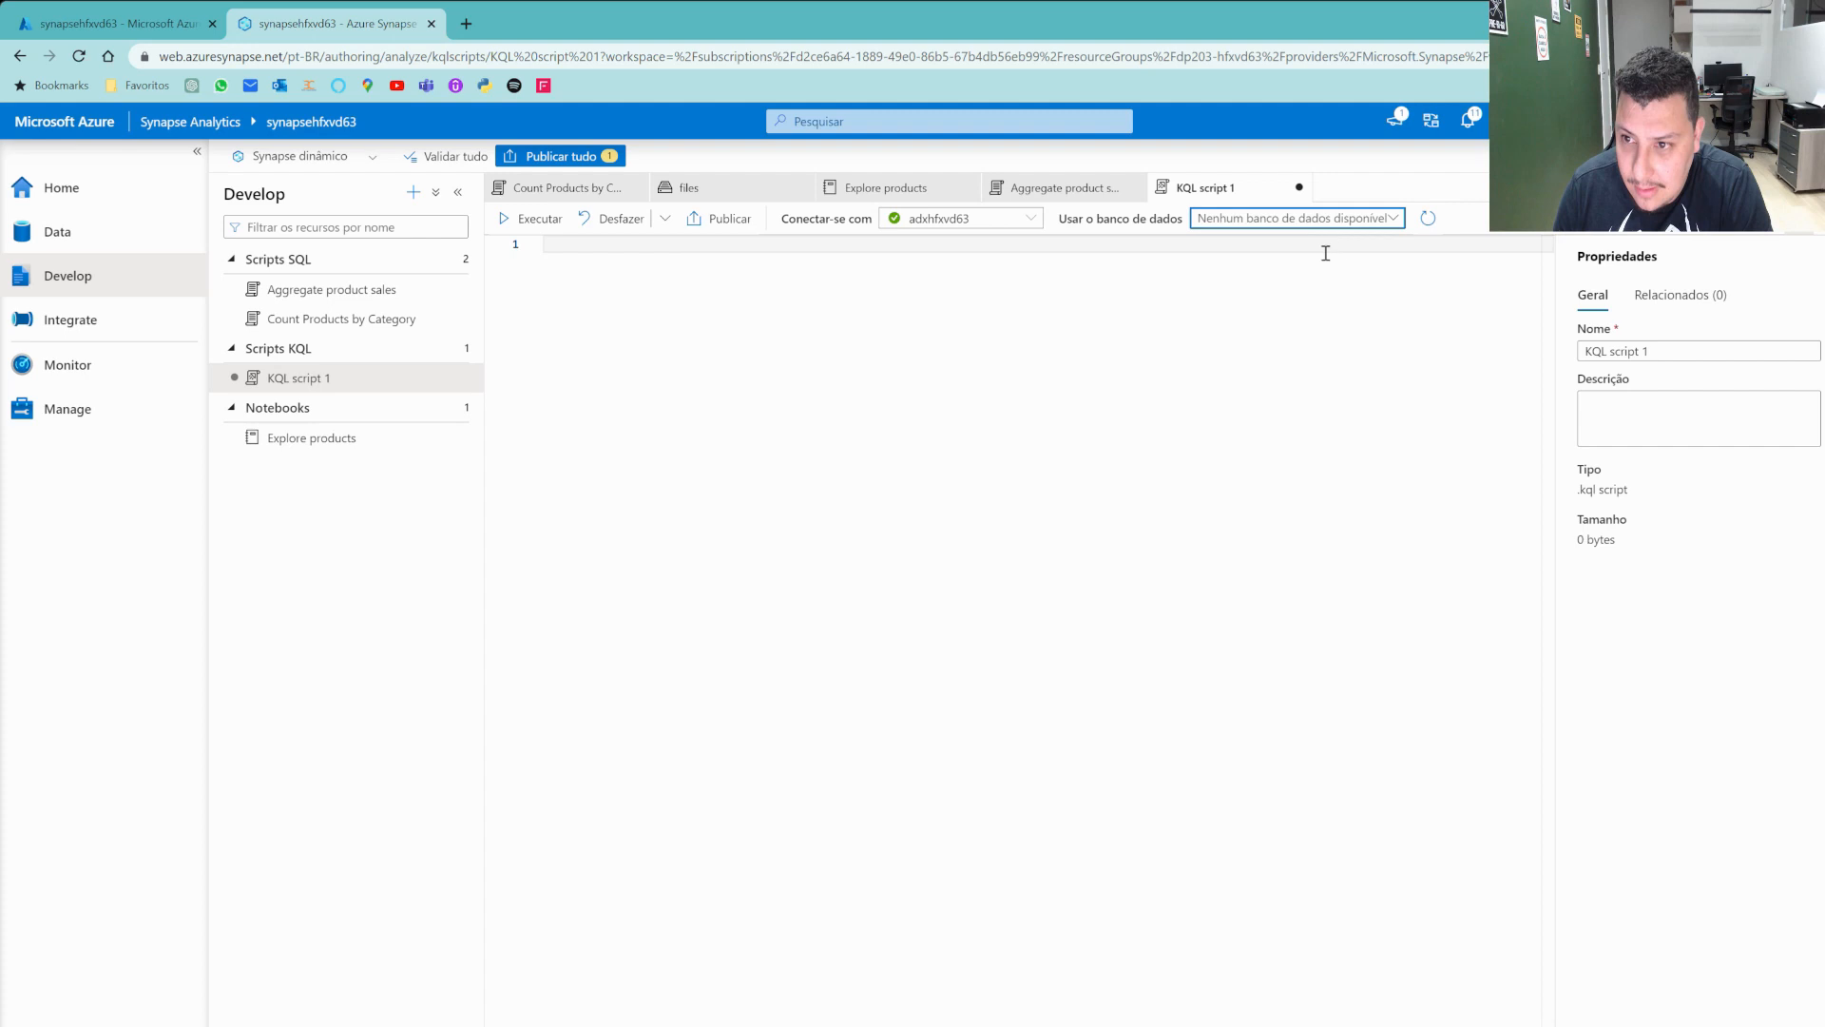
{"action": "left_click", "coordinate": [1310, 222]}
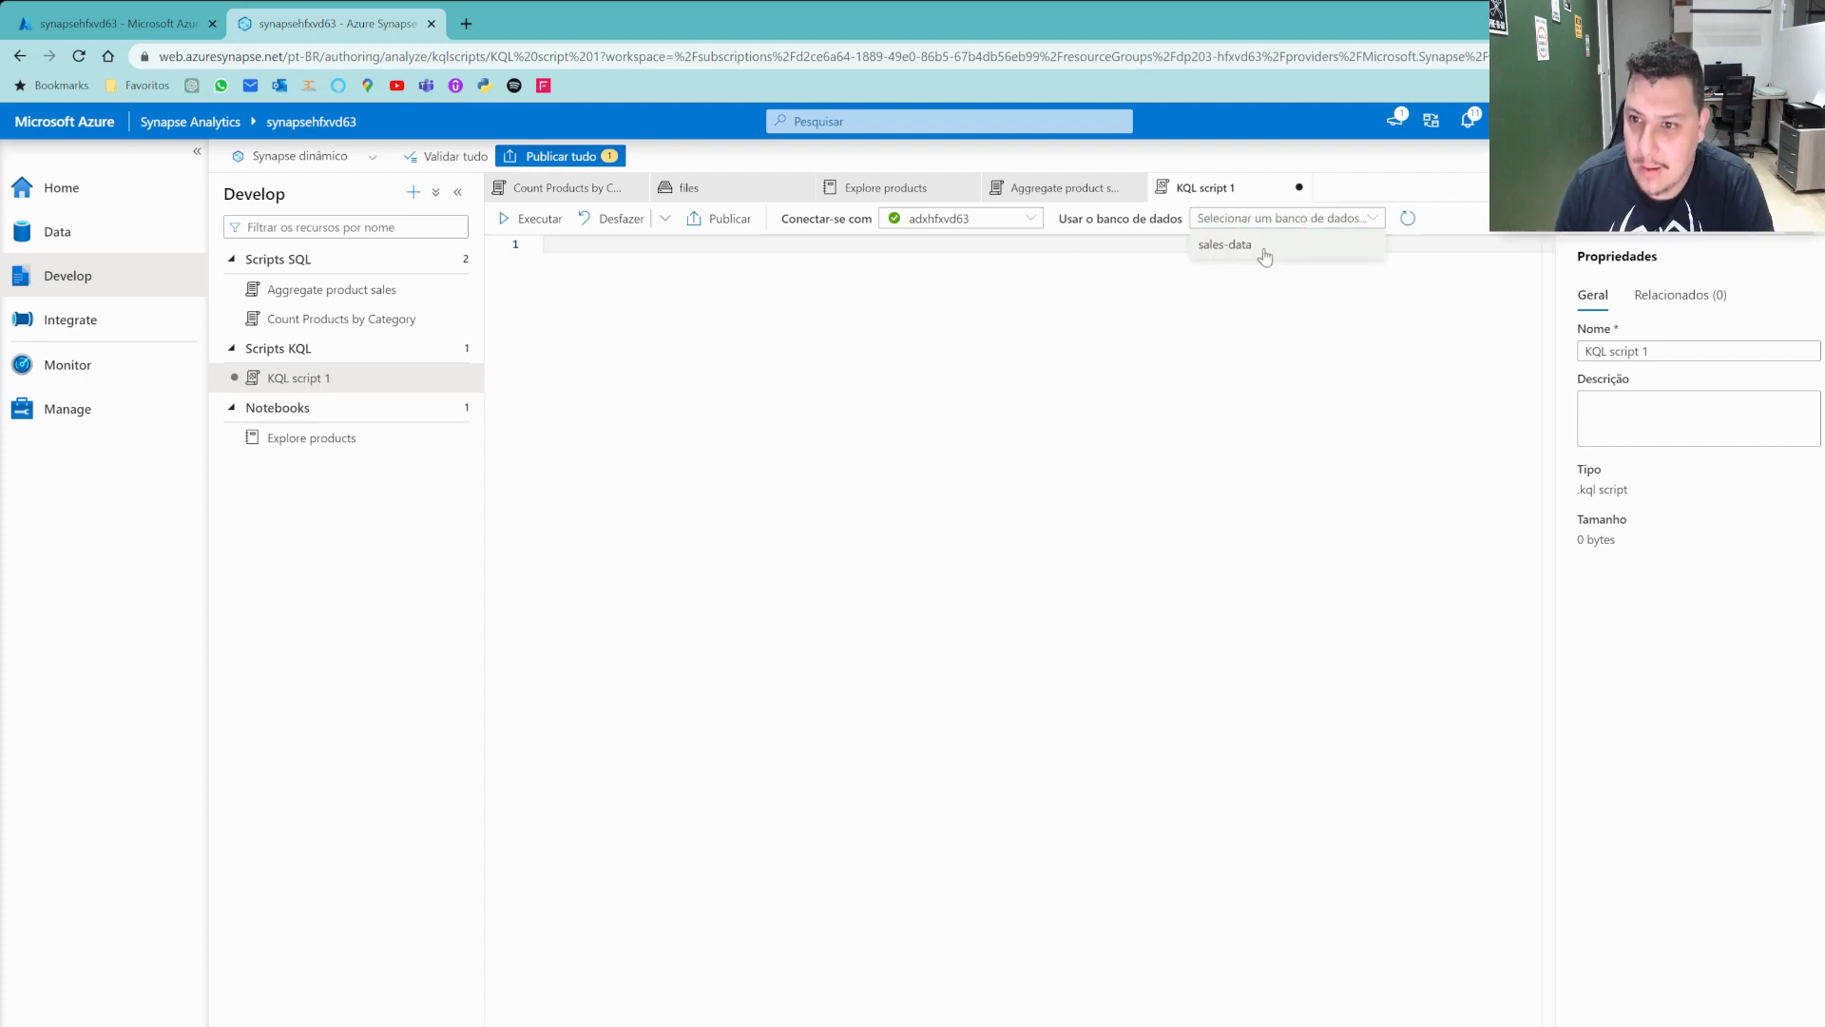
{"action": "left_click", "coordinate": [1235, 245]}
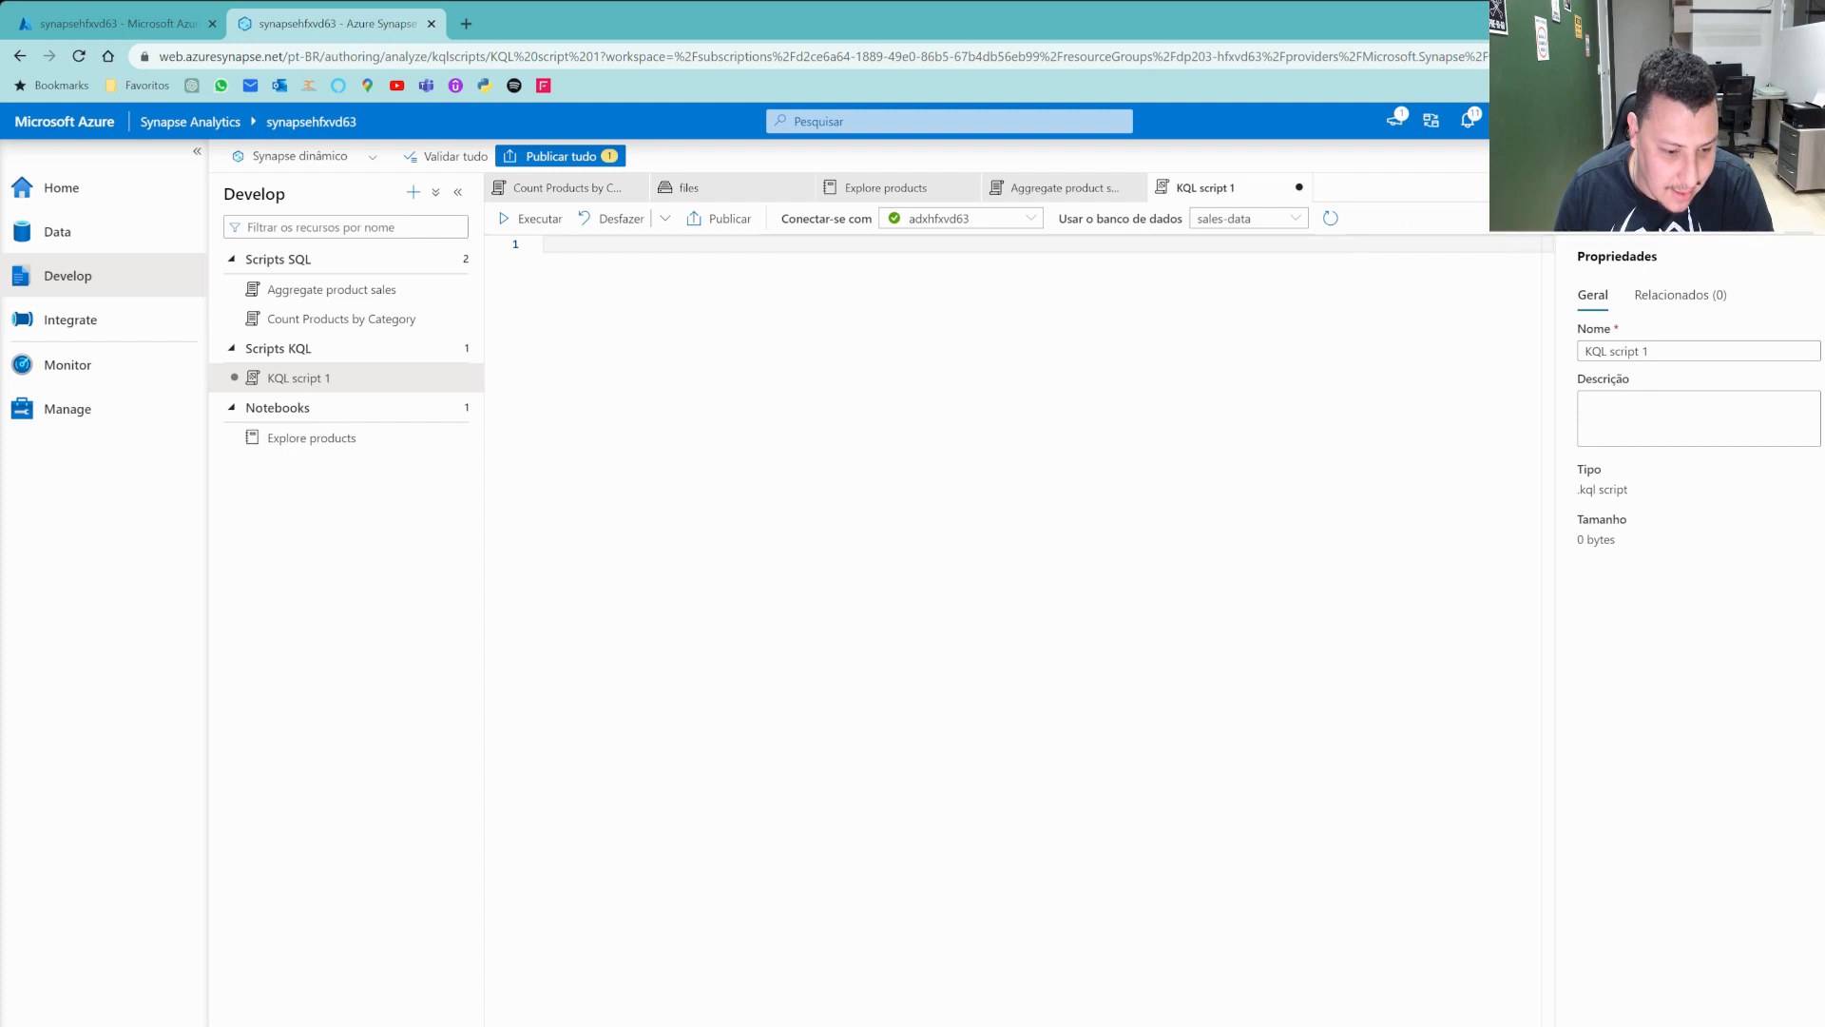
Create the sales table by running a KQL command with columns SalesOrderNumber, SalesOrderLineItem, OrderDate, CustomerName, EmailAddress, Item, Quantity, UnitPrice and TaxAmount.
{"action": "left_click", "coordinate": [567, 335]}
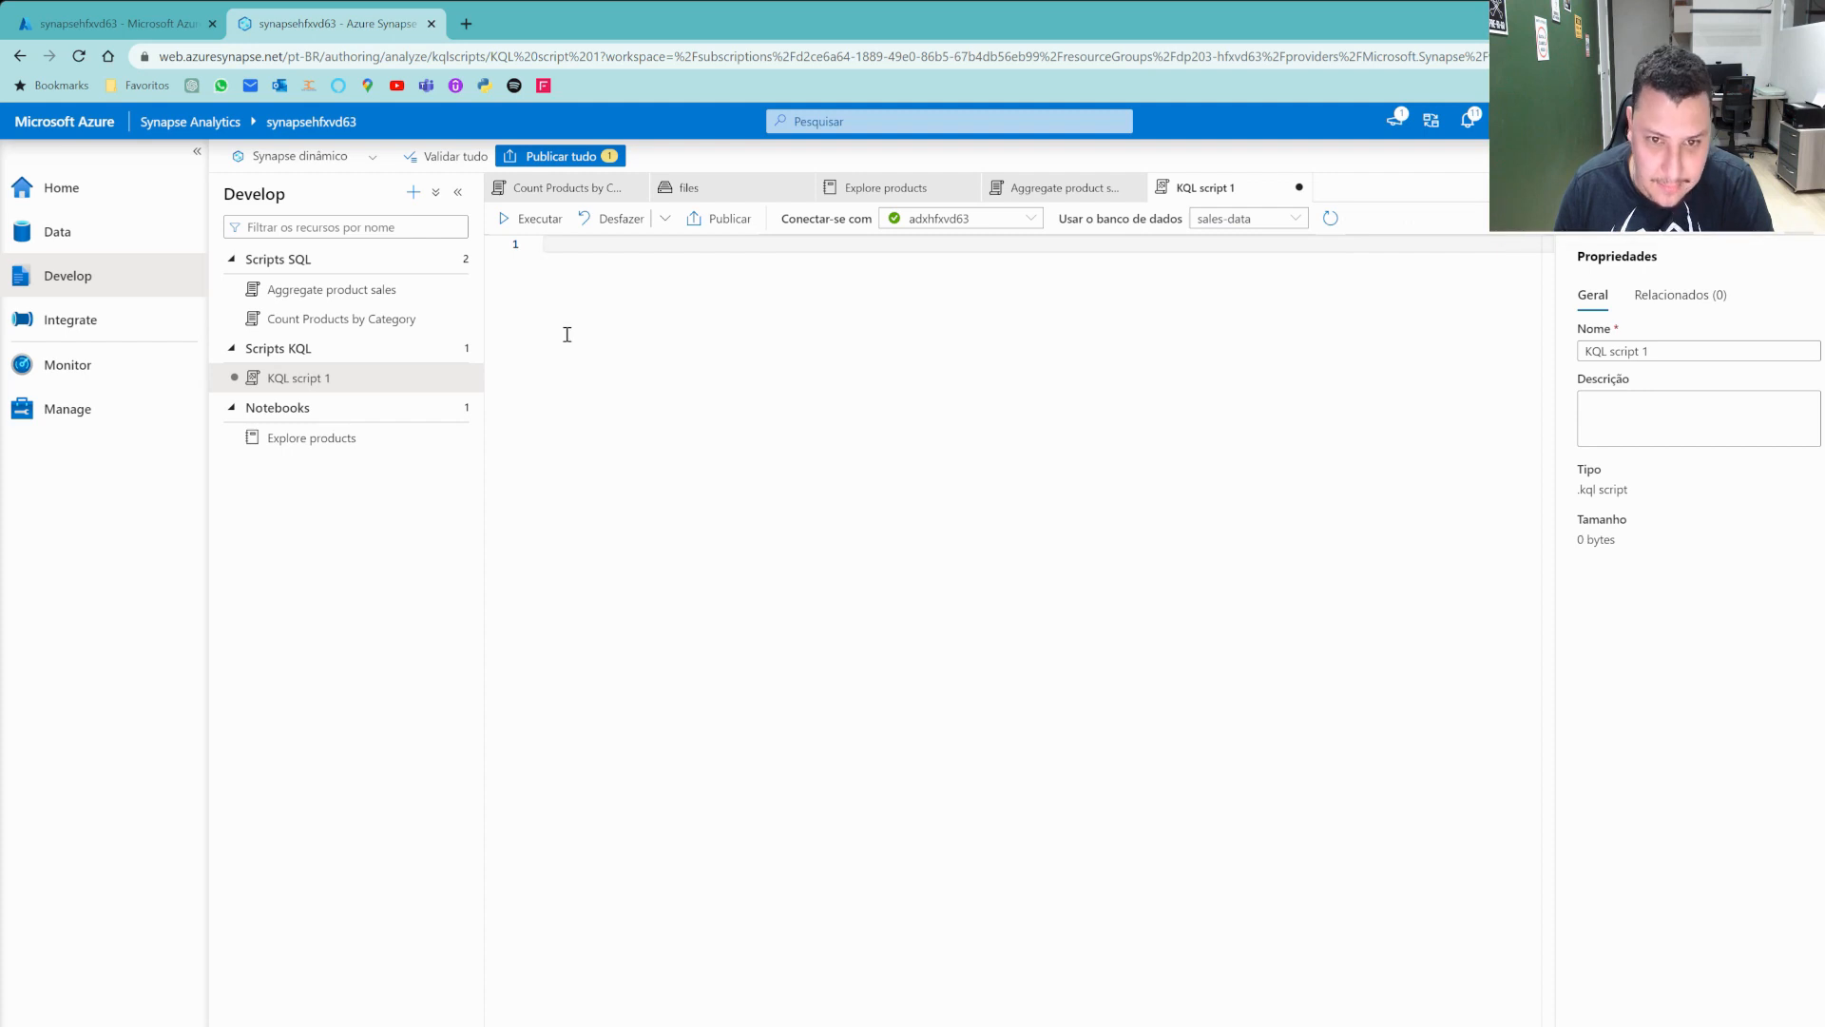
{"action": "type", "text": ".create table sales (     SalesOrderNumber: string,     SalesOrderLineItem: int,     OrderDate: datetime,     CustomerName: string,     EmailAddress: string,     Item: string,     Quantity: int,     UnitPrice: real,     TaxAmount: real)"}
{"action": "left_click", "coordinate": [504, 222]}
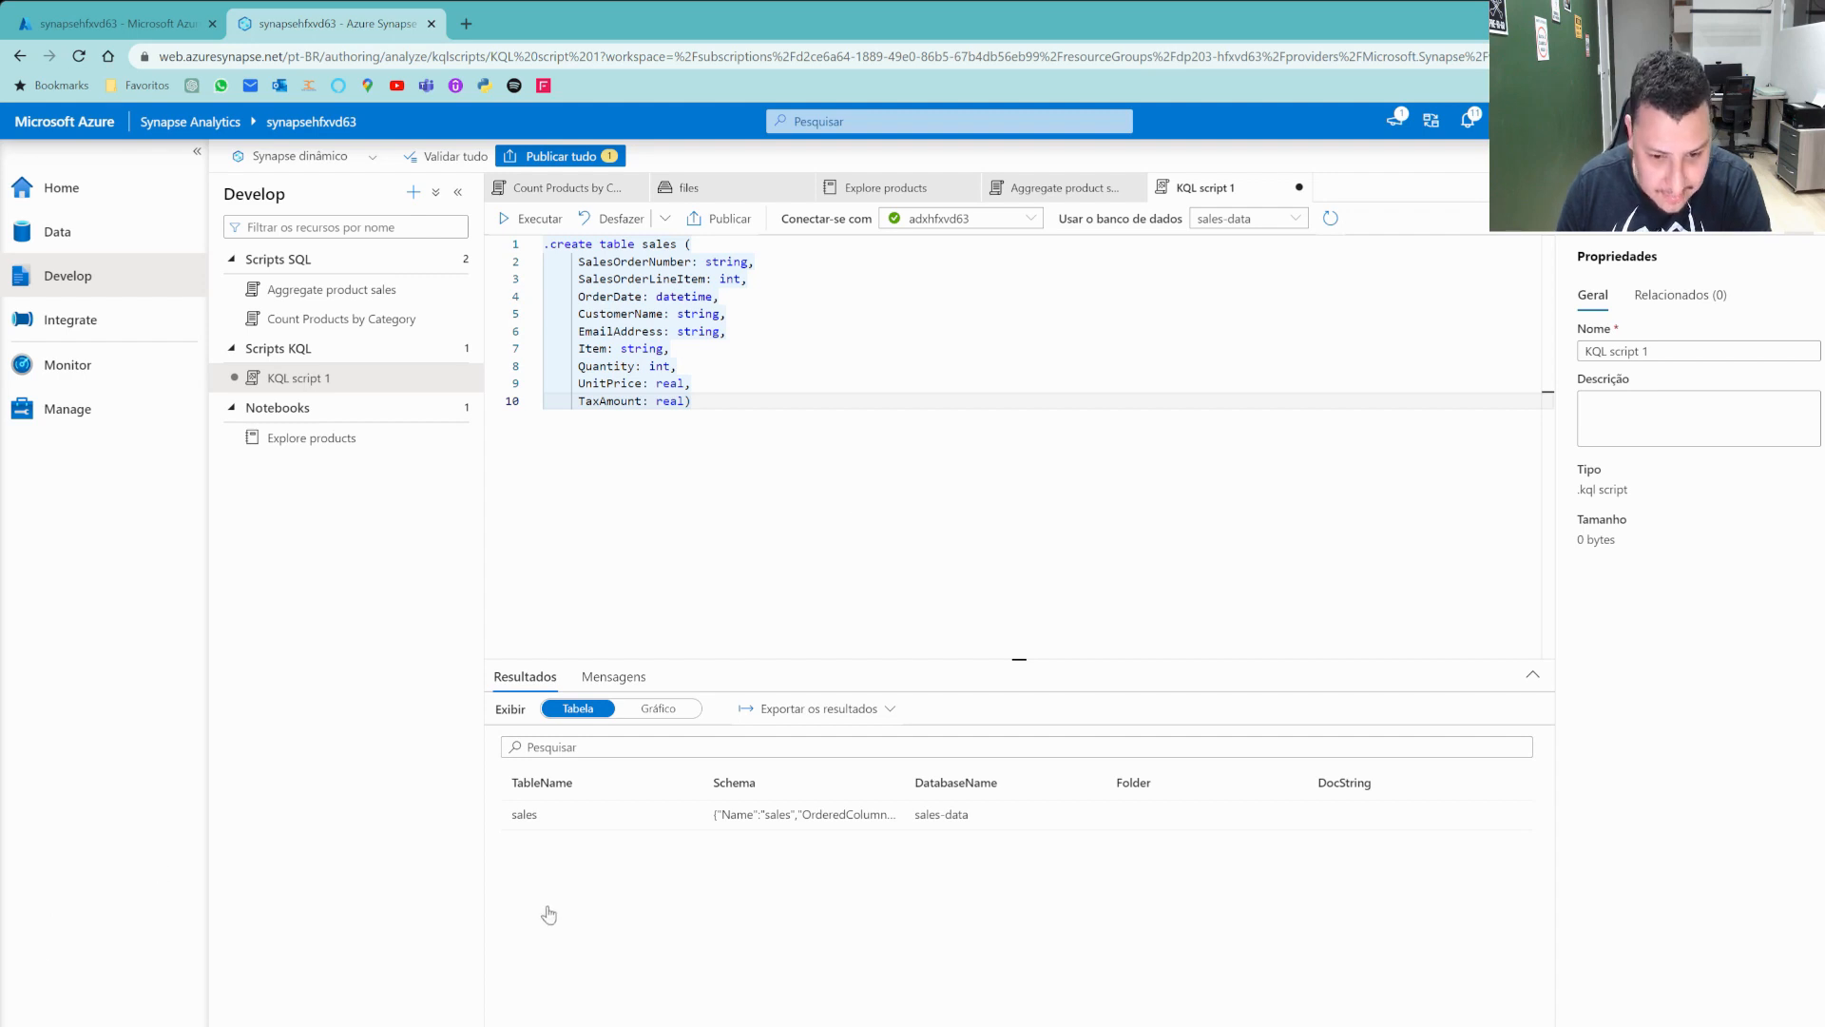
Replace the script with an ingest command loading labs/01/files sales data from the microsoftlearning dp-203-azure-data-engineer GitHub URL into sales with ignoreFirstRecord = true, and run it.
{"action": "key", "text": "ctrl+a"}
{"action": "left_click_drag", "start_coordinate": [780, 435], "coordinate": [527, 246]}
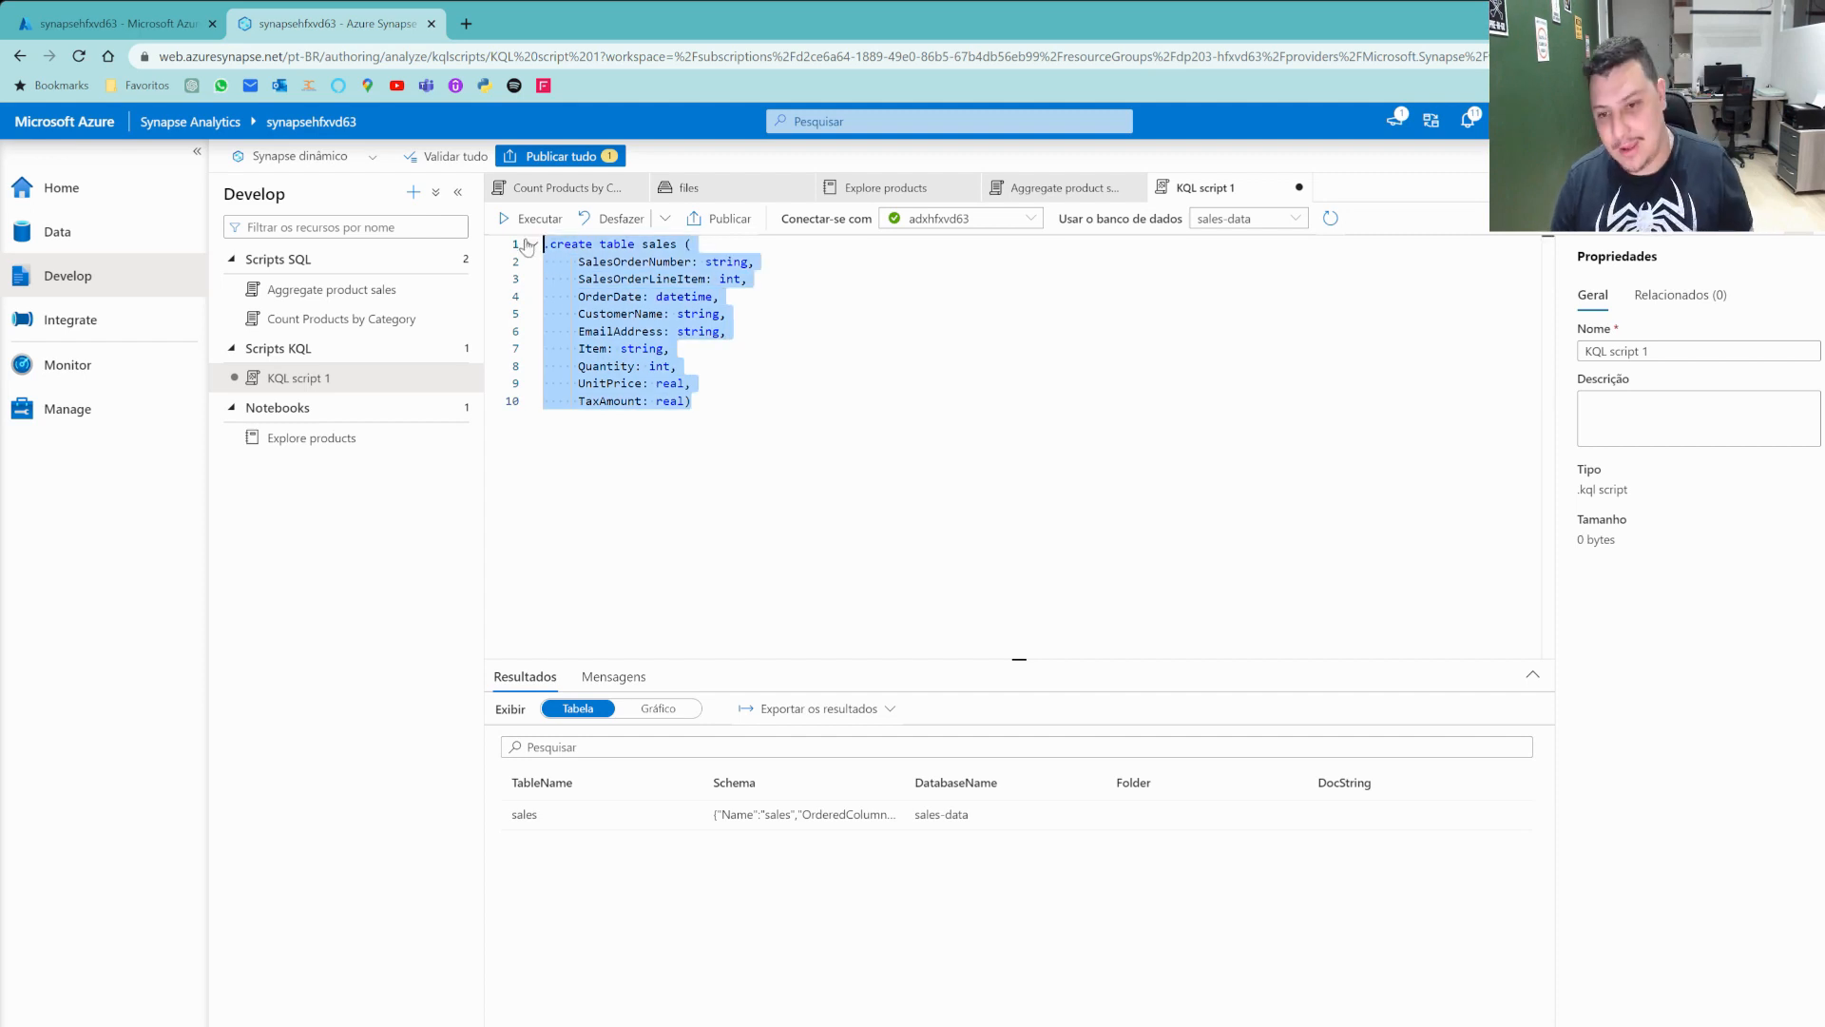
{"action": "key", "text": "ctrl+v"}
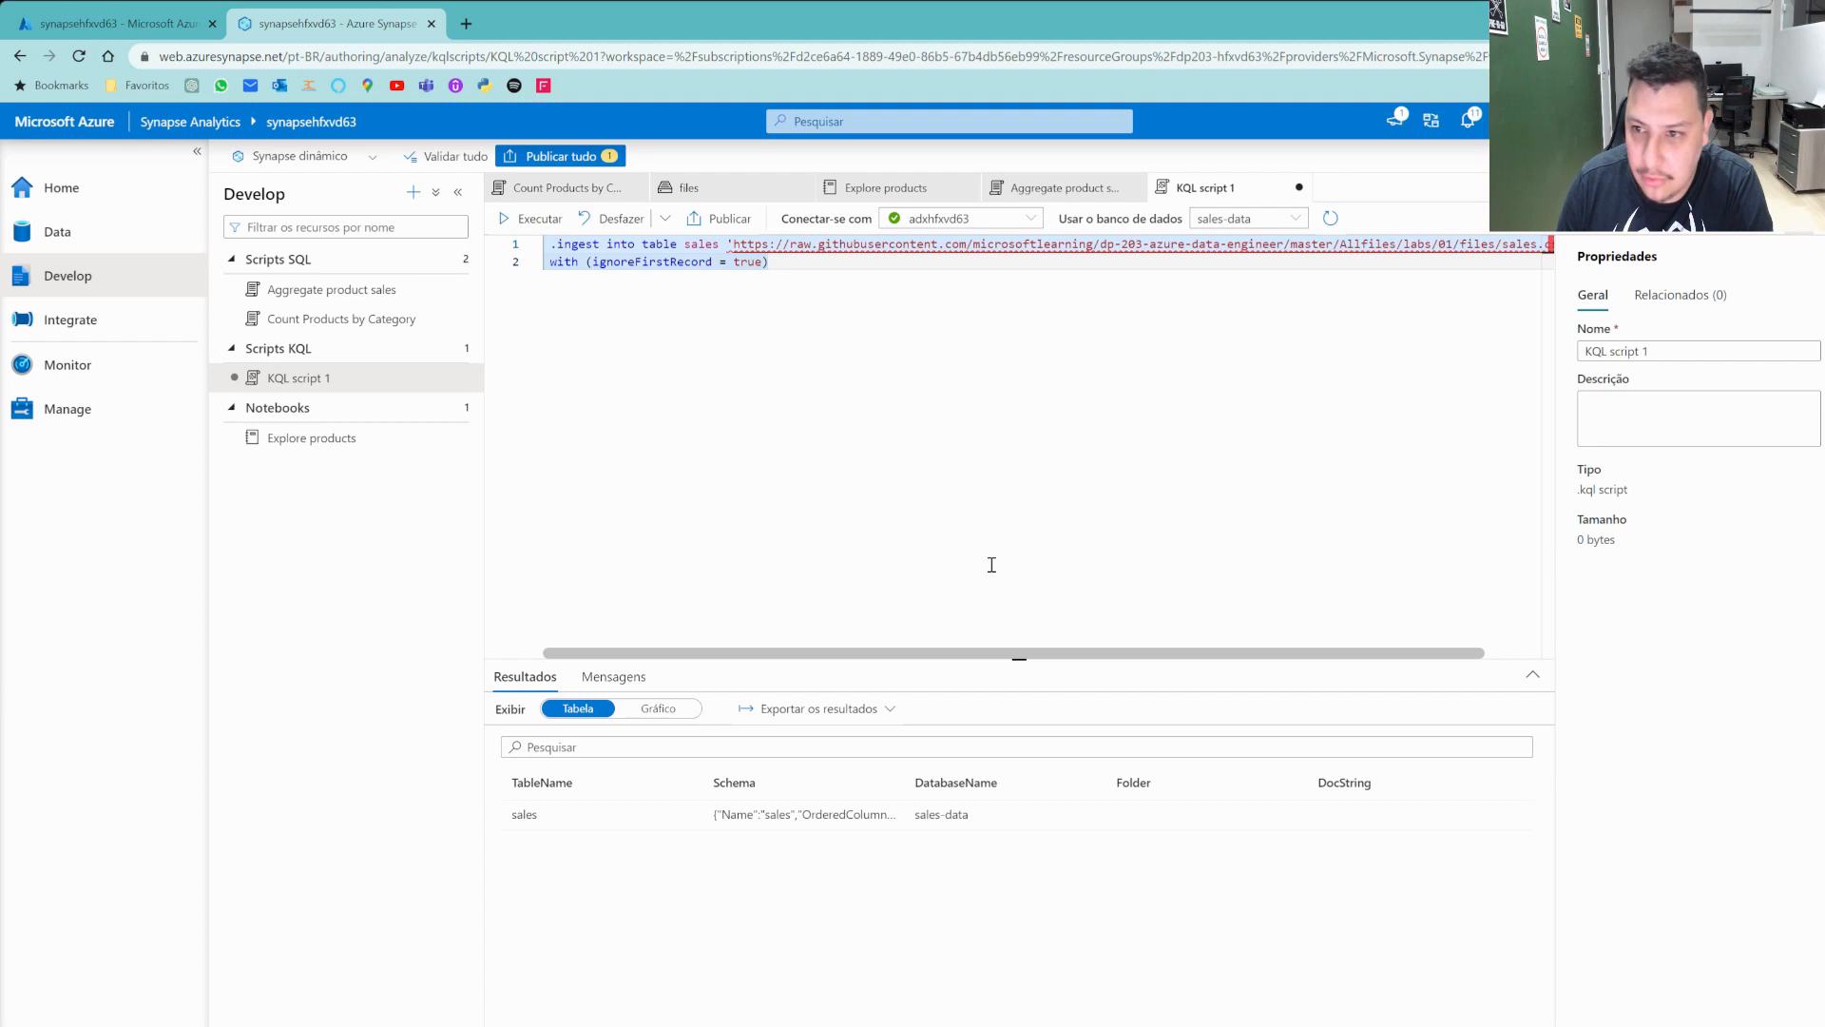
{"action": "left_click_drag", "start_coordinate": [1032, 657], "coordinate": [1033, 652]}
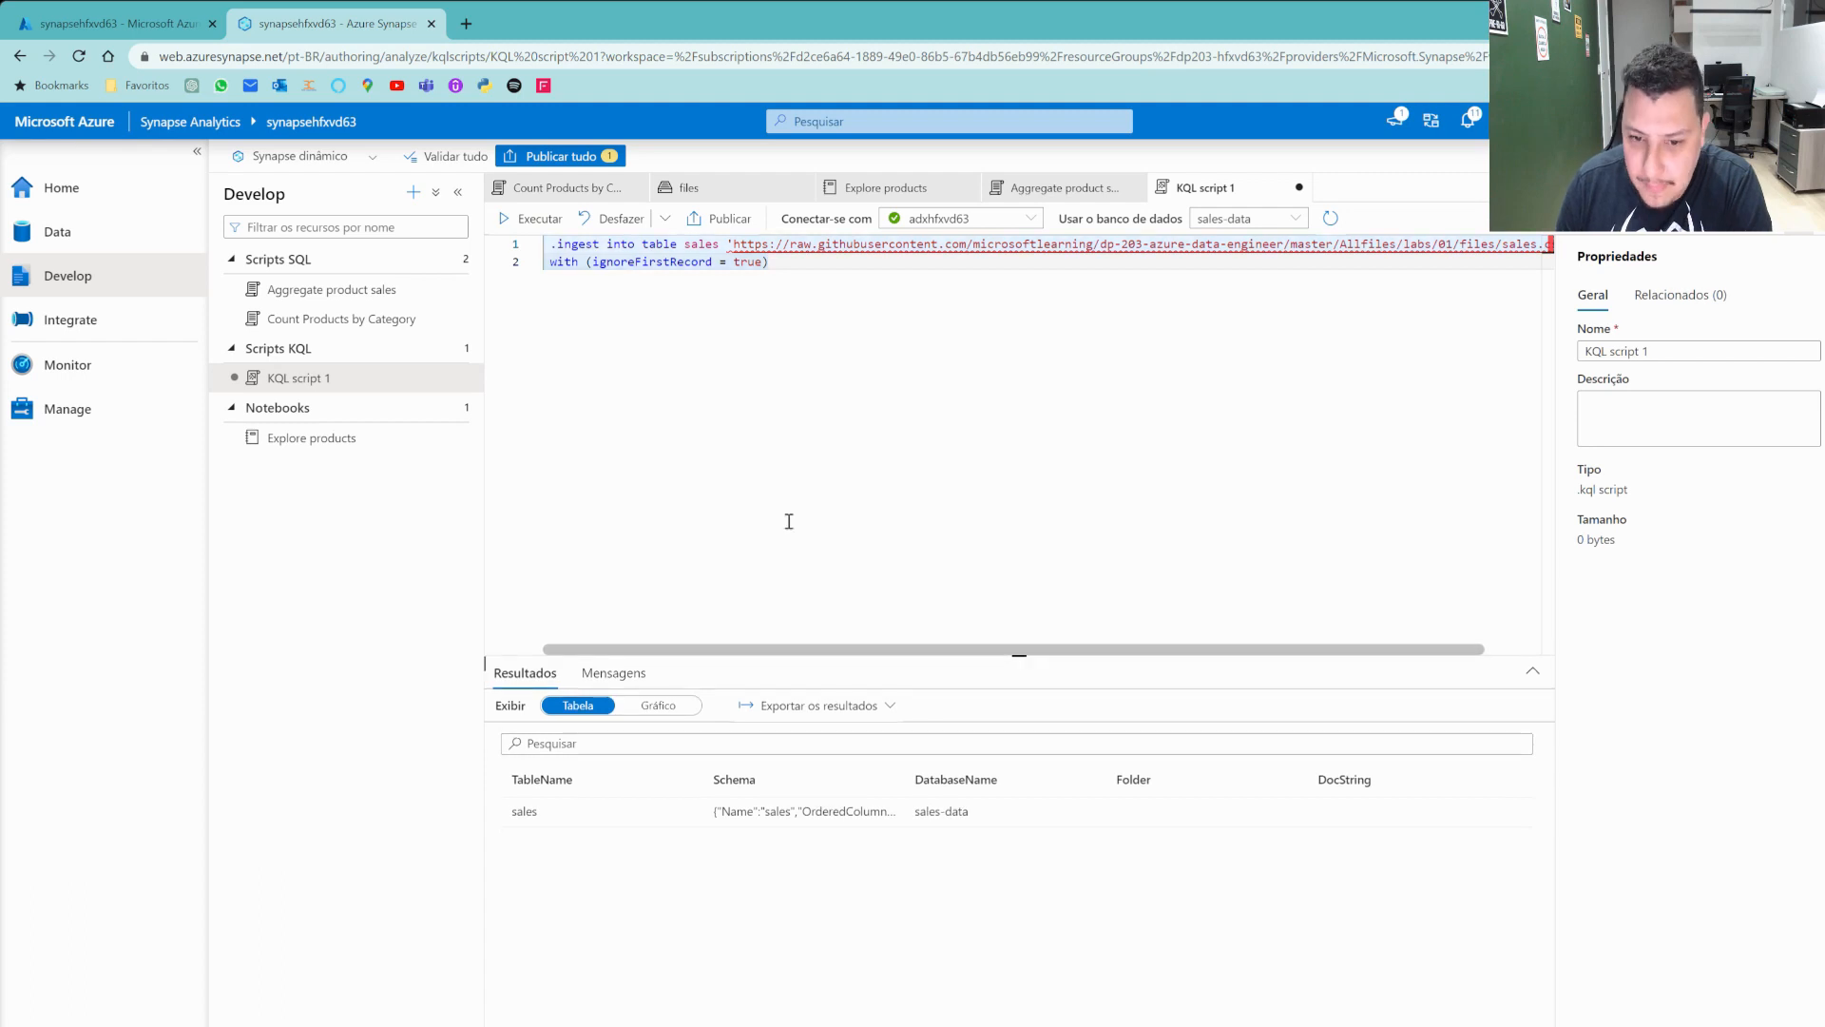
{"action": "left_click", "coordinate": [538, 225]}
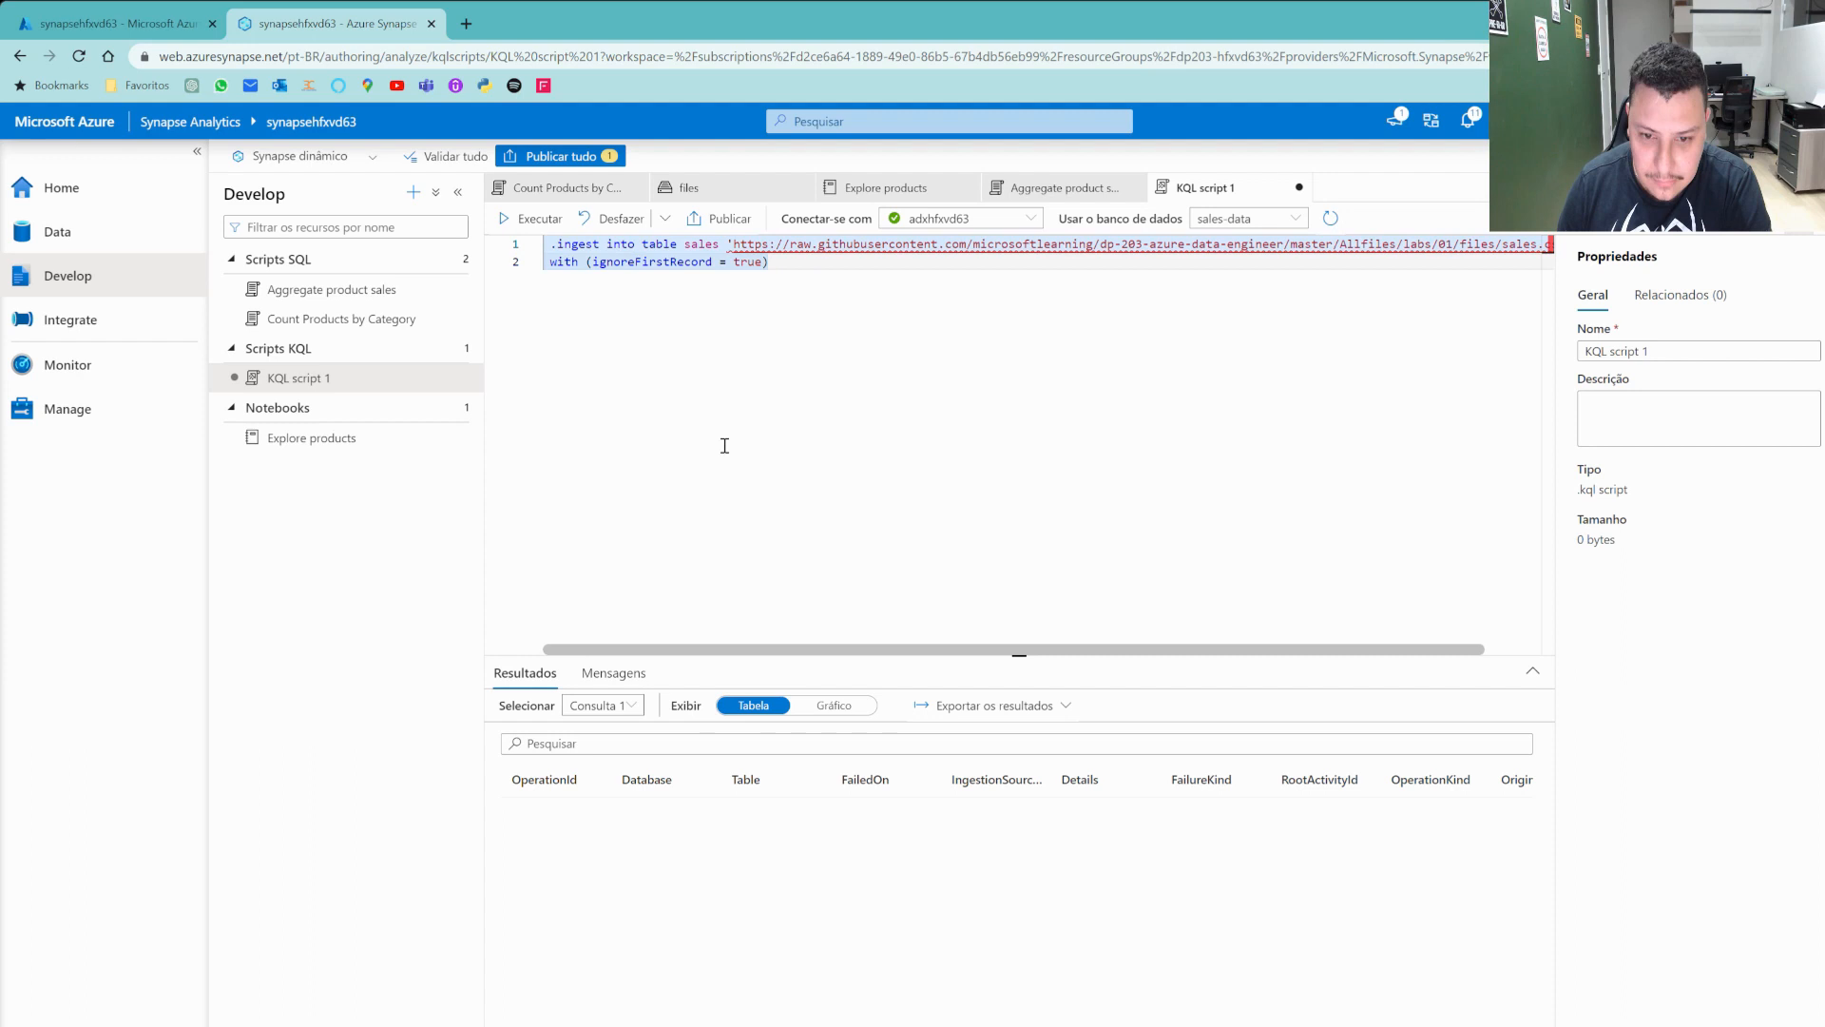
Replace the script with the query sales | take 1000, run it and look over the returned rows.
{"action": "key", "text": "ctrl+a"}
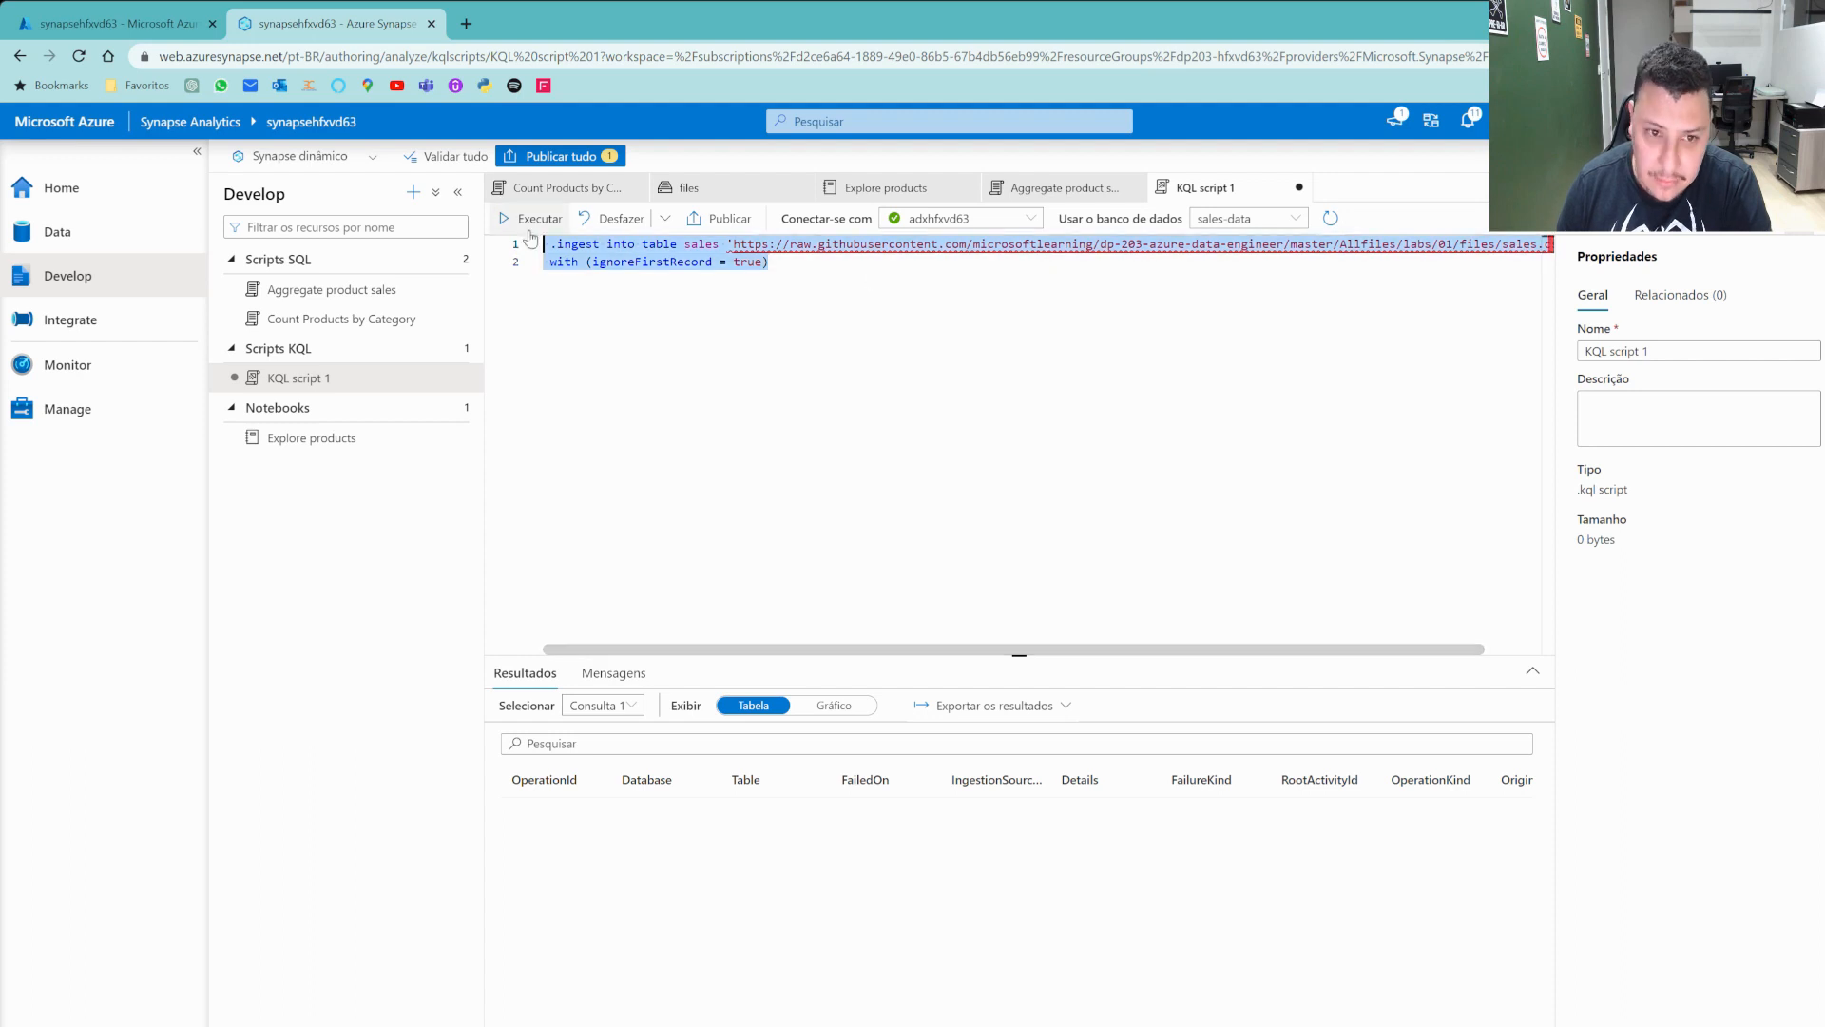
{"action": "key", "text": "BackSpace"}
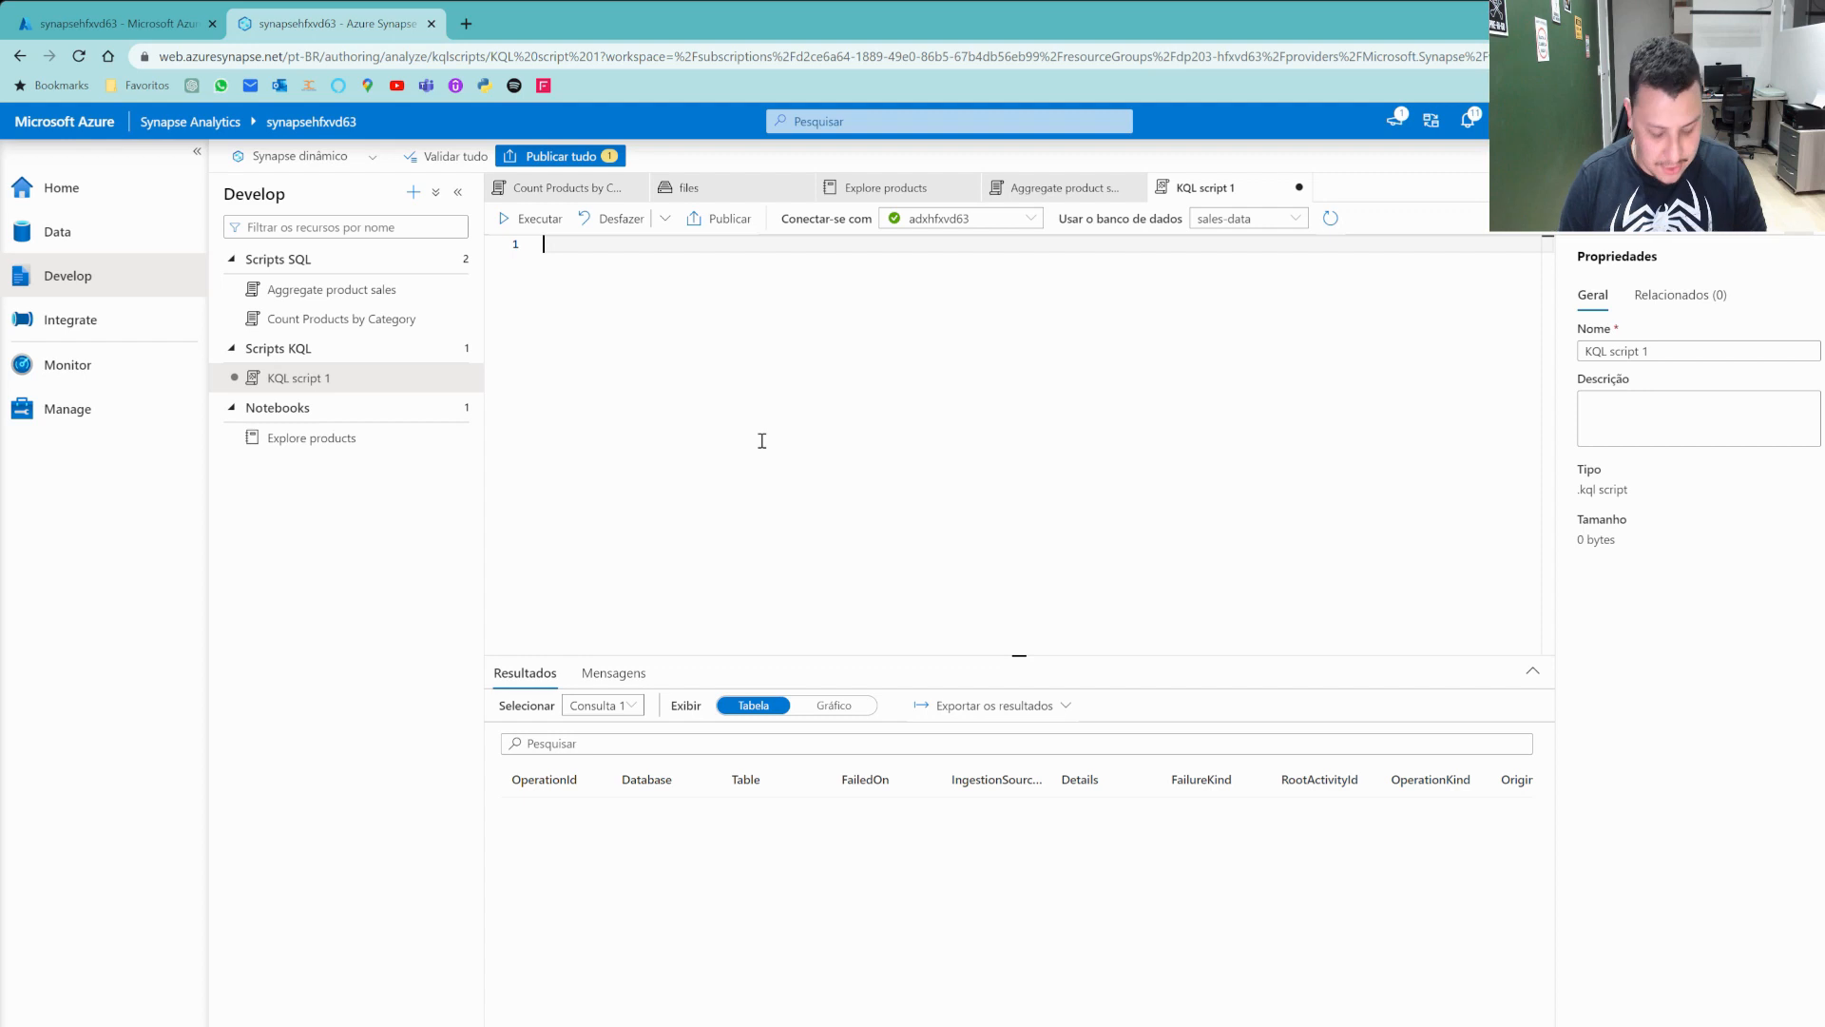
{"action": "type", "text": "sales"}
{"action": "key", "text": "Return"}
{"action": "type", "text": "|"}
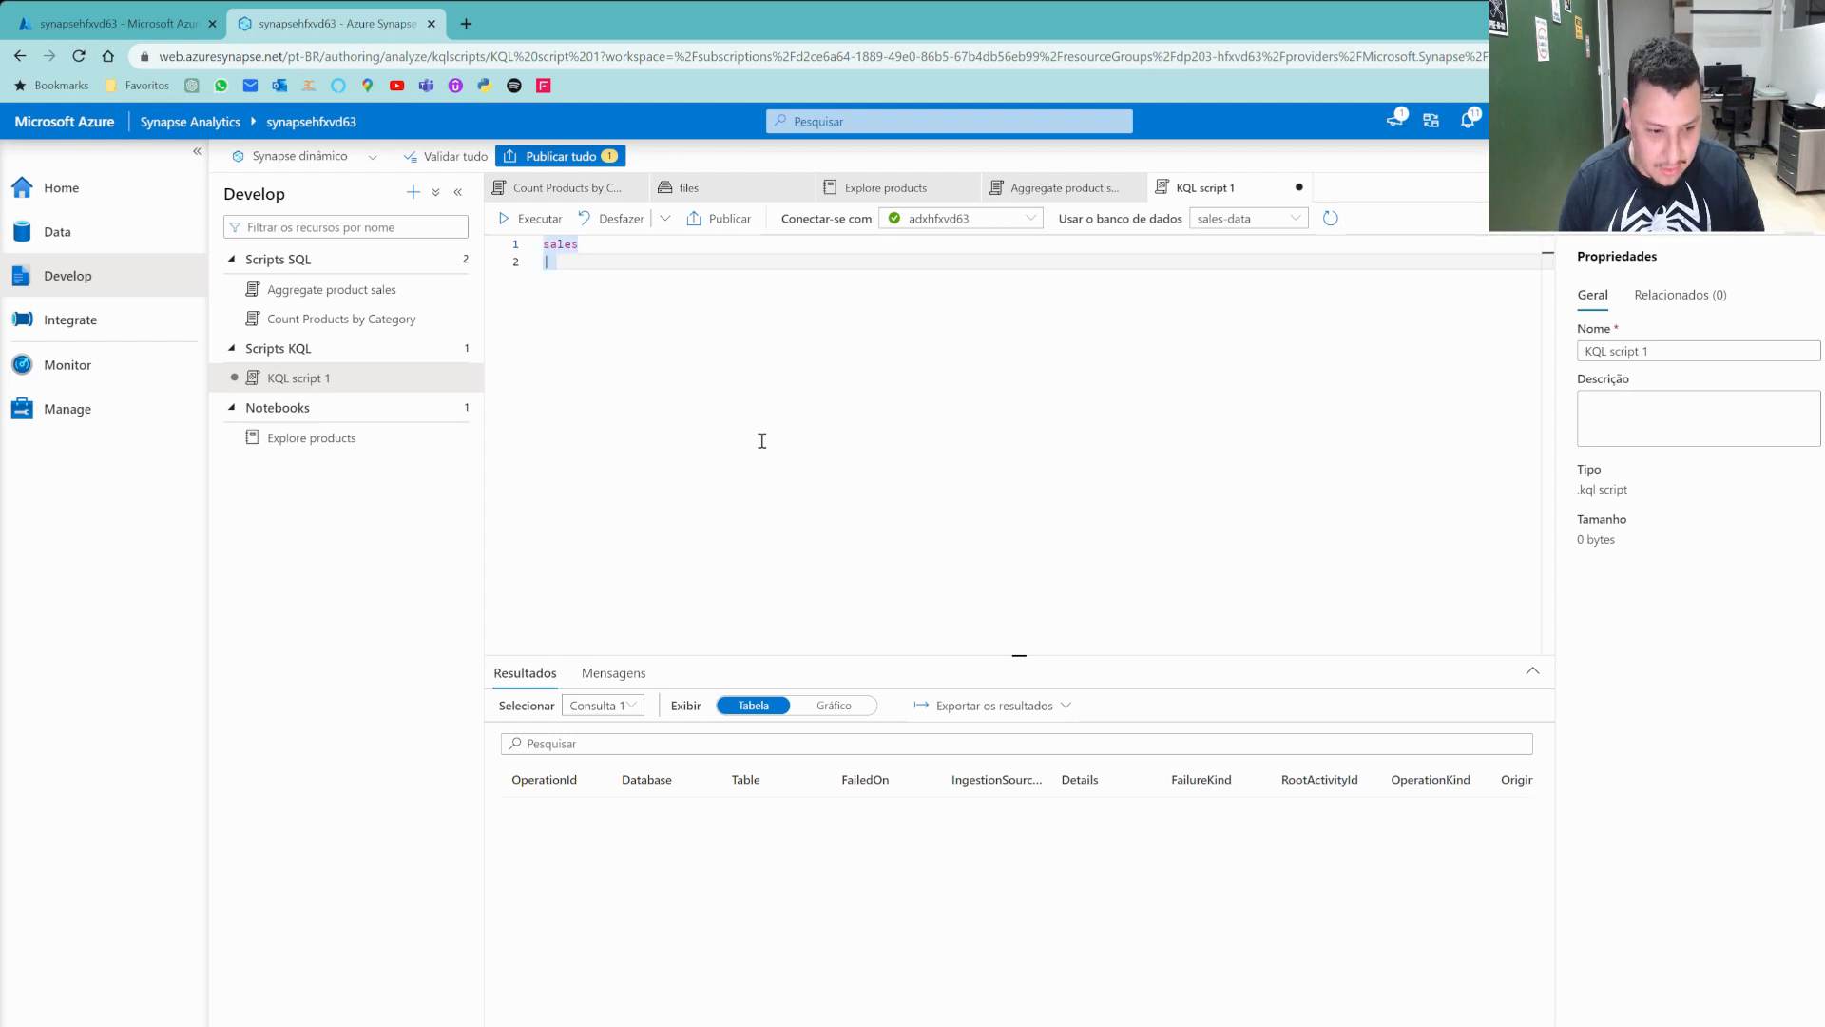
{"action": "type", "text": " take"}
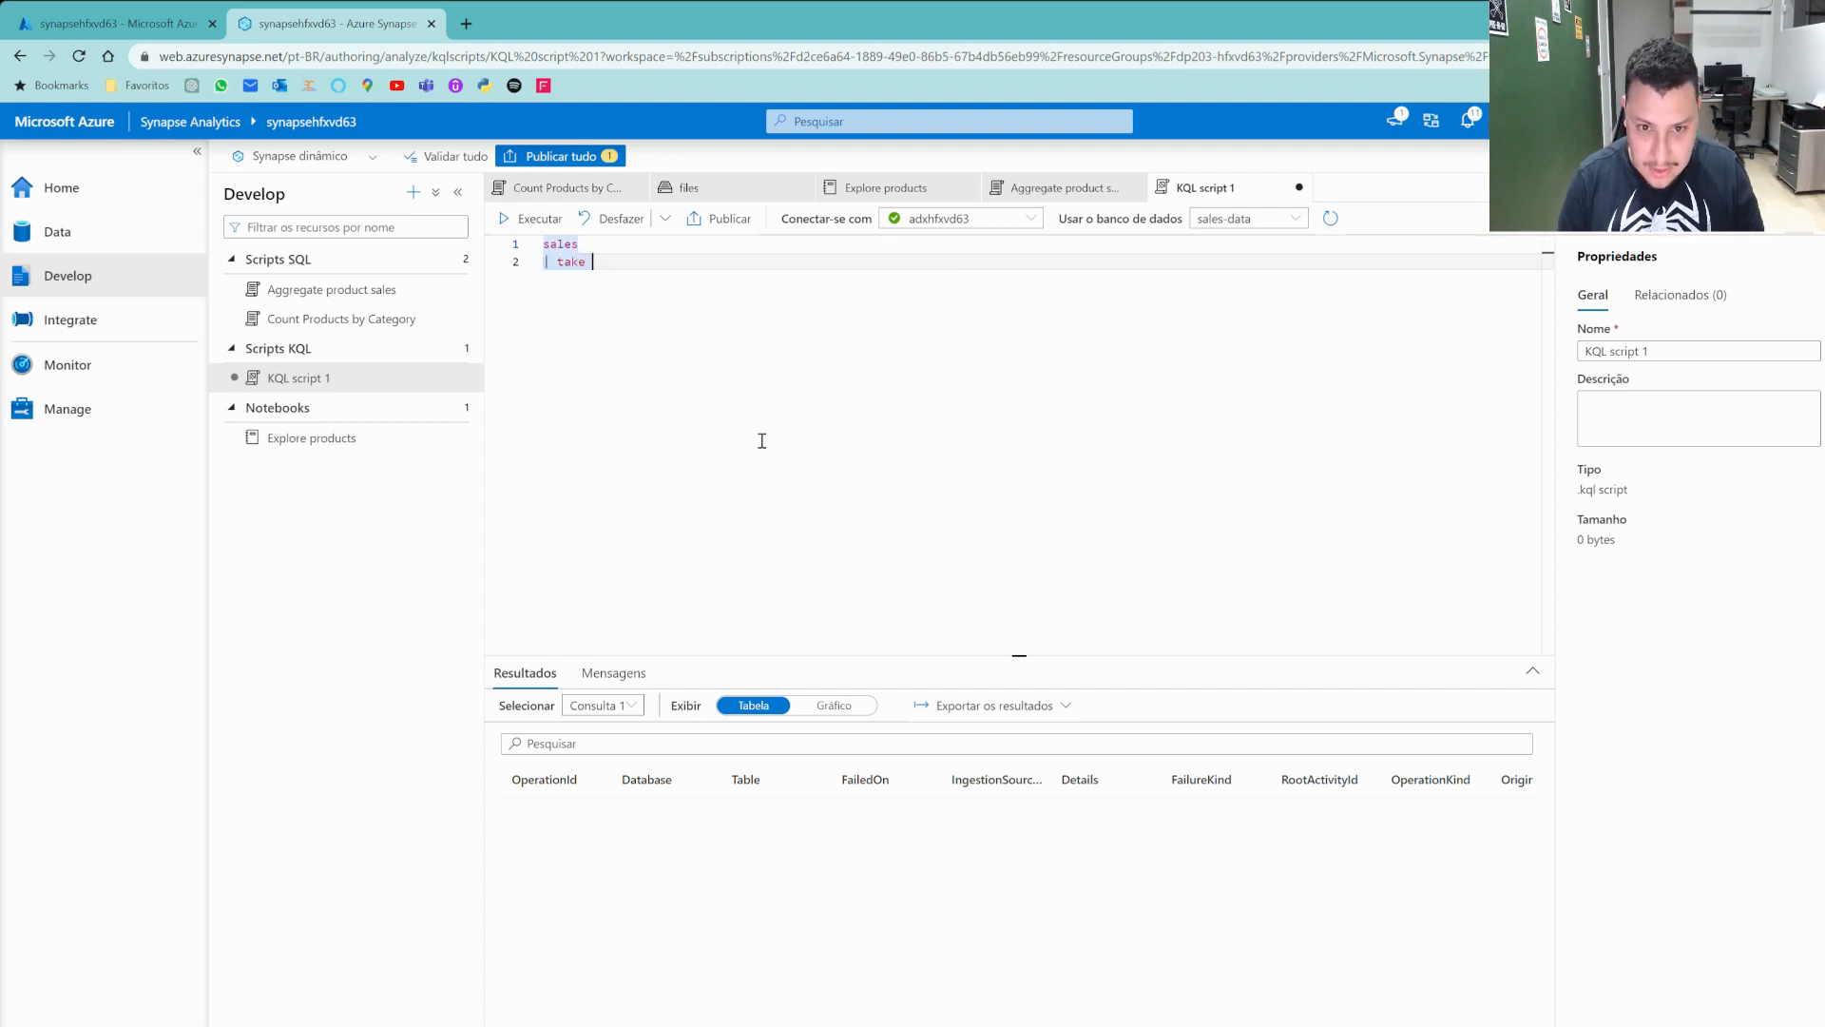
{"action": "type", "text": " 1000"}
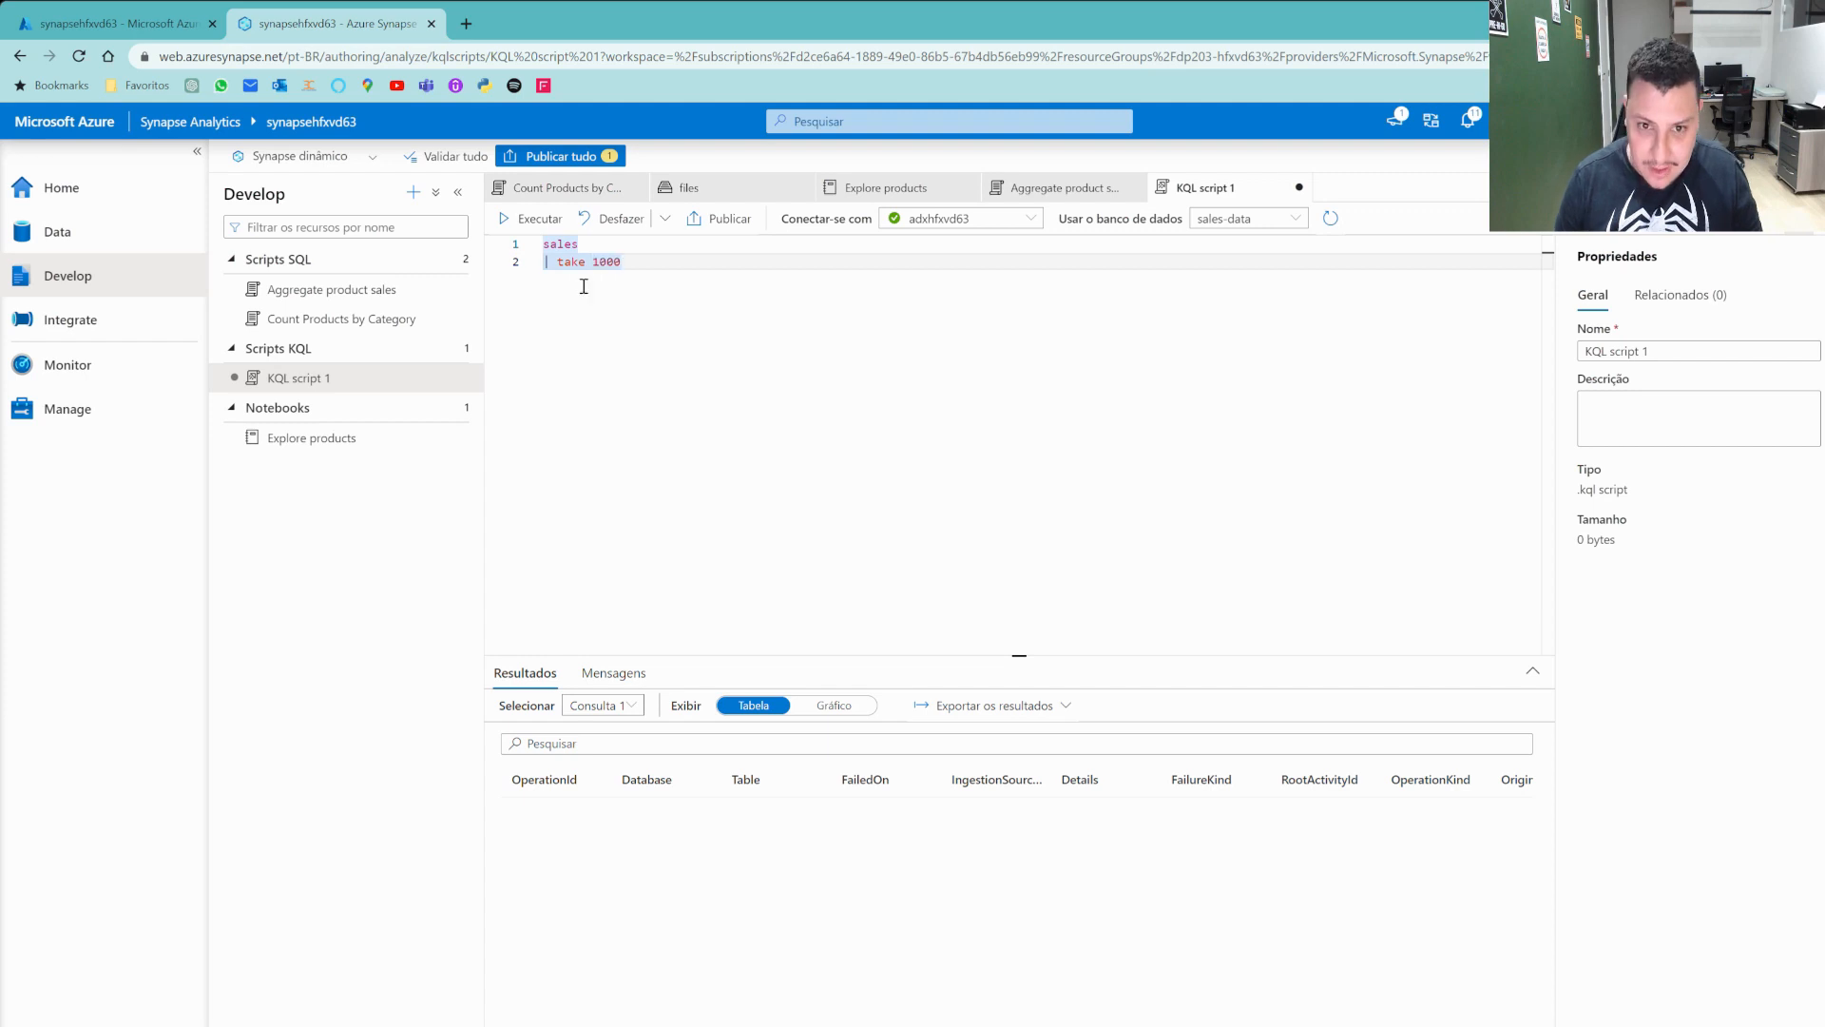
{"action": "left_click", "coordinate": [532, 217]}
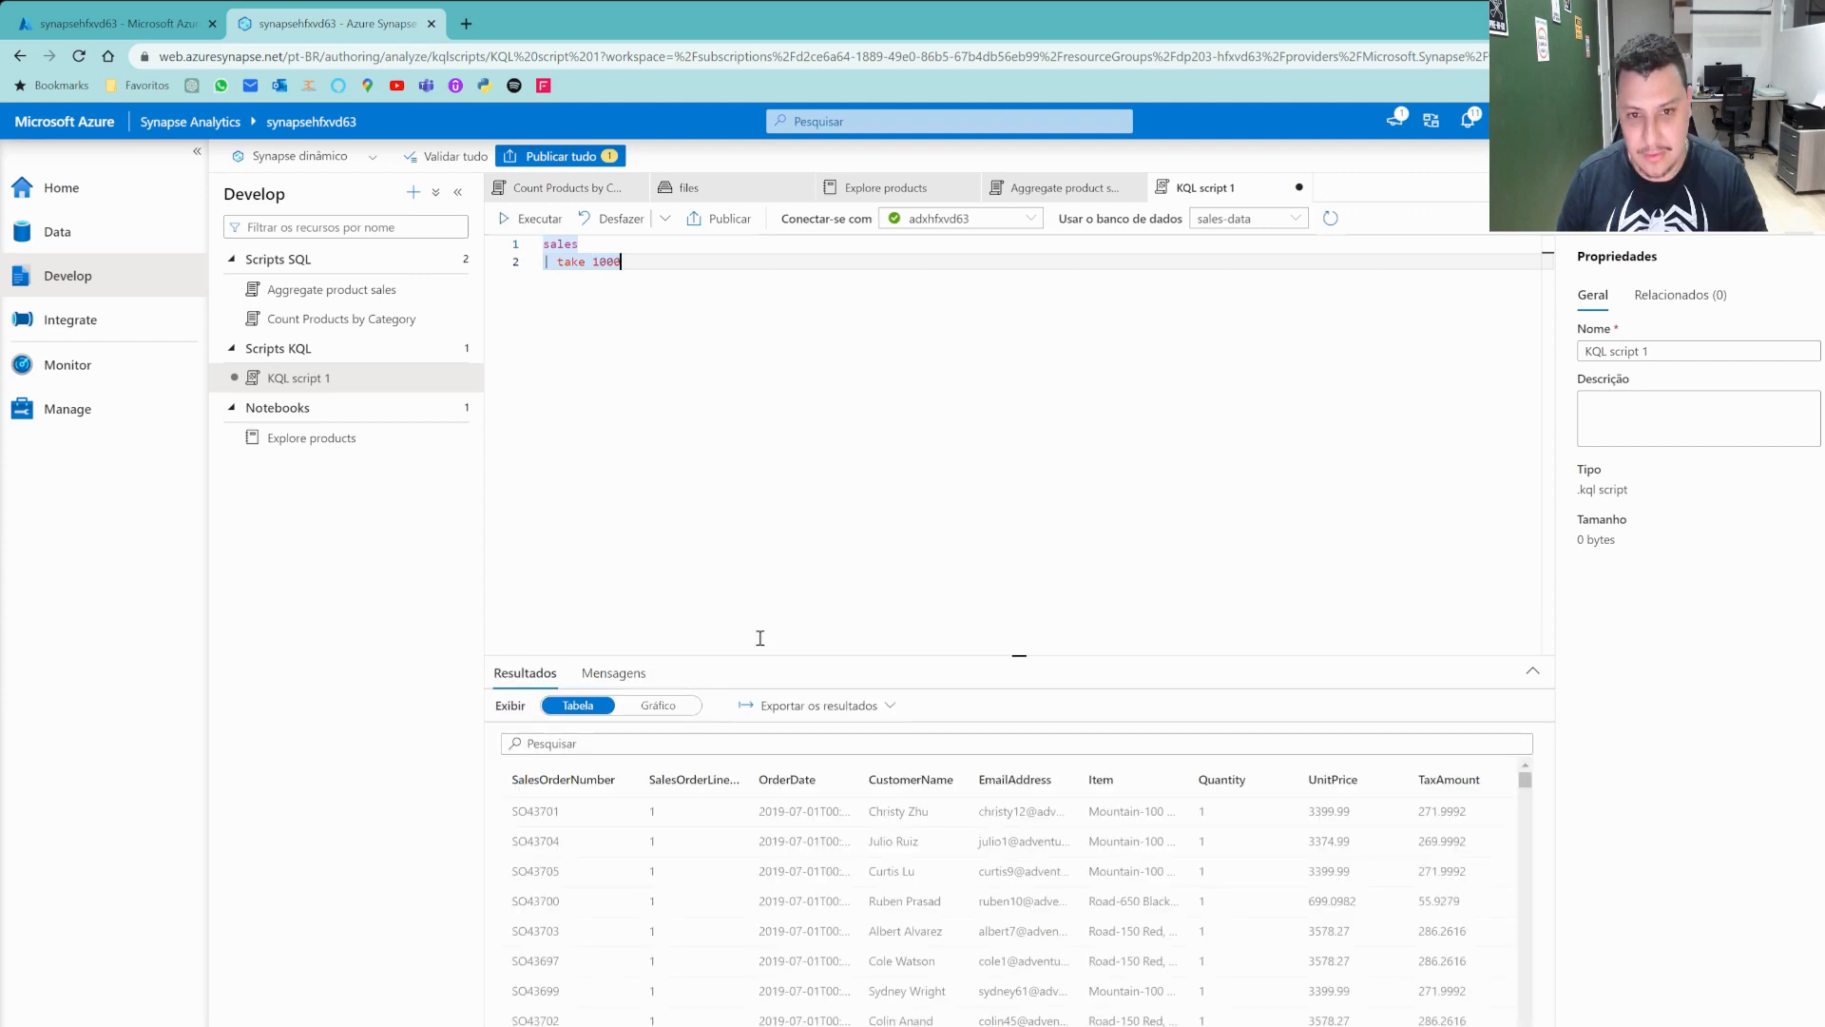
{"action": "scroll", "coordinate": [899, 825], "scroll_direction": "down", "scroll_amount": 1}
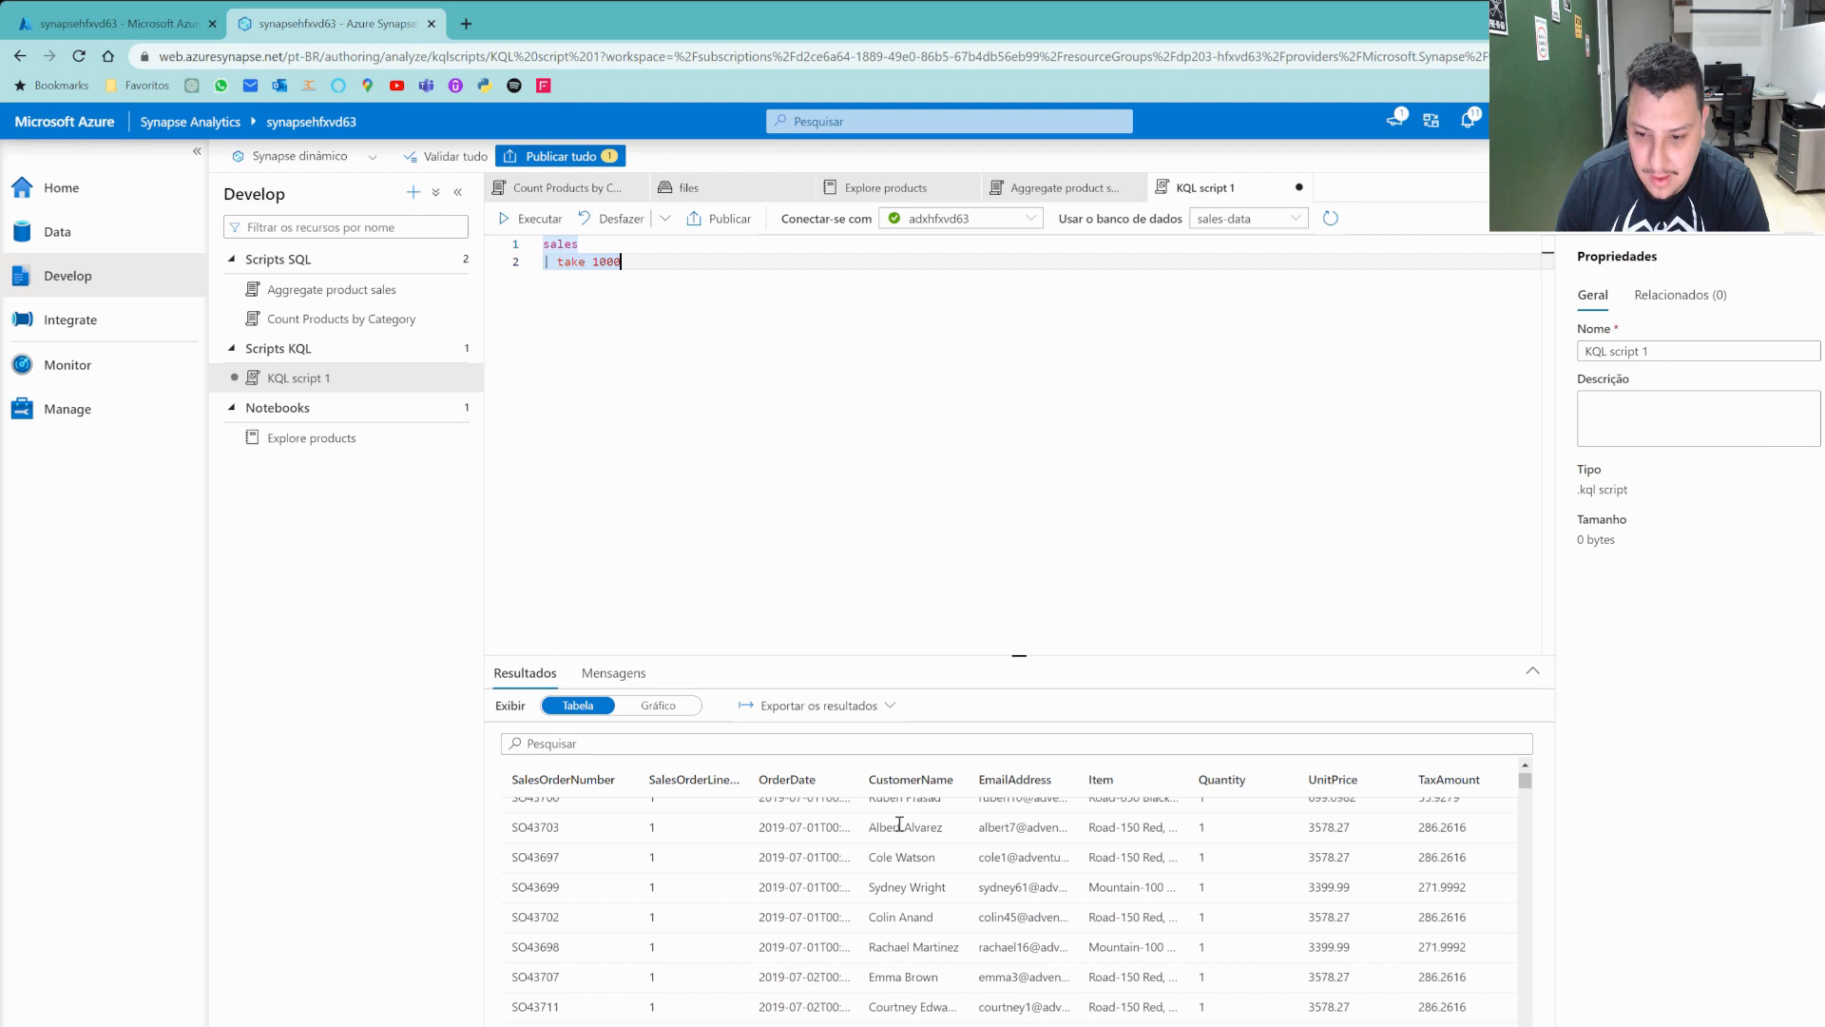
{"action": "scroll", "coordinate": [899, 824], "scroll_direction": "up", "scroll_amount": 1}
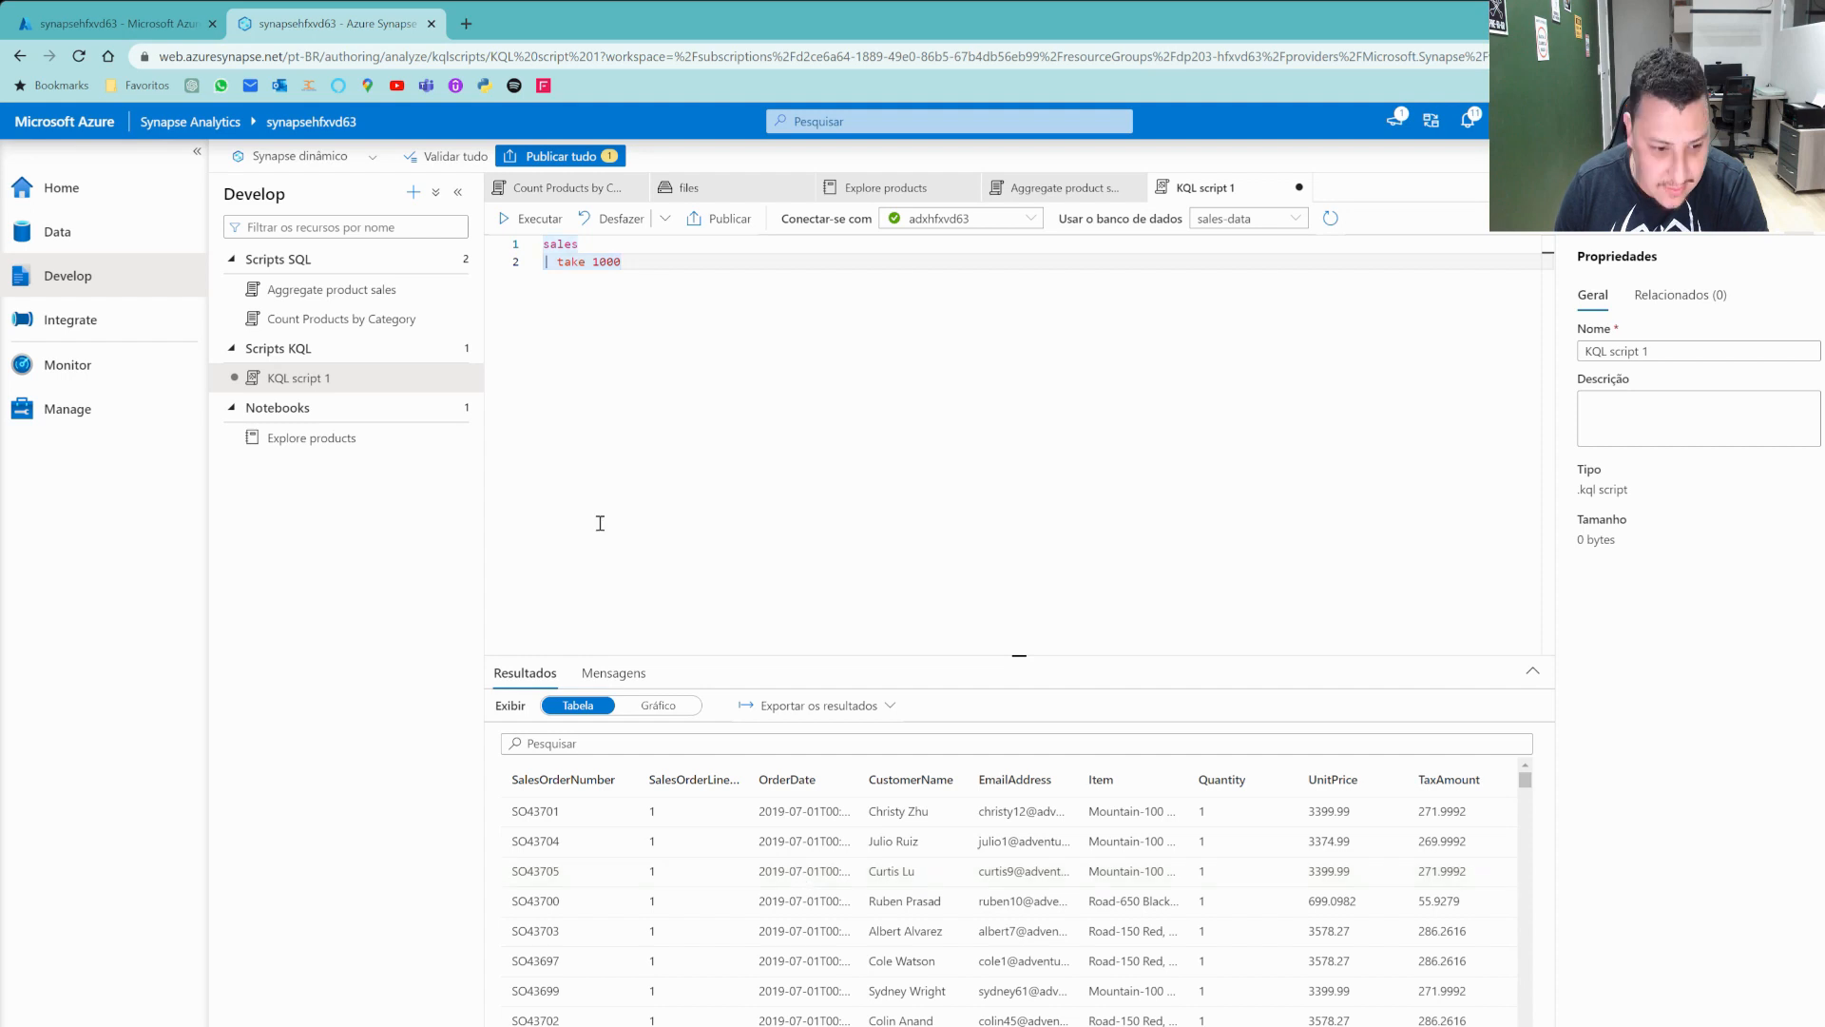
Change the query to filter sales where Item == 'Road-250 Black, 48', run it and review the rows.
{"action": "left_click_drag", "start_coordinate": [657, 258], "coordinate": [558, 261]}
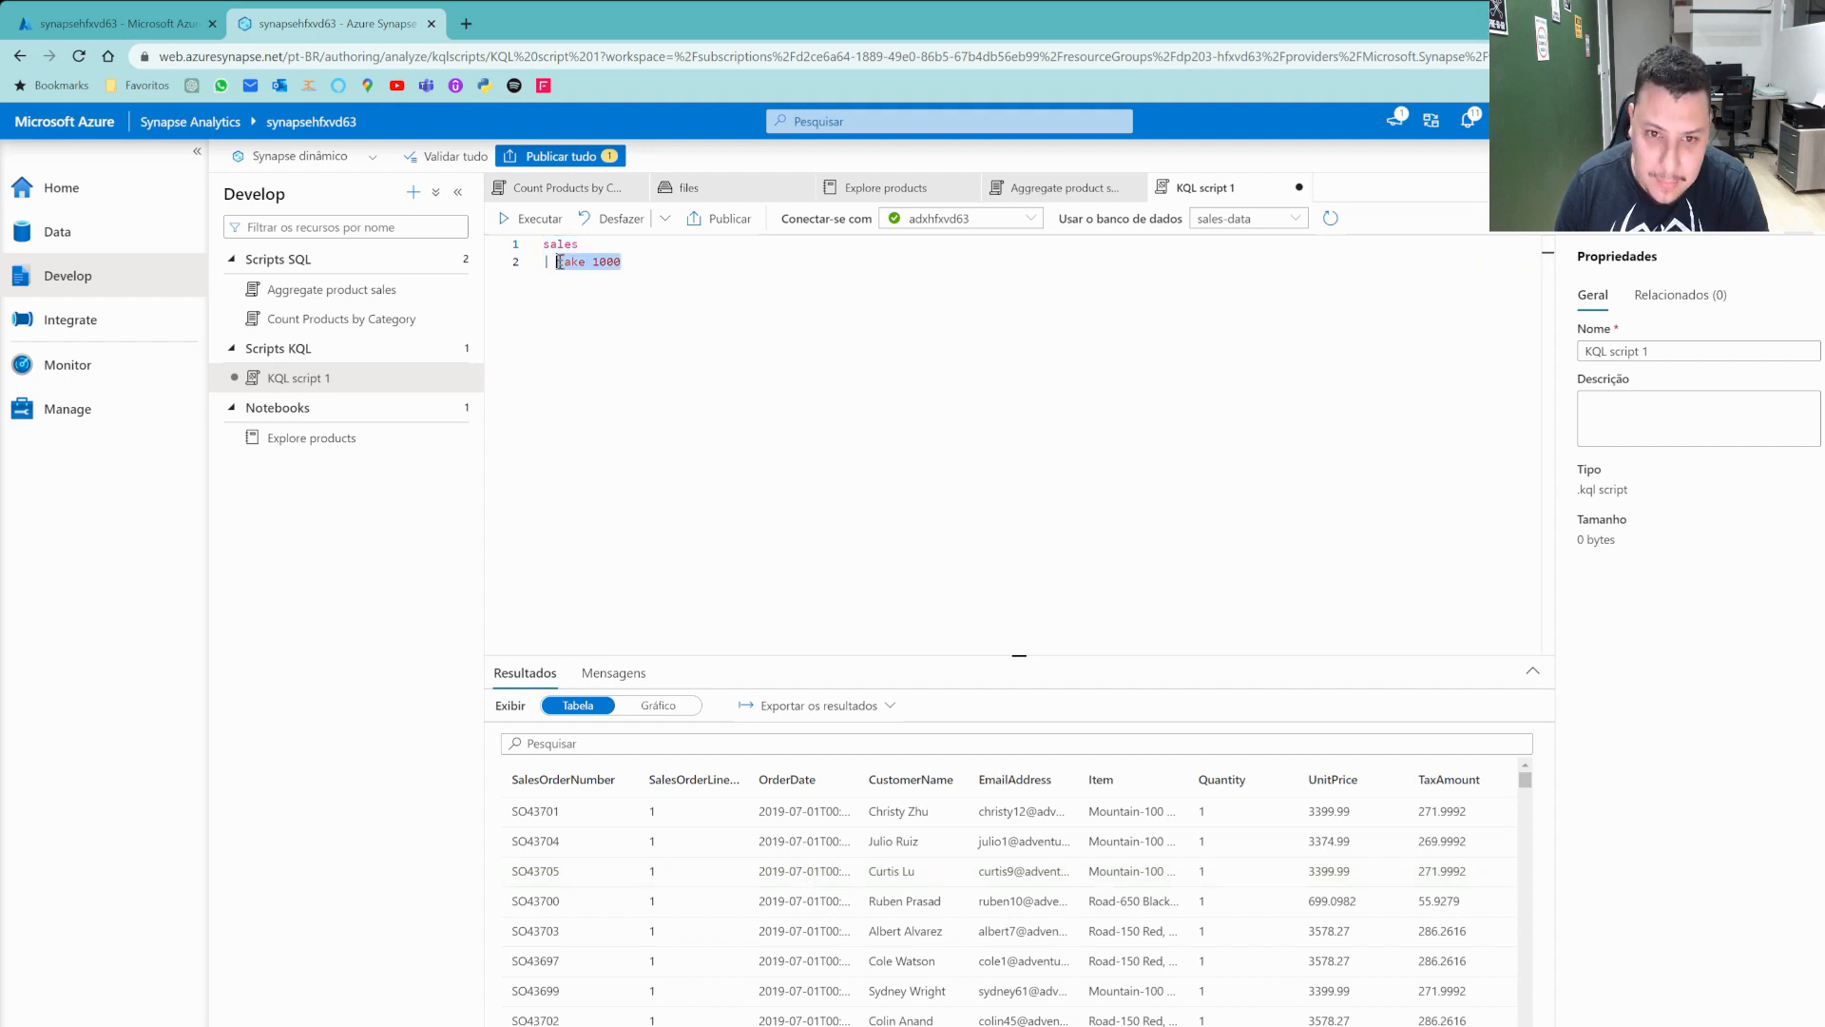
{"action": "type", "text": "whare"}
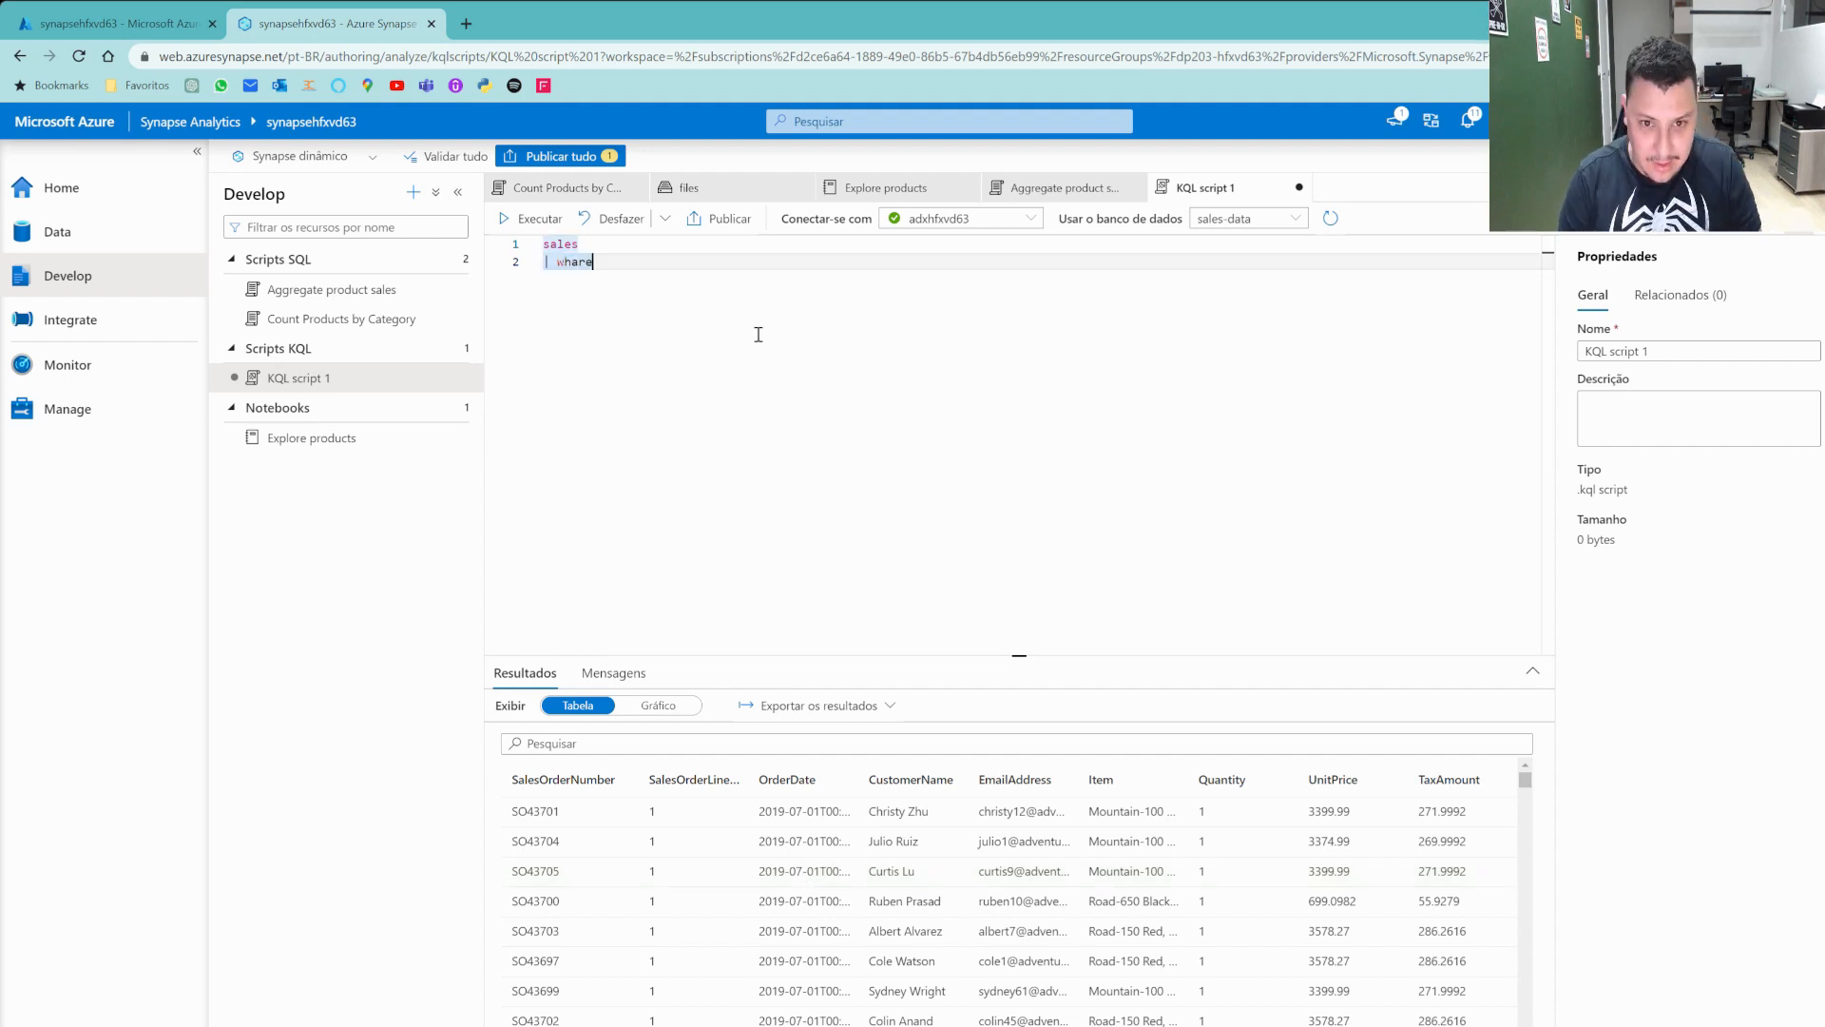
{"action": "key", "text": "BackSpace"}
{"action": "key", "text": "BackSpace"}
{"action": "key", "text": "BackSpace"}
{"action": "type", "text": "ere"}
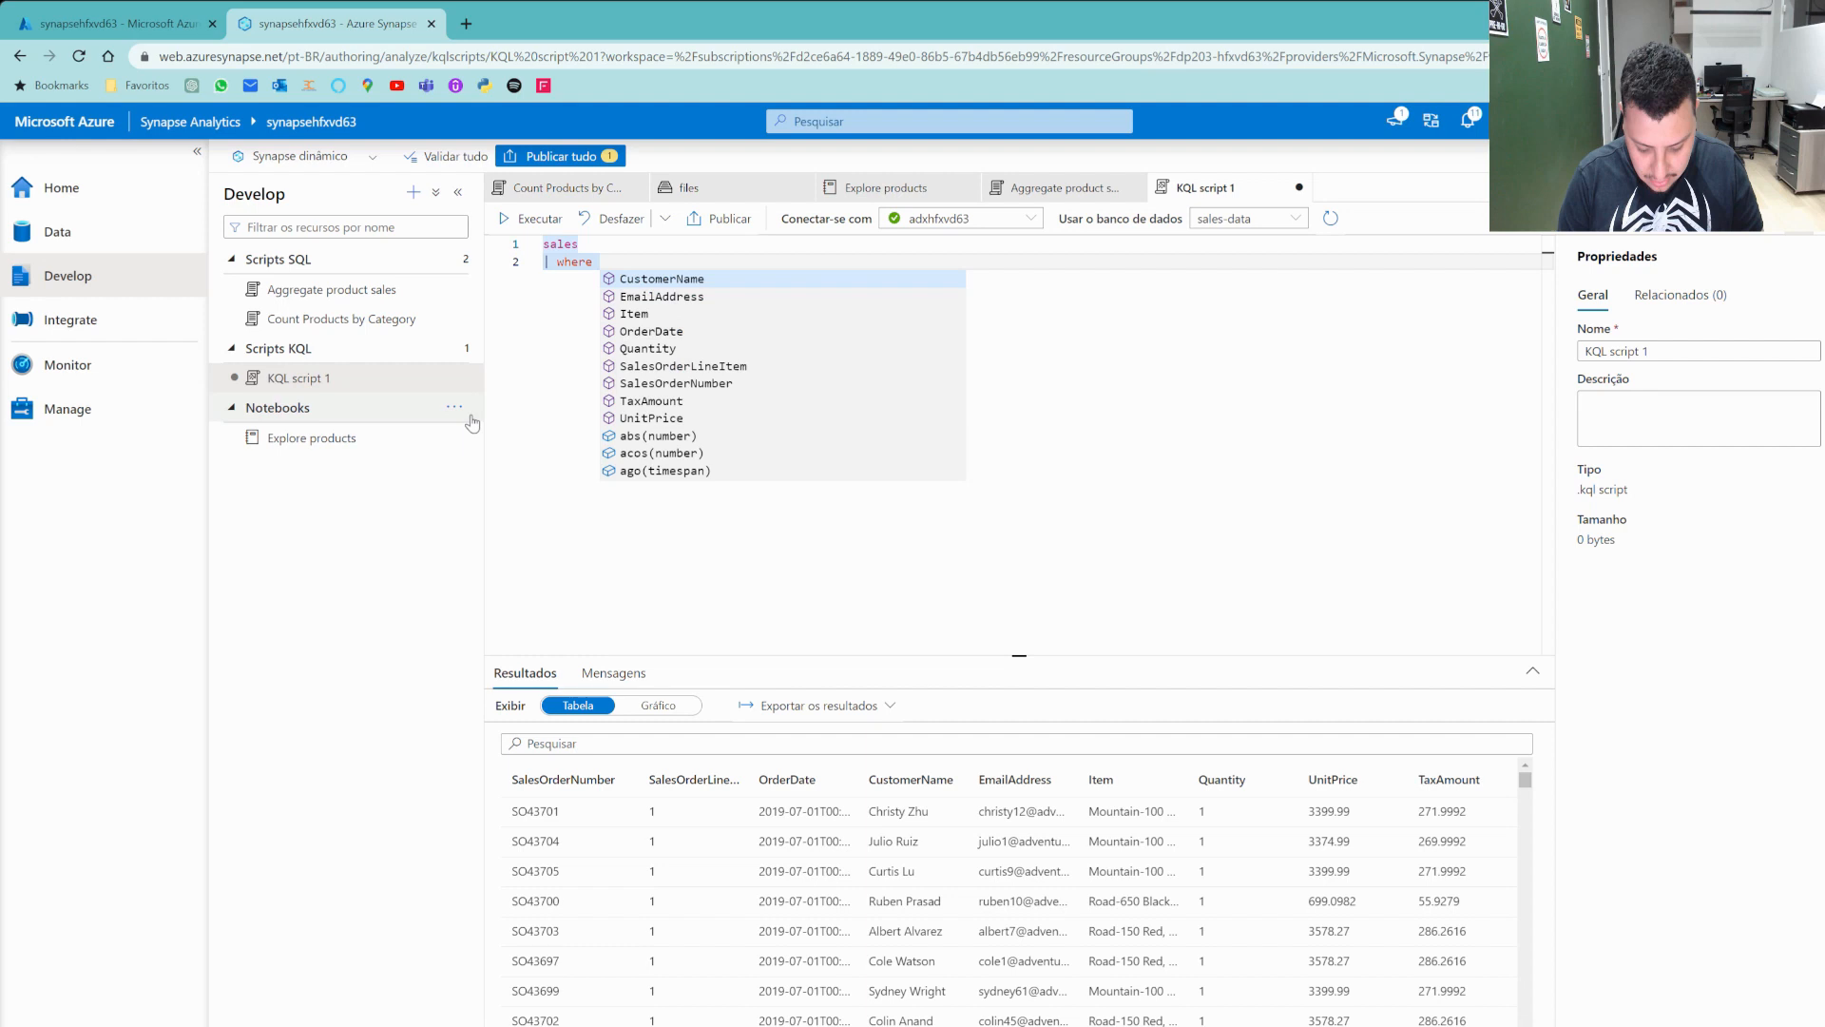
{"action": "type", "text": " Item=="}
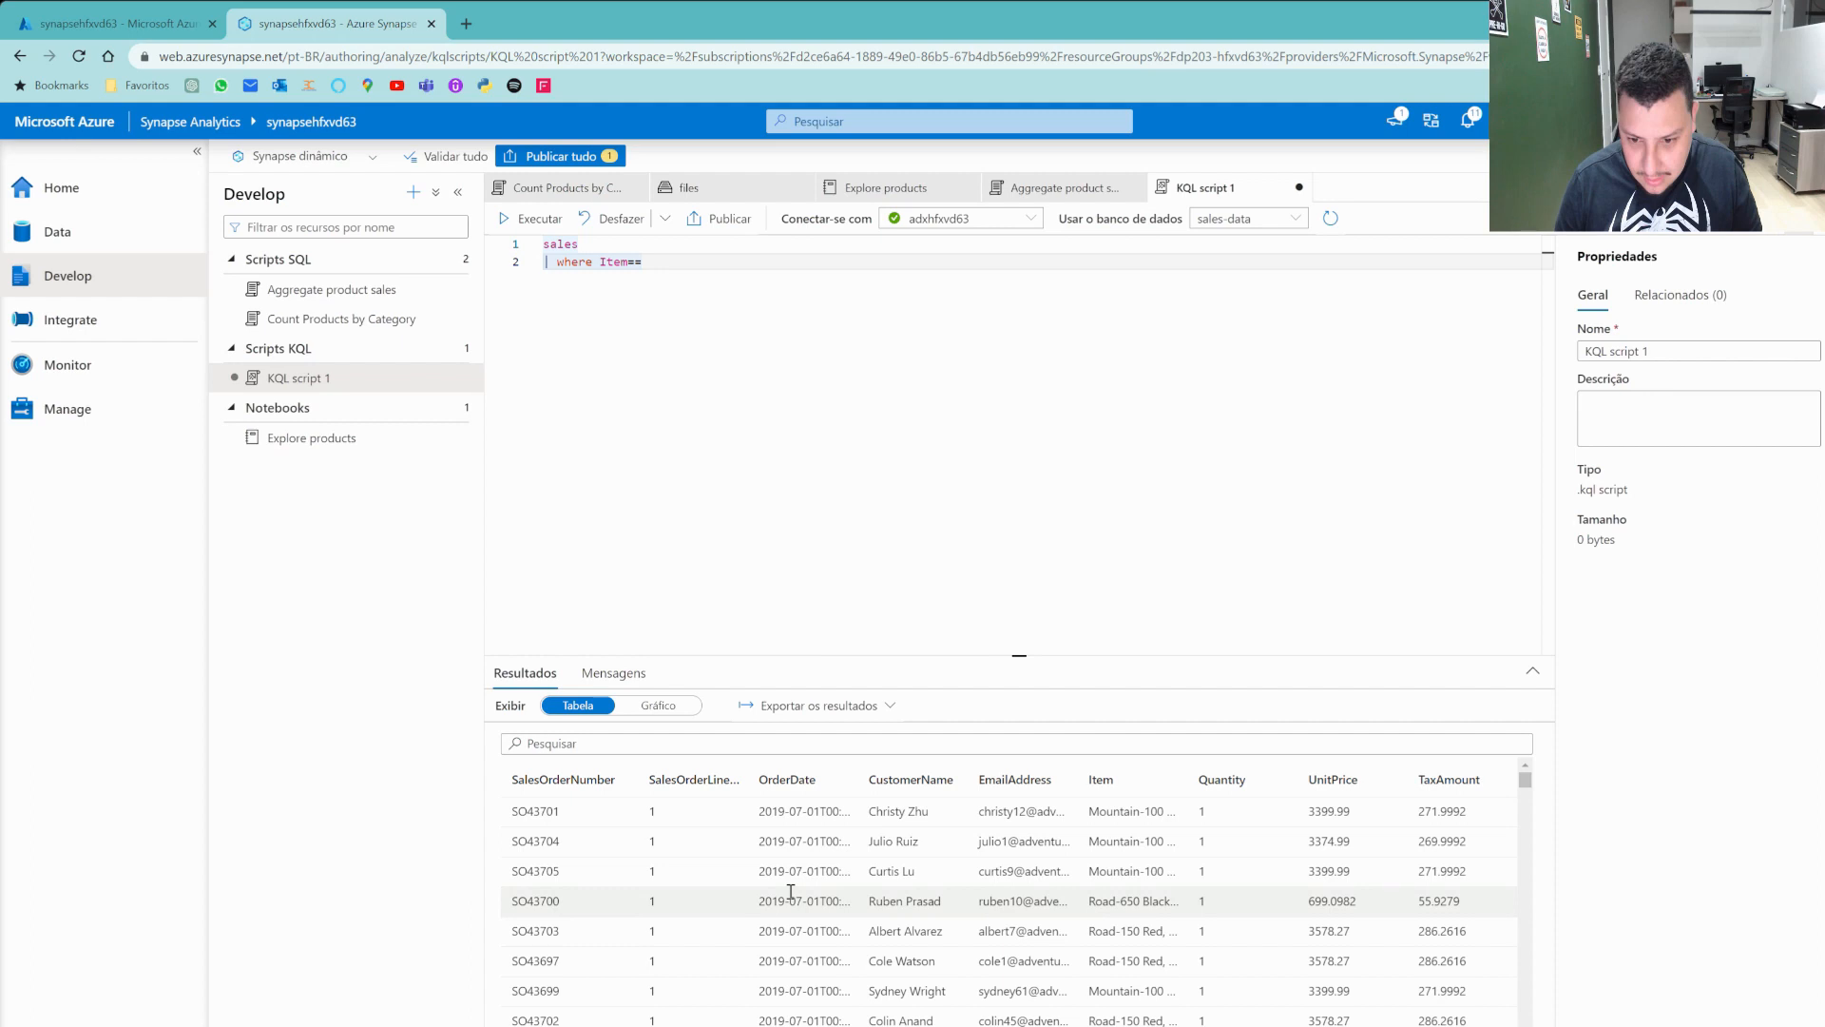
{"action": "type", "text": "'Road-250 Black, 48'"}
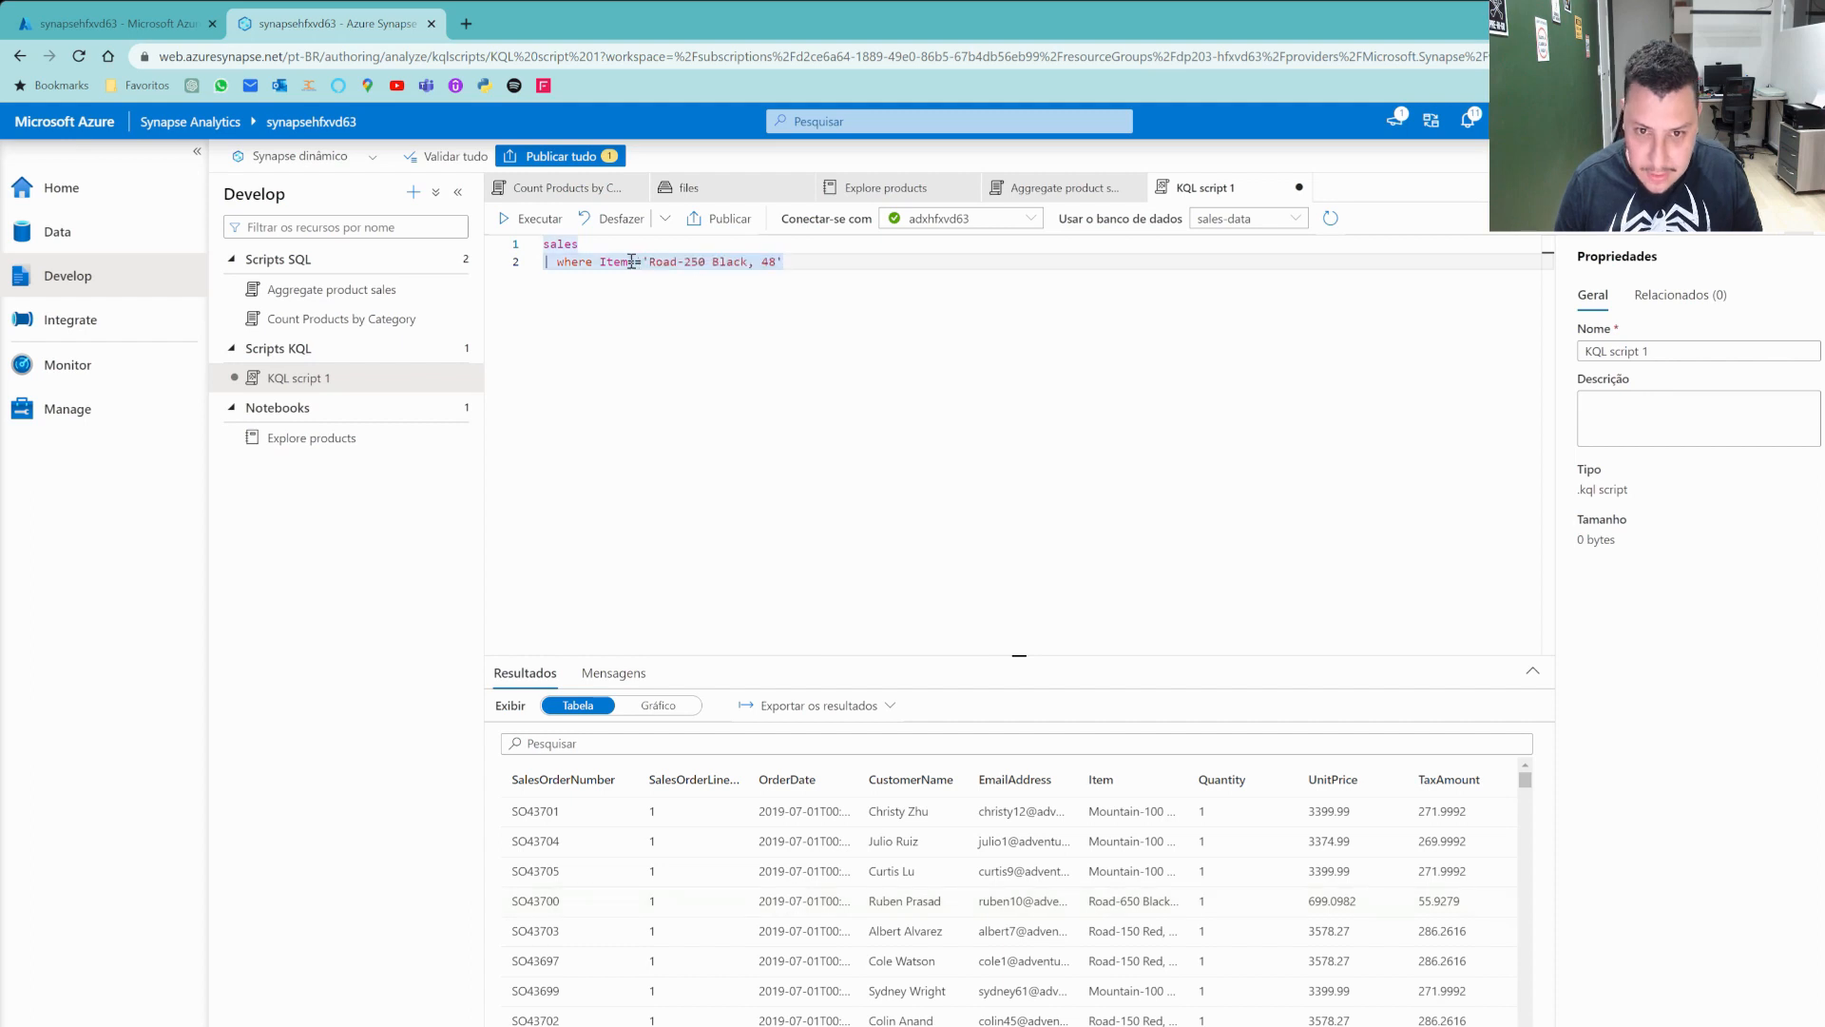
{"action": "left_click", "coordinate": [632, 261]}
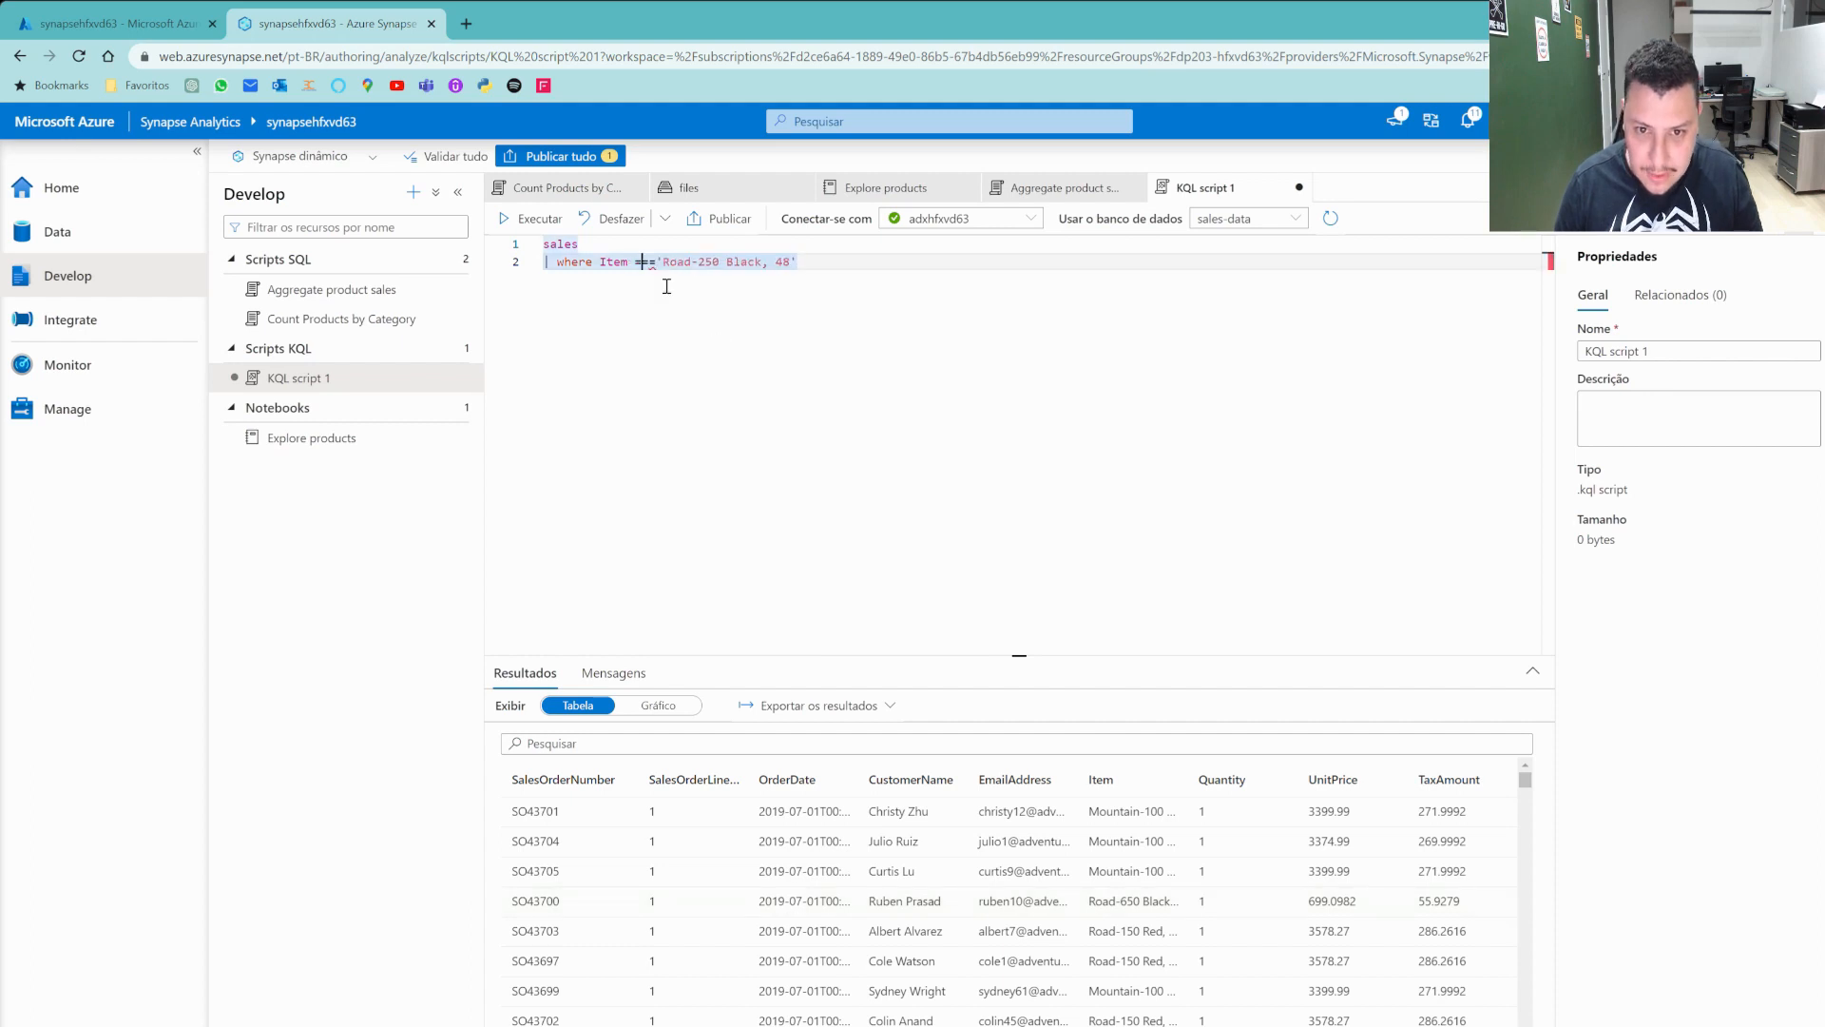
{"action": "key", "text": "BackSpace"}
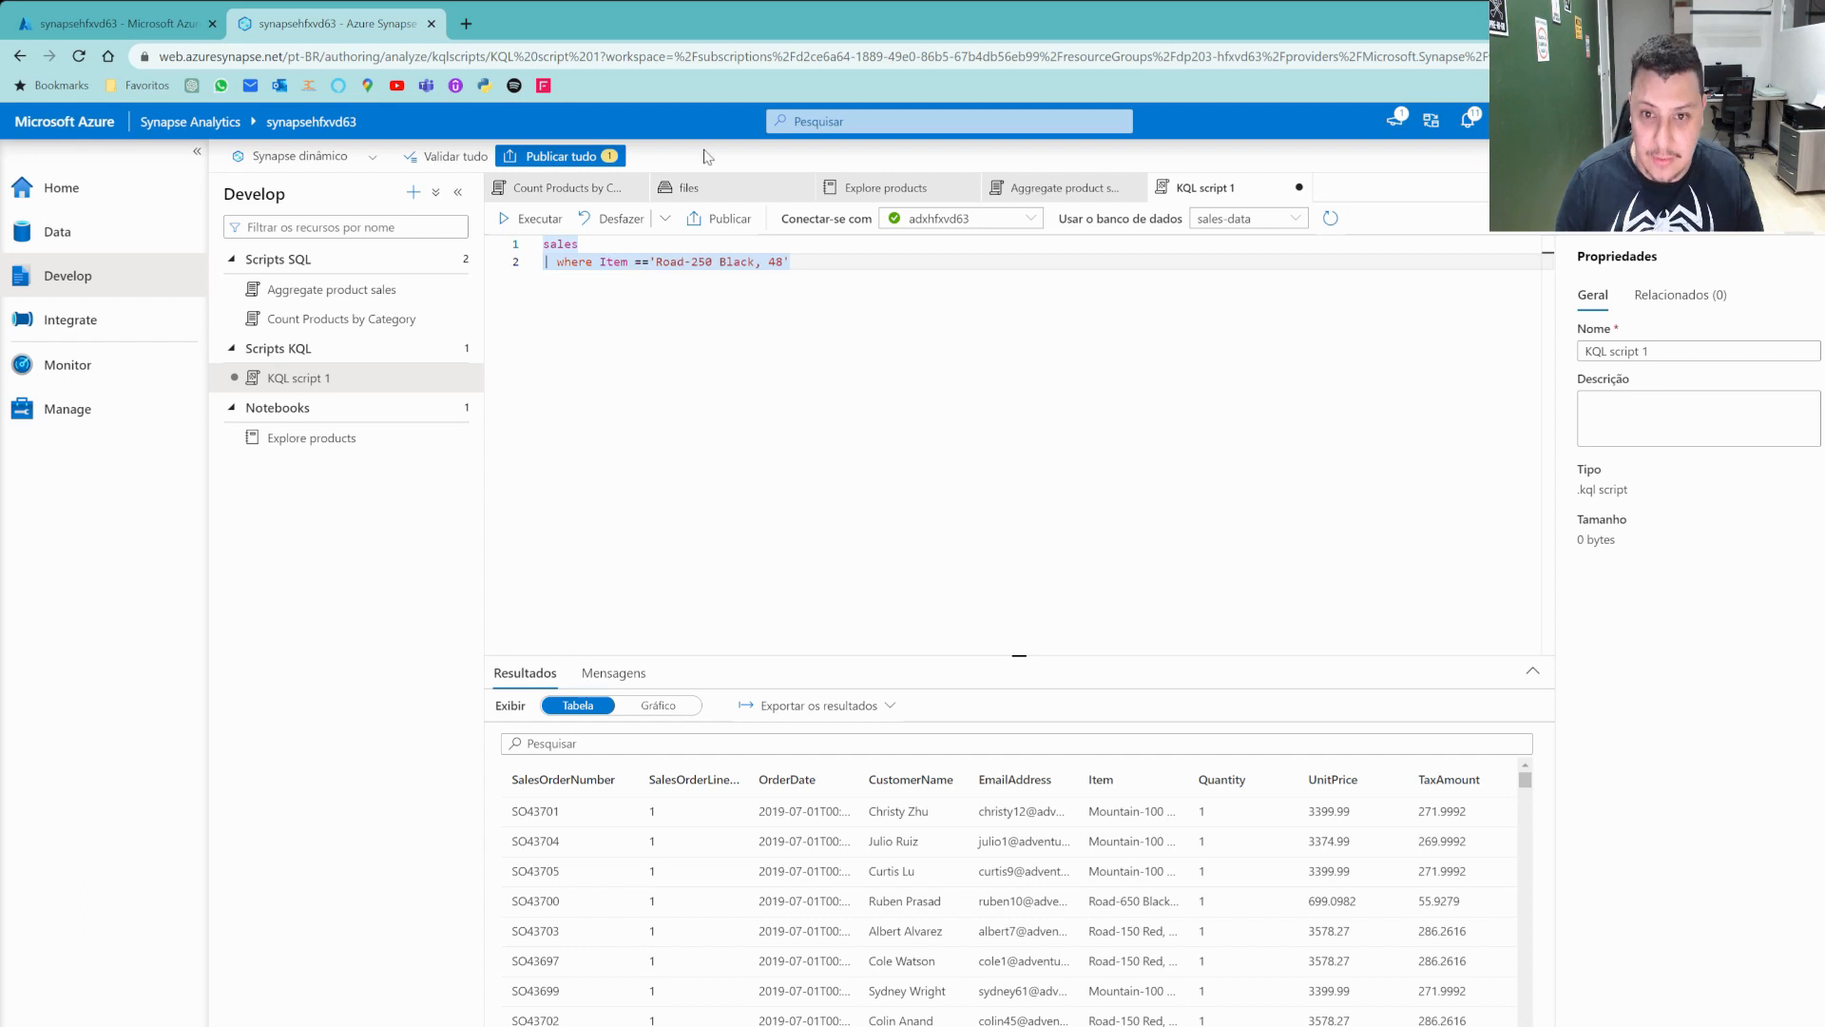
{"action": "key", "text": "shift+Return"}
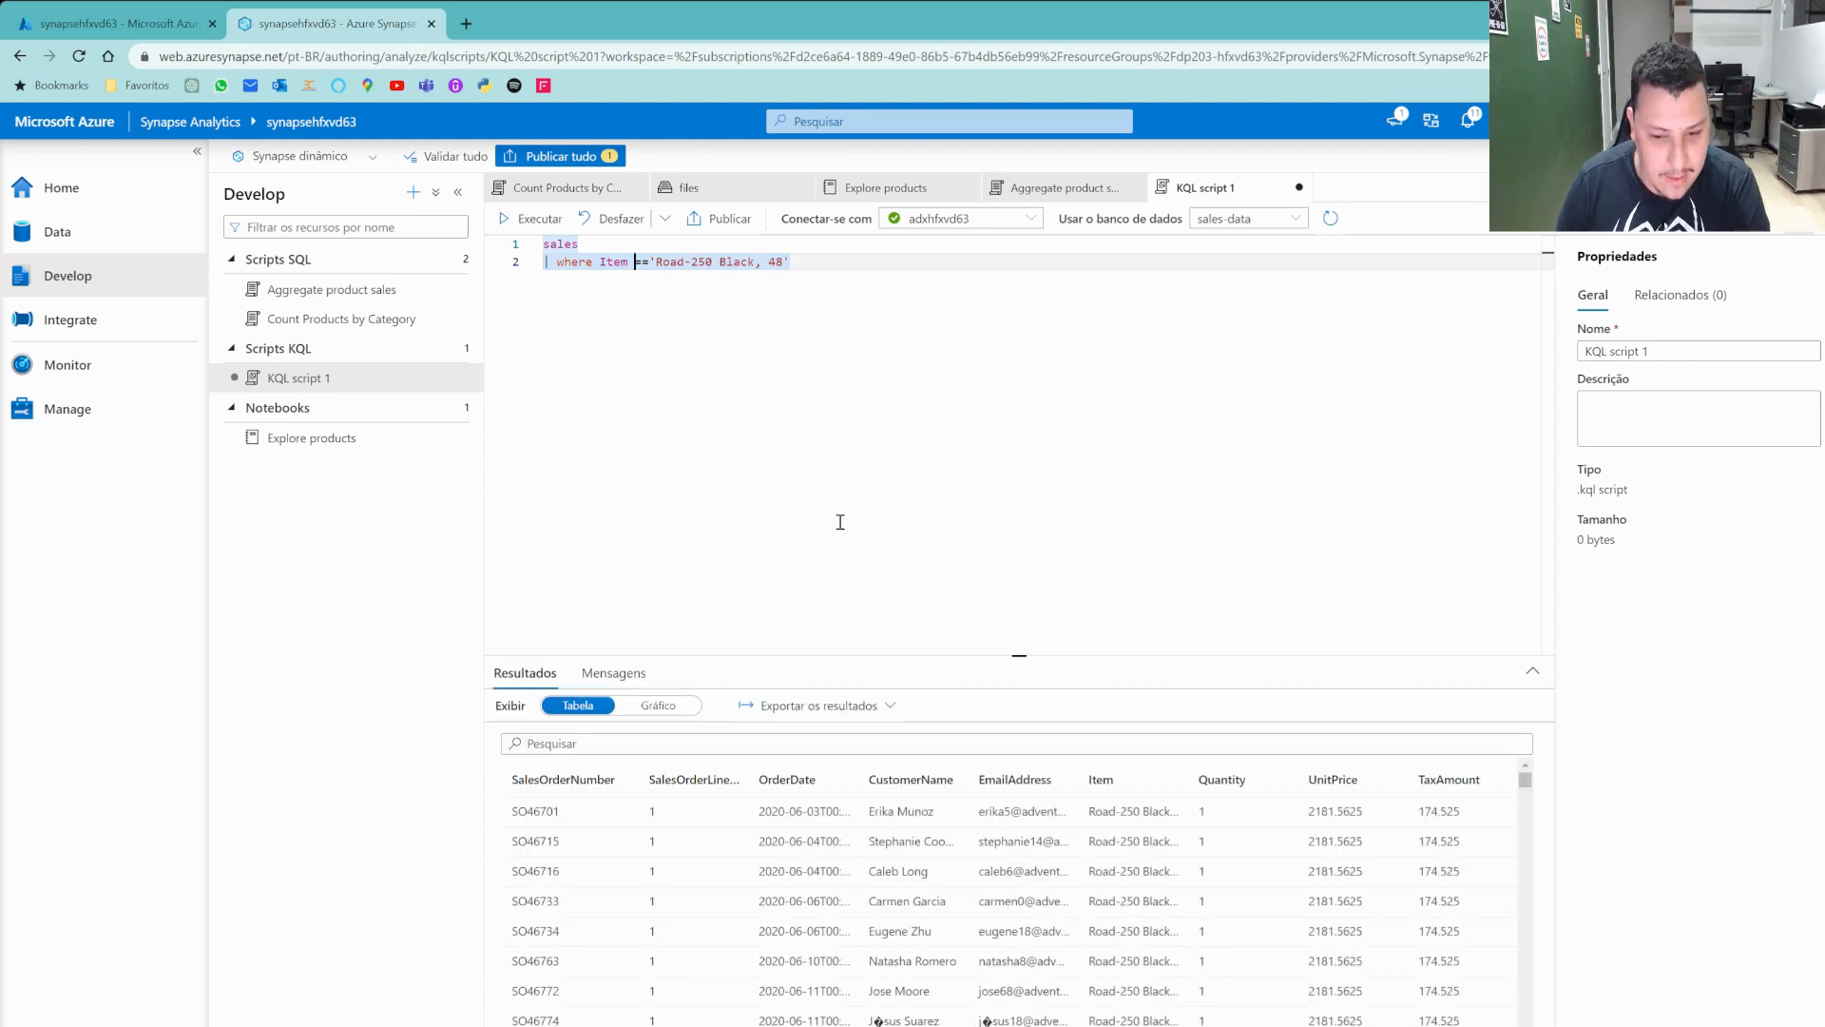
{"action": "scroll", "coordinate": [873, 810], "scroll_direction": "down", "scroll_amount": 3}
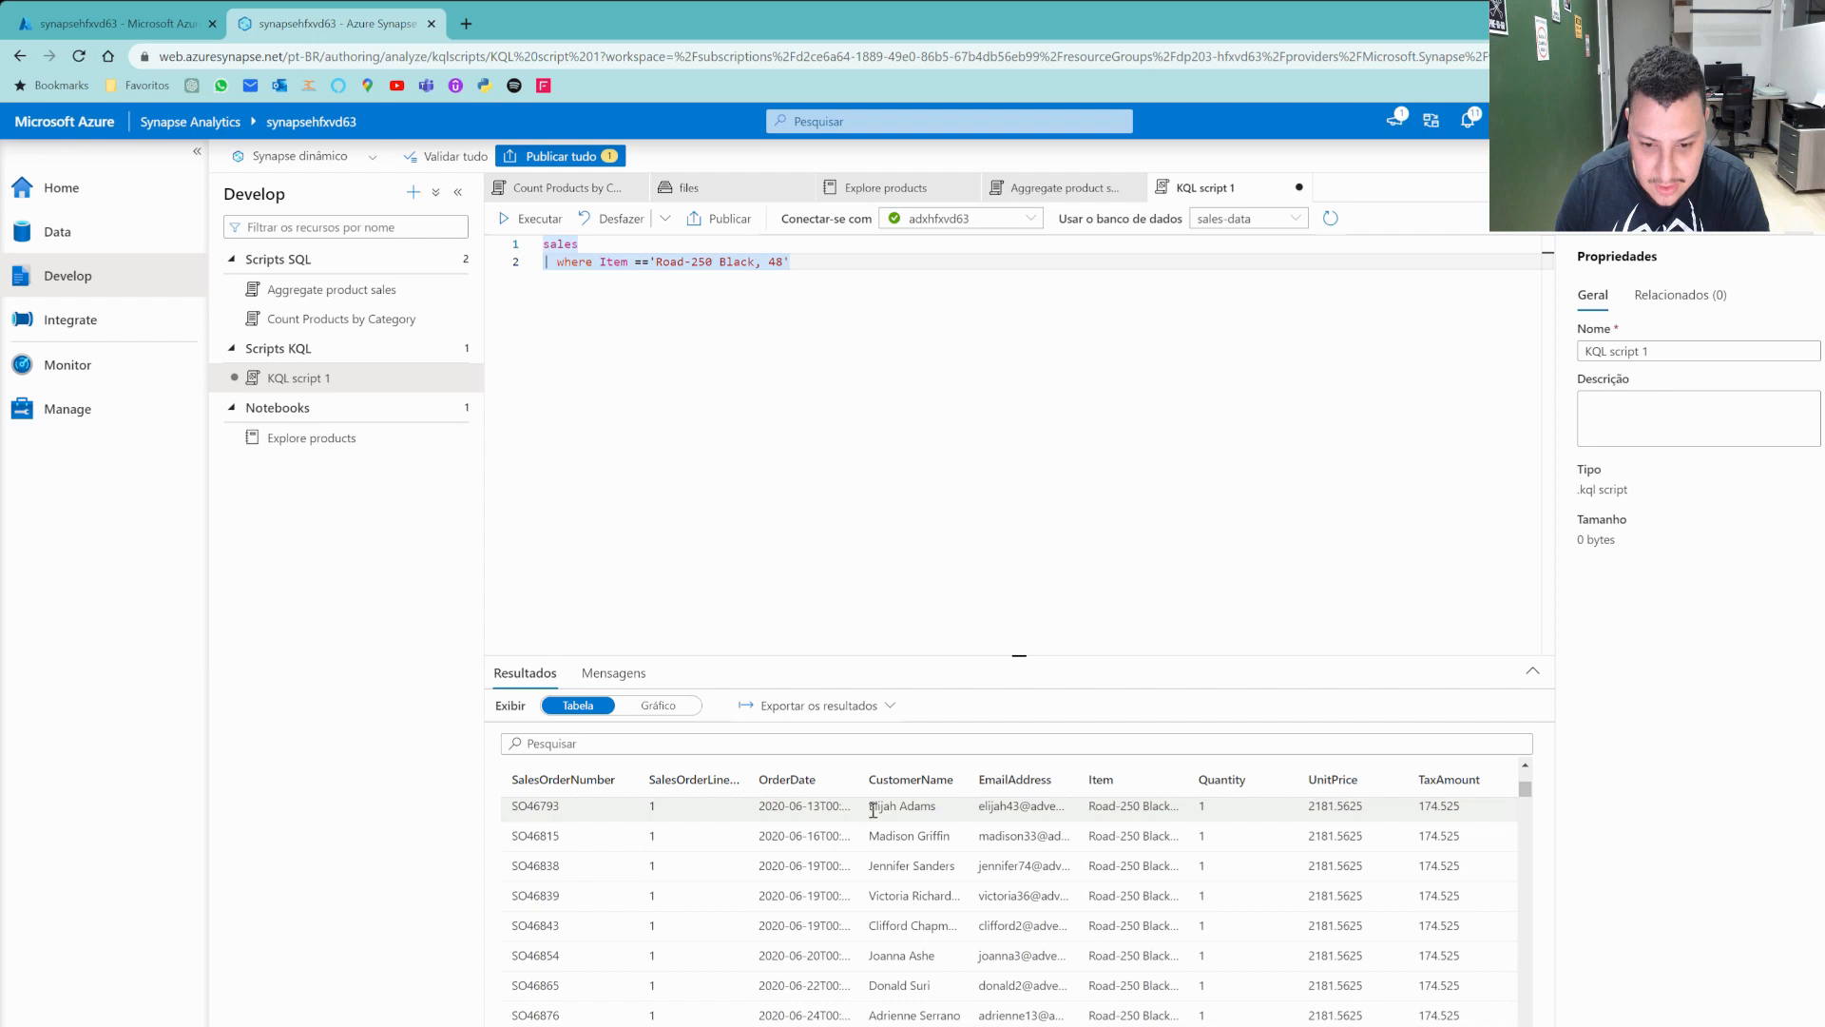
{"action": "scroll", "coordinate": [873, 810], "scroll_direction": "down", "scroll_amount": 2}
{"action": "scroll", "coordinate": [861, 810], "scroll_direction": "up", "scroll_amount": 5}
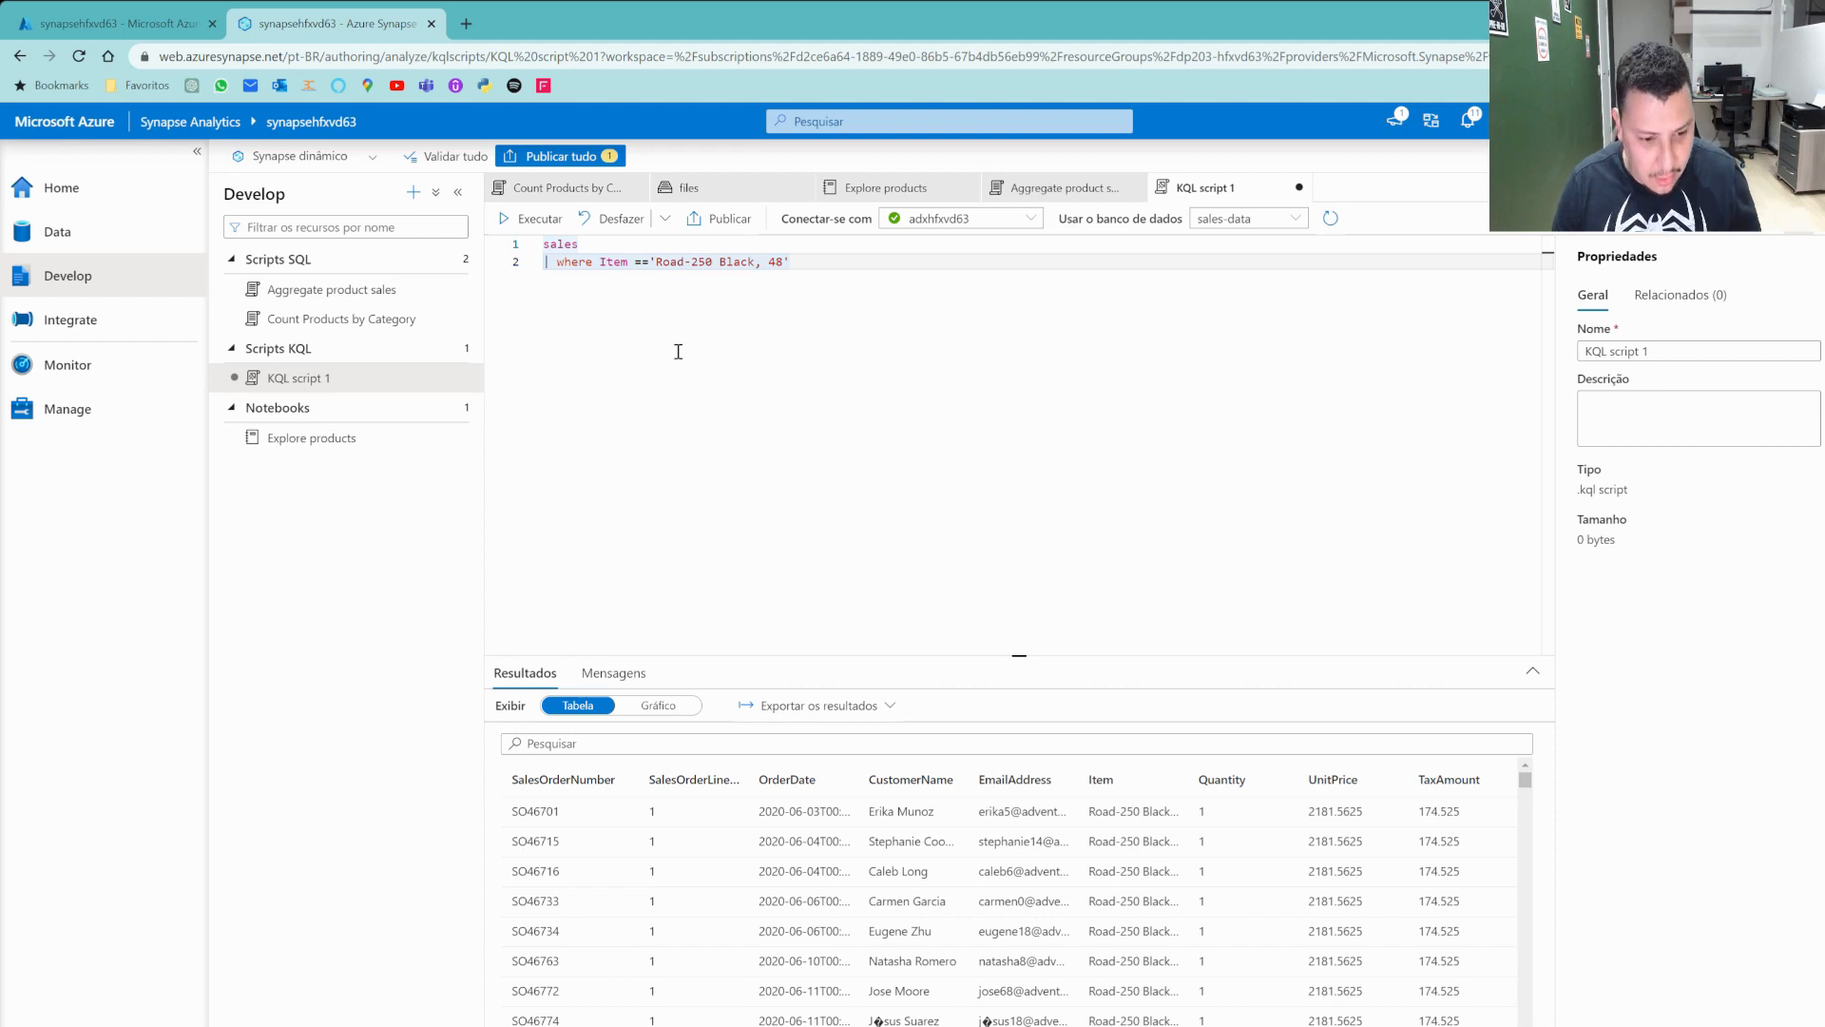
Try running the query with an extra line: where datetime_part('year', OrderDate) > 2020.
{"action": "key", "text": "Return"}
{"action": "type", "text": "where datetime_part('year', OrderDate) > 2020"}
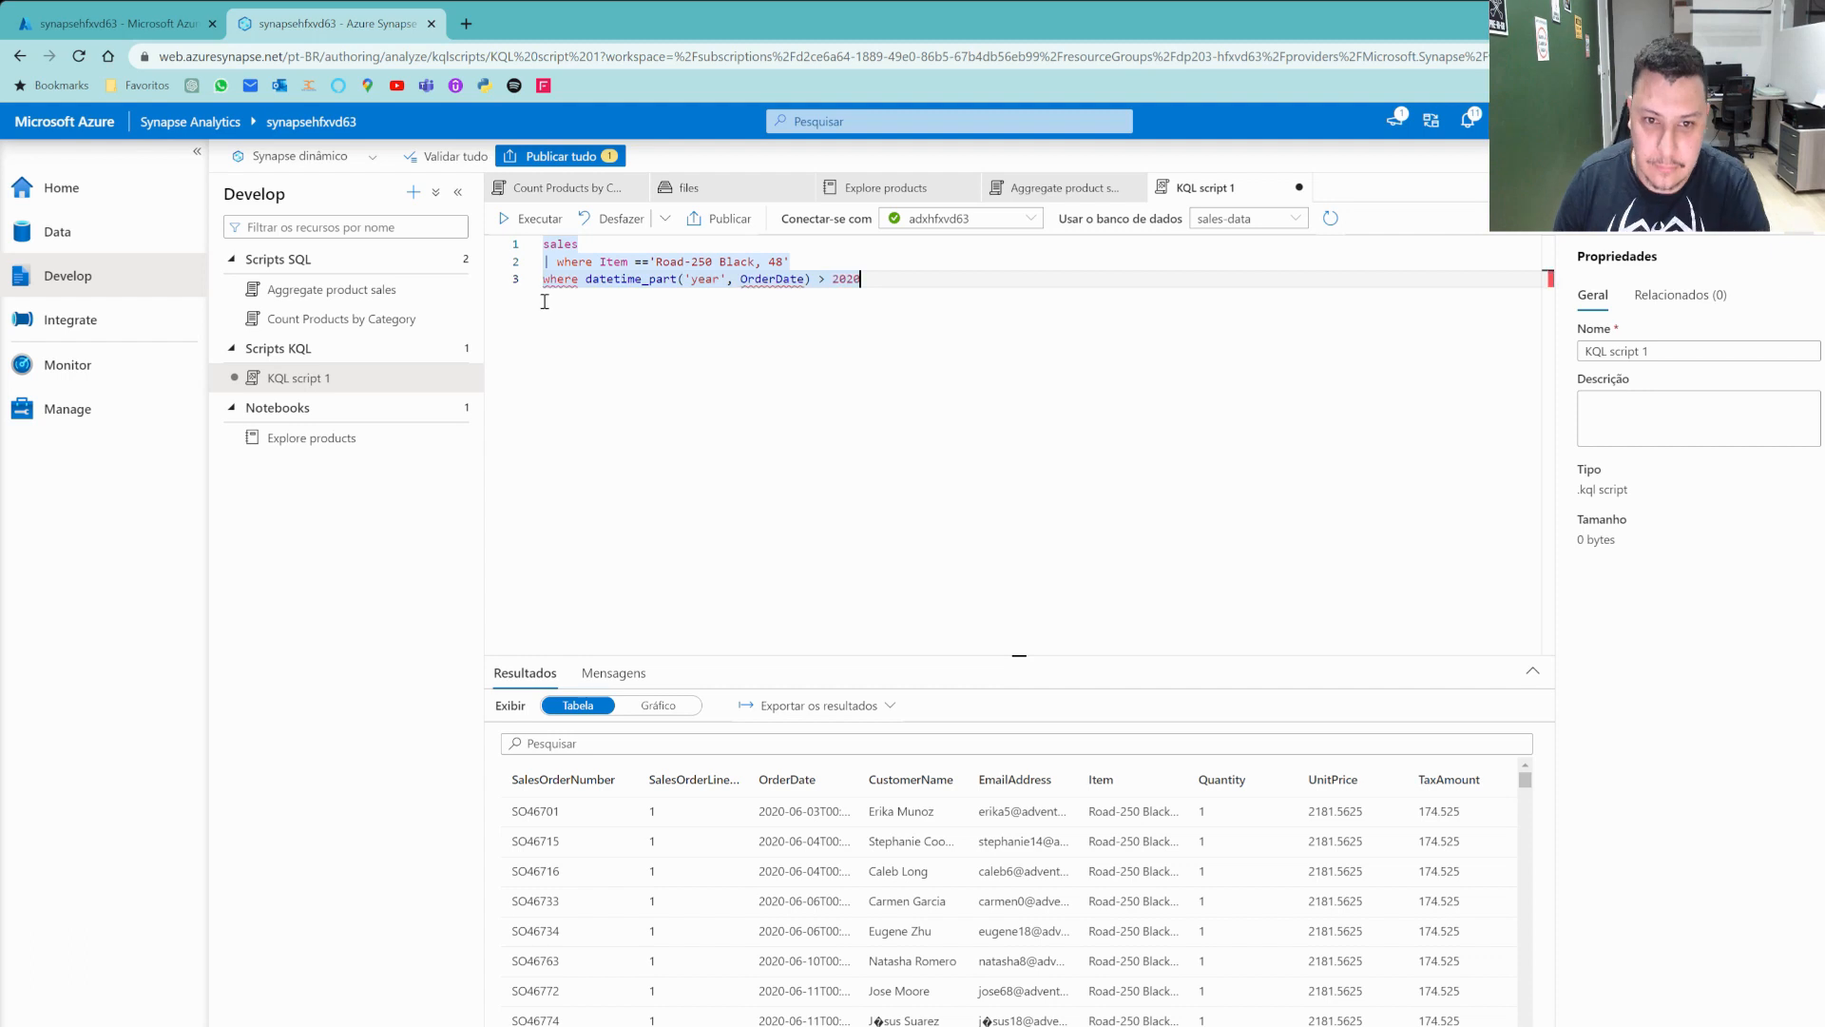
{"action": "key", "text": "shift+Return"}
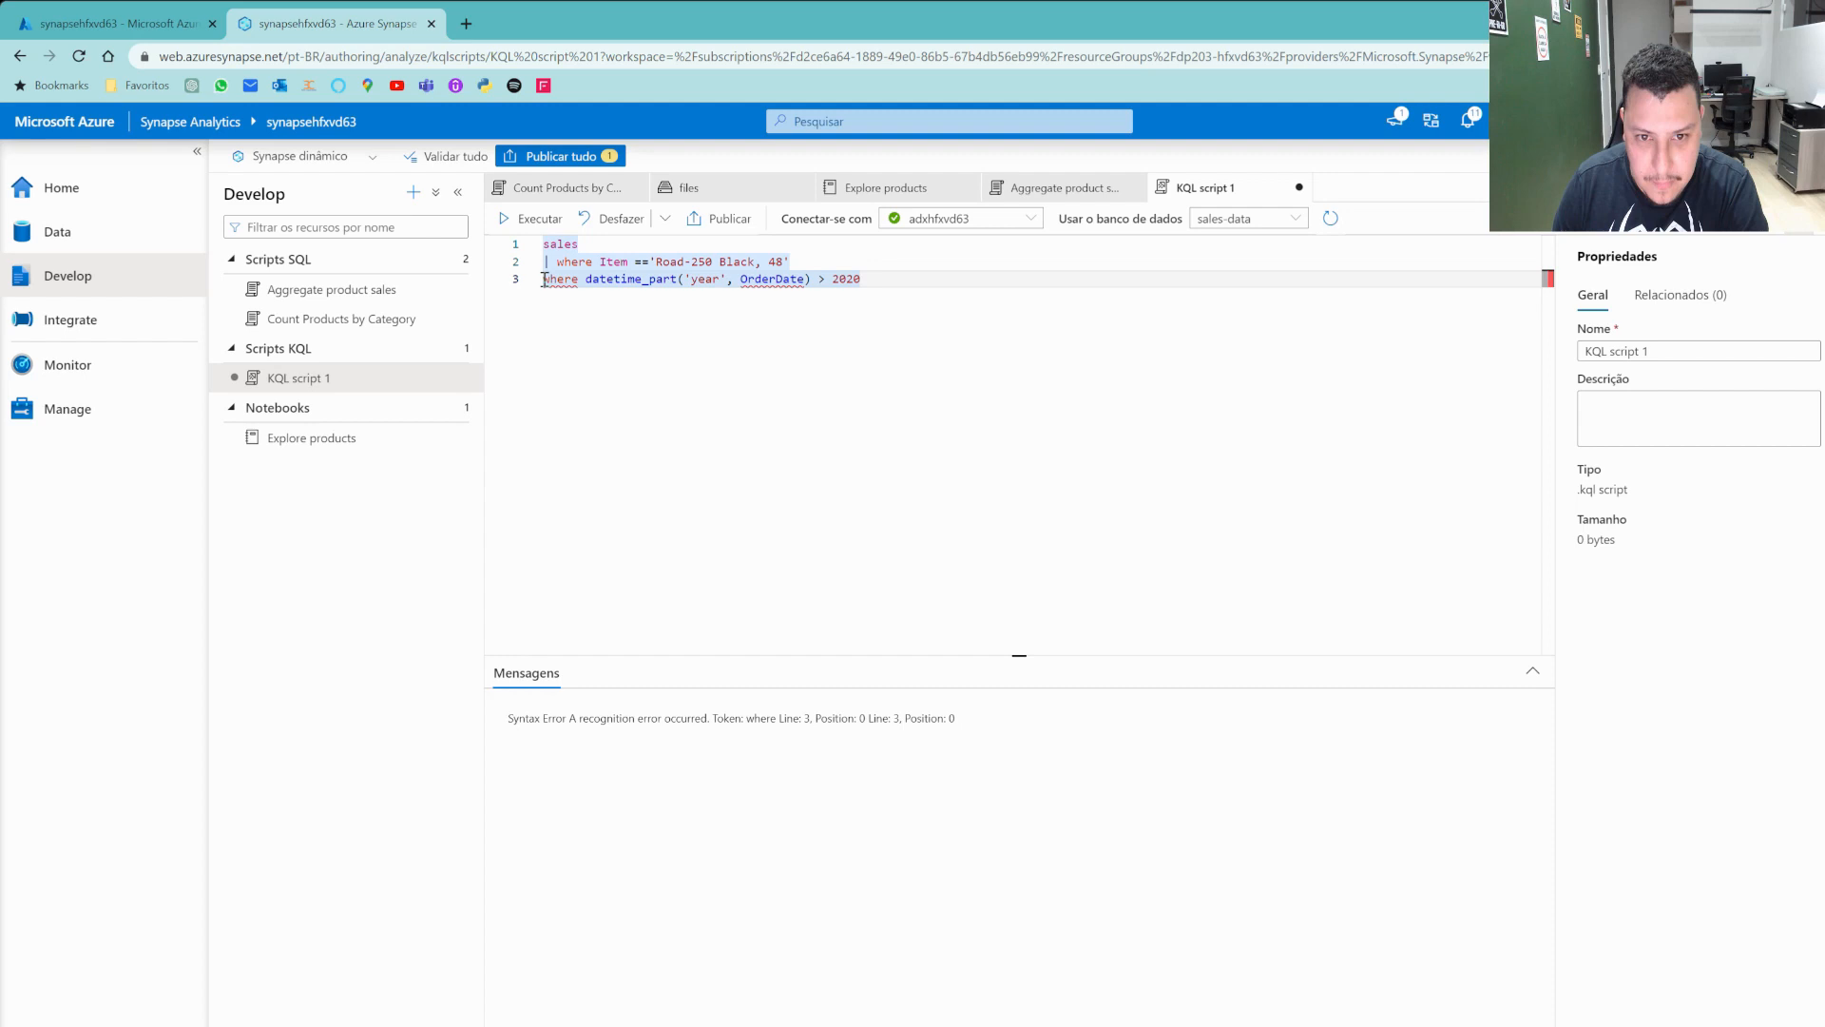
Try rerunning the query with the third line's where keyword replaced by a pipe before datetime_part.
{"action": "type", "text": "b"}
{"action": "key", "text": "BackSpace"}
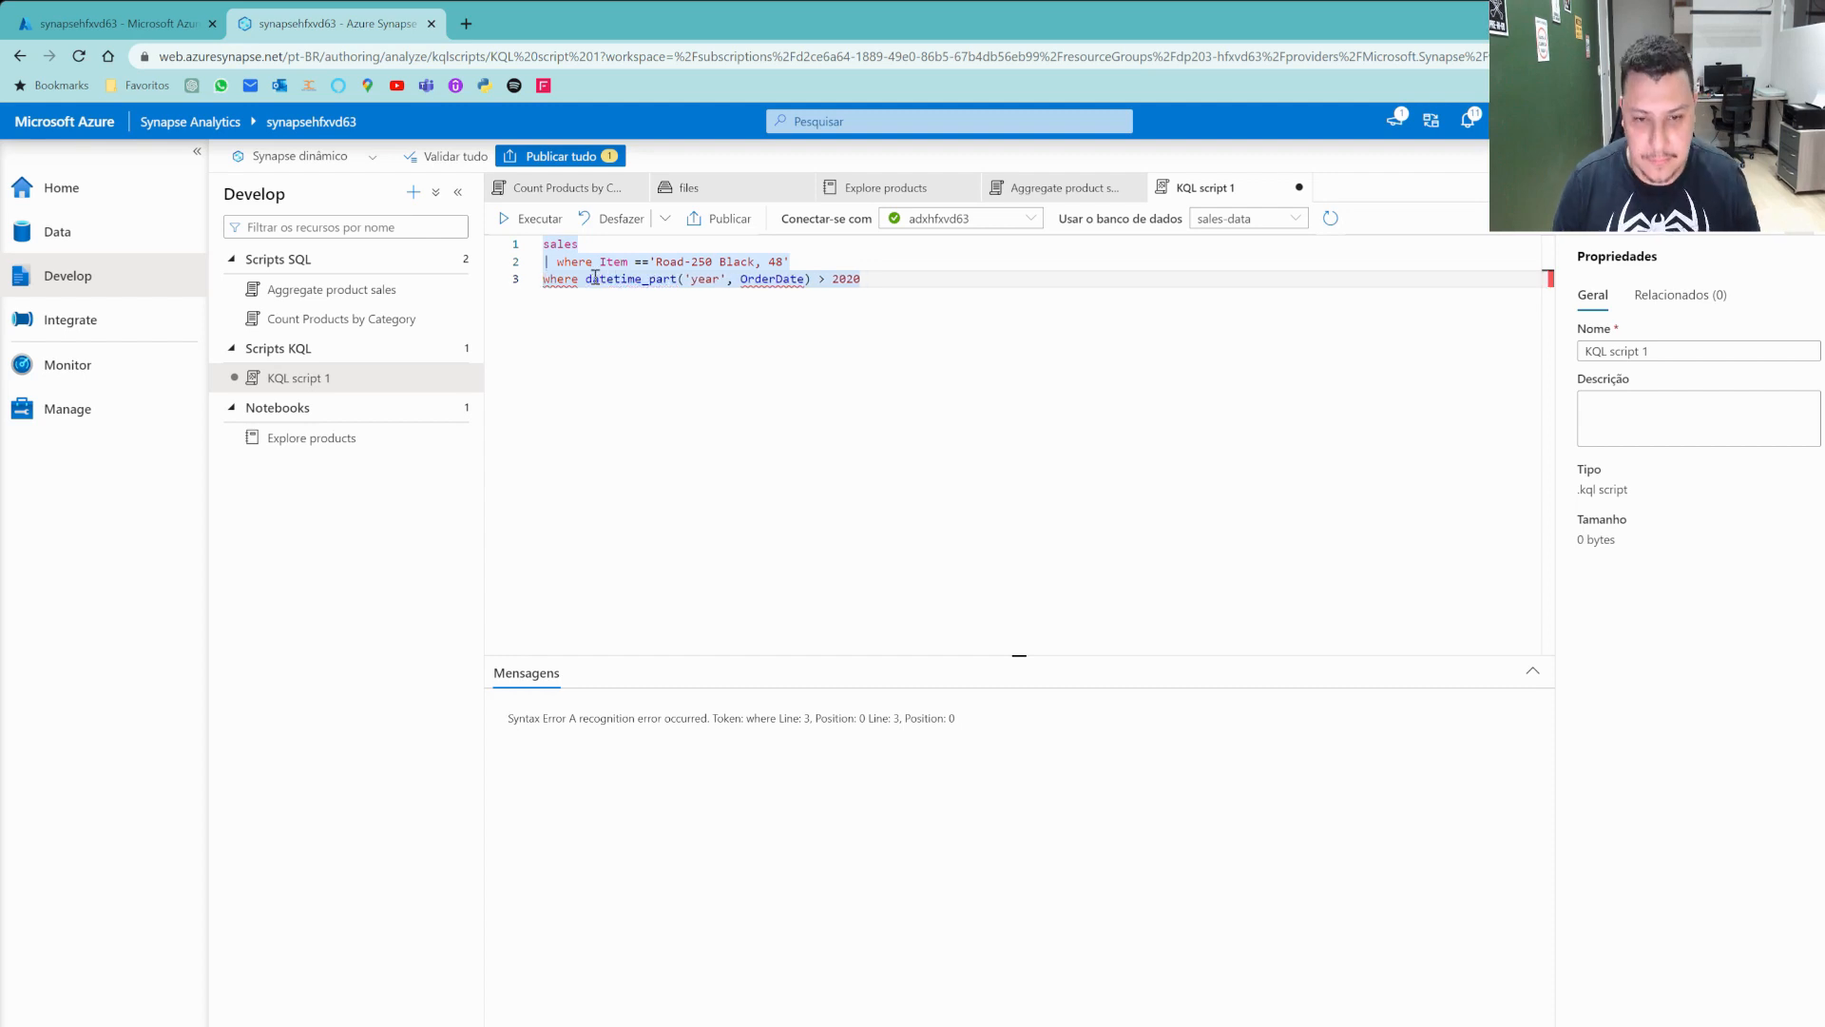
{"action": "type", "text": "|"}
{"action": "key", "text": "ctrl+Delete"}
{"action": "key", "text": "BackSpace"}
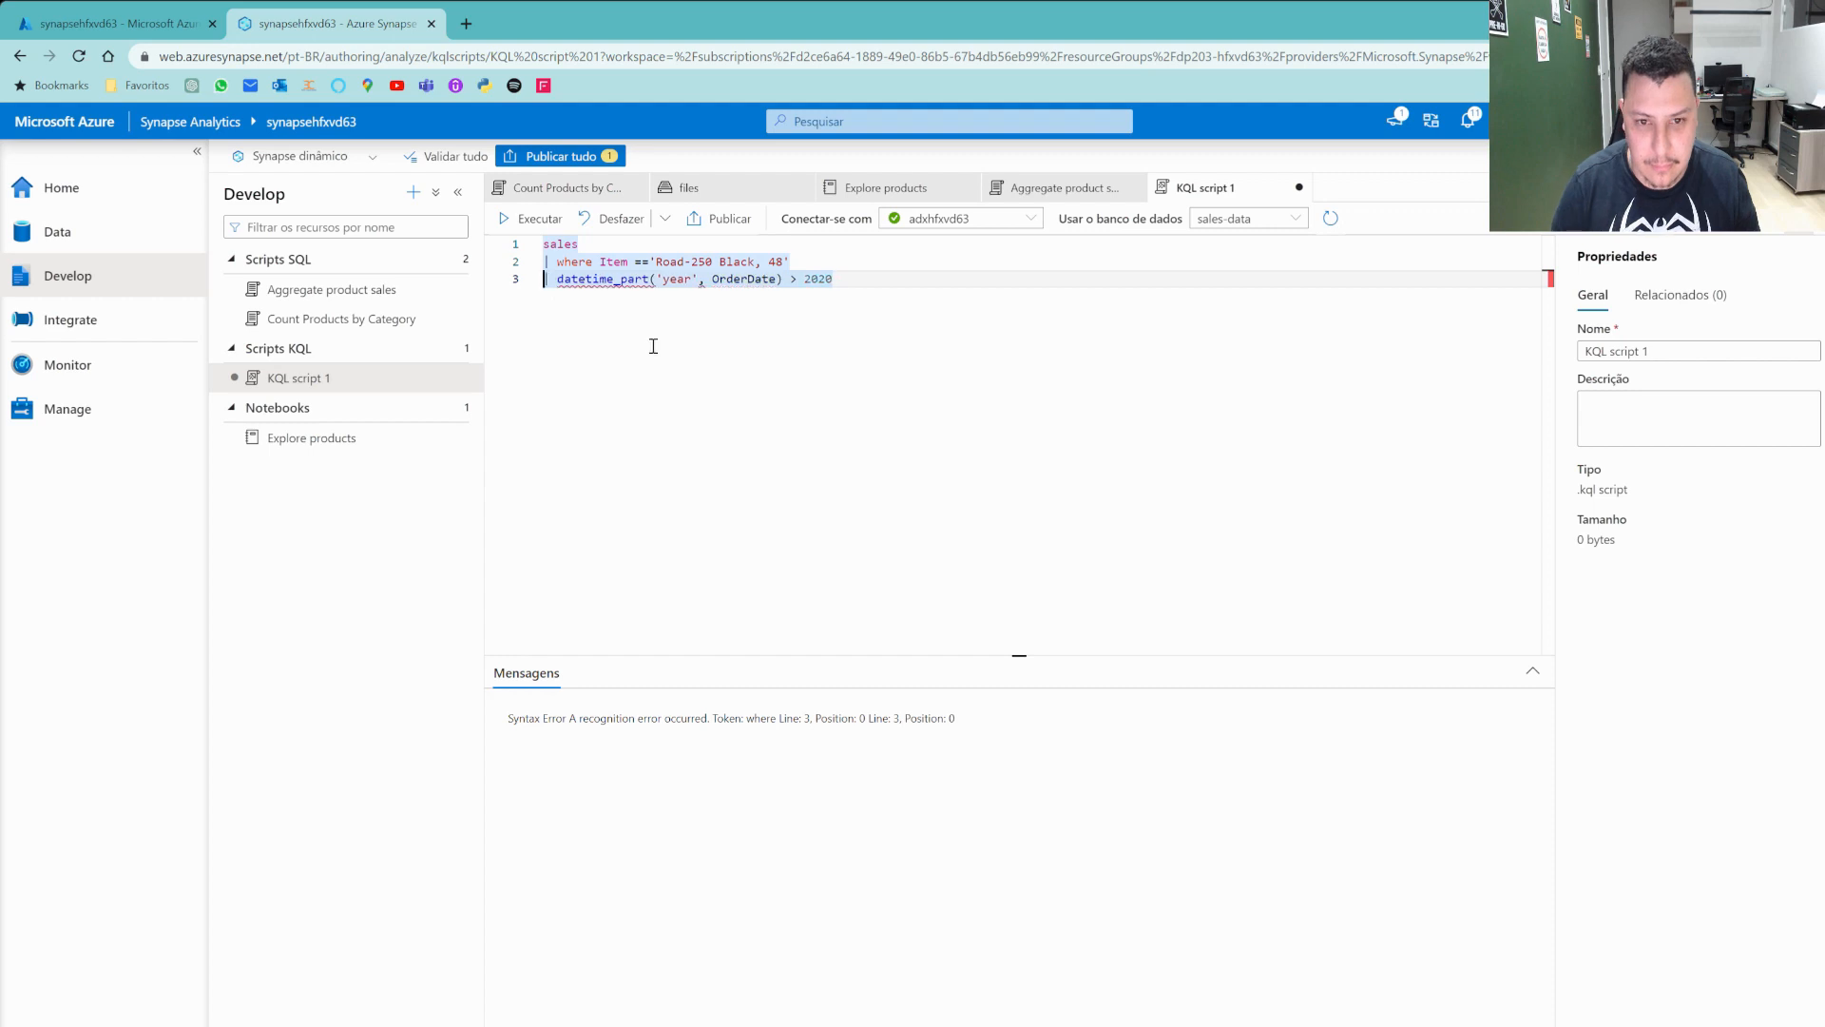
{"action": "key", "text": "shift+Return"}
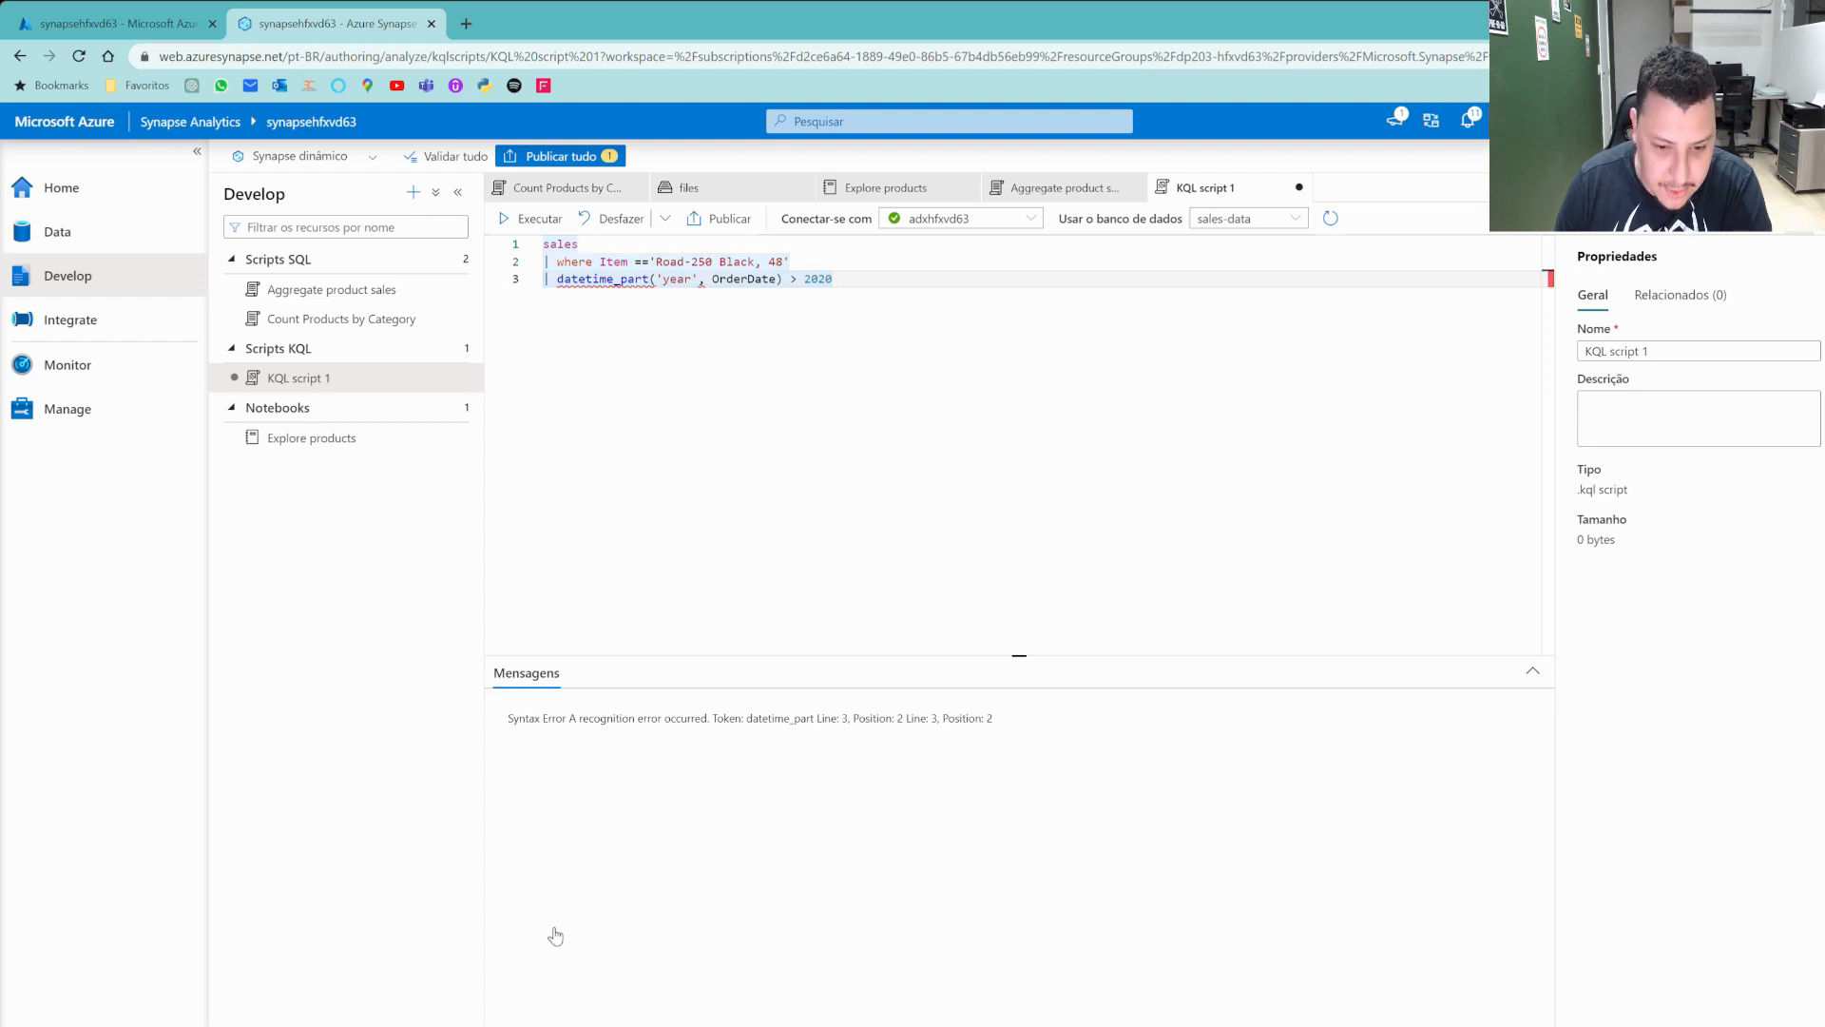
Replace the query with sales | where Item == 'Road-250 Black, 48' | where datetime_part('year', OrderDate) > 2020, and run it.
{"action": "left_click_drag", "start_coordinate": [836, 283], "coordinate": [326, 260]}
{"action": "left_click", "coordinate": [818, 302]}
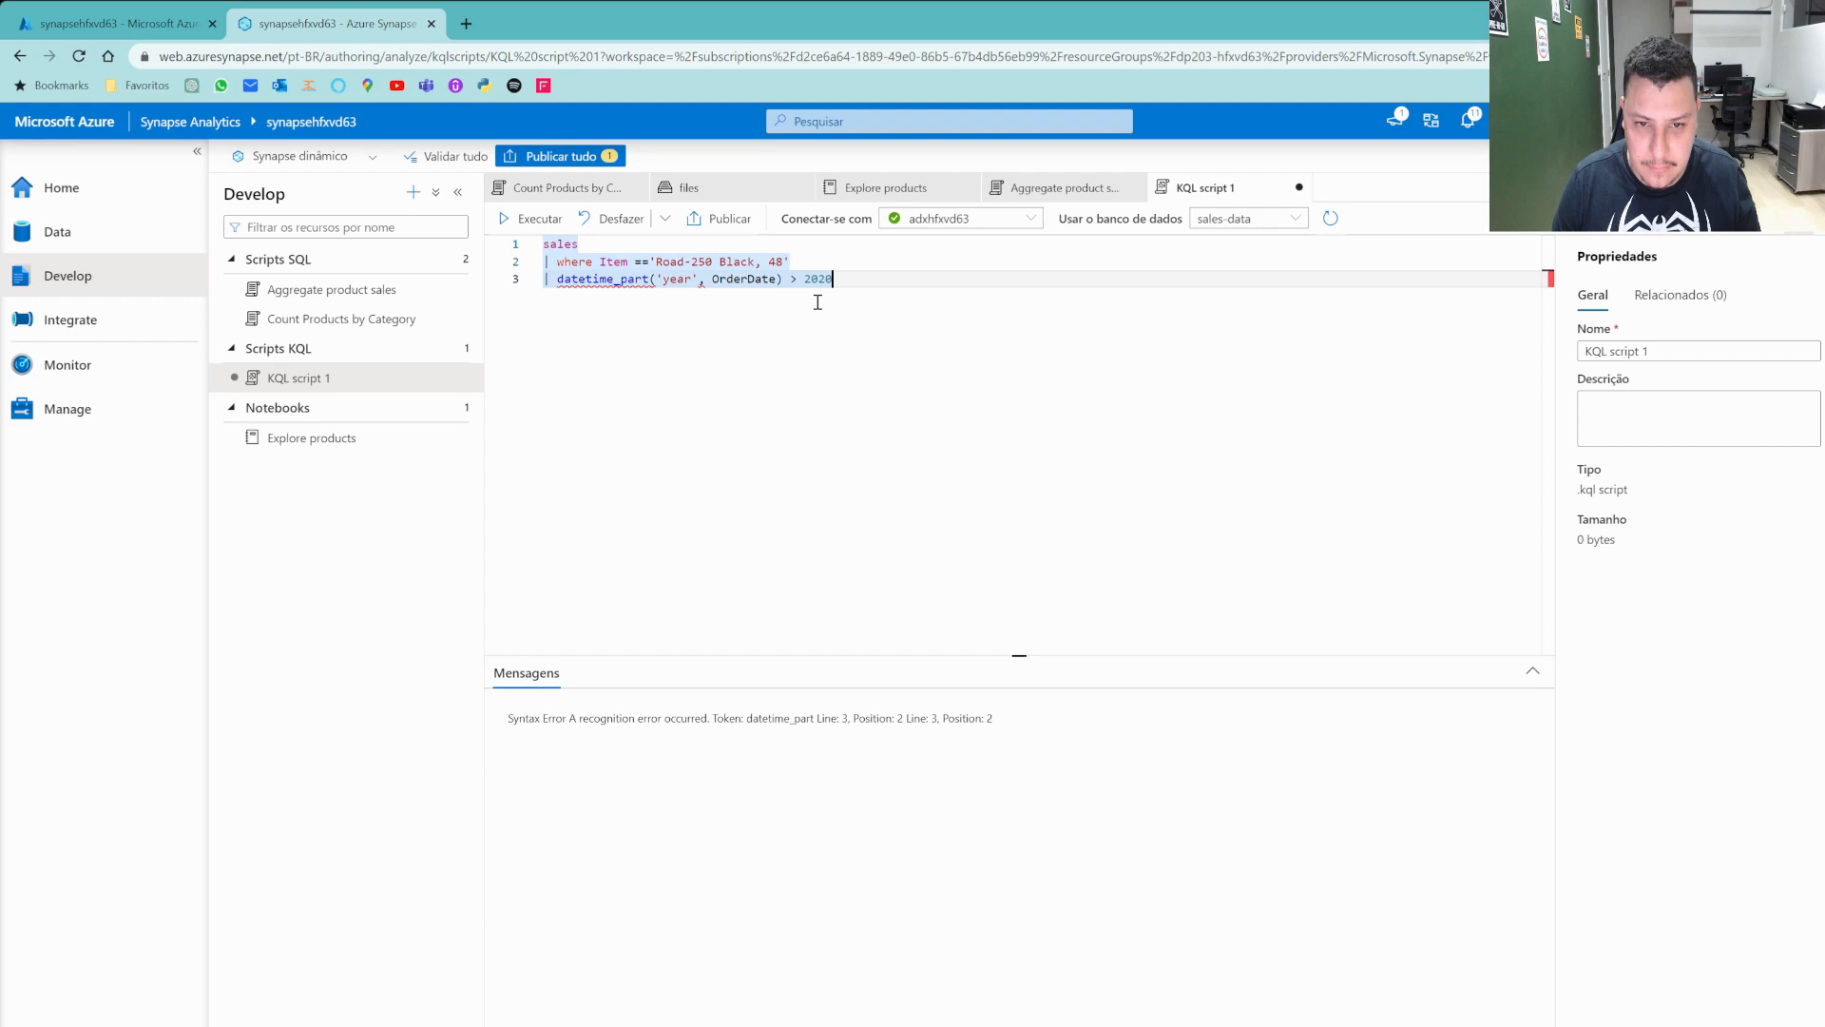
{"action": "left_click_drag", "start_coordinate": [818, 303], "coordinate": [519, 244]}
{"action": "type", "text": "sales | where Item == 'Road-250 Black, 48' | where datetime_part('year', OrderDate) > 2020"}
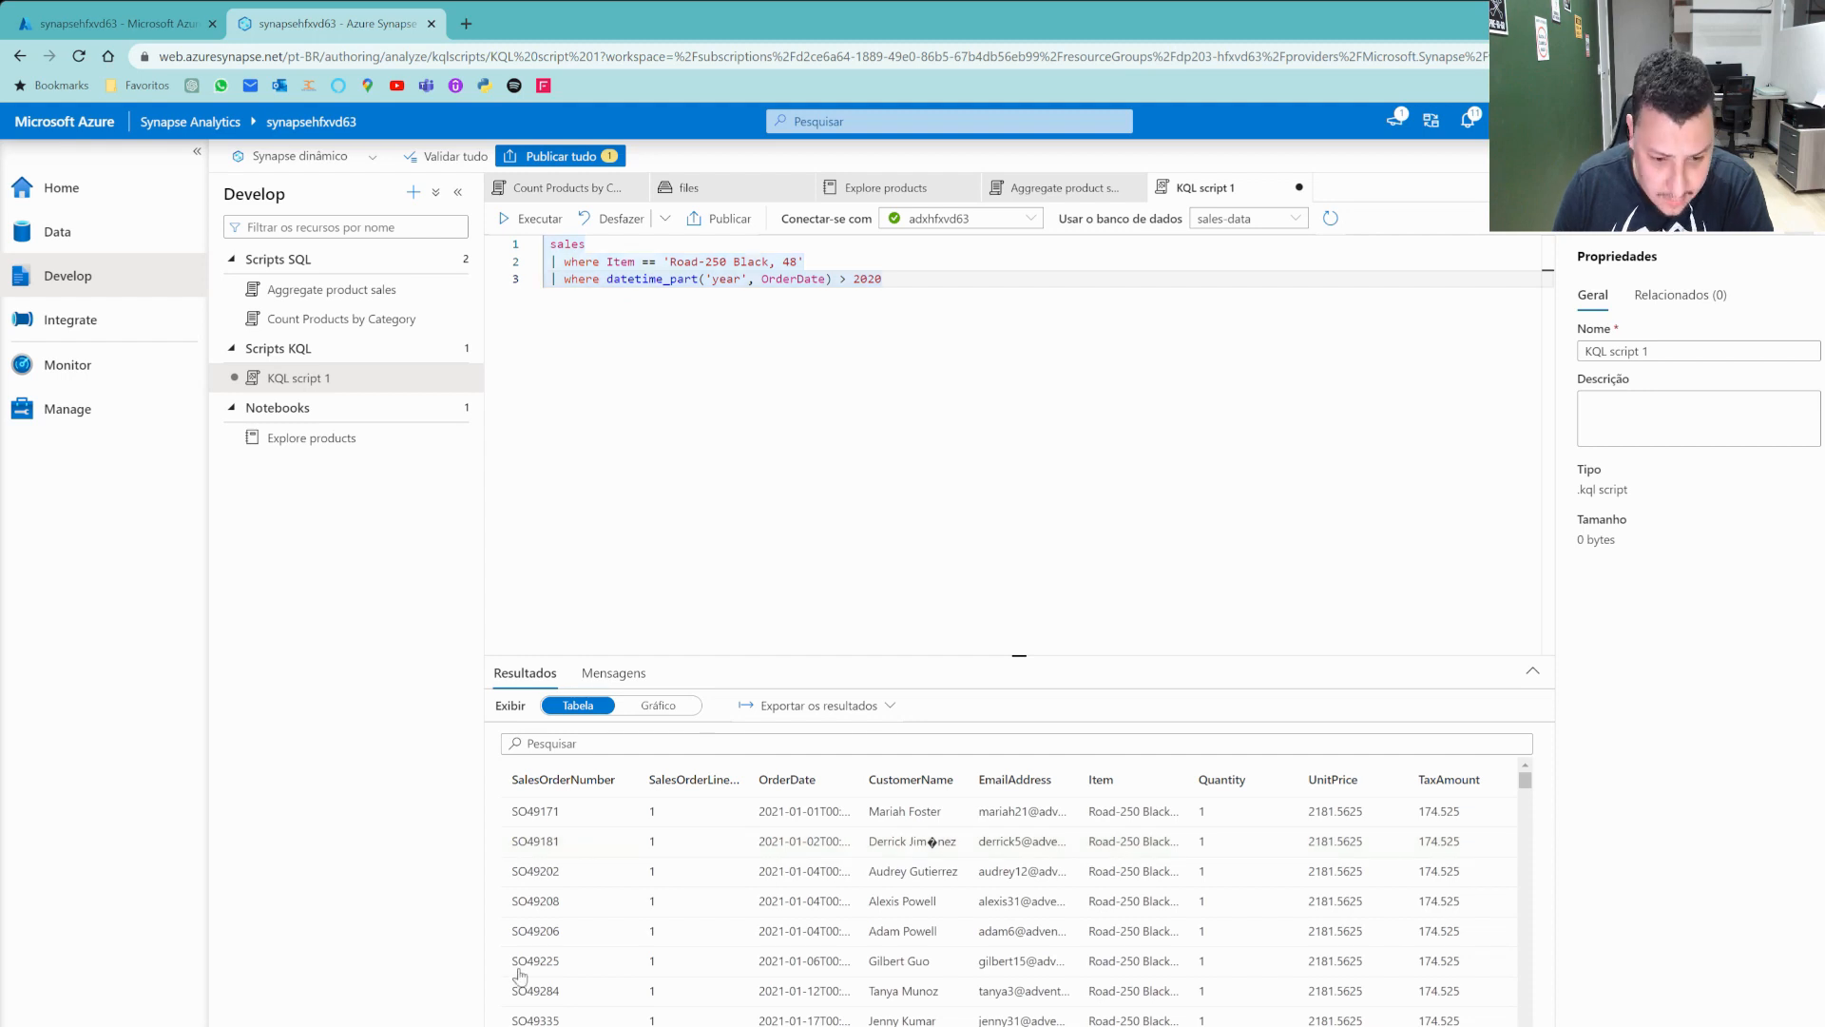
Replace and run the query to summarize TotalNetRevenue = sum(UnitPrice) by Item for 2020 order dates, sorted by Item ascending, and review the rows.
{"action": "key", "text": "ctrl+a"}
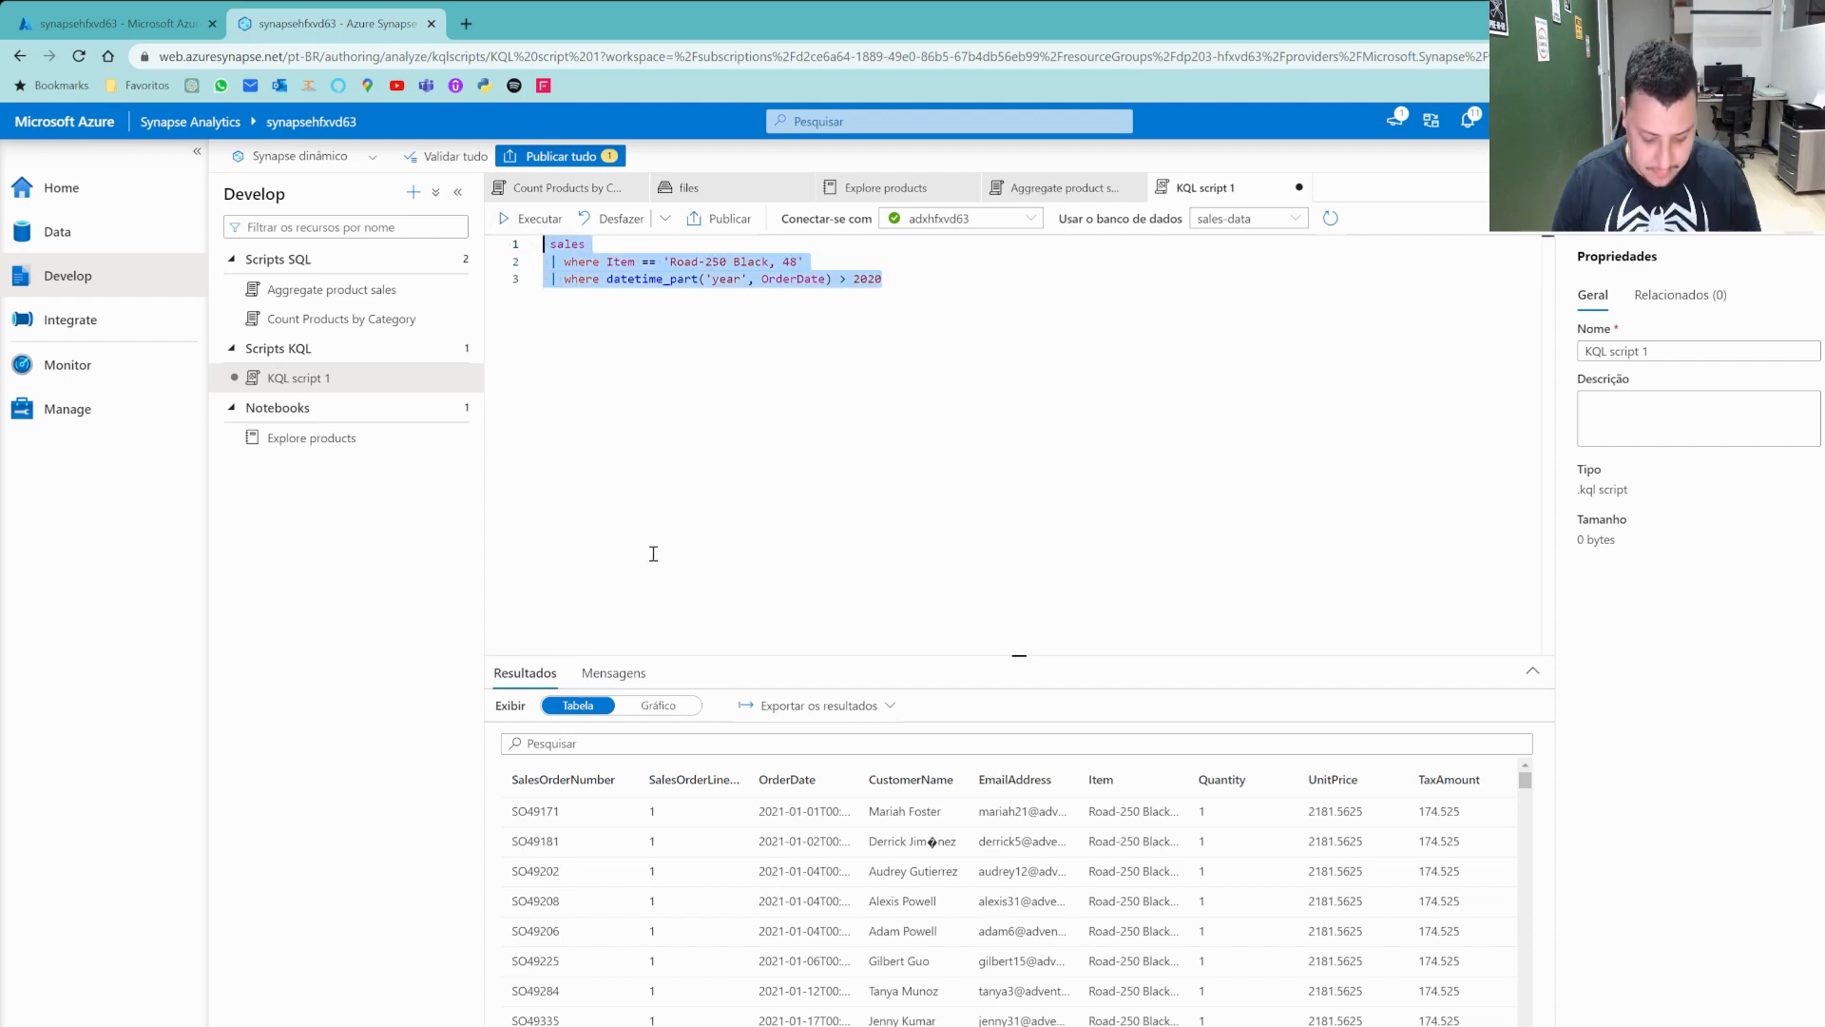
{"action": "key", "text": "ctrl+v"}
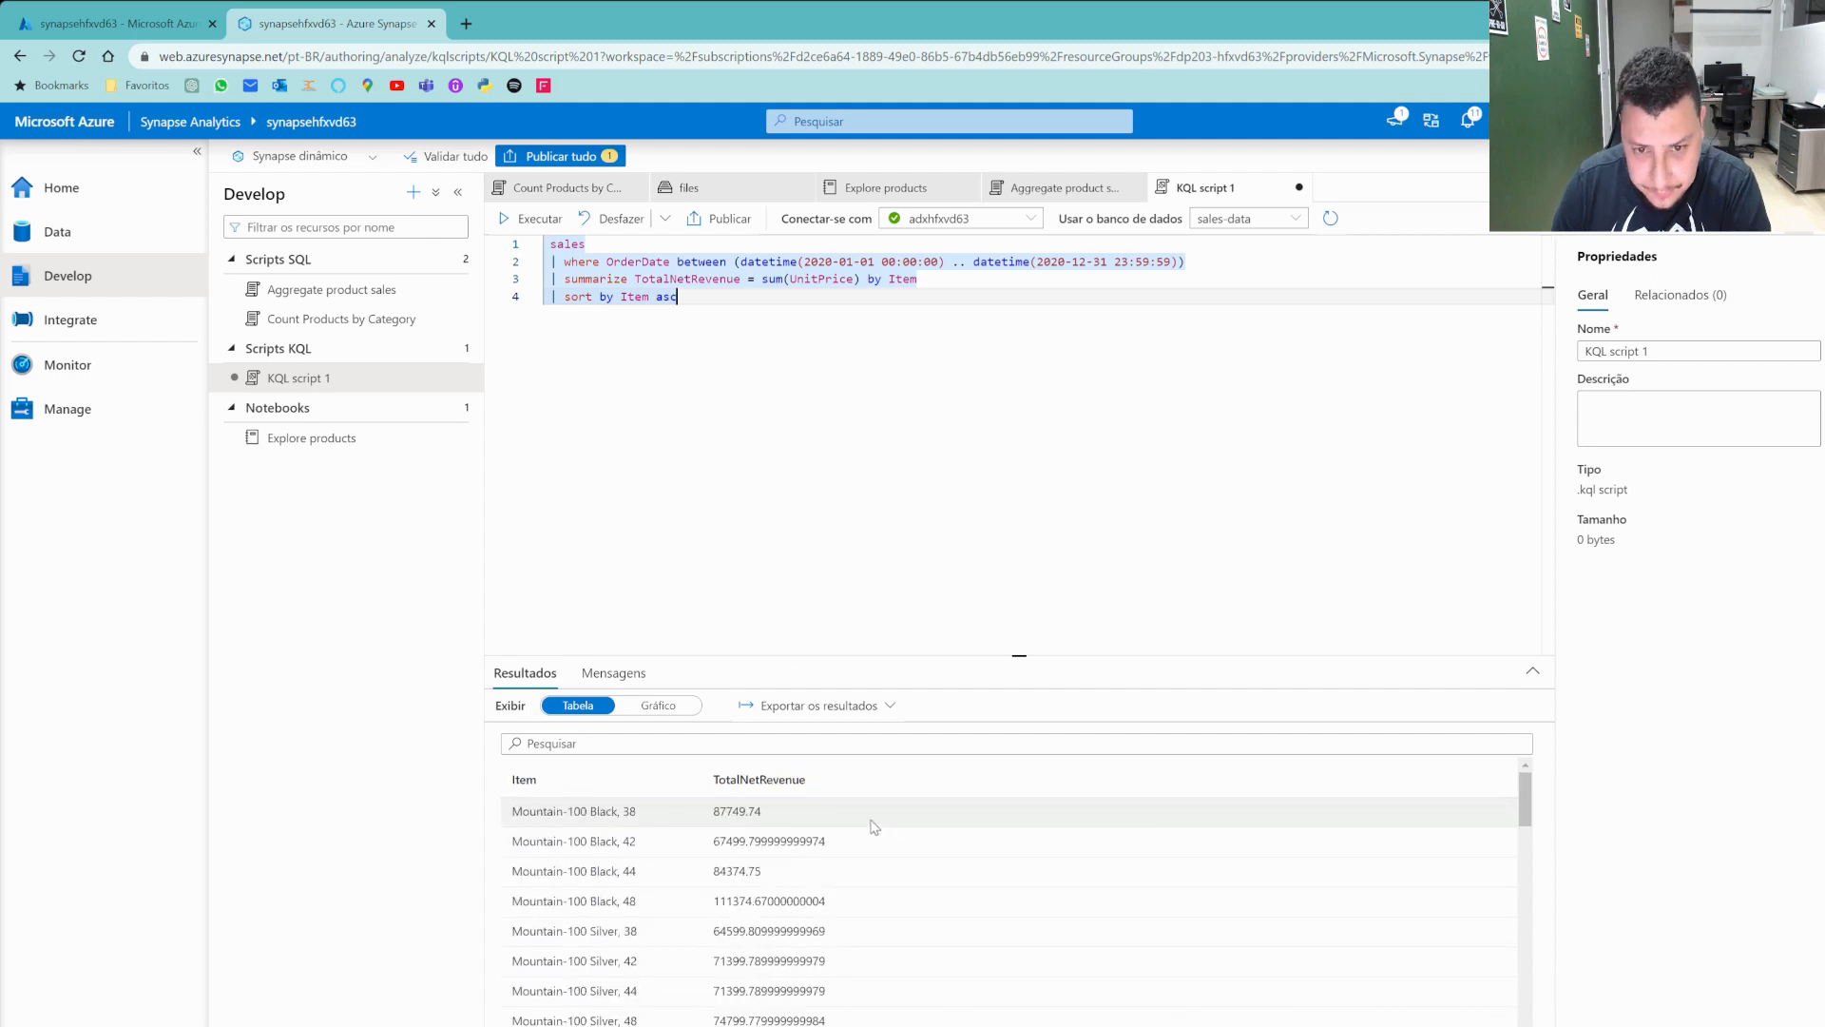
{"action": "scroll", "coordinate": [865, 826], "scroll_direction": "down", "scroll_amount": 1}
{"action": "scroll", "coordinate": [857, 826], "scroll_direction": "down", "scroll_amount": 3}
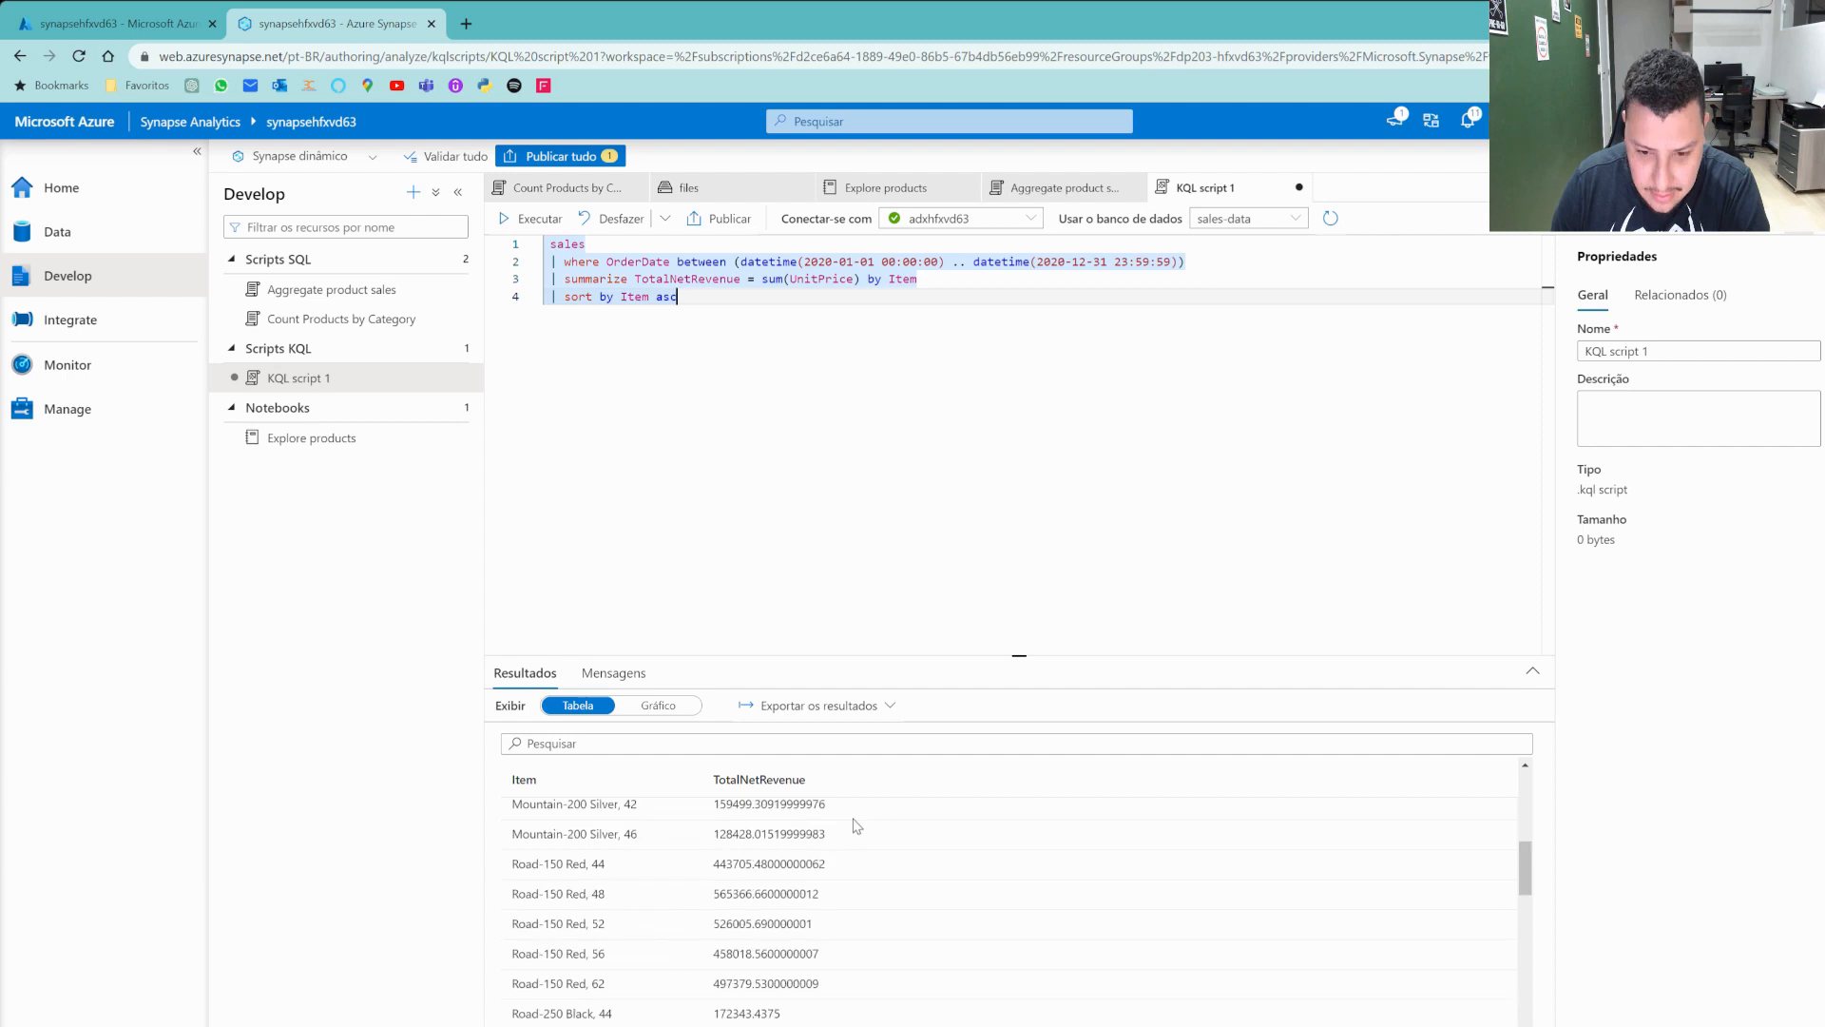
Rename the KQL script as Explore sales data and publish it.
{"action": "key", "text": "alt+Tab"}
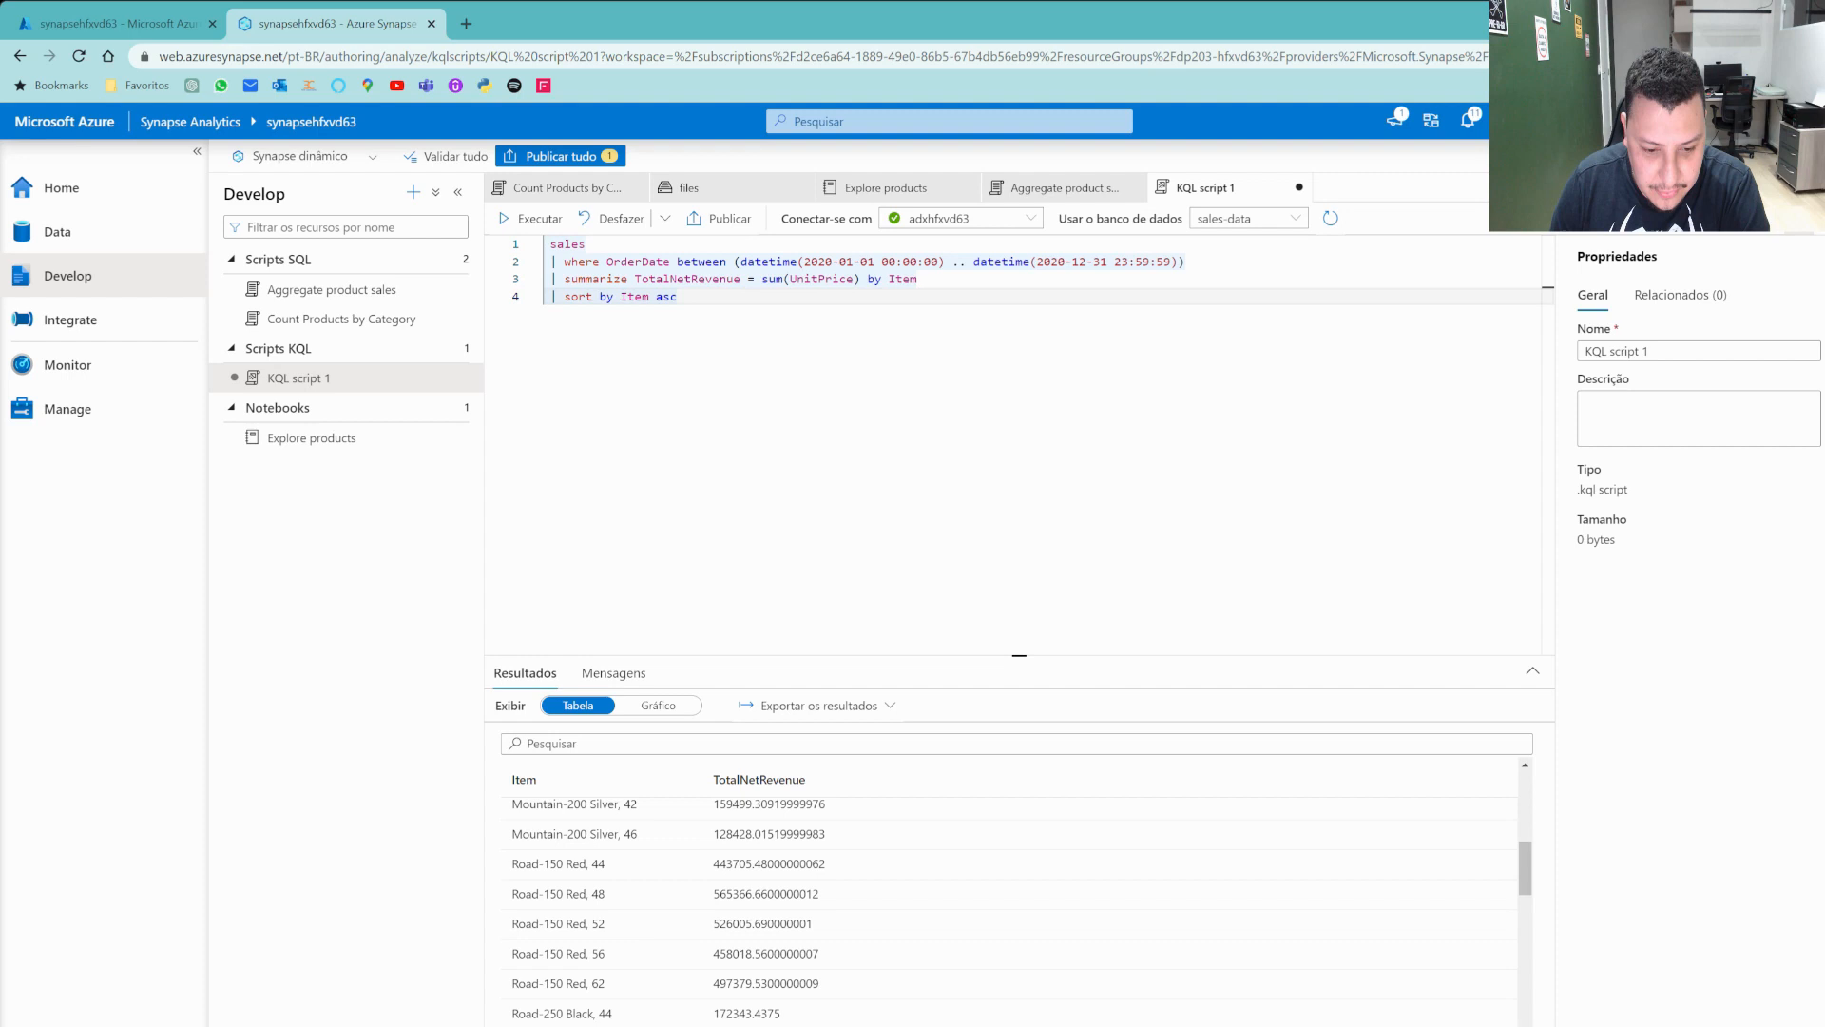
{"action": "left_click", "coordinate": [933, 562]}
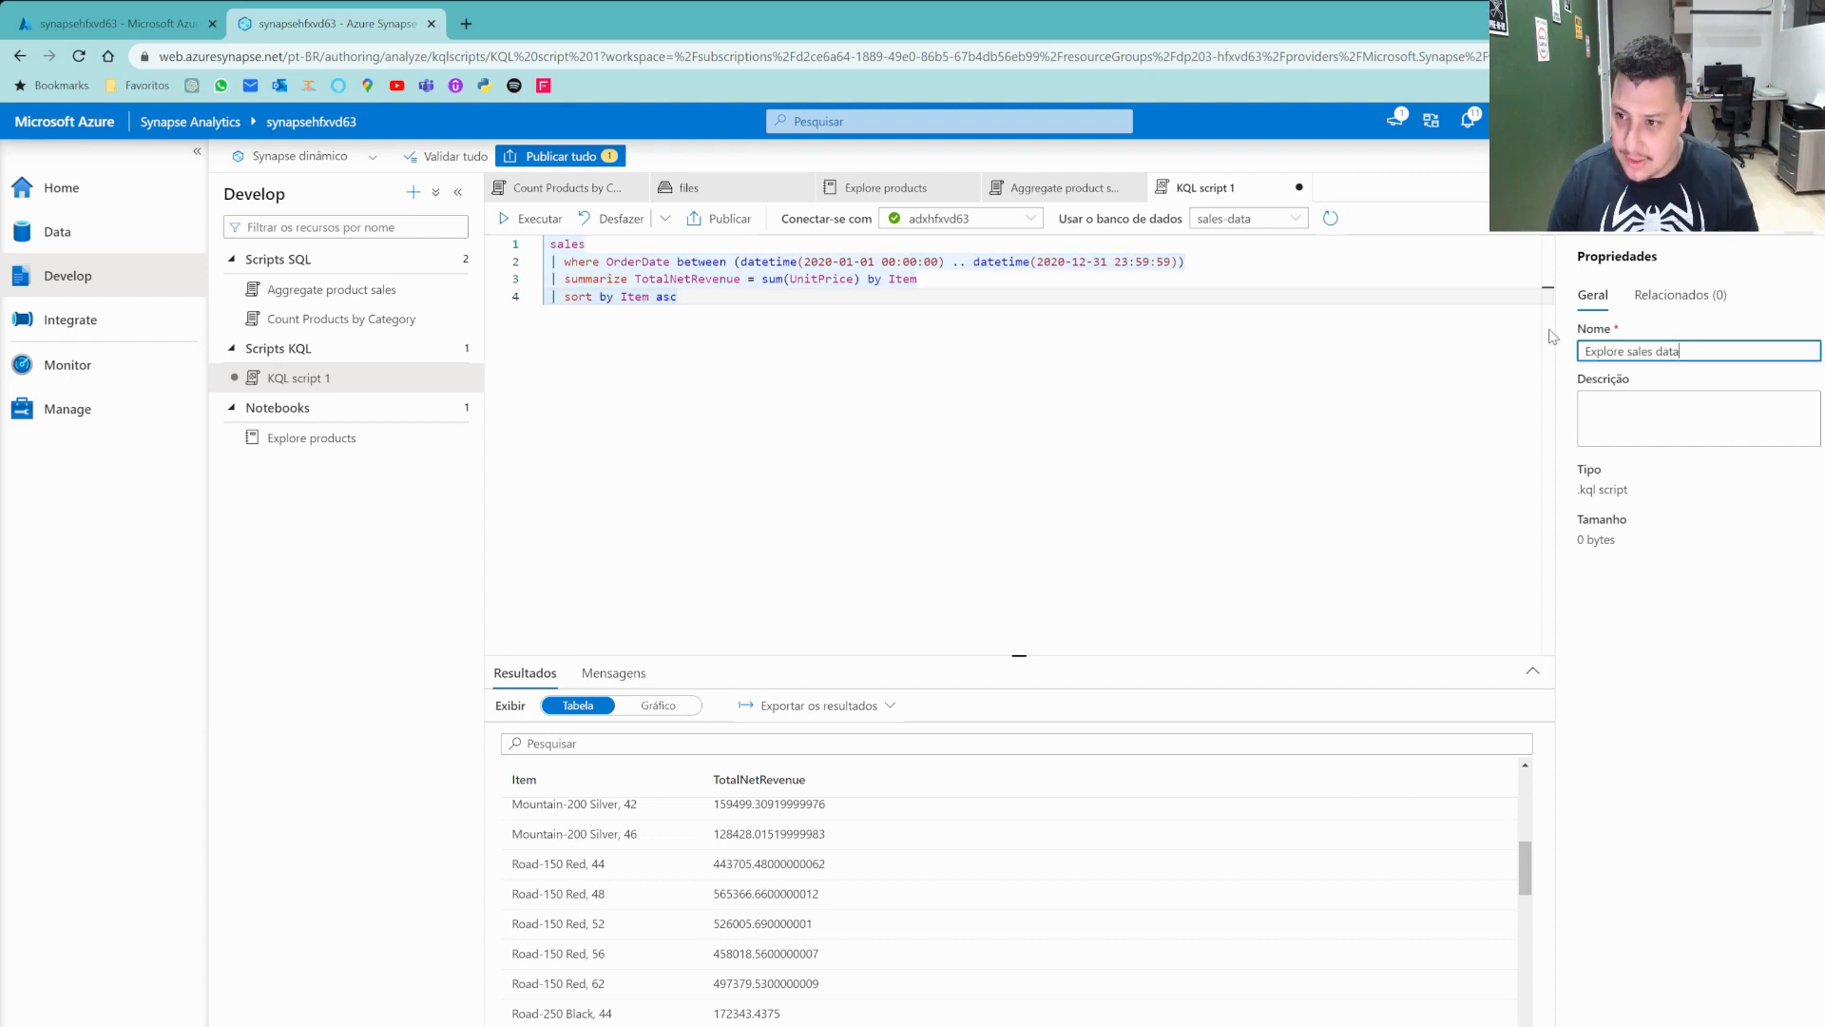
{"action": "left_click", "coordinate": [736, 228]}
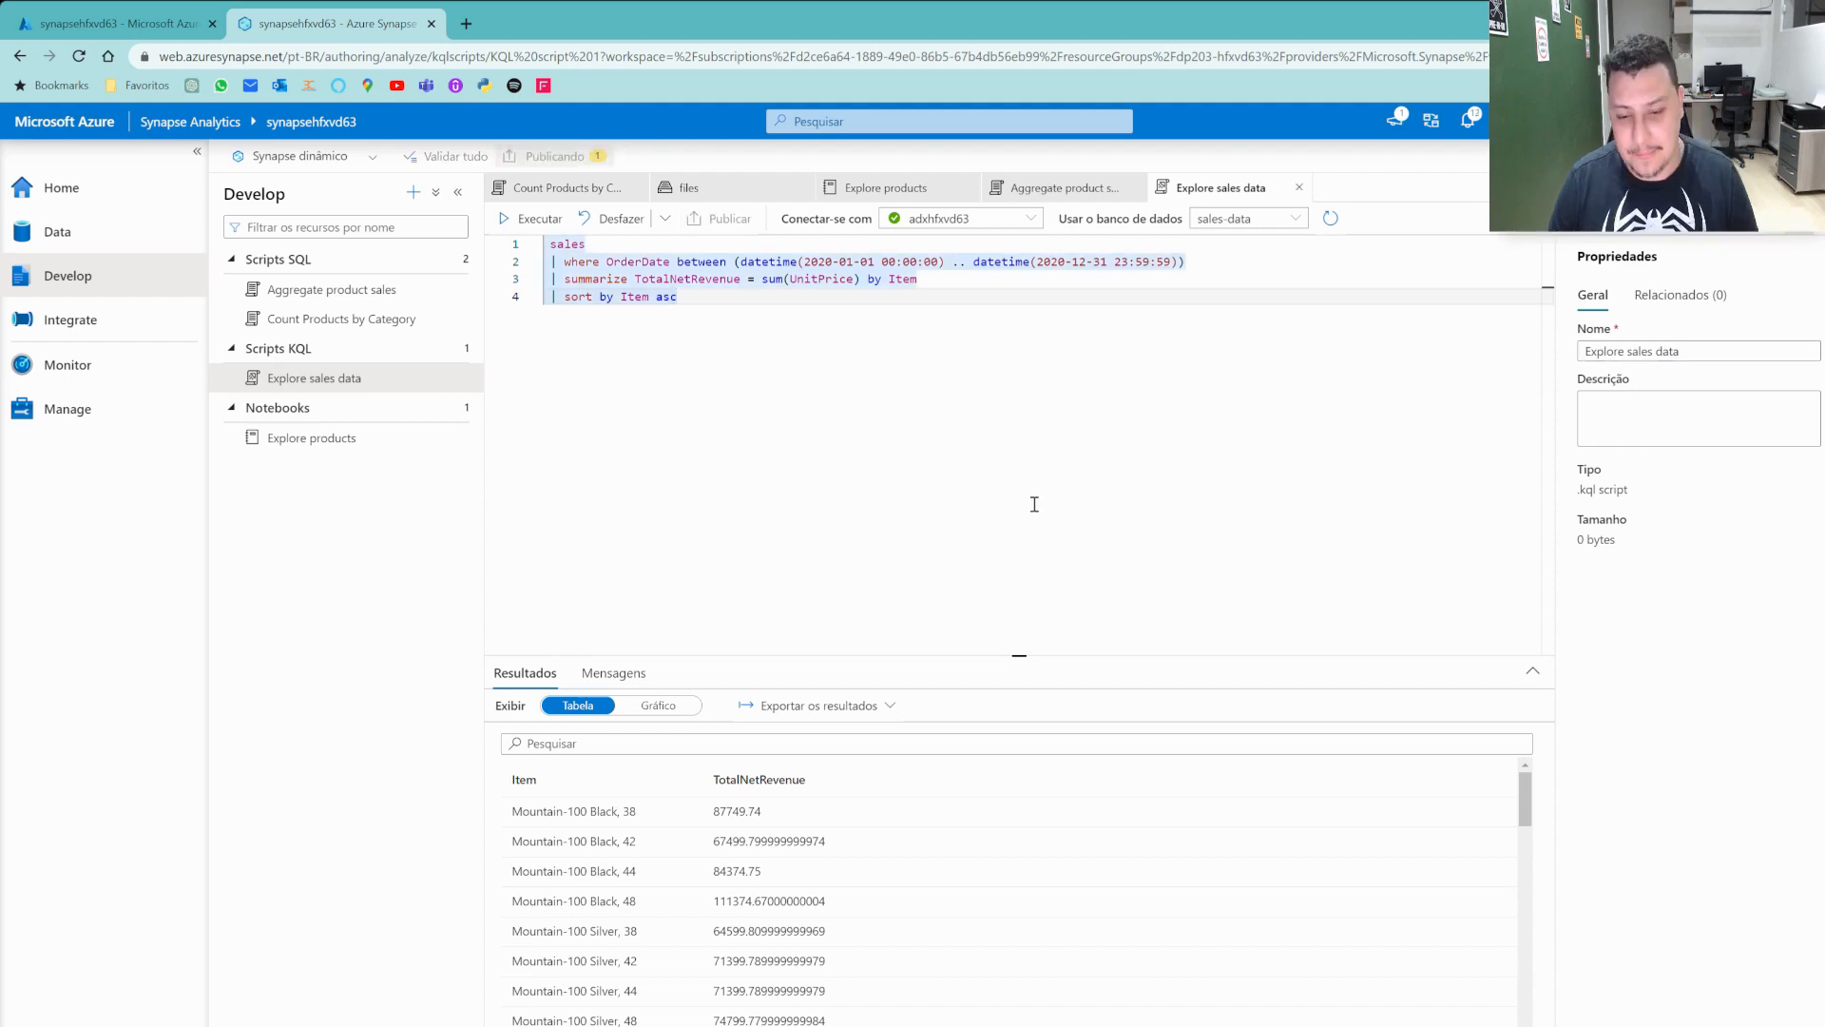
Look through the revenue results, view them as a chart and return to the table view.
{"action": "scroll", "coordinate": [884, 775], "scroll_direction": "down", "scroll_amount": 1}
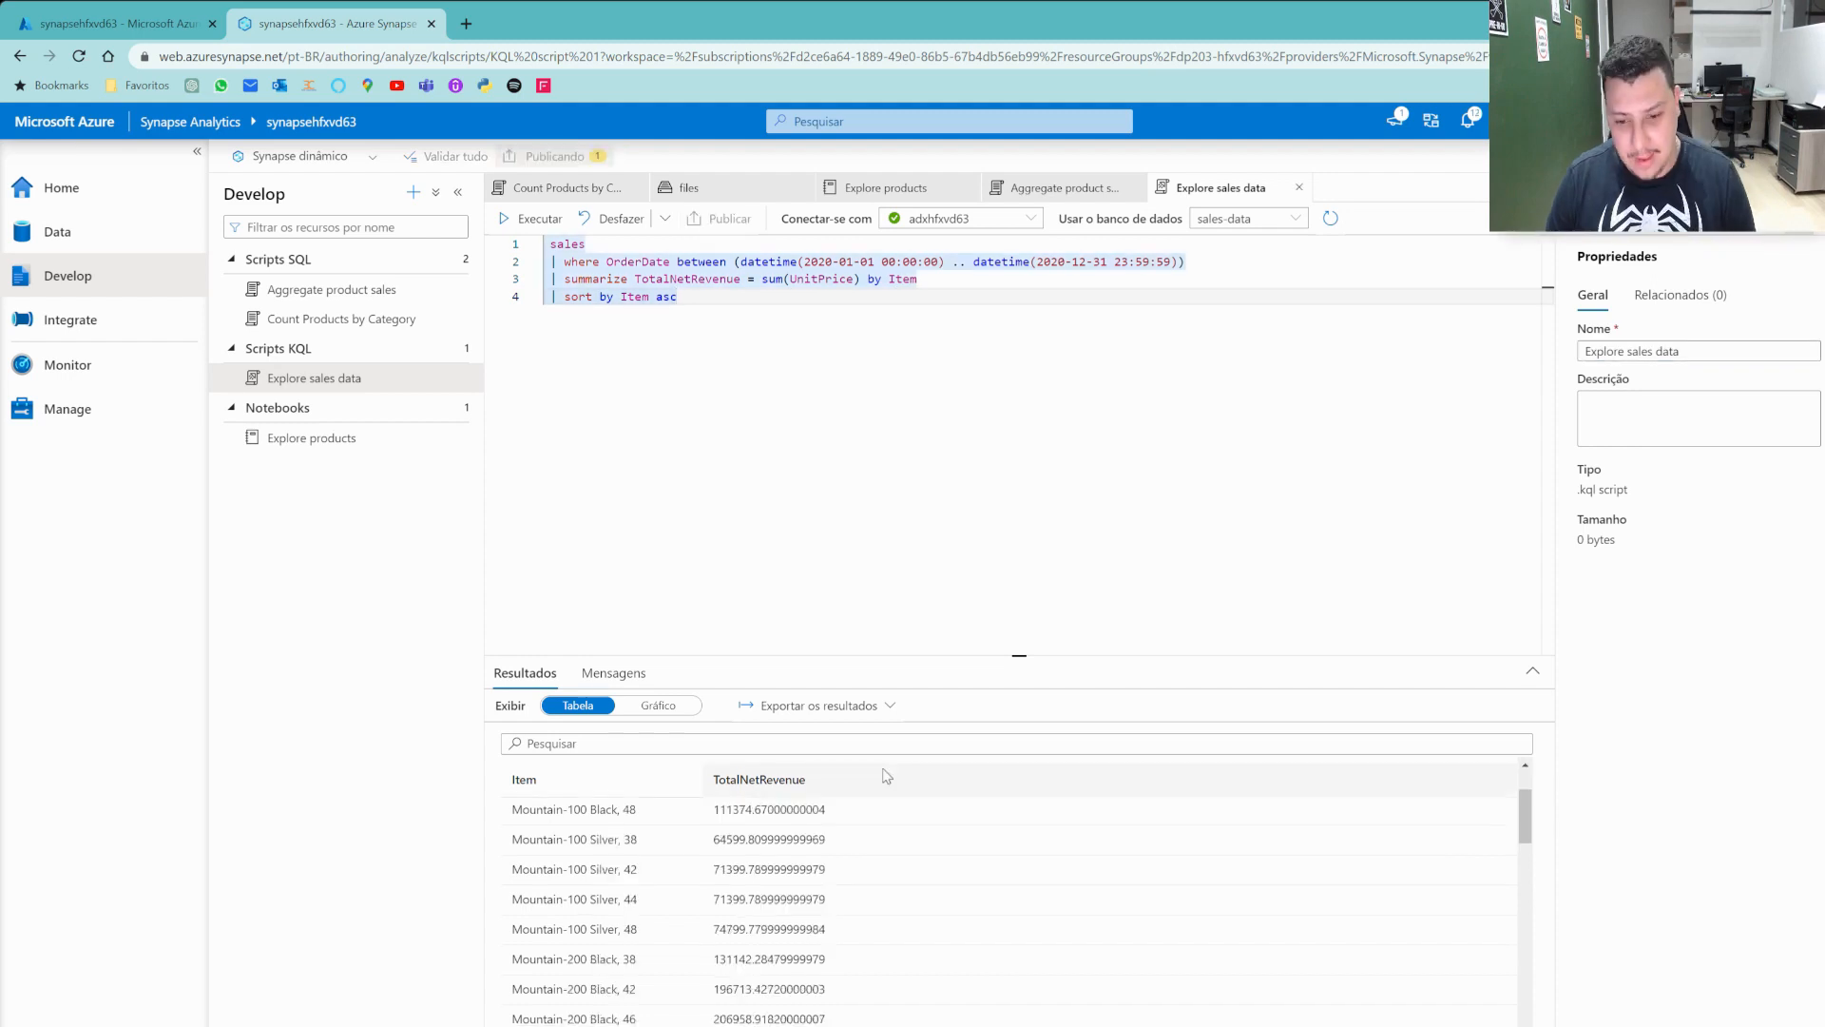
{"action": "left_click", "coordinate": [792, 454]}
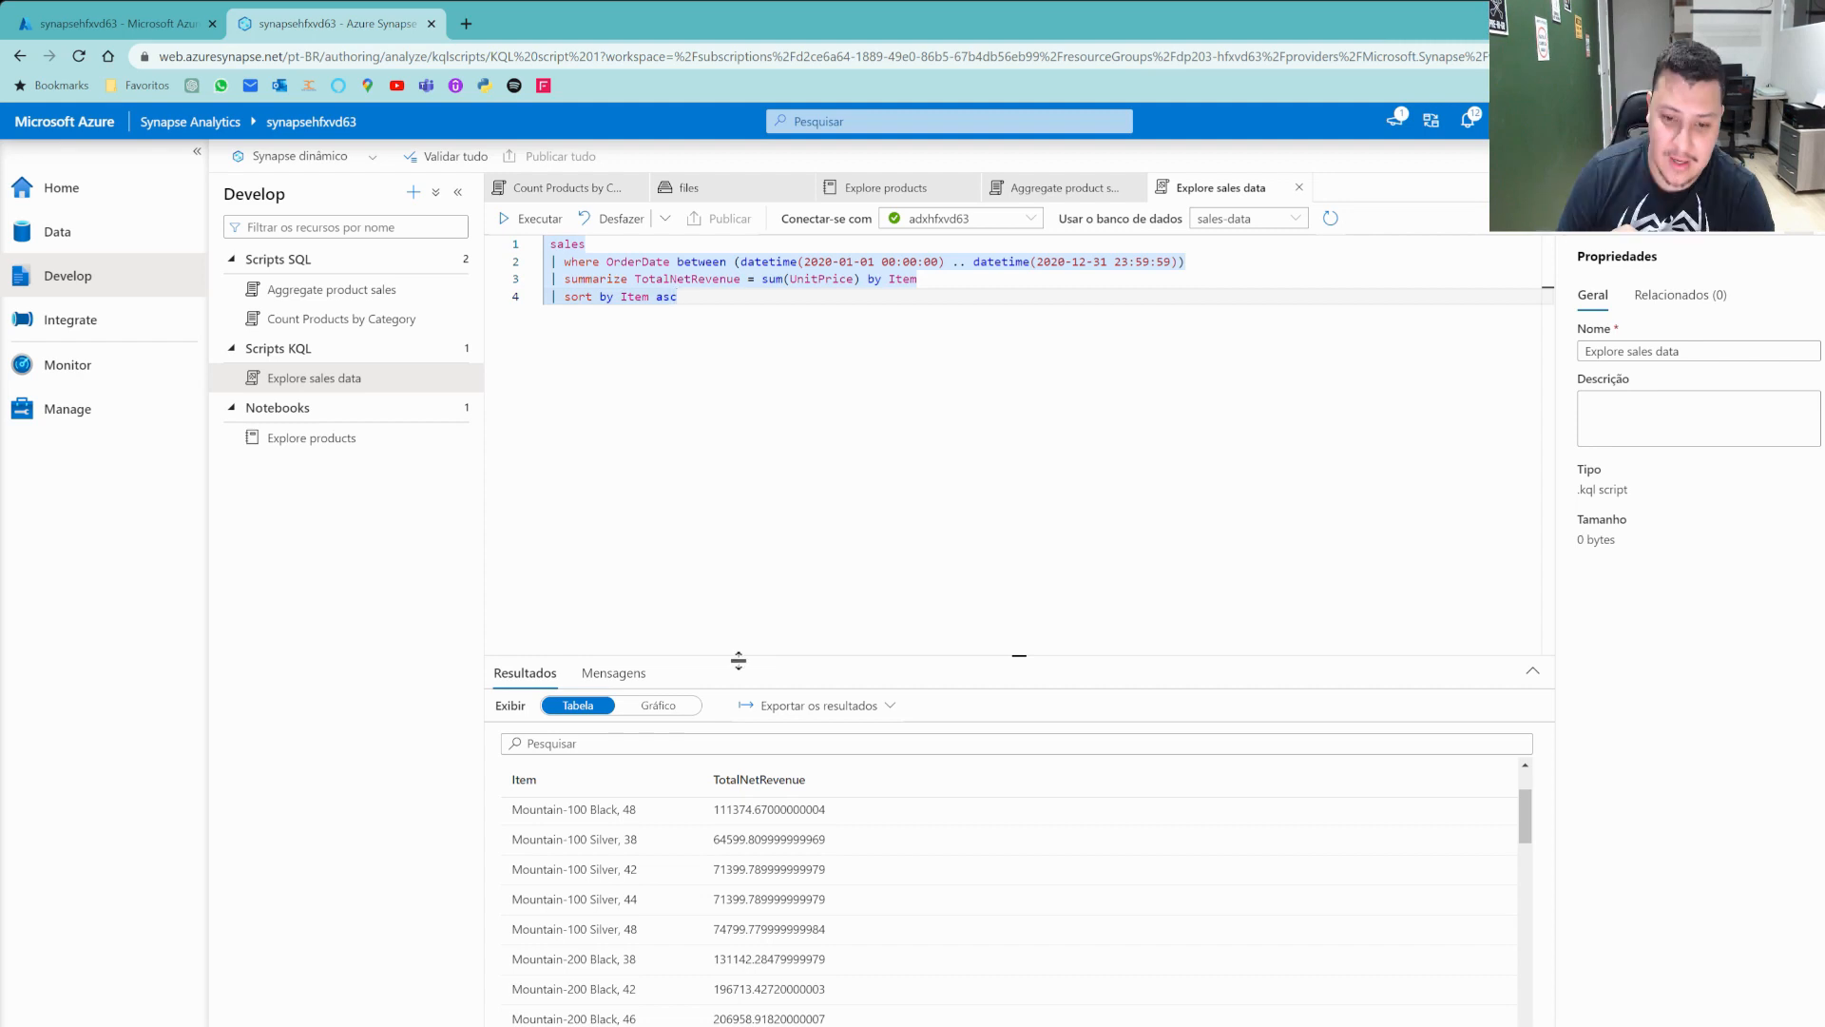
{"action": "left_click", "coordinate": [657, 705]}
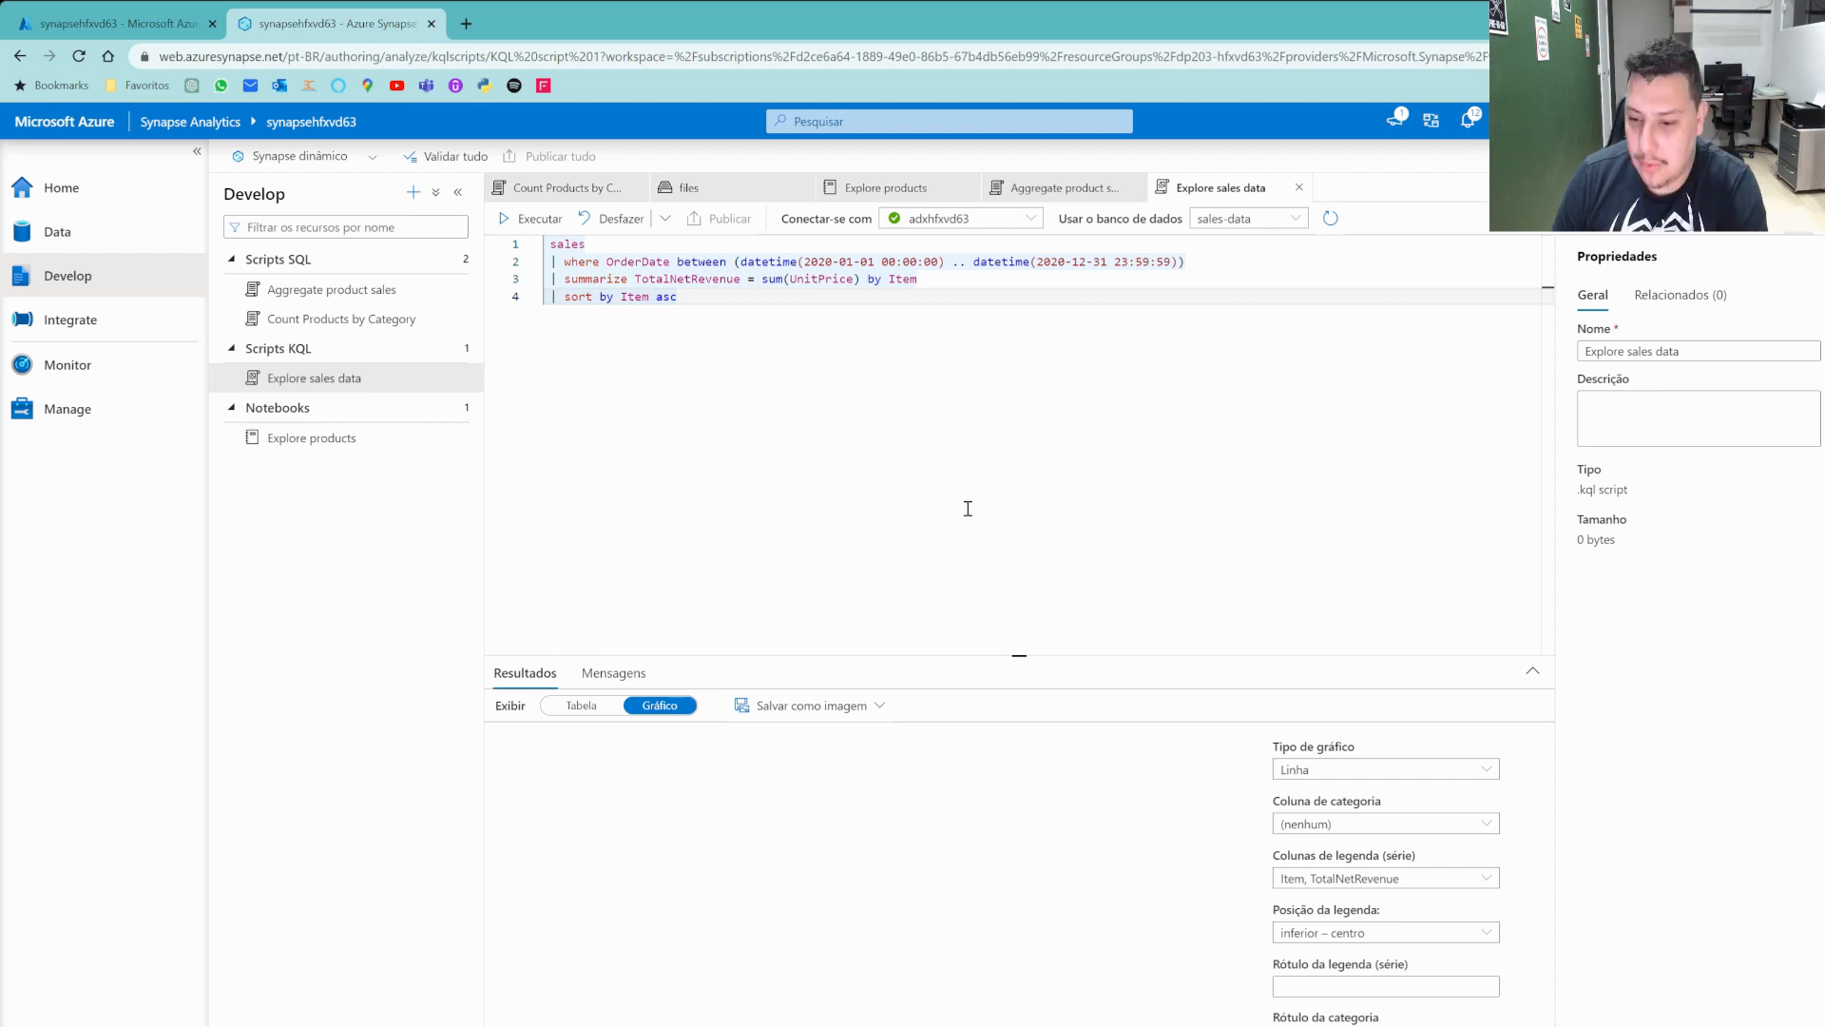
{"action": "left_click", "coordinate": [579, 705]}
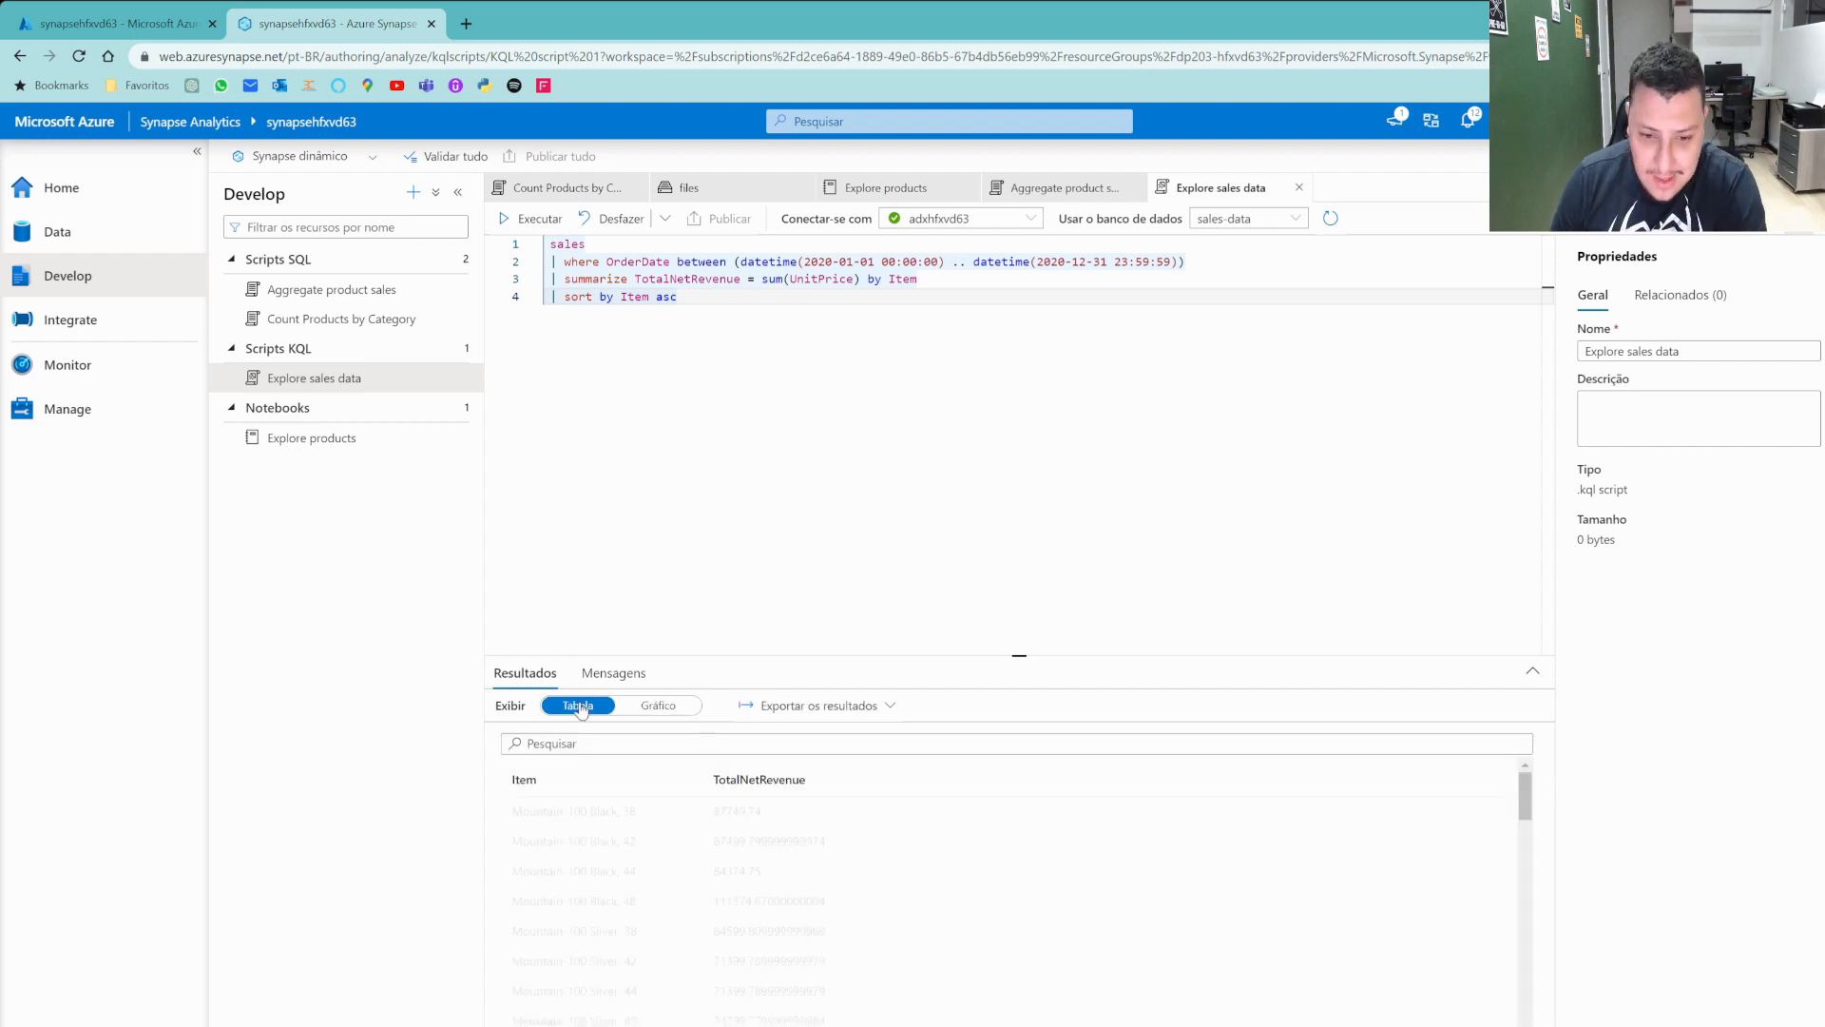